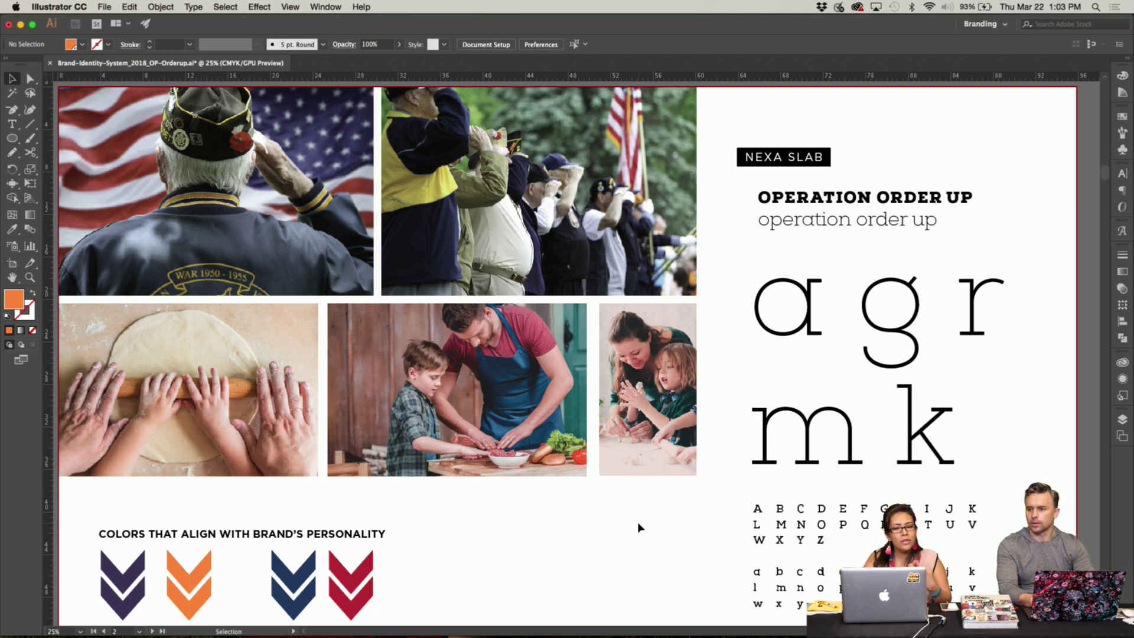
Review the brand board's veteran and family cooking photos together with the chevron swatches that show the brand's personality colors.
{"action": "scroll", "coordinate": [638, 525], "scroll_direction": "down", "scroll_amount": 3}
{"action": "scroll", "coordinate": [638, 525], "scroll_direction": "left", "scroll_amount": 2}
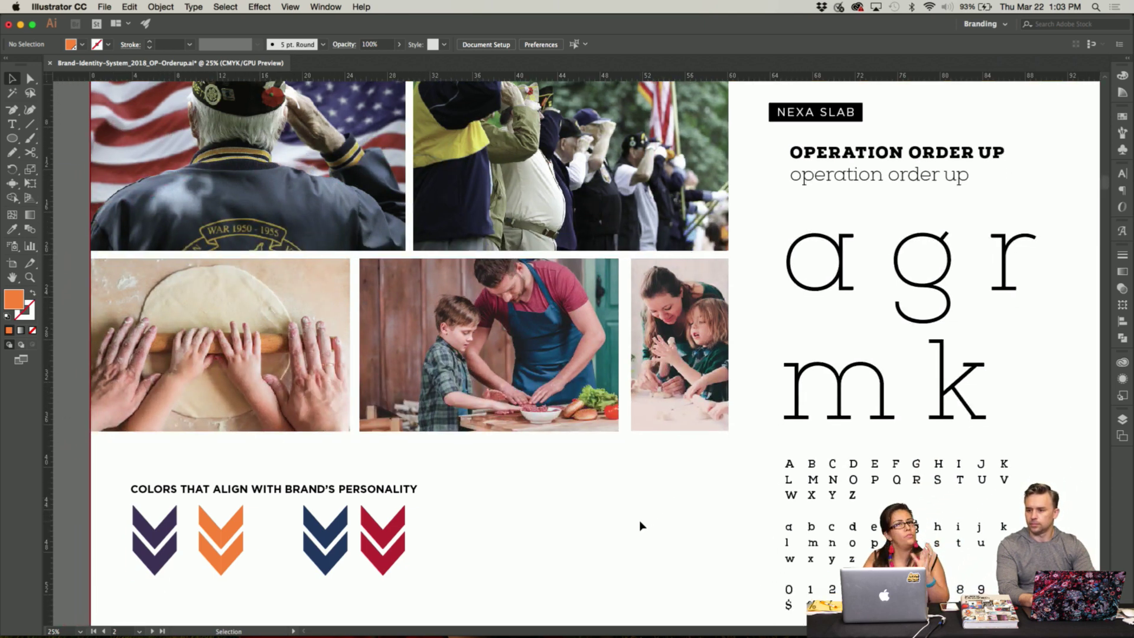
{"action": "scroll", "coordinate": [640, 520], "scroll_direction": "down", "scroll_amount": 2}
{"action": "scroll", "coordinate": [639, 520], "scroll_direction": "right", "scroll_amount": 1}
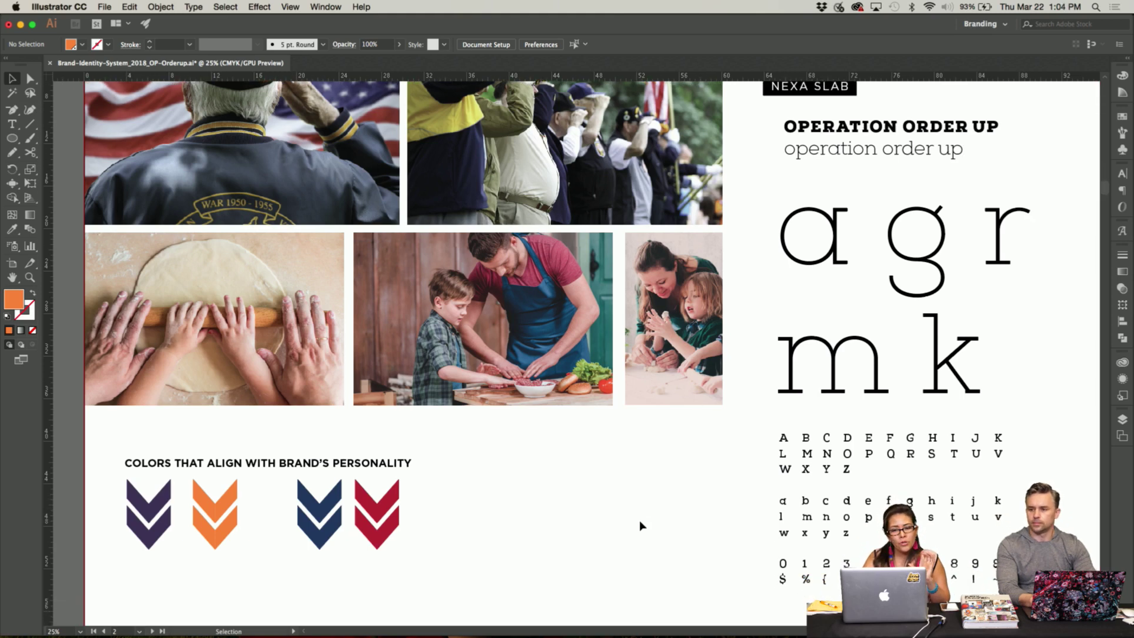
{"action": "scroll", "coordinate": [639, 519], "scroll_direction": "up", "scroll_amount": 7}
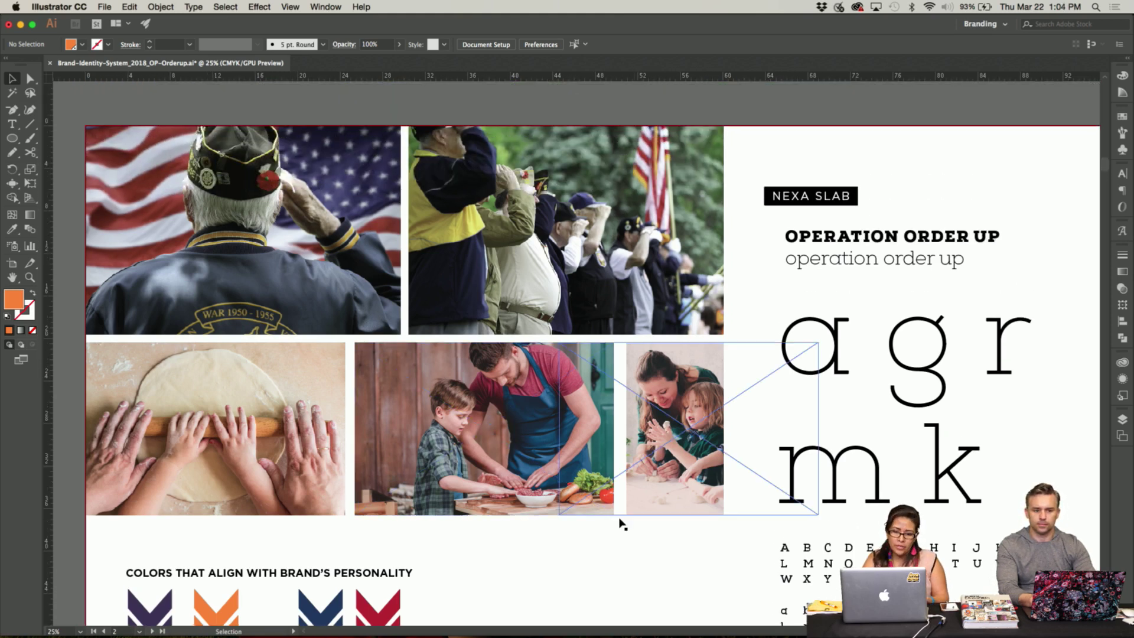
{"action": "scroll", "coordinate": [621, 522], "scroll_direction": "down", "scroll_amount": 6}
{"action": "scroll", "coordinate": [620, 522], "scroll_direction": "right", "scroll_amount": 1}
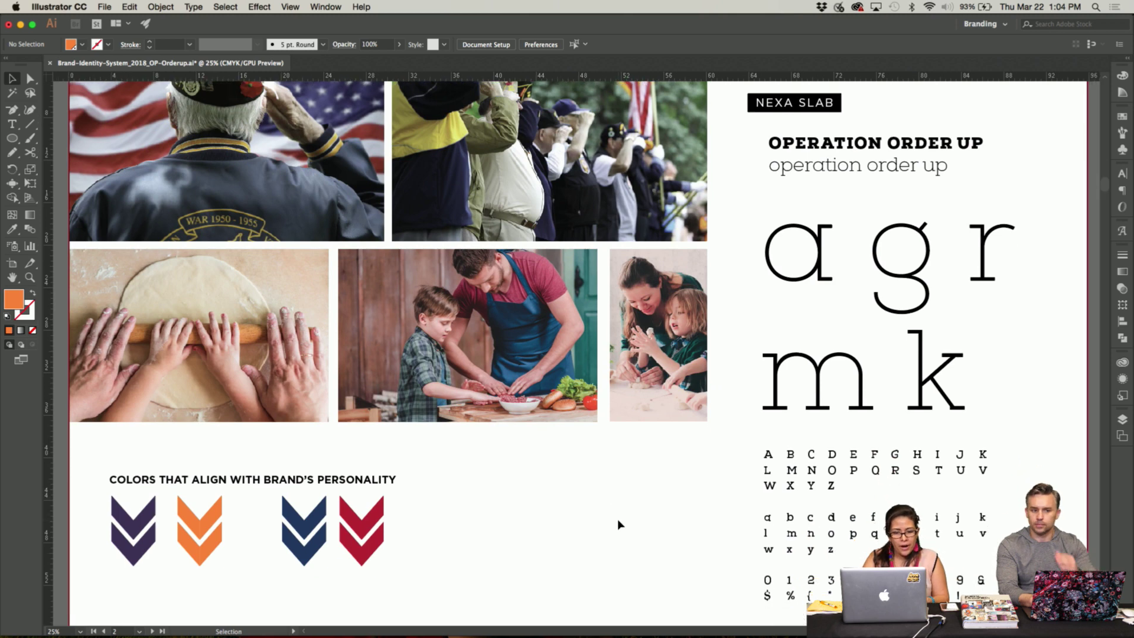
{"action": "scroll", "coordinate": [618, 519], "scroll_direction": "down", "scroll_amount": 6}
{"action": "scroll", "coordinate": [618, 519], "scroll_direction": "left", "scroll_amount": 1}
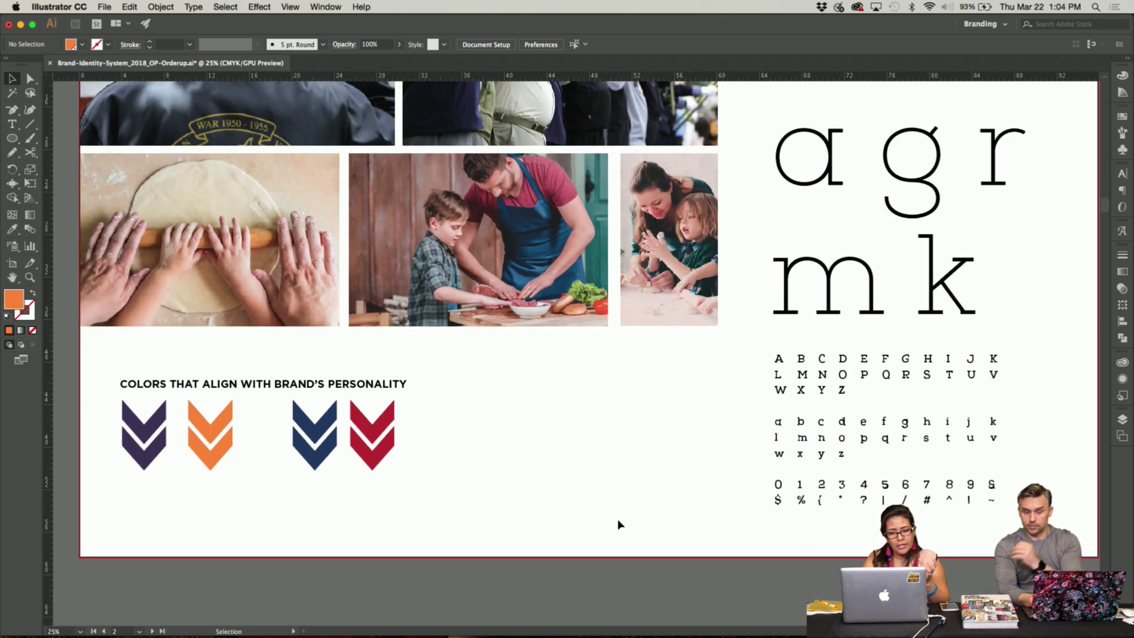
{"action": "scroll", "coordinate": [618, 519], "scroll_direction": "up", "scroll_amount": 7}
{"action": "scroll", "coordinate": [618, 518], "scroll_direction": "right", "scroll_amount": 4}
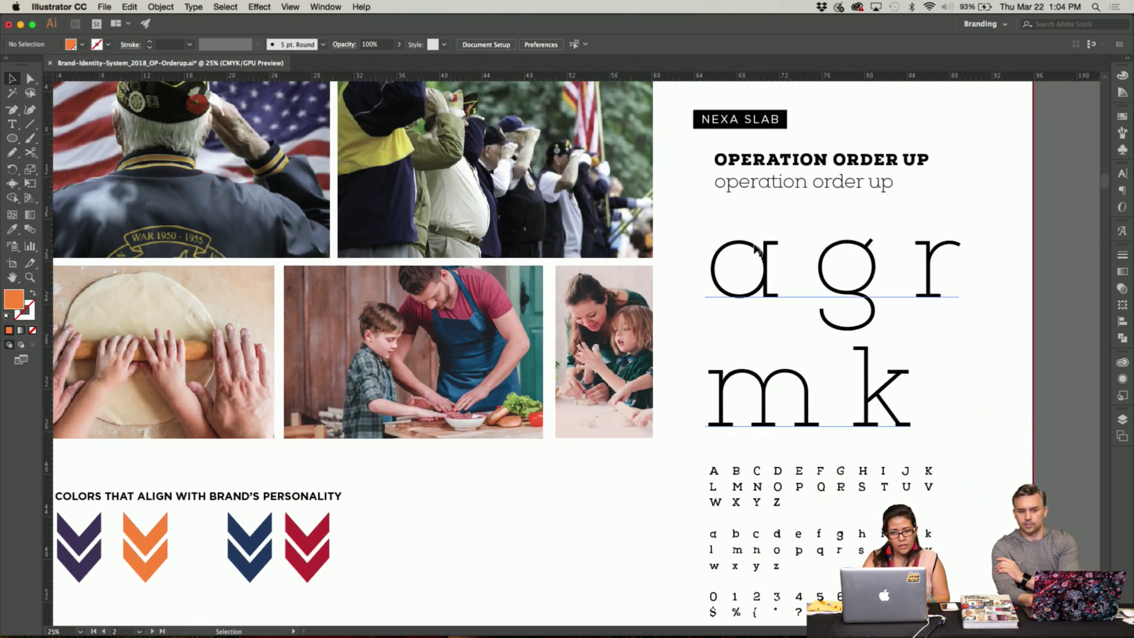
{"action": "scroll", "coordinate": [627, 525], "scroll_direction": "down", "scroll_amount": 15}
{"action": "scroll", "coordinate": [627, 525], "scroll_direction": "left", "scroll_amount": 5}
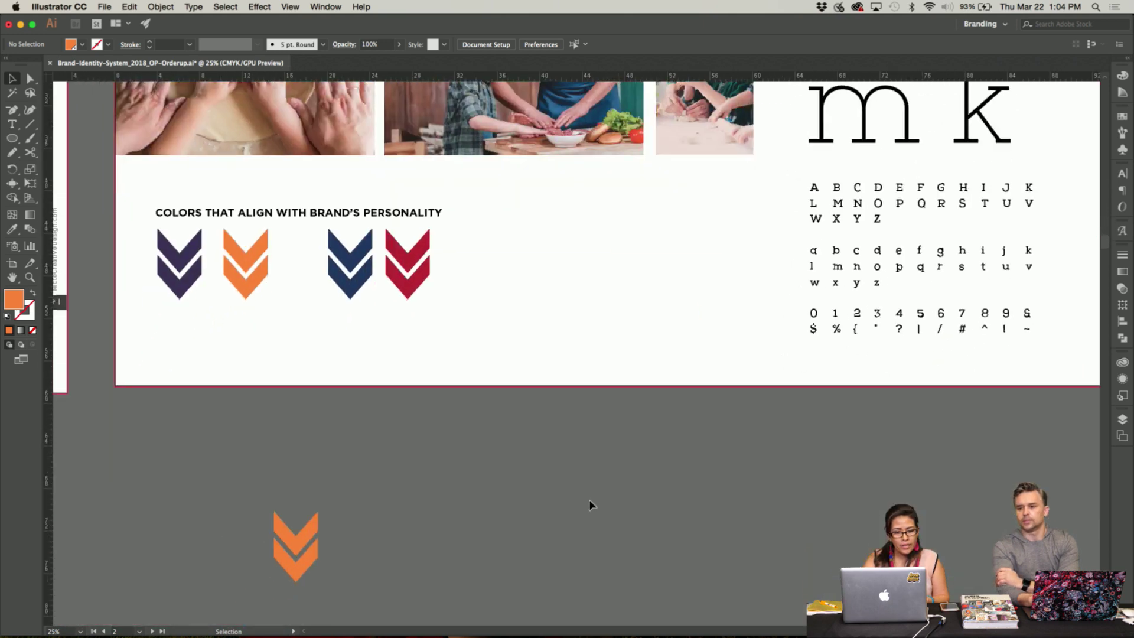
Examine the Nexa Slab type samples, including the bold and light "Operation Order Up" lines and the large lowercase letters.
{"action": "scroll", "coordinate": [518, 327], "scroll_direction": "up", "scroll_amount": 15}
{"action": "scroll", "coordinate": [517, 327], "scroll_direction": "right", "scroll_amount": 16}
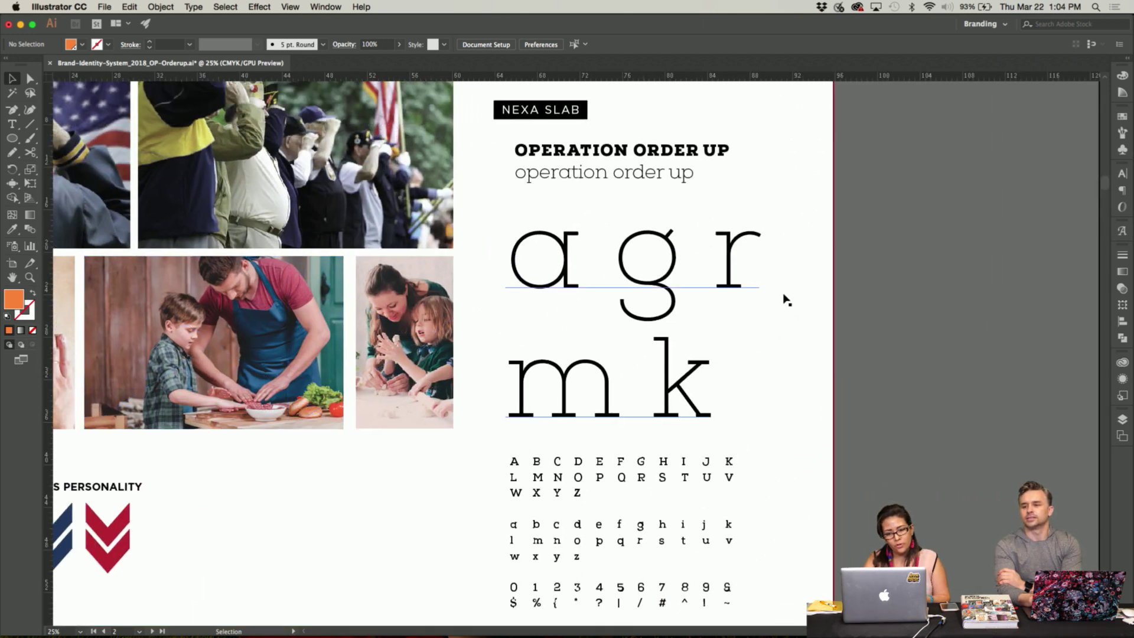
{"action": "scroll", "coordinate": [786, 310], "scroll_direction": "down", "scroll_amount": 1}
{"action": "scroll", "coordinate": [786, 310], "scroll_direction": "right", "scroll_amount": 1}
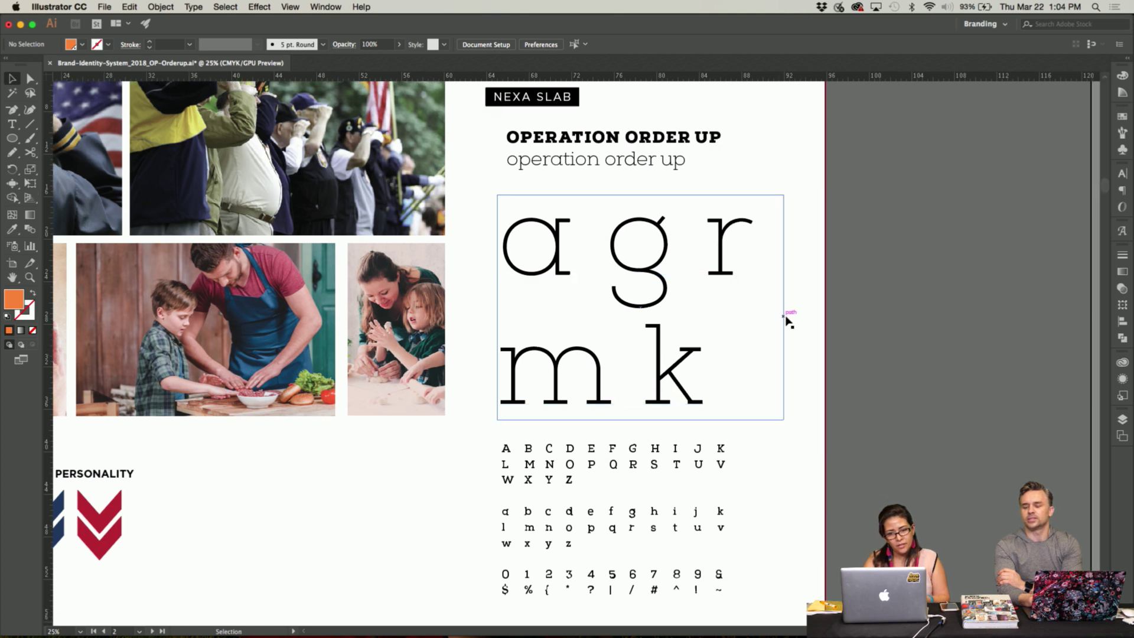
{"action": "scroll", "coordinate": [786, 319], "scroll_direction": "right", "scroll_amount": 1}
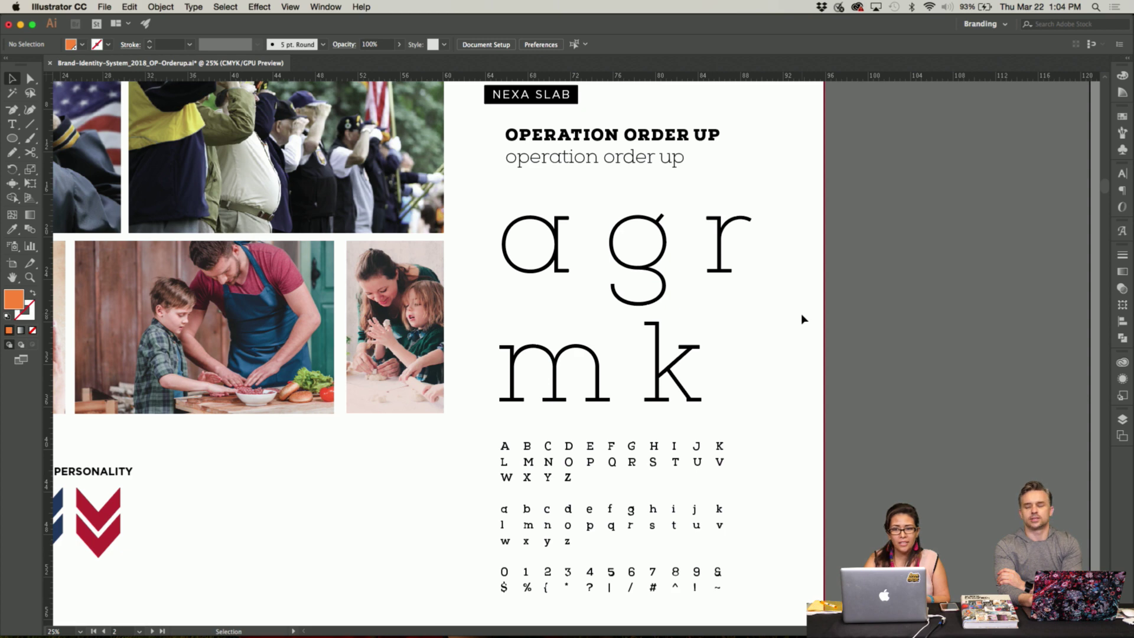
{"action": "scroll", "coordinate": [804, 319], "scroll_direction": "down", "scroll_amount": 2}
{"action": "scroll", "coordinate": [804, 319], "scroll_direction": "right", "scroll_amount": 1}
{"action": "scroll", "coordinate": [803, 320], "scroll_direction": "down", "scroll_amount": 2}
{"action": "scroll", "coordinate": [803, 319], "scroll_direction": "right", "scroll_amount": 1}
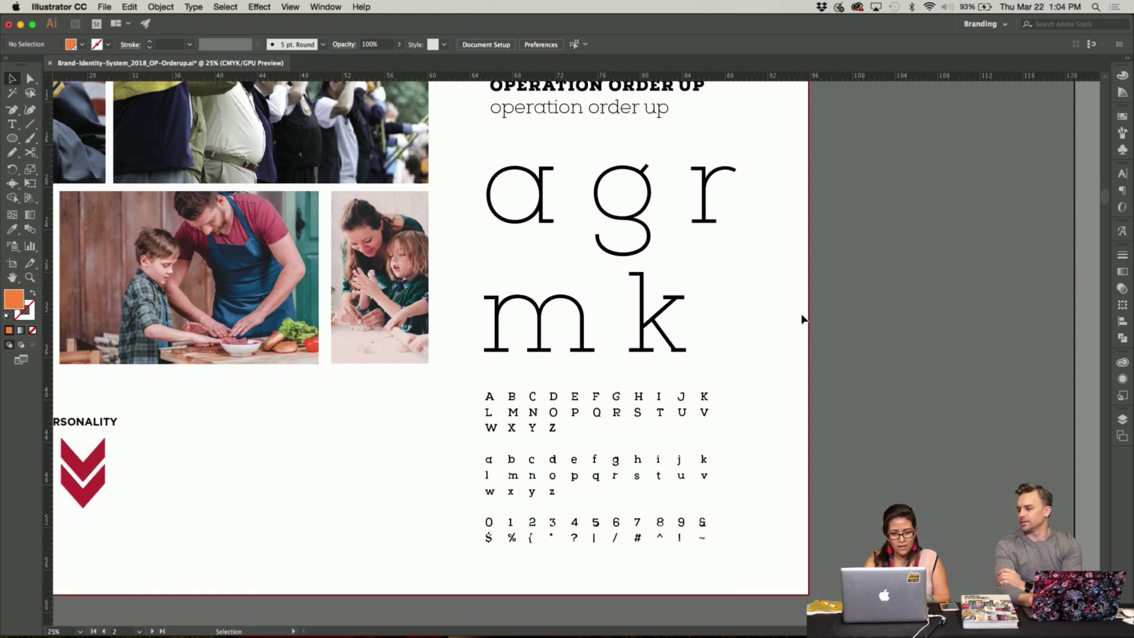
Inspect the Nexa Slab uppercase, lowercase, numeral and symbol character set up close.
{"action": "key", "text": "super+equal"}
{"action": "key", "text": "super+equal"}
{"action": "key", "text": "super+equal"}
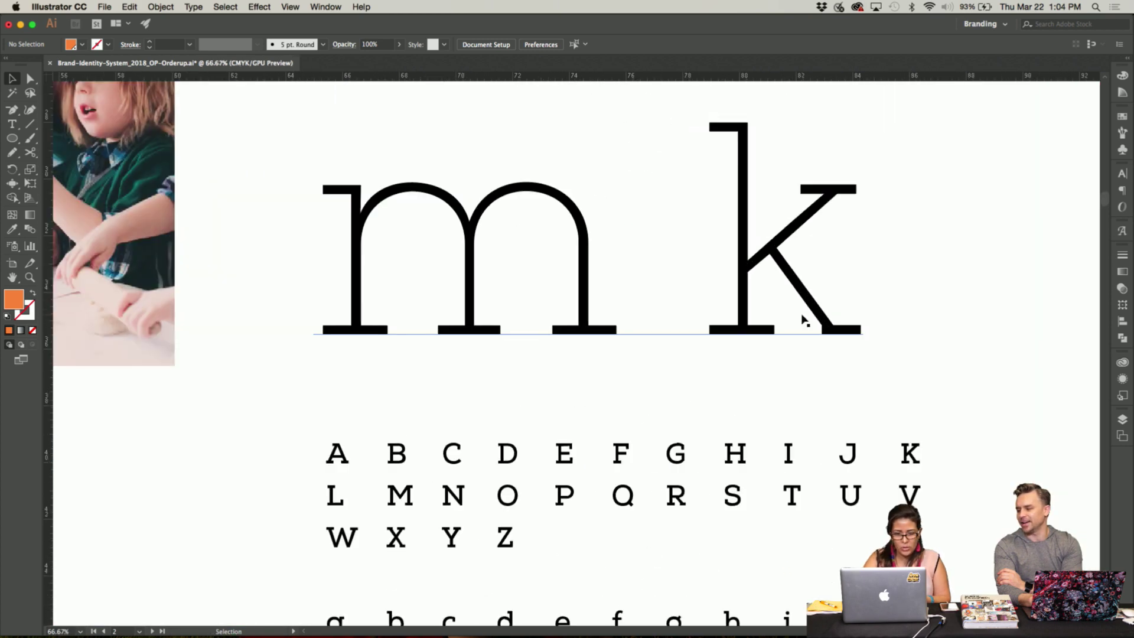
{"action": "scroll", "coordinate": [803, 319], "scroll_direction": "down", "scroll_amount": 10}
{"action": "scroll", "coordinate": [803, 319], "scroll_direction": "right", "scroll_amount": 2}
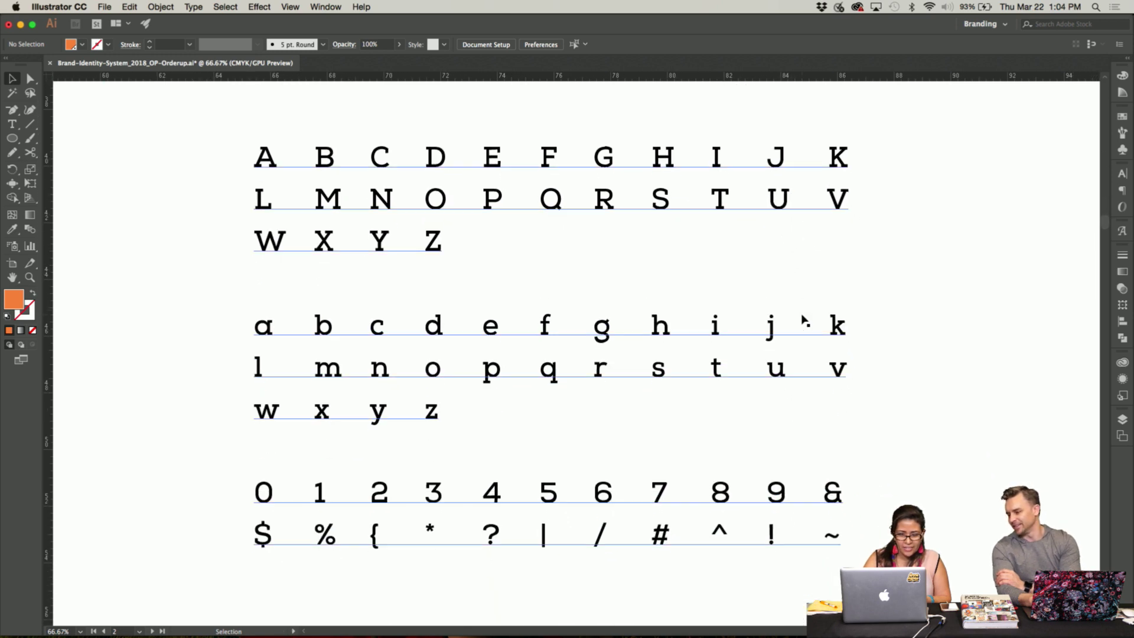
{"action": "key", "text": "super+equal"}
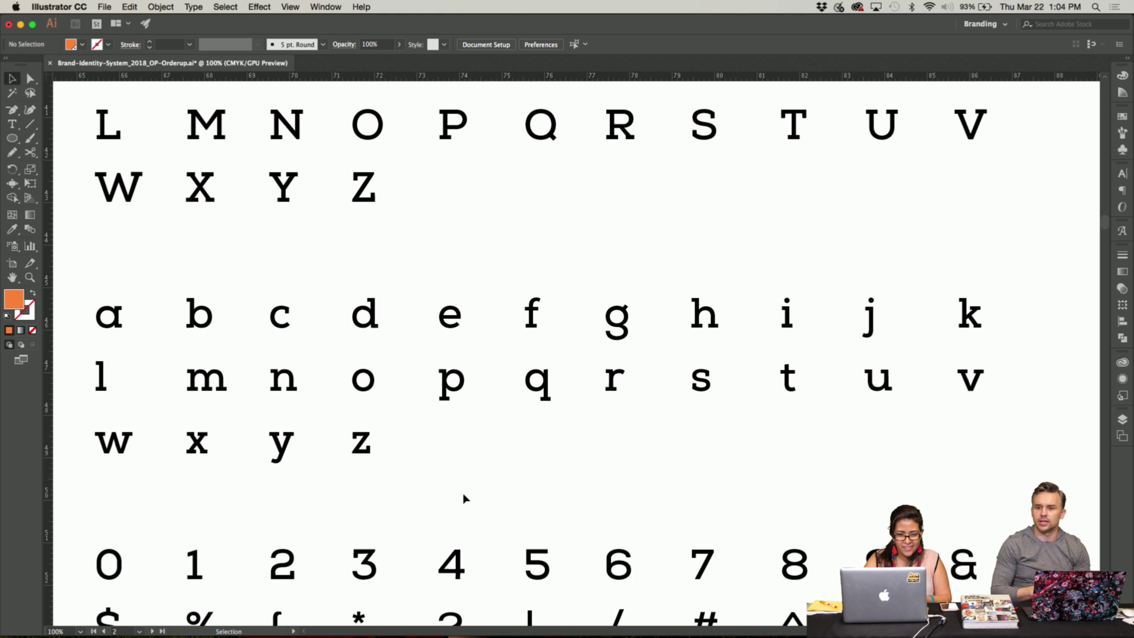
{"action": "scroll", "coordinate": [463, 500], "scroll_direction": "down", "scroll_amount": 5}
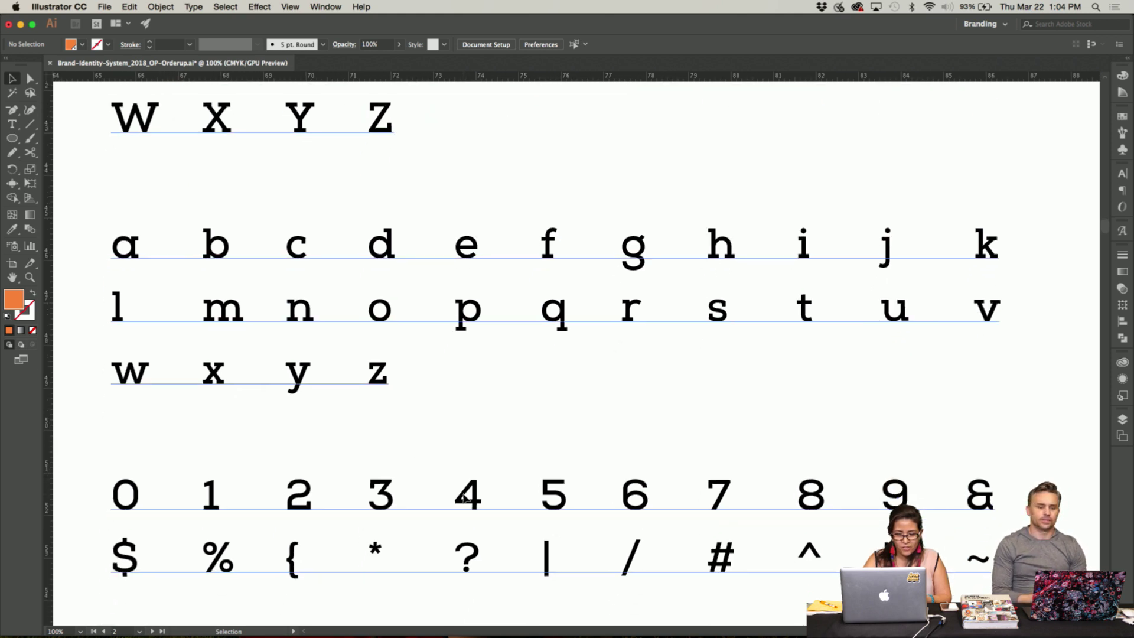
{"action": "scroll", "coordinate": [463, 493], "scroll_direction": "down", "scroll_amount": 5}
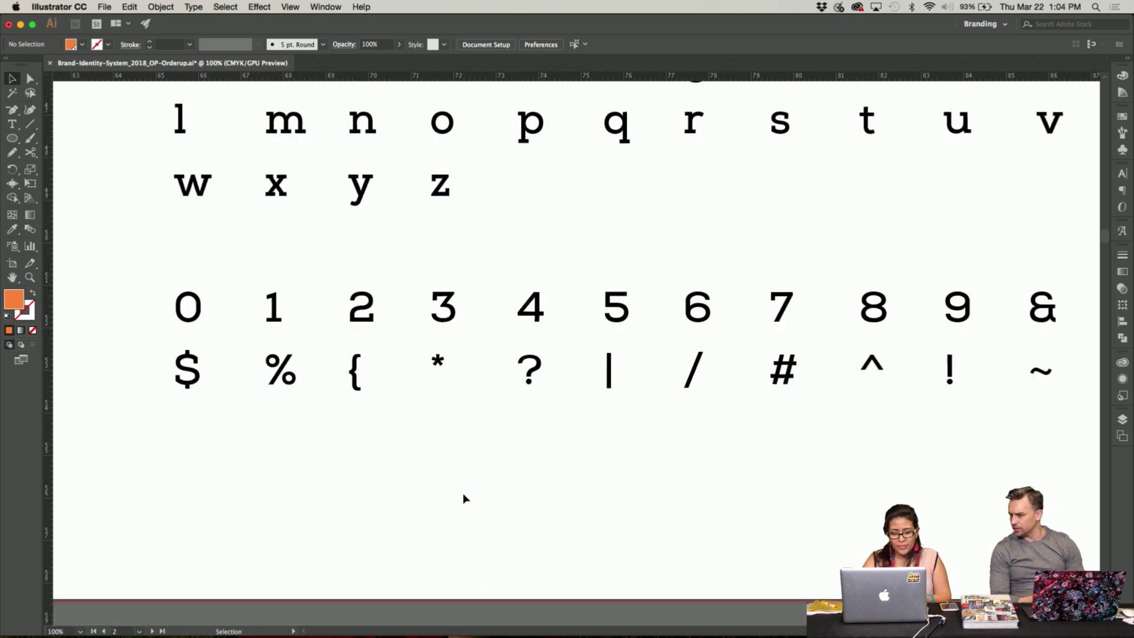
{"action": "scroll", "coordinate": [463, 493], "scroll_direction": "up", "scroll_amount": 12}
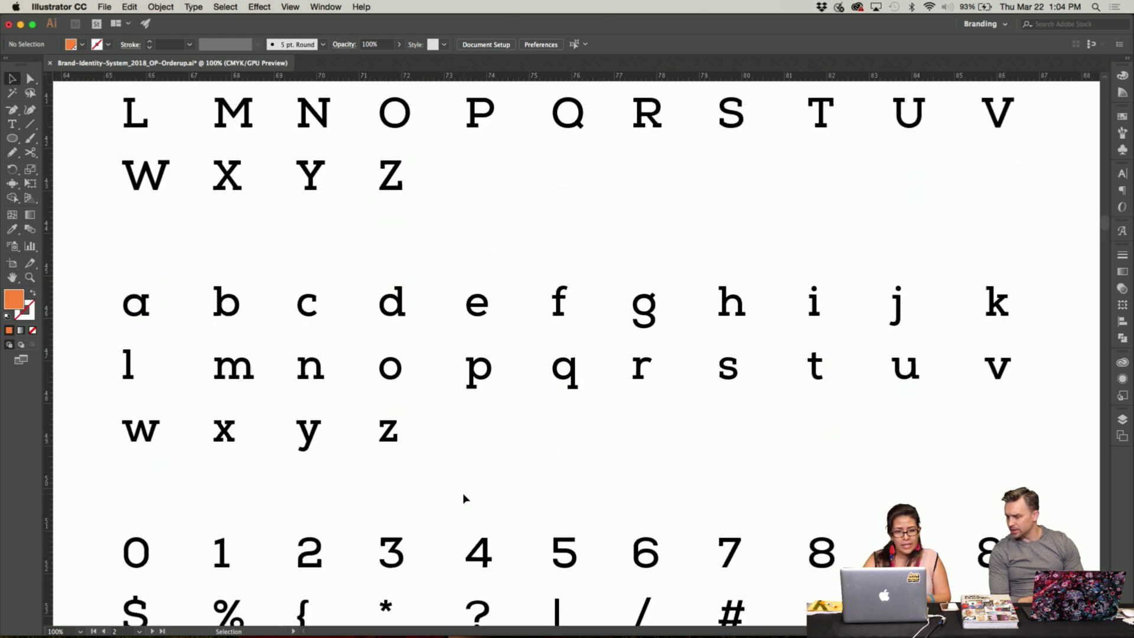
{"action": "key", "text": "super+minus"}
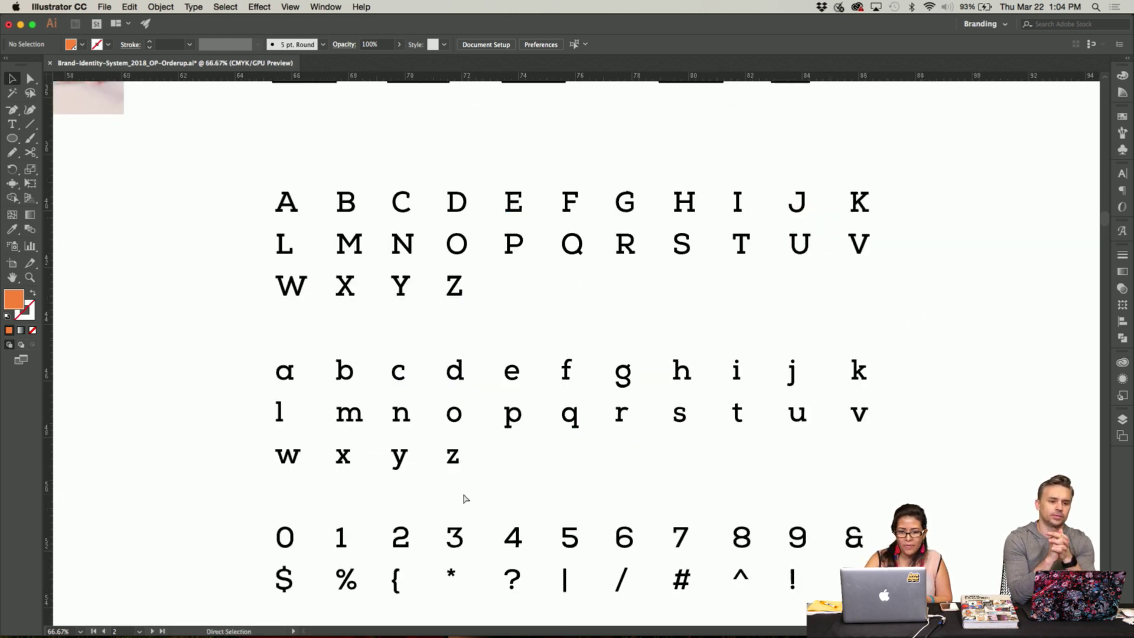
{"action": "left_click", "coordinate": [836, 568]}
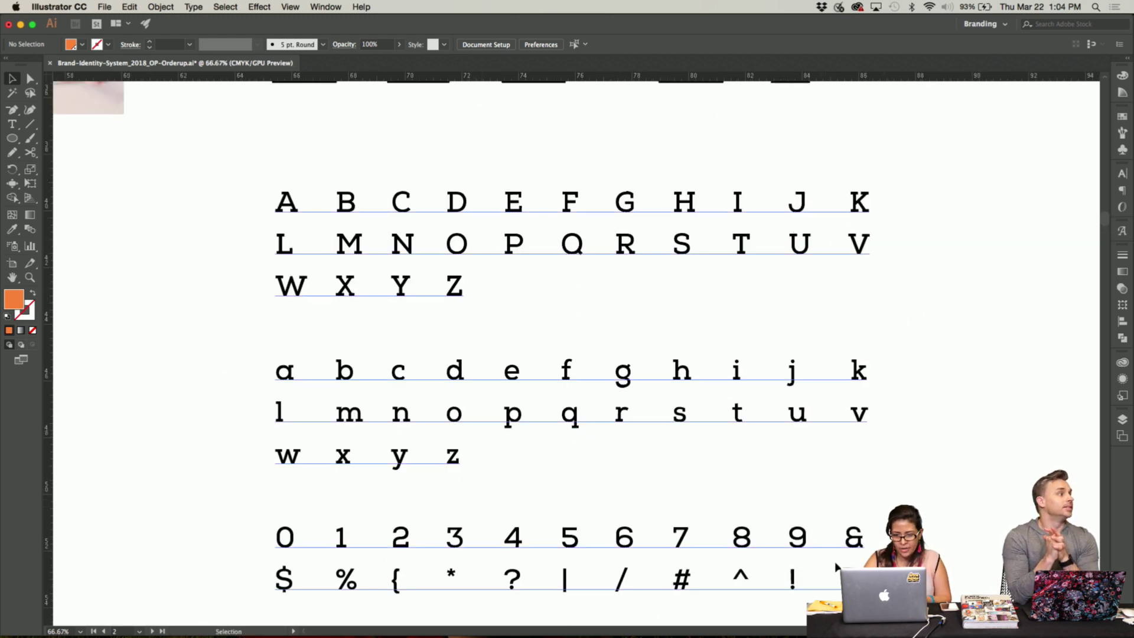
{"action": "left_click", "coordinate": [873, 539]}
{"action": "scroll", "coordinate": [873, 539], "scroll_direction": "down", "scroll_amount": 8}
{"action": "scroll", "coordinate": [872, 538], "scroll_direction": "left", "scroll_amount": 3}
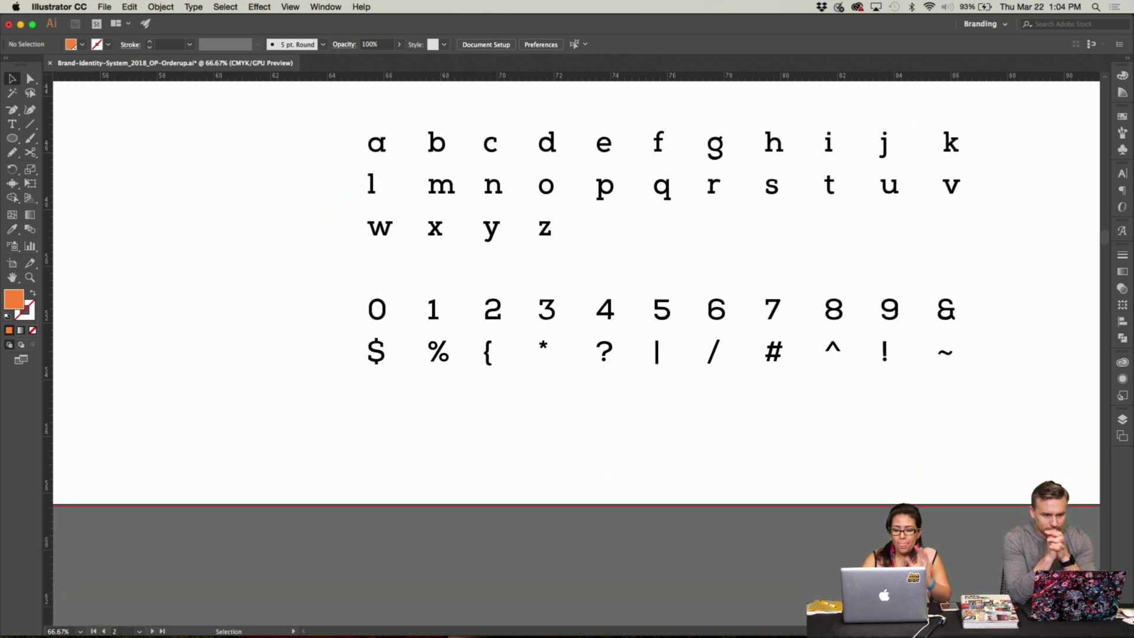
Review the whole brand board, comparing its color chevrons, photos and typography with the neighboring brand strategy page.
{"action": "key", "text": "super+minus"}
{"action": "key", "text": "super+minus"}
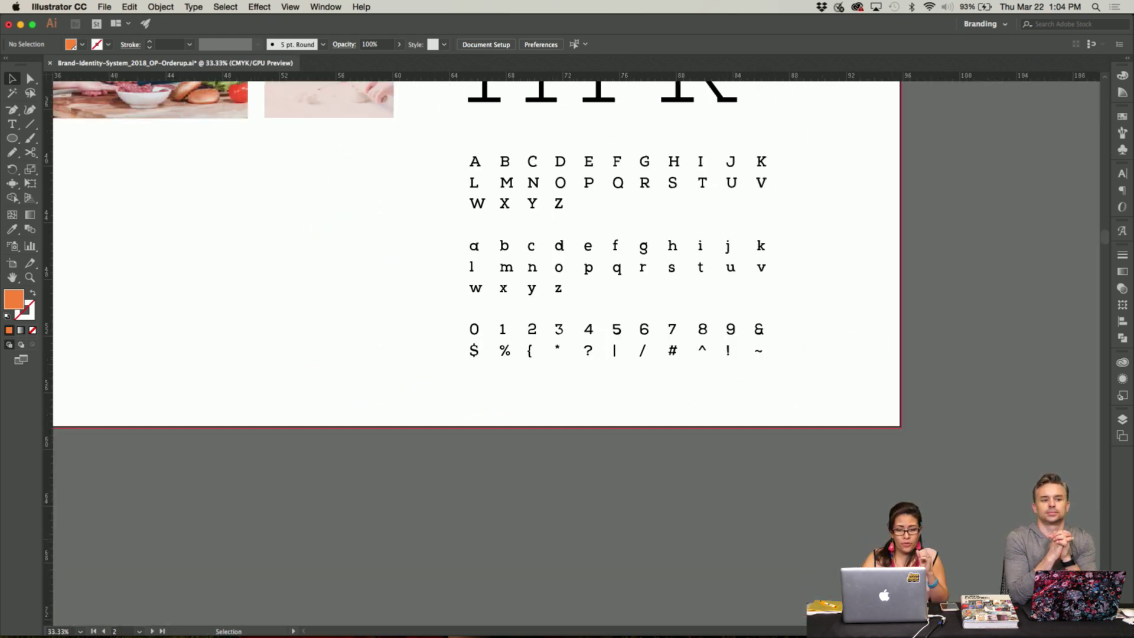
{"action": "scroll", "coordinate": [567, 337], "scroll_direction": "down", "scroll_amount": 5}
{"action": "scroll", "coordinate": [567, 337], "scroll_direction": "left", "scroll_amount": 5}
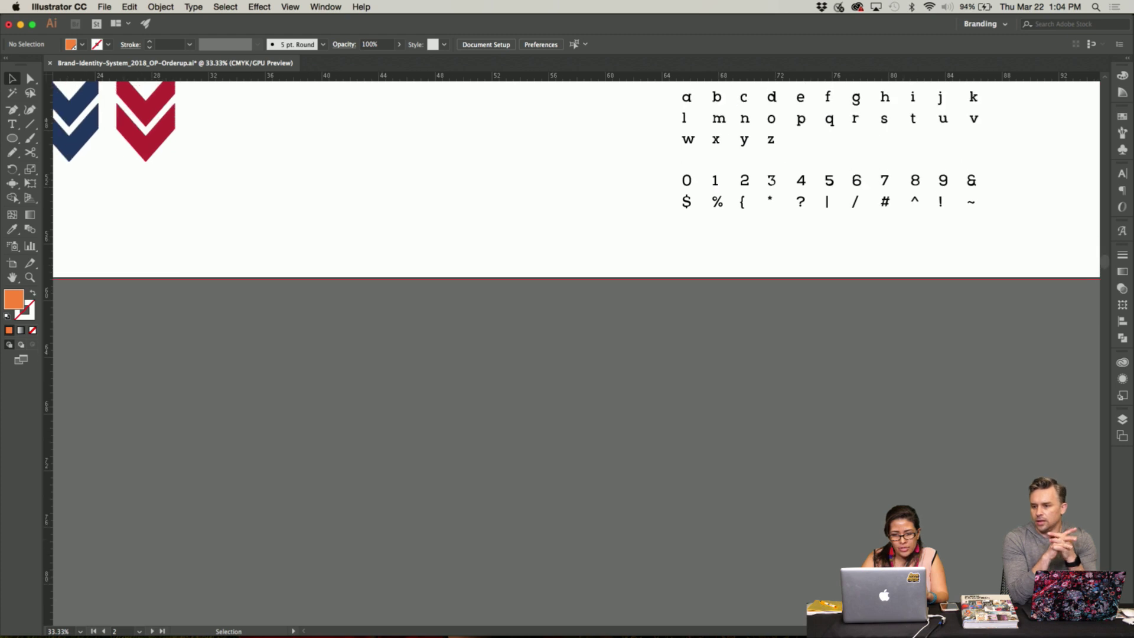
{"action": "scroll", "coordinate": [567, 348], "scroll_direction": "up", "scroll_amount": 5}
{"action": "scroll", "coordinate": [567, 348], "scroll_direction": "left", "scroll_amount": 2}
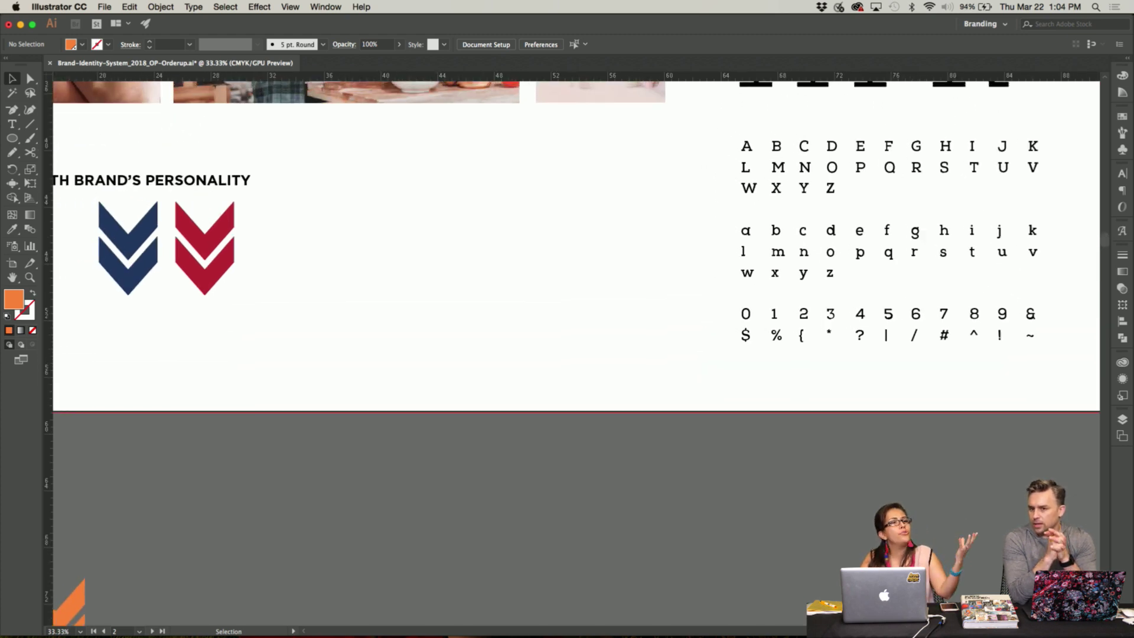
{"action": "scroll", "coordinate": [567, 348], "scroll_direction": "up", "scroll_amount": 2}
{"action": "scroll", "coordinate": [567, 349], "scroll_direction": "left", "scroll_amount": 1}
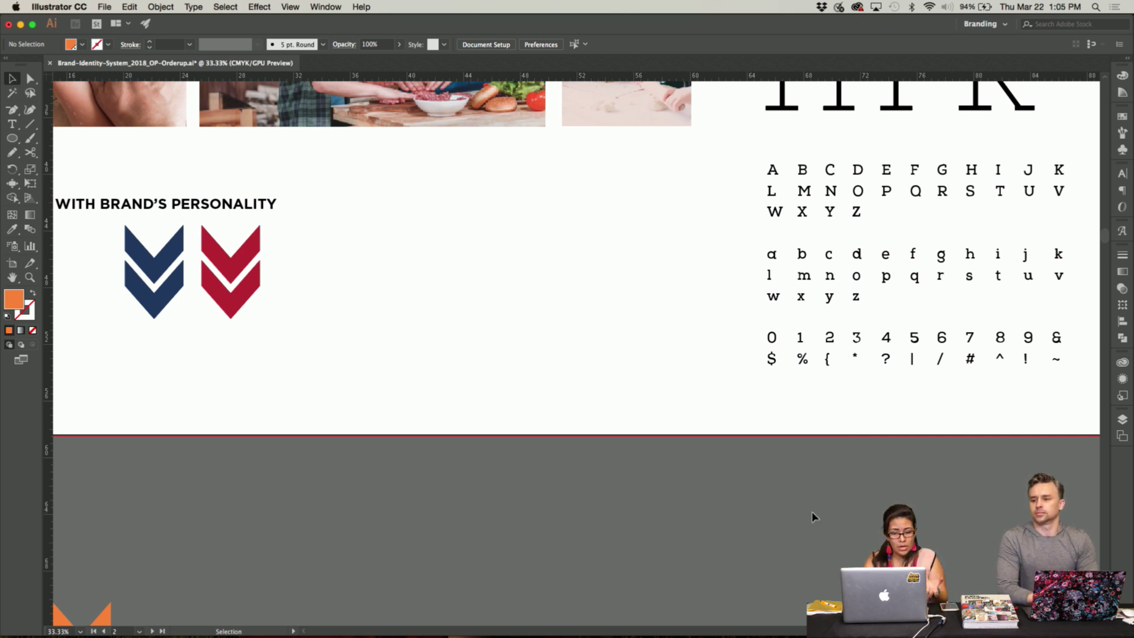
{"action": "key", "text": "super+minus"}
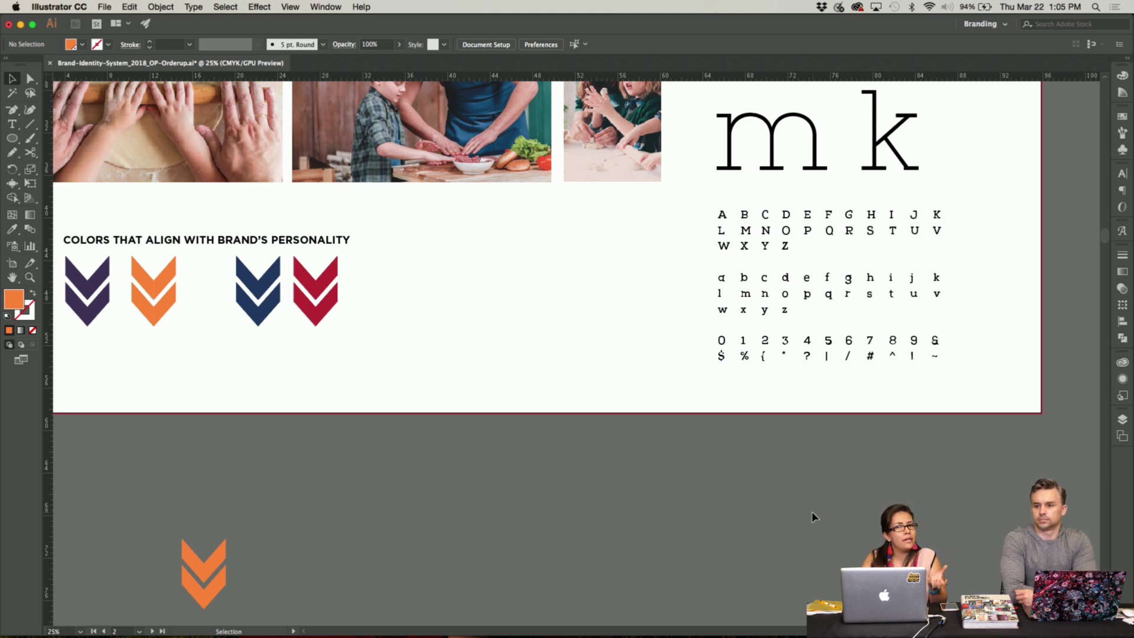
{"action": "scroll", "coordinate": [812, 511], "scroll_direction": "up", "scroll_amount": 3}
{"action": "scroll", "coordinate": [812, 512], "scroll_direction": "left", "scroll_amount": 2}
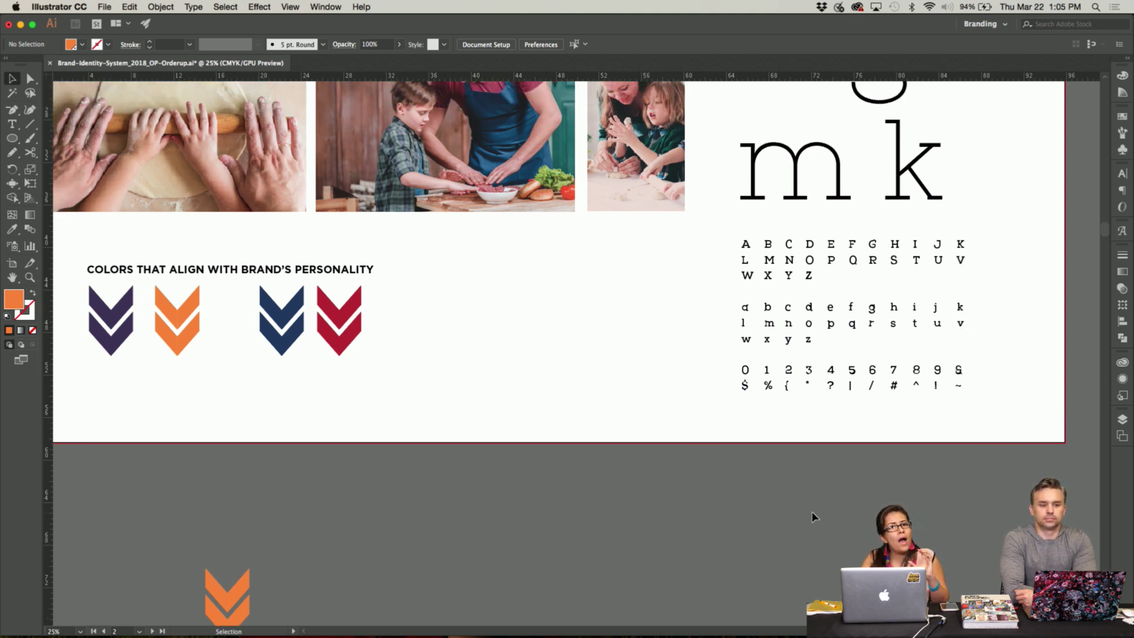
{"action": "scroll", "coordinate": [812, 512], "scroll_direction": "up", "scroll_amount": 10}
{"action": "scroll", "coordinate": [812, 513], "scroll_direction": "left", "scroll_amount": 7}
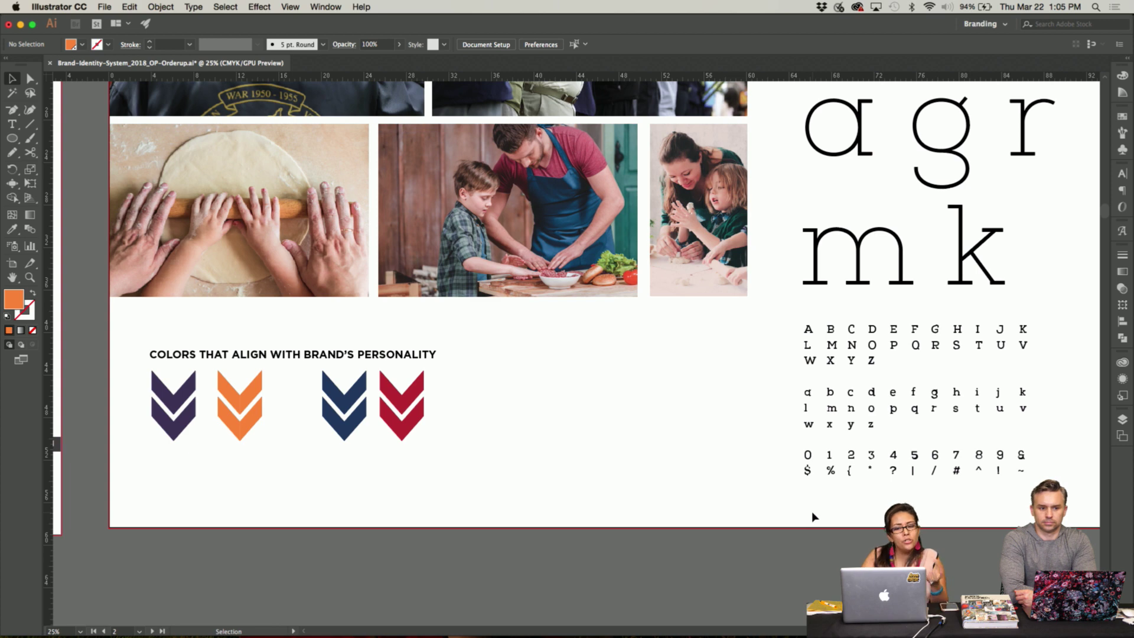
{"action": "key", "text": "super+minus"}
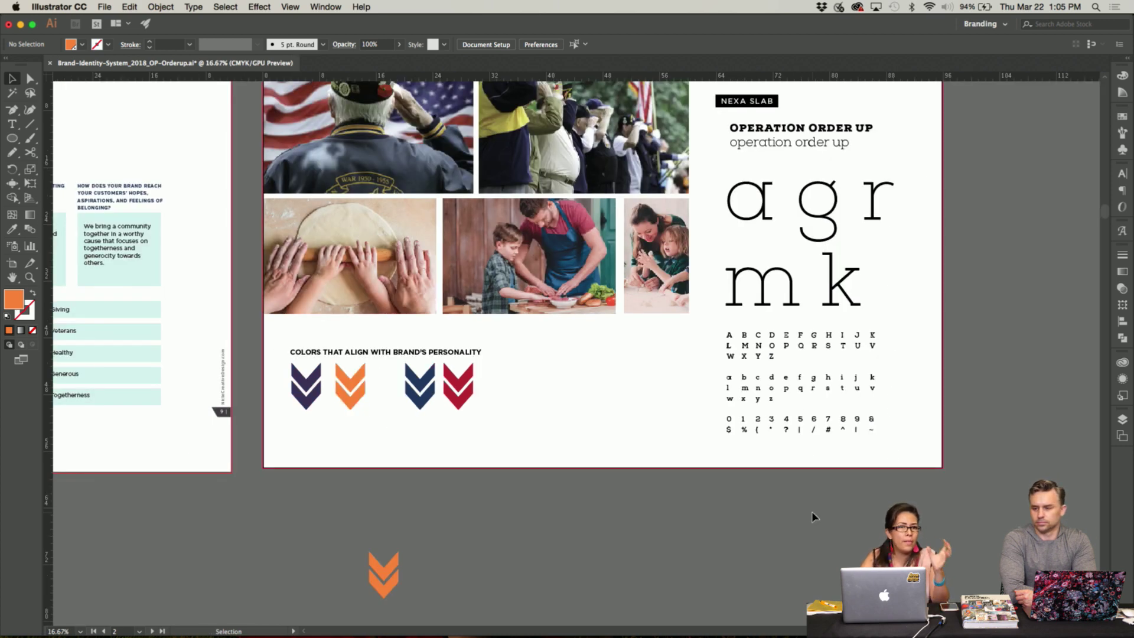
{"action": "scroll", "coordinate": [812, 513], "scroll_direction": "up", "scroll_amount": 3}
{"action": "scroll", "coordinate": [811, 513], "scroll_direction": "left", "scroll_amount": 2}
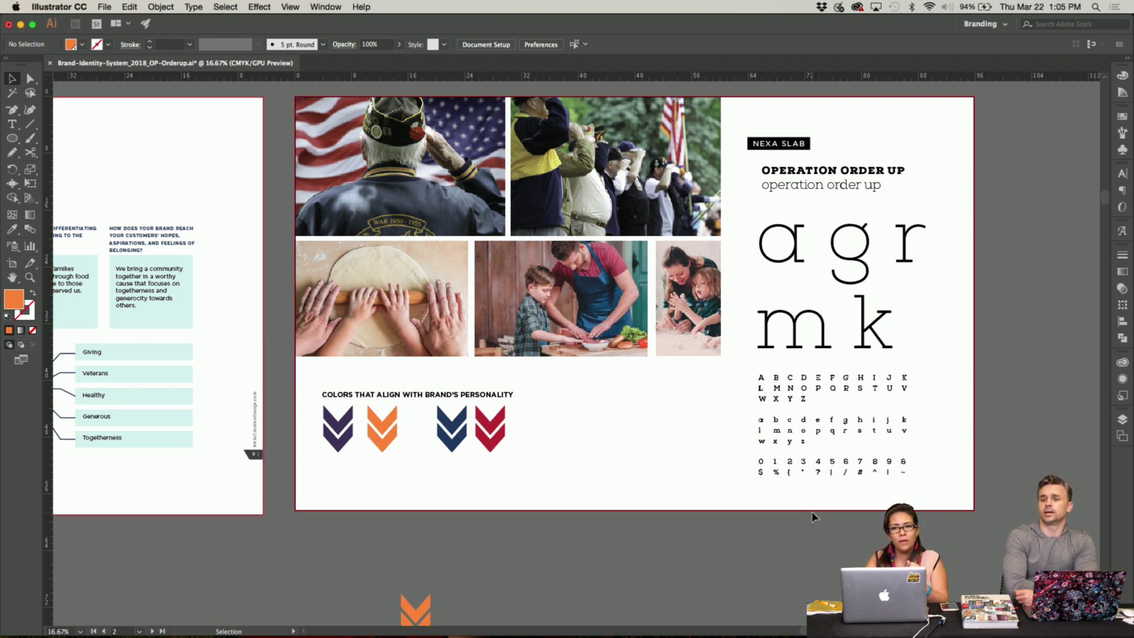
{"action": "scroll", "coordinate": [811, 512], "scroll_direction": "left", "scroll_amount": 3}
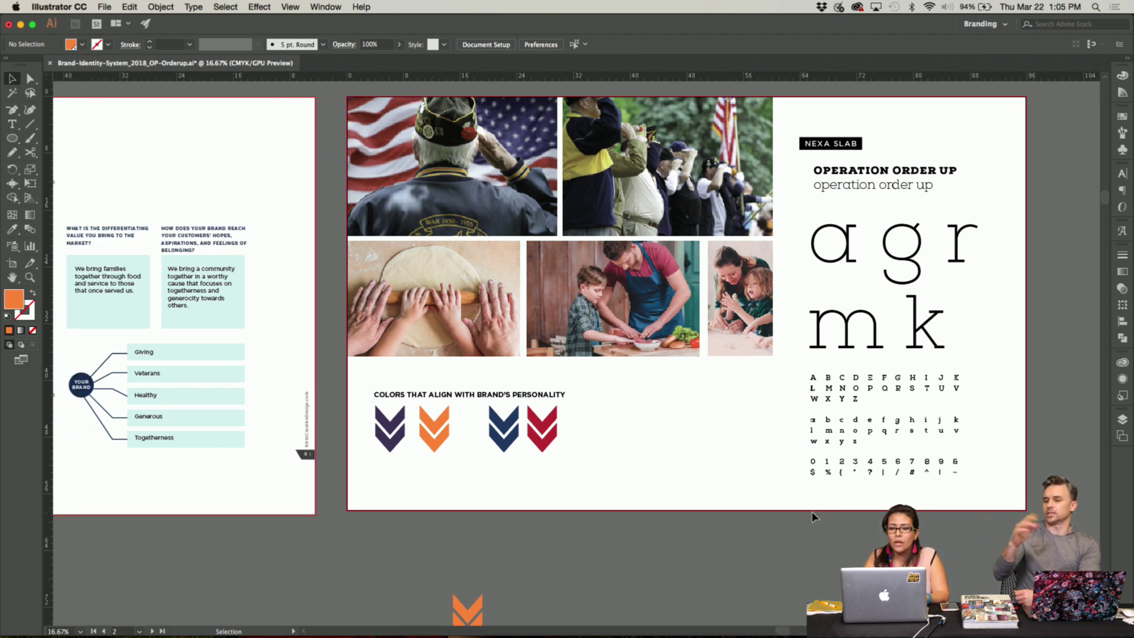
Examine the Operation Order Up logo variations on the logo artboard and the alternate versions placed beside it.
{"action": "scroll", "coordinate": [812, 517], "scroll_direction": "down", "scroll_amount": 10}
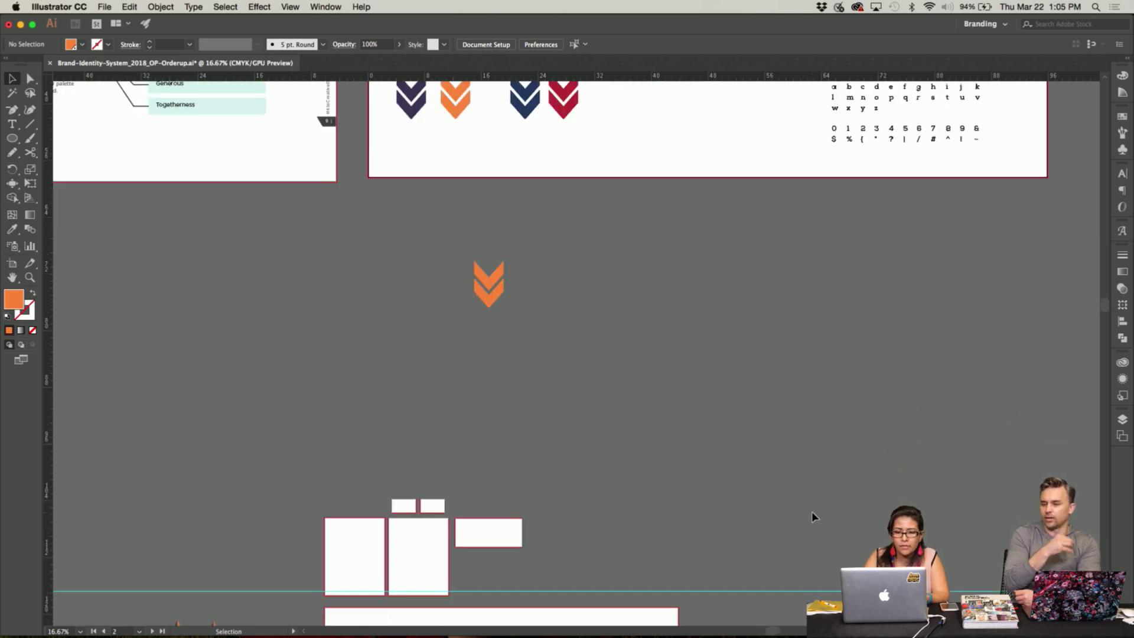
{"action": "scroll", "coordinate": [812, 511], "scroll_direction": "down", "scroll_amount": 10}
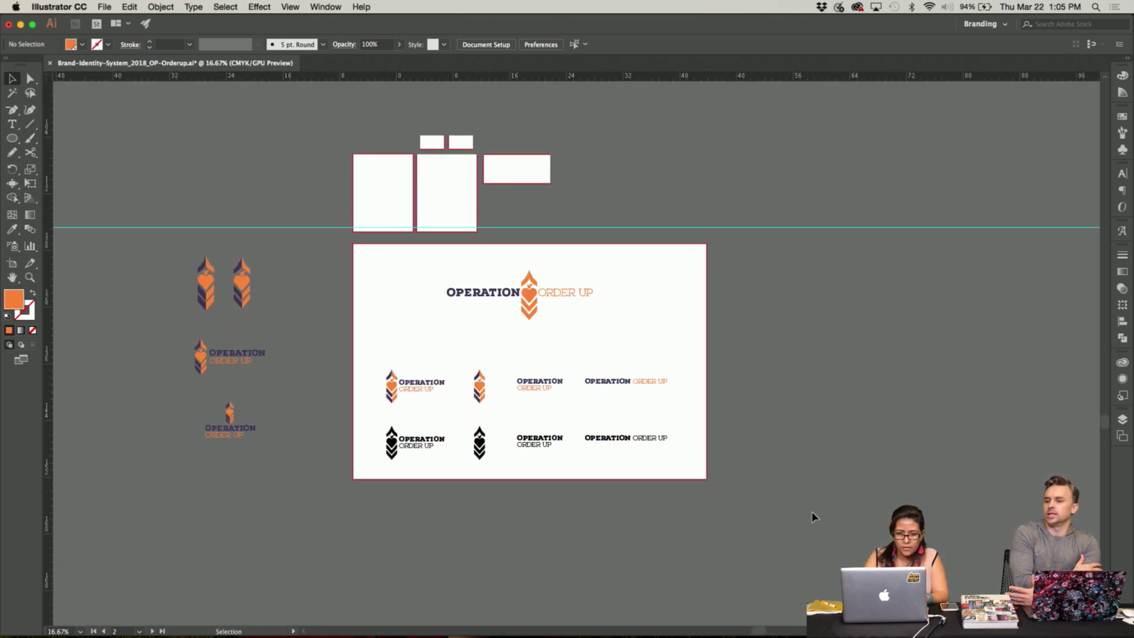
{"action": "key", "text": "super+equal"}
{"action": "key", "text": "super+equal"}
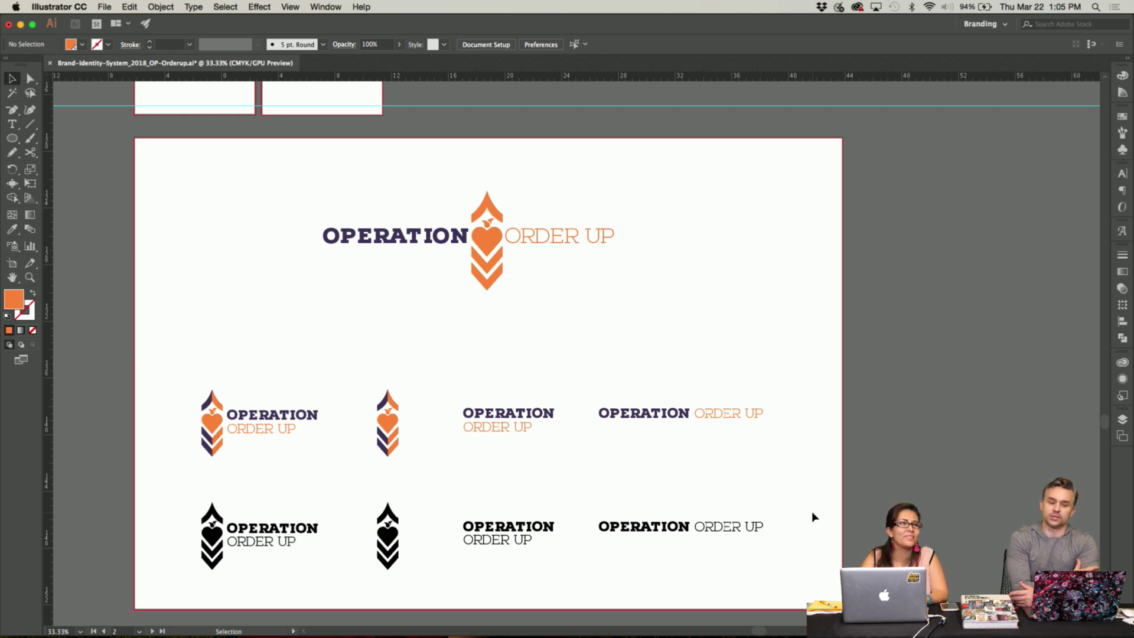
{"action": "scroll", "coordinate": [813, 516], "scroll_direction": "left", "scroll_amount": 2}
{"action": "scroll", "coordinate": [814, 516], "scroll_direction": "down", "scroll_amount": 2}
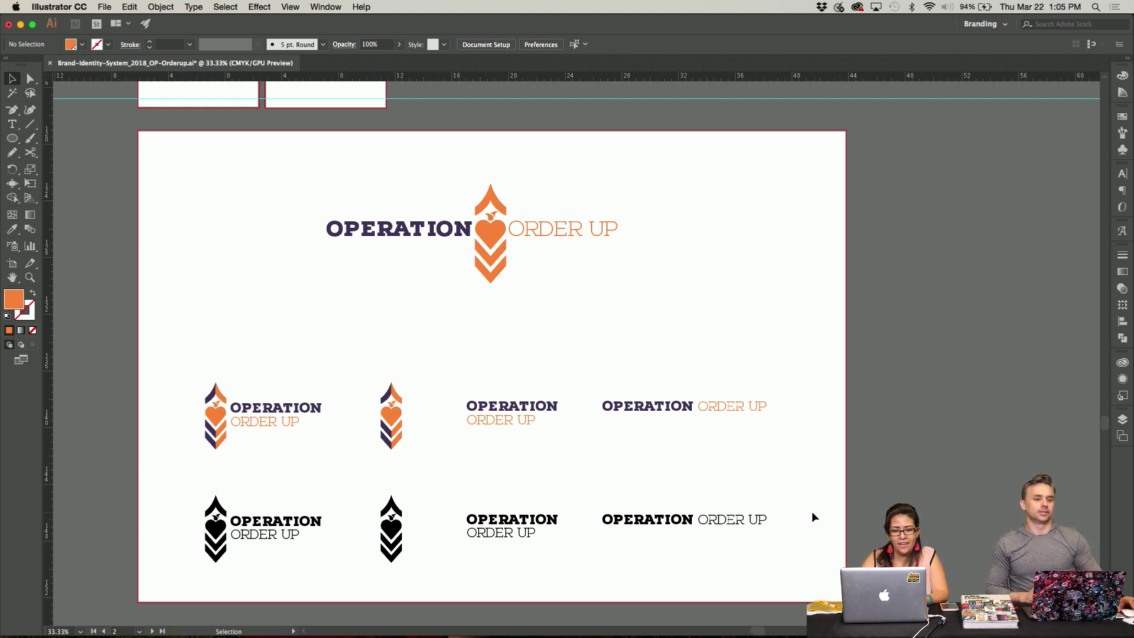
{"action": "scroll", "coordinate": [813, 517], "scroll_direction": "down", "scroll_amount": 1}
{"action": "scroll", "coordinate": [814, 516], "scroll_direction": "left", "scroll_amount": 10}
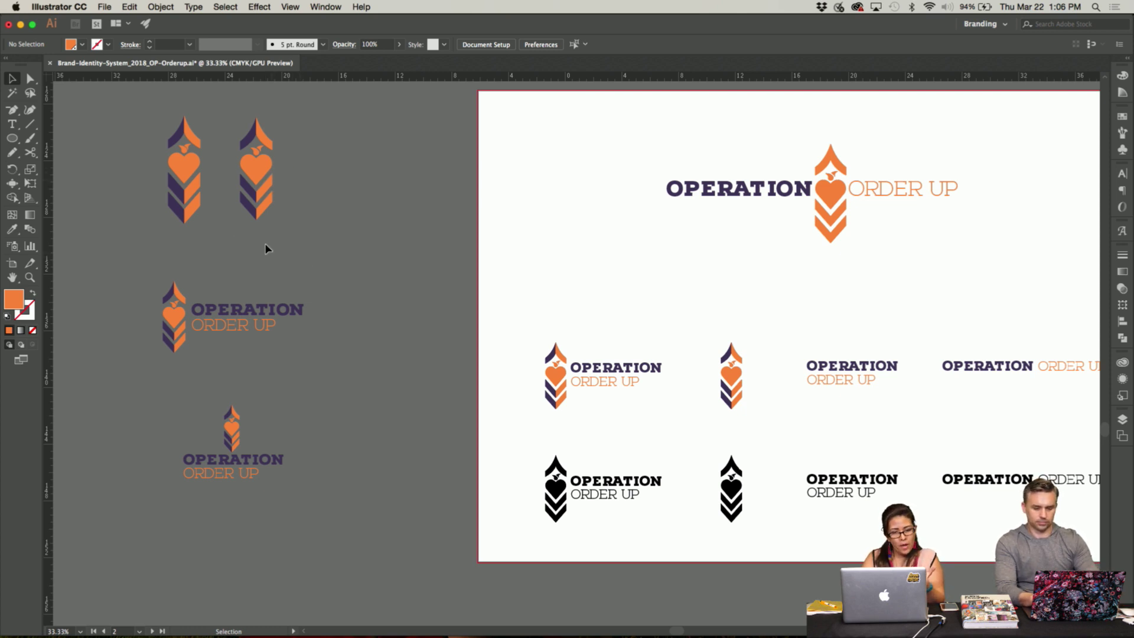
Examine the alternate two-color chevron icons and the horizontal and stacked Operation Order Up lockups beside the logo artboard.
{"action": "scroll", "coordinate": [306, 275], "scroll_direction": "down", "scroll_amount": 2}
{"action": "scroll", "coordinate": [306, 275], "scroll_direction": "right", "scroll_amount": 2}
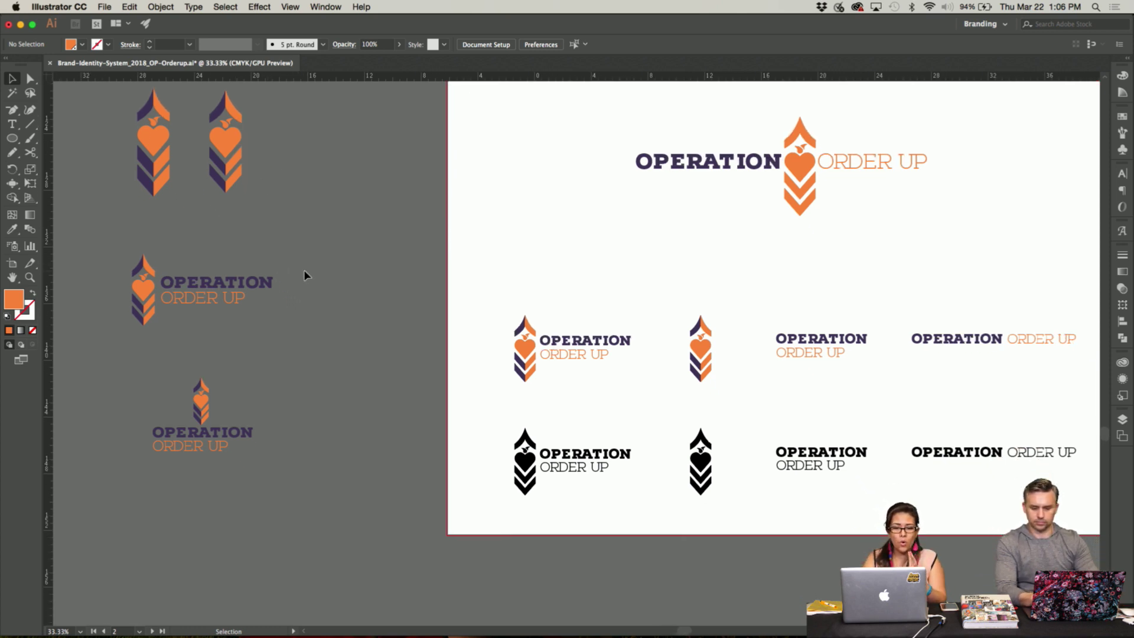
{"action": "scroll", "coordinate": [346, 319], "scroll_direction": "up", "scroll_amount": 1}
{"action": "scroll", "coordinate": [346, 320], "scroll_direction": "left", "scroll_amount": 2}
{"action": "scroll", "coordinate": [346, 320], "scroll_direction": "up", "scroll_amount": 2}
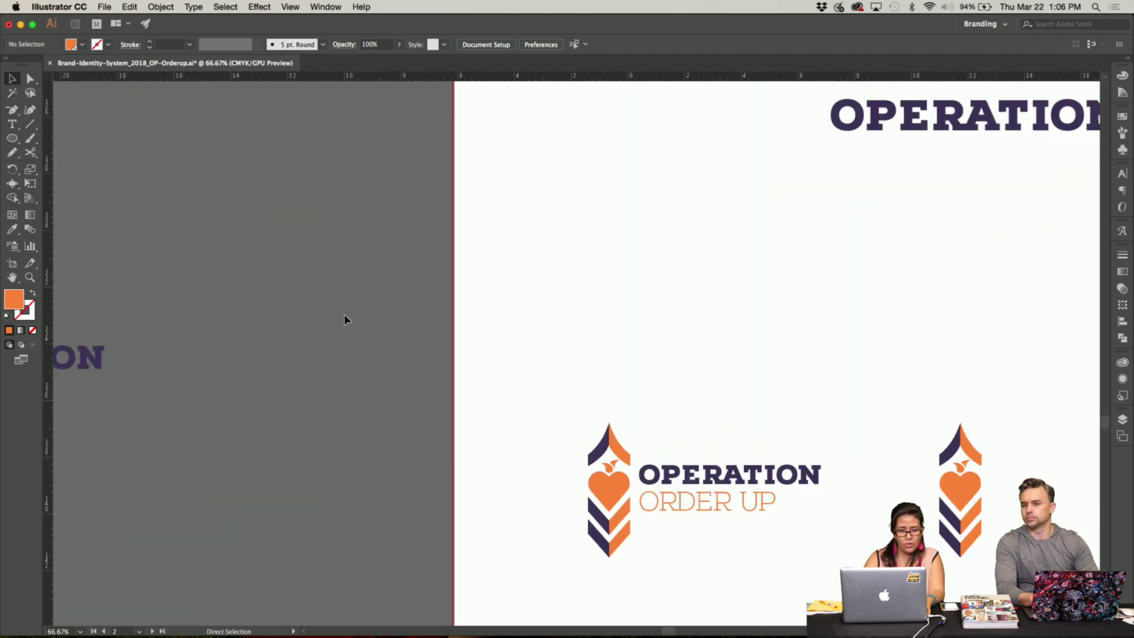
{"action": "scroll", "coordinate": [346, 319], "scroll_direction": "up", "scroll_amount": 5}
{"action": "scroll", "coordinate": [345, 320], "scroll_direction": "left", "scroll_amount": 6}
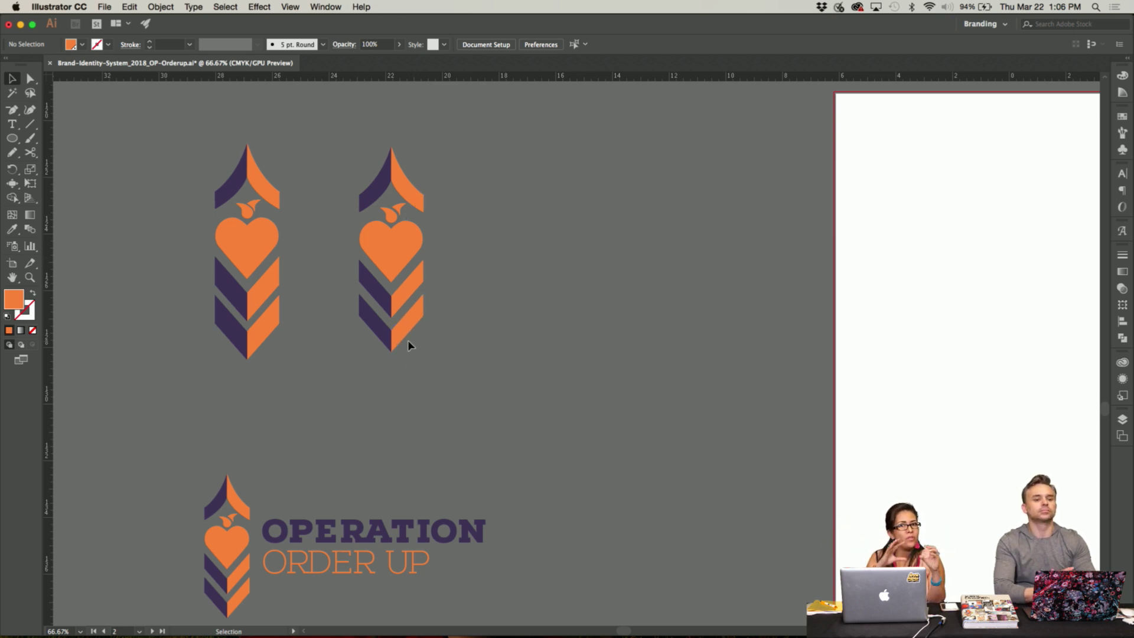
{"action": "scroll", "coordinate": [451, 364], "scroll_direction": "down", "scroll_amount": 10}
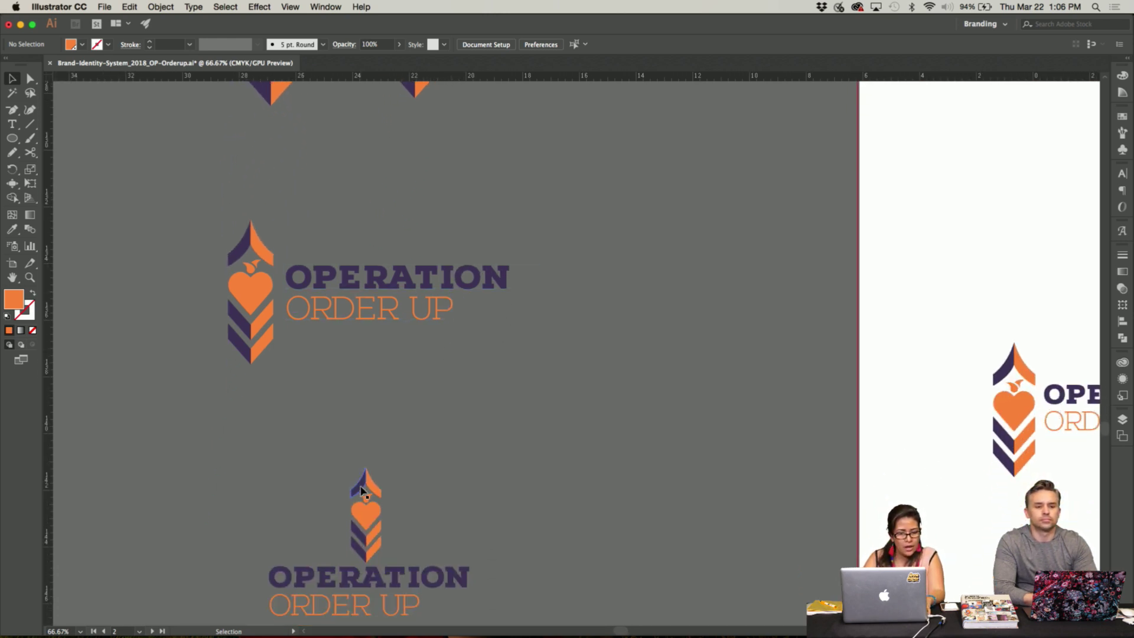
{"action": "scroll", "coordinate": [362, 490], "scroll_direction": "down", "scroll_amount": 3}
{"action": "scroll", "coordinate": [486, 350], "scroll_direction": "right", "scroll_amount": 15}
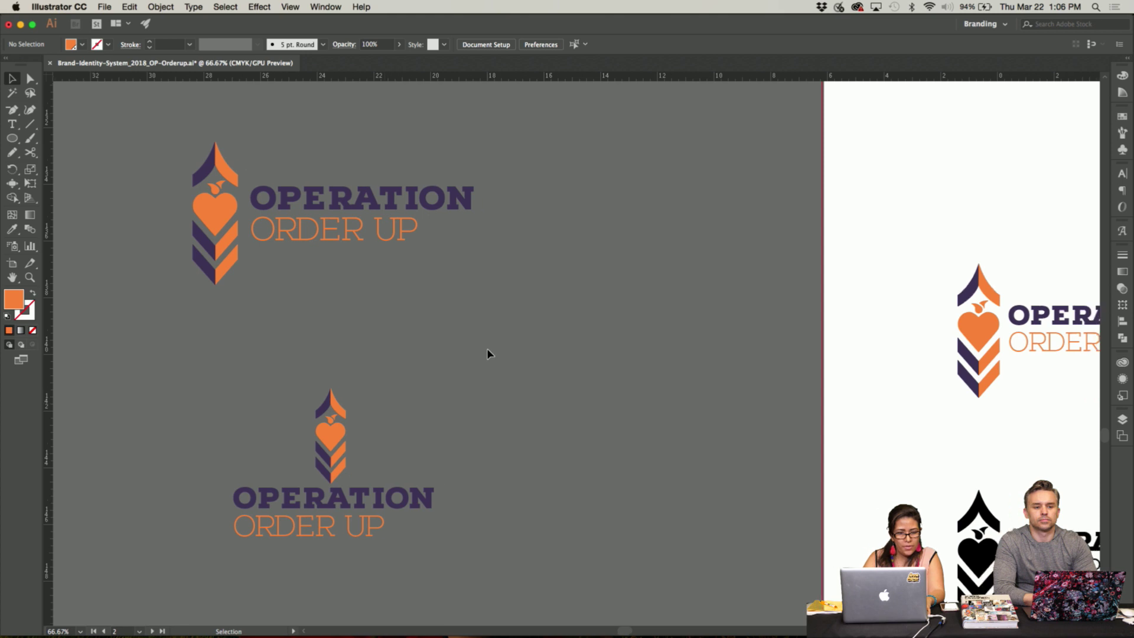
Inspect the primary horizontal Operation Order Up logo and its placement above the smaller variations on the artboard.
{"action": "scroll", "coordinate": [488, 353], "scroll_direction": "right", "scroll_amount": 3}
{"action": "scroll", "coordinate": [488, 353], "scroll_direction": "up", "scroll_amount": 3}
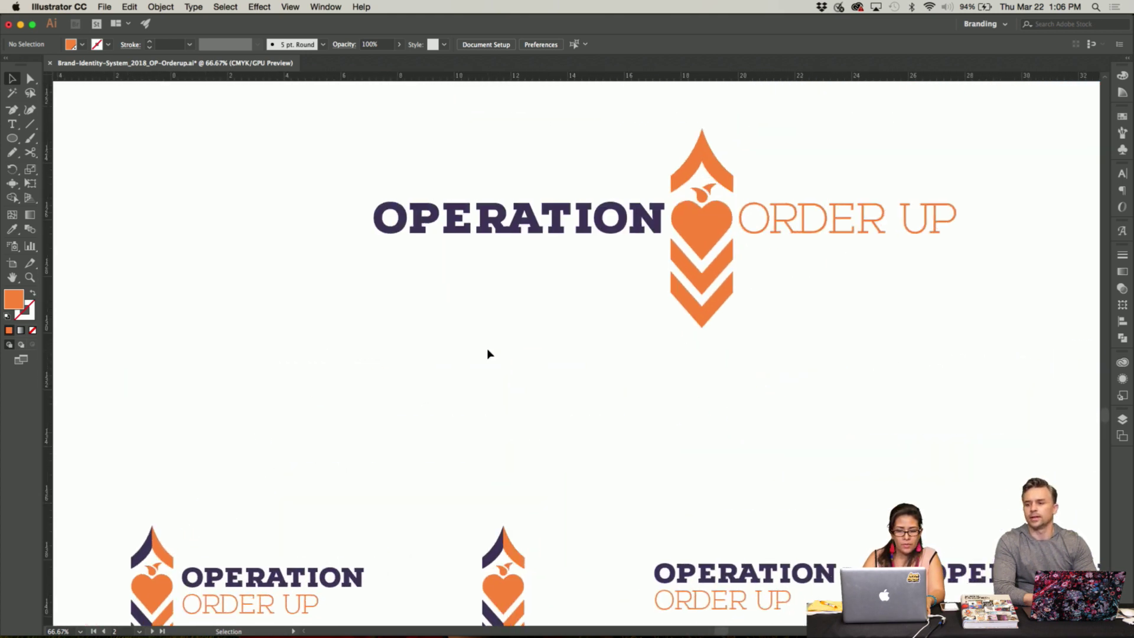
{"action": "scroll", "coordinate": [488, 353], "scroll_direction": "left", "scroll_amount": 5}
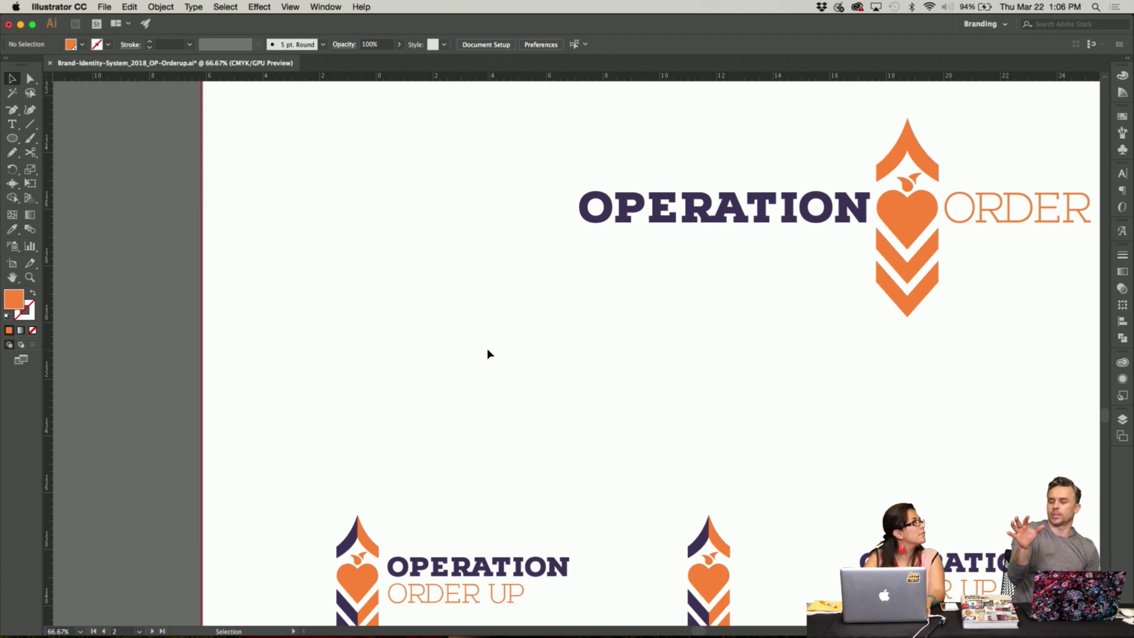
{"action": "scroll", "coordinate": [488, 353], "scroll_direction": "right", "scroll_amount": 3}
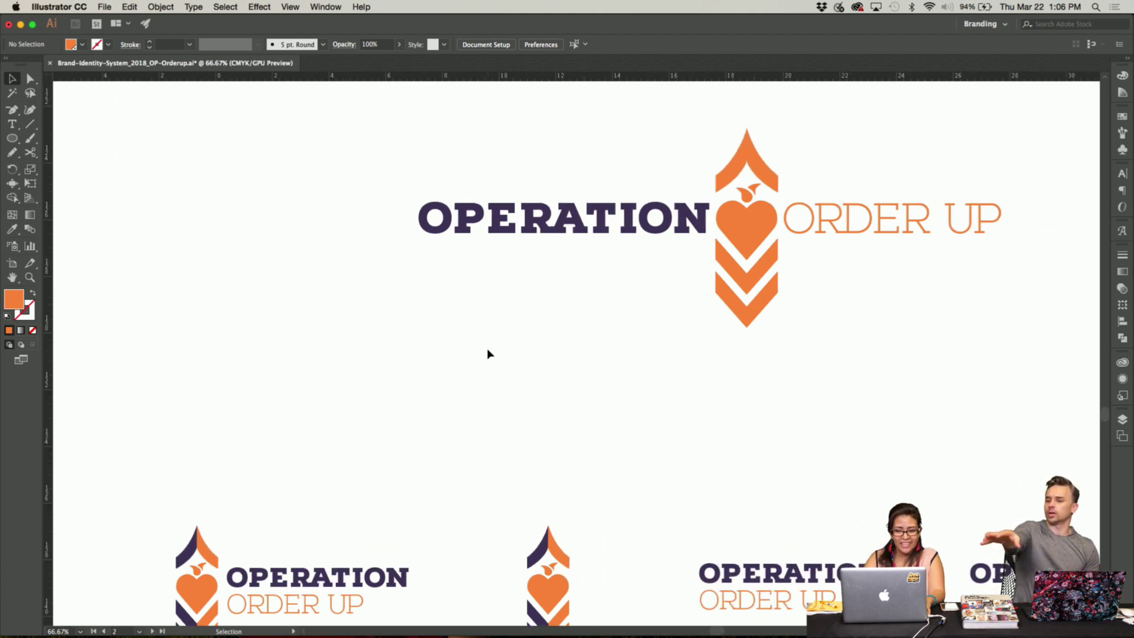
{"action": "key", "text": "super+minus"}
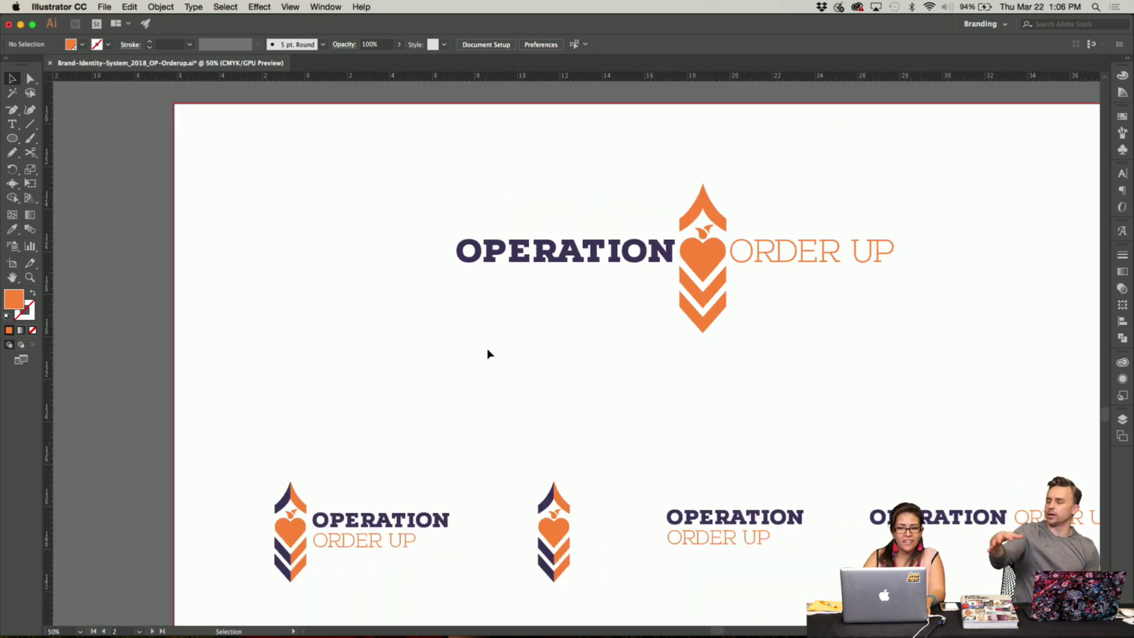
{"action": "scroll", "coordinate": [488, 353], "scroll_direction": "right", "scroll_amount": 2}
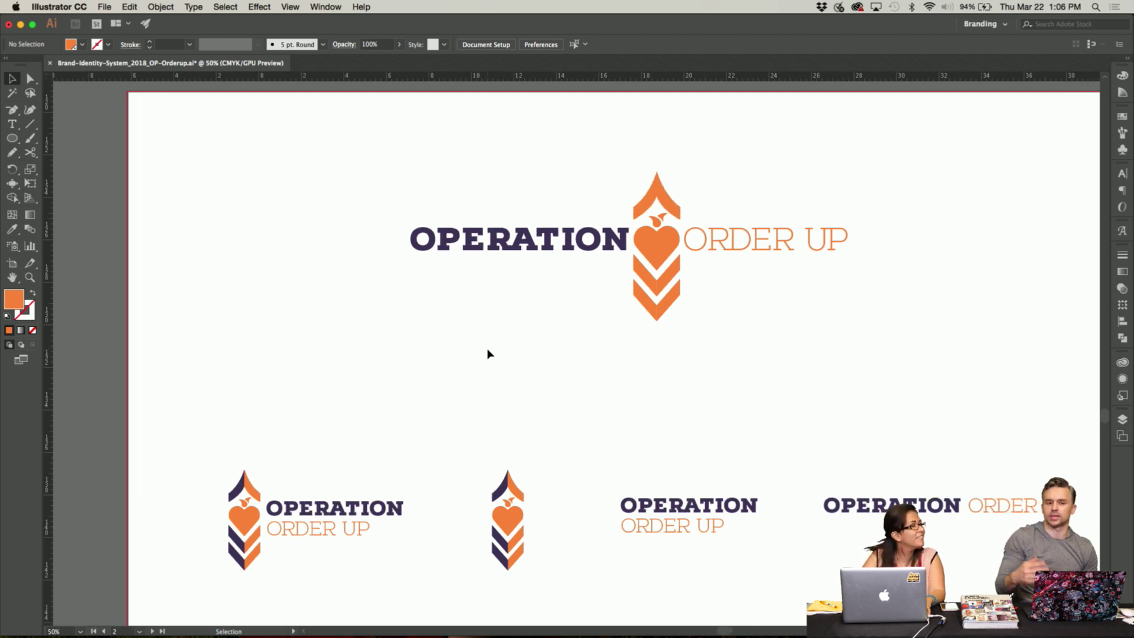
{"action": "scroll", "coordinate": [488, 353], "scroll_direction": "right", "scroll_amount": 3}
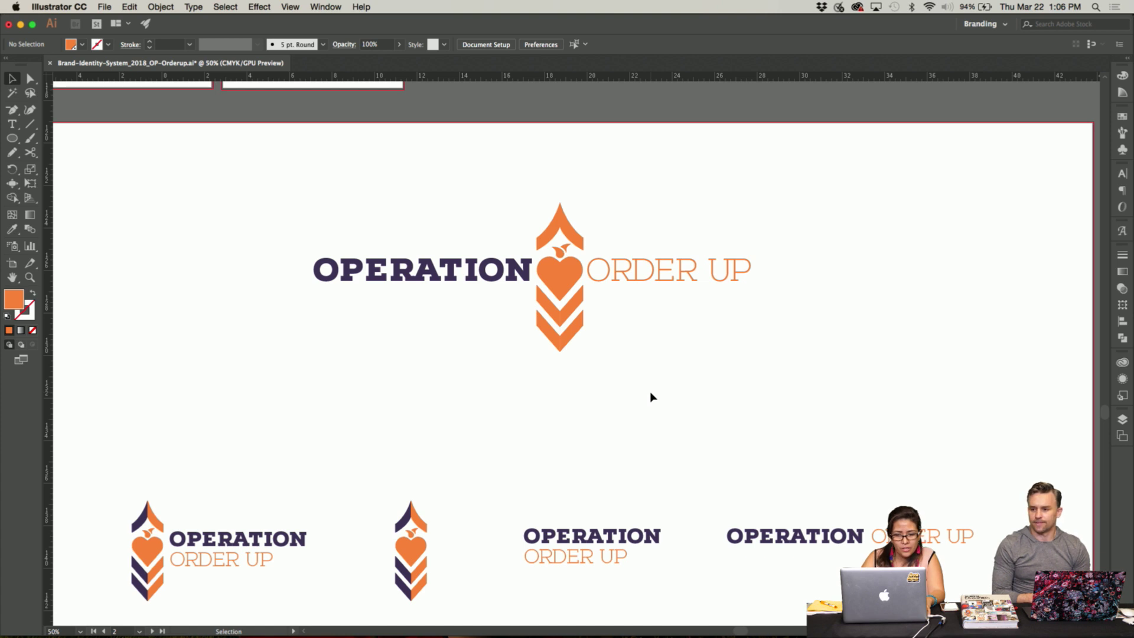
Recolor the left halves of the chevrons in the primary logo with the dark purple sampled from the word OPERATION.
{"action": "scroll", "coordinate": [651, 394], "scroll_direction": "down", "scroll_amount": 3}
{"action": "scroll", "coordinate": [649, 391], "scroll_direction": "up", "scroll_amount": 2}
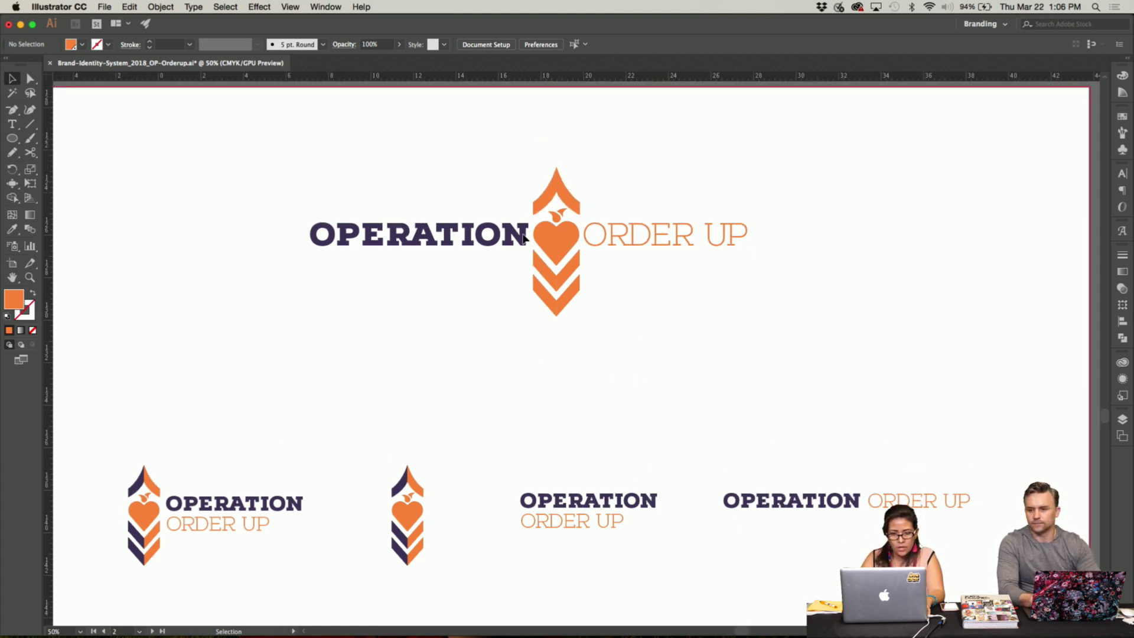
{"action": "key", "text": "i"}
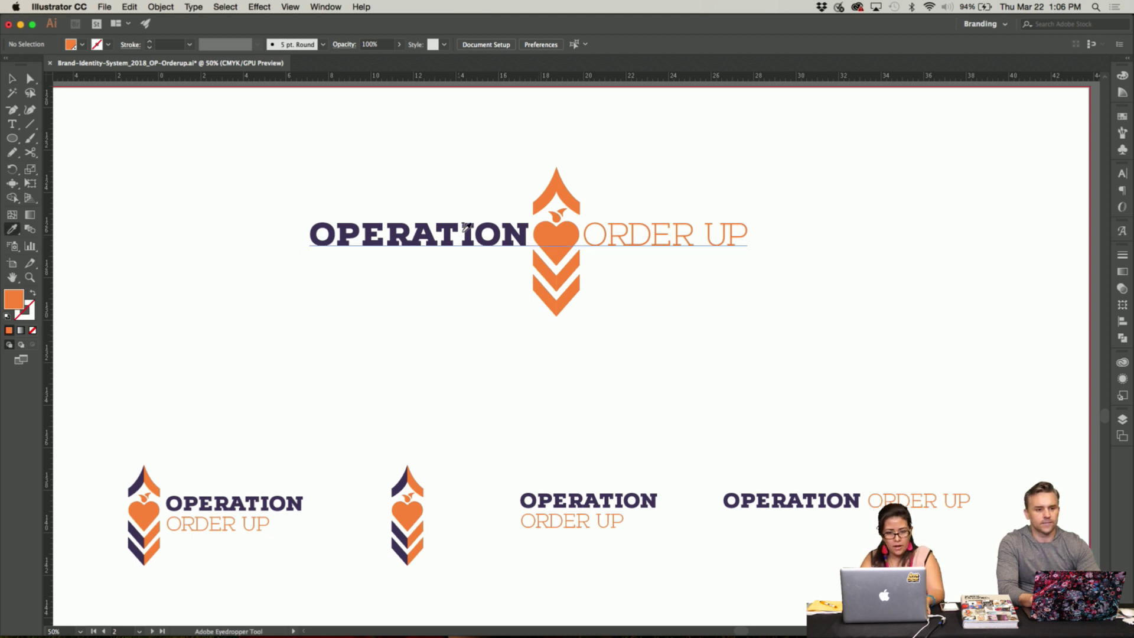
{"action": "left_click", "coordinate": [538, 185], "text": "alt"}
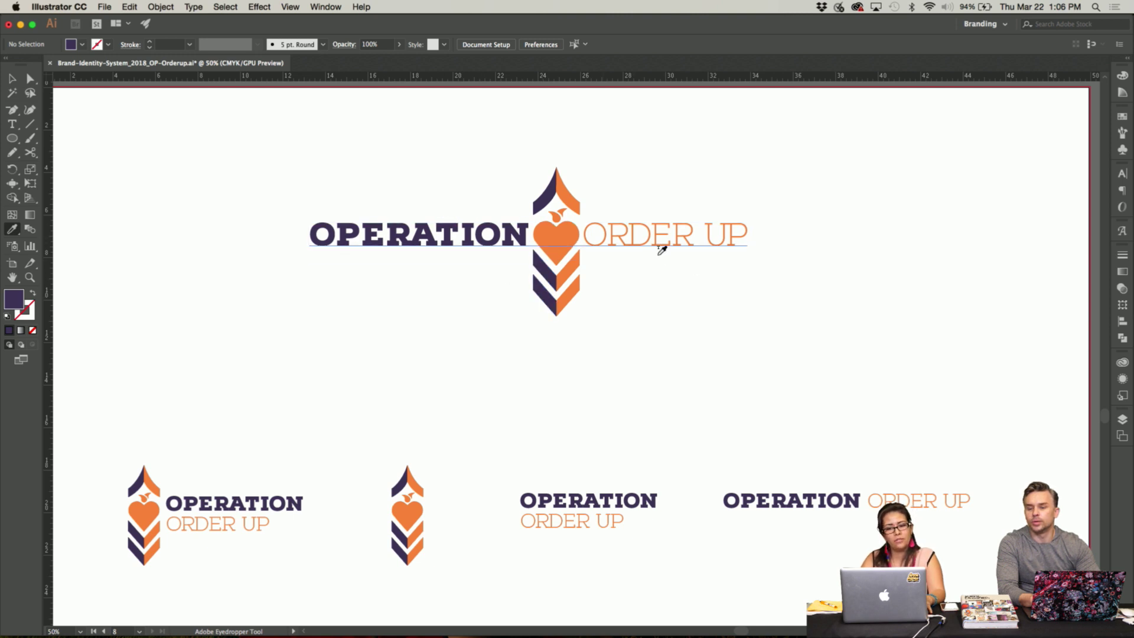
{"action": "key", "text": "v"}
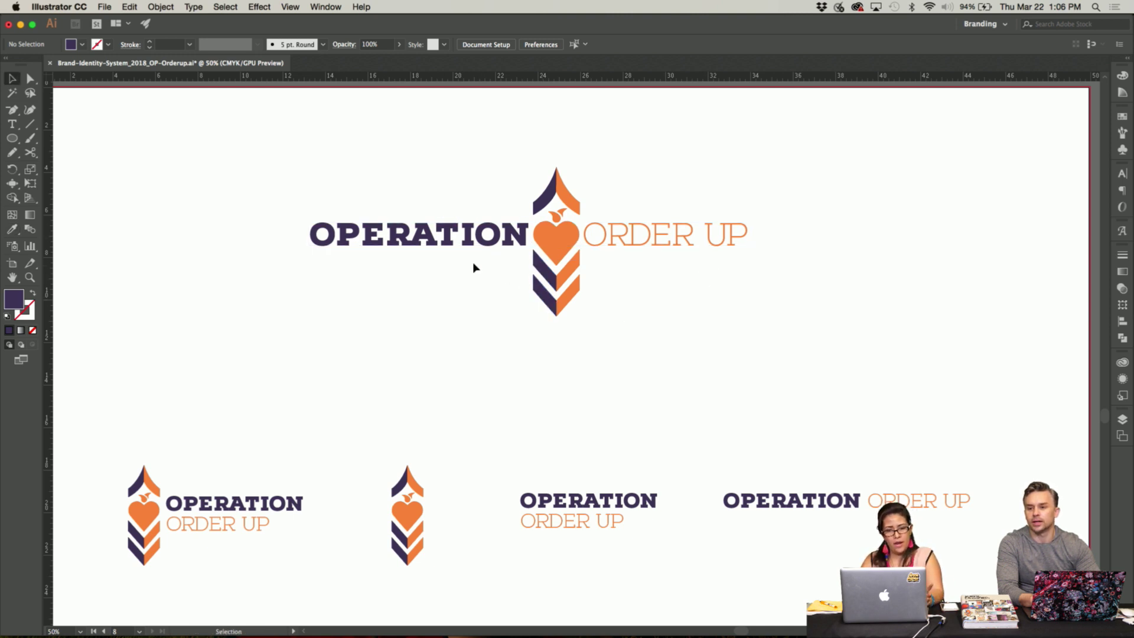
Review the color and black logo variations below the primary logo, ending with the whole logo artboard.
{"action": "scroll", "coordinate": [585, 325], "scroll_direction": "down", "scroll_amount": 4}
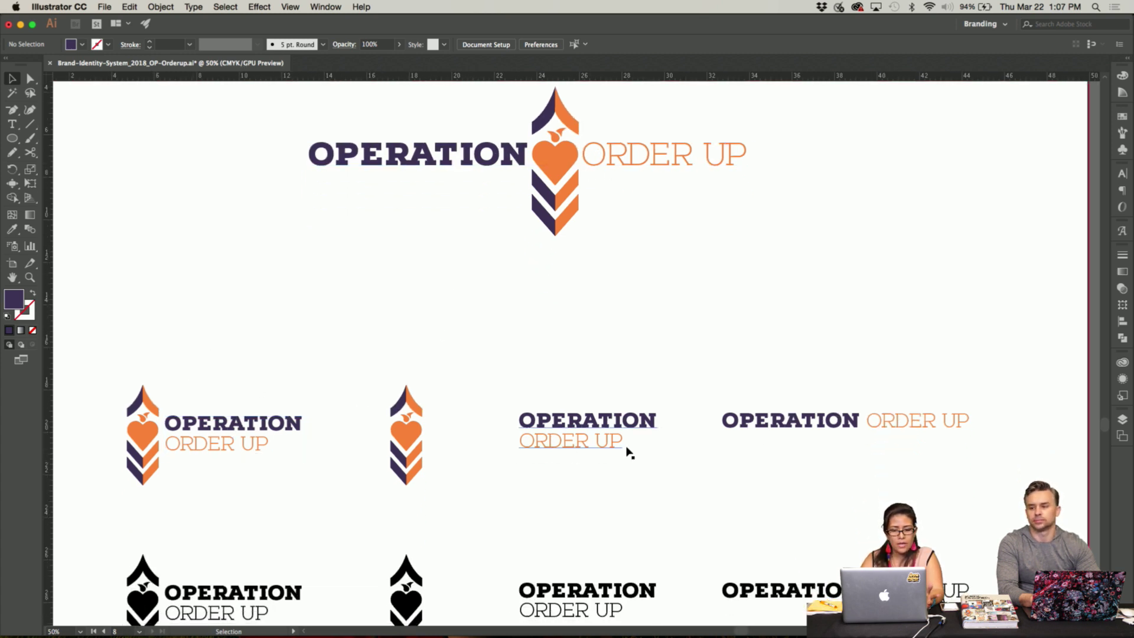
{"action": "scroll", "coordinate": [772, 463], "scroll_direction": "down", "scroll_amount": 4}
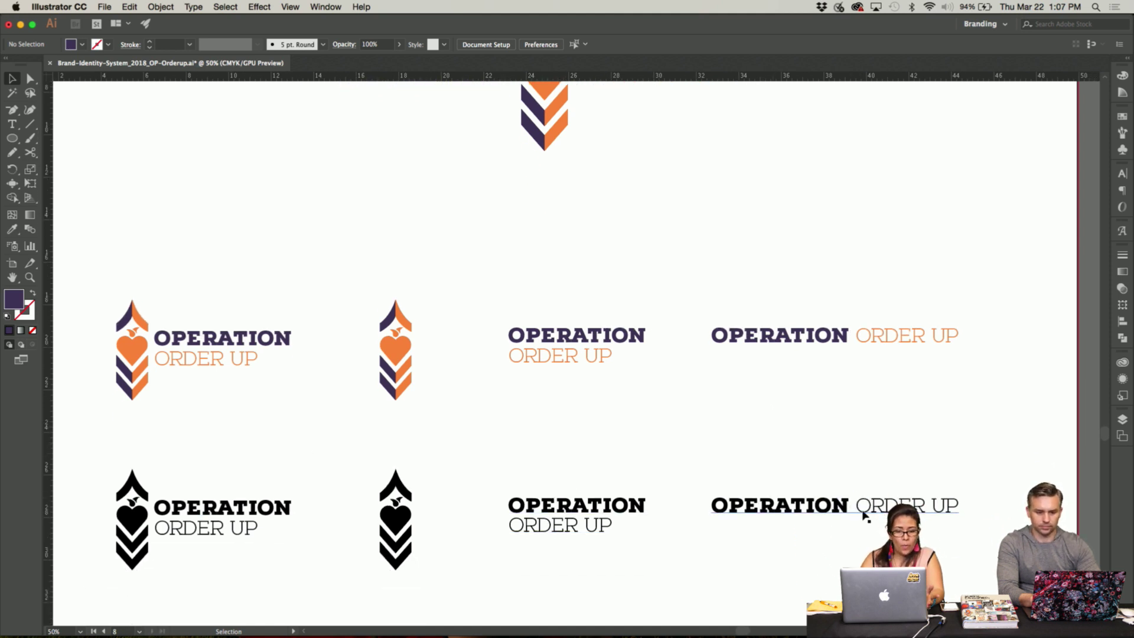
{"action": "scroll", "coordinate": [567, 349], "scroll_direction": "up", "scroll_amount": 3}
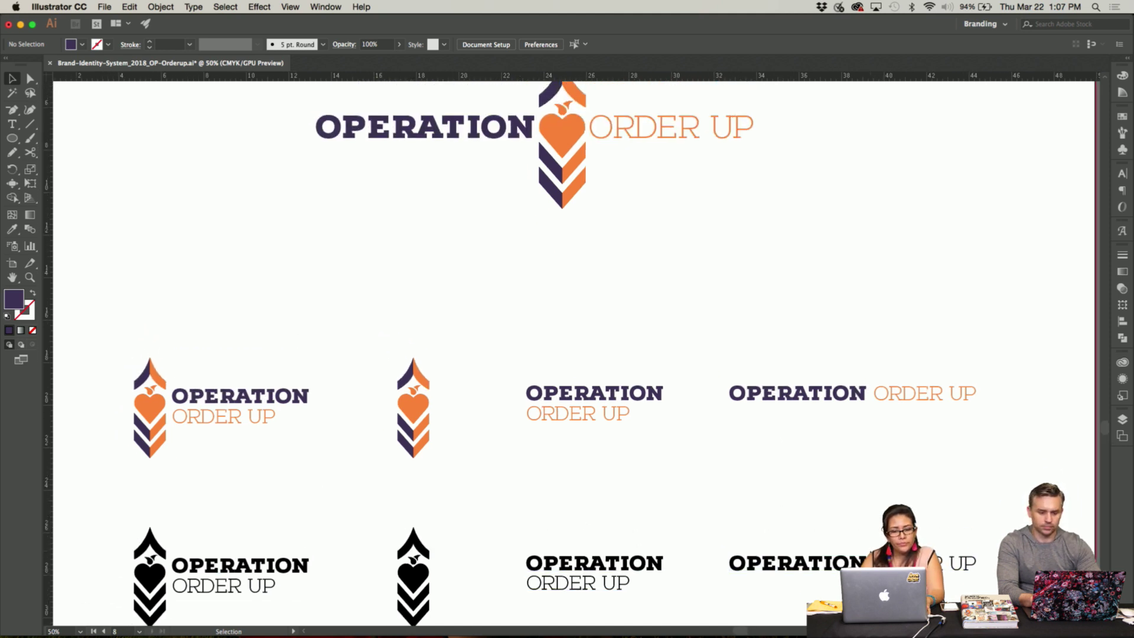
{"action": "key", "text": "super+minus"}
{"action": "scroll", "coordinate": [956, 501], "scroll_direction": "down", "scroll_amount": 2}
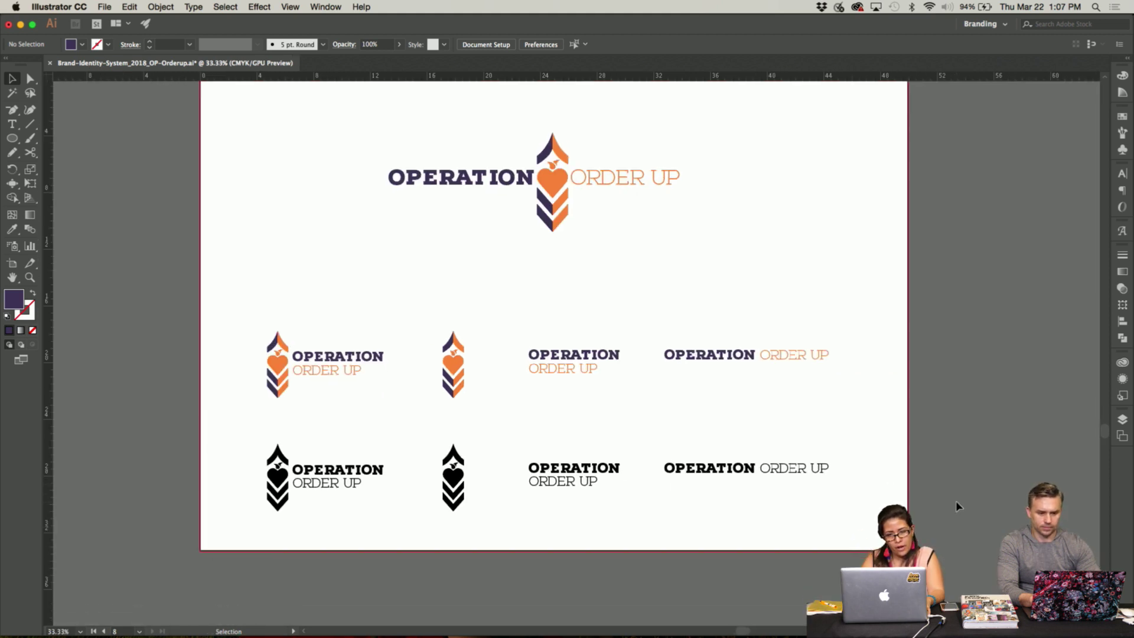
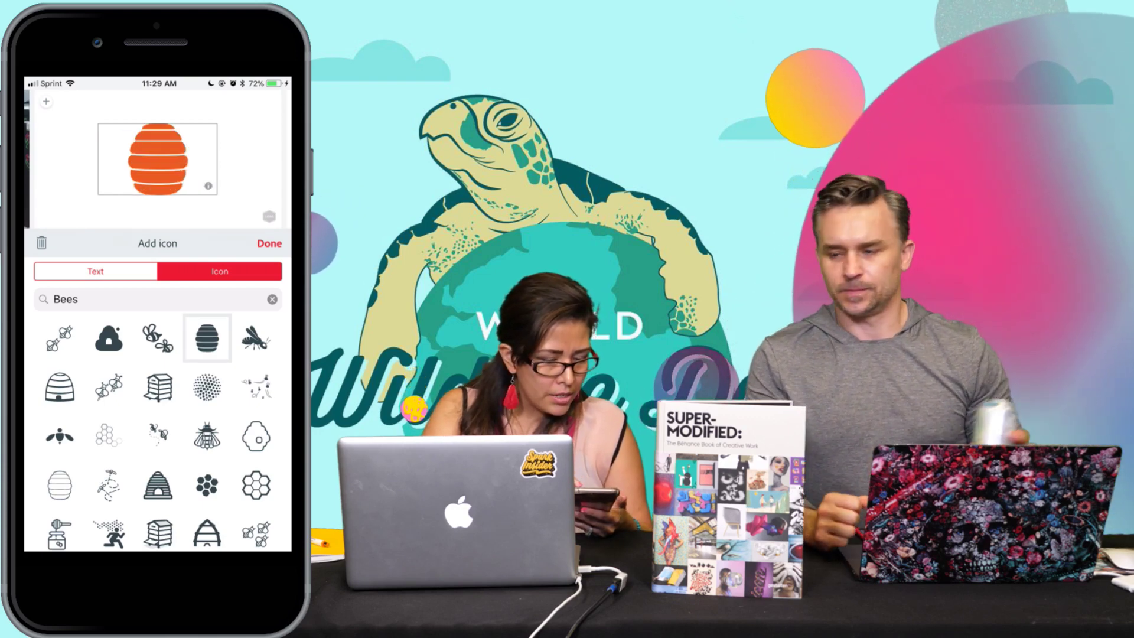
Switch to Adobe Spark Video on the phone and set the slide's icon to the hexagon bee from the "Bees" results.
{"action": "scroll", "coordinate": [157, 431], "scroll_direction": "down", "scroll_amount": 5}
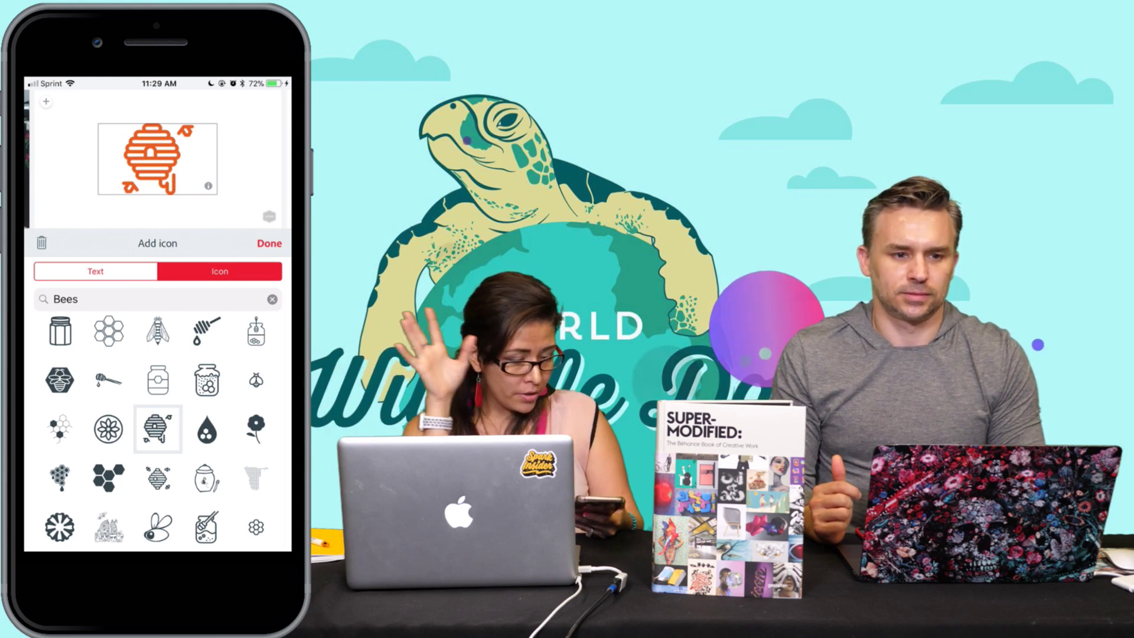
{"action": "left_click", "coordinate": [60, 380]}
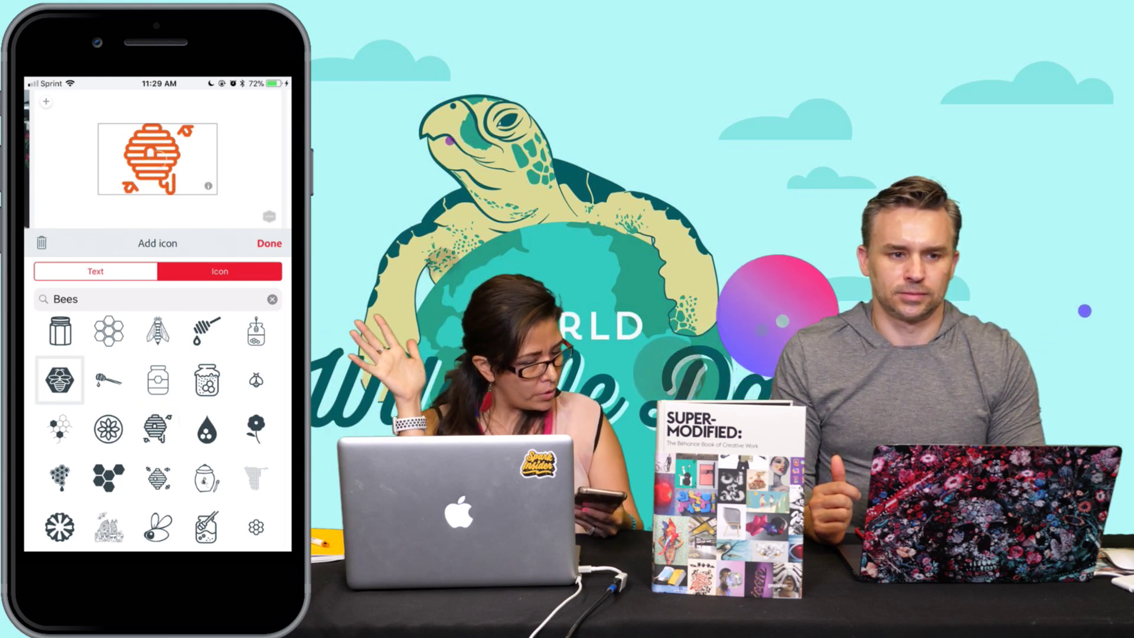
{"action": "left_click", "coordinate": [269, 244]}
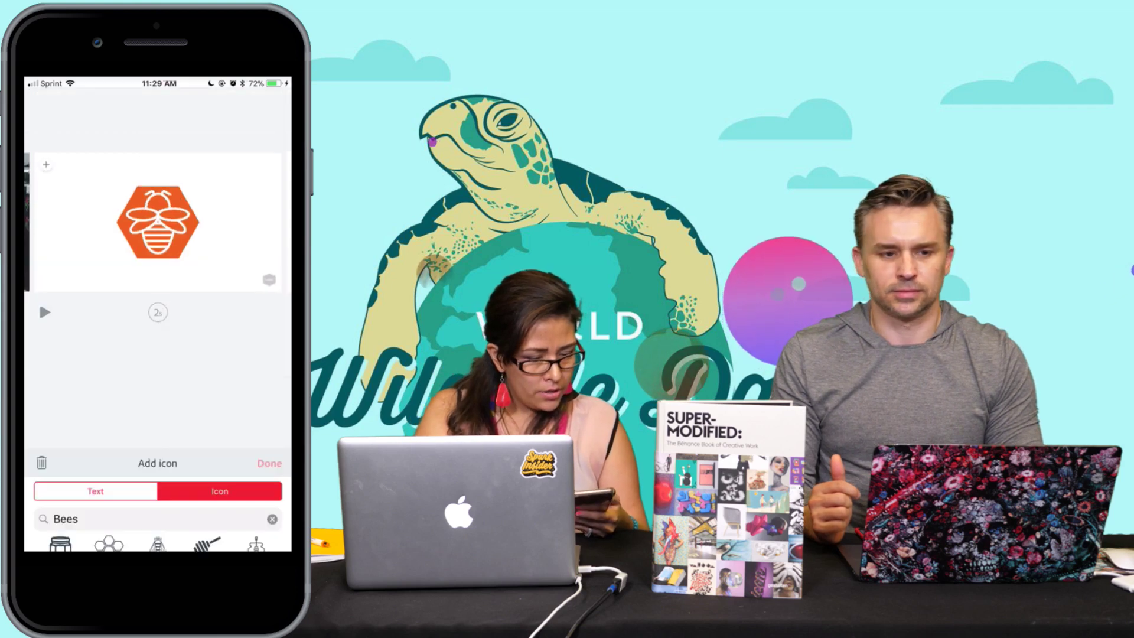
{"action": "left_click", "coordinate": [46, 195]}
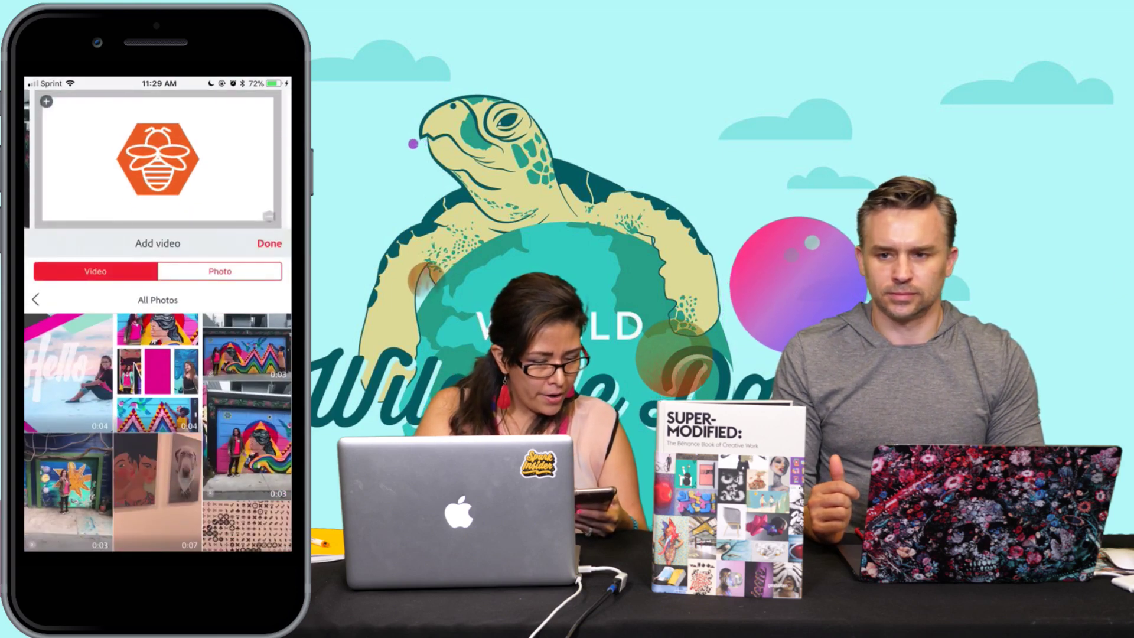
{"action": "left_click", "coordinate": [220, 272]}
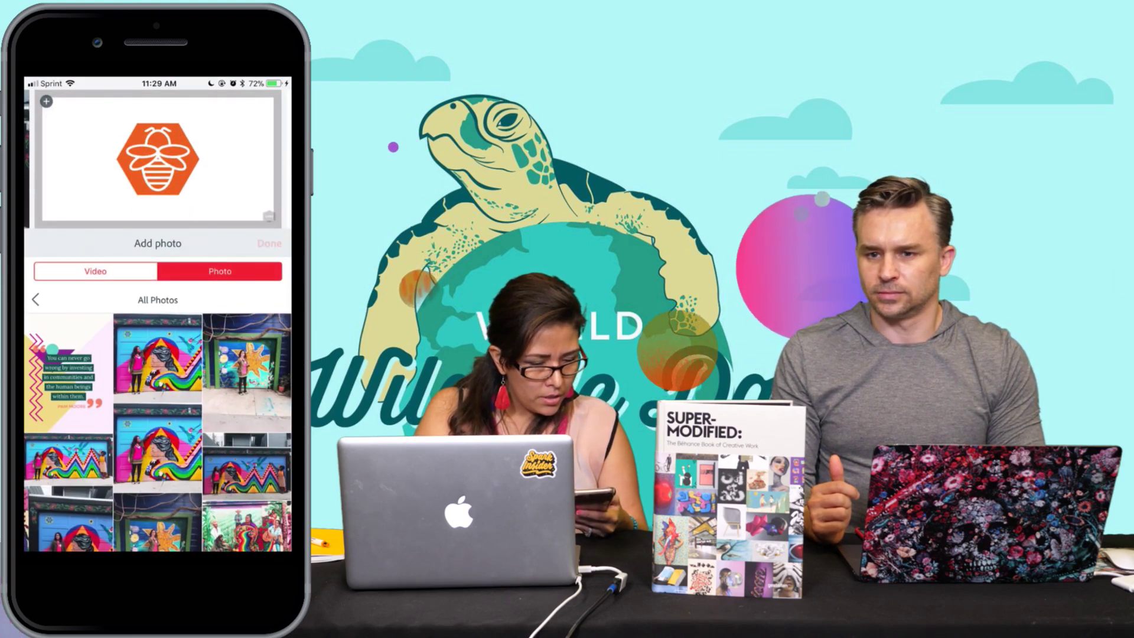
{"action": "left_click", "coordinate": [269, 243]}
{"action": "left_click", "coordinate": [157, 253]}
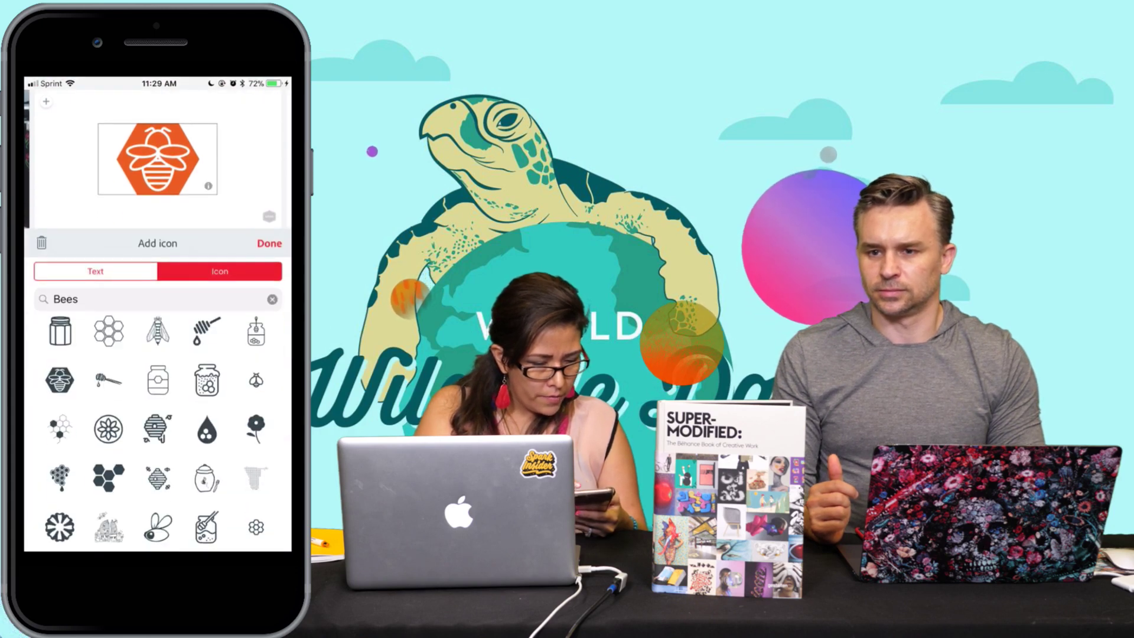
{"action": "left_click", "coordinate": [270, 243]}
Browse the phone's photo albums and the licensed Adobe Stock photos as background sources for the bee slide.
{"action": "left_click", "coordinate": [46, 101]}
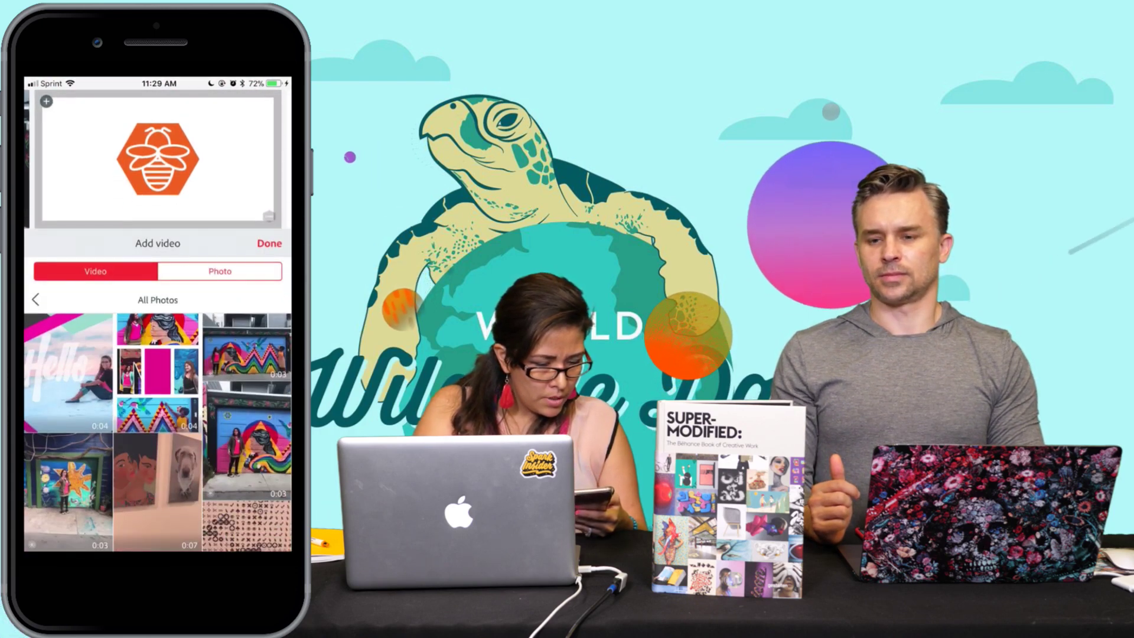
{"action": "left_click", "coordinate": [220, 271]}
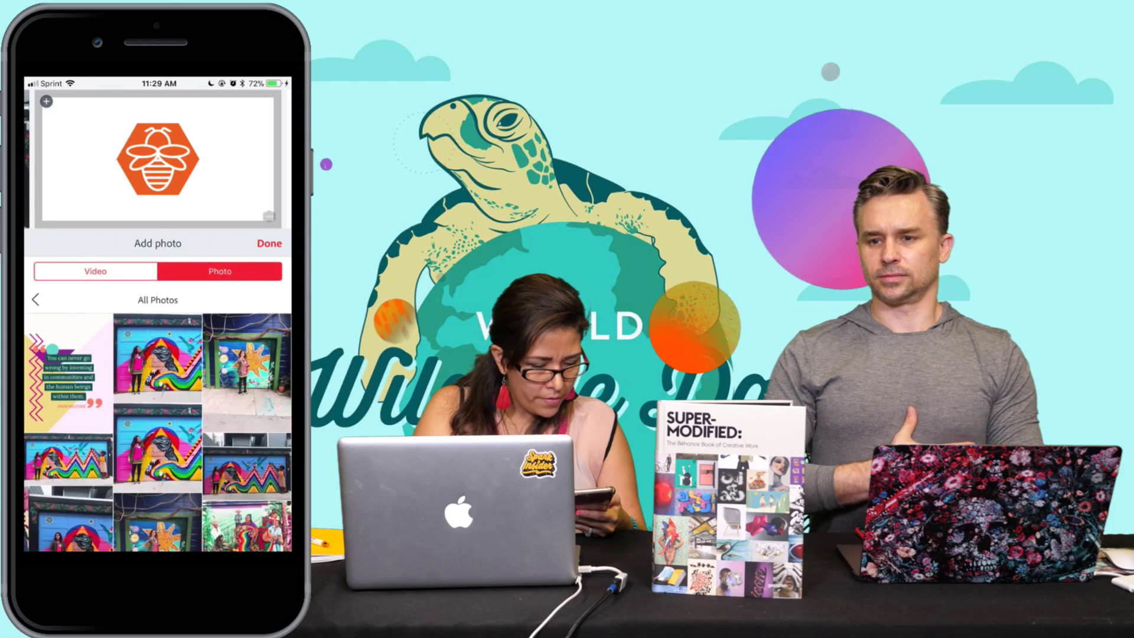
{"action": "left_click", "coordinate": [35, 300]}
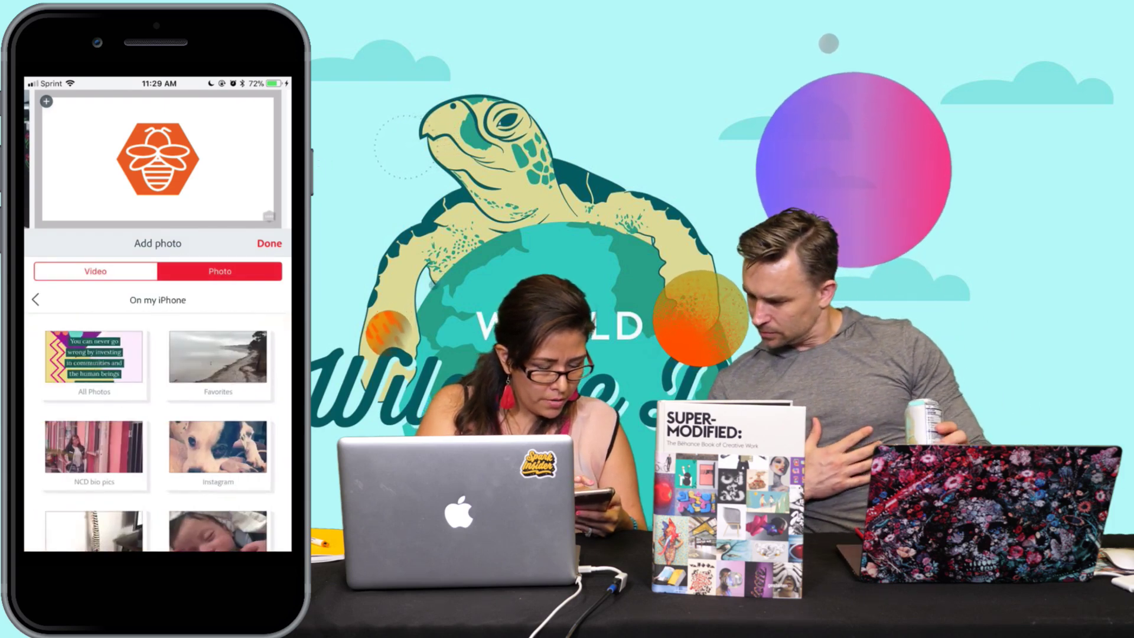
{"action": "left_click", "coordinate": [35, 299]}
{"action": "left_click", "coordinate": [247, 419]}
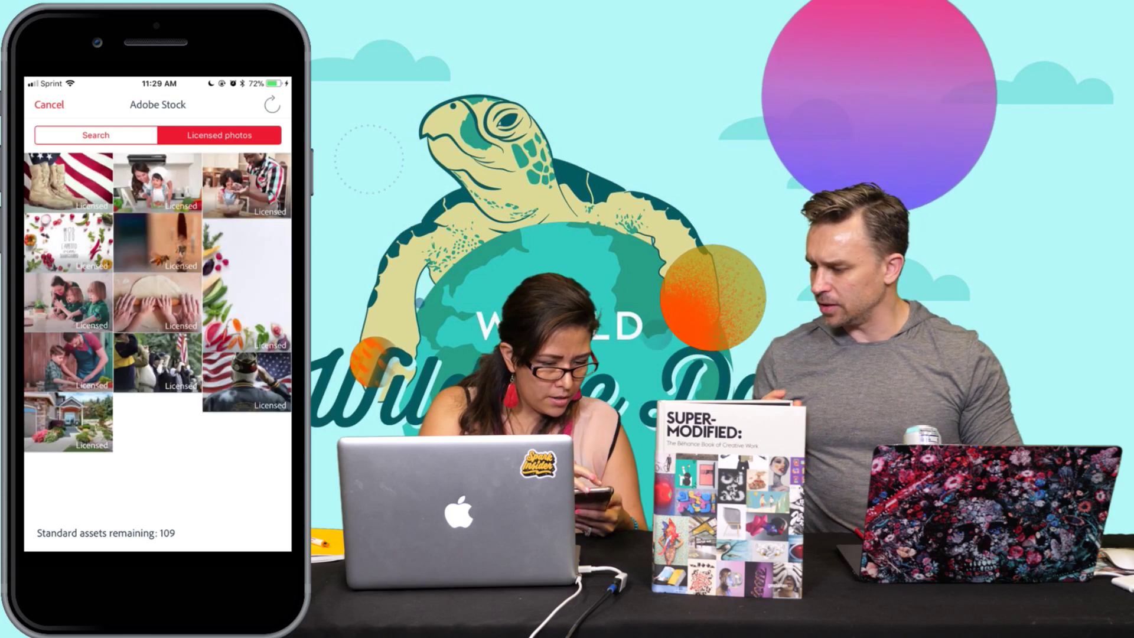
{"action": "left_click", "coordinate": [49, 104]}
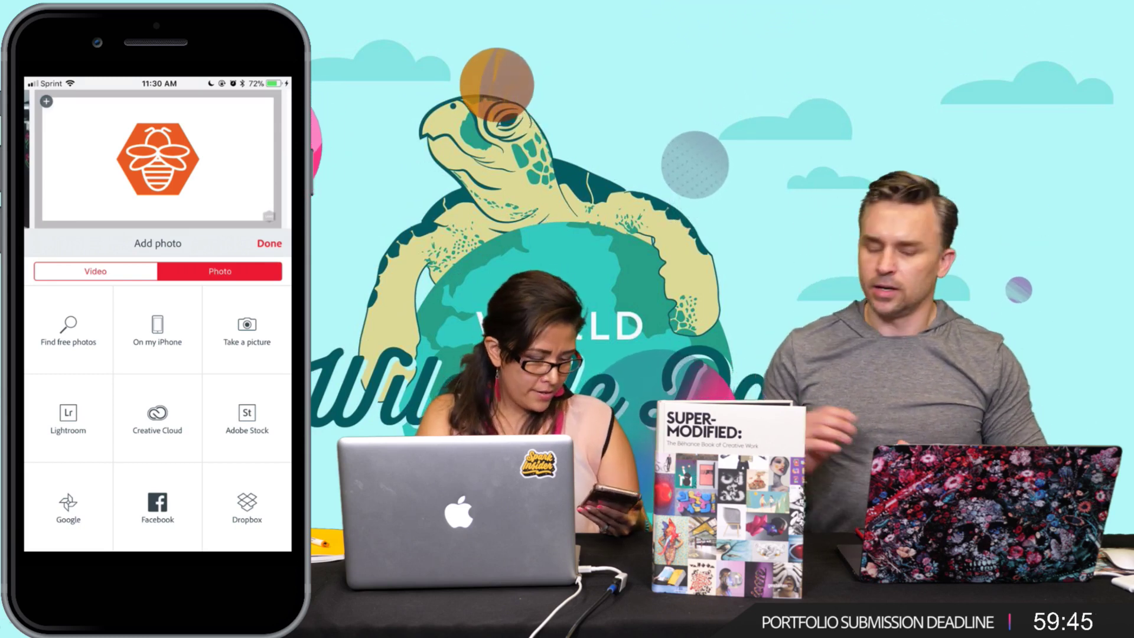
Add the licensed Adobe Stock bee photo as the slide's background and reopen the hexagon bee icon for editing.
{"action": "left_click", "coordinate": [247, 419]}
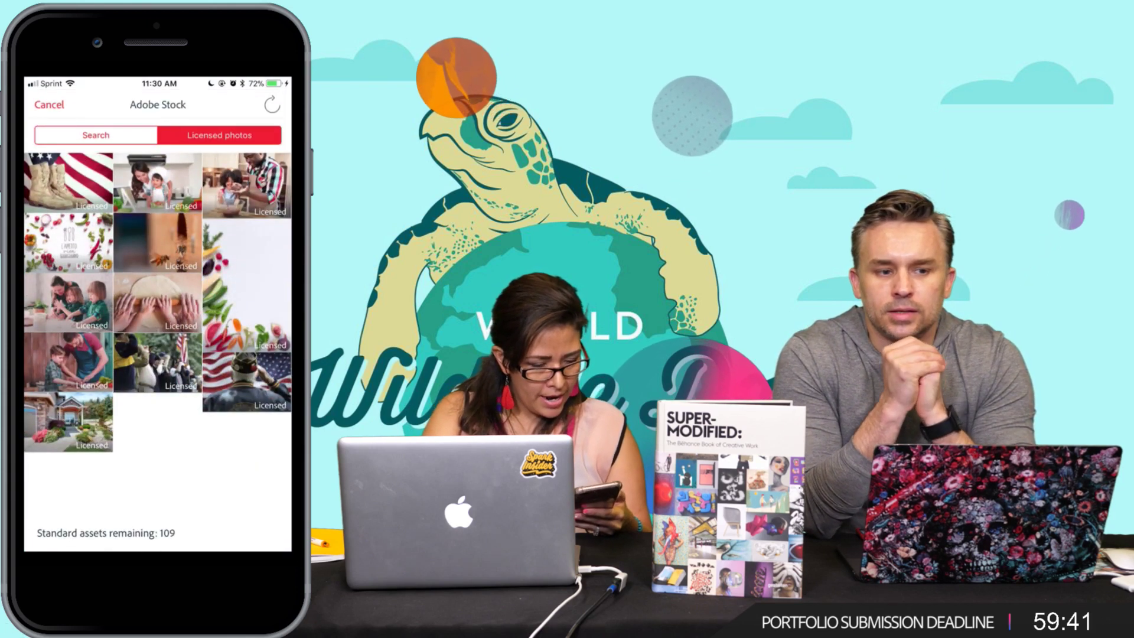
{"action": "left_click", "coordinate": [157, 242]}
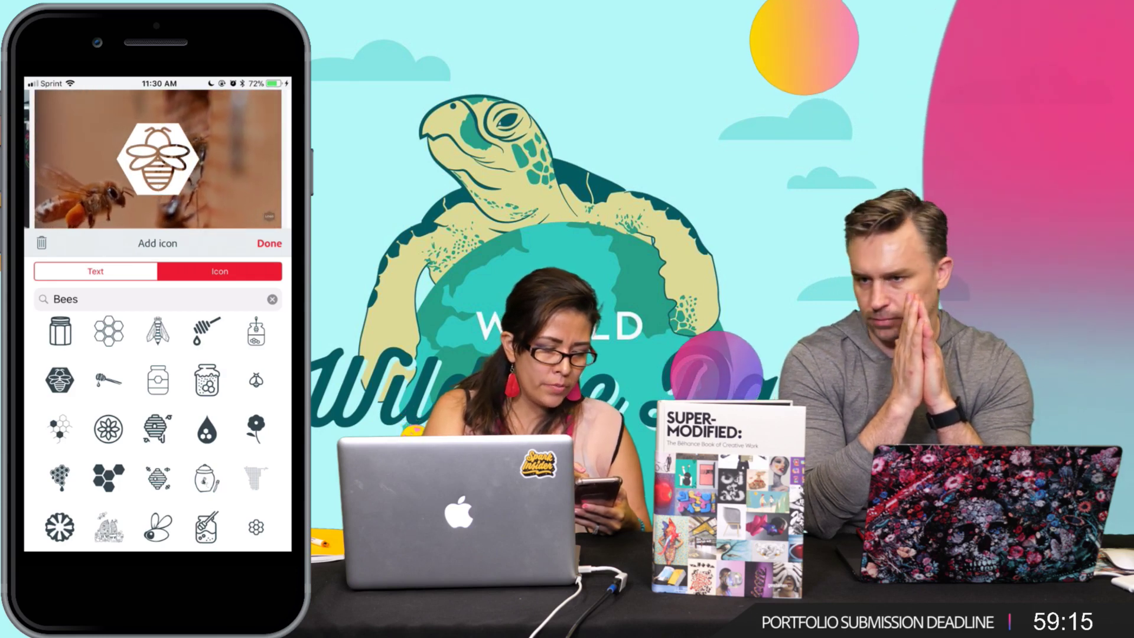
{"action": "left_click", "coordinate": [270, 243]}
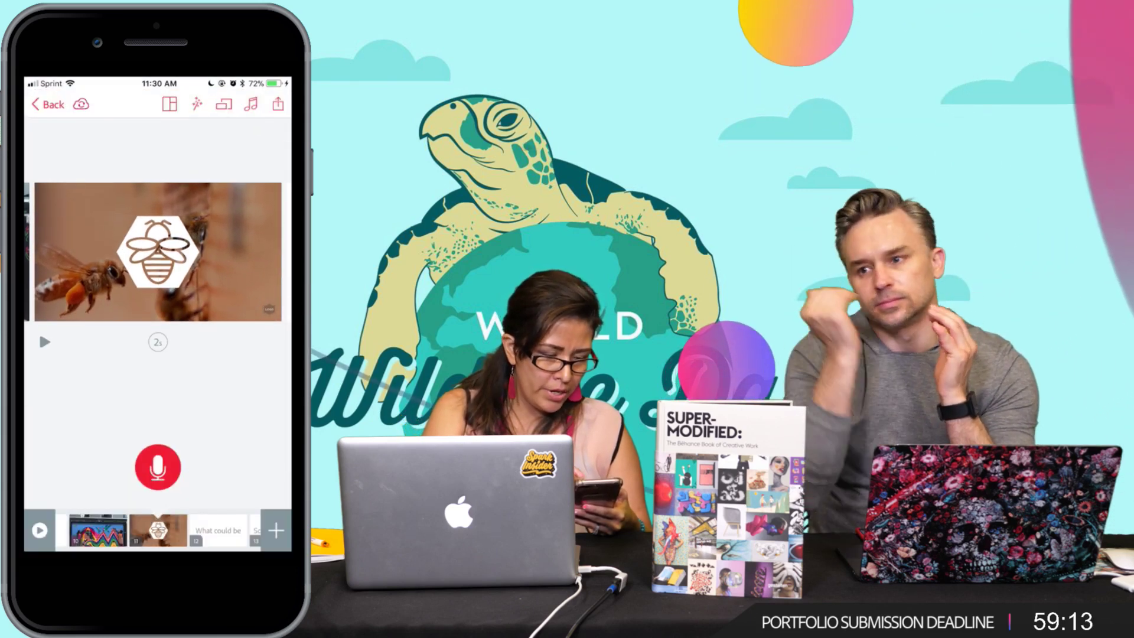
{"action": "left_click", "coordinate": [158, 253]}
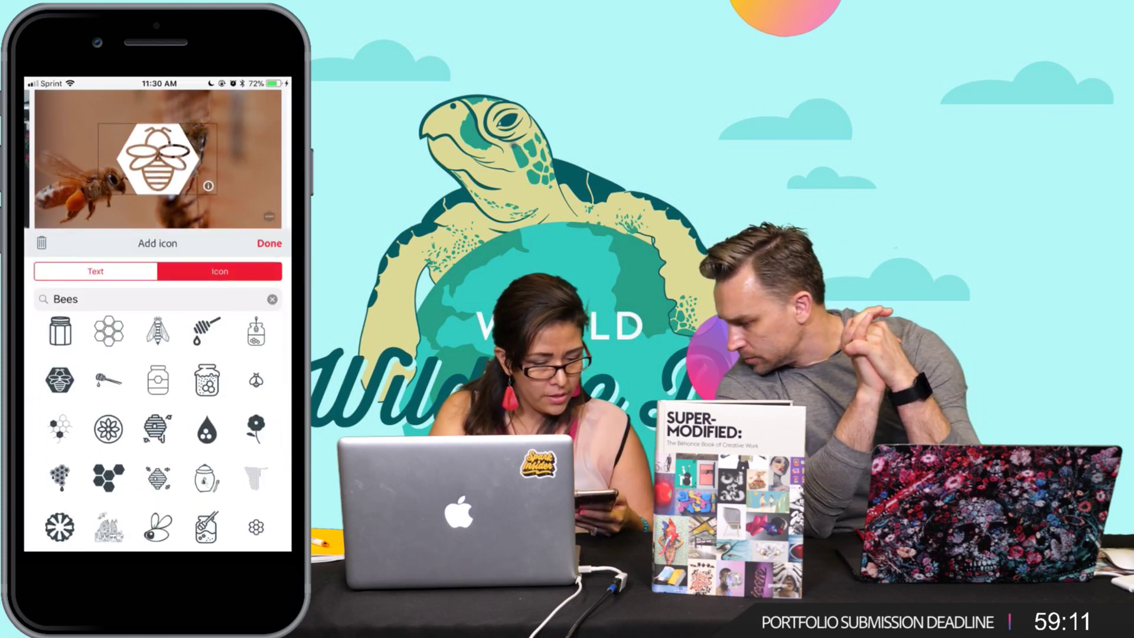
Replace the hexagon bee icon on the bee photo slide with the text "Bees".
{"action": "left_click", "coordinate": [95, 272]}
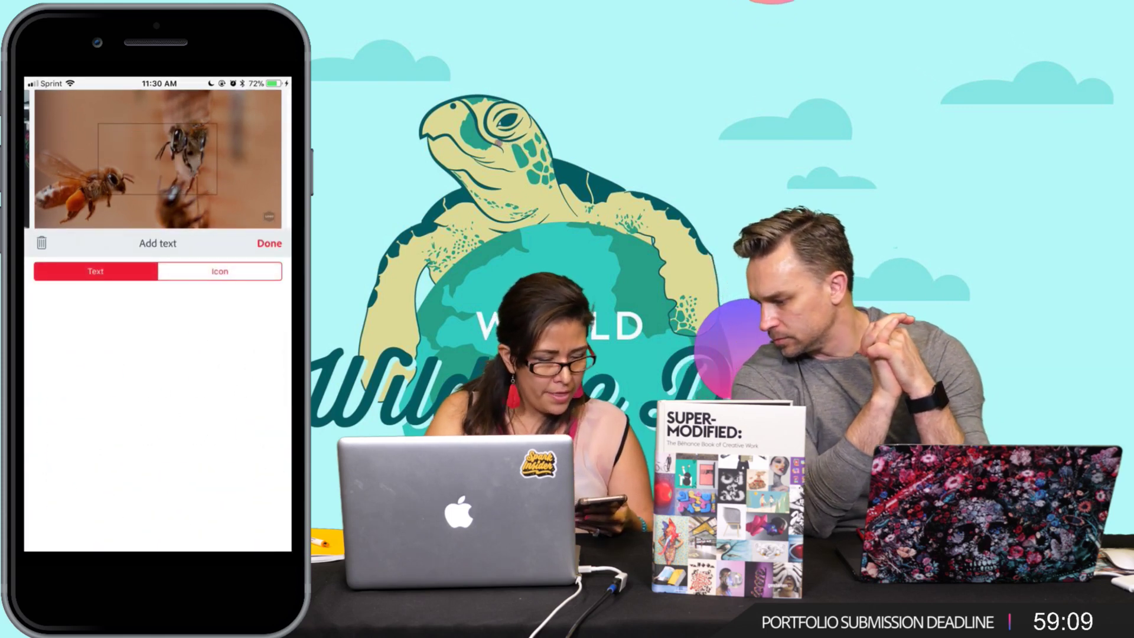
{"action": "type", "text": "Bees"}
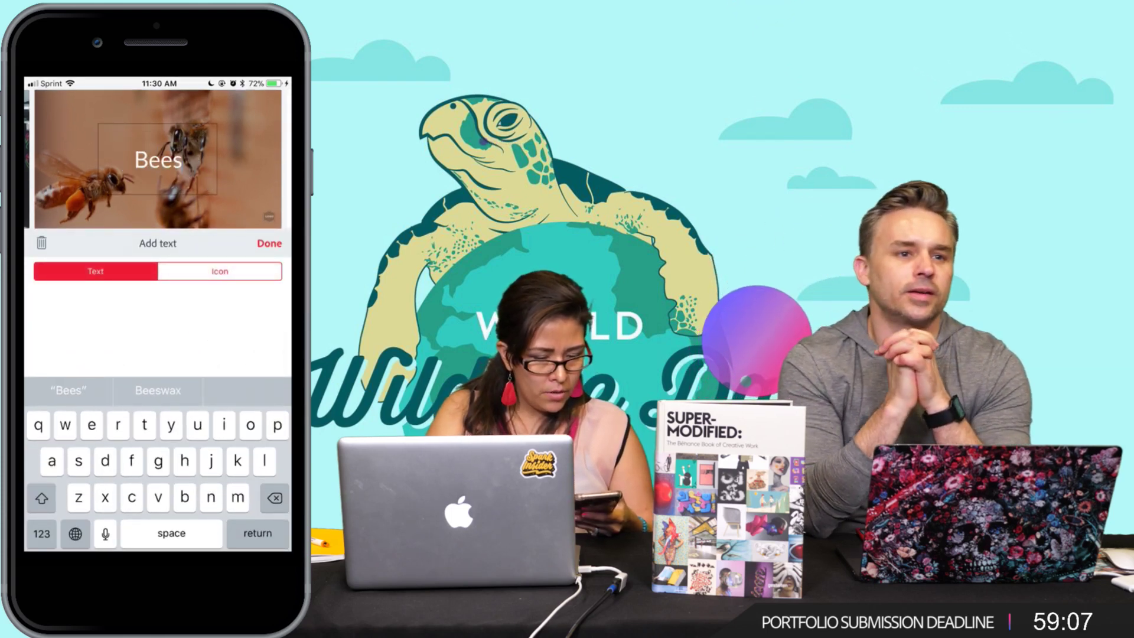
{"action": "left_click", "coordinate": [269, 243]}
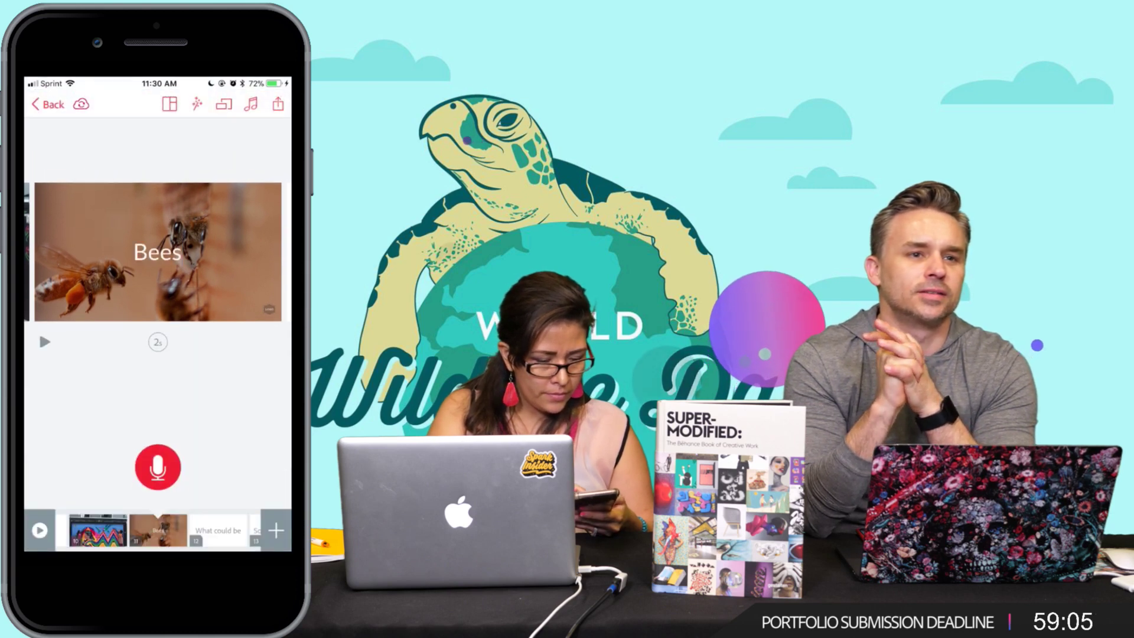
Change the slide's text to "Beez kneez" and move it toward the upper-left corner of the bee photo.
{"action": "left_click", "coordinate": [157, 252]}
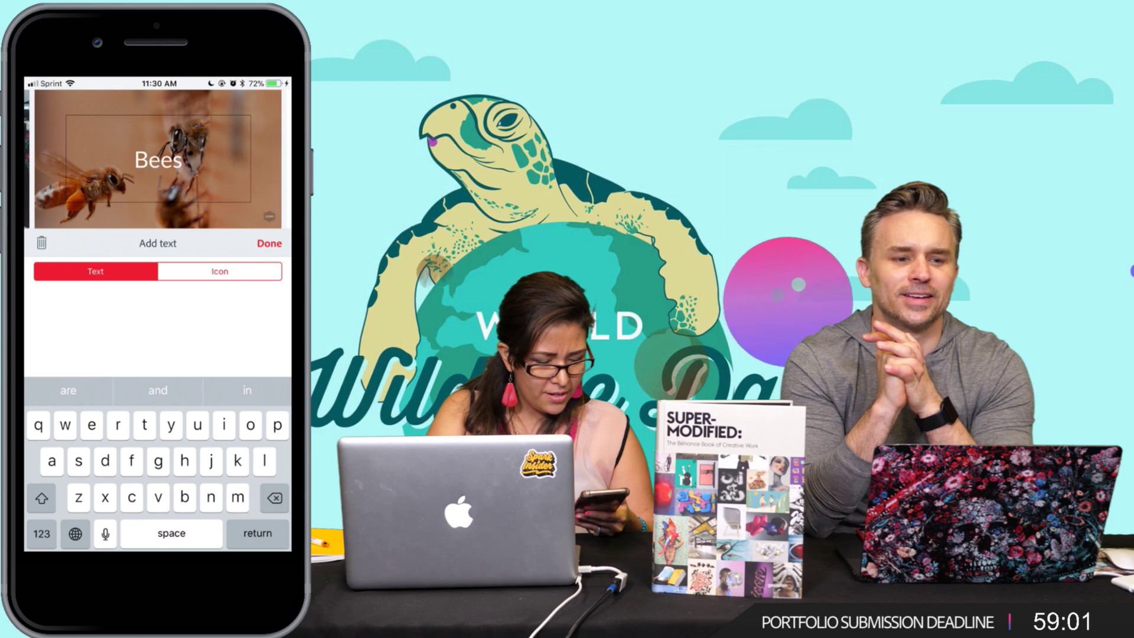
{"action": "type", "text": "knees"}
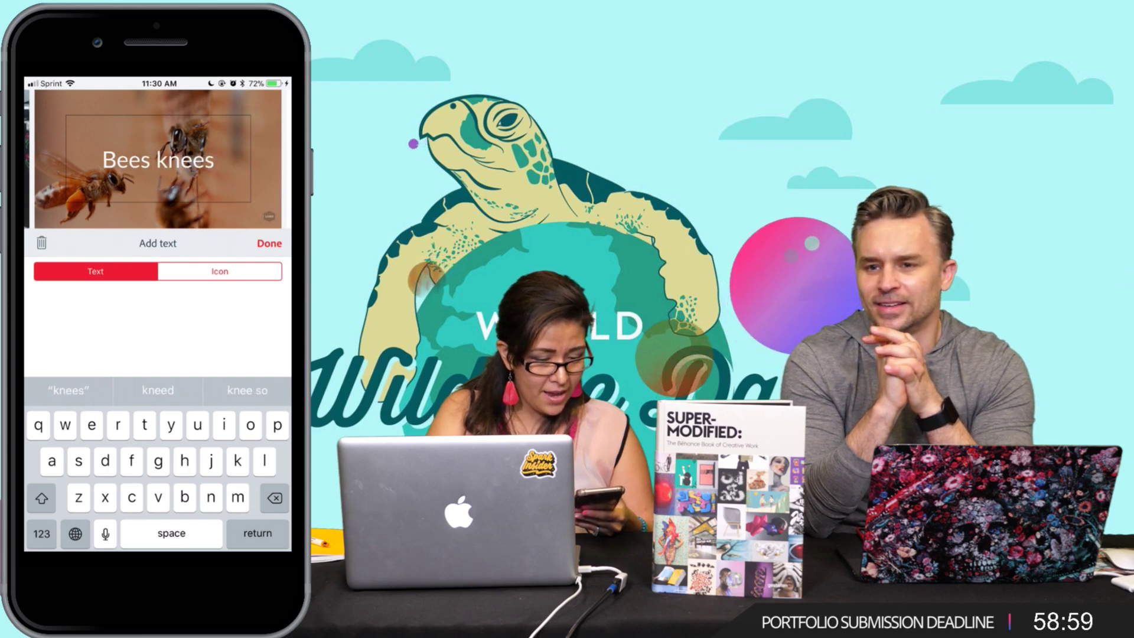
{"action": "key", "text": "BackSpace"}
{"action": "type", "text": "z"}
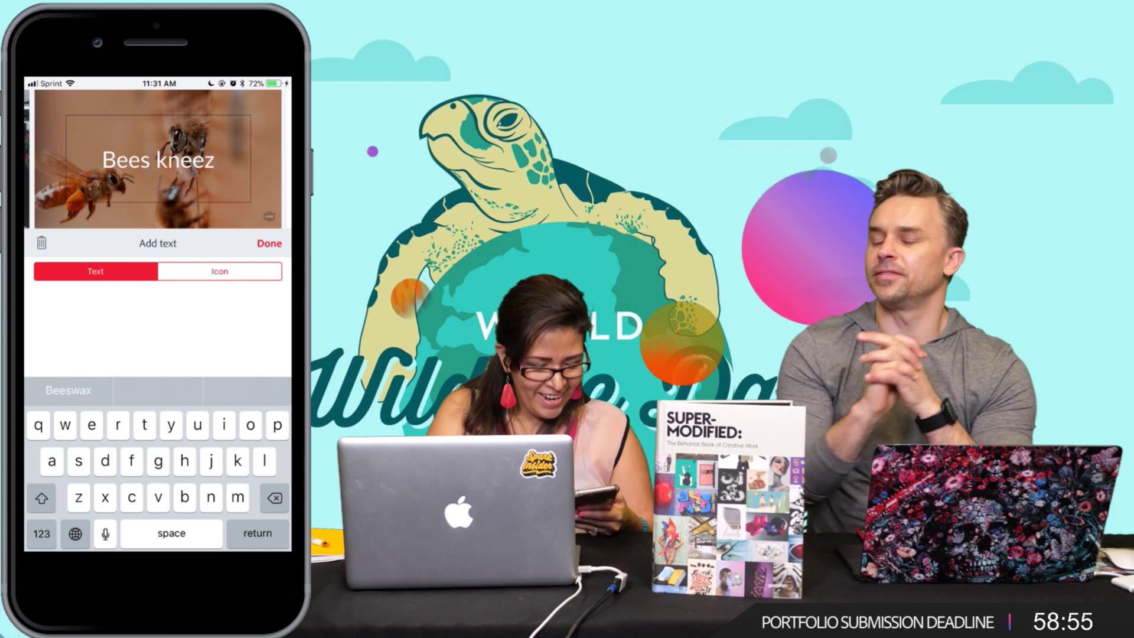
{"action": "key", "text": "BackSpace"}
{"action": "type", "text": "z"}
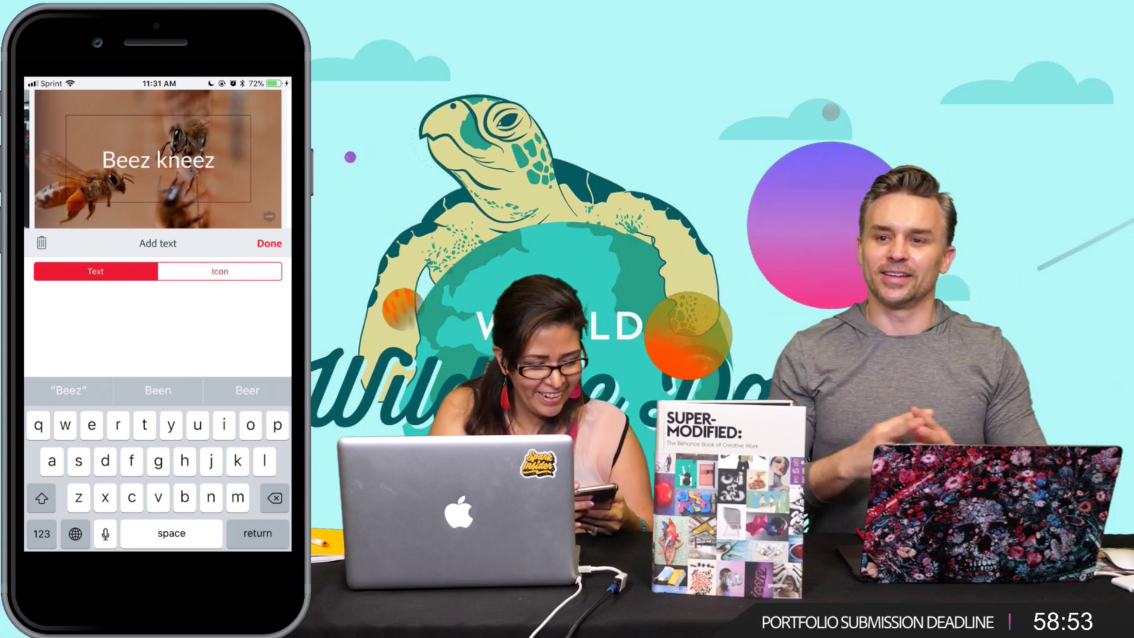
{"action": "left_click", "coordinate": [269, 244]}
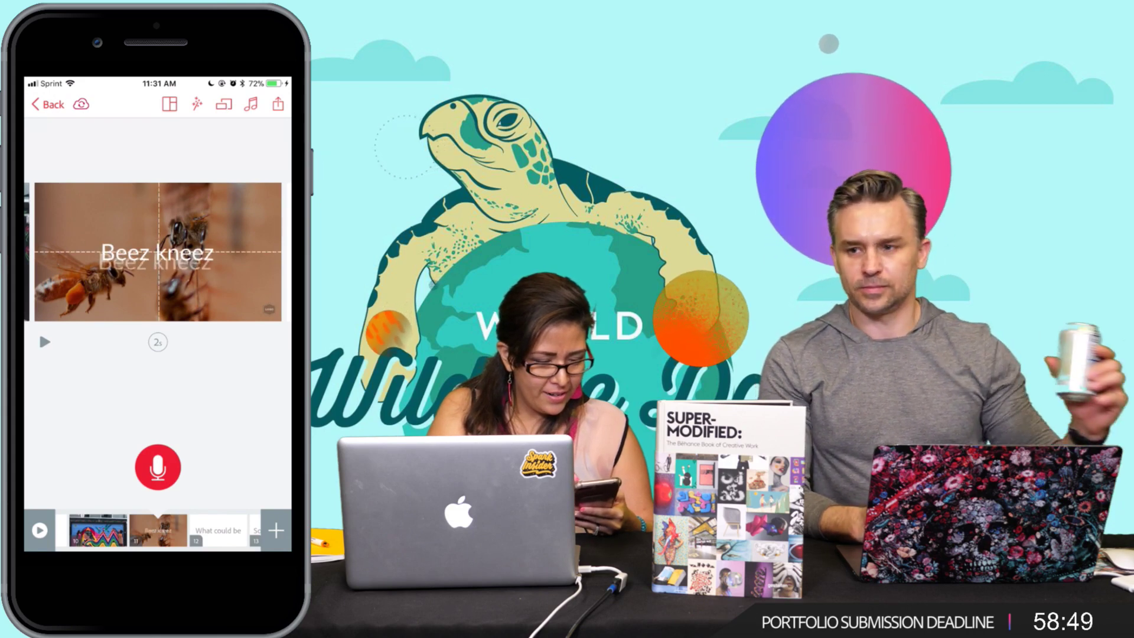
{"action": "left_click_drag", "start_coordinate": [155, 262], "coordinate": [106, 228]}
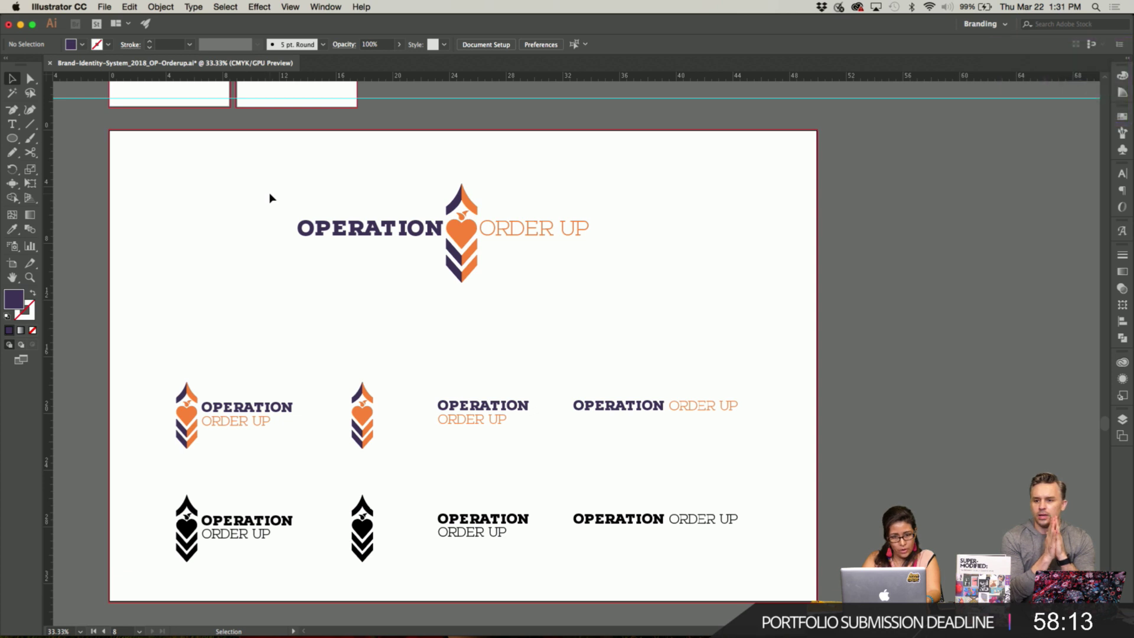
Switch to Illustrator, duplicate the primary Operation Order Up logo into the empty space above its artboard, and group the copy.
{"action": "left_click_drag", "start_coordinate": [595, 353], "coordinate": [596, 354]}
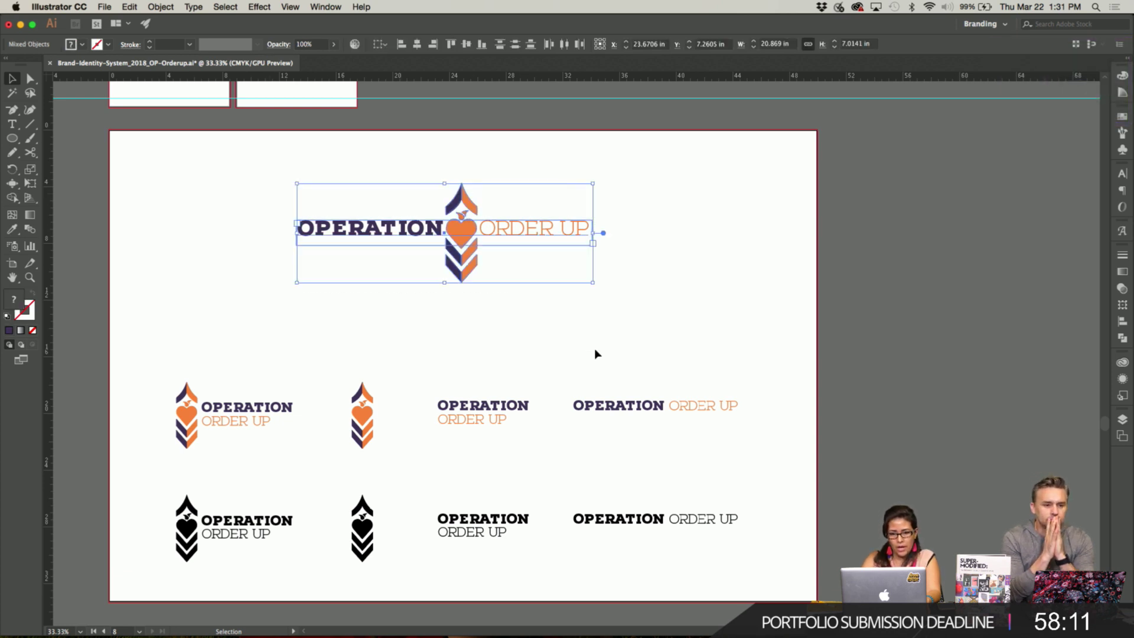
{"action": "scroll", "coordinate": [595, 353], "scroll_direction": "up", "scroll_amount": 5}
{"action": "scroll", "coordinate": [595, 353], "scroll_direction": "up", "scroll_amount": 1}
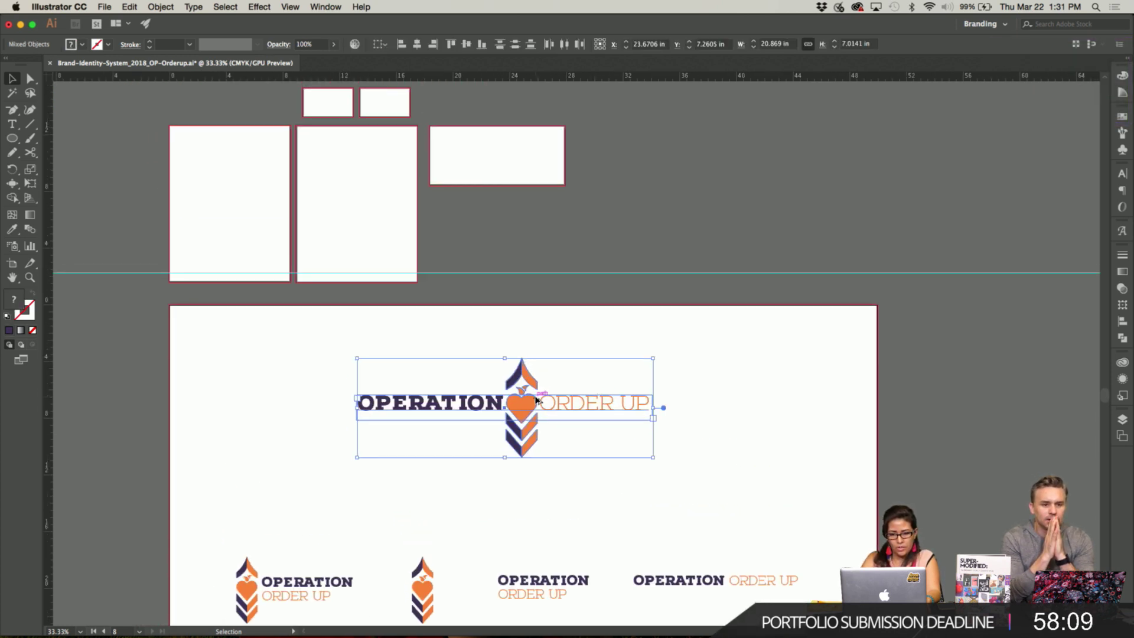
{"action": "left_click_drag", "start_coordinate": [547, 412], "coordinate": [725, 237]}
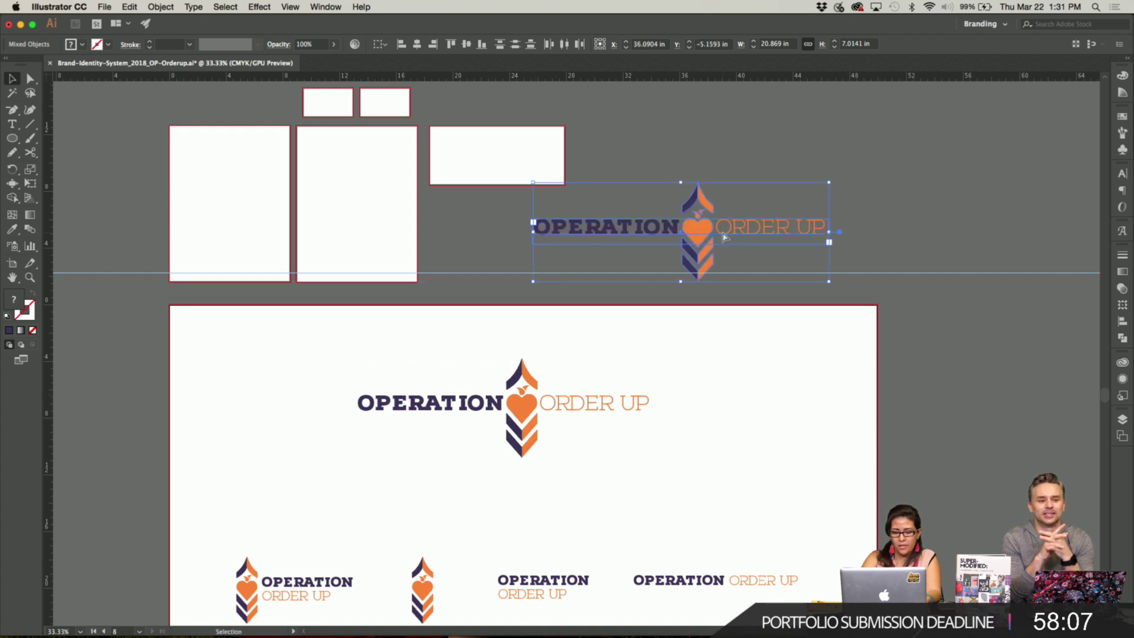
{"action": "key", "text": "super+g"}
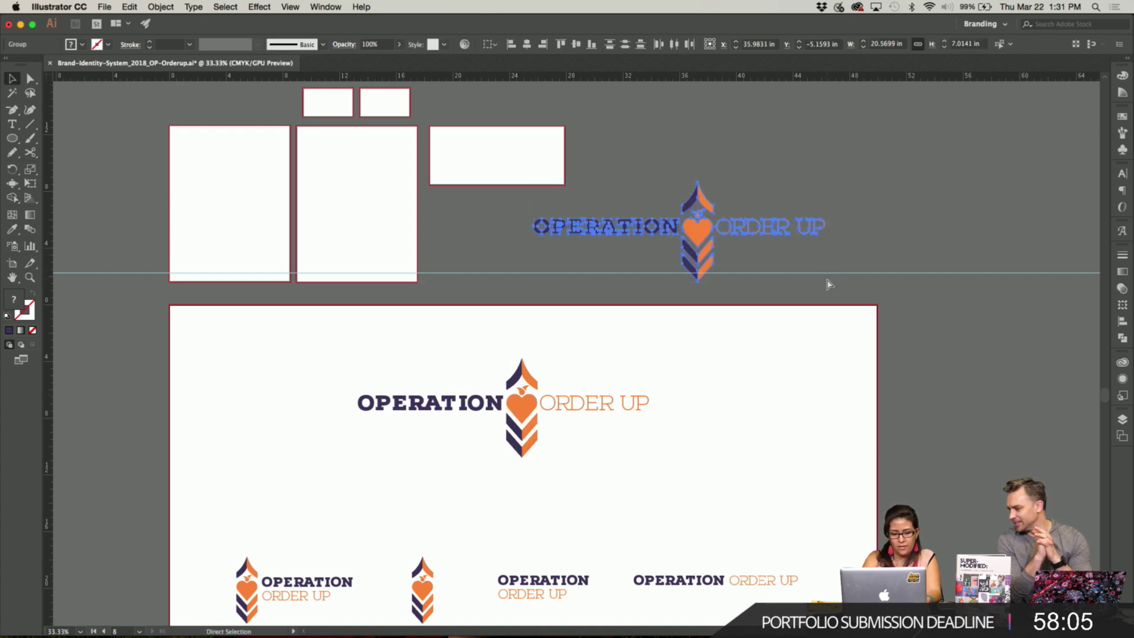
Scale the grouped logo copy down onto the small wide artboard above, sized to nearly fill its width.
{"action": "key", "text": "v"}
{"action": "left_click_drag", "start_coordinate": [825, 281], "coordinate": [768, 220]}
{"action": "left_click_drag", "start_coordinate": [572, 204], "coordinate": [478, 160]}
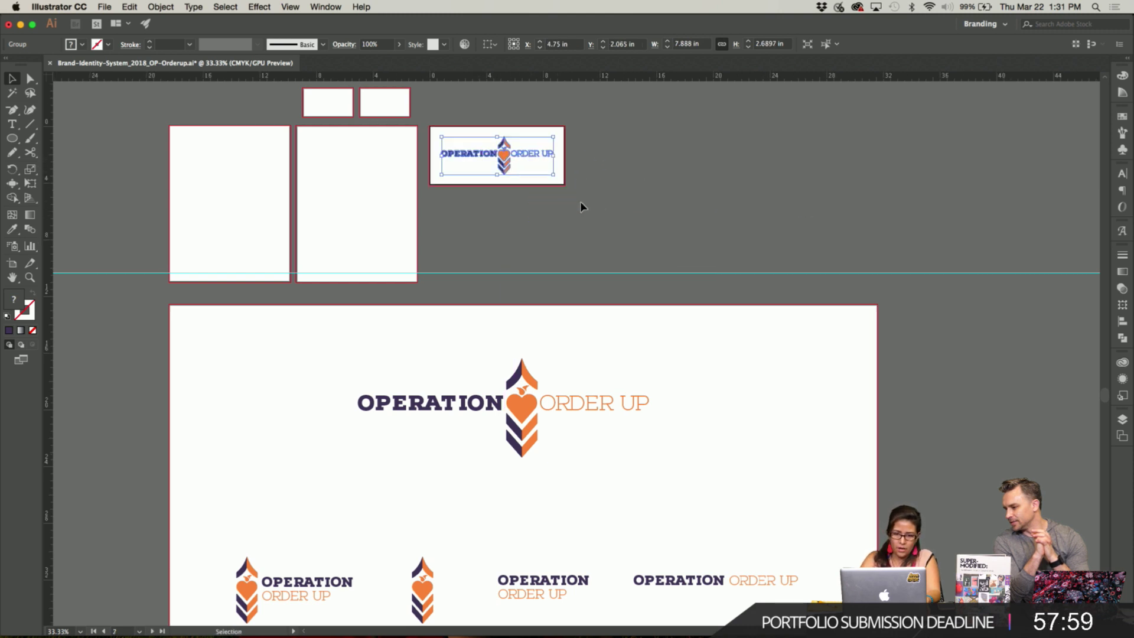
{"action": "key", "text": "super+1"}
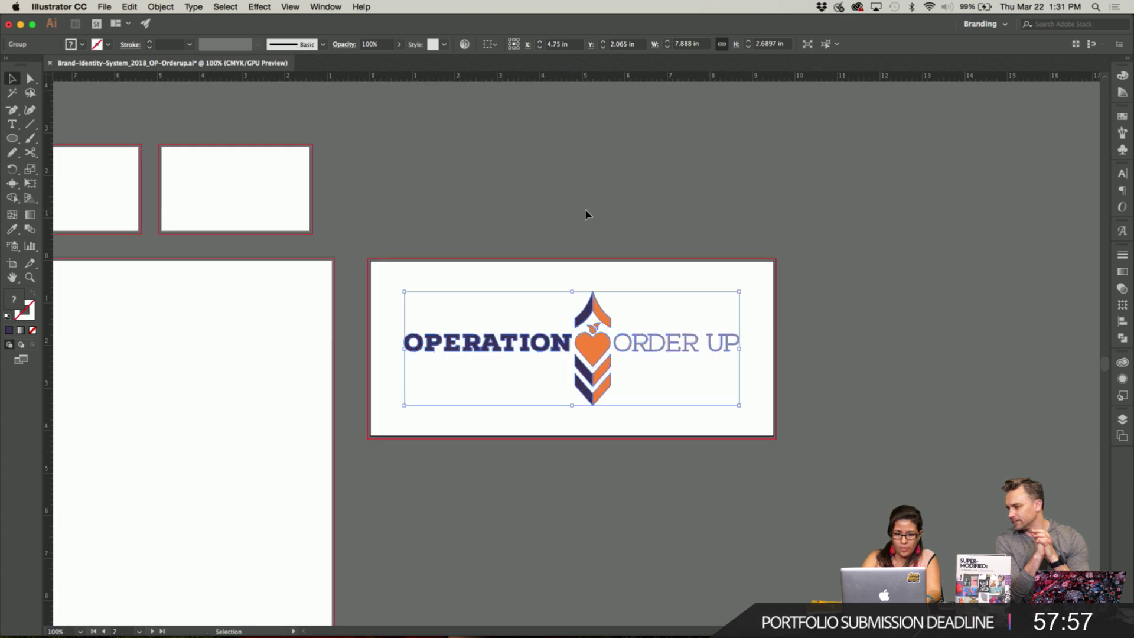
{"action": "left_click_drag", "start_coordinate": [740, 407], "coordinate": [764, 414]}
{"action": "left_click_drag", "start_coordinate": [404, 293], "coordinate": [385, 285]}
{"action": "left_click", "coordinate": [798, 407]}
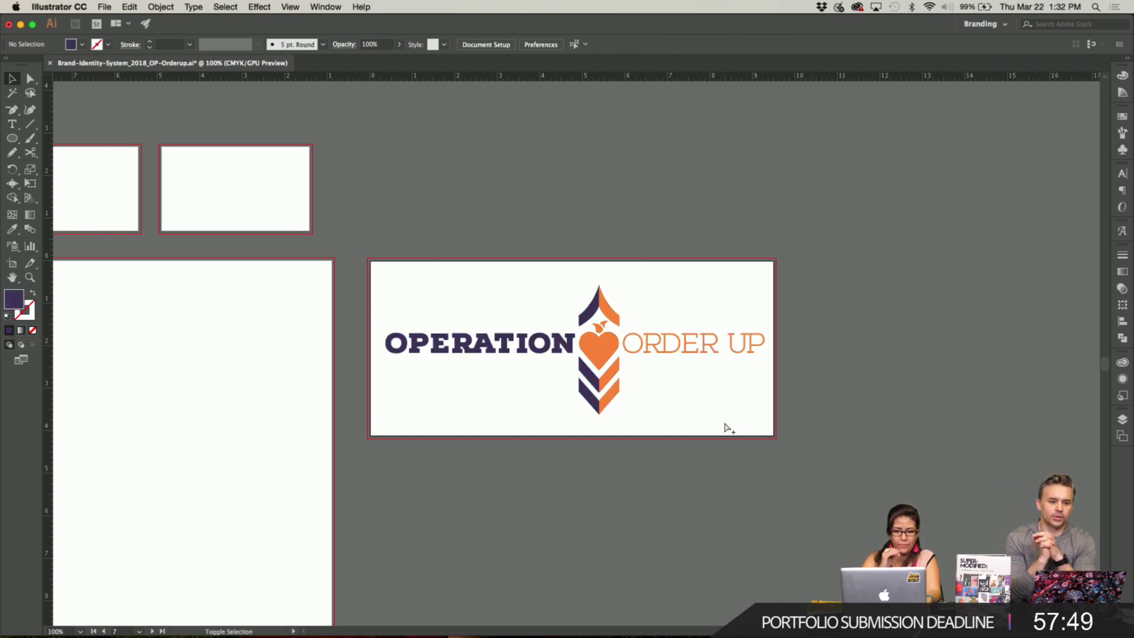
Export the logo artboard for web as a transparent PNG-24 into Clients > Adobe CC Live > Operation Order Up.
{"action": "key", "text": "super+alt+shift+s"}
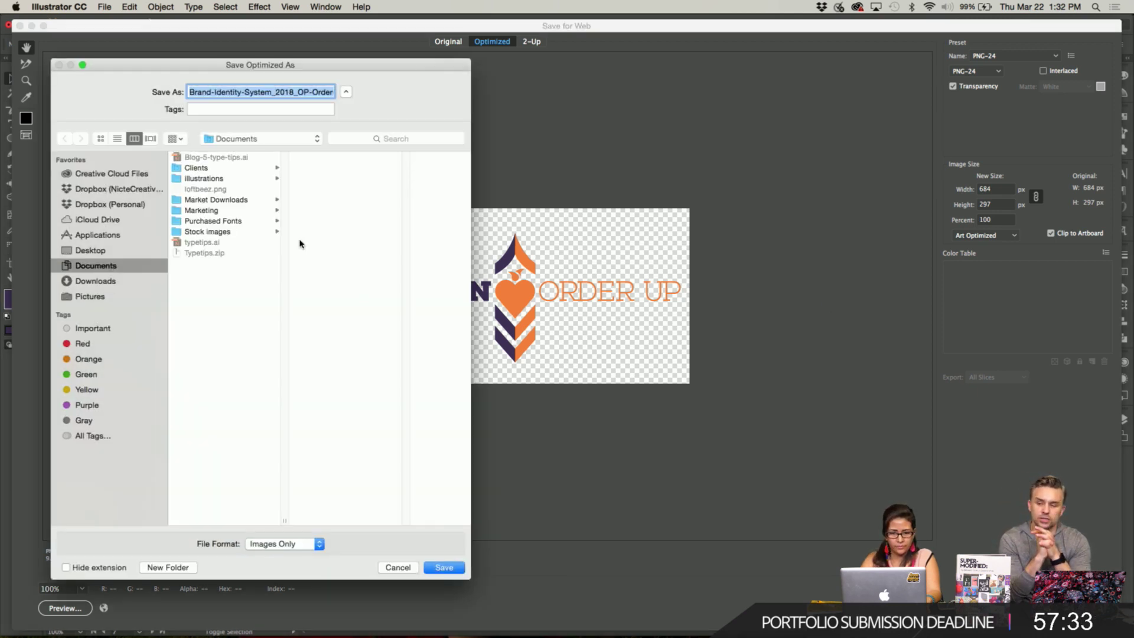
{"action": "left_click", "coordinate": [222, 180]}
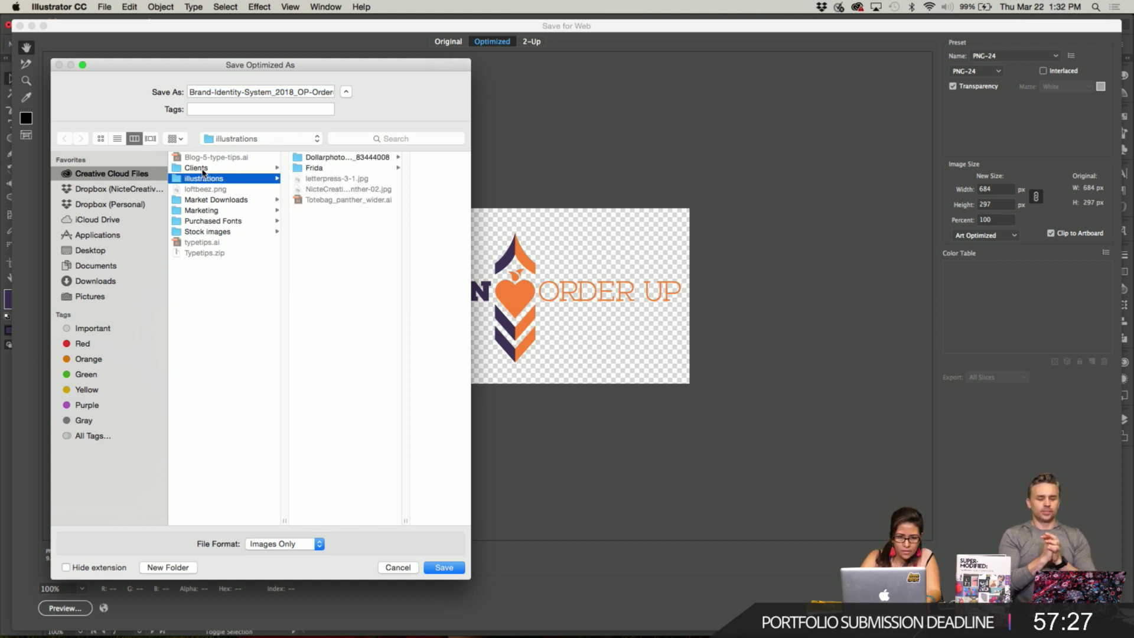
{"action": "left_click", "coordinate": [207, 168]}
{"action": "left_click", "coordinate": [313, 157]}
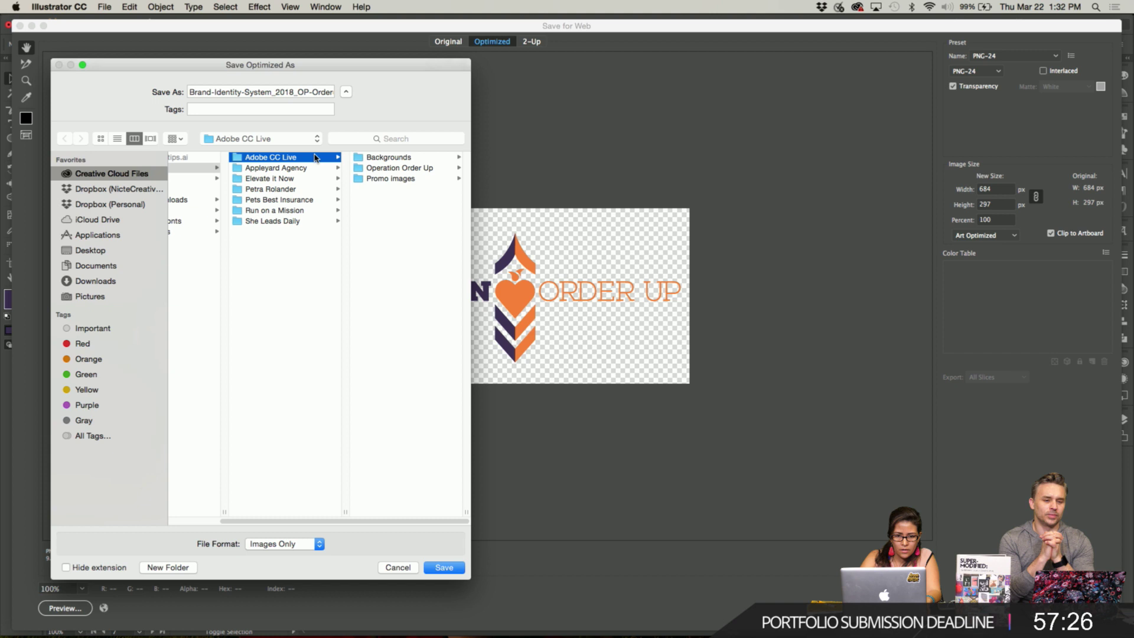
{"action": "left_click", "coordinate": [385, 167]}
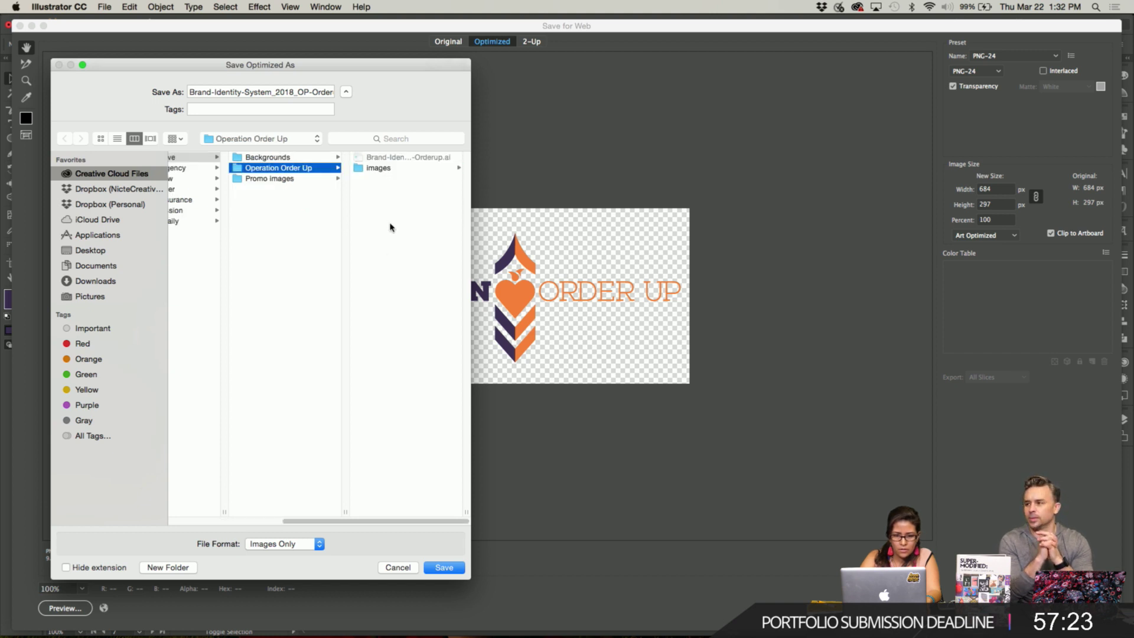
{"action": "left_click", "coordinate": [444, 568]}
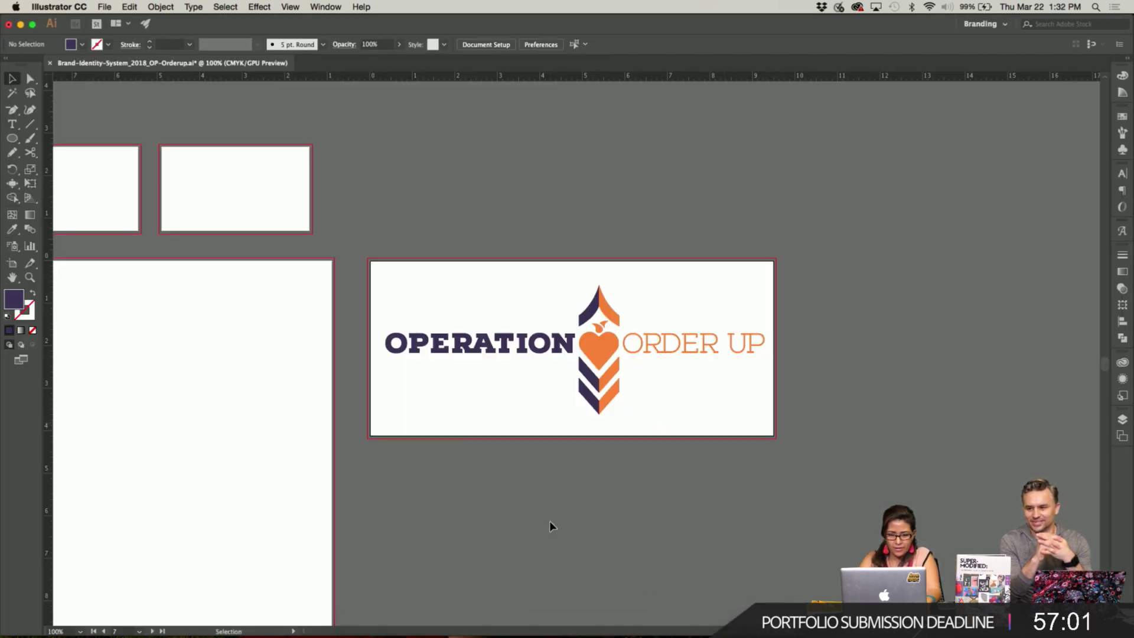
Switch to Photoshop with the 6up_IG-template-ORDERUP.psd document.
{"action": "scroll", "coordinate": [549, 520], "scroll_direction": "down", "scroll_amount": 5}
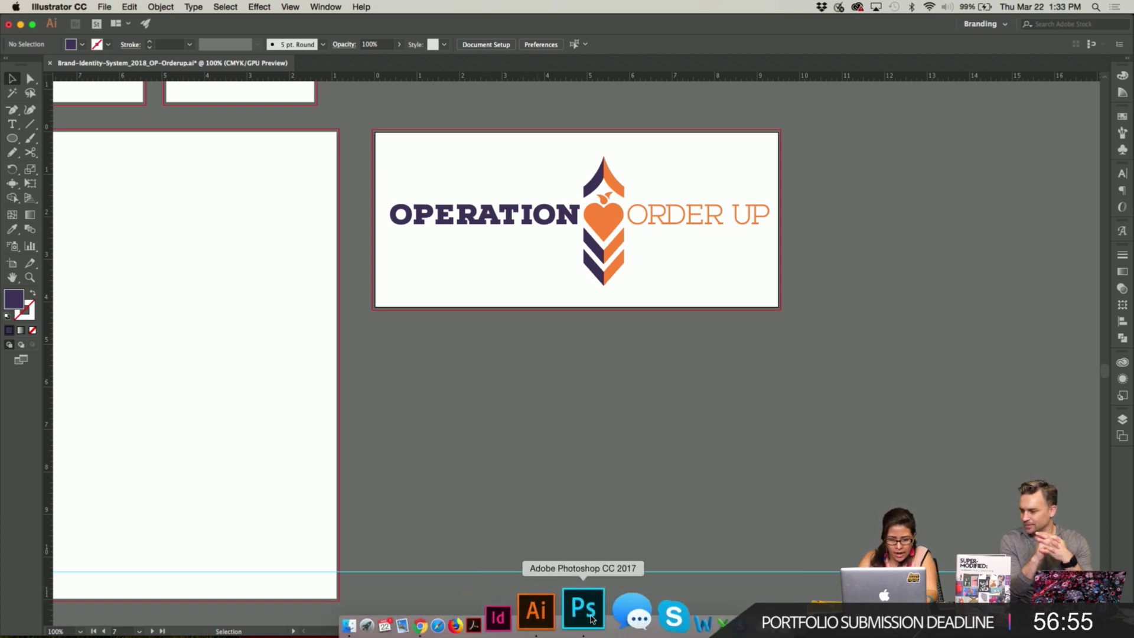
{"action": "left_click", "coordinate": [592, 620]}
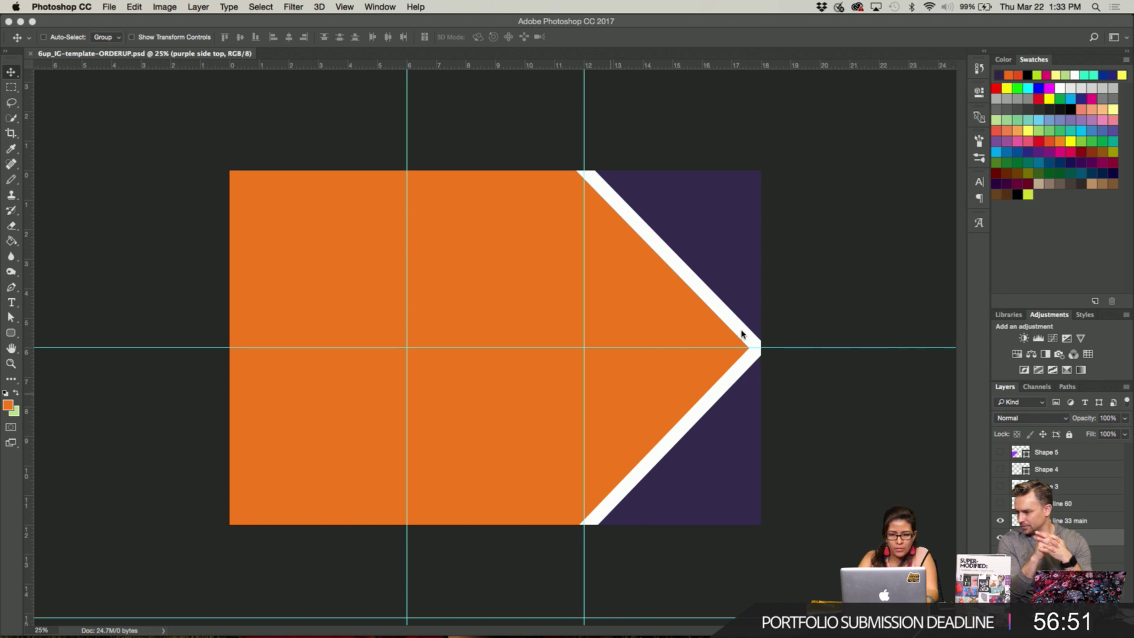
{"action": "left_click", "coordinate": [831, 372]}
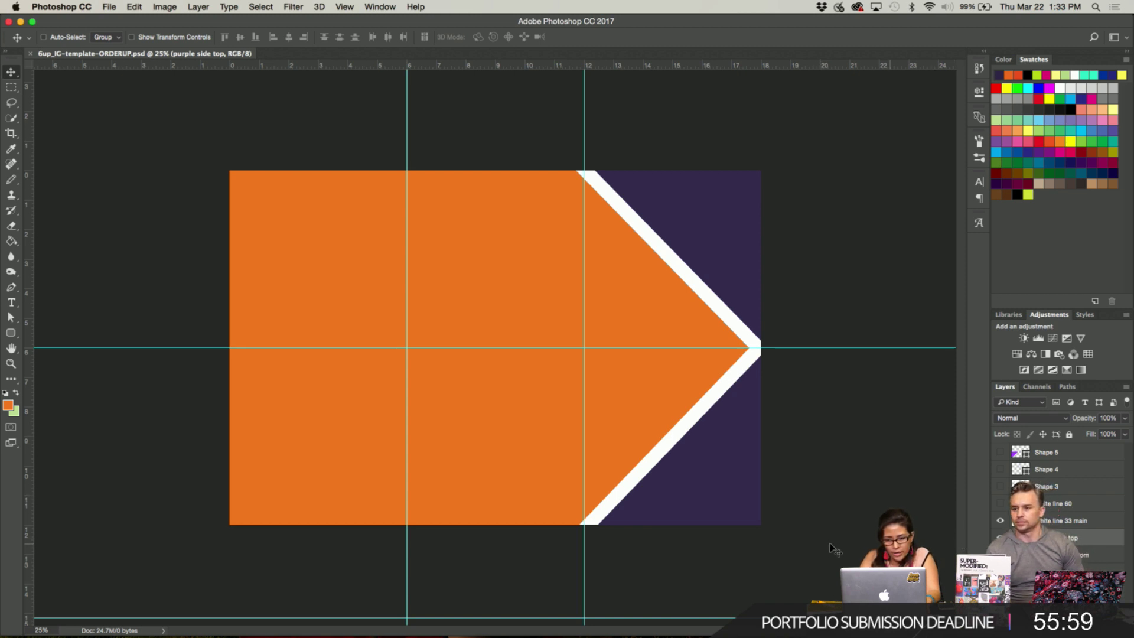
{"action": "mouse_move", "coordinate": [690, 630]}
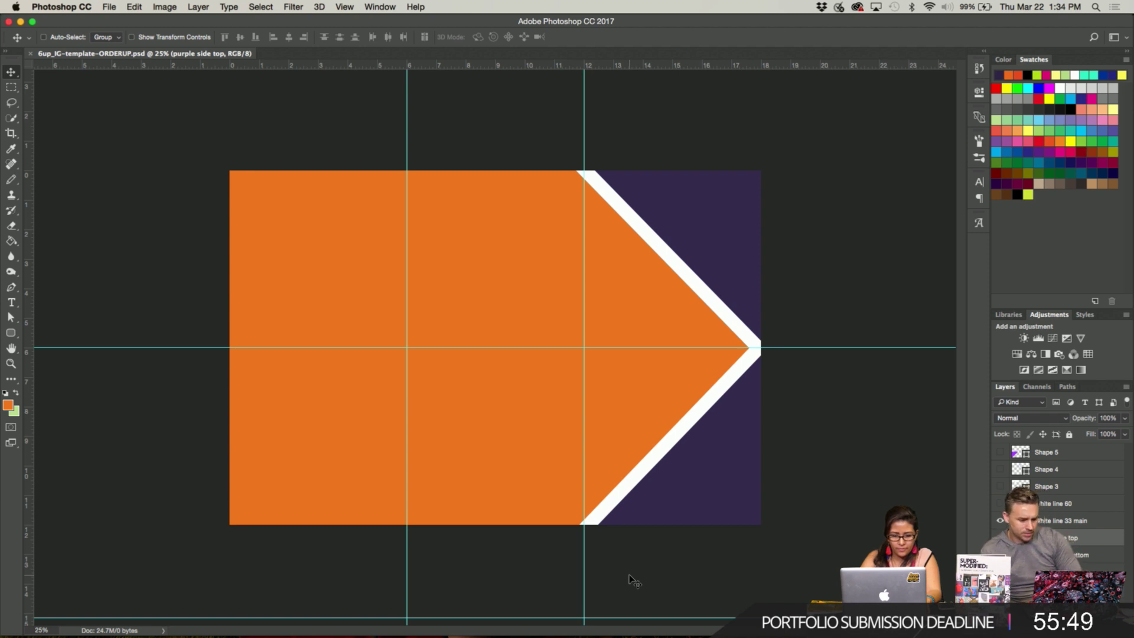
{"action": "mouse_move", "coordinate": [444, 636]}
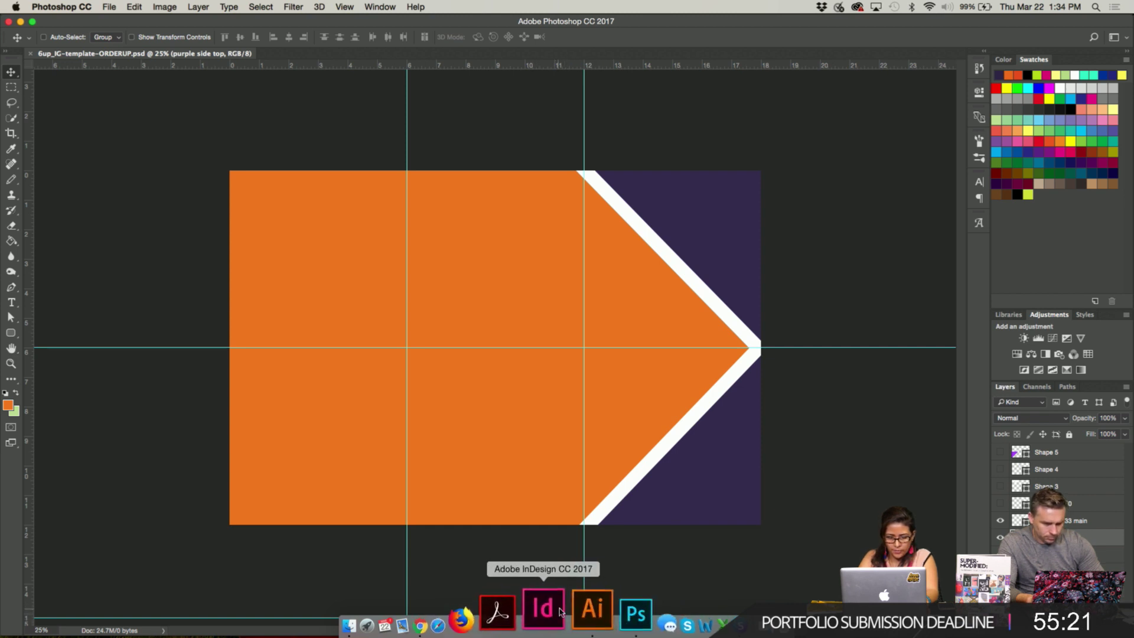
{"action": "left_click", "coordinate": [566, 610]}
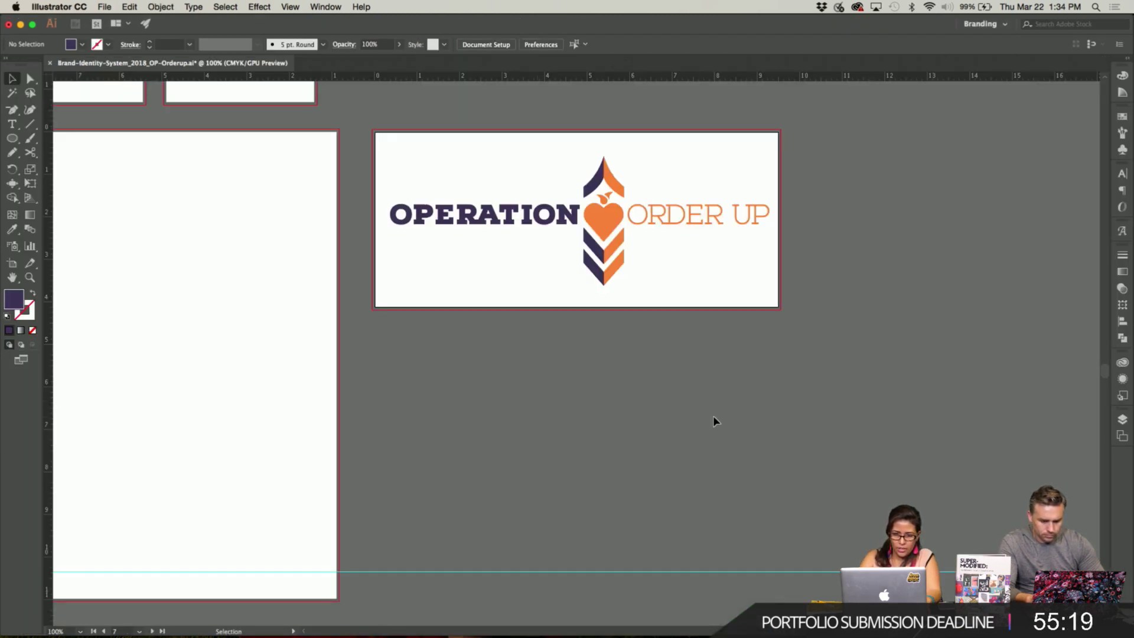
{"action": "scroll", "coordinate": [714, 416], "scroll_direction": "left", "scroll_amount": 3}
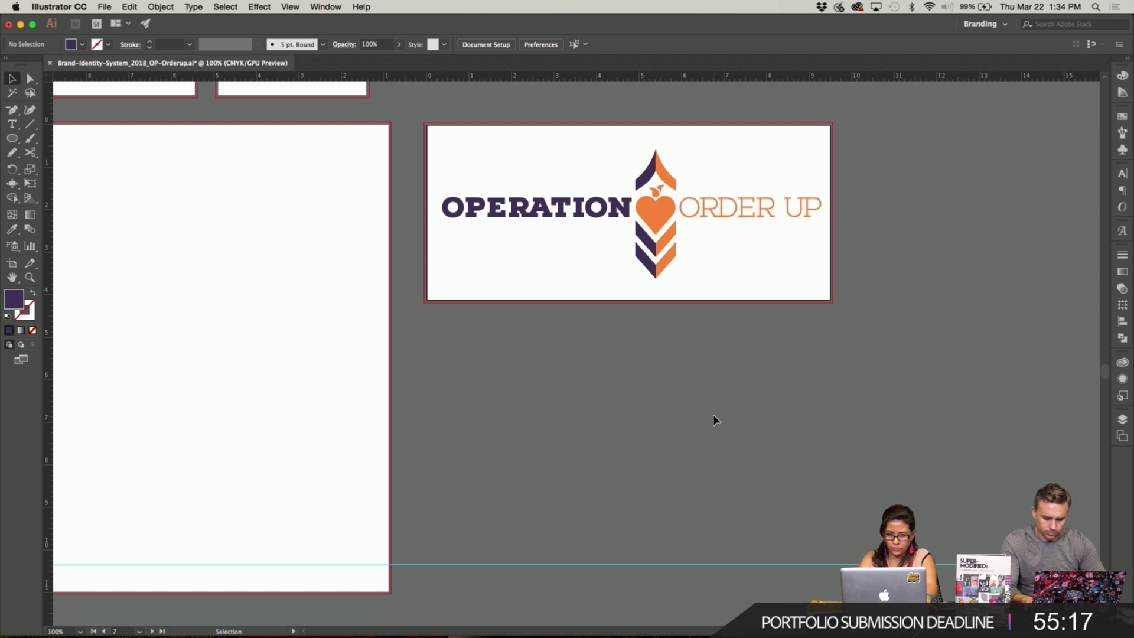
{"action": "key", "text": "super+Tab"}
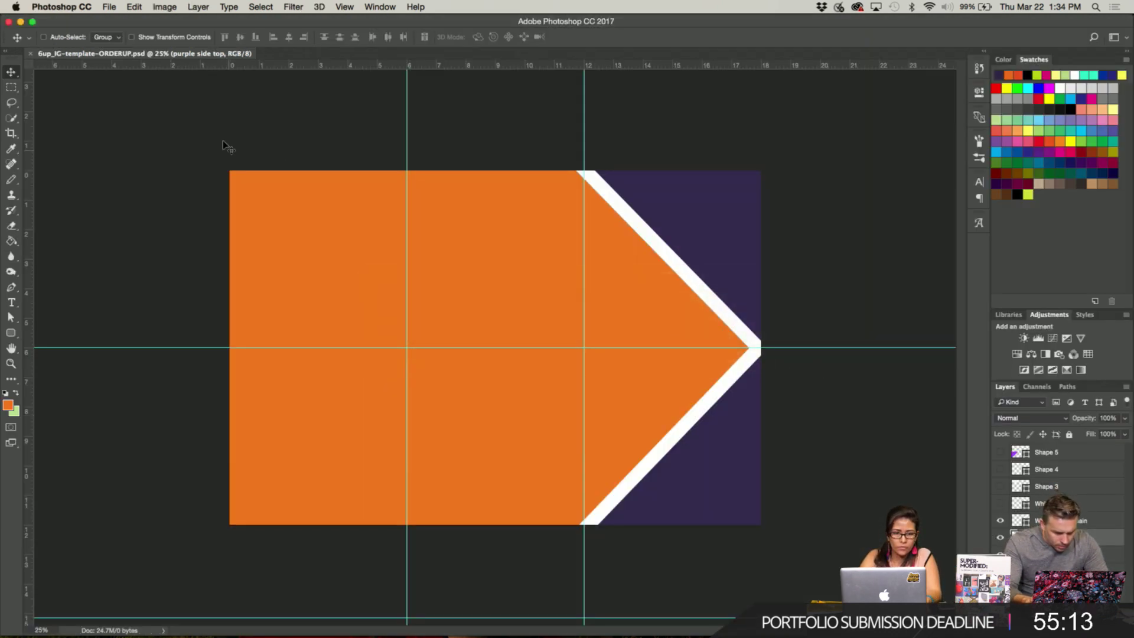
{"action": "left_click", "coordinate": [109, 7]}
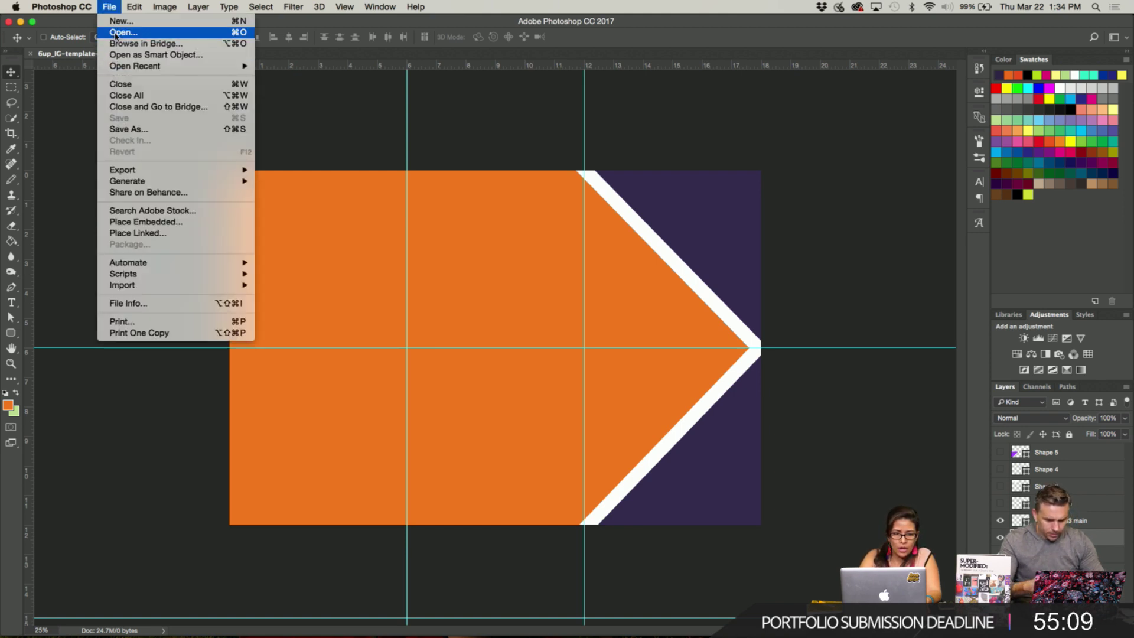
{"action": "left_click", "coordinate": [127, 32]}
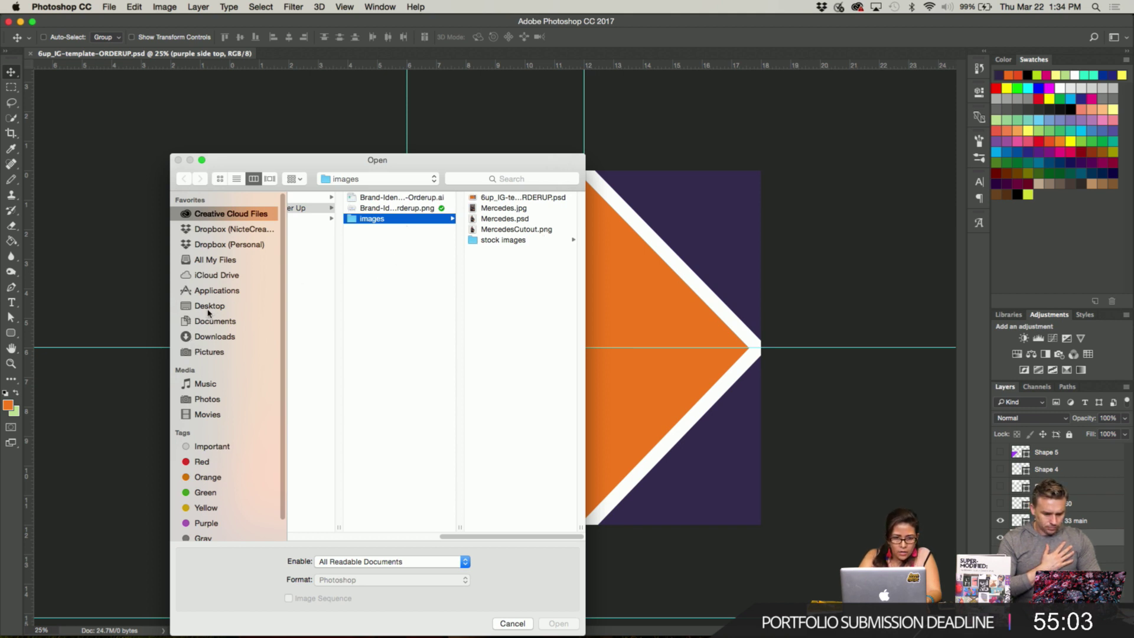
{"action": "left_click", "coordinate": [512, 623]}
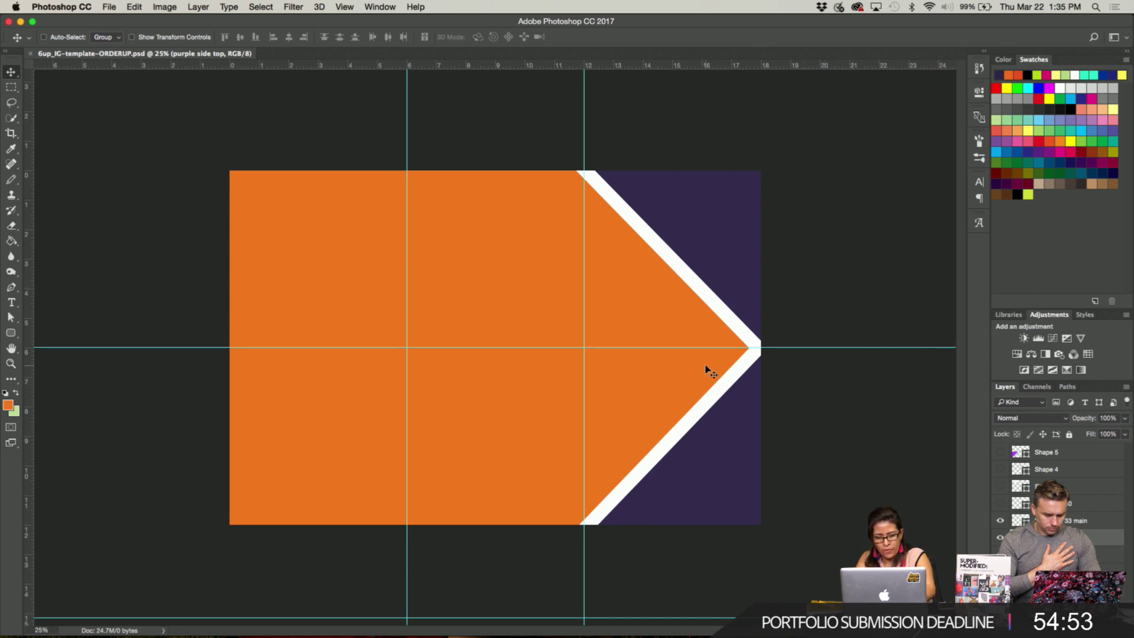
Make the hidden Shape 5 layer visible in the Instagram template and select it.
{"action": "key", "text": "t"}
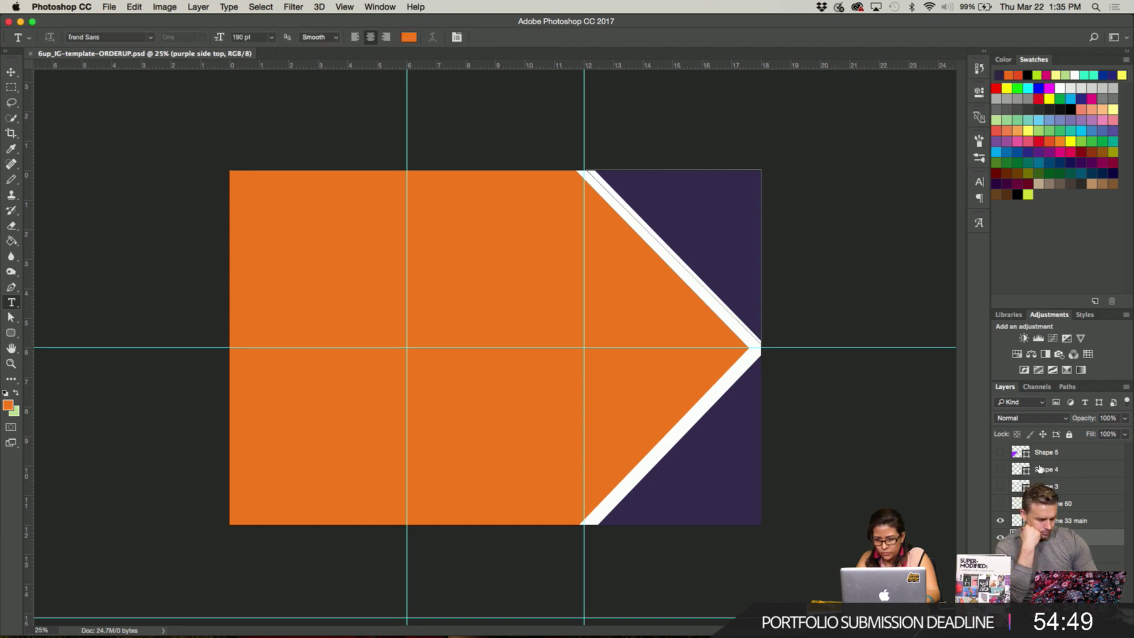
{"action": "left_click", "coordinate": [1000, 453]}
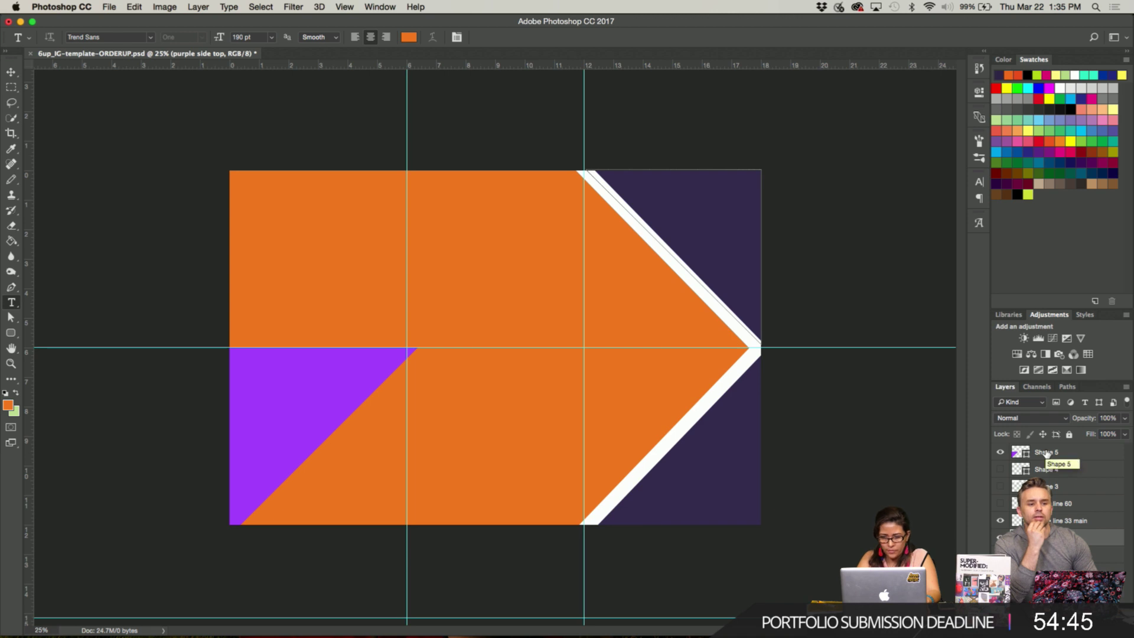
{"action": "left_click", "coordinate": [1046, 454]}
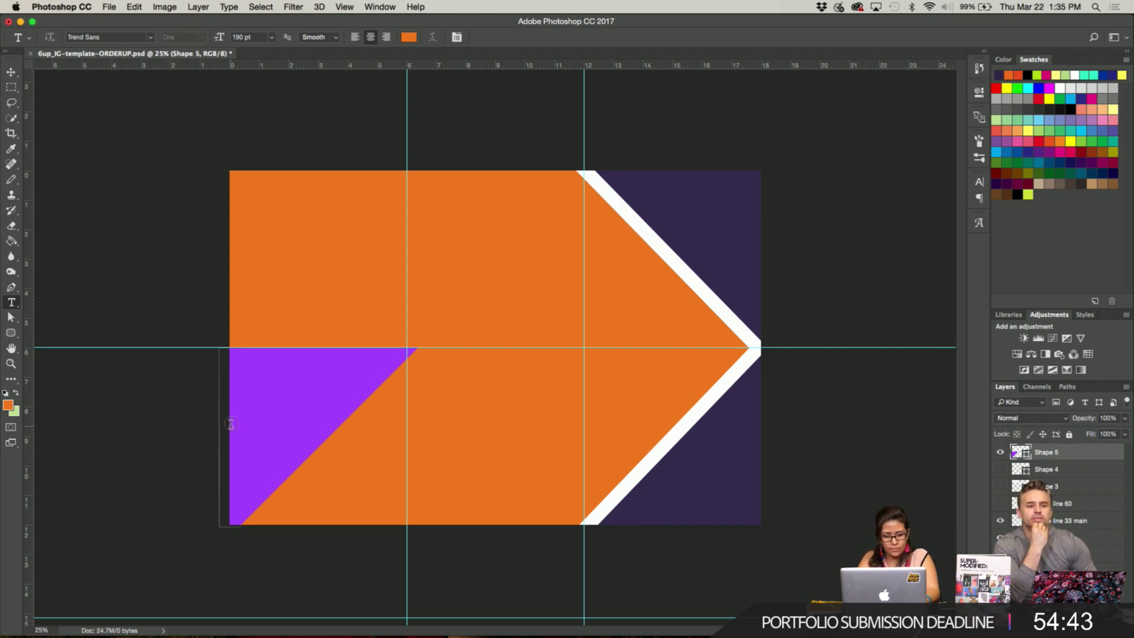
Display the graphics stored in the Operation Order-up library.
{"action": "key", "text": "v"}
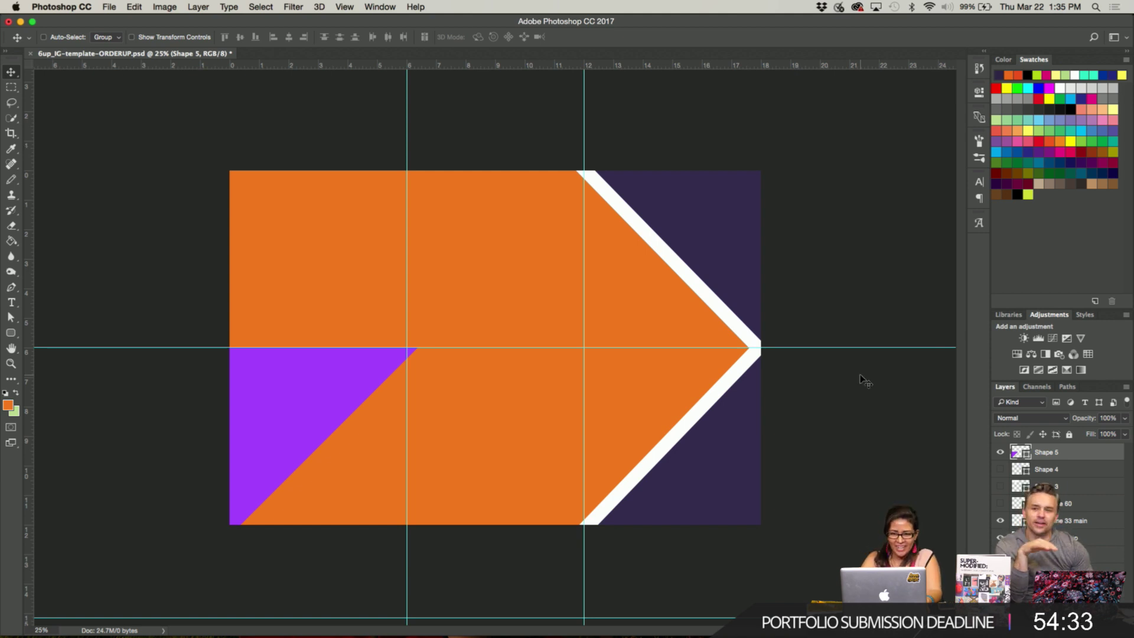
{"action": "mouse_move", "coordinate": [649, 629]}
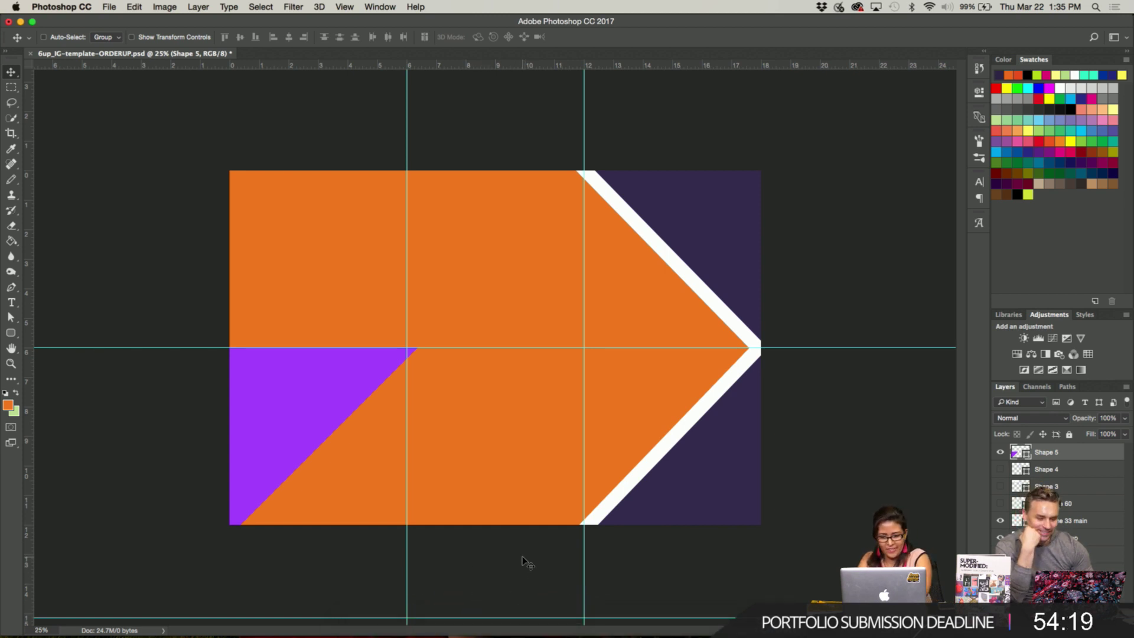
{"action": "left_click", "coordinate": [1010, 315]}
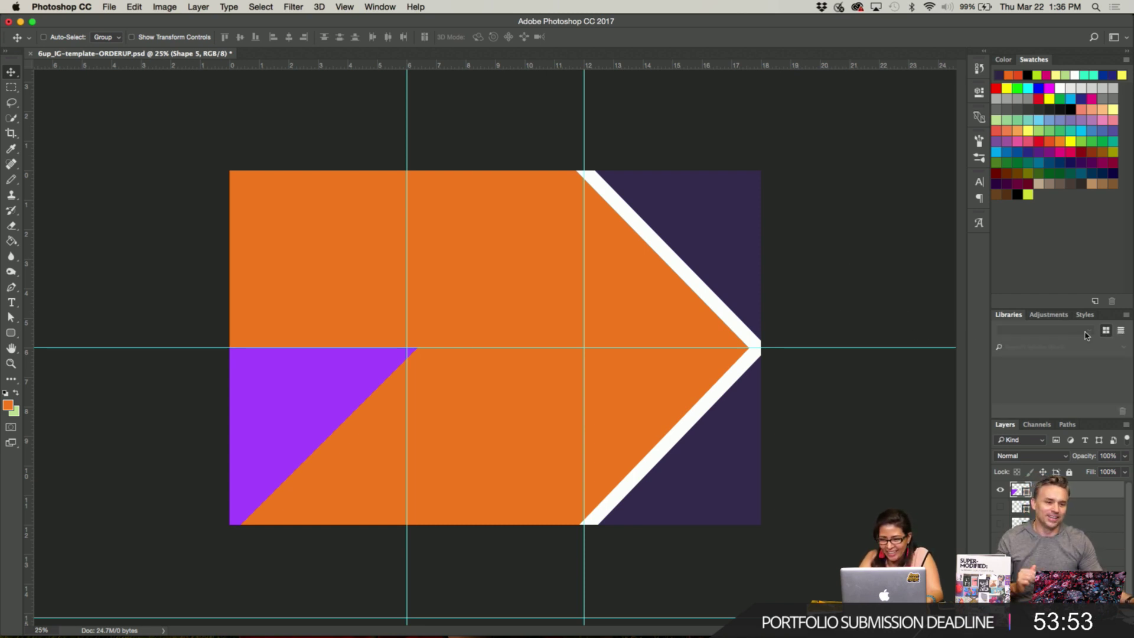
{"action": "left_click", "coordinate": [1088, 335]}
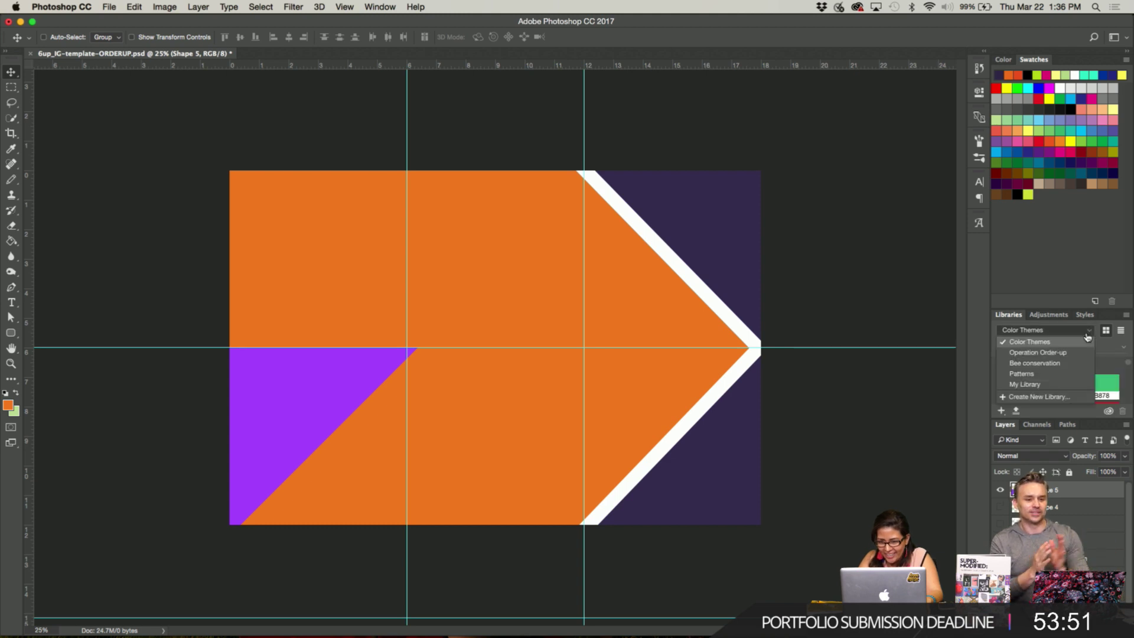
{"action": "left_click", "coordinate": [1062, 352]}
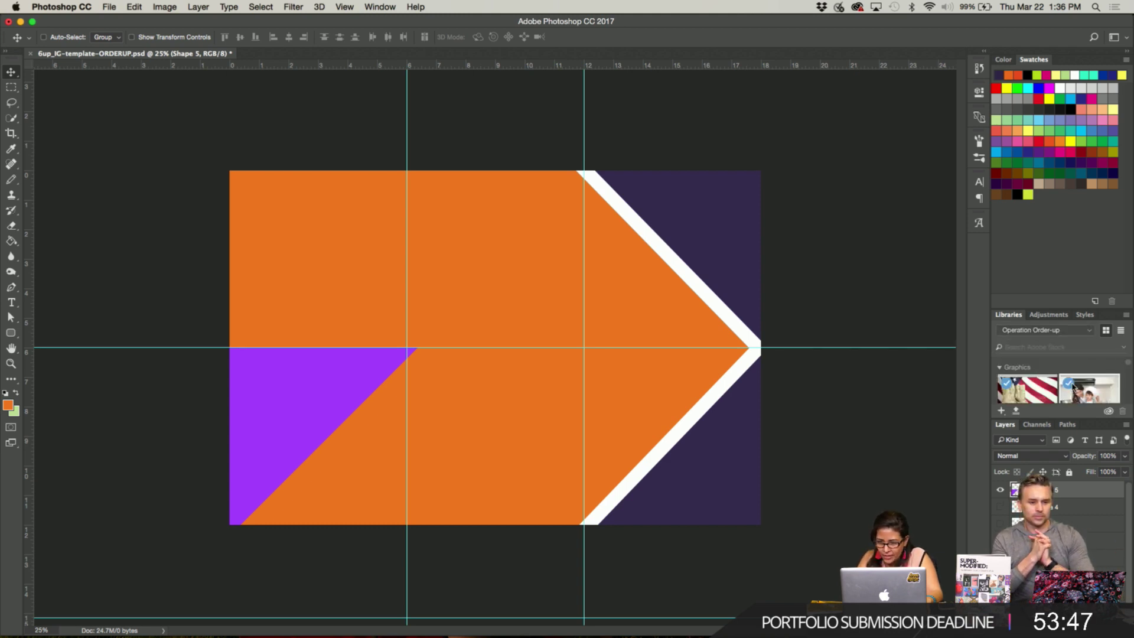
Place the "Family baking together in the kitchen" photo from the Operation Order-up library into the template as a linked smart object.
{"action": "scroll", "coordinate": [1073, 387], "scroll_direction": "down", "scroll_amount": 1}
{"action": "scroll", "coordinate": [1072, 386], "scroll_direction": "down", "scroll_amount": 2}
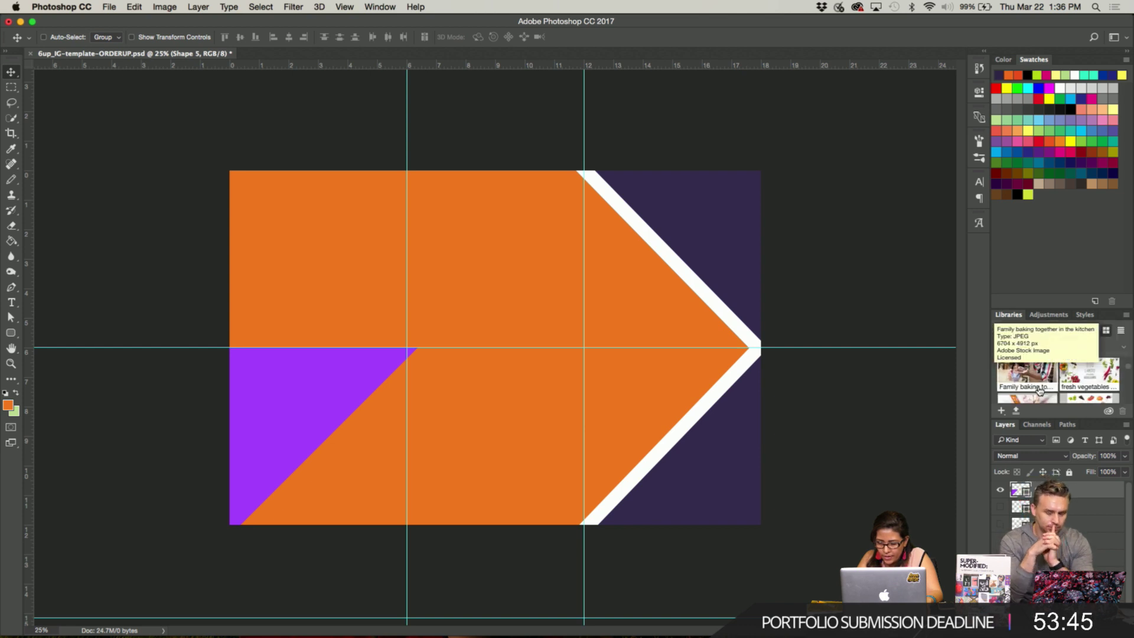
{"action": "scroll", "coordinate": [1040, 390], "scroll_direction": "down", "scroll_amount": 2}
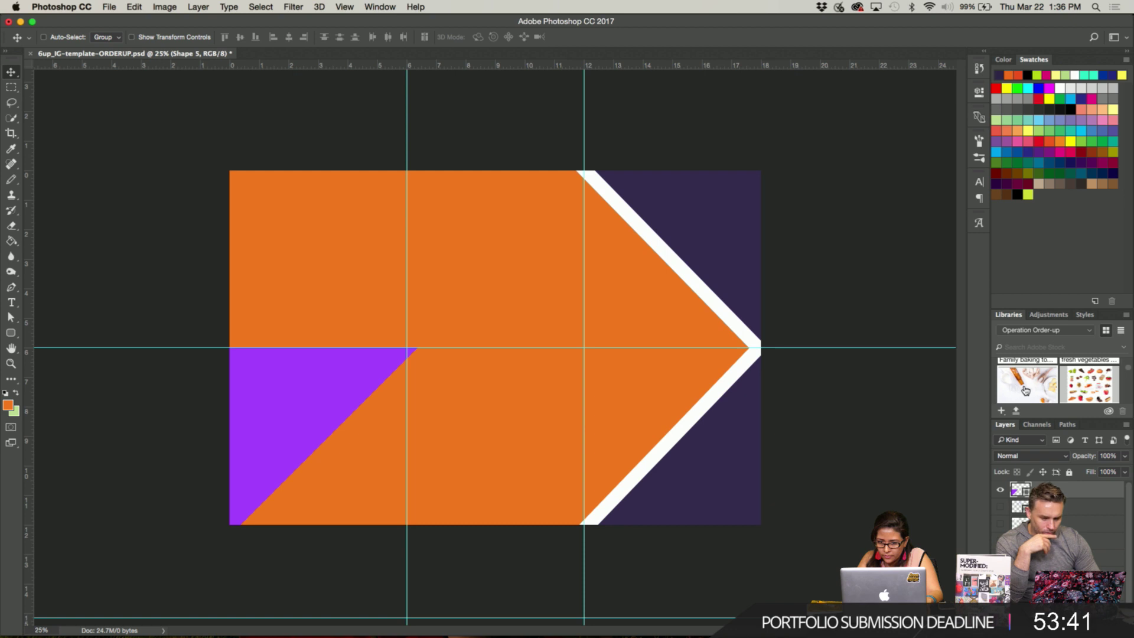
{"action": "scroll", "coordinate": [1034, 387], "scroll_direction": "up", "scroll_amount": 4}
{"action": "scroll", "coordinate": [1026, 389], "scroll_direction": "up", "scroll_amount": 1}
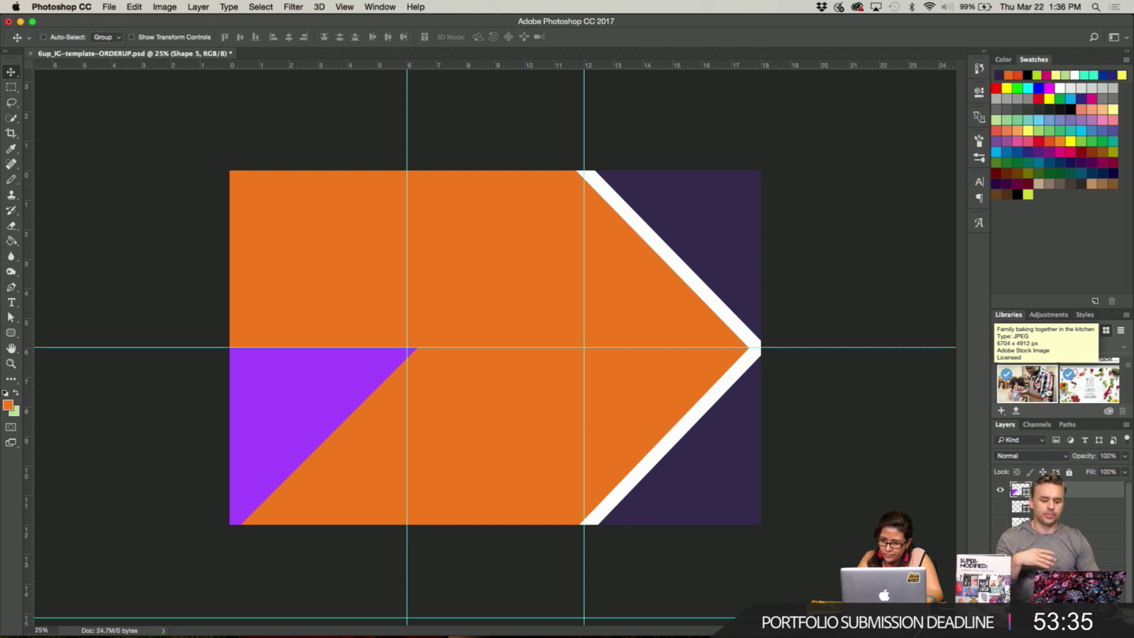
{"action": "mouse_move", "coordinate": [1088, 390]}
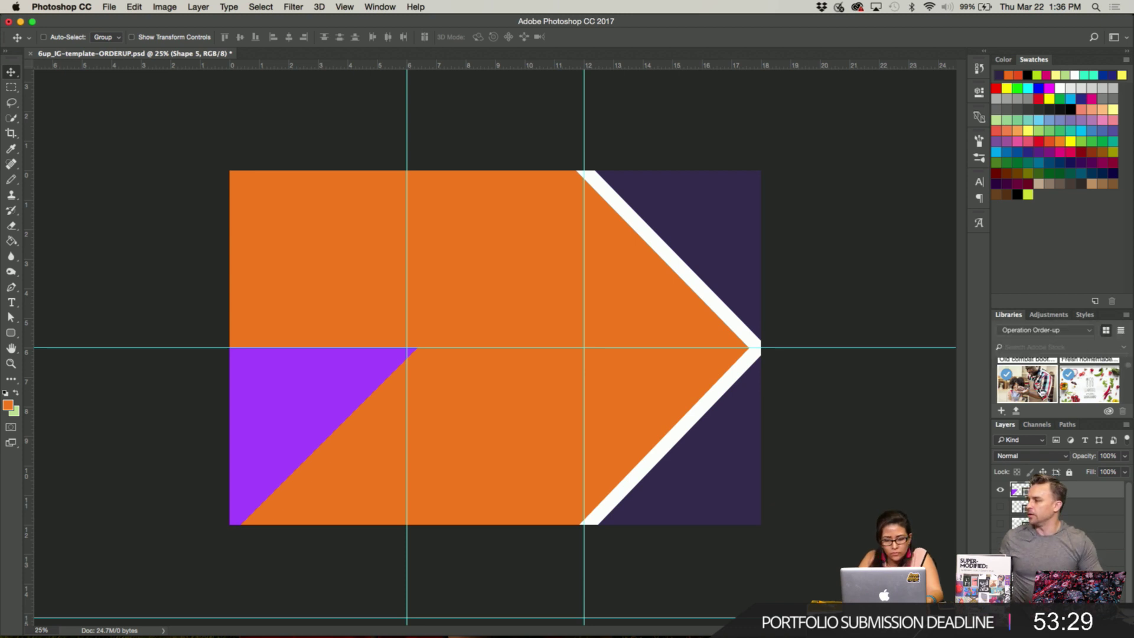
{"action": "left_click_drag", "start_coordinate": [1042, 391], "coordinate": [790, 398]}
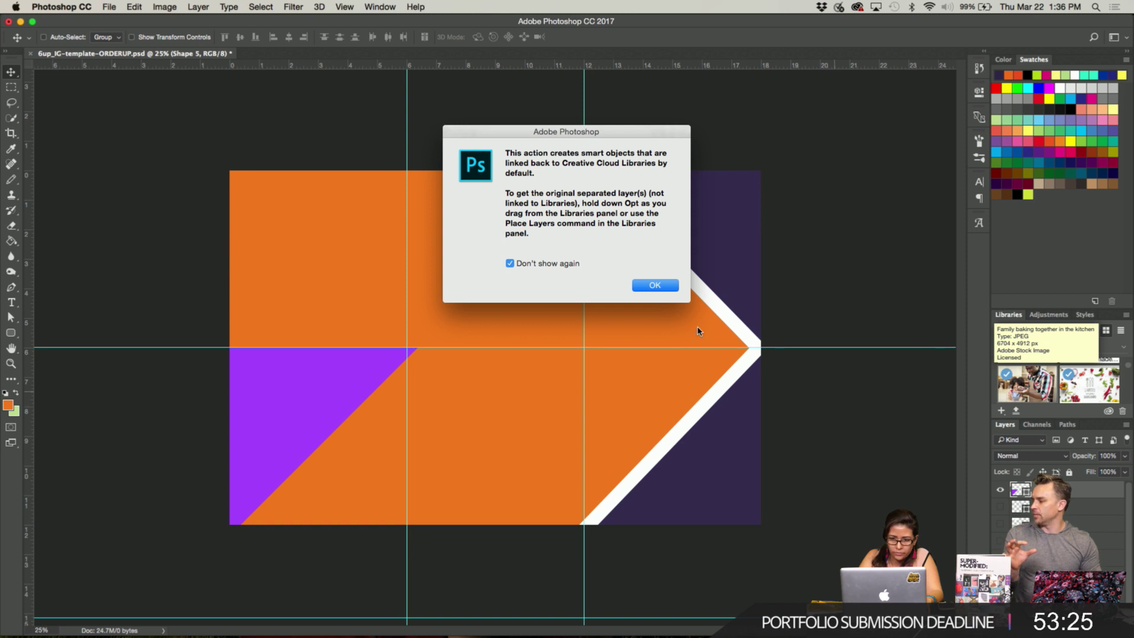
{"action": "left_click", "coordinate": [648, 287]}
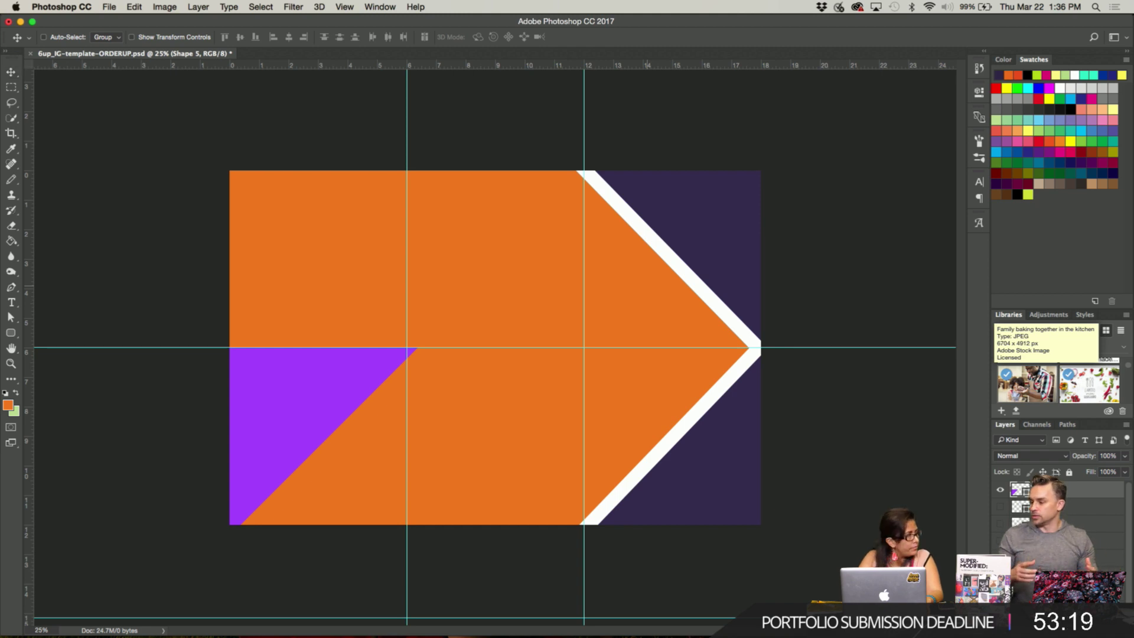
{"action": "left_click_drag", "start_coordinate": [1028, 384], "coordinate": [791, 398]}
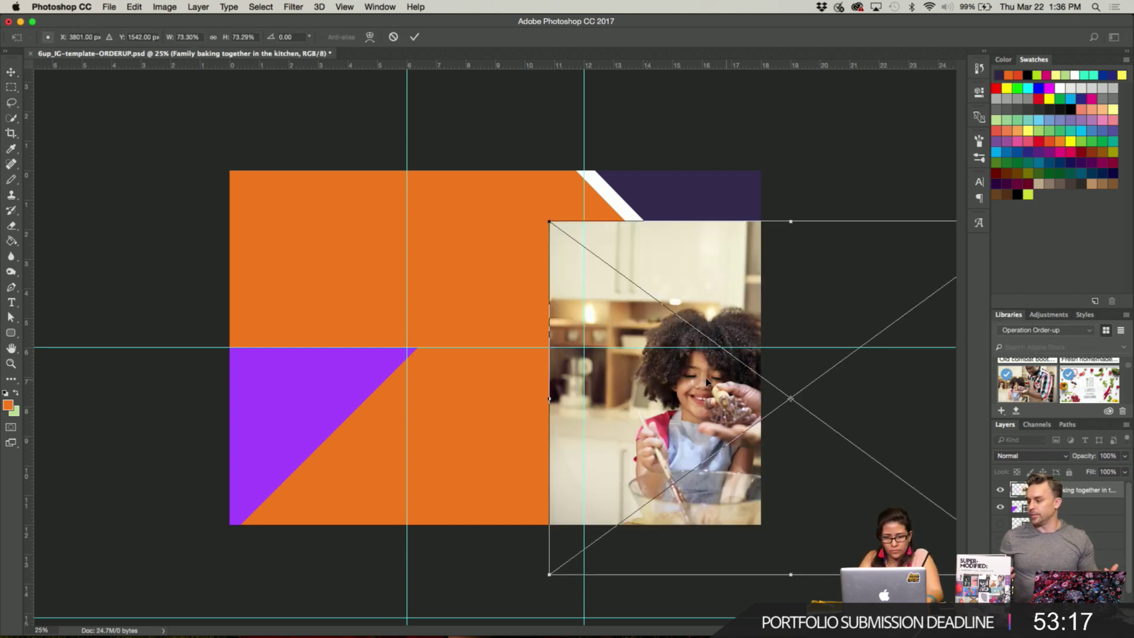
Scale the placed family photo down to about 35% and move it over the purple shape in the lower-left tile.
{"action": "left_click_drag", "start_coordinate": [705, 381], "coordinate": [499, 349]}
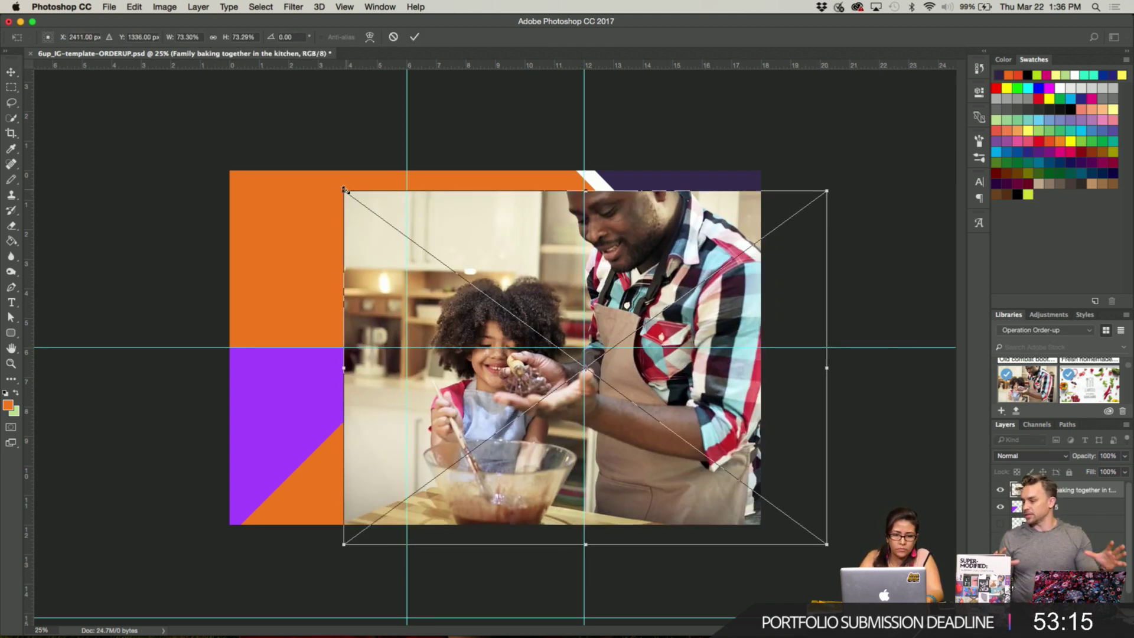
{"action": "left_click_drag", "start_coordinate": [345, 191], "coordinate": [596, 376]}
{"action": "left_click_drag", "start_coordinate": [682, 407], "coordinate": [348, 380]}
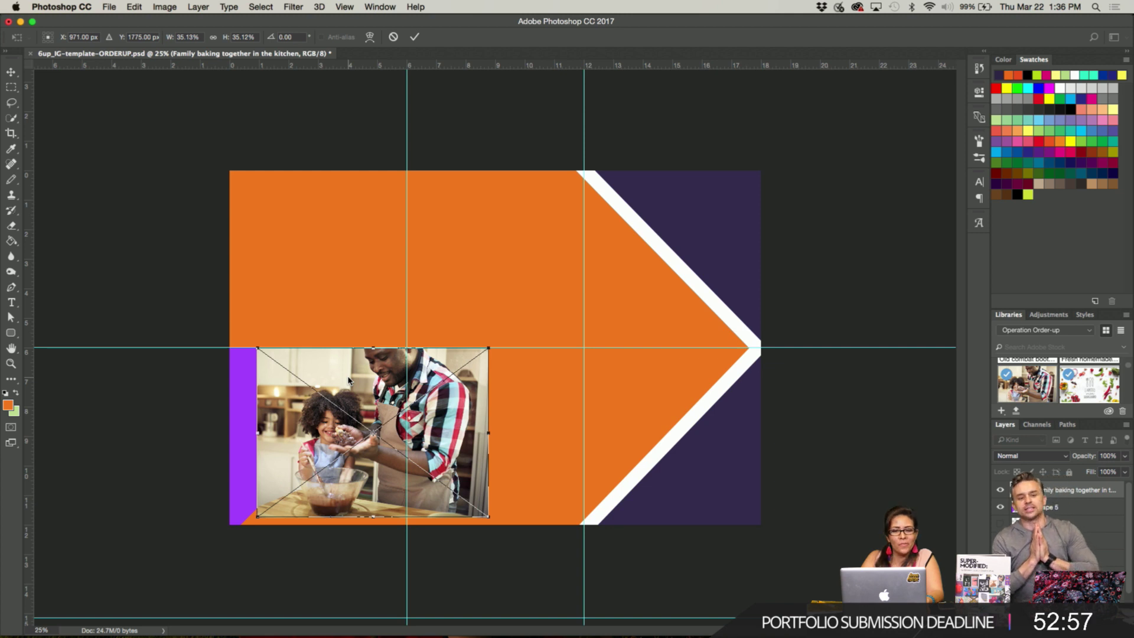
Nudge the photo 210 px left and 40 px up, then enlarge it to about 38.6% to cover the purple shape and commit the placement.
{"action": "key", "text": "shift+Left"}
{"action": "key", "text": "shift+Left"}
{"action": "key", "text": "shift+Left"}
{"action": "key", "text": "shift+Left"}
{"action": "key", "text": "shift+Left"}
{"action": "key", "text": "shift+Left"}
{"action": "key", "text": "shift+Left"}
{"action": "key", "text": "shift+Left"}
{"action": "key", "text": "shift+Left"}
{"action": "key", "text": "shift+Left"}
{"action": "key", "text": "shift+Left"}
{"action": "key", "text": "shift+Left"}
{"action": "key", "text": "shift+Left"}
{"action": "key", "text": "shift+Left"}
{"action": "key", "text": "shift+Left"}
{"action": "key", "text": "shift+Left"}
{"action": "key", "text": "shift+Left"}
{"action": "key", "text": "shift+Left"}
{"action": "key", "text": "shift+Left"}
{"action": "key", "text": "shift+Left"}
{"action": "key", "text": "shift+Left"}
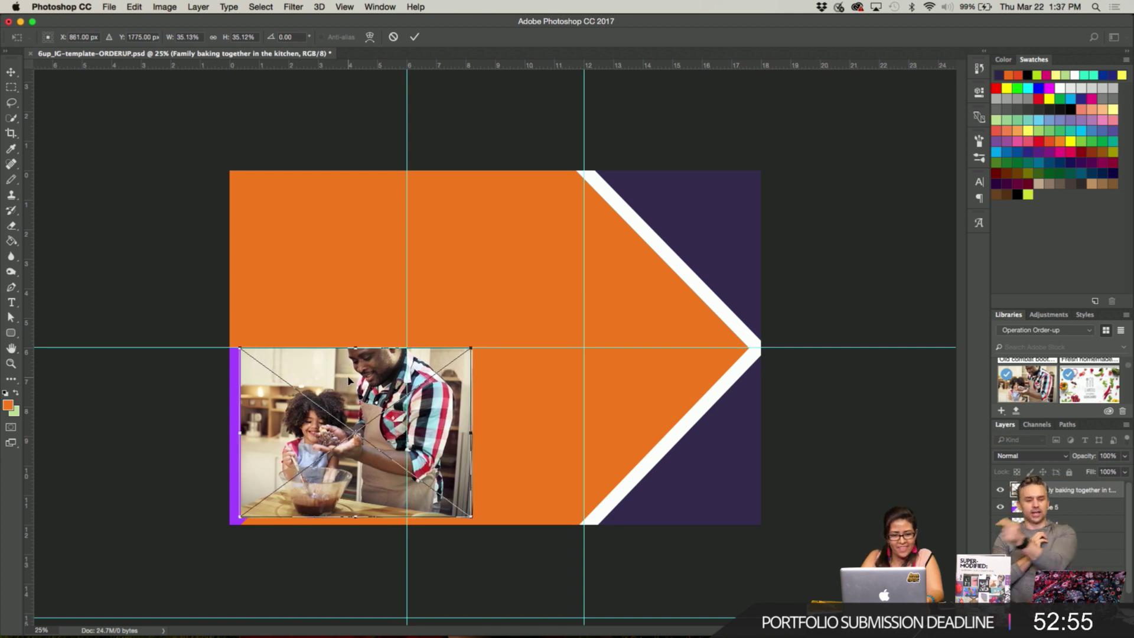
{"action": "key", "text": "shift+Up"}
{"action": "key", "text": "shift+Up"}
{"action": "key", "text": "shift+Up"}
{"action": "key", "text": "shift+Up"}
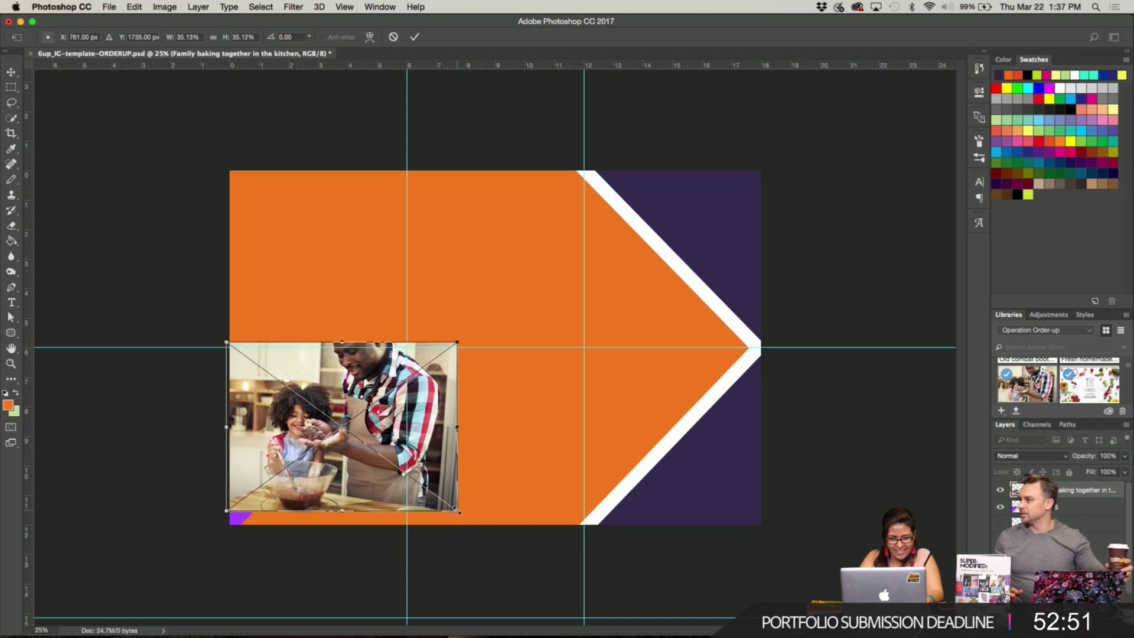
{"action": "left_click_drag", "start_coordinate": [458, 510], "coordinate": [482, 527]}
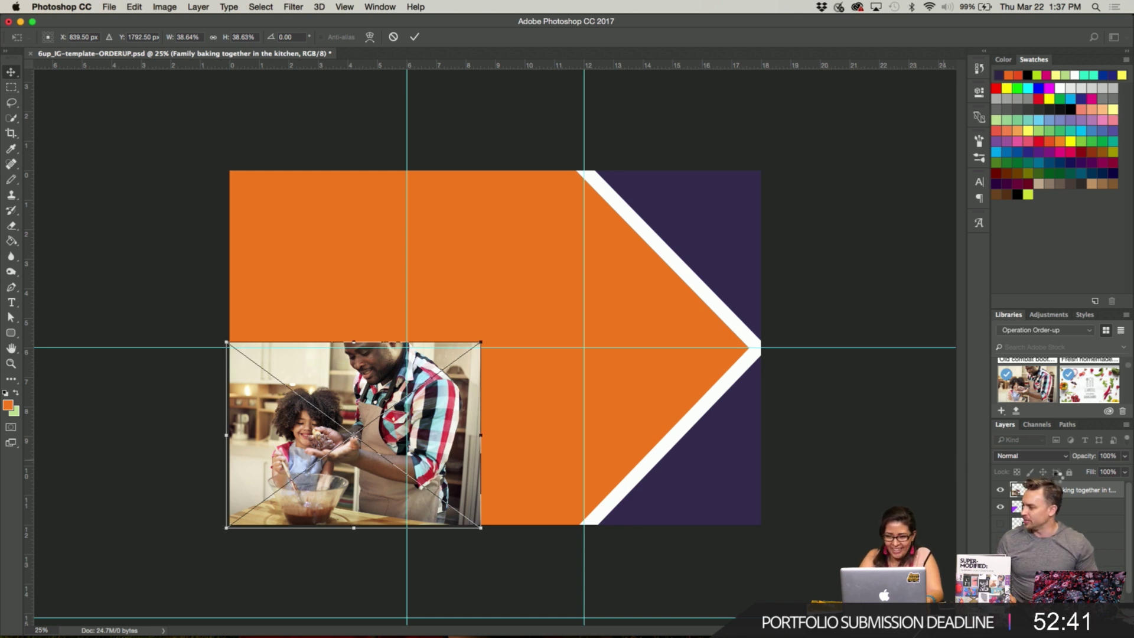
{"action": "key", "text": "Return"}
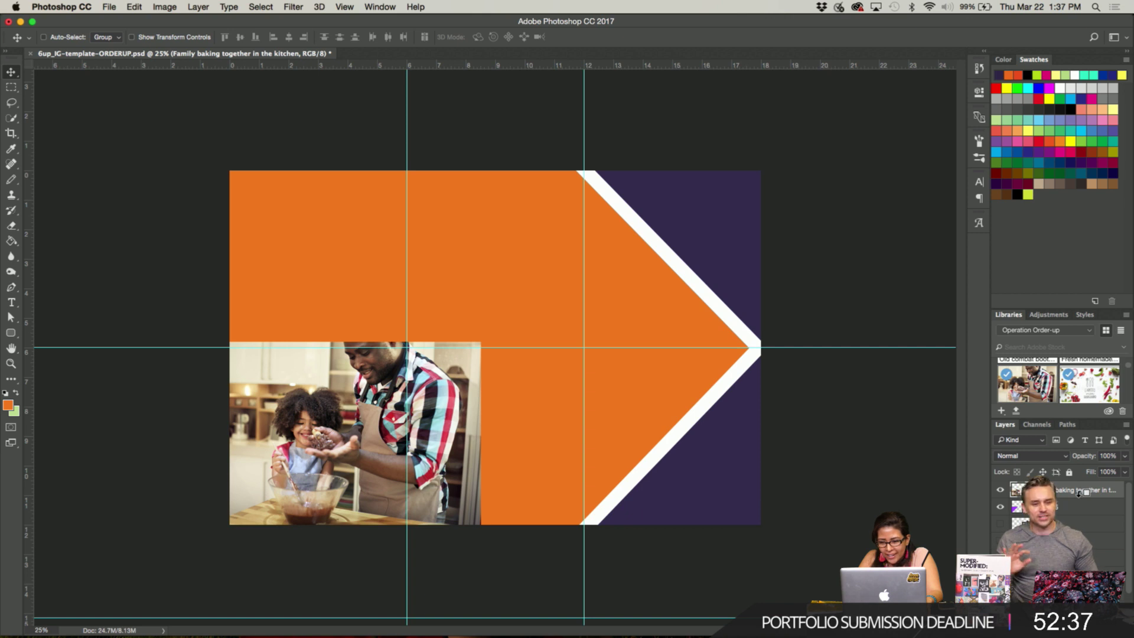
Clip the family photo to the Shape 5 layer and shift it left and slightly down to frame the child and the man's face.
{"action": "left_click", "coordinate": [1079, 492], "text": "alt"}
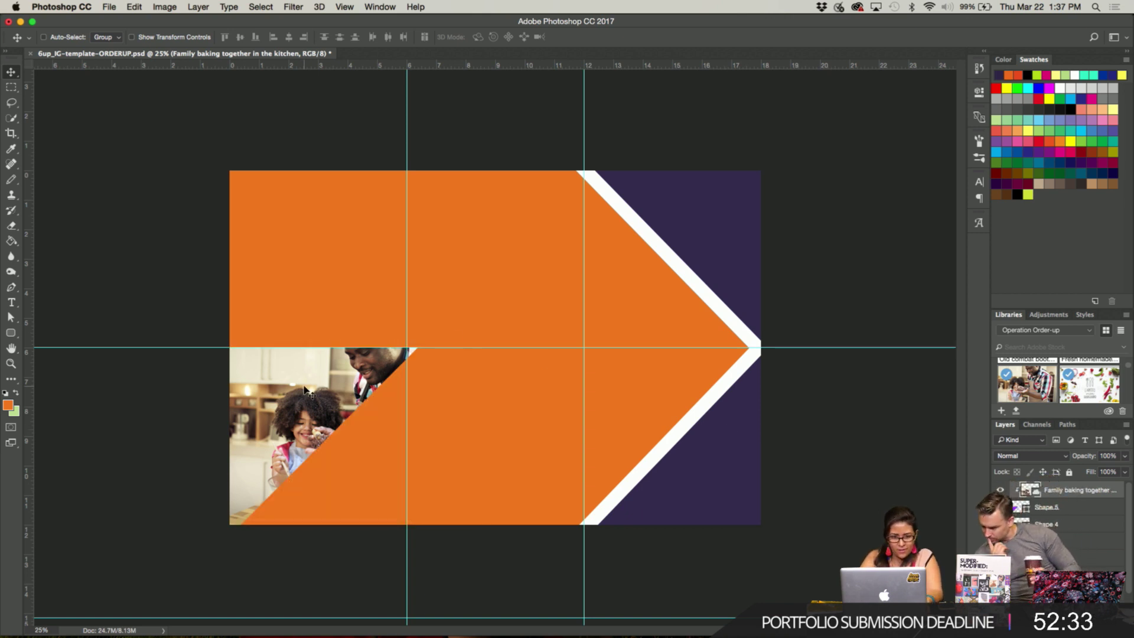
{"action": "key", "text": "shift+Left"}
{"action": "key", "text": "shift+Left"}
{"action": "key", "text": "shift+Left"}
{"action": "key", "text": "shift+Left"}
{"action": "key", "text": "shift+Left"}
{"action": "key", "text": "shift+Left"}
{"action": "key", "text": "shift+Left"}
{"action": "key", "text": "shift+Left"}
{"action": "key", "text": "shift+Left"}
{"action": "key", "text": "shift+Left"}
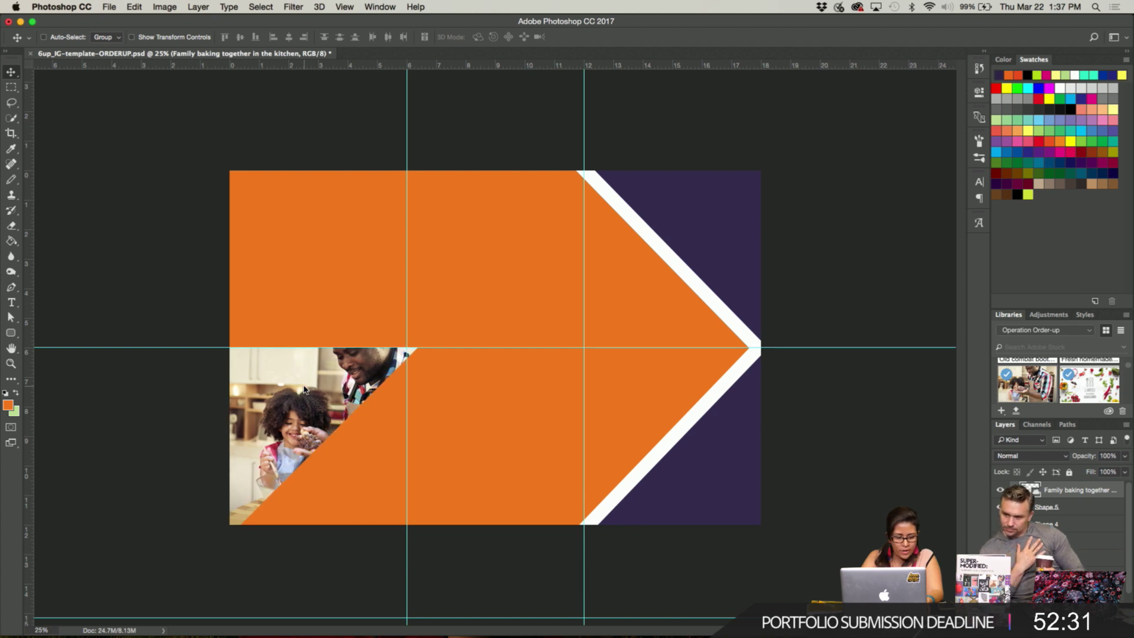
{"action": "key", "text": "shift+Left"}
{"action": "key", "text": "shift+Left"}
{"action": "key", "text": "shift+Left"}
{"action": "key", "text": "shift+Left"}
{"action": "key", "text": "shift+Left"}
{"action": "key", "text": "shift+Left"}
{"action": "key", "text": "shift+Left"}
{"action": "key", "text": "shift+Left"}
{"action": "key", "text": "shift+Left"}
{"action": "key", "text": "shift+Left"}
{"action": "key", "text": "shift+Left"}
{"action": "key", "text": "shift+Left"}
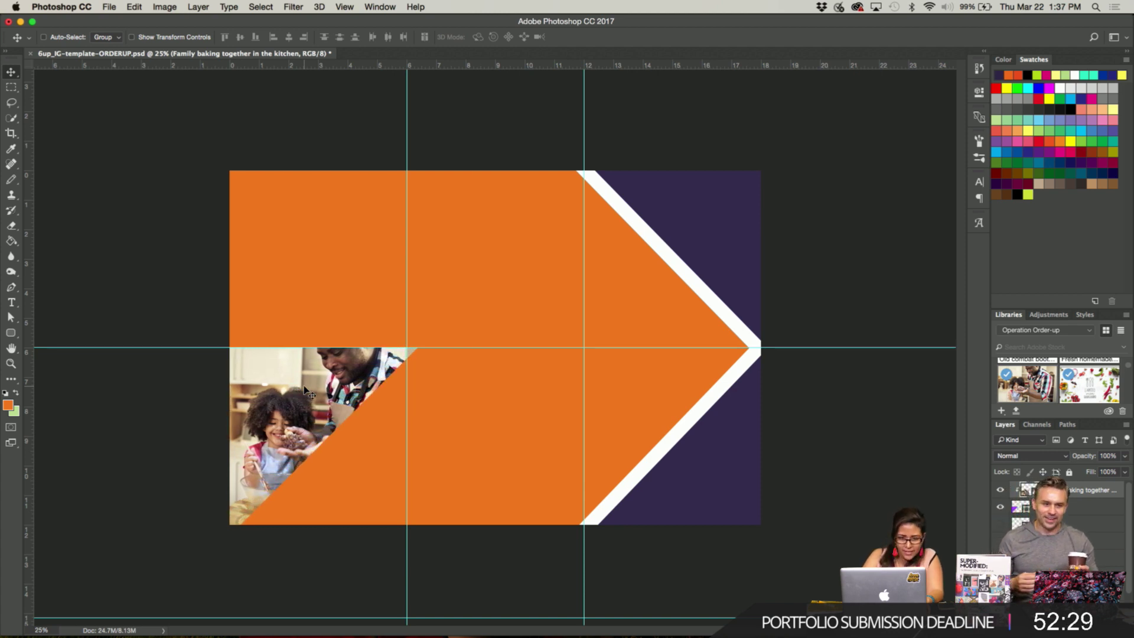
{"action": "key", "text": "shift+Left"}
{"action": "key", "text": "shift+Left"}
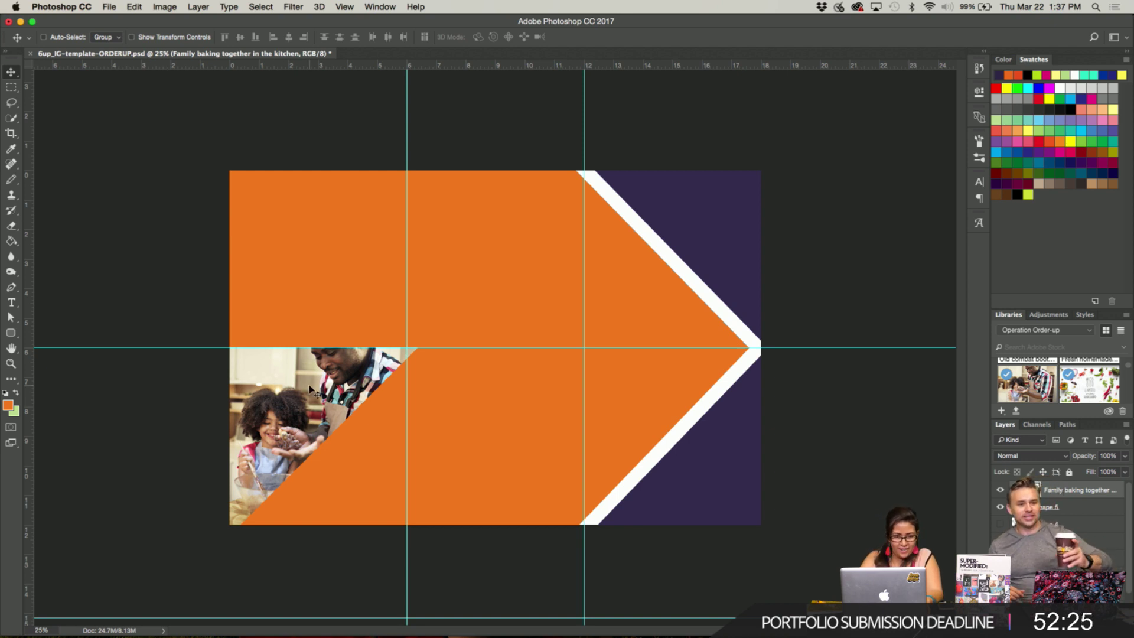
{"action": "left_click_drag", "start_coordinate": [344, 384], "coordinate": [298, 402]}
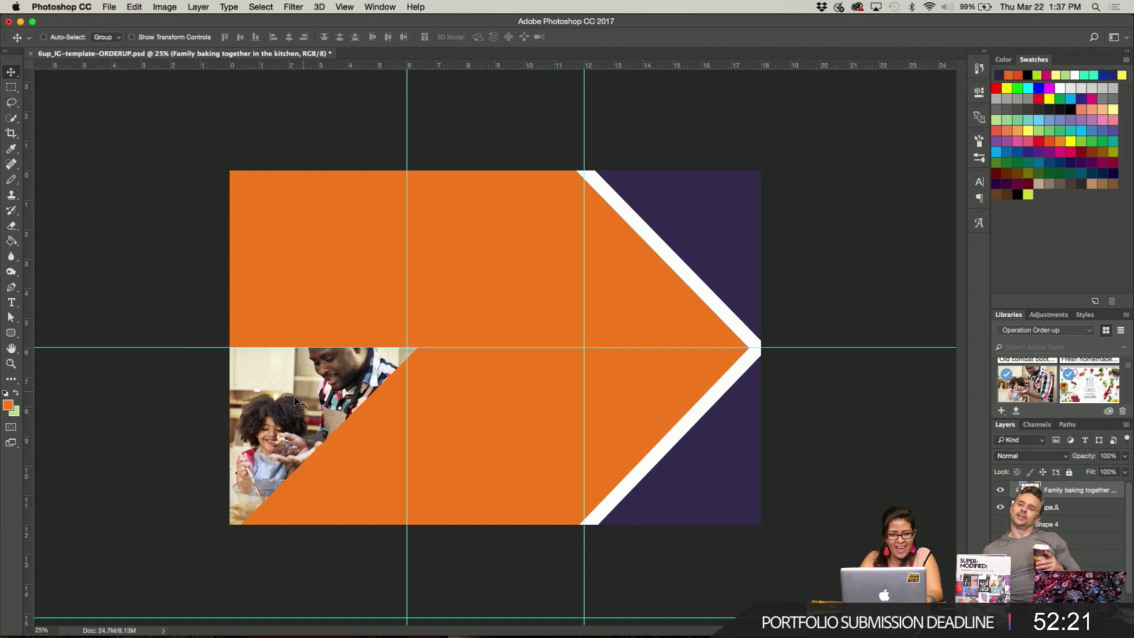
Select the photo and Shape 5 layers and move them together into the lower-right tile.
{"action": "left_click", "coordinate": [1084, 506]}
{"action": "left_click", "coordinate": [1088, 490], "text": "shift"}
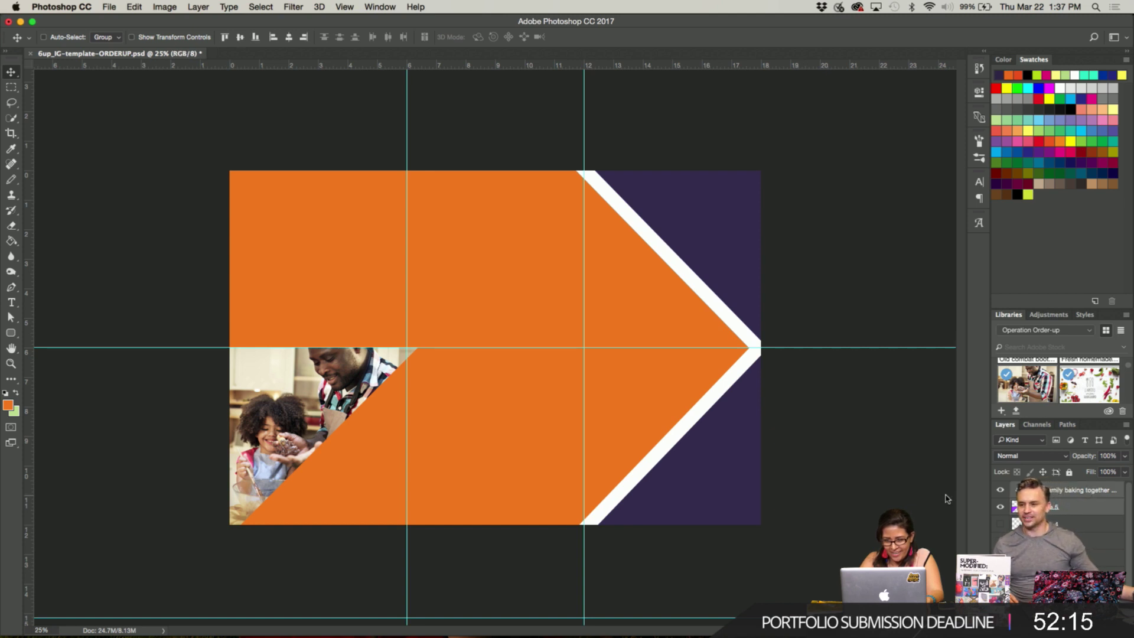
{"action": "left_click_drag", "start_coordinate": [255, 396], "coordinate": [631, 400]}
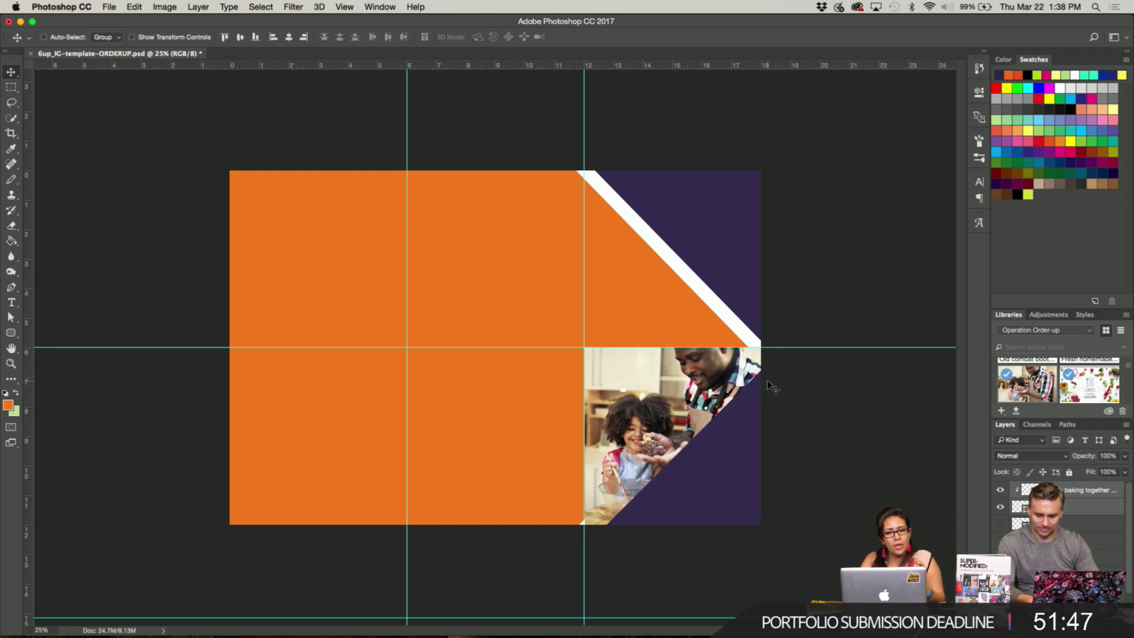
Switch to Illustrator to examine the Operation Order Up logo's chevrons, then return to the Photoshop template.
{"action": "mouse_move", "coordinate": [684, 629]}
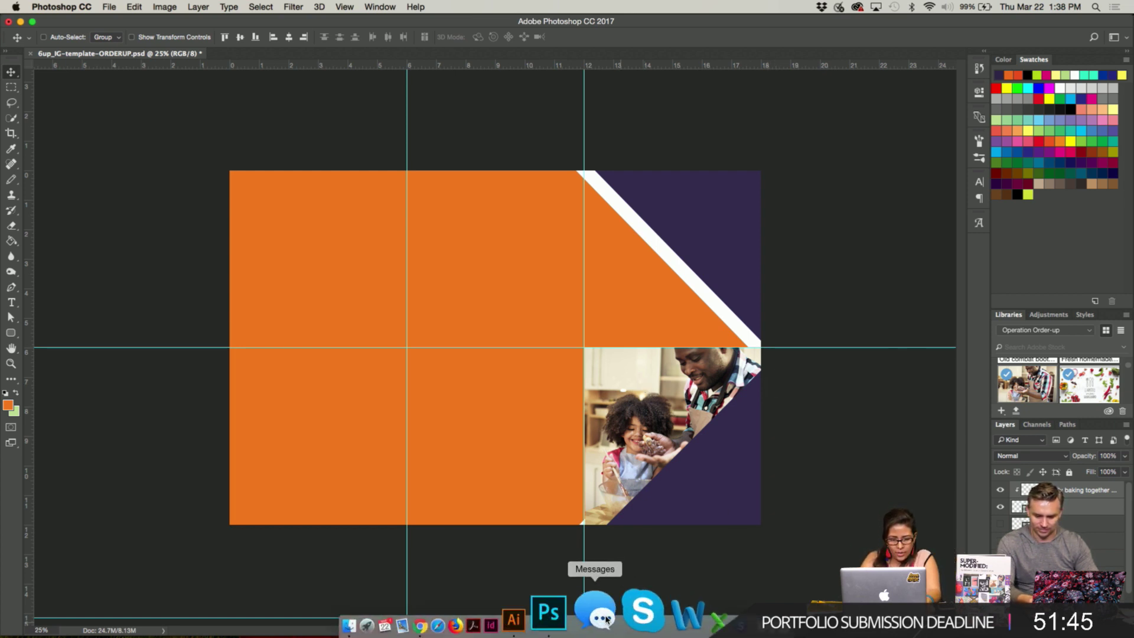
{"action": "left_click", "coordinate": [571, 608]}
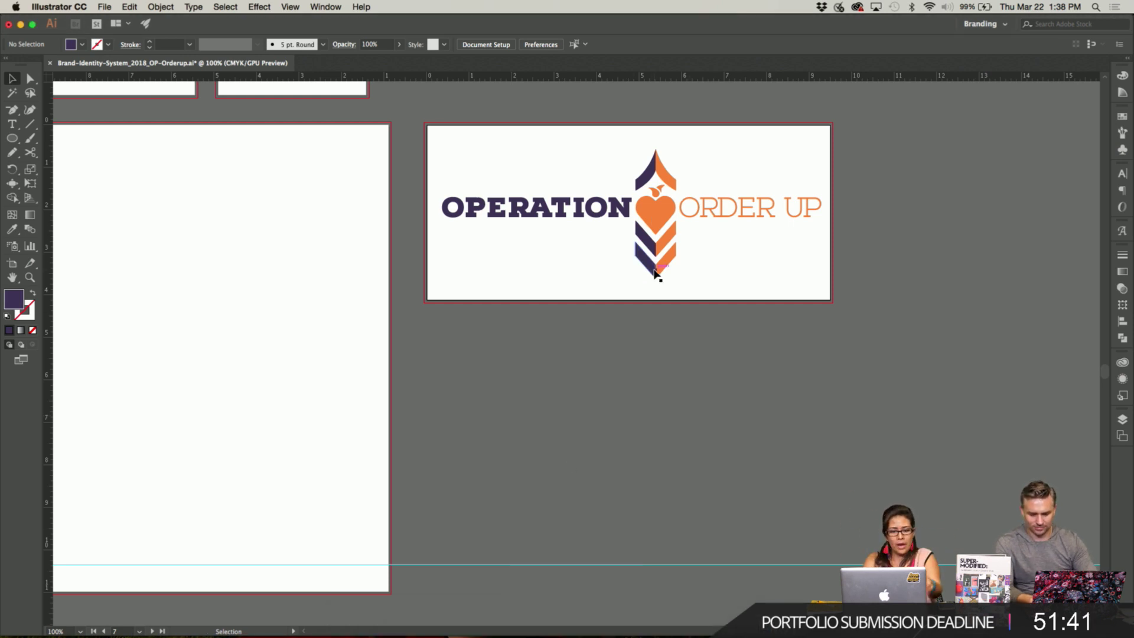
{"action": "key", "text": "super+Tab"}
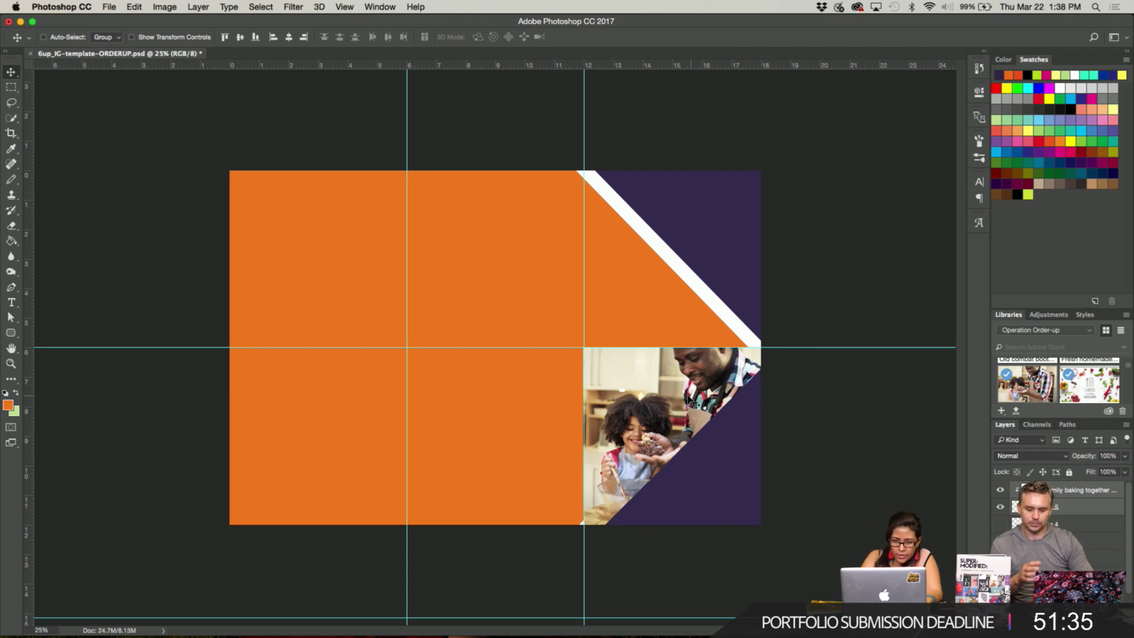
Move the clipped photo and Shape 5 to the template's left edge across the horizontal guide, and extend the shape's lower-left corner downward to a 1343 px height.
{"action": "left_click_drag", "start_coordinate": [695, 404], "coordinate": [328, 277]}
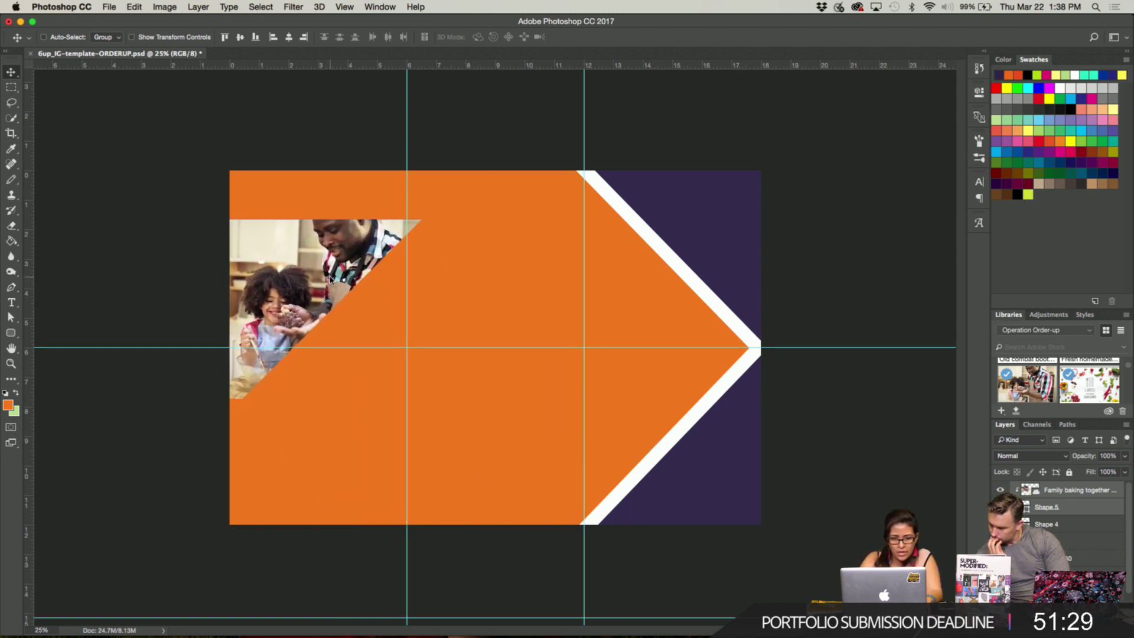
{"action": "left_click", "coordinate": [1082, 515]}
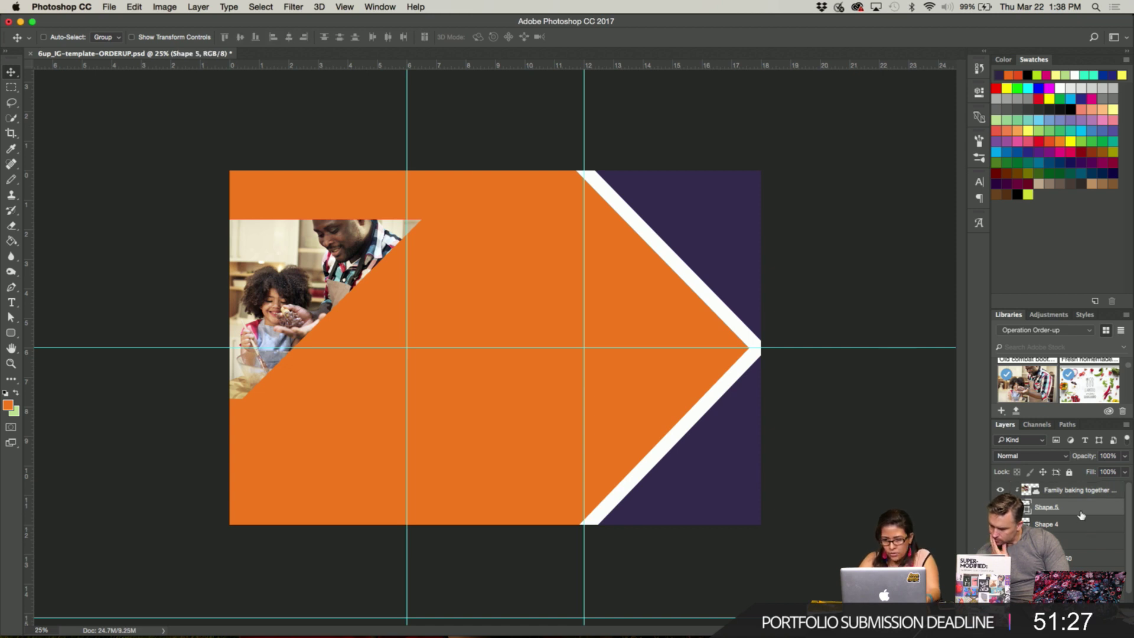
{"action": "key", "text": "a"}
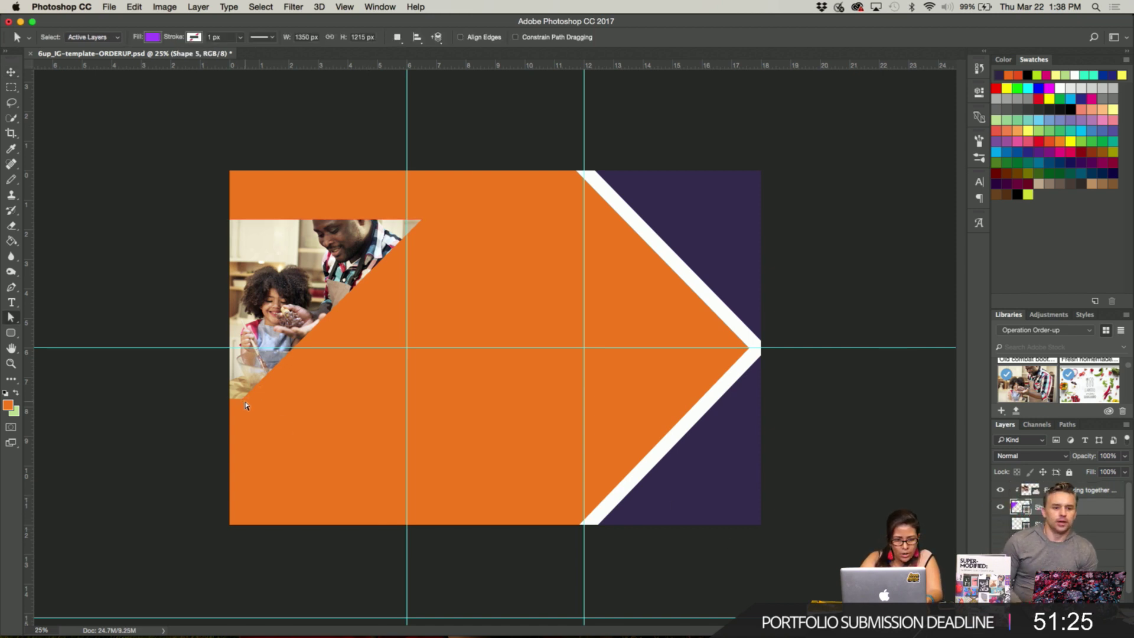
{"action": "left_click", "coordinate": [243, 403]}
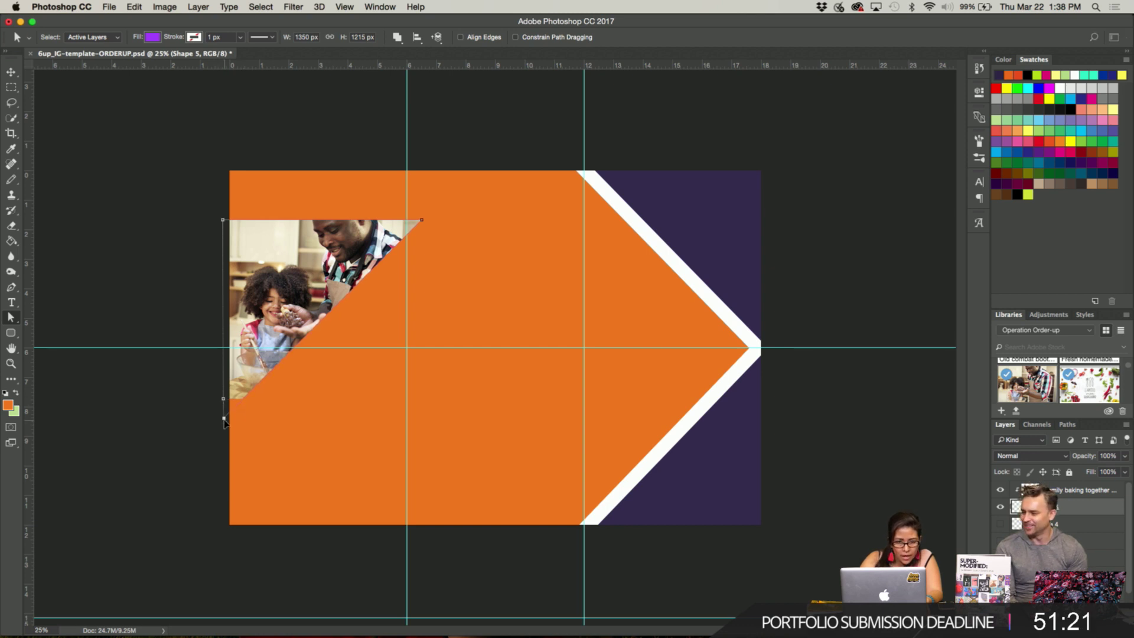
{"action": "left_click_drag", "start_coordinate": [224, 421], "coordinate": [226, 401]}
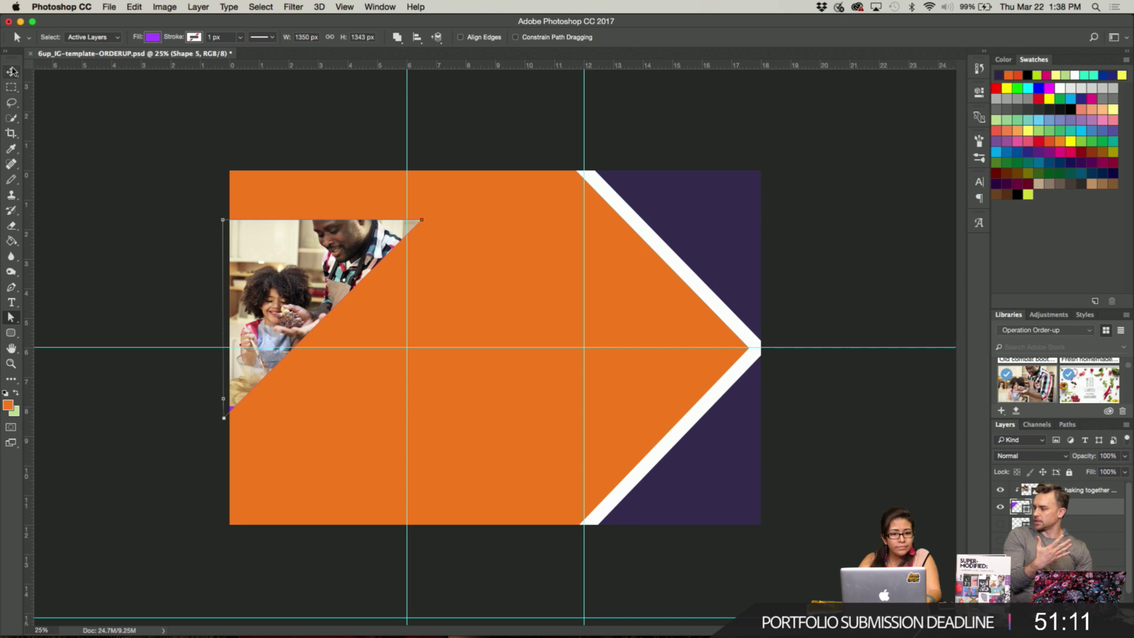
Nudge the family photo layer 30 px down to cover the extended lower corner of Shape 5.
{"action": "left_click", "coordinate": [10, 71]}
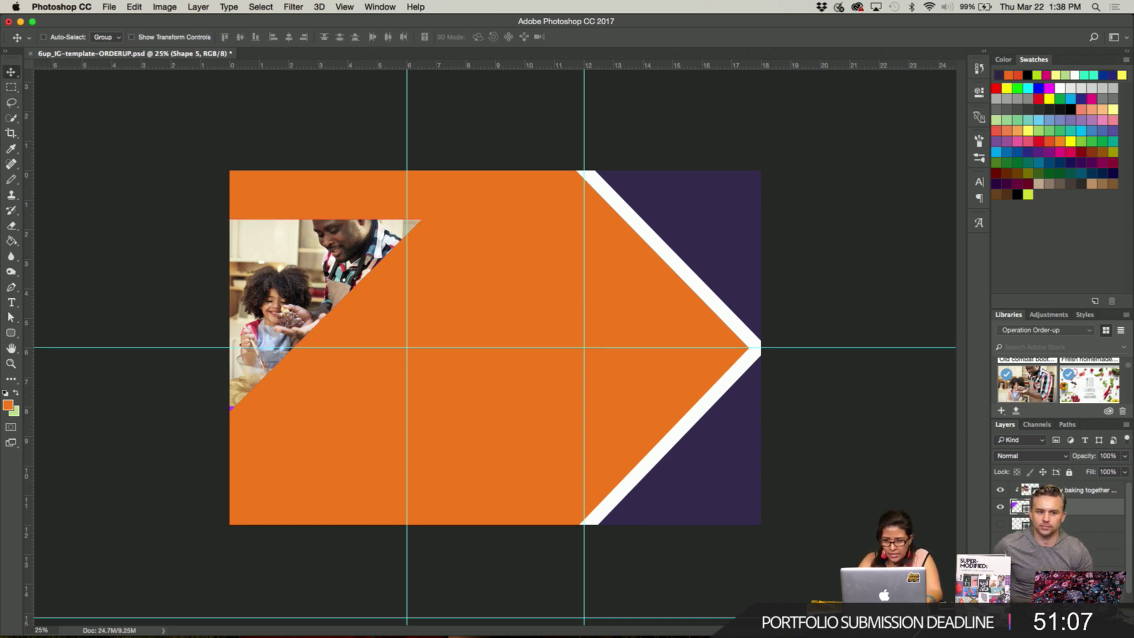
{"action": "left_click", "coordinate": [1073, 493]}
{"action": "key", "text": "shift+Down"}
{"action": "key", "text": "shift+Down"}
{"action": "key", "text": "shift+Down"}
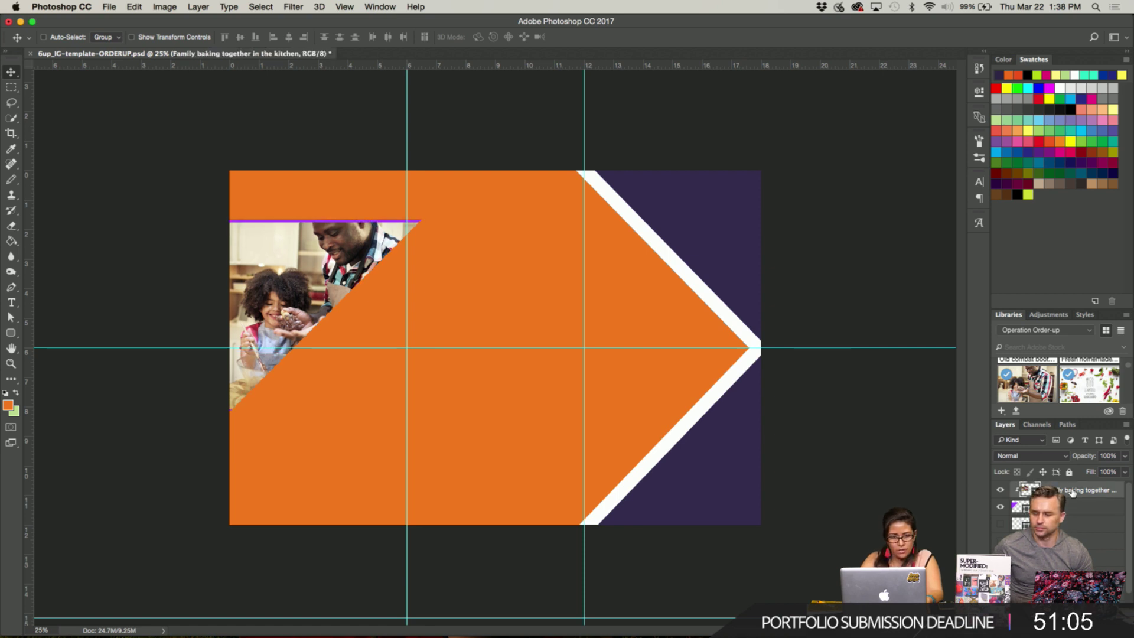
Nudge the family photo 30 px up and scale it to about 39.67% so it covers Shape 5.
{"action": "key", "text": "shift+Up"}
{"action": "key", "text": "shift+Up"}
{"action": "key", "text": "shift+Up"}
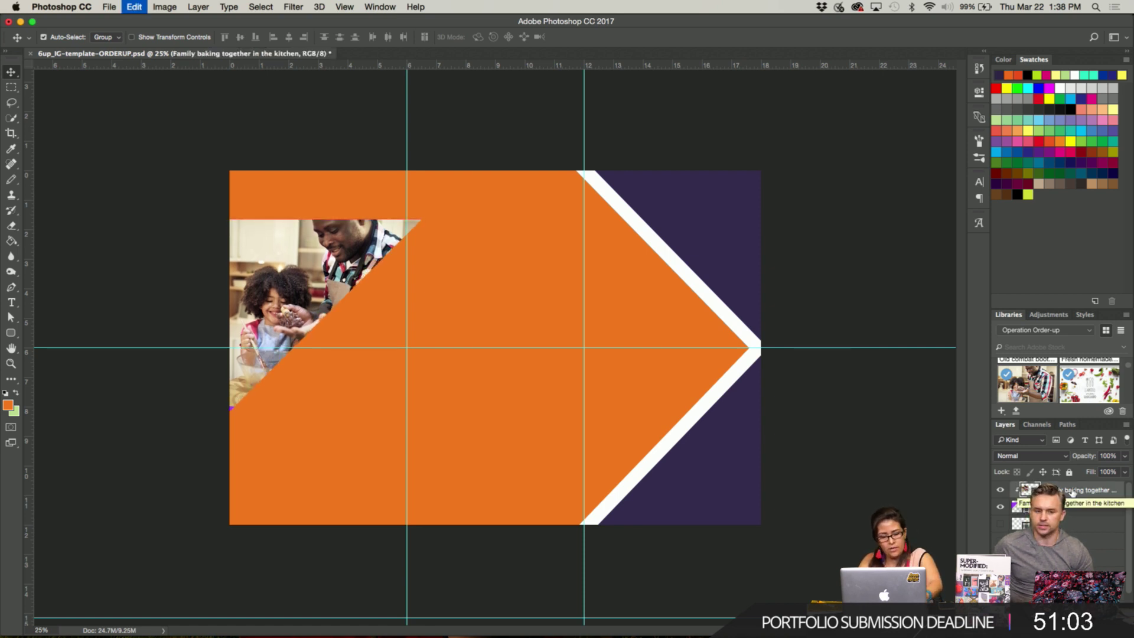
{"action": "key", "text": "super+t"}
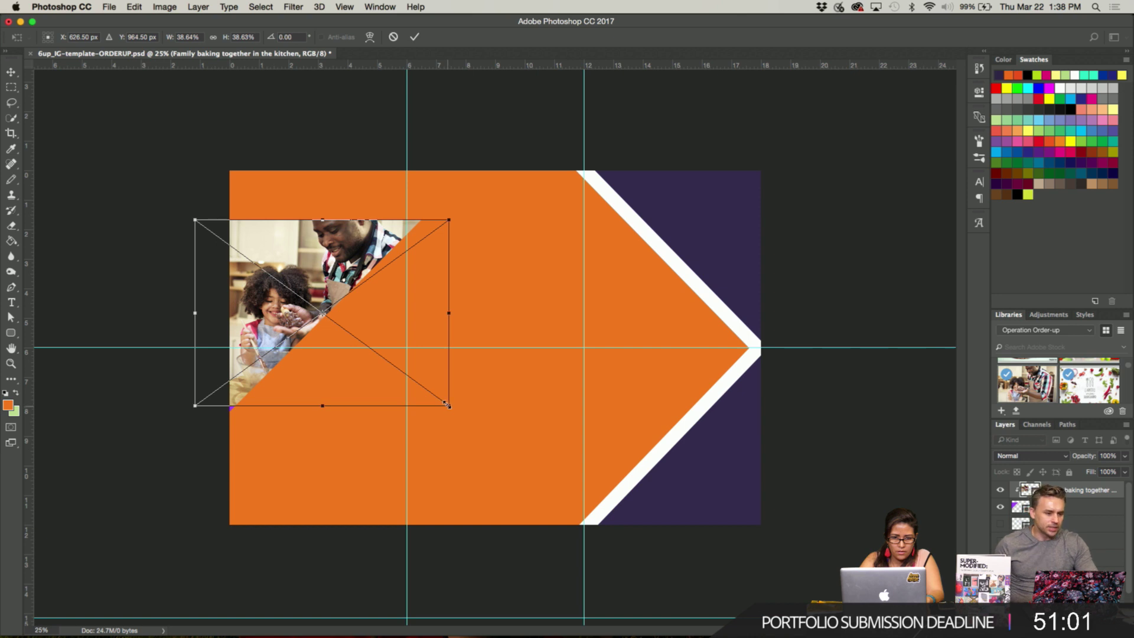
{"action": "left_click_drag", "start_coordinate": [448, 406], "coordinate": [455, 409]}
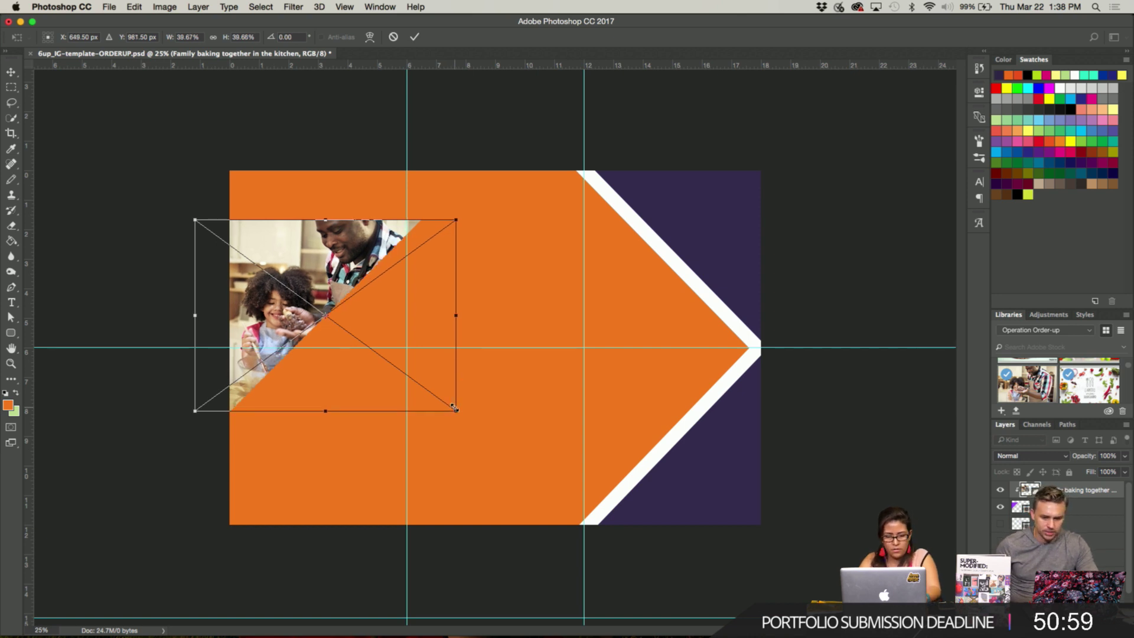
Shift the enlarged family photo 90 px left within Shape 5 and commit the transform.
{"action": "key", "text": "shift+Left"}
{"action": "key", "text": "shift+Left"}
{"action": "key", "text": "shift+Left"}
{"action": "key", "text": "shift+Left"}
{"action": "key", "text": "shift+Left"}
{"action": "key", "text": "shift+Left"}
{"action": "key", "text": "shift+Left"}
{"action": "key", "text": "shift+Left"}
{"action": "key", "text": "shift+Left"}
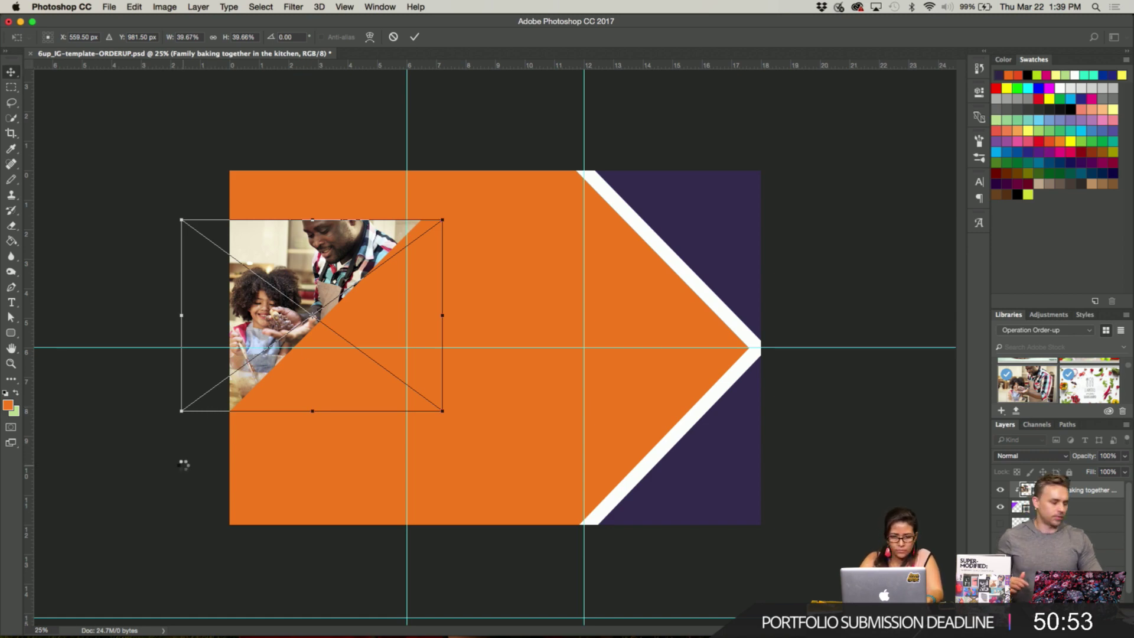
{"action": "key", "text": "Return"}
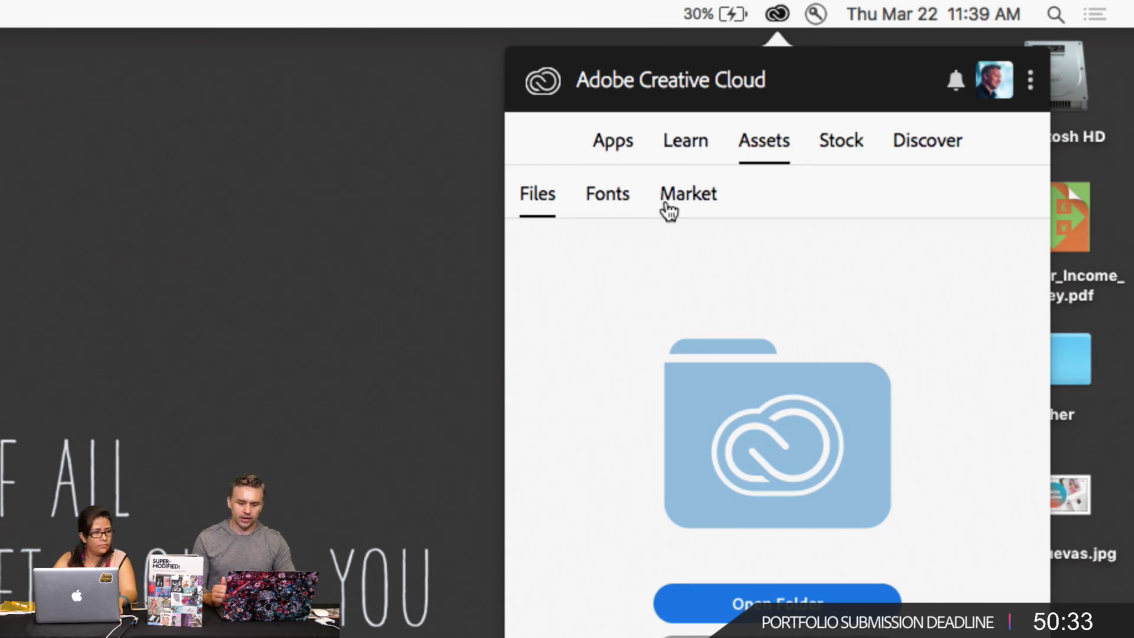
Switch to Adobe Creative Cloud, search the Market assets for "bees", and add the bee icon to My Library.
{"action": "left_click", "coordinate": [678, 204]}
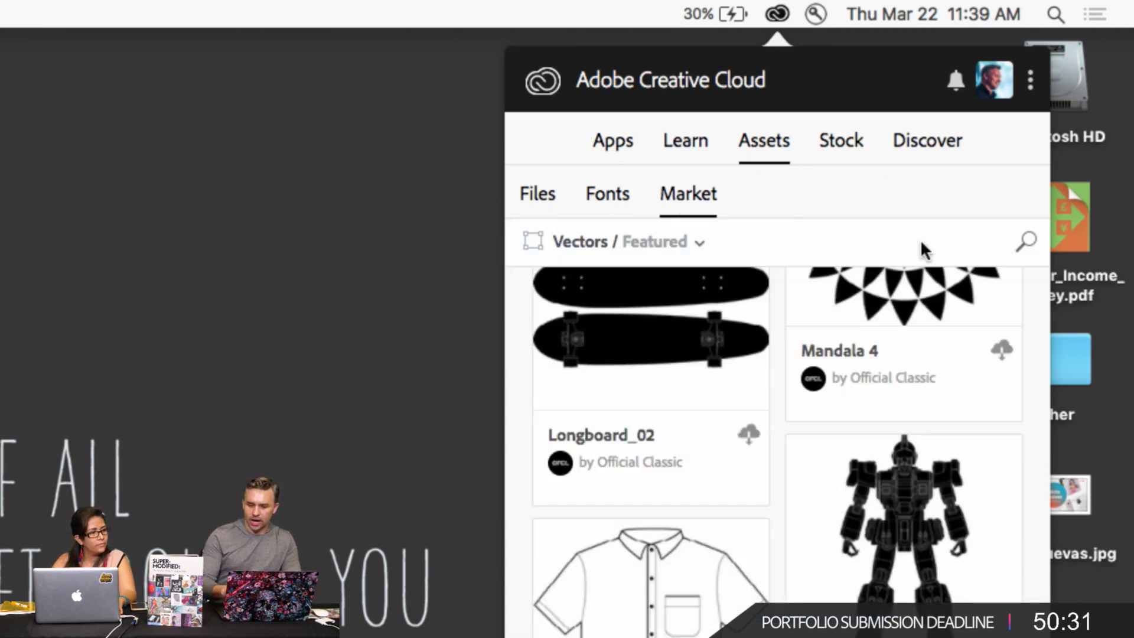
{"action": "left_click", "coordinate": [1013, 245]}
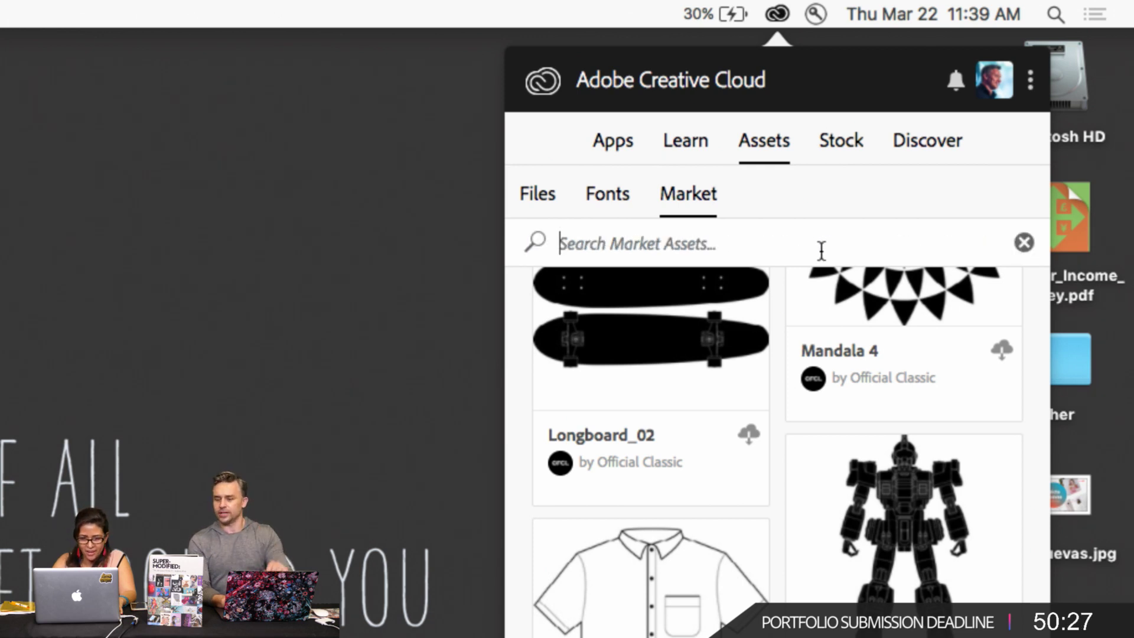
{"action": "type", "text": "bees"}
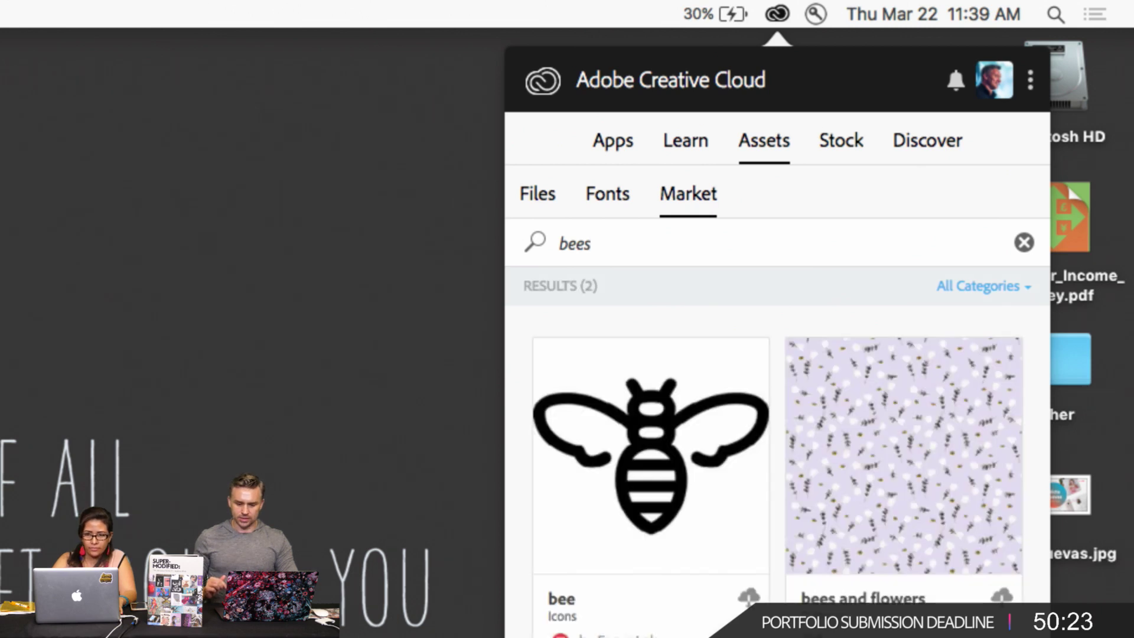
{"action": "left_click", "coordinate": [747, 598]}
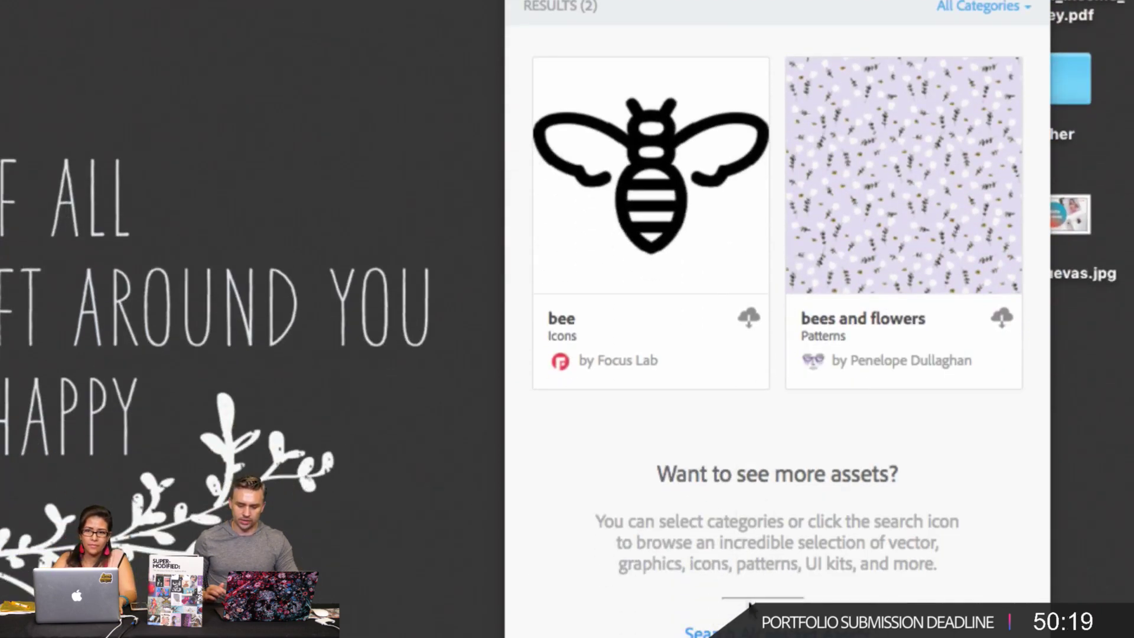
{"action": "left_click", "coordinate": [751, 606]}
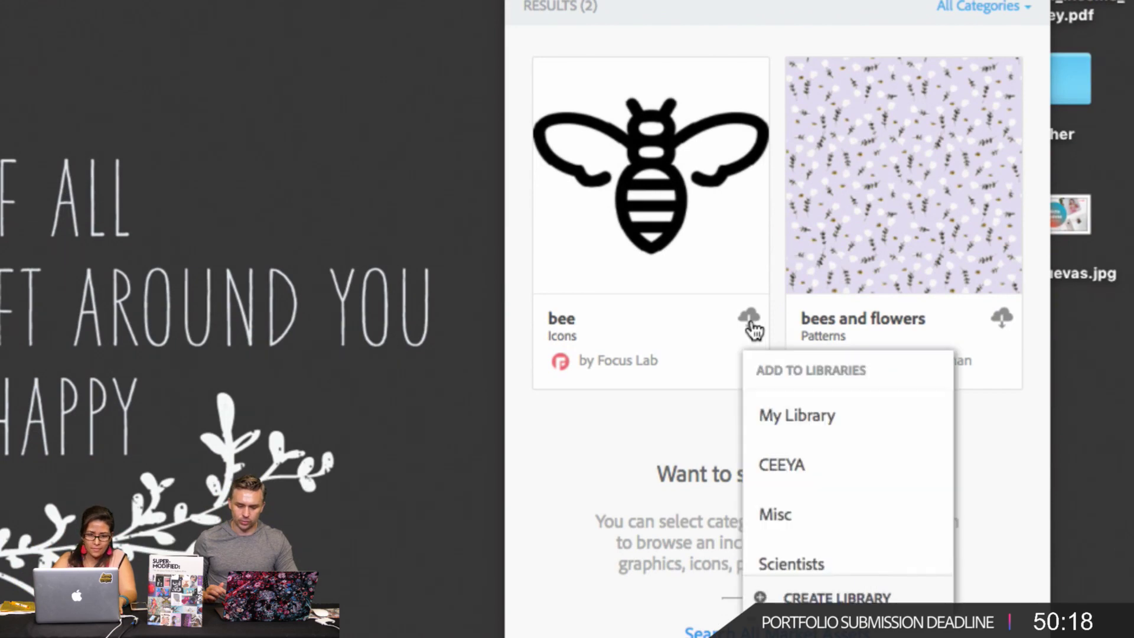
{"action": "left_click", "coordinate": [789, 417]}
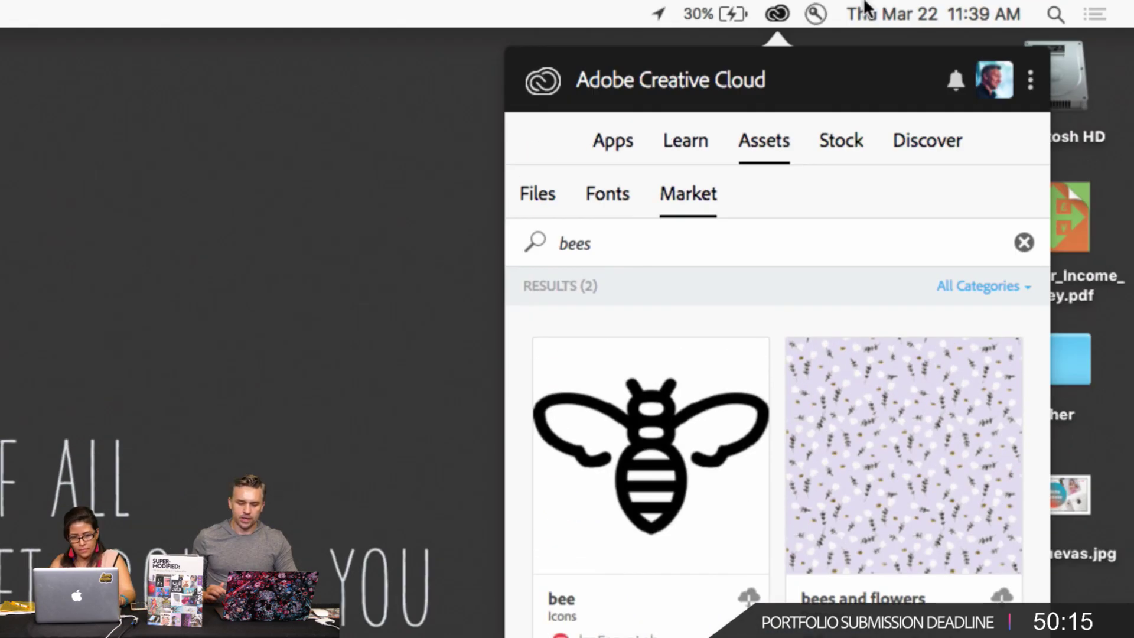
Open the synced Creative Cloud Files folder to look through its contents.
{"action": "left_click", "coordinate": [536, 201]}
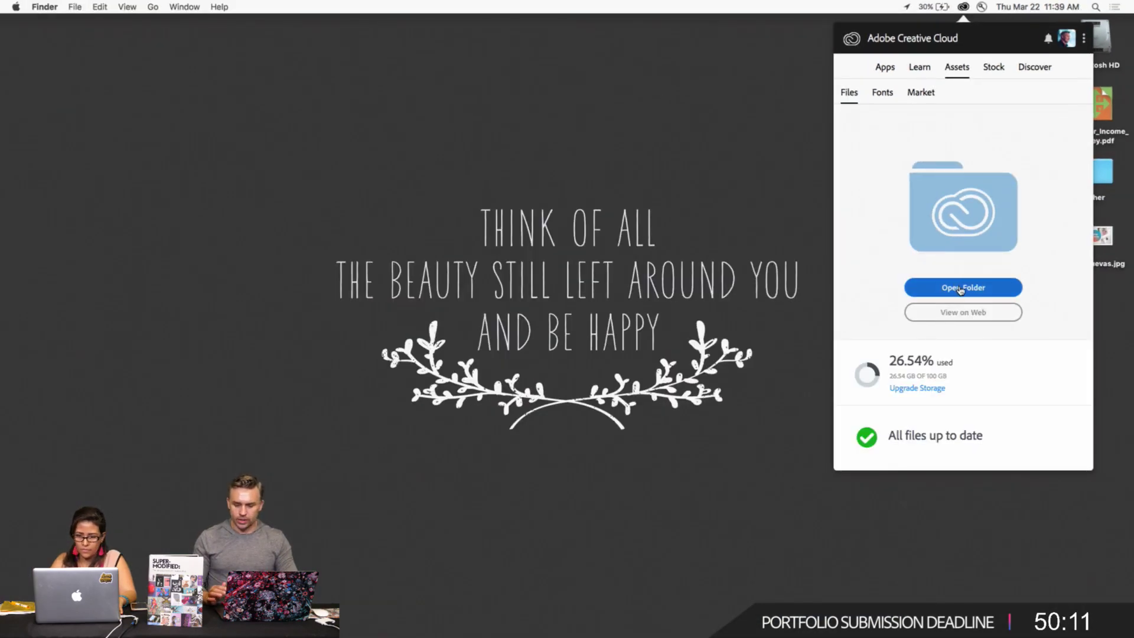
{"action": "left_click", "coordinate": [960, 287]}
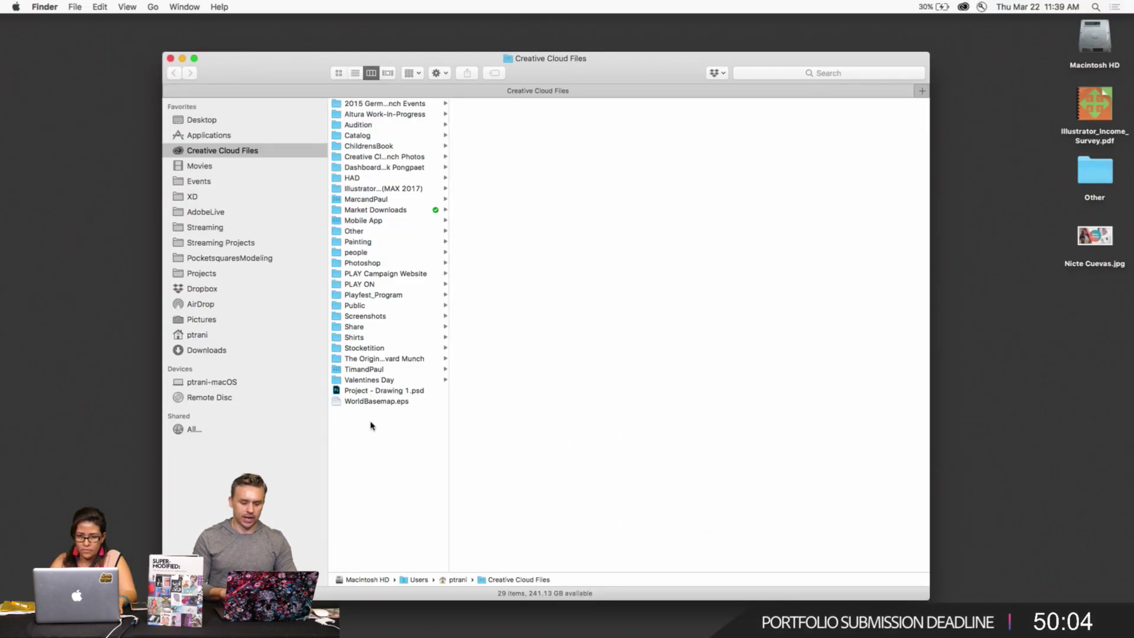
{"action": "left_click", "coordinate": [366, 392]}
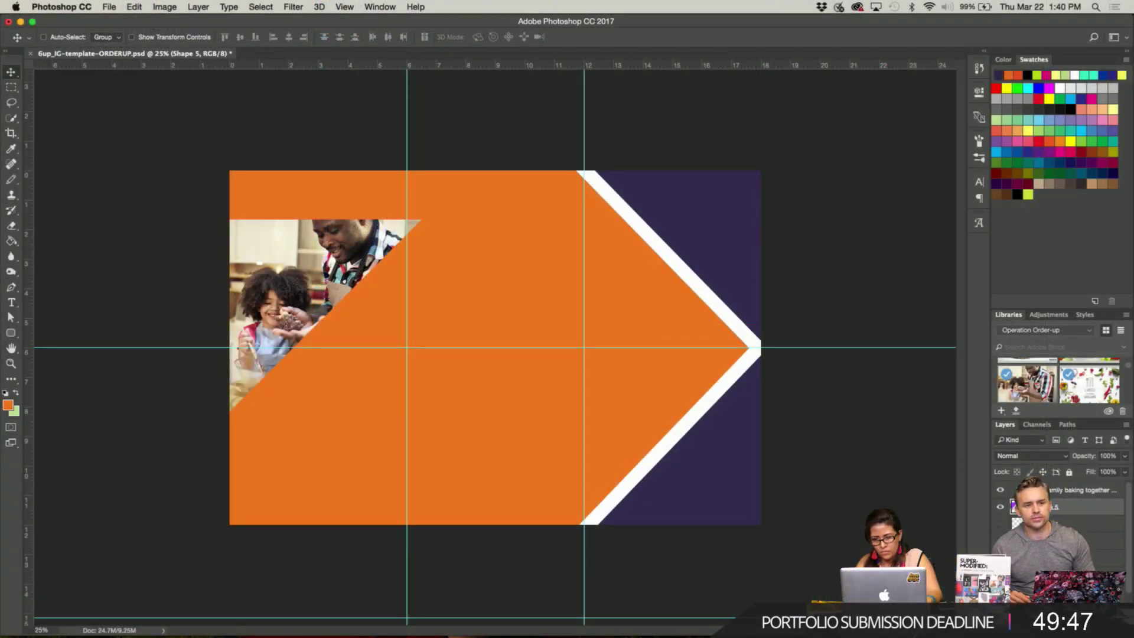
Return to the Photoshop template and duplicate the Shape 5 layer as "shape2".
{"action": "left_click_drag", "start_coordinate": [1015, 506], "coordinate": [880, 488]}
{"action": "key", "text": "Return"}
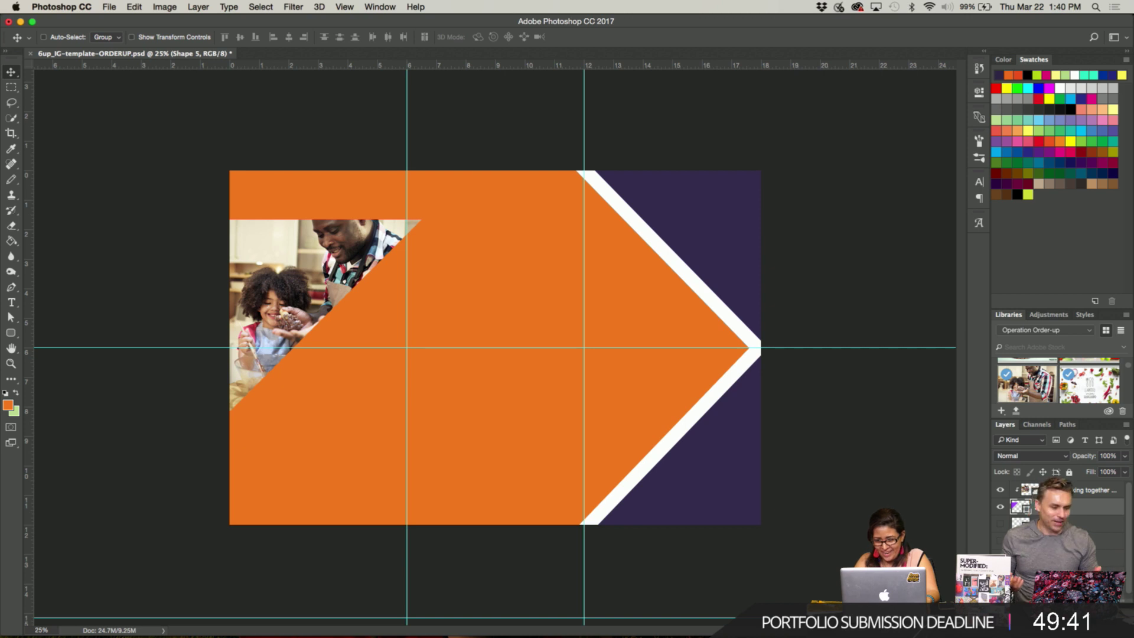
{"action": "key", "text": "alt+super+j"}
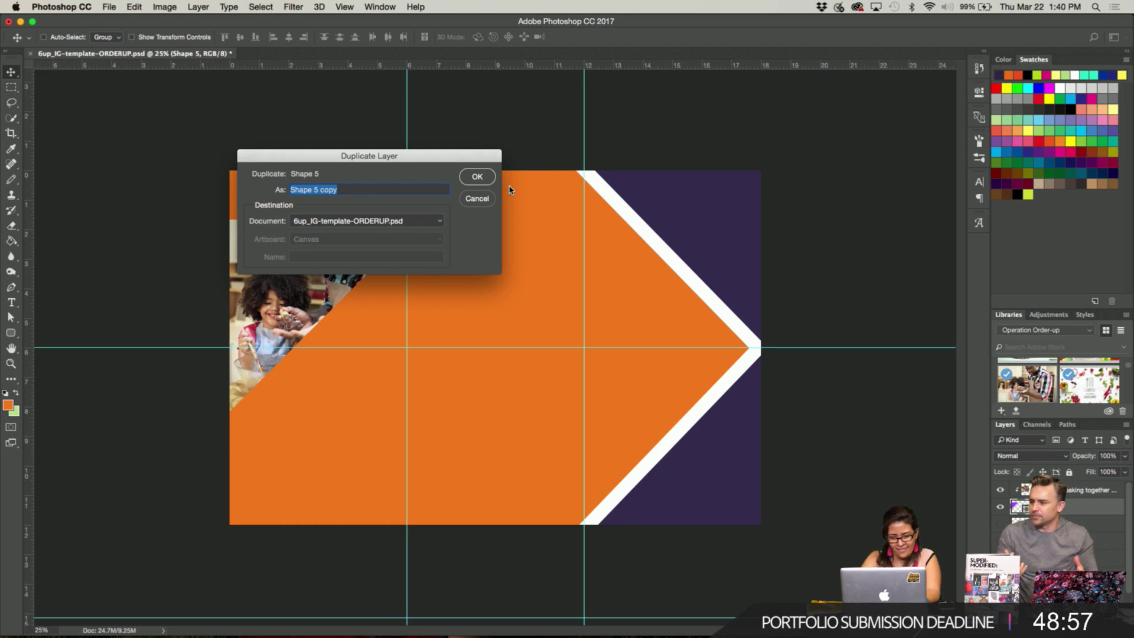
{"action": "type", "text": "shap"}
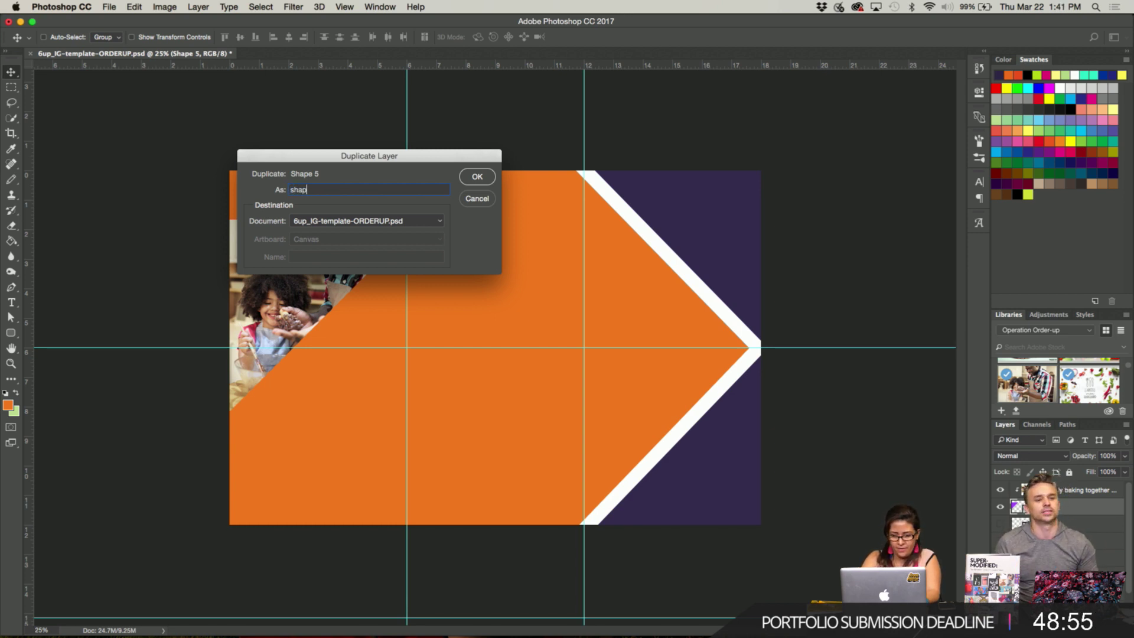
{"action": "type", "text": "e2"}
{"action": "key", "text": "Return"}
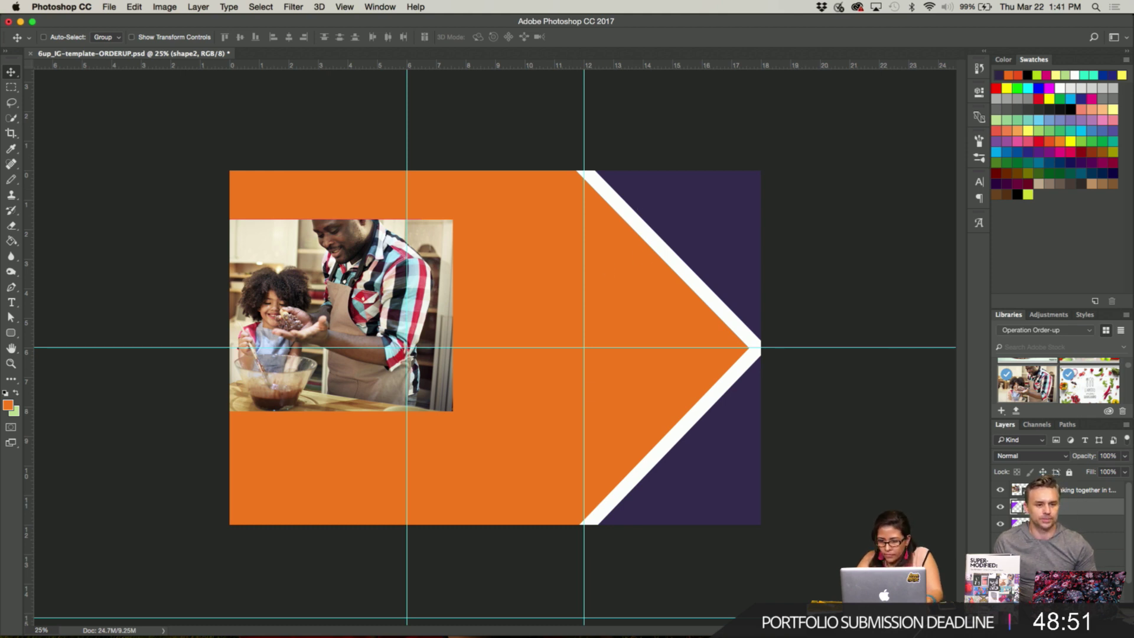
Move shape2 below Shape 5 in the layer stack and clip the family photo to Shape 5 again.
{"action": "left_click_drag", "start_coordinate": [1054, 507], "coordinate": [1054, 531]}
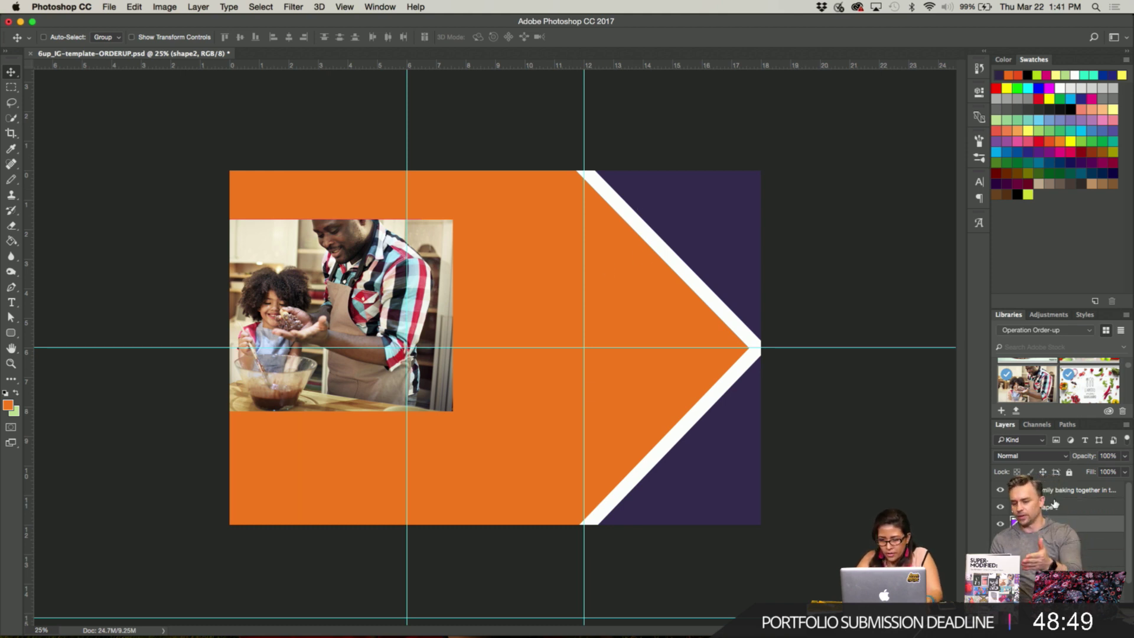
{"action": "left_click", "coordinate": [1055, 498], "text": "alt"}
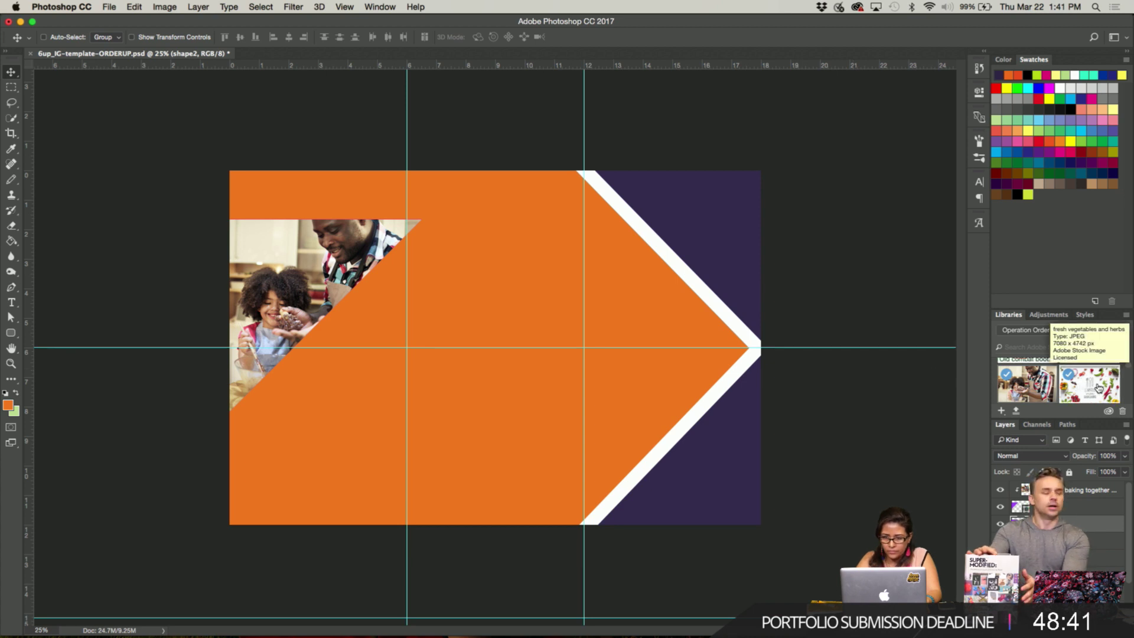
Place the fresh vegetables and herbs library photo and position and scale it to cover the whole canvas.
{"action": "left_click_drag", "start_coordinate": [1048, 396], "coordinate": [792, 411]}
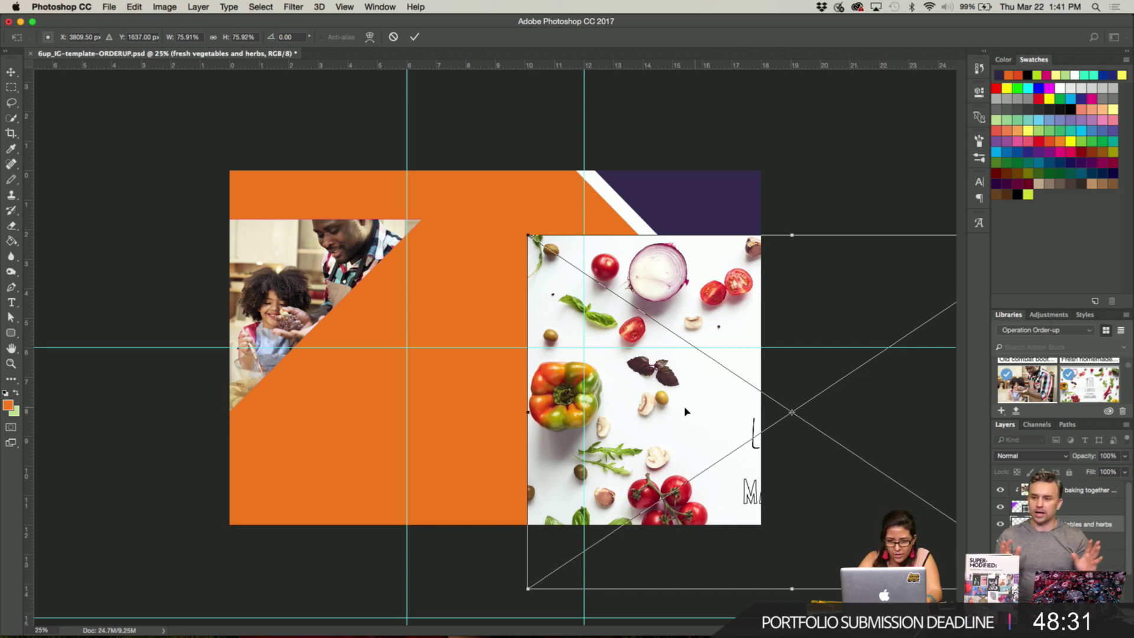
{"action": "left_click_drag", "start_coordinate": [793, 413], "coordinate": [432, 357]}
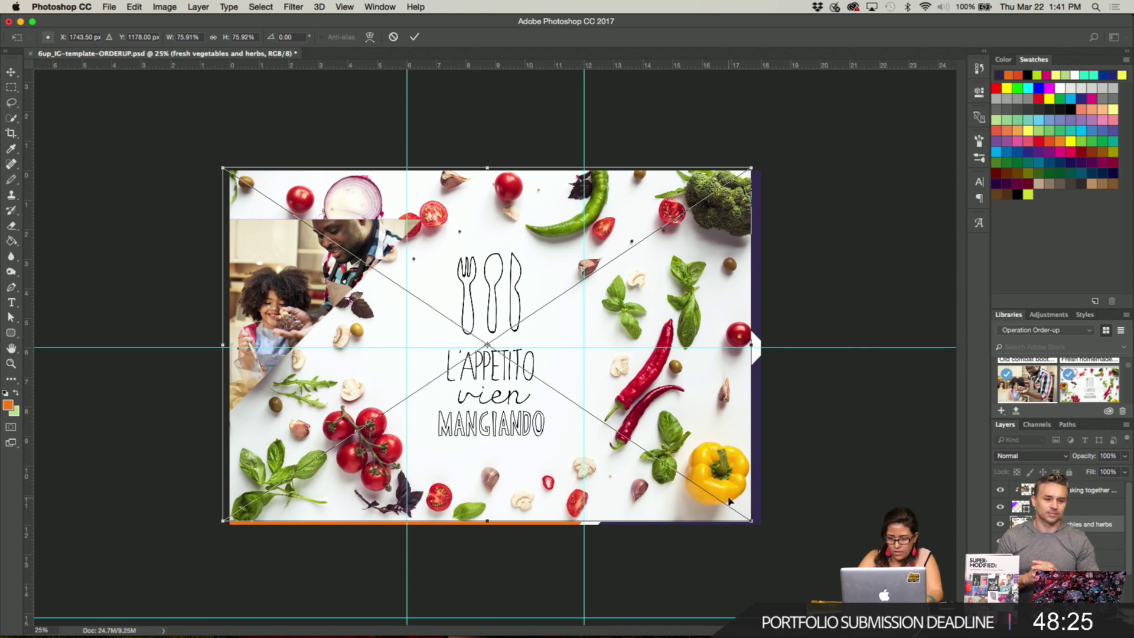
{"action": "key", "text": "shift+Right"}
{"action": "key", "text": "shift+Right"}
{"action": "key", "text": "shift+Down"}
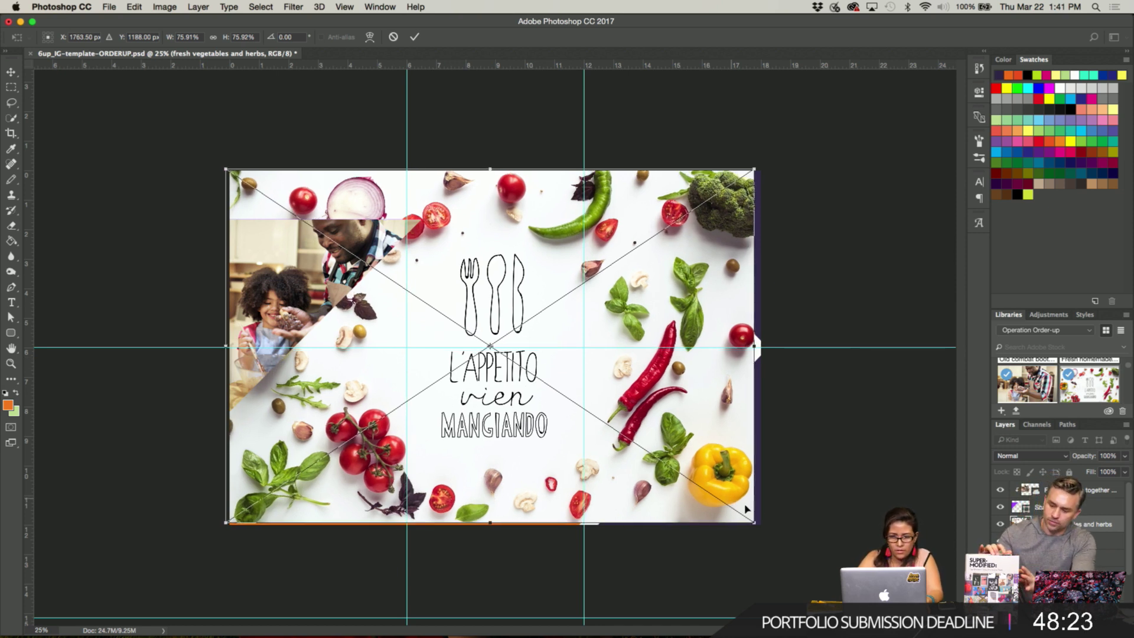
{"action": "left_click_drag", "start_coordinate": [758, 527], "coordinate": [763, 529]}
{"action": "key", "text": "Return"}
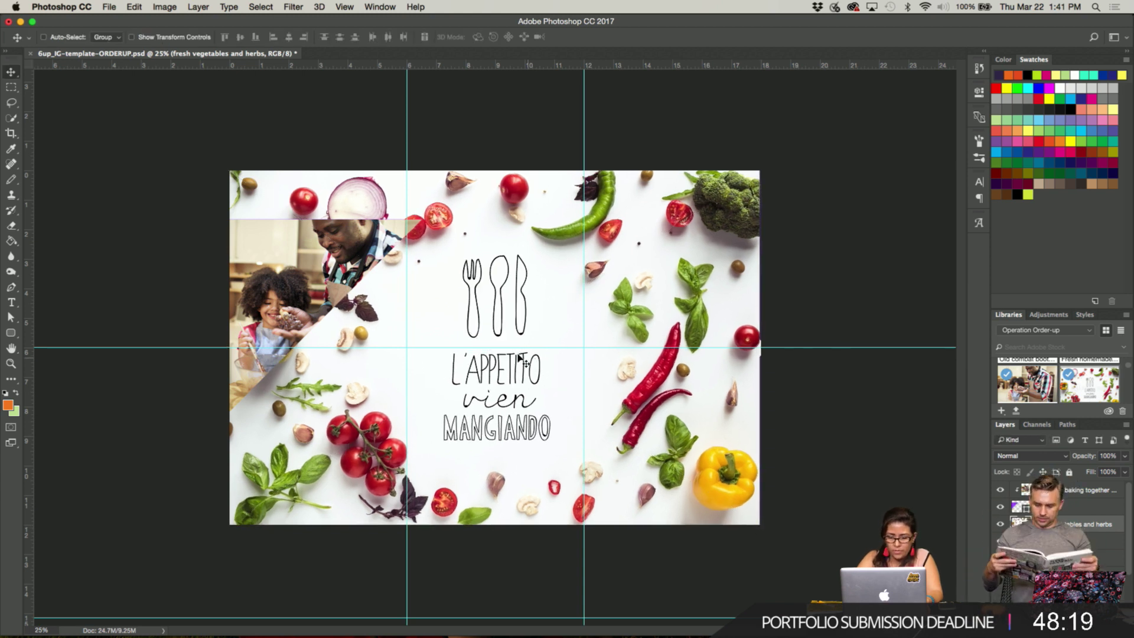
Sample white from the vegetable photo's background and rasterize the fresh vegetables and herbs layer.
{"action": "key", "text": "e"}
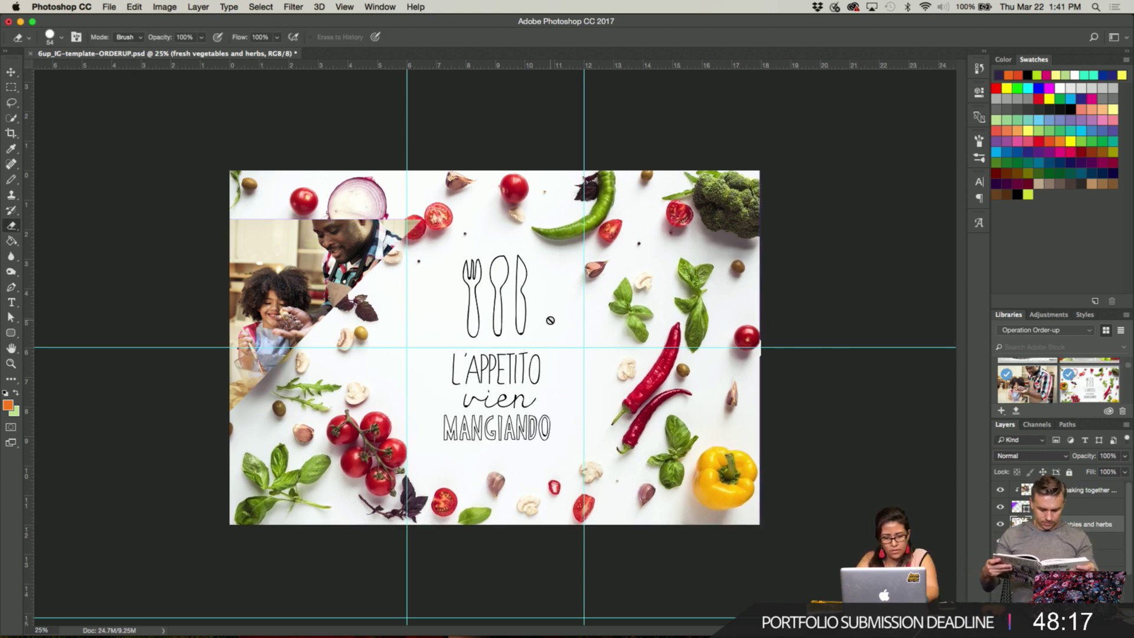
{"action": "key", "text": "i"}
{"action": "key", "text": "b"}
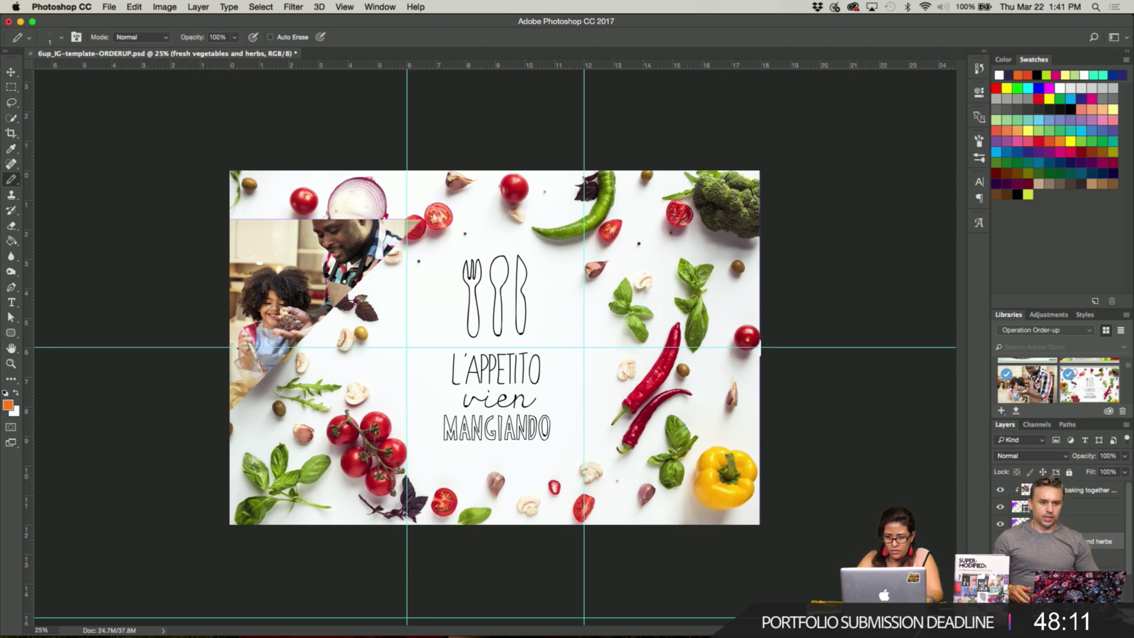
{"action": "right_click", "coordinate": [1049, 541]}
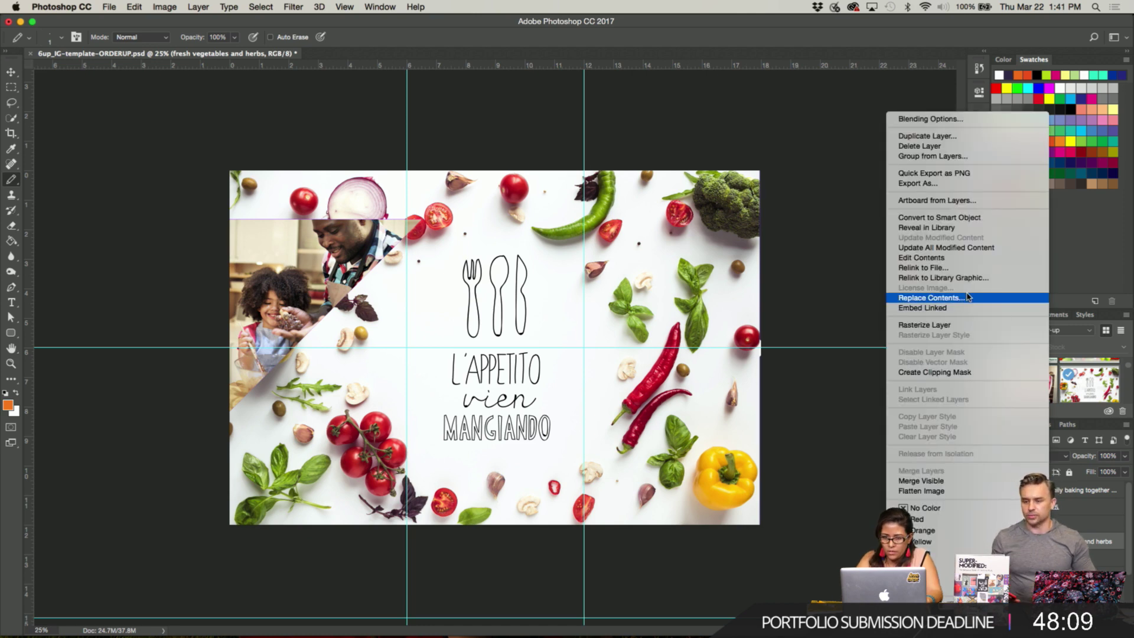
{"action": "left_click", "coordinate": [945, 325]}
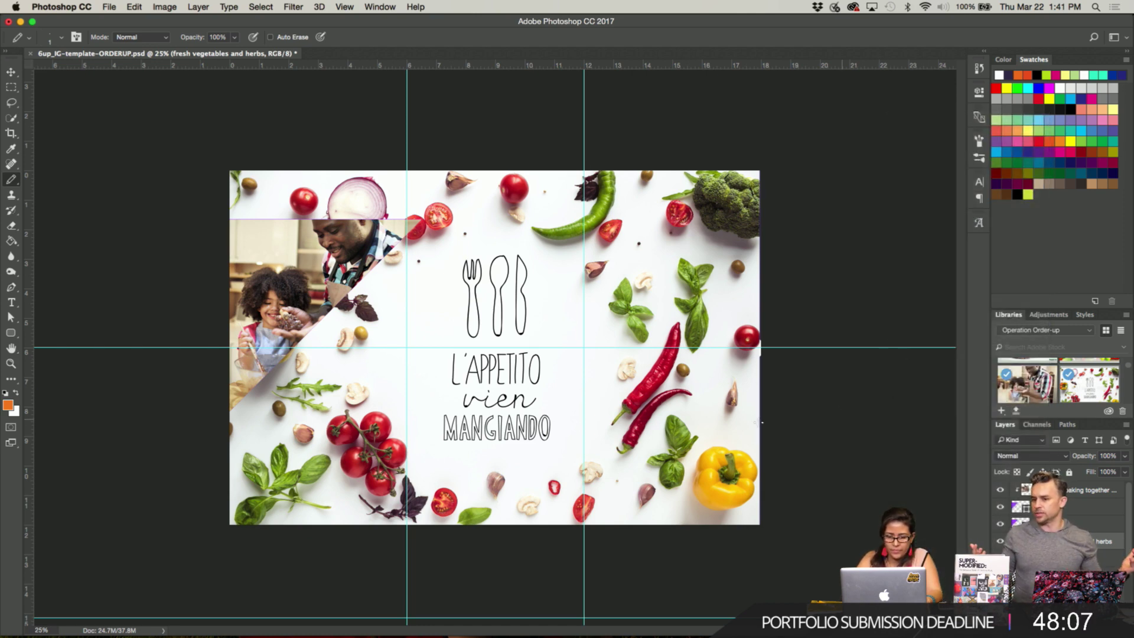
Activate the Pencil tool and set its tip size to 114 px for painting over the photo's central lettering.
{"action": "key", "text": "i"}
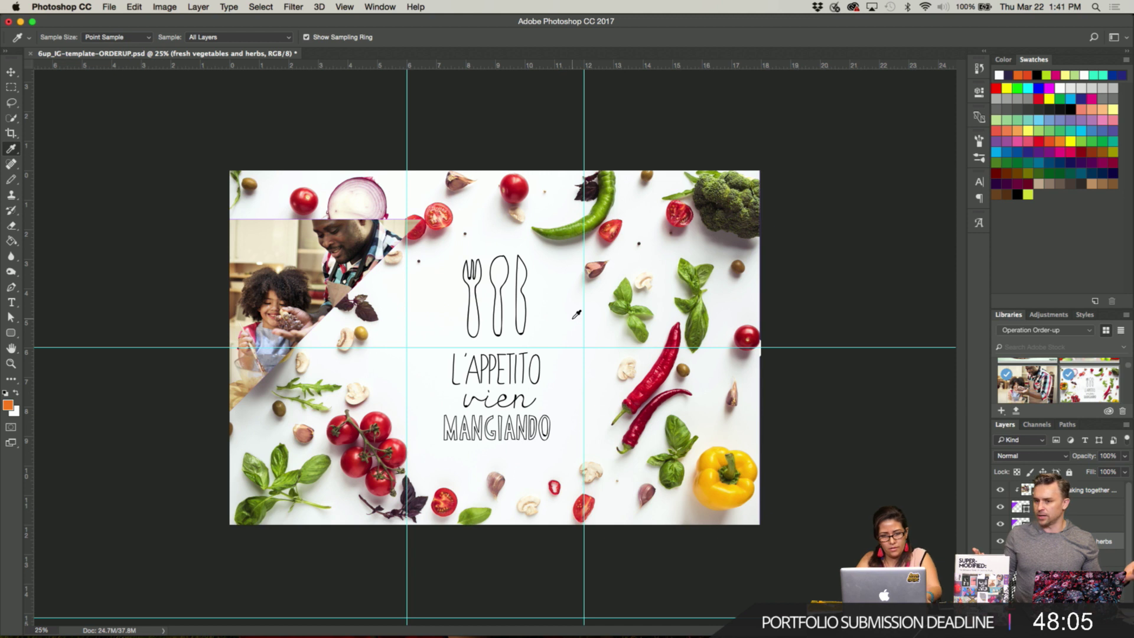
{"action": "key", "text": "v"}
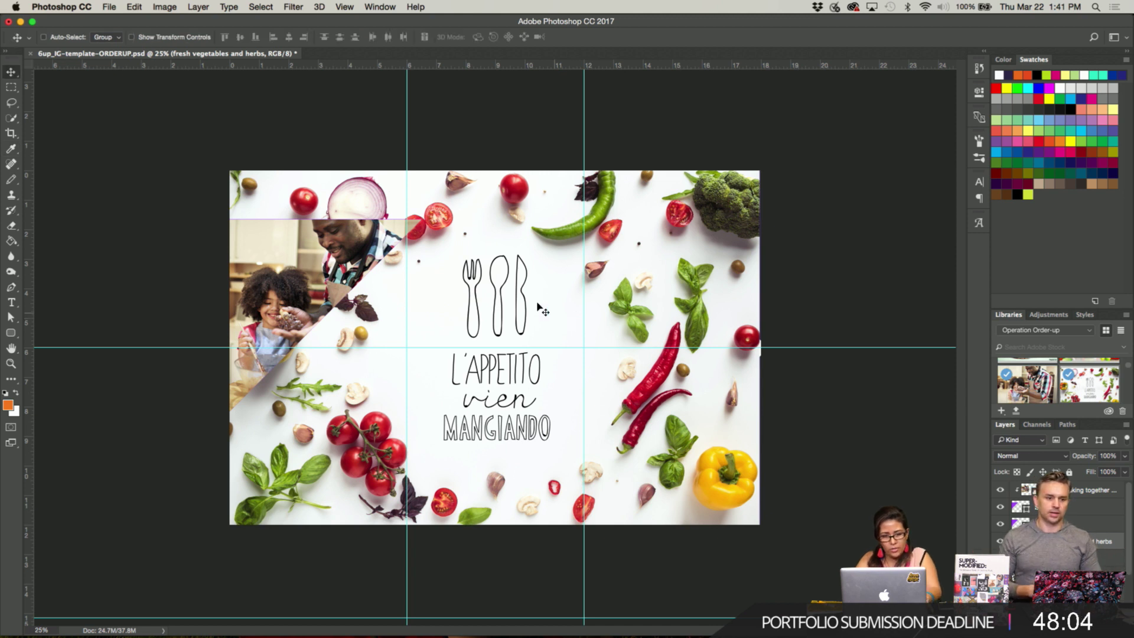
{"action": "left_click", "coordinate": [11, 333]}
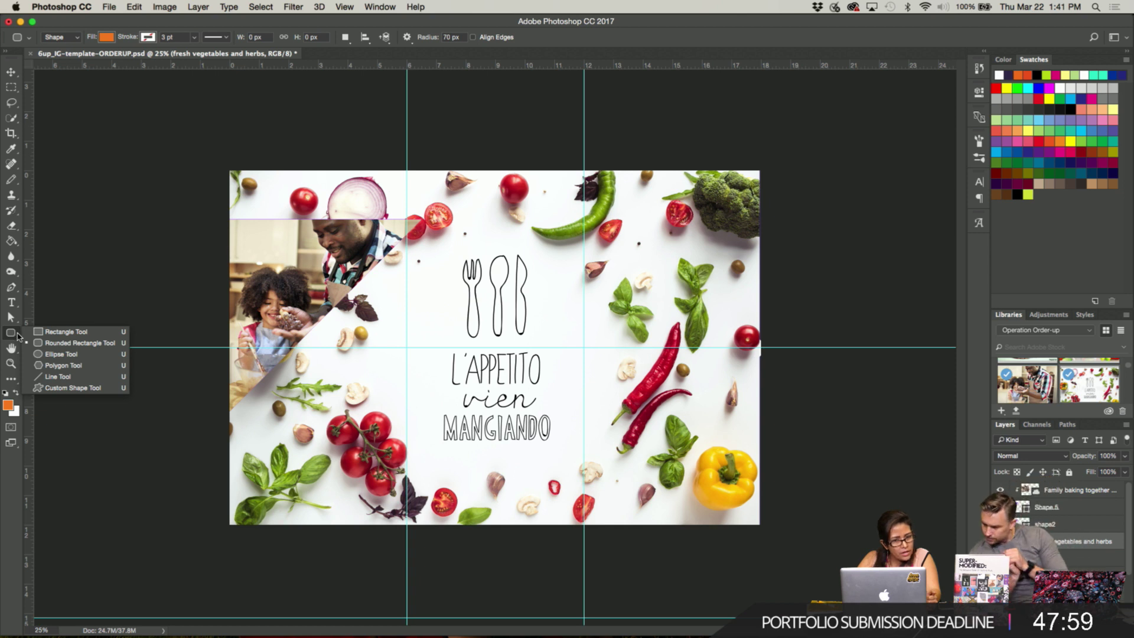
{"action": "left_click", "coordinate": [11, 177]}
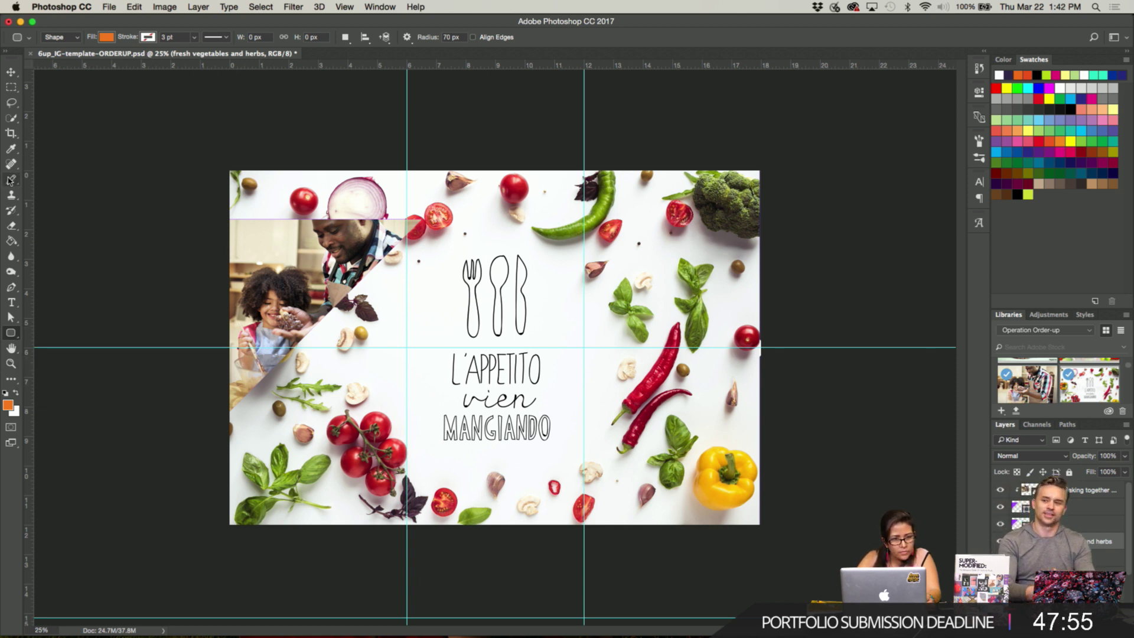
{"action": "key", "text": "b"}
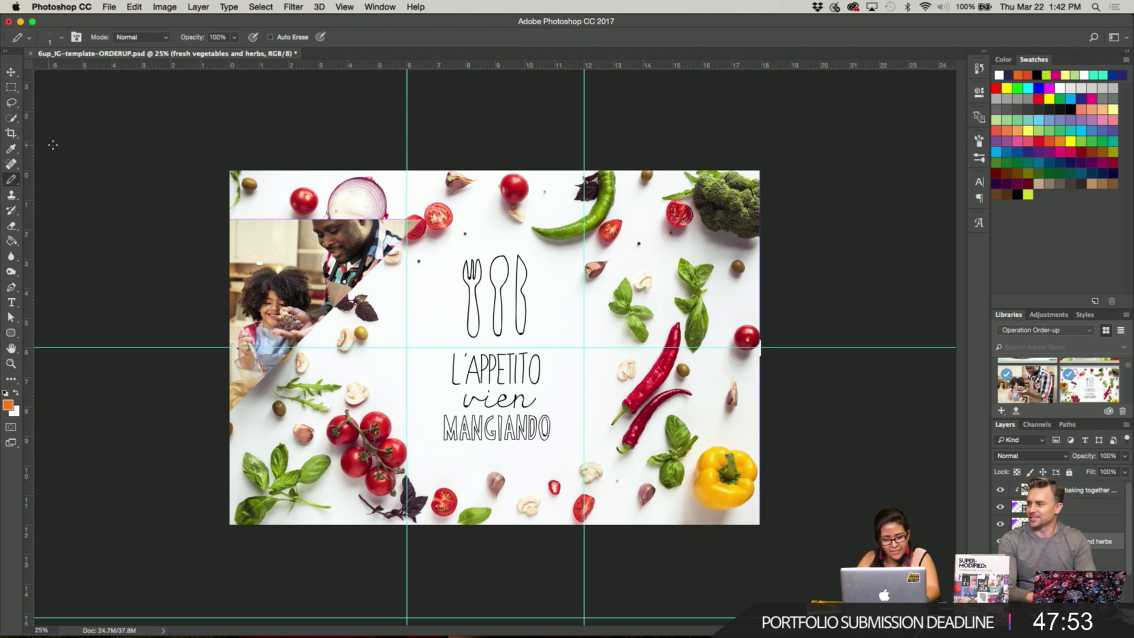
{"action": "right_click", "coordinate": [416, 320]}
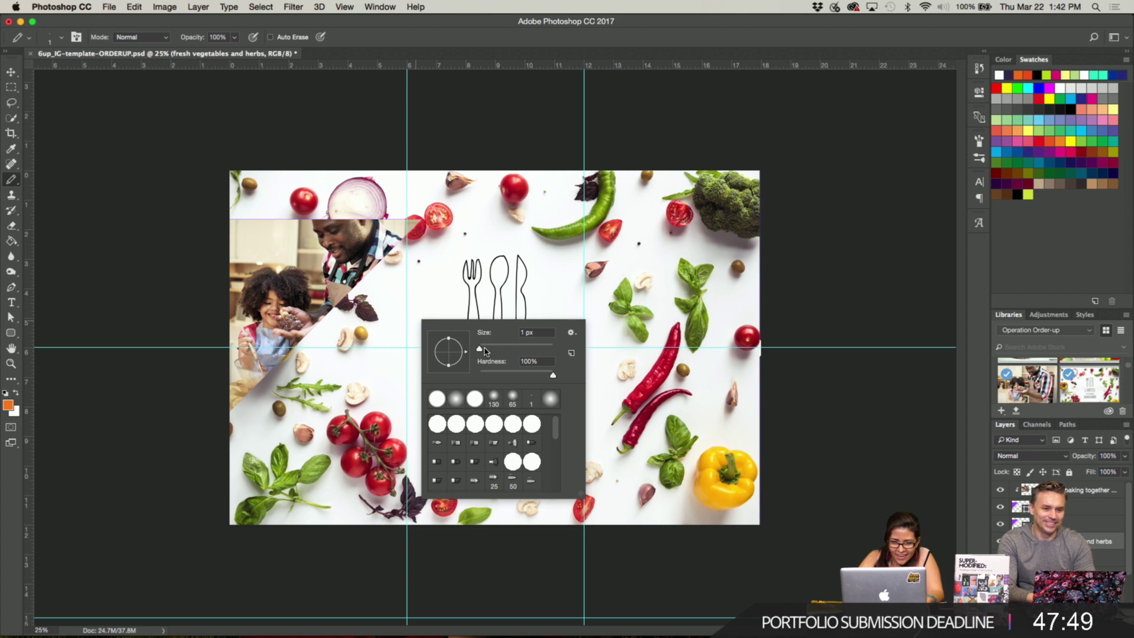
{"action": "key", "text": "Return"}
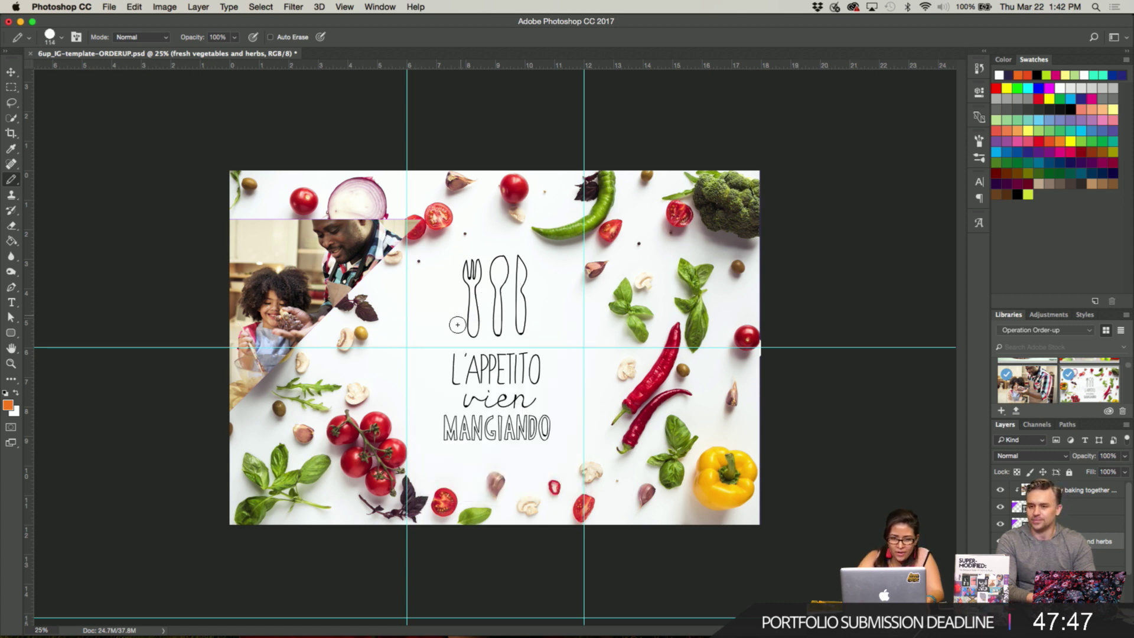
Paint over the cutlery drawings and Italian lettering in the vegetable photo's centre with the sampled white, using the Pencil tool.
{"action": "left_click_drag", "start_coordinate": [511, 282], "coordinate": [502, 335]}
{"action": "key", "text": "super+z"}
{"action": "key", "text": "x"}
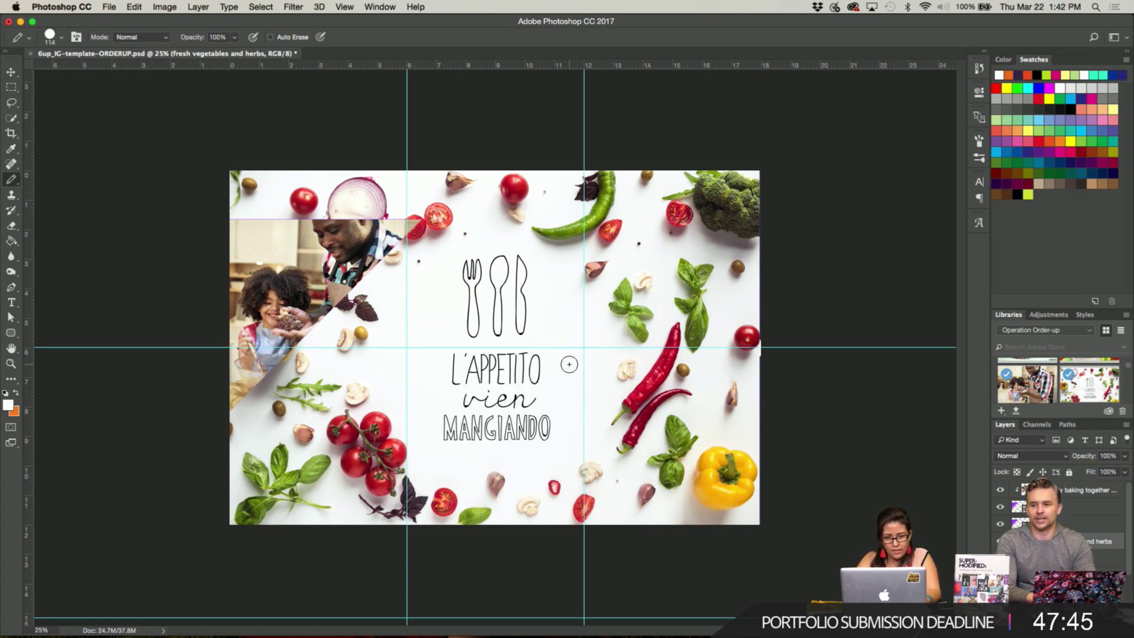
{"action": "mouse_move", "coordinate": [564, 362]}
{"action": "left_mouse_down"}
{"action": "mouse_move", "coordinate": [481, 360]}
{"action": "mouse_move", "coordinate": [501, 379]}
{"action": "mouse_move", "coordinate": [457, 363]}
{"action": "mouse_move", "coordinate": [494, 362]}
{"action": "mouse_move", "coordinate": [460, 381]}
{"action": "mouse_move", "coordinate": [547, 363]}
{"action": "mouse_move", "coordinate": [512, 364]}
{"action": "mouse_move", "coordinate": [522, 398]}
{"action": "mouse_move", "coordinate": [512, 390]}
{"action": "mouse_move", "coordinate": [453, 405]}
{"action": "mouse_move", "coordinate": [473, 419]}
{"action": "mouse_move", "coordinate": [443, 423]}
{"action": "mouse_move", "coordinate": [476, 422]}
{"action": "mouse_move", "coordinate": [444, 431]}
{"action": "mouse_move", "coordinate": [463, 439]}
{"action": "mouse_move", "coordinate": [506, 438]}
{"action": "mouse_move", "coordinate": [521, 404]}
{"action": "mouse_move", "coordinate": [491, 428]}
{"action": "mouse_move", "coordinate": [519, 436]}
{"action": "mouse_move", "coordinate": [482, 418]}
{"action": "mouse_move", "coordinate": [504, 421]}
{"action": "mouse_move", "coordinate": [533, 391]}
{"action": "mouse_move", "coordinate": [527, 438]}
{"action": "mouse_move", "coordinate": [555, 420]}
{"action": "left_mouse_up"}
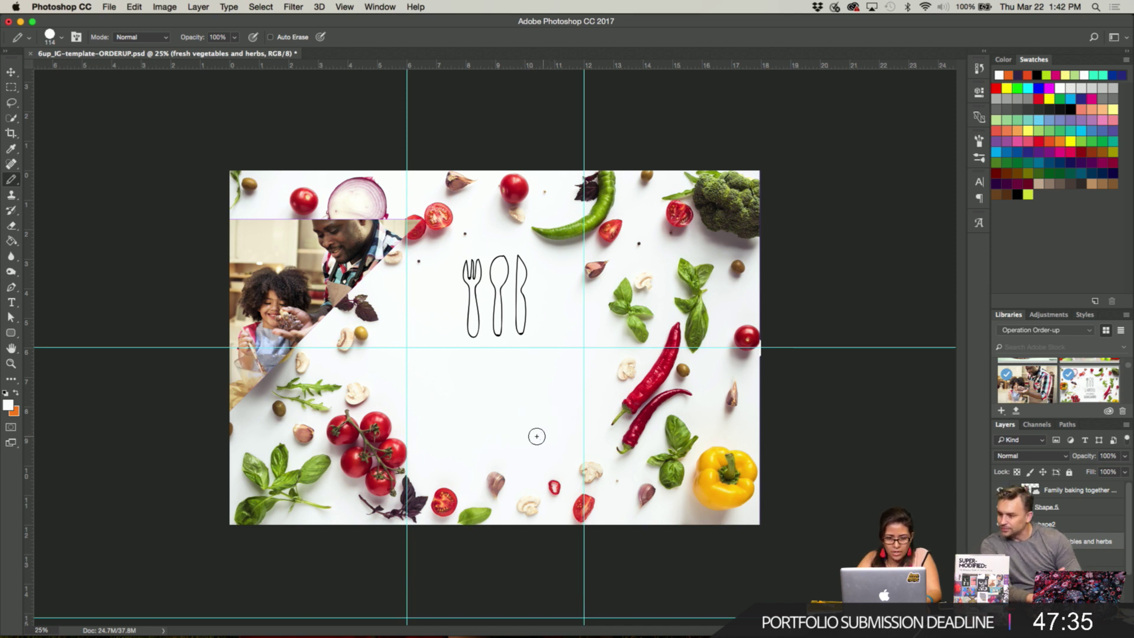
{"action": "mouse_move", "coordinate": [527, 270]}
{"action": "left_mouse_down"}
{"action": "mouse_move", "coordinate": [524, 337]}
{"action": "mouse_move", "coordinate": [500, 278]}
{"action": "mouse_move", "coordinate": [506, 259]}
{"action": "mouse_move", "coordinate": [470, 283]}
{"action": "mouse_move", "coordinate": [472, 339]}
{"action": "left_mouse_up"}
{"action": "left_click_drag", "start_coordinate": [478, 264], "coordinate": [473, 283]}
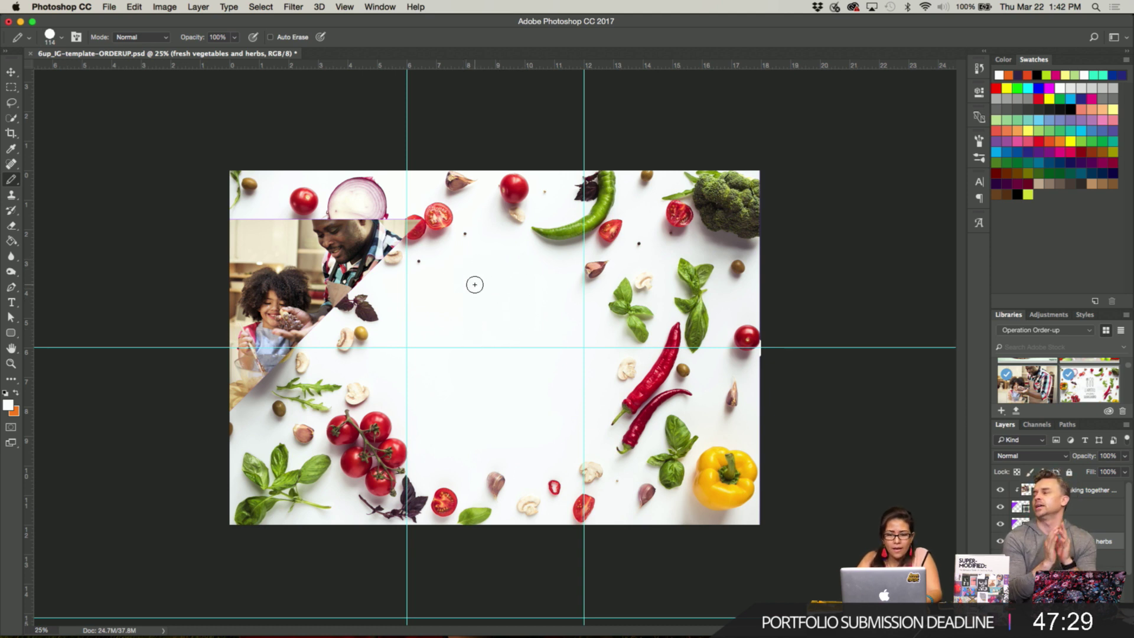
Activate the Move tool and select the fresh vegetables and herbs layer below shape2.
{"action": "key", "text": "v"}
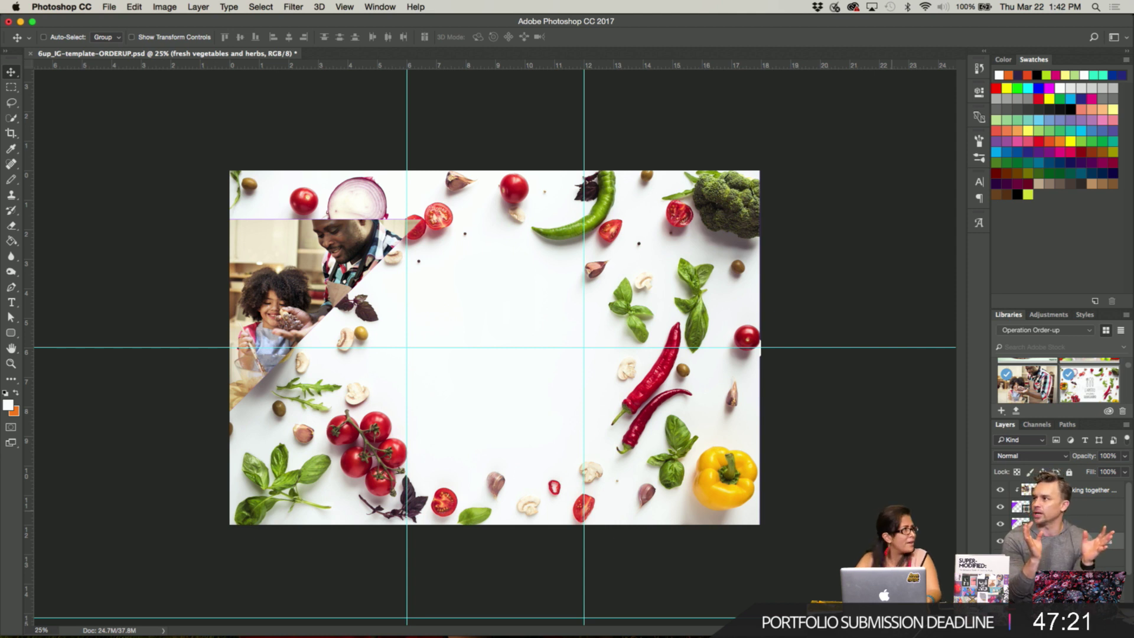
{"action": "left_click", "coordinate": [1051, 524]}
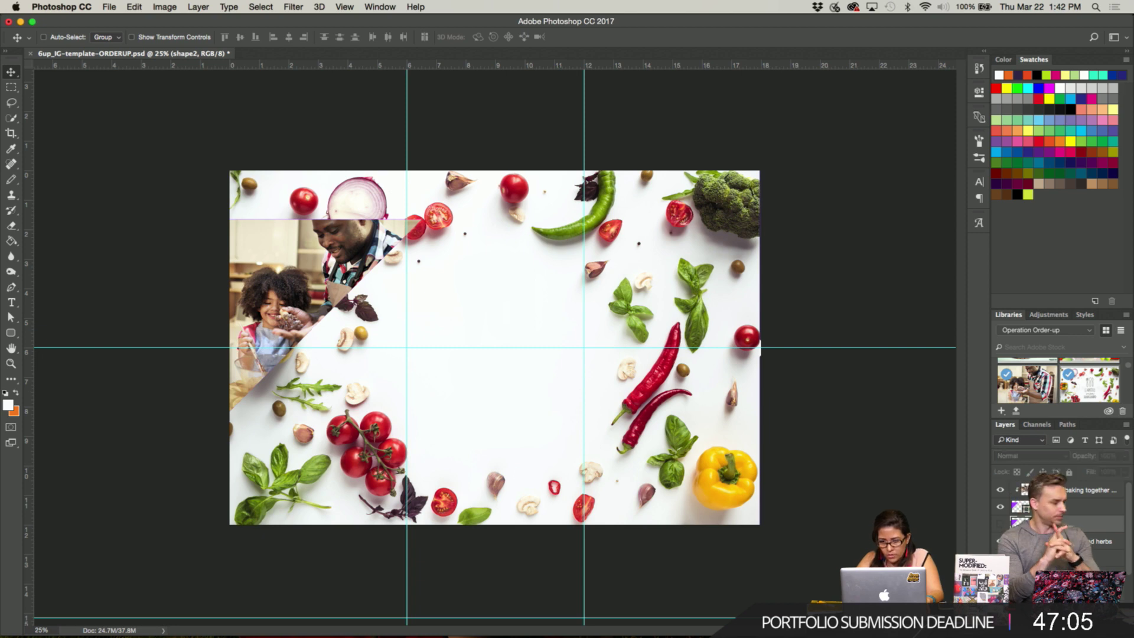
{"action": "left_click", "coordinate": [1076, 541]}
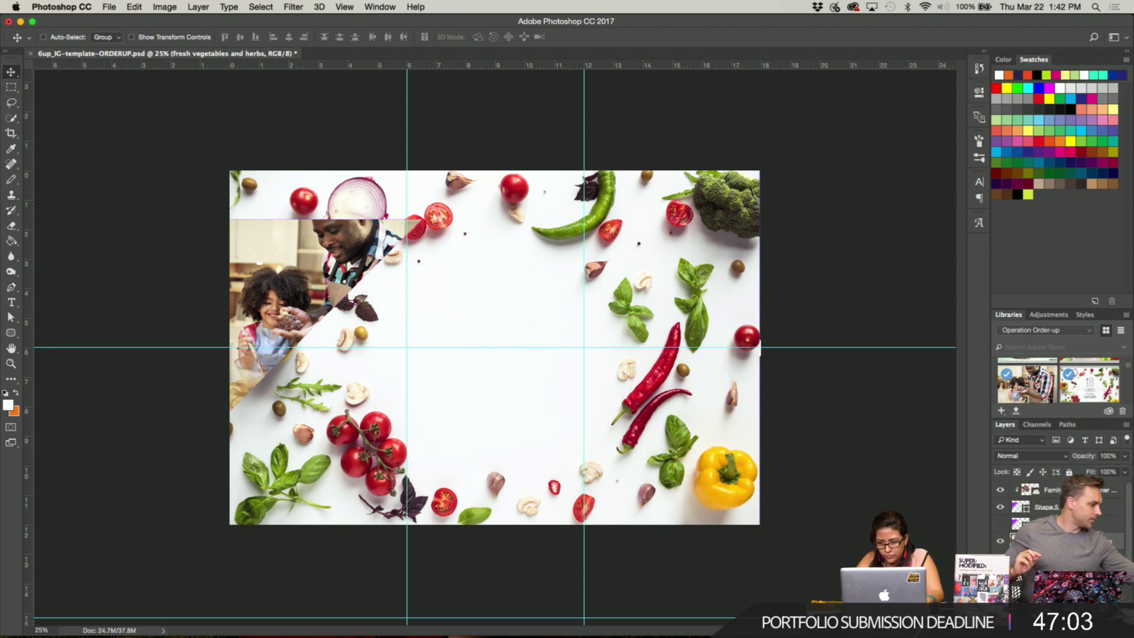
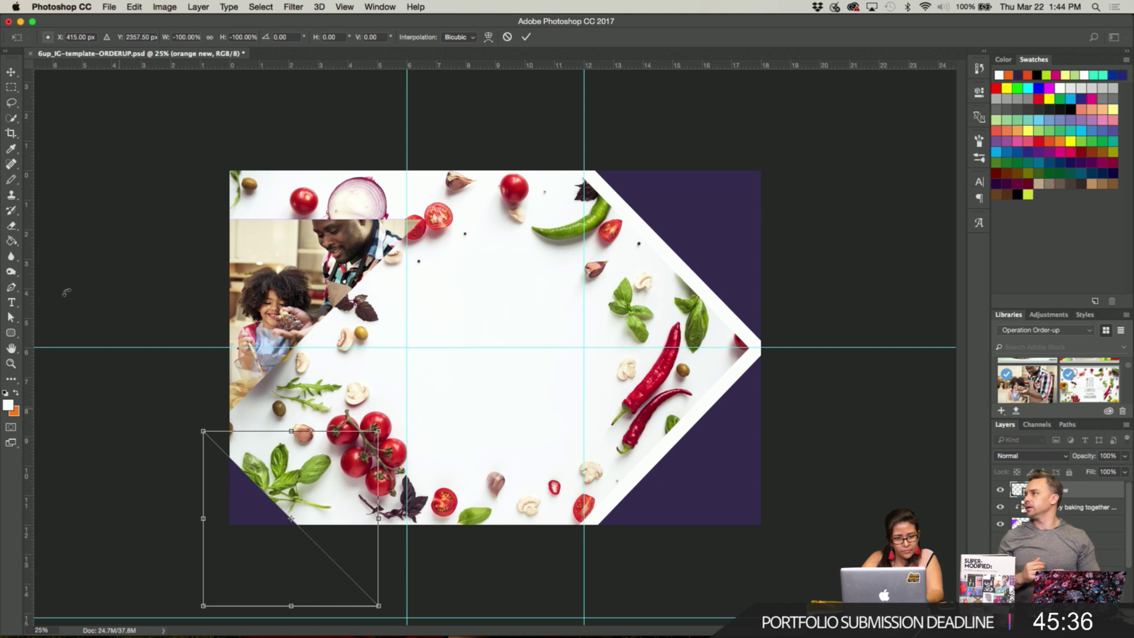
Apply the pending transformation to the orange new triangle and fill the shape with the recently used orange.
{"action": "left_click", "coordinate": [10, 333]}
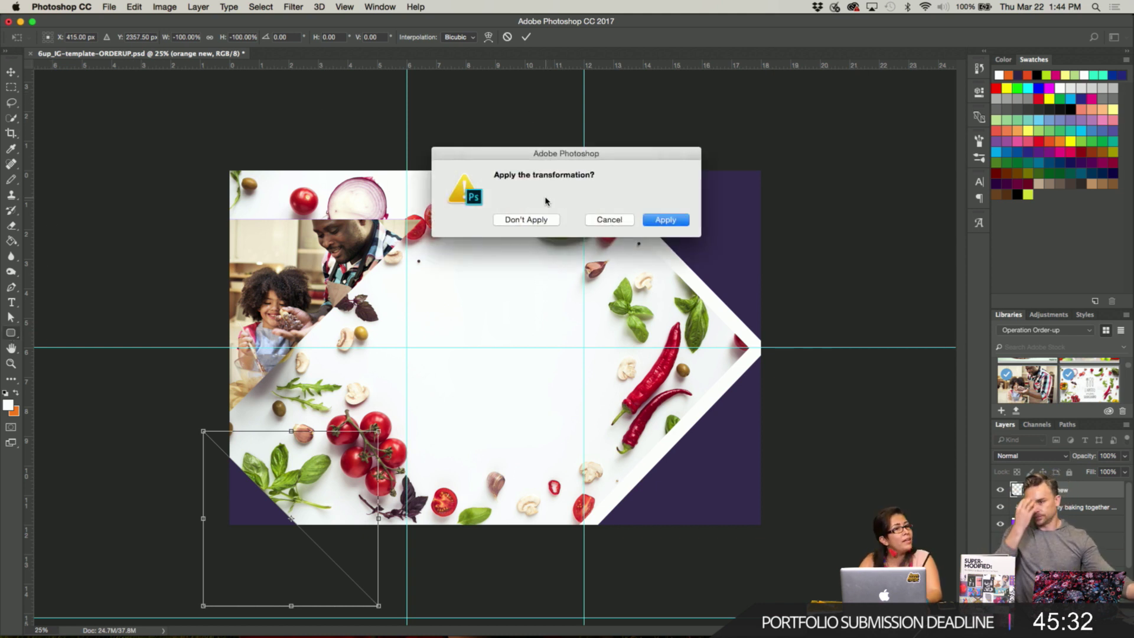
{"action": "left_click", "coordinate": [618, 221]}
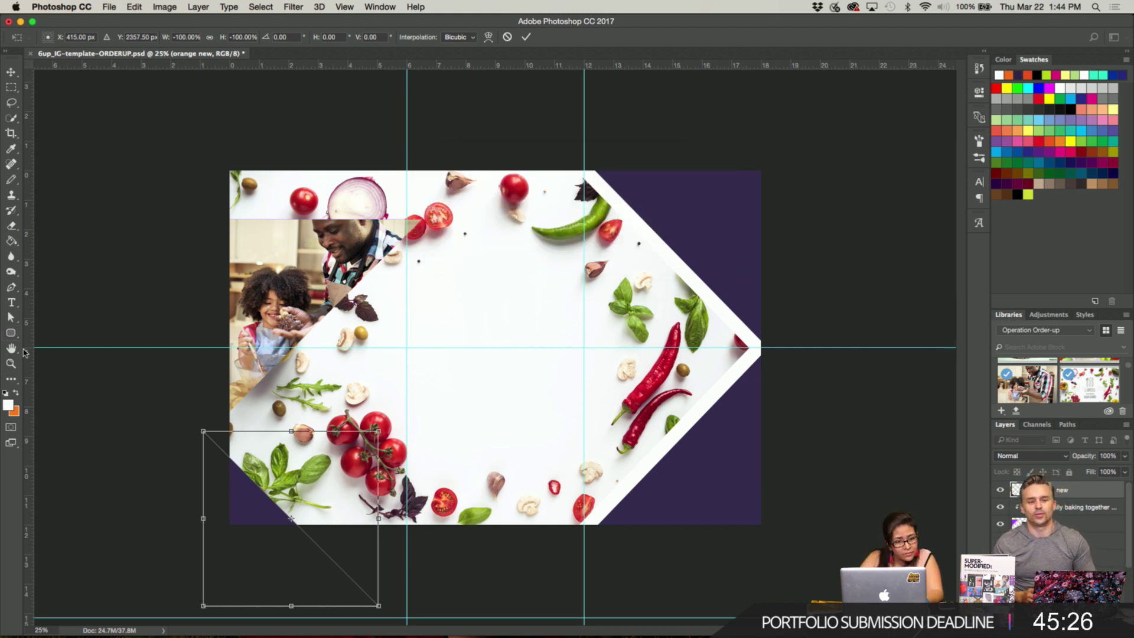
{"action": "left_click", "coordinate": [12, 333]}
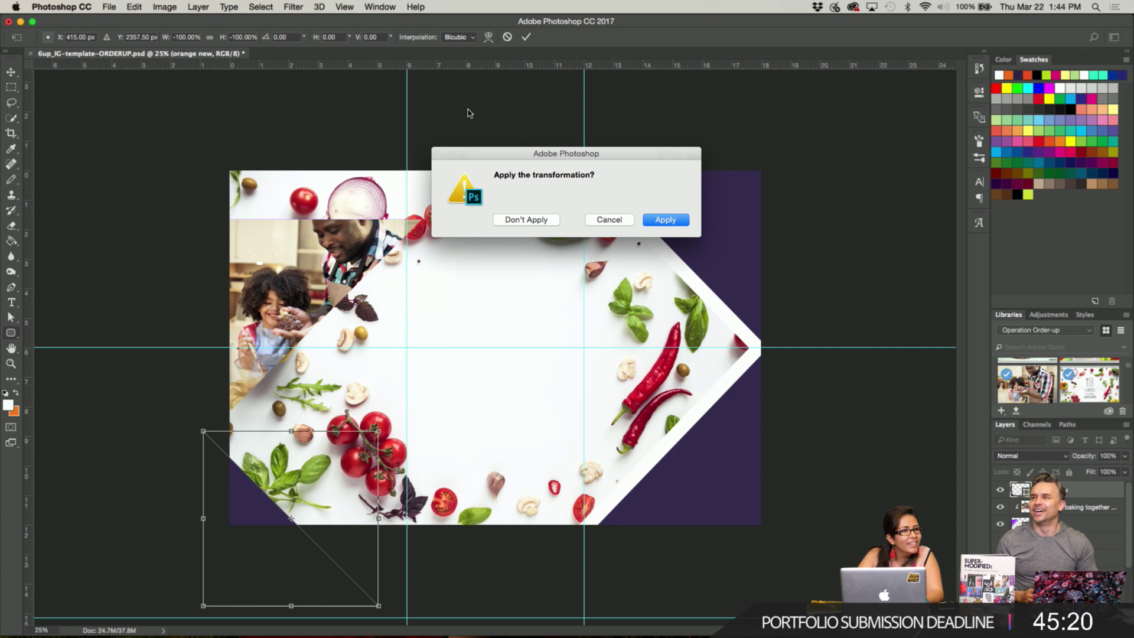
{"action": "left_click", "coordinate": [664, 221]}
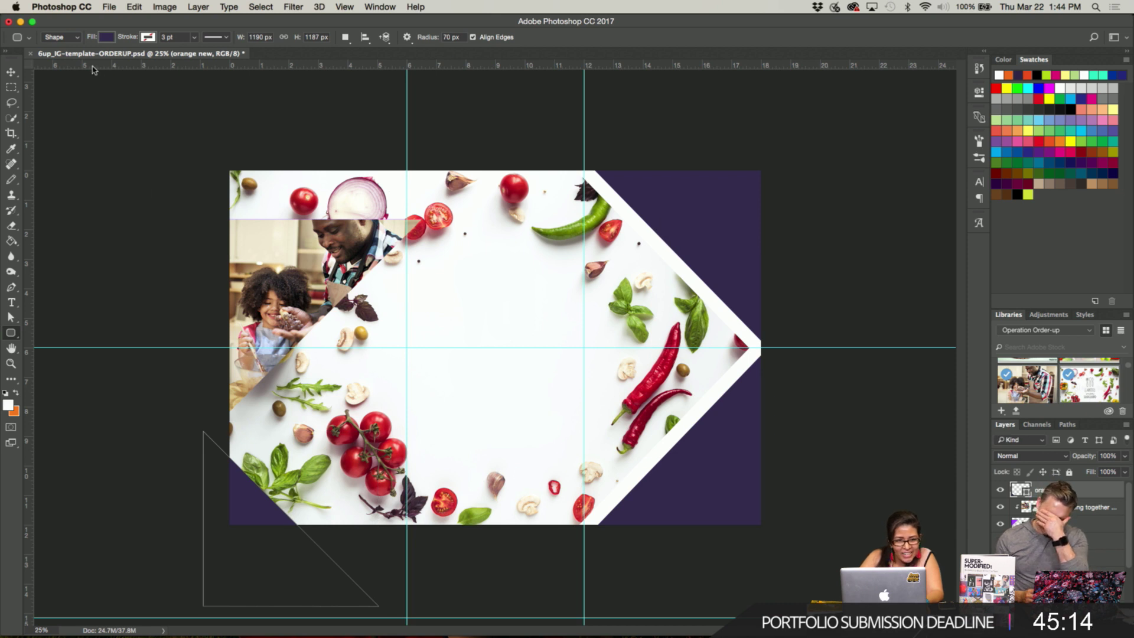
{"action": "left_click", "coordinate": [107, 38]}
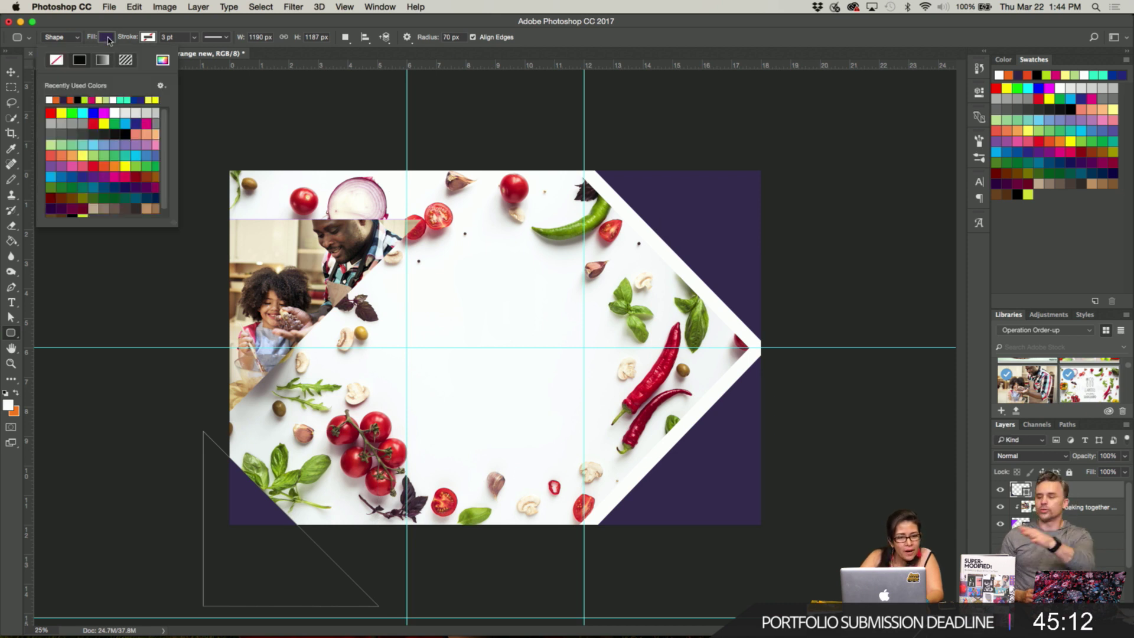
{"action": "left_click", "coordinate": [56, 99]}
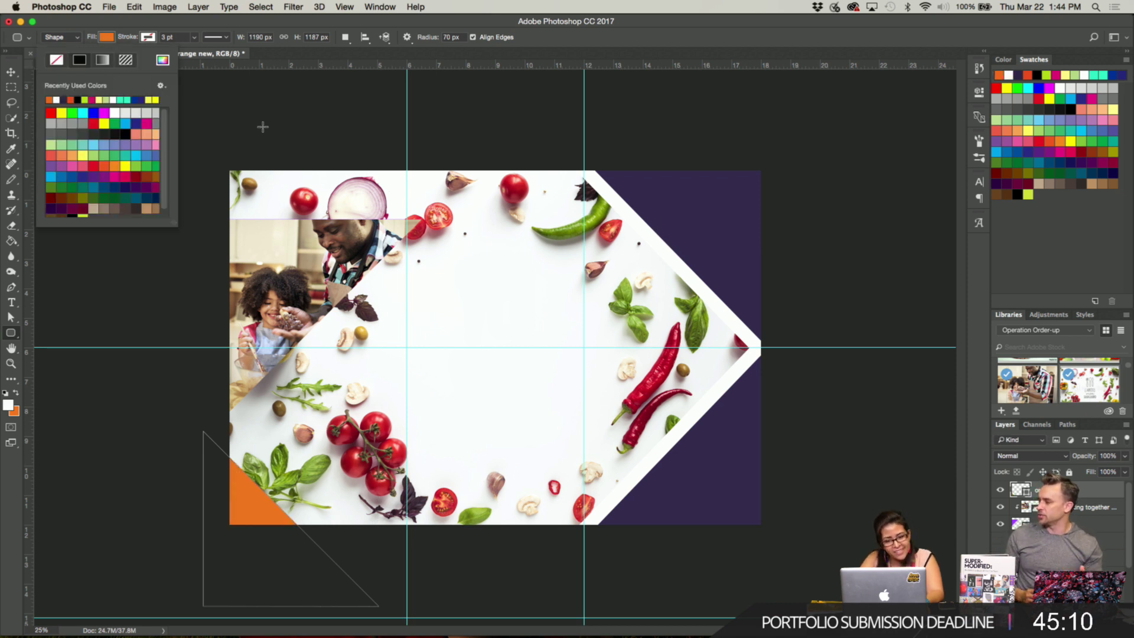
{"action": "key", "text": "v"}
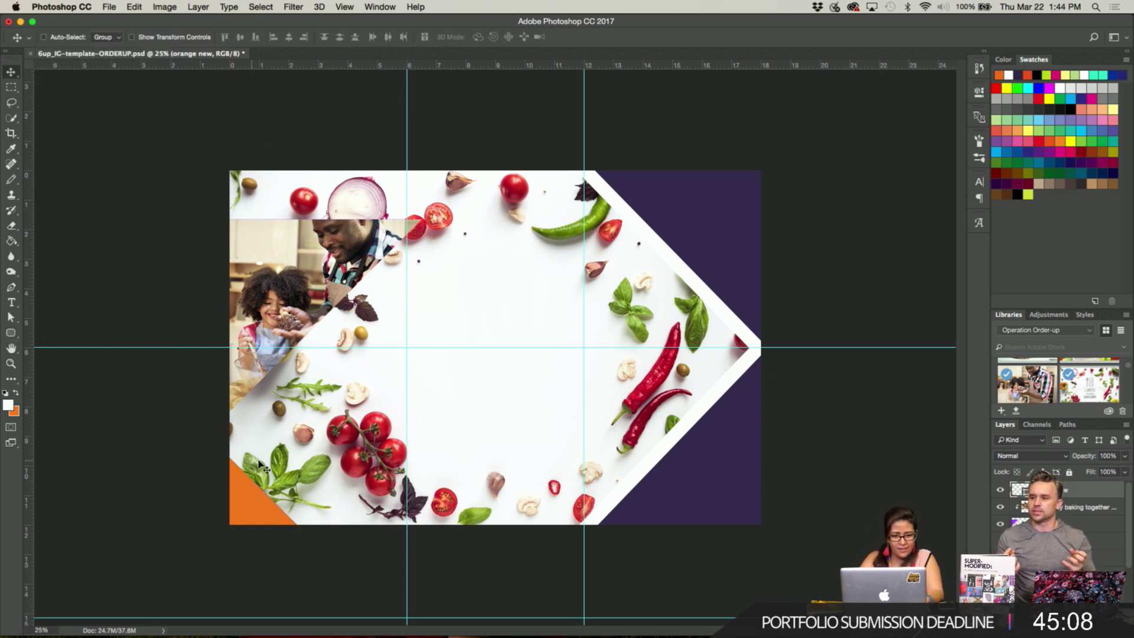
Rotate the orange triangle 135° and position it so its peak rises from the canvas's lower-left corner.
{"action": "left_click_drag", "start_coordinate": [248, 506], "coordinate": [340, 520]}
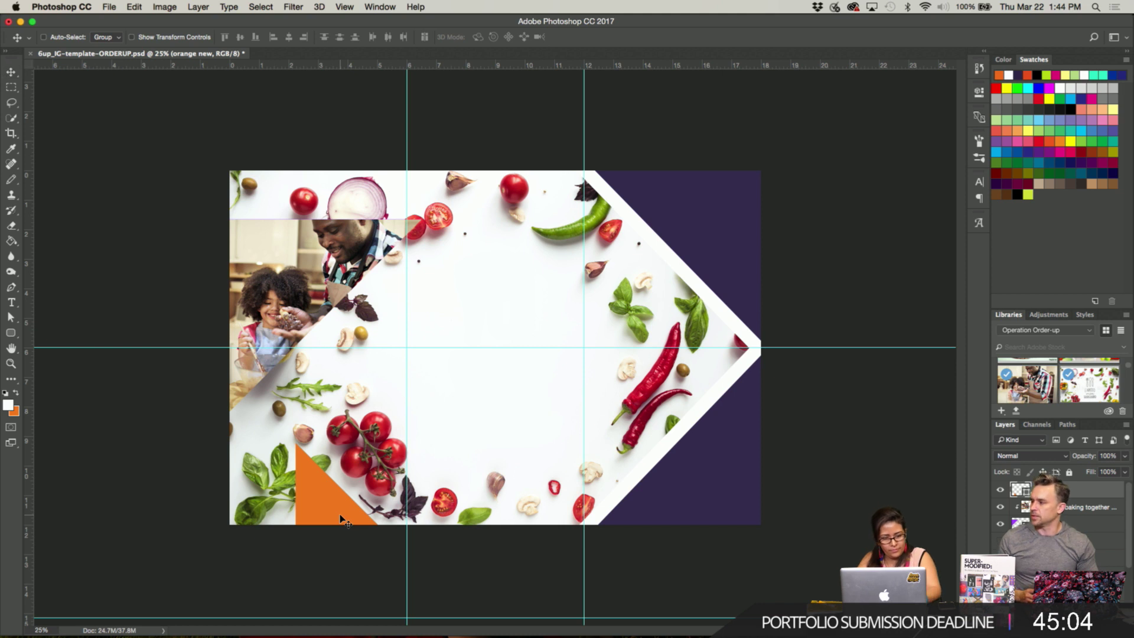
{"action": "key", "text": "a"}
{"action": "key", "text": "v"}
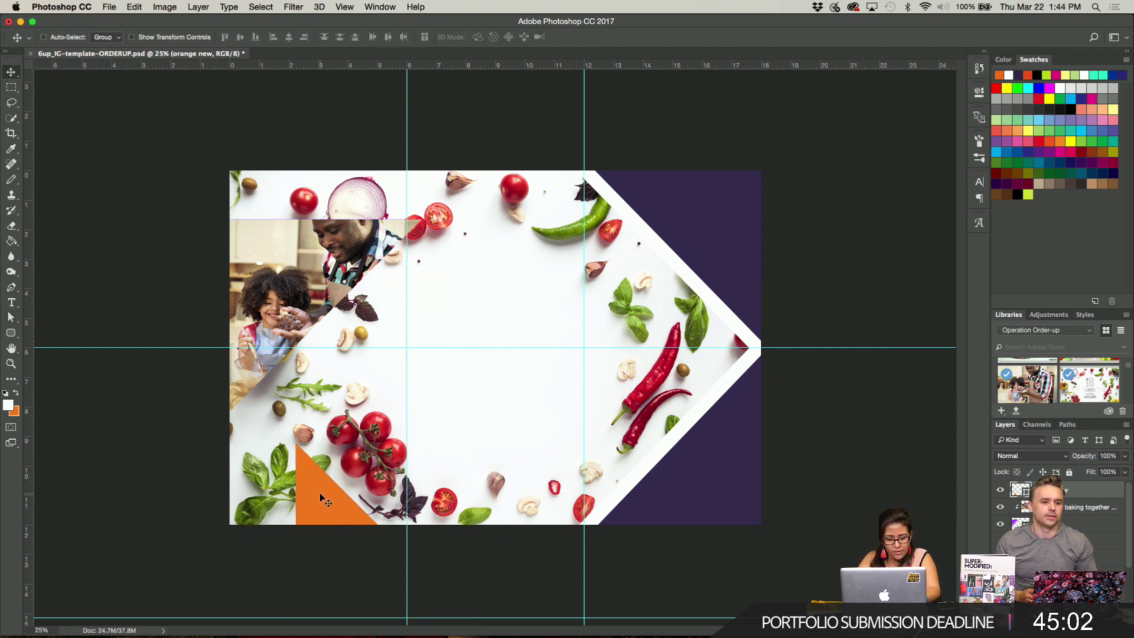
{"action": "left_click_drag", "start_coordinate": [335, 502], "coordinate": [335, 477]}
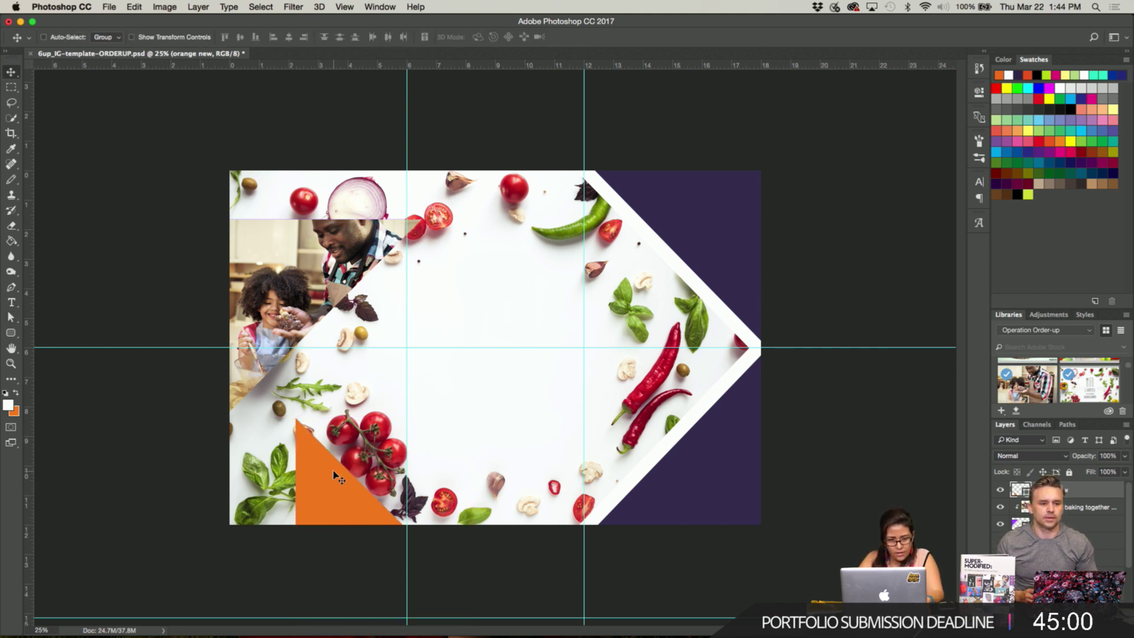
{"action": "key", "text": "super+t"}
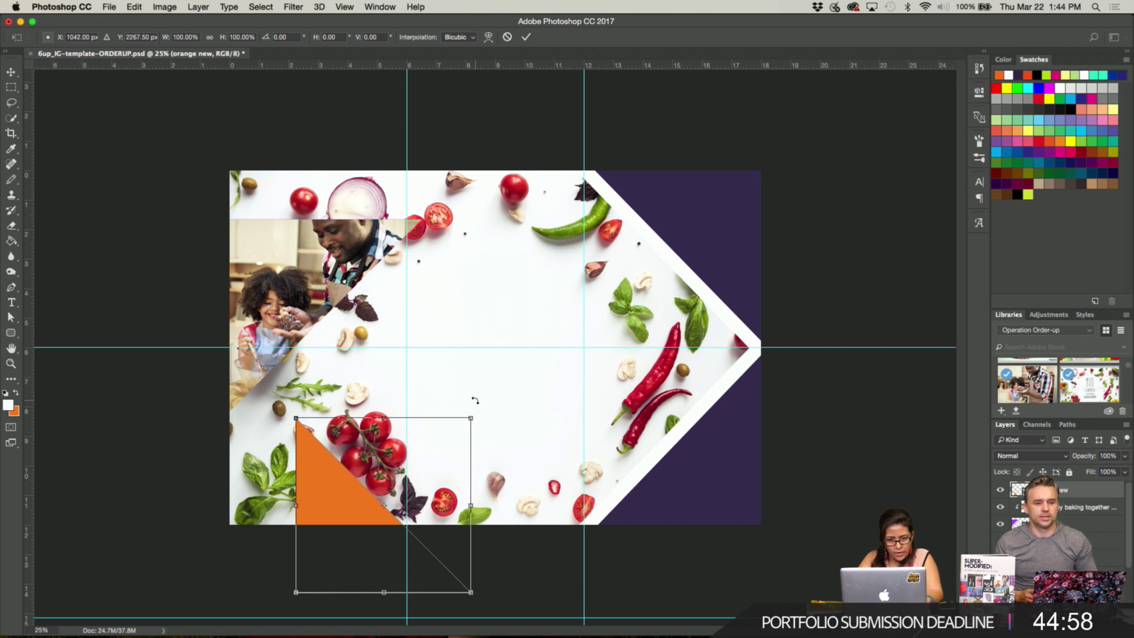
{"action": "left_click_drag", "start_coordinate": [475, 401], "coordinate": [383, 534]}
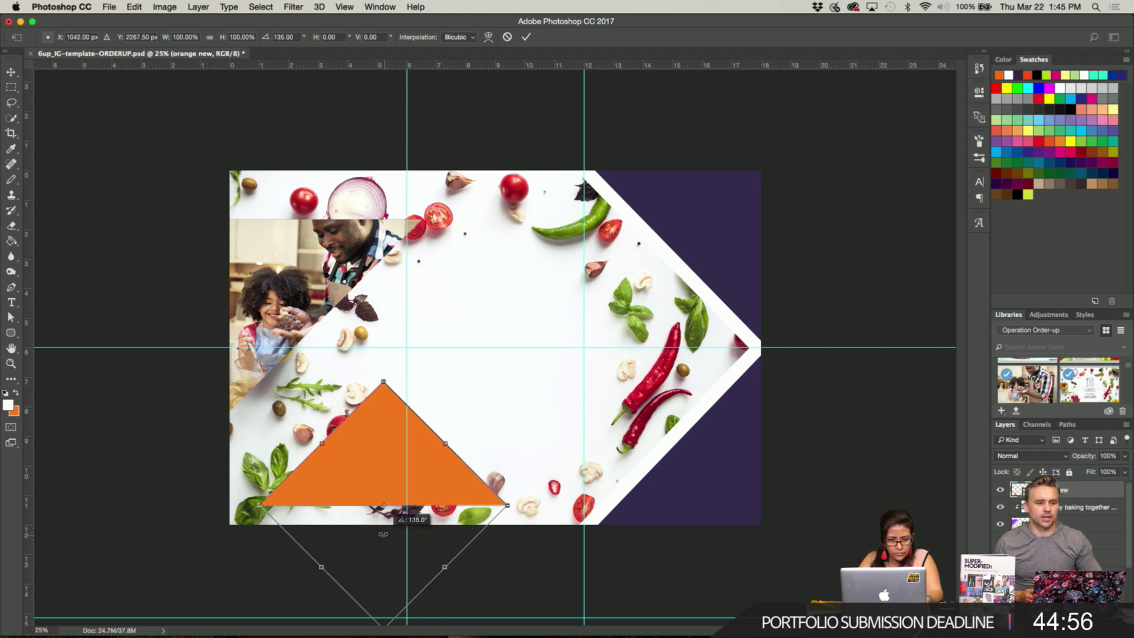
{"action": "left_click_drag", "start_coordinate": [384, 435], "coordinate": [260, 471]}
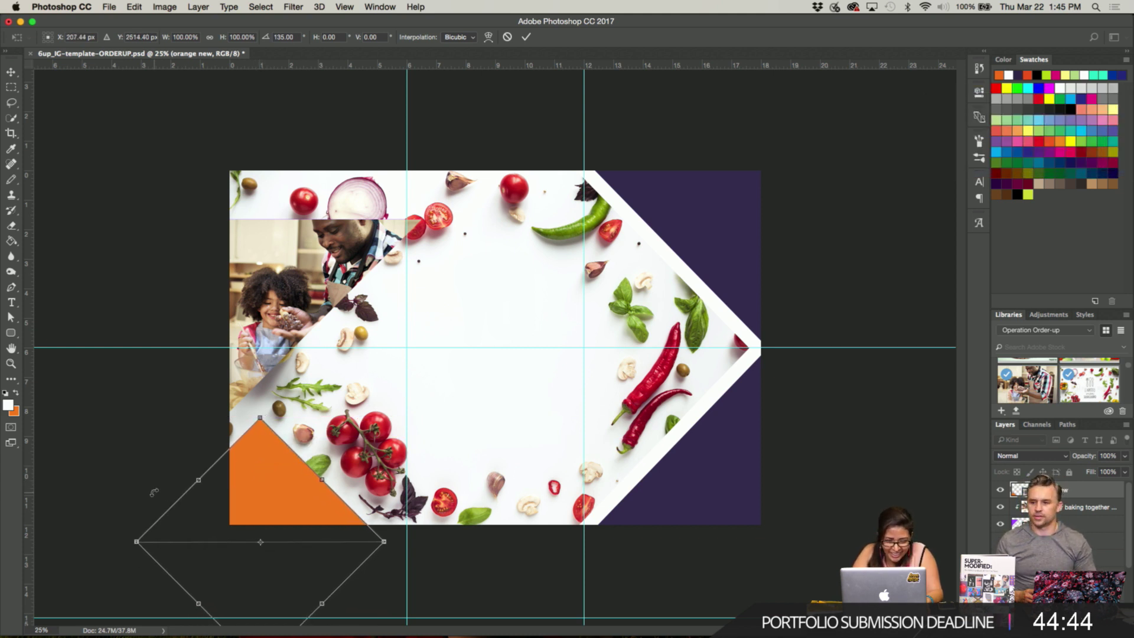
{"action": "key", "text": "Return"}
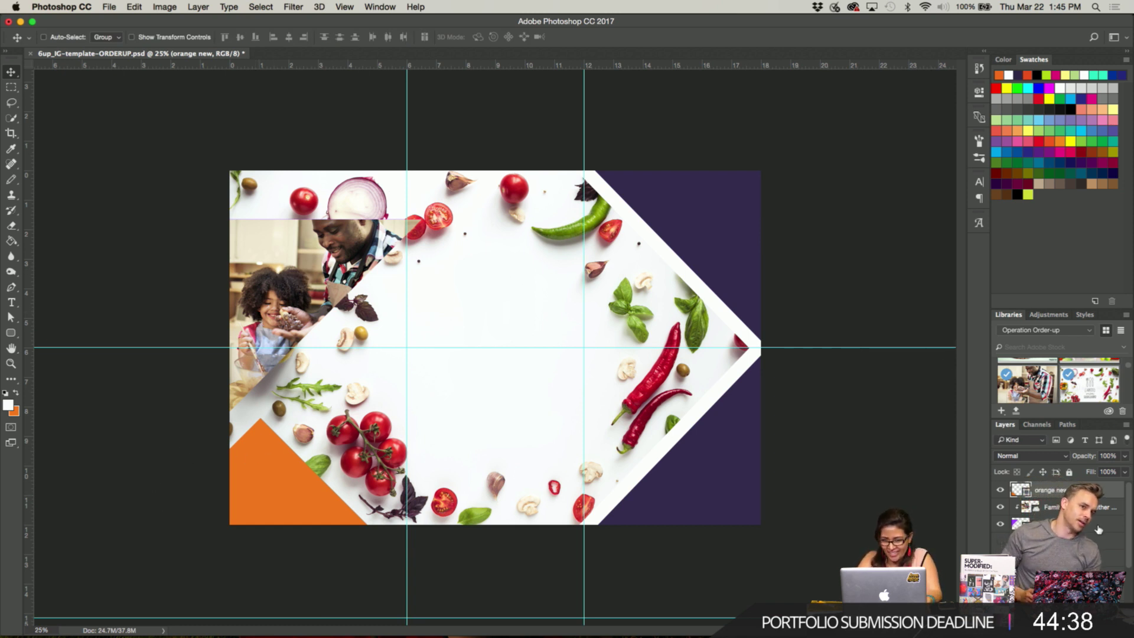
{"action": "left_click", "coordinate": [1051, 507]}
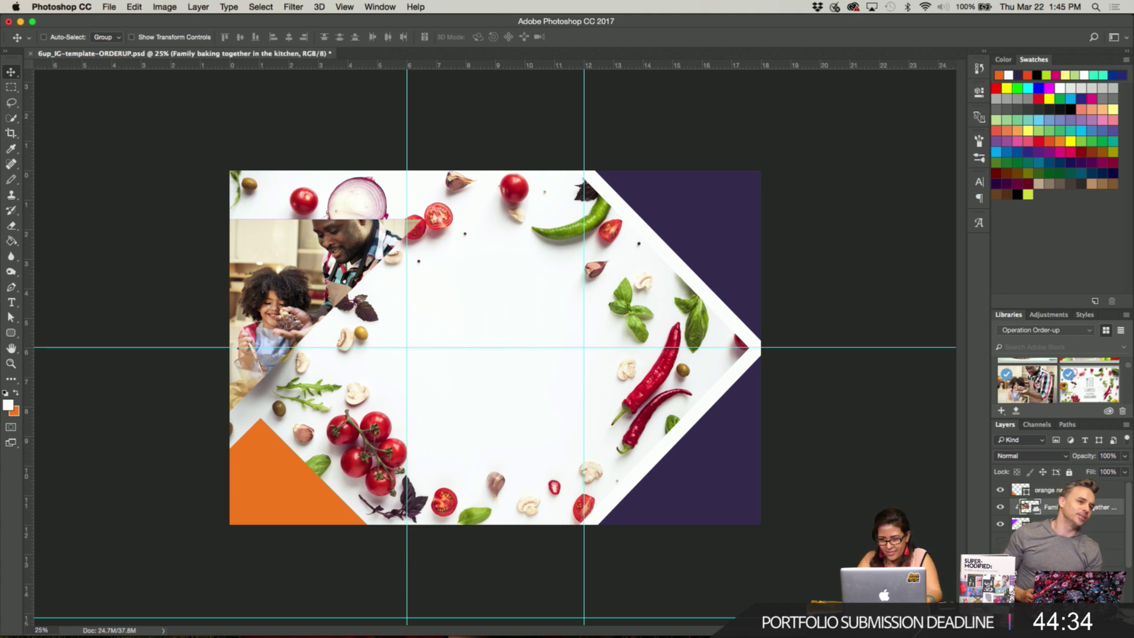
{"action": "left_click", "coordinate": [1058, 491], "text": "shift"}
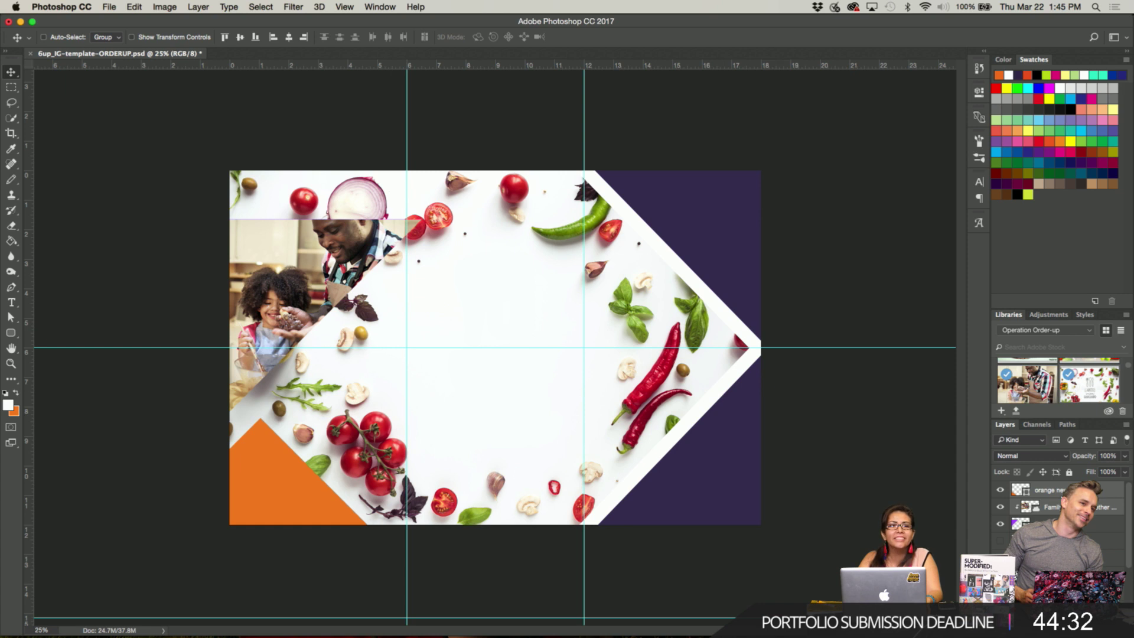
{"action": "key", "text": "shift+Up"}
{"action": "key", "text": "shift+Up"}
{"action": "key", "text": "shift+Up"}
{"action": "key", "text": "shift+Up"}
{"action": "key", "text": "shift+Up"}
{"action": "key", "text": "shift+Up"}
{"action": "key", "text": "shift+Up"}
{"action": "key", "text": "shift+Down"}
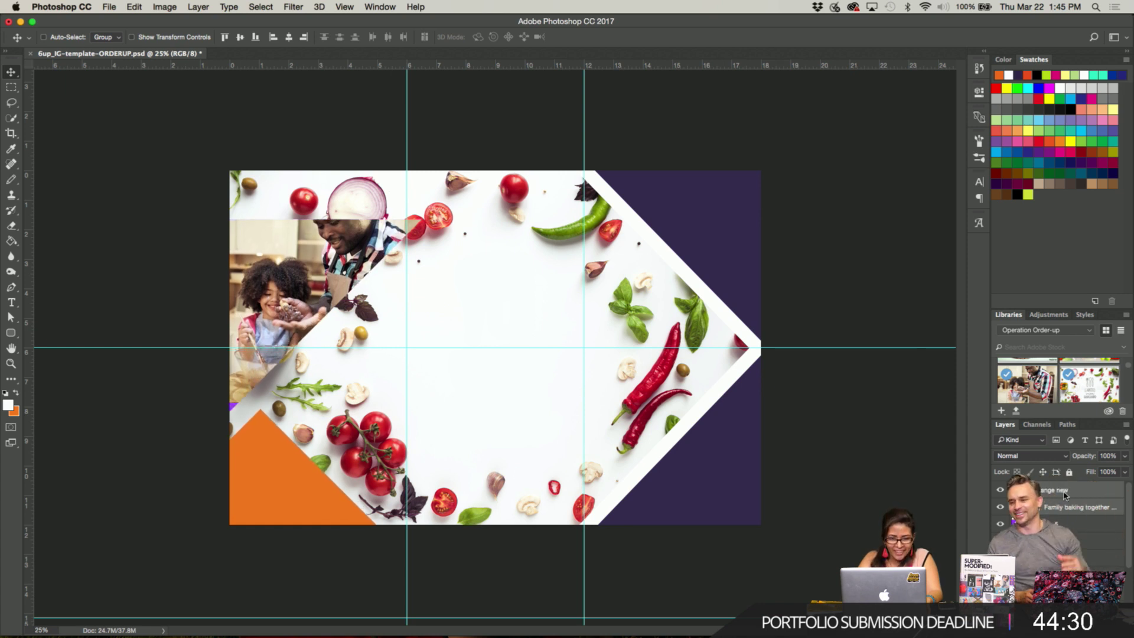
{"action": "key", "text": "shift+Down"}
{"action": "key", "text": "shift+Down"}
{"action": "key", "text": "shift+Down"}
{"action": "key", "text": "shift+Down"}
{"action": "key", "text": "shift+Down"}
{"action": "key", "text": "shift+Down"}
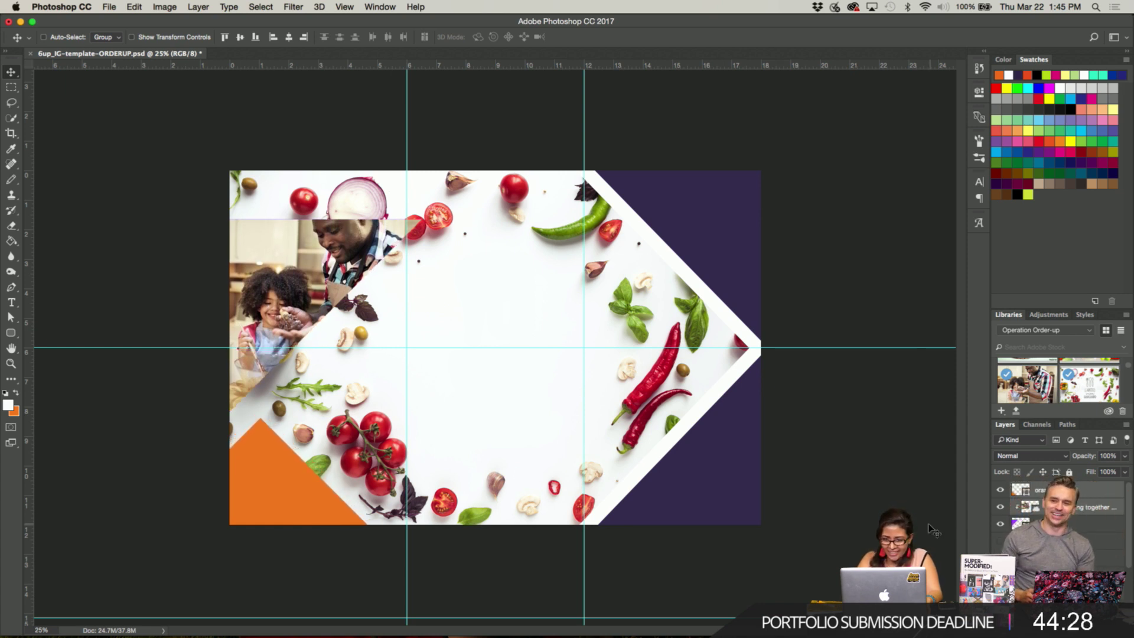
Select the family photo together with its clipping Shape 5 and nudge both slightly up and well to the right.
{"action": "left_click", "coordinate": [1073, 523]}
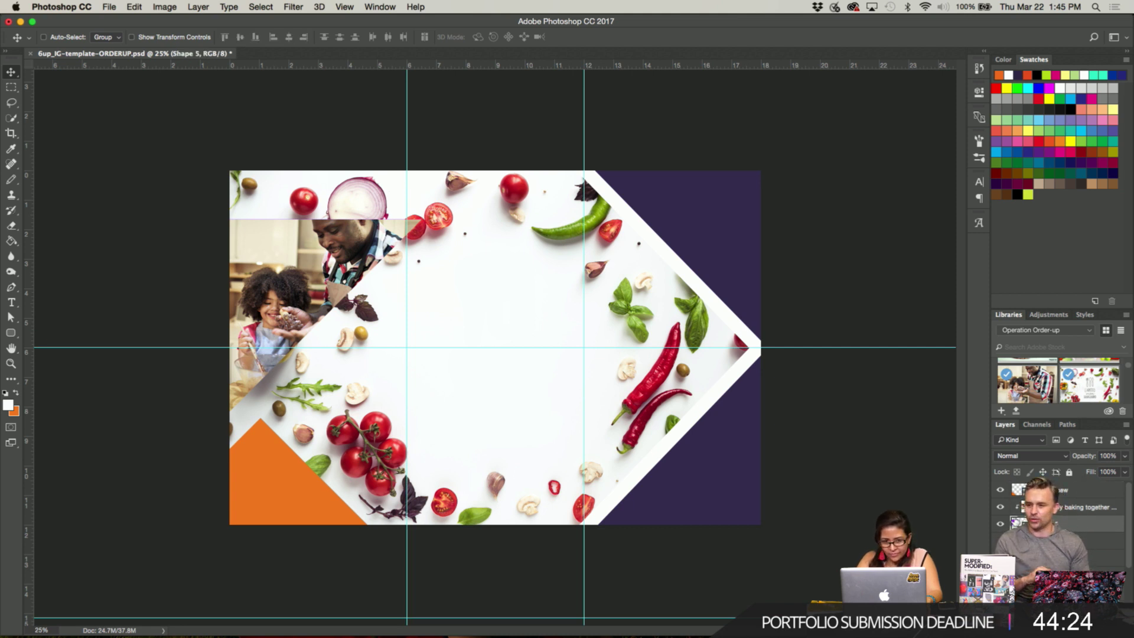
{"action": "left_click", "coordinate": [1055, 507]}
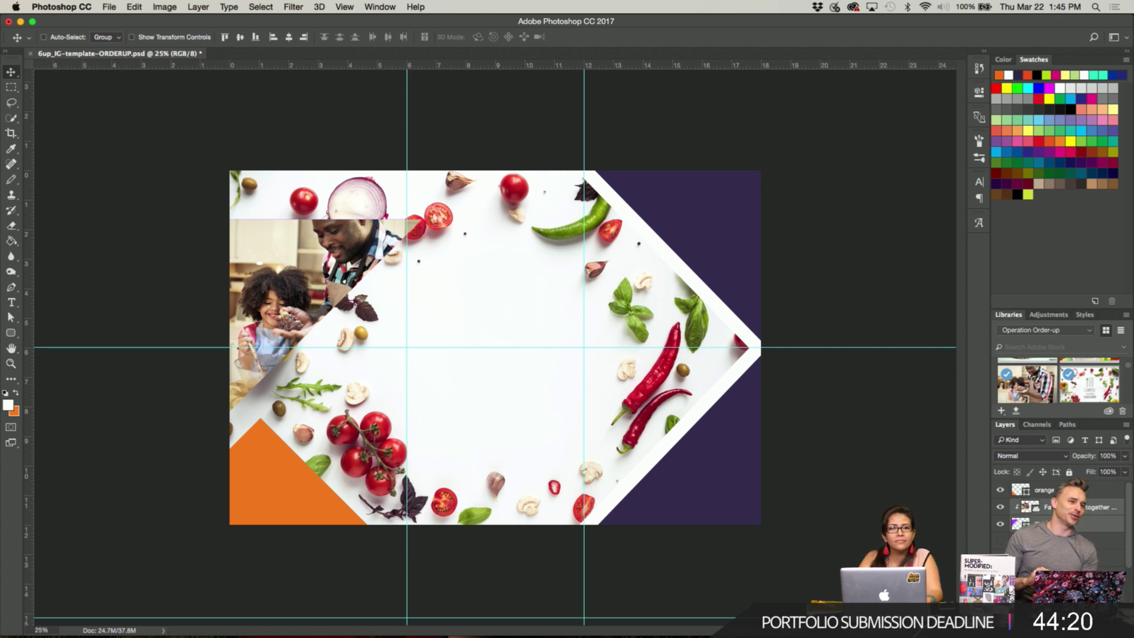
{"action": "key", "text": "shift+Up"}
{"action": "key", "text": "shift+Up"}
{"action": "key", "text": "shift+Up"}
{"action": "key", "text": "shift+Up"}
{"action": "key", "text": "shift+Up"}
{"action": "key", "text": "shift+Up"}
{"action": "key", "text": "shift+Right"}
{"action": "key", "text": "shift+Right"}
{"action": "key", "text": "shift+Right"}
{"action": "key", "text": "shift+Right"}
{"action": "key", "text": "shift+Right"}
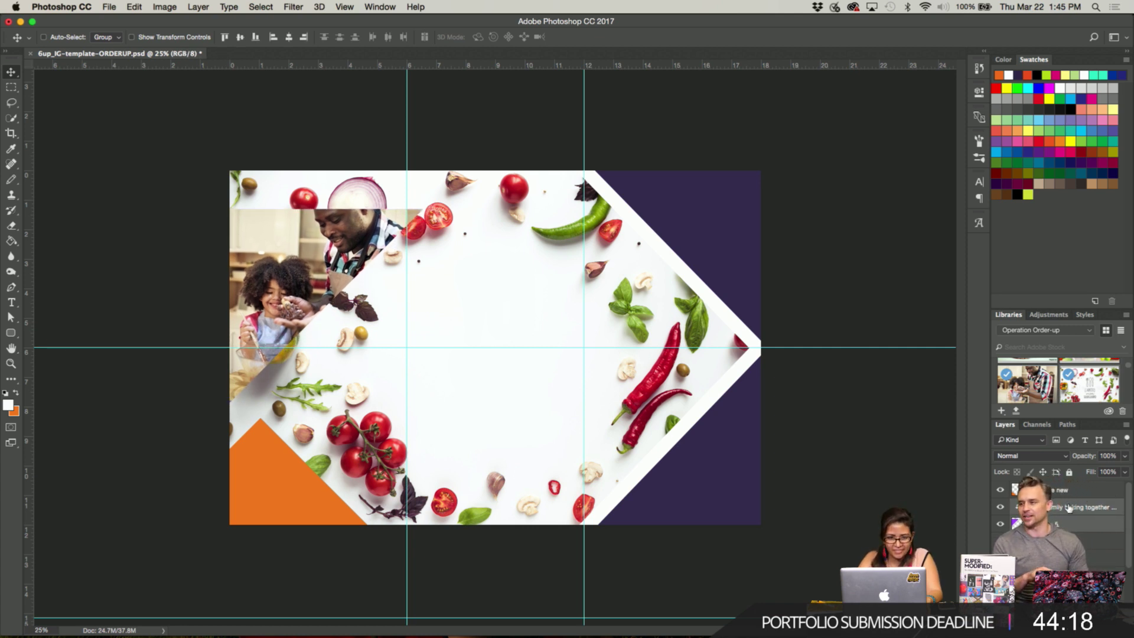
{"action": "key", "text": "shift+Right"}
{"action": "key", "text": "shift+Right"}
{"action": "key", "text": "shift+Right"}
{"action": "key", "text": "shift+Right"}
{"action": "key", "text": "shift+Right"}
{"action": "key", "text": "shift+Right"}
{"action": "key", "text": "shift+Right"}
{"action": "key", "text": "shift+Right"}
{"action": "key", "text": "shift+Right"}
{"action": "key", "text": "shift+Right"}
{"action": "key", "text": "shift+Right"}
{"action": "key", "text": "shift+Right"}
{"action": "key", "text": "shift+Right"}
{"action": "key", "text": "shift+Right"}
{"action": "key", "text": "shift+Right"}
{"action": "key", "text": "shift+Right"}
{"action": "key", "text": "shift+Right"}
{"action": "key", "text": "shift+Right"}
{"action": "key", "text": "shift+Right"}
{"action": "key", "text": "shift+Right"}
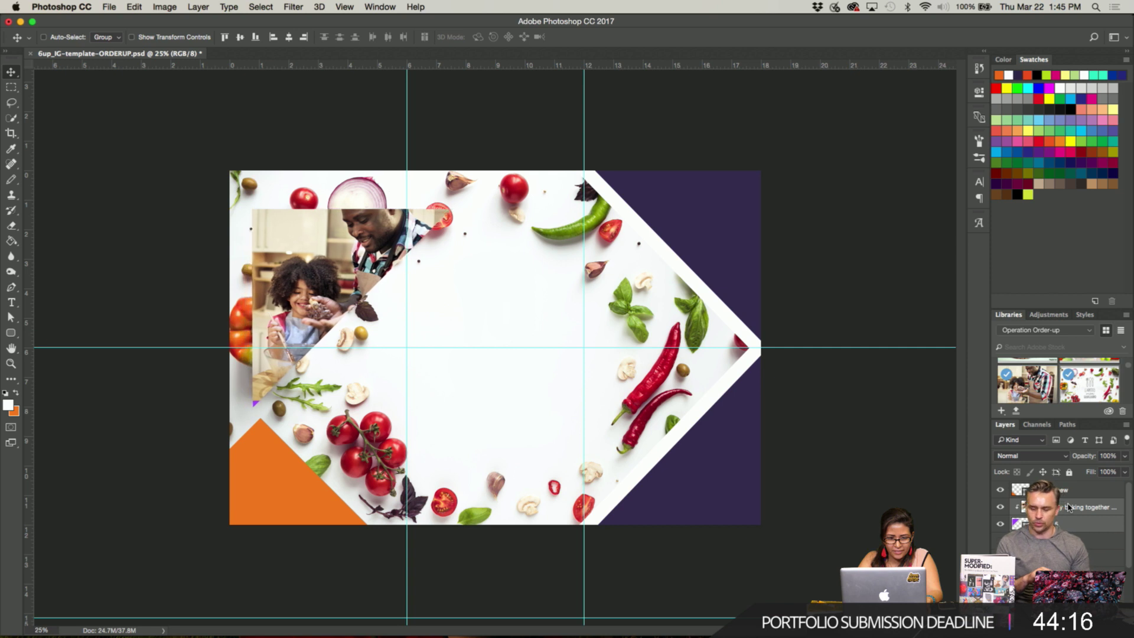
{"action": "key", "text": "shift+Right"}
{"action": "key", "text": "shift+Right"}
{"action": "key", "text": "shift+Right"}
{"action": "key", "text": "shift+Right"}
{"action": "key", "text": "shift+Right"}
{"action": "key", "text": "shift+Right"}
{"action": "key", "text": "shift+Right"}
{"action": "key", "text": "shift+Right"}
{"action": "key", "text": "shift+Right"}
{"action": "key", "text": "shift+Right"}
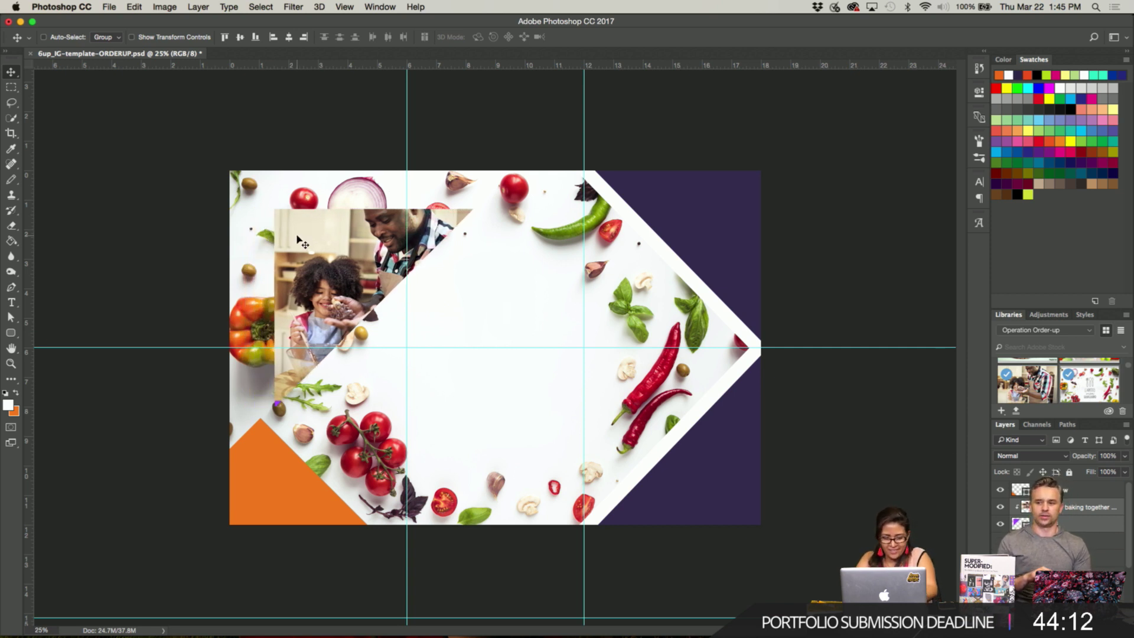
{"action": "key", "text": "super"}
{"action": "key", "text": "BackSpace"}
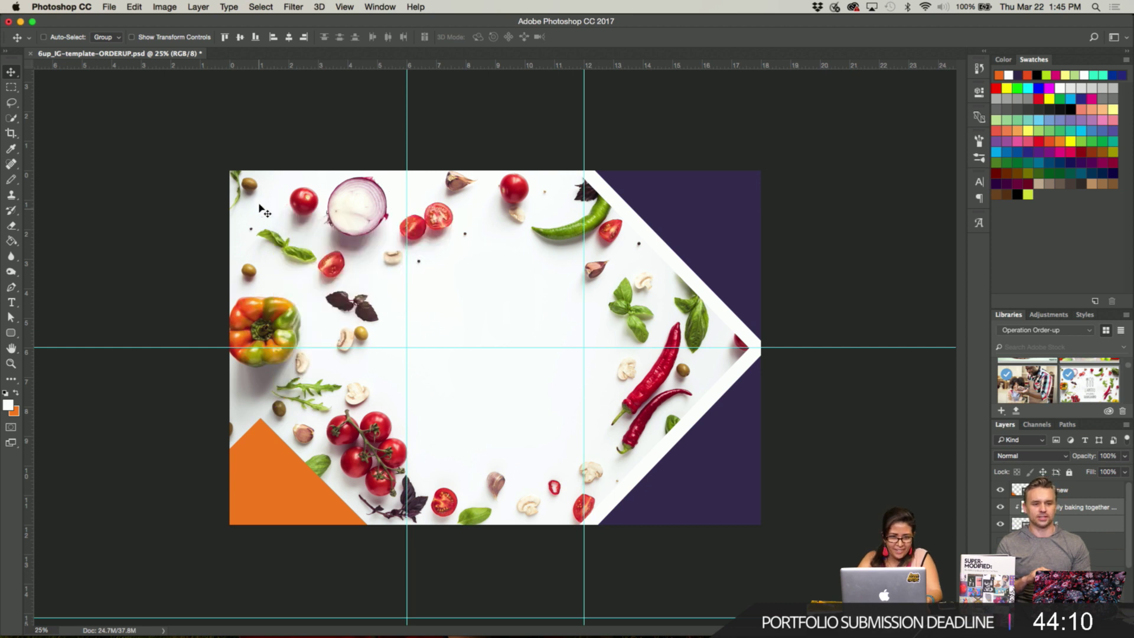
{"action": "left_click_drag", "start_coordinate": [267, 222], "coordinate": [491, 207]}
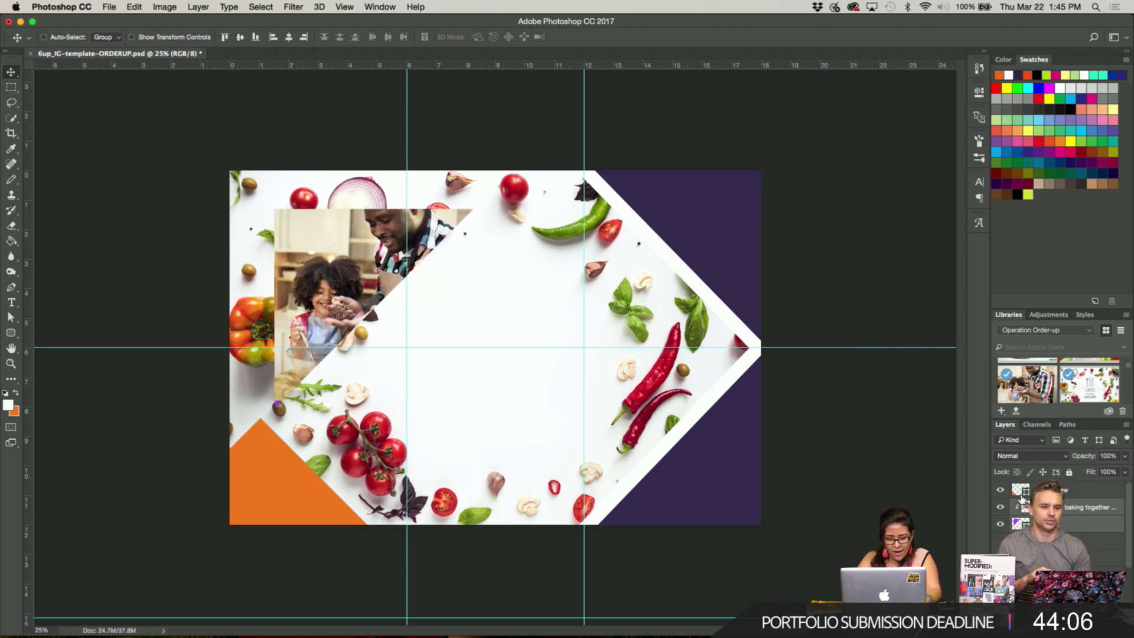
Scale the family photo and its clipping shape to about 74% and move them against the right vertical guide.
{"action": "key", "text": "super+t"}
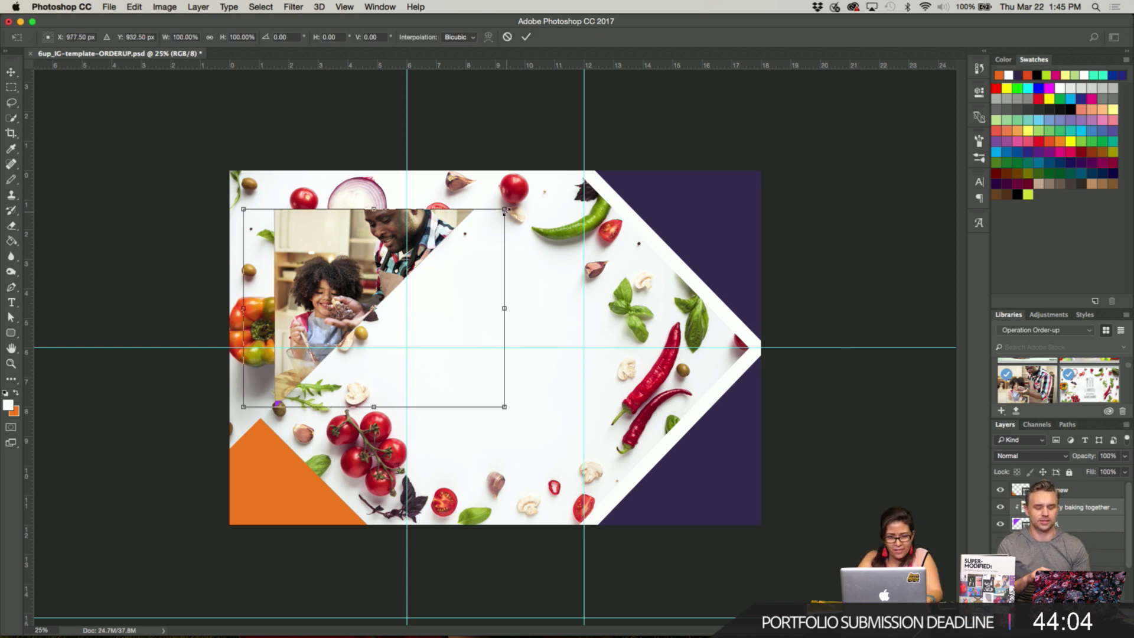
{"action": "left_click_drag", "start_coordinate": [505, 211], "coordinate": [442, 267]}
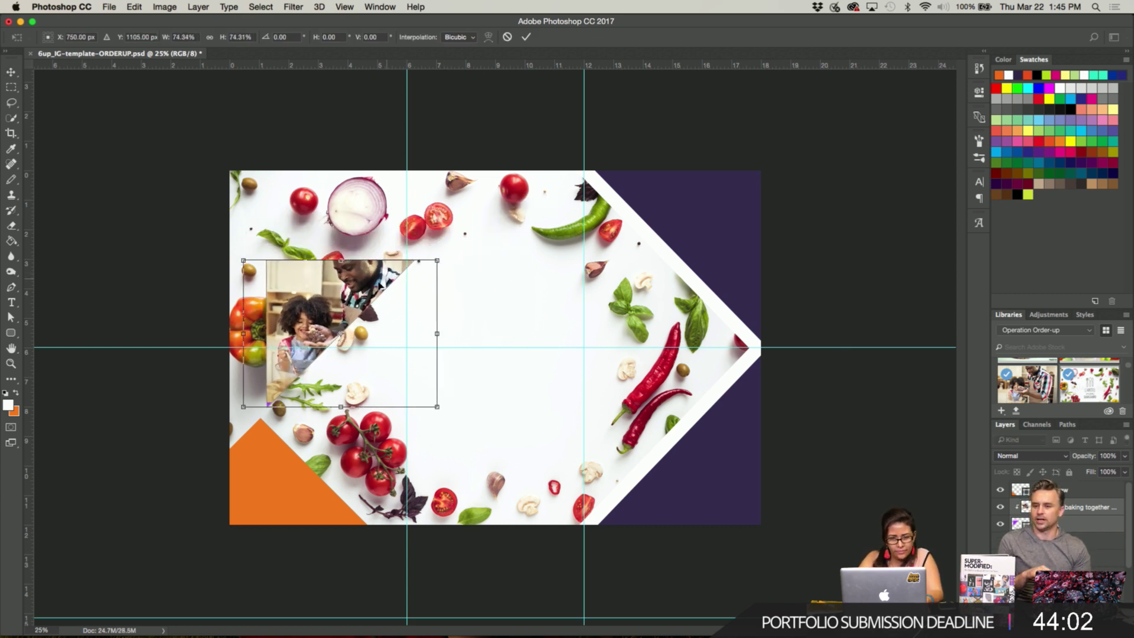
{"action": "left_click_drag", "start_coordinate": [380, 286], "coordinate": [671, 247]}
{"action": "key", "text": "shift+Right"}
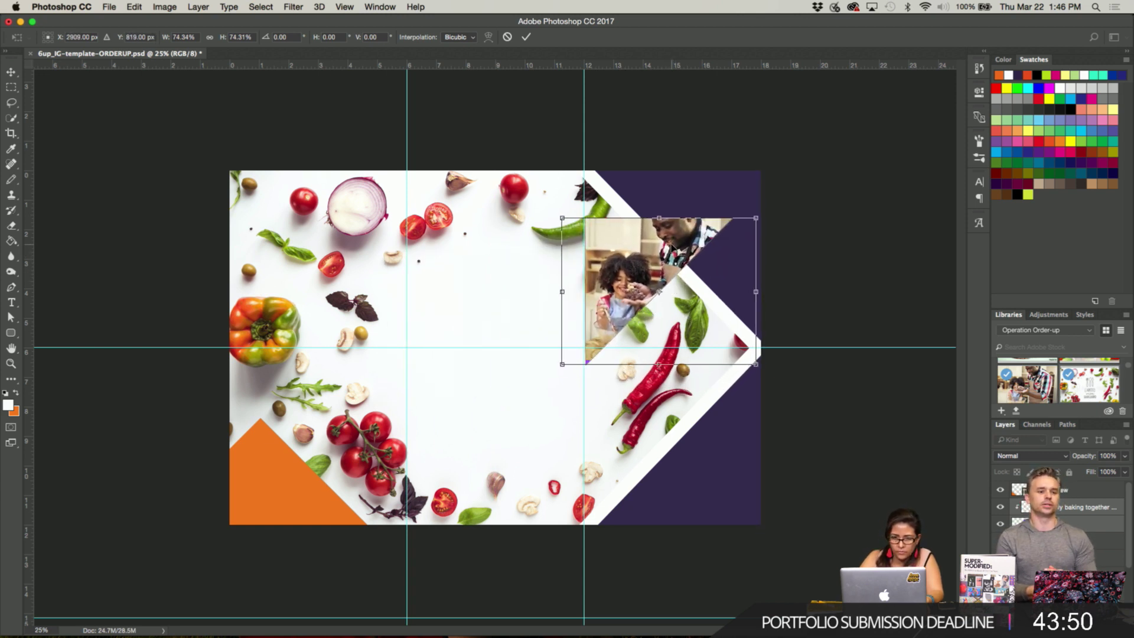
Nudge the family photo and its clipping shape up 330 px to meet the canvas's upper edge.
{"action": "key", "text": "shift+Up"}
{"action": "key", "text": "shift+Up"}
{"action": "key", "text": "shift+Up"}
{"action": "key", "text": "shift+Up"}
{"action": "key", "text": "shift+Up"}
{"action": "key", "text": "shift+Up"}
{"action": "key", "text": "shift+Up"}
{"action": "key", "text": "shift+Up"}
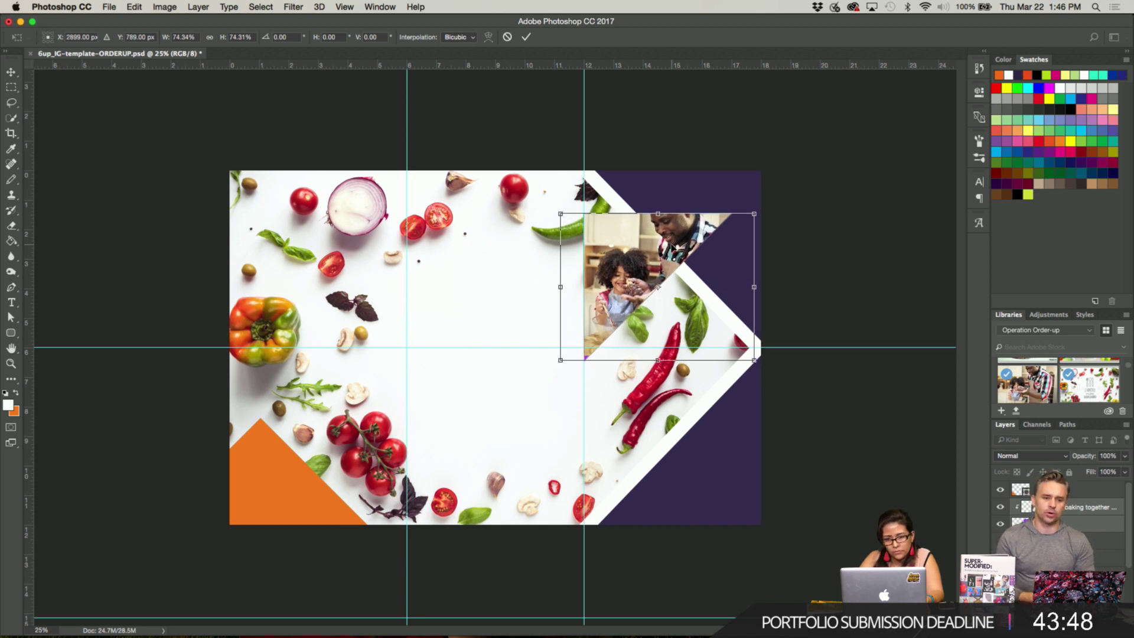
{"action": "key", "text": "shift+Up"}
{"action": "key", "text": "shift+Up"}
{"action": "key", "text": "shift+Up"}
{"action": "key", "text": "shift+Up"}
{"action": "key", "text": "shift+Up"}
{"action": "key", "text": "shift+Up"}
{"action": "key", "text": "shift+Up"}
{"action": "key", "text": "shift+Up"}
{"action": "key", "text": "shift+Up"}
{"action": "key", "text": "shift+Up"}
{"action": "key", "text": "shift+Up"}
{"action": "key", "text": "shift+Up"}
{"action": "key", "text": "shift+Up"}
{"action": "key", "text": "shift+Up"}
{"action": "key", "text": "shift+Up"}
{"action": "key", "text": "shift+Up"}
{"action": "key", "text": "shift+Up"}
{"action": "key", "text": "shift+Up"}
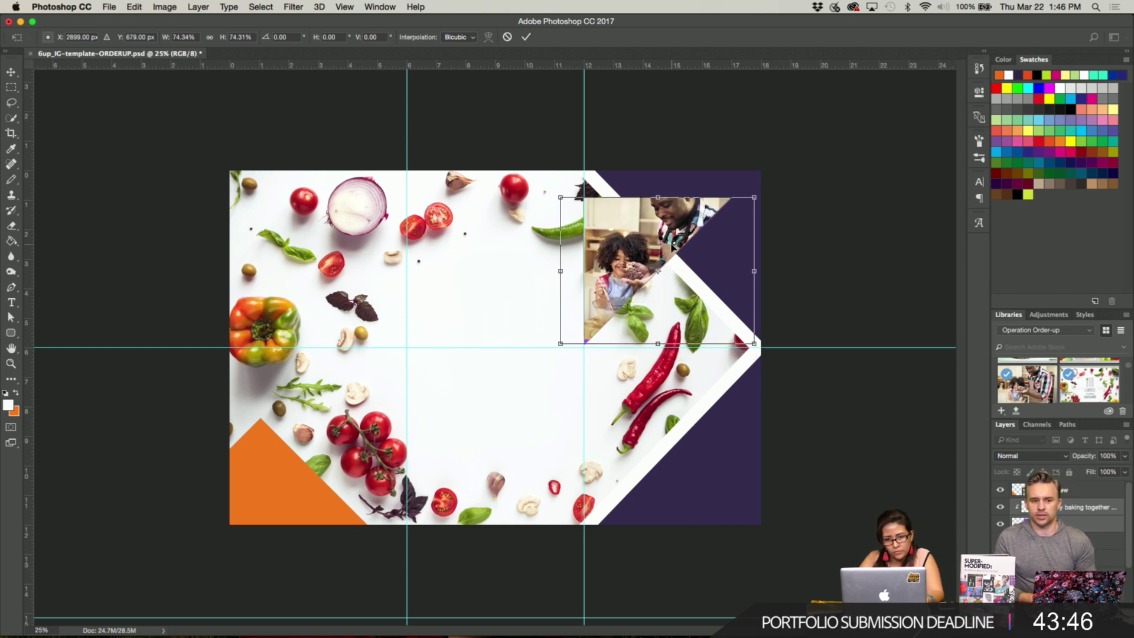
{"action": "key", "text": "shift+Up"}
{"action": "key", "text": "shift+Up"}
{"action": "key", "text": "shift+Up"}
{"action": "key", "text": "shift+Up"}
{"action": "key", "text": "shift+Up"}
{"action": "key", "text": "shift+Up"}
{"action": "key", "text": "shift+Up"}
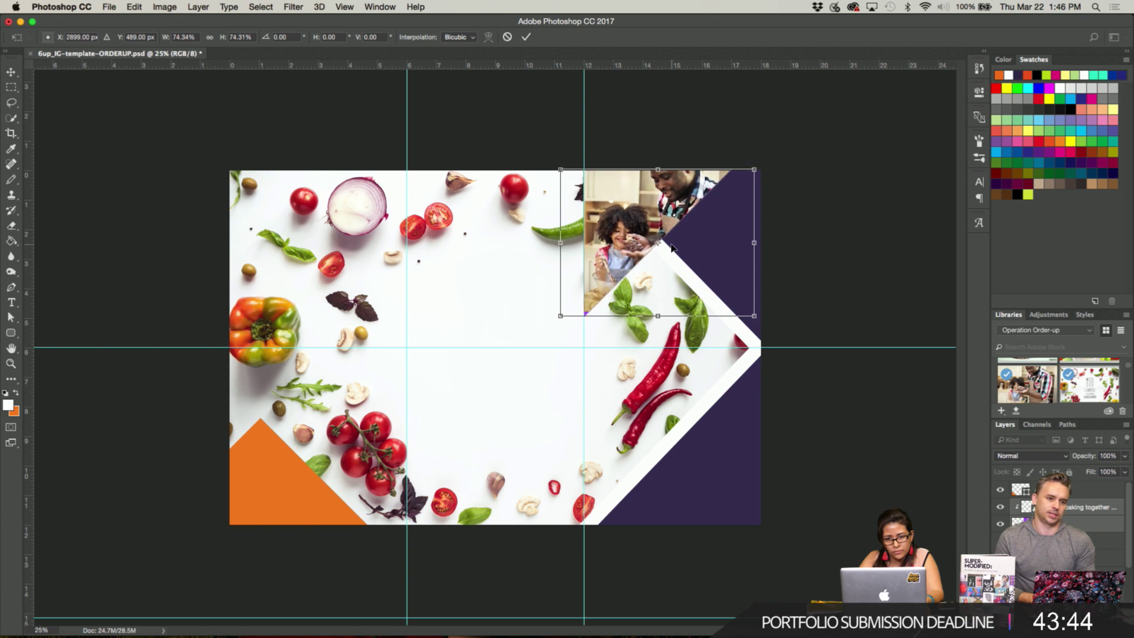
Fine-nudge the photo and its shape 4 px right and 4 px down, and apply the transformation.
{"action": "key", "text": "Right"}
{"action": "key", "text": "Right"}
{"action": "key", "text": "Right"}
{"action": "key", "text": "Right"}
{"action": "key", "text": "Down"}
{"action": "key", "text": "Down"}
{"action": "key", "text": "Down"}
{"action": "key", "text": "Down"}
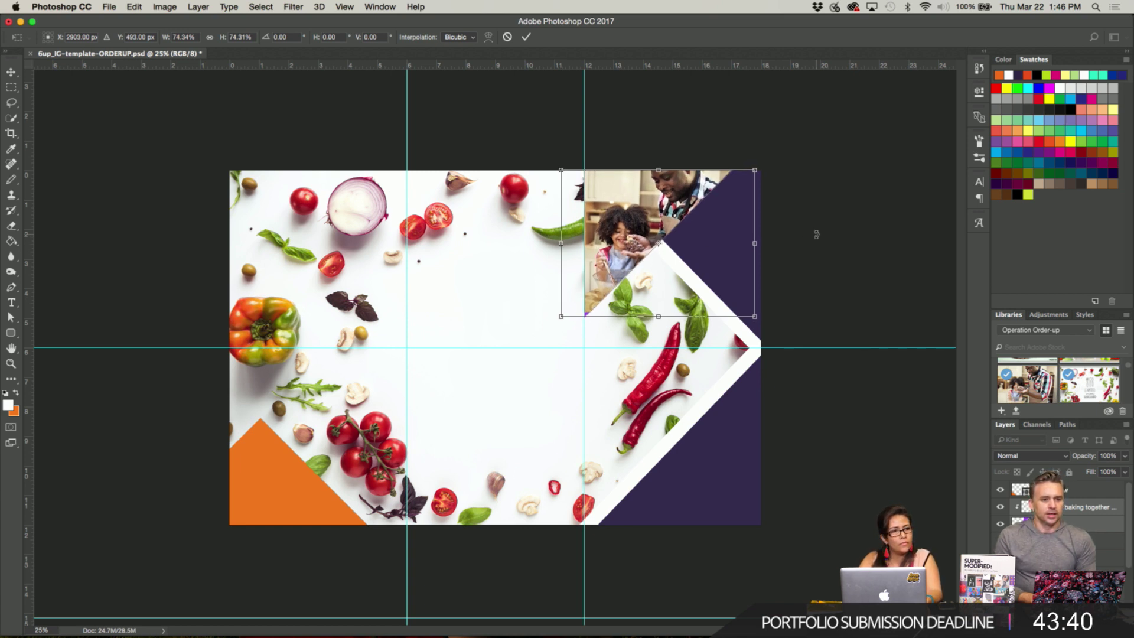
{"action": "key", "text": "Return"}
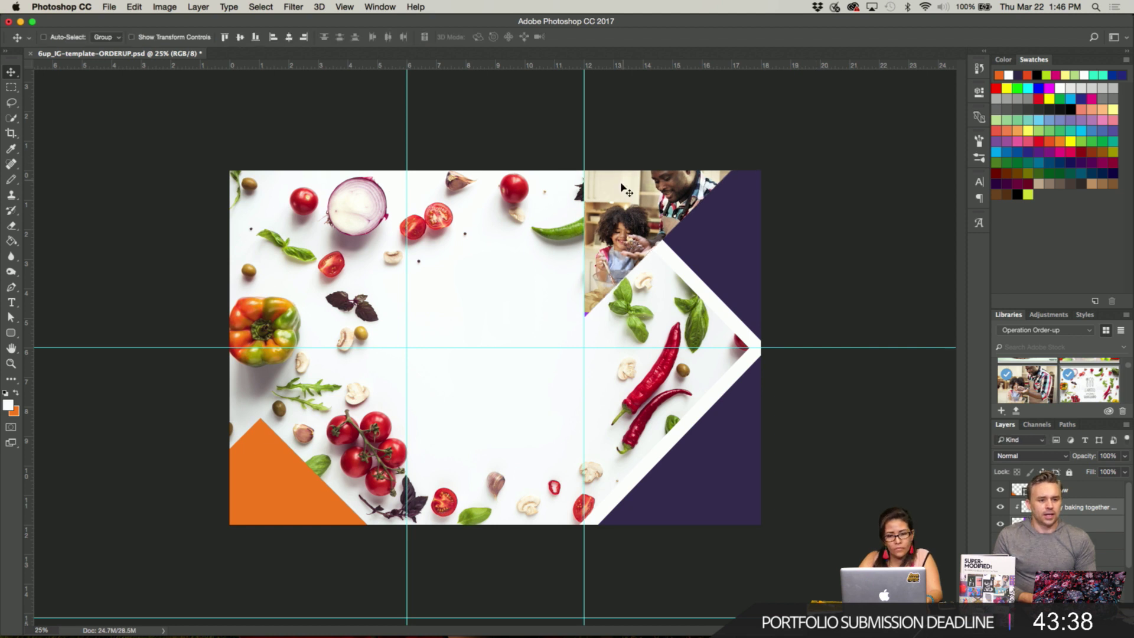
Select only the Family baking together layer and scale the photo to about 31% inside its clipping shape.
{"action": "key", "text": "a"}
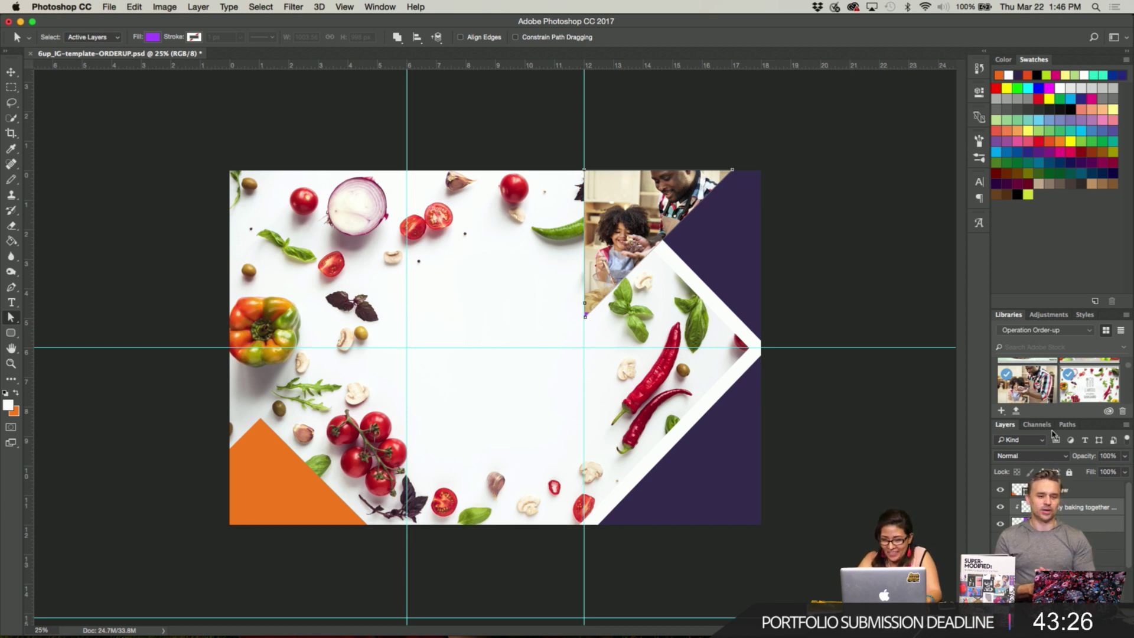
{"action": "left_click", "coordinate": [1063, 494]}
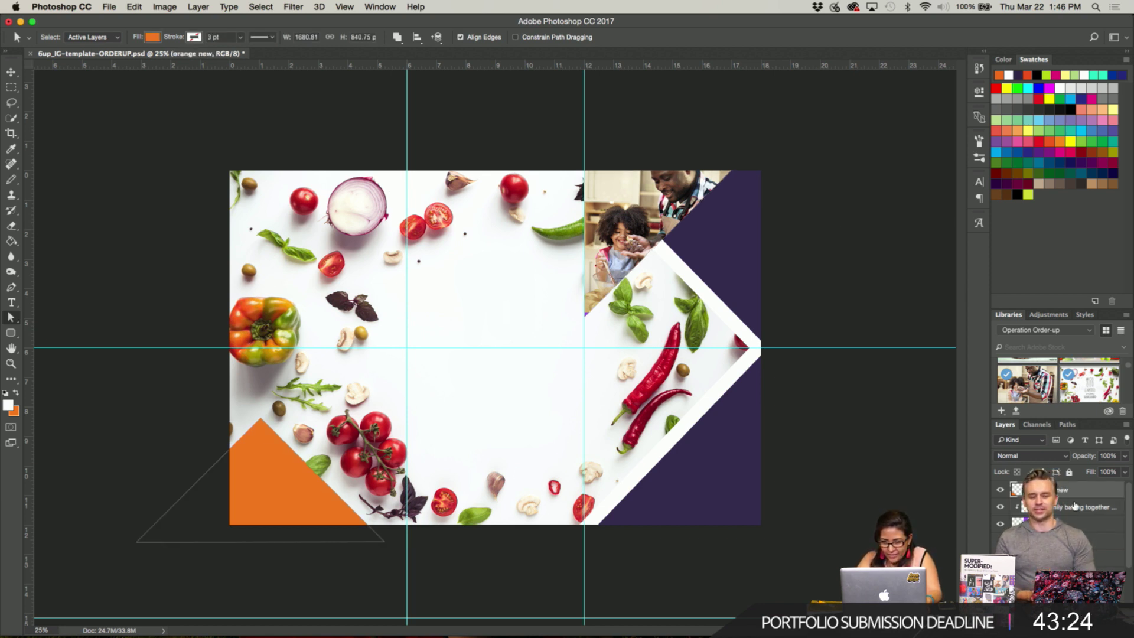
{"action": "left_click", "coordinate": [1074, 507]}
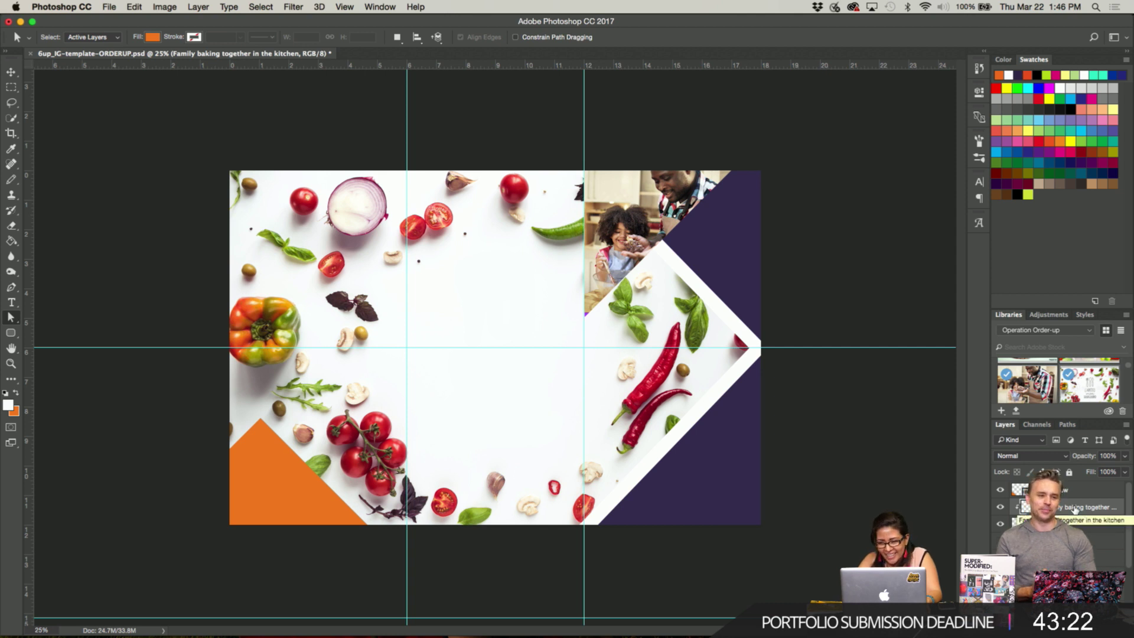
{"action": "key", "text": "v"}
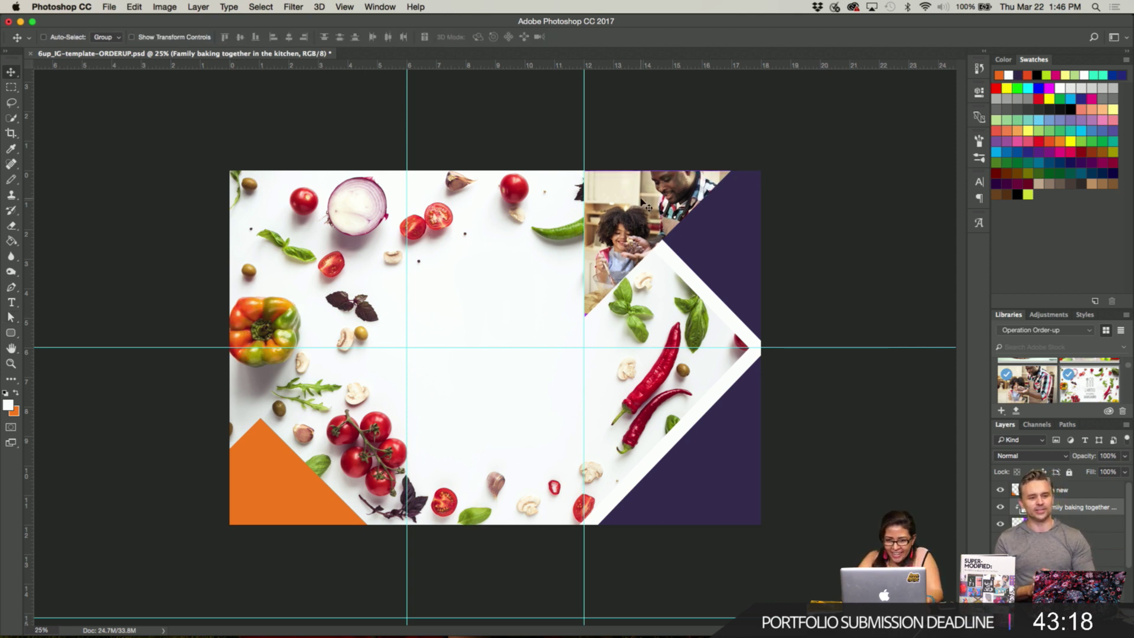
{"action": "key", "text": "super+t"}
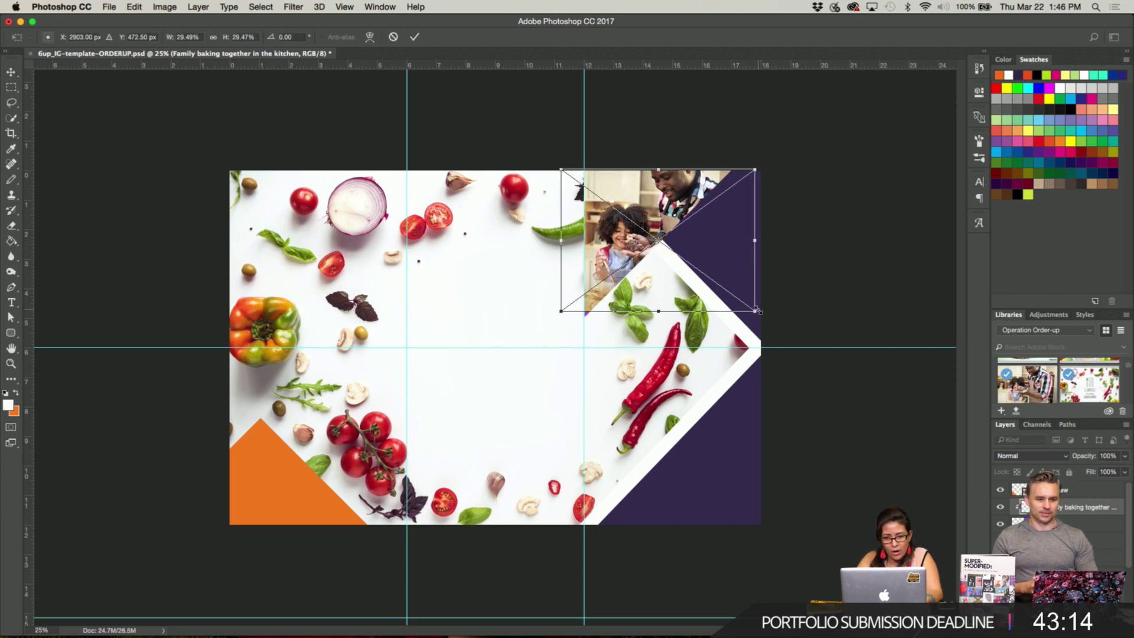
{"action": "left_click_drag", "start_coordinate": [758, 309], "coordinate": [765, 320]}
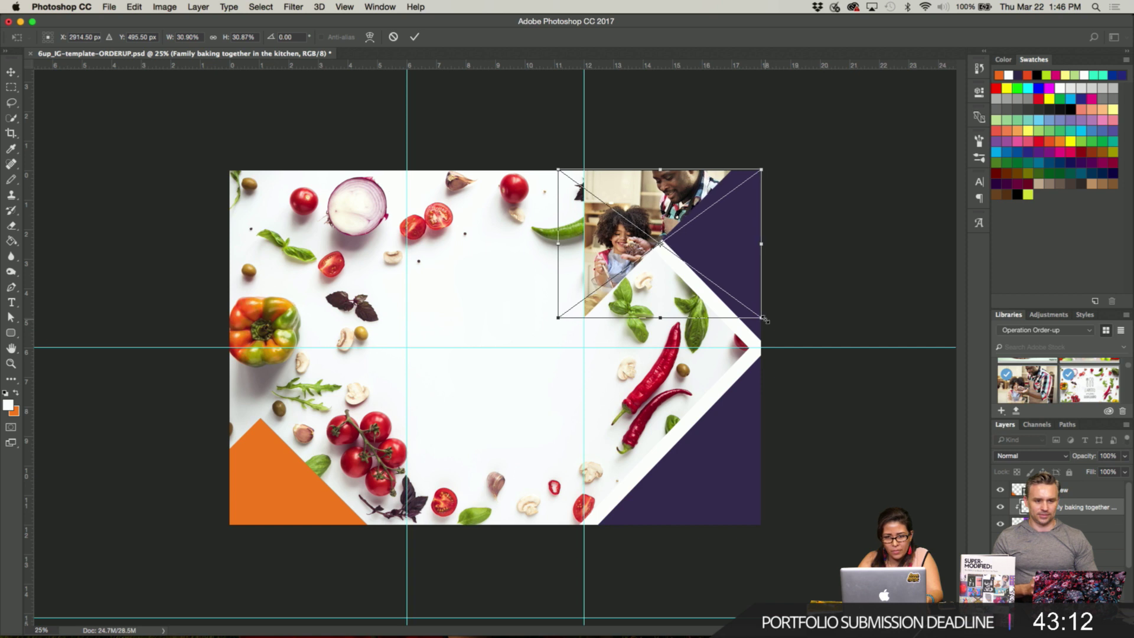
Shift the family photo 60 px left within its clipping shape.
{"action": "key", "text": "shift+Left"}
{"action": "key", "text": "shift+Left"}
{"action": "key", "text": "shift+Left"}
{"action": "key", "text": "shift+Left"}
{"action": "key", "text": "shift+Left"}
{"action": "key", "text": "shift+Left"}
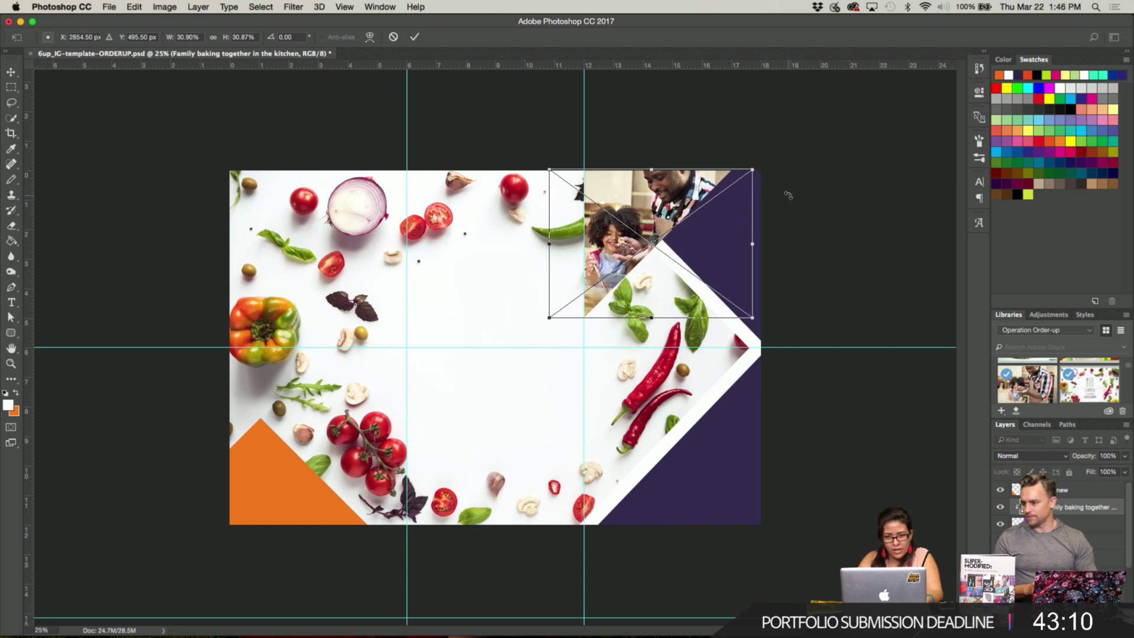
Enlarge the family photo to about 31.8% and nudge it within its shape to X 2844.50 px, Y 500.50 px.
{"action": "left_click_drag", "start_coordinate": [752, 170], "coordinate": [758, 166]}
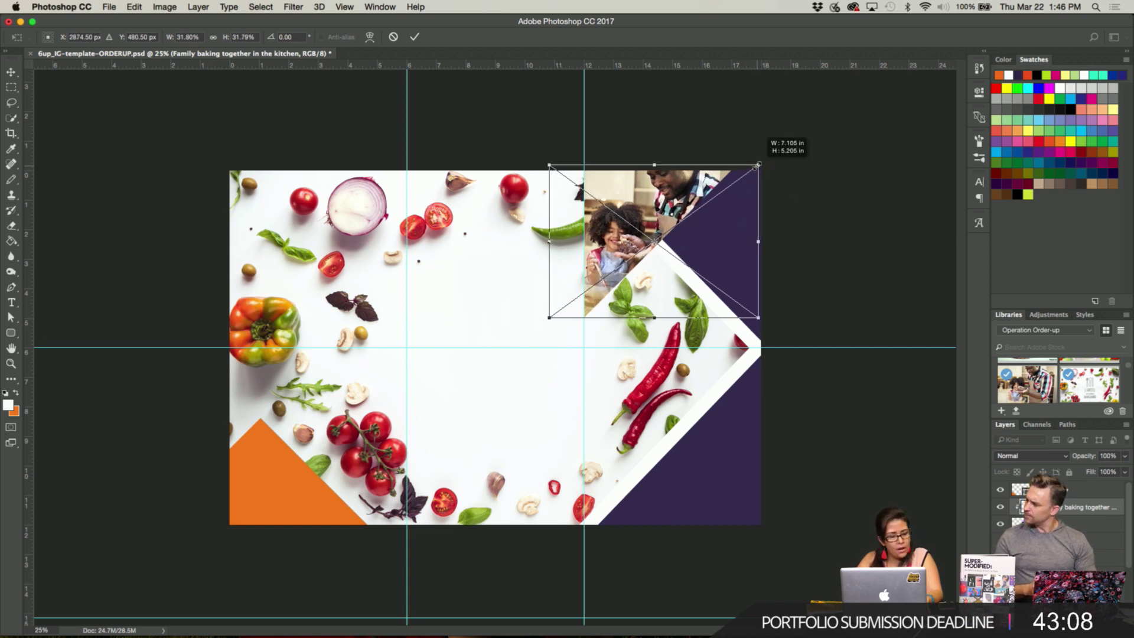
{"action": "key", "text": "shift+Down"}
{"action": "key", "text": "shift+Down"}
{"action": "key", "text": "shift+Down"}
{"action": "key", "text": "shift+Left"}
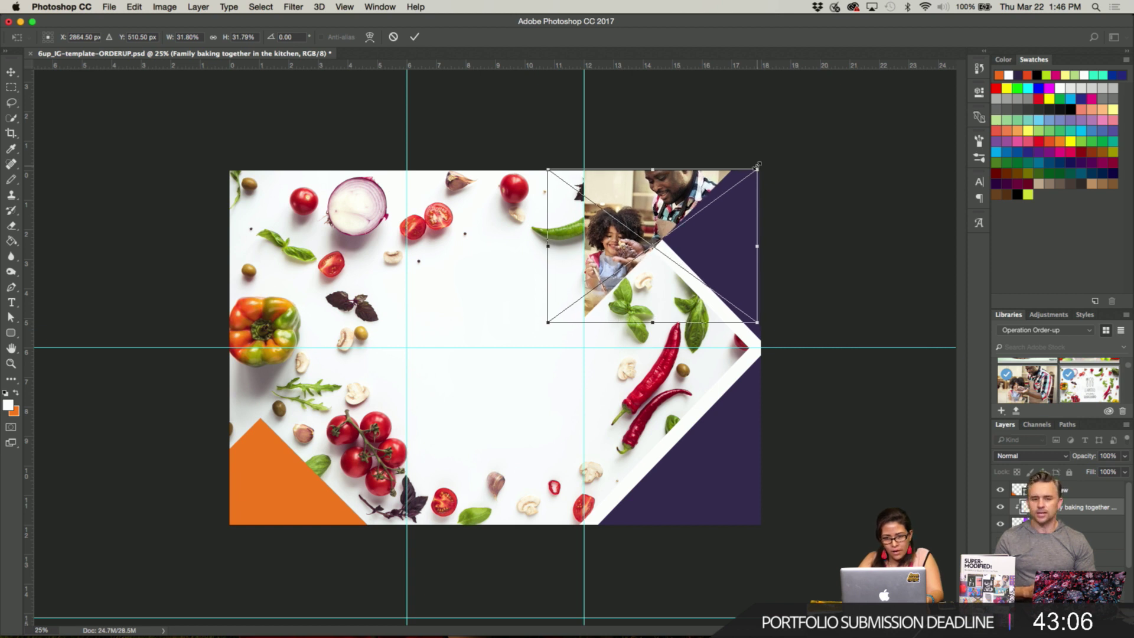
{"action": "key", "text": "shift+Up"}
{"action": "key", "text": "shift+Up"}
{"action": "key", "text": "shift+Left"}
{"action": "key", "text": "shift+Left"}
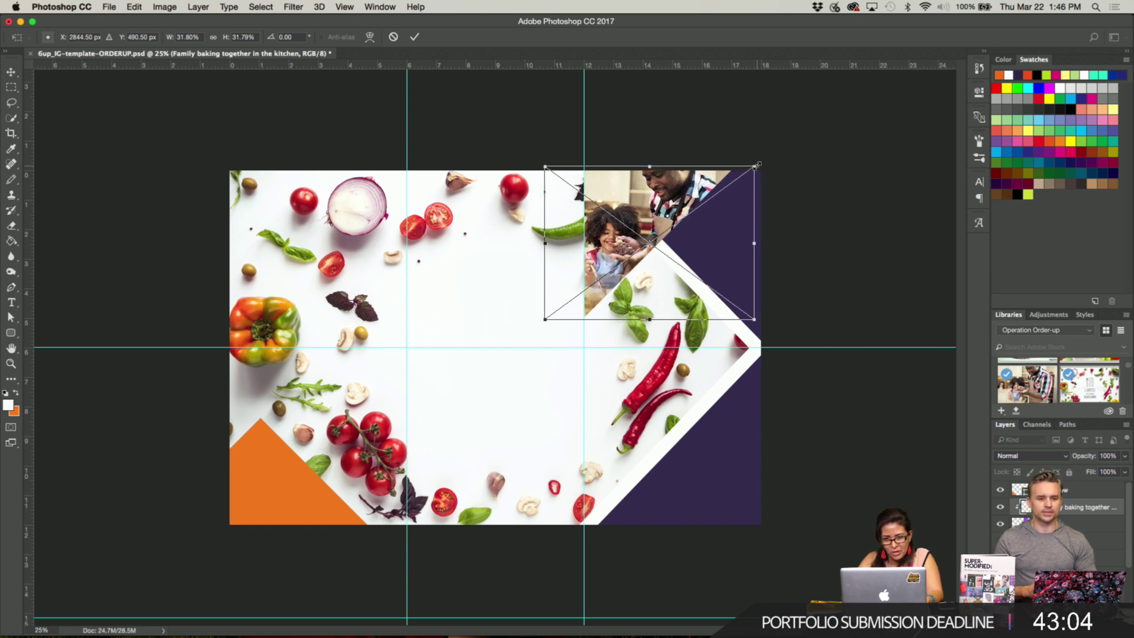
{"action": "key", "text": "shift+Down"}
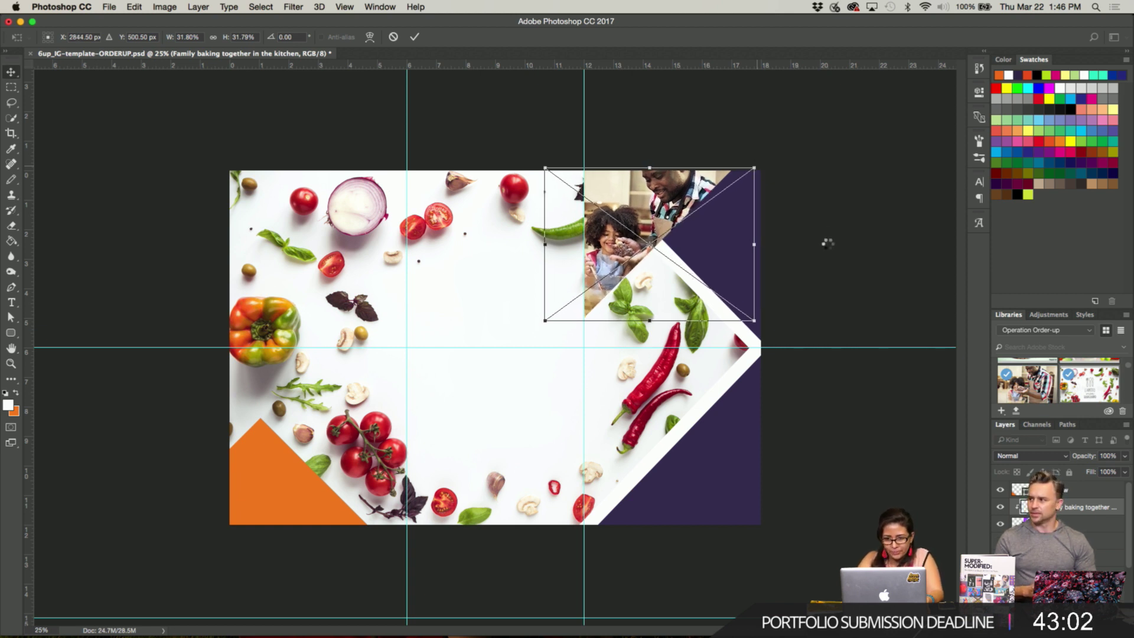
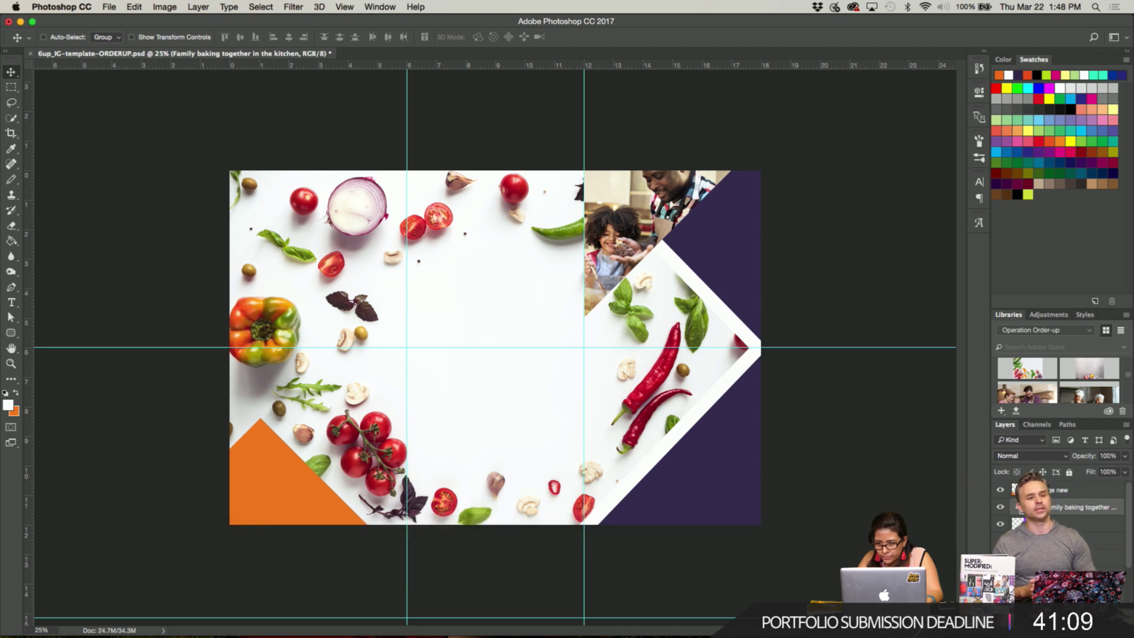
{"action": "scroll", "coordinate": [1057, 508], "scroll_direction": "down", "scroll_amount": 3}
{"action": "scroll", "coordinate": [1057, 503], "scroll_direction": "up", "scroll_amount": 3}
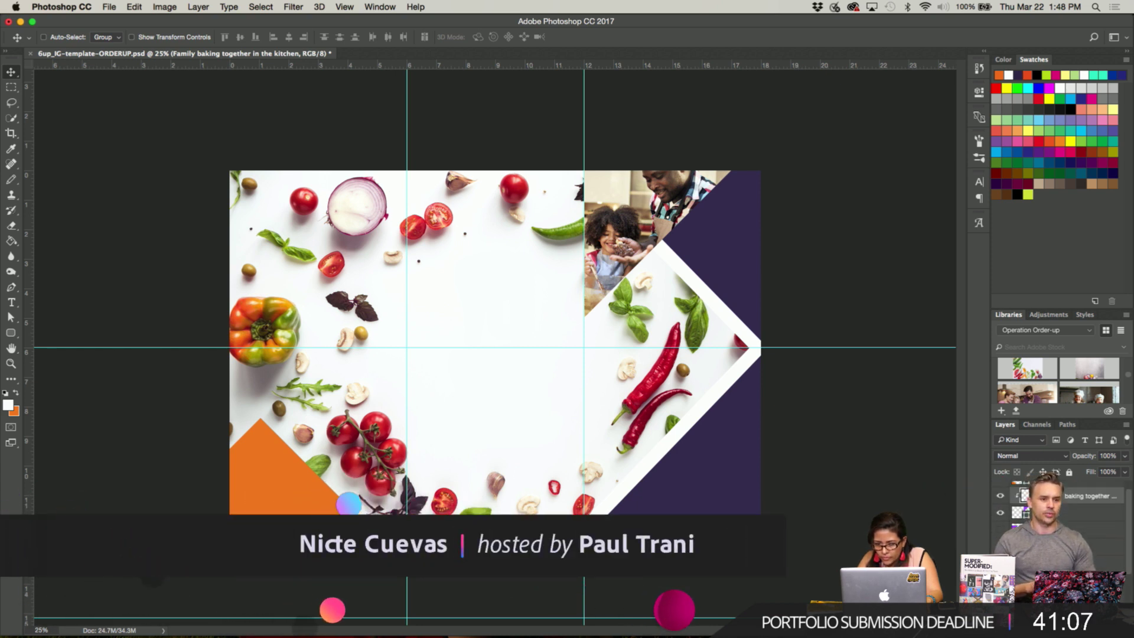
{"action": "scroll", "coordinate": [1080, 388], "scroll_direction": "down", "scroll_amount": 2}
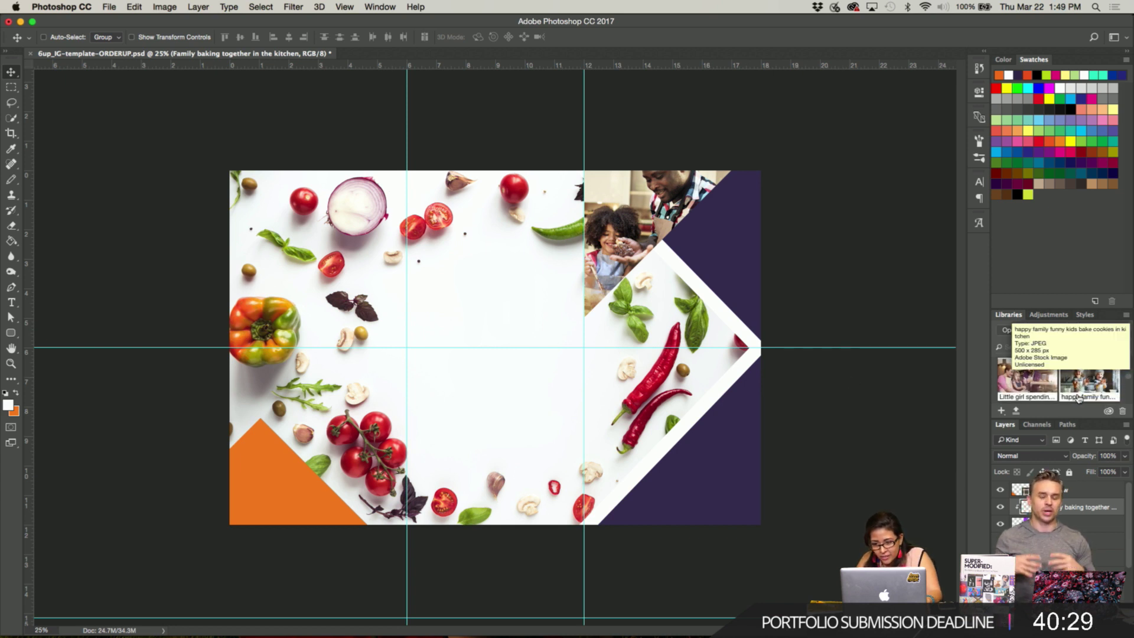
{"action": "scroll", "coordinate": [1025, 383], "scroll_direction": "down", "scroll_amount": 1}
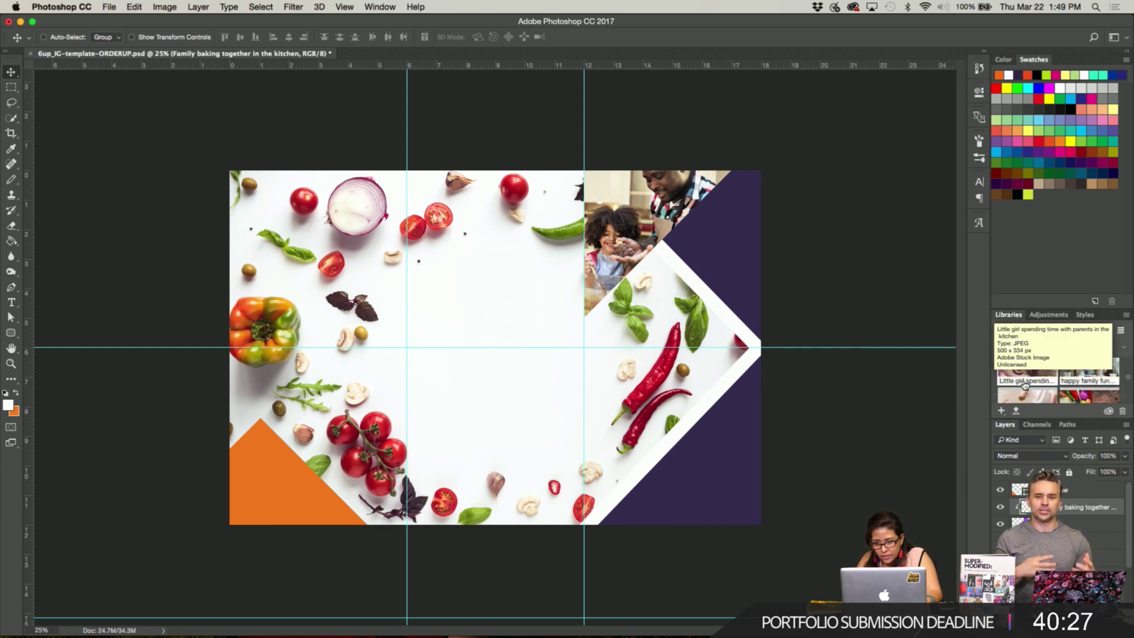
{"action": "scroll", "coordinate": [1025, 384], "scroll_direction": "up", "scroll_amount": 1}
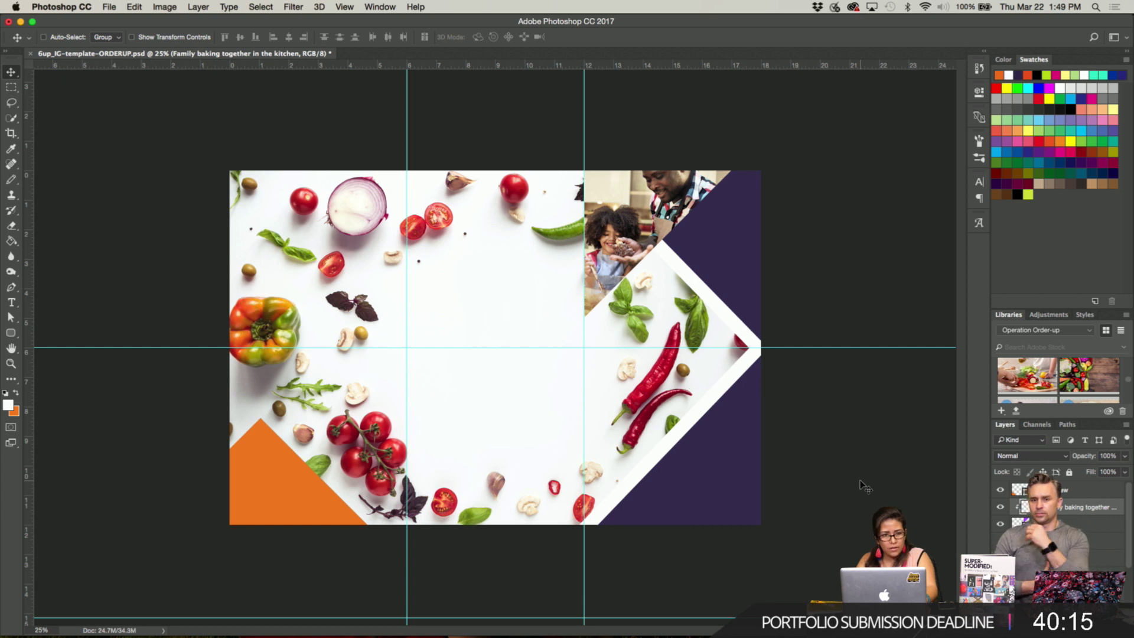
Save the six-up Instagram template document.
{"action": "key", "text": "super+s"}
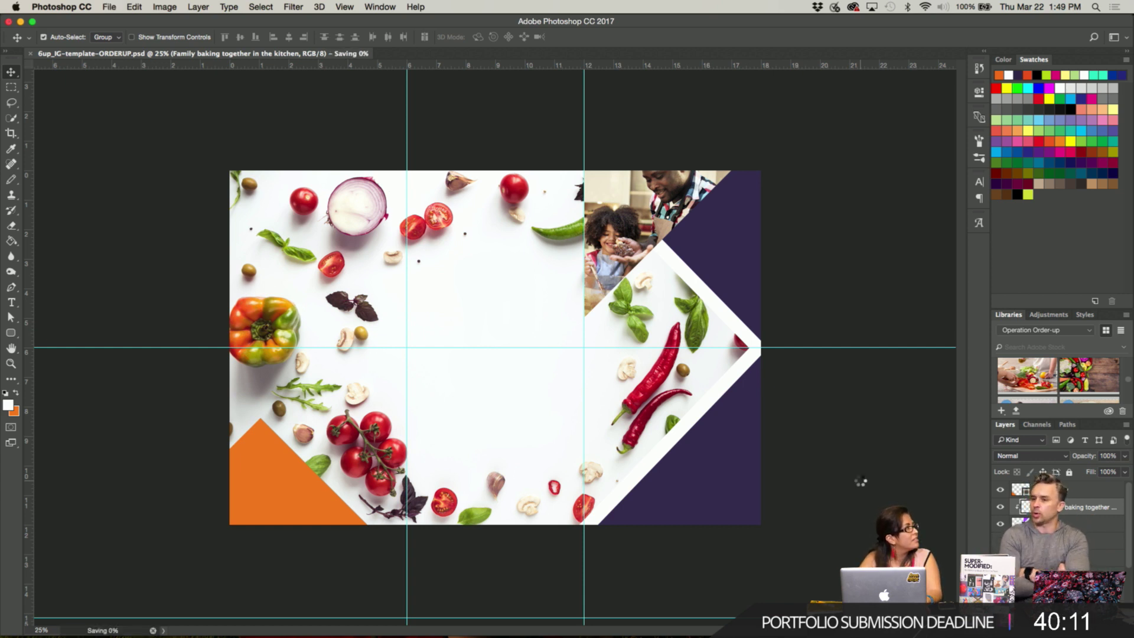
{"action": "mouse_move", "coordinate": [571, 607]}
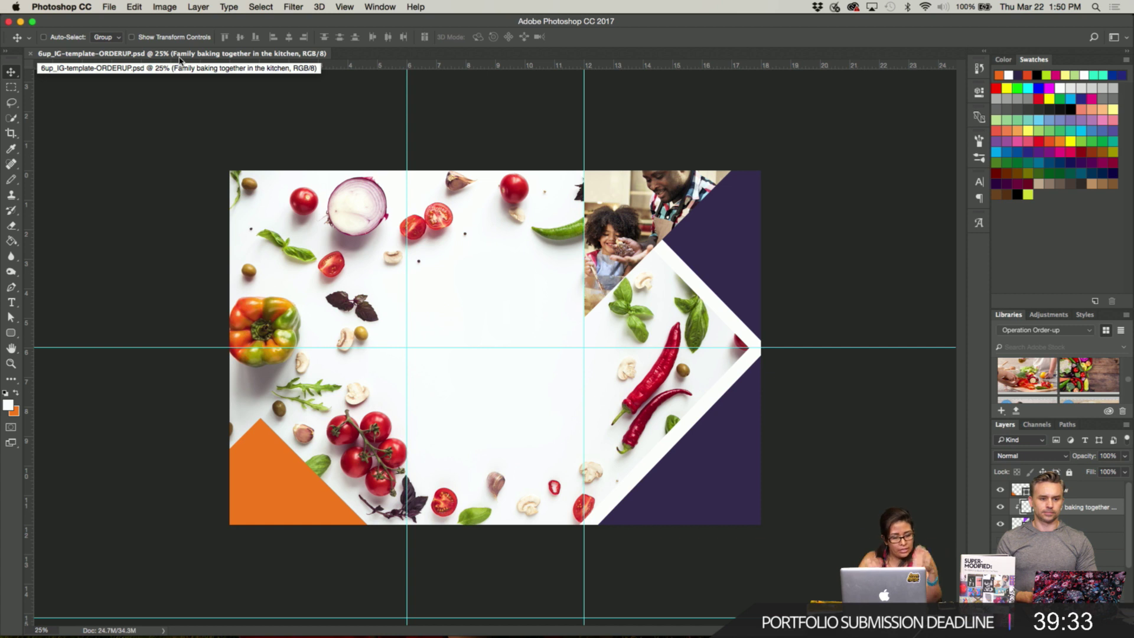
{"action": "left_click", "coordinate": [110, 7]}
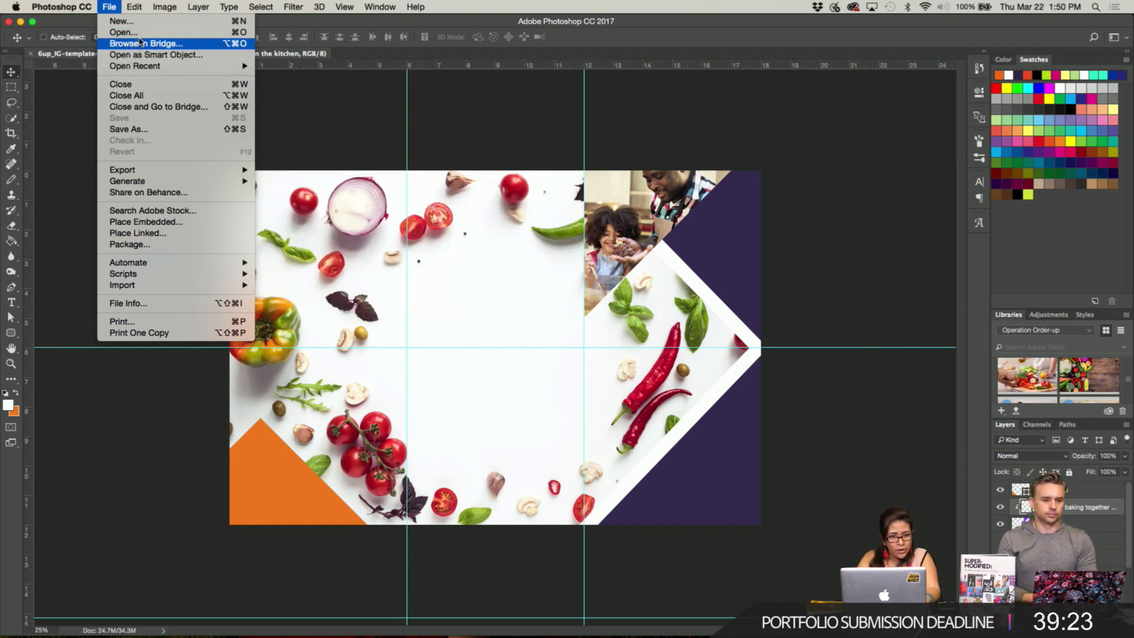
{"action": "left_click", "coordinate": [59, 135]}
Select the Operation Order Up logo in Illustrator and add a new layer above the family photo in Photoshop.
{"action": "mouse_move", "coordinate": [481, 620]}
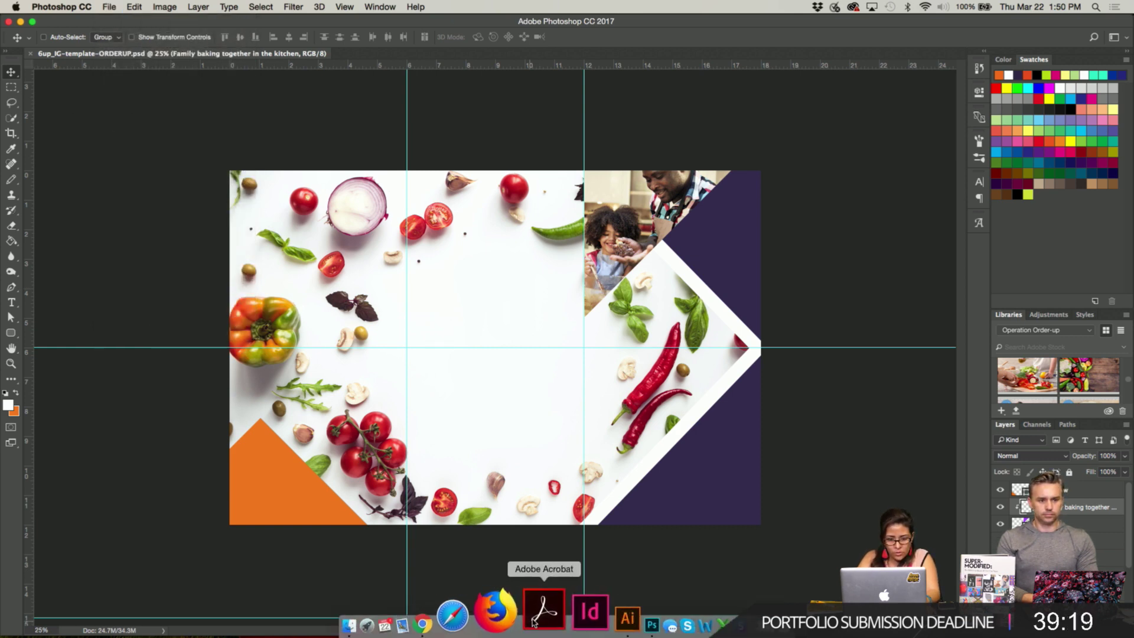
{"action": "left_click", "coordinate": [565, 617]}
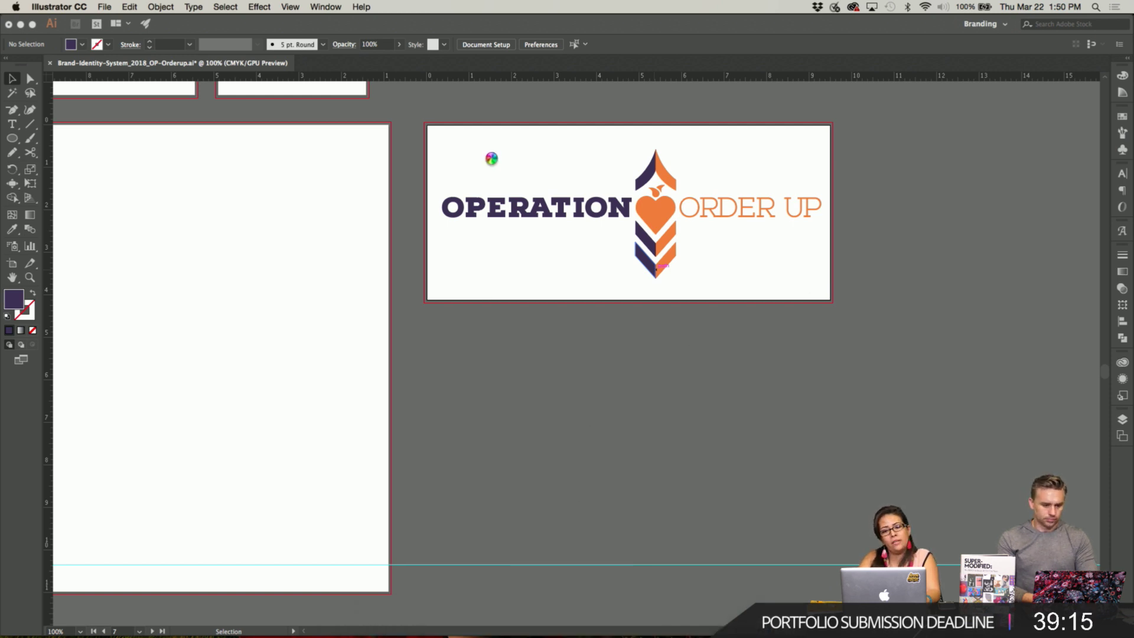
{"action": "left_click", "coordinate": [715, 293]}
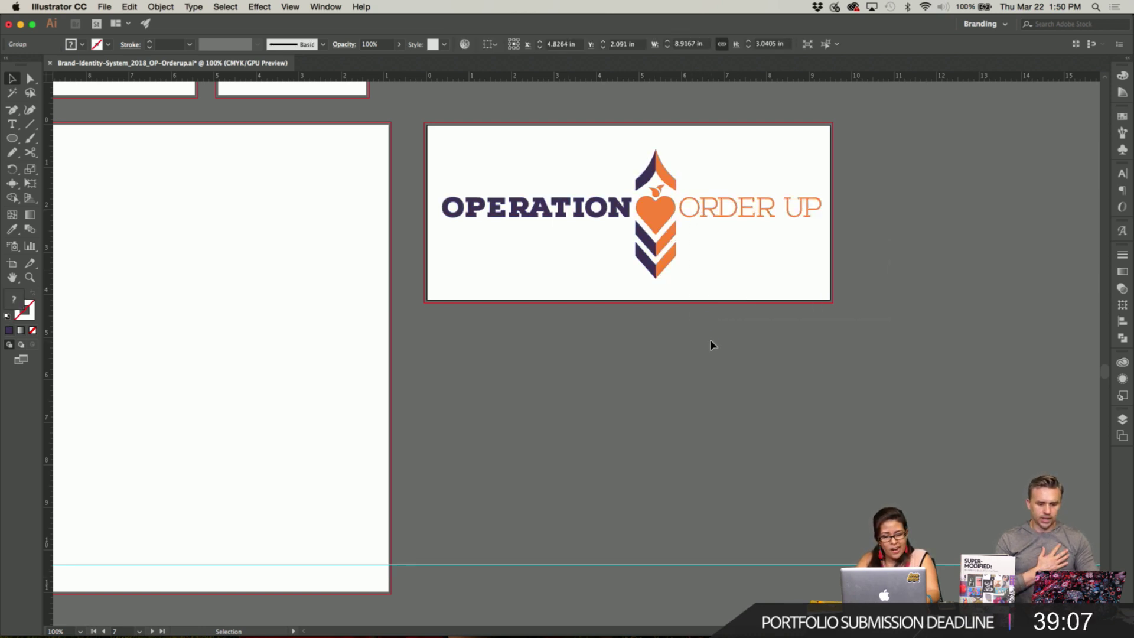
{"action": "key", "text": "super+Tab"}
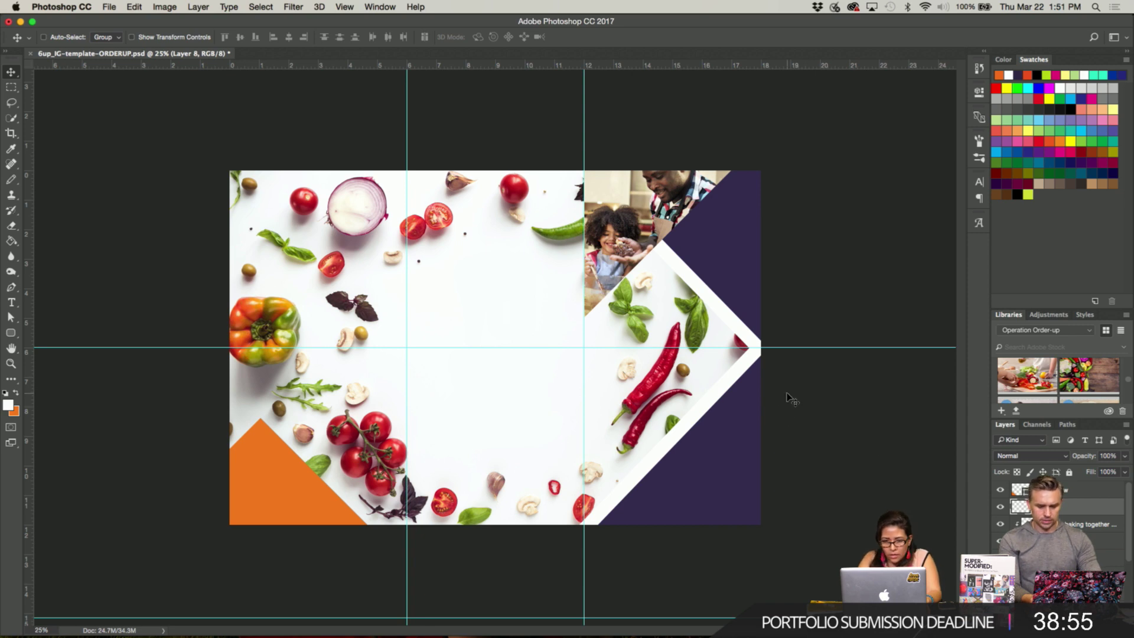
Copy the complete Operation Order Up logo from Illustrator and paste it into the Photoshop template as a Smart Object.
{"action": "key", "text": "super+Tab"}
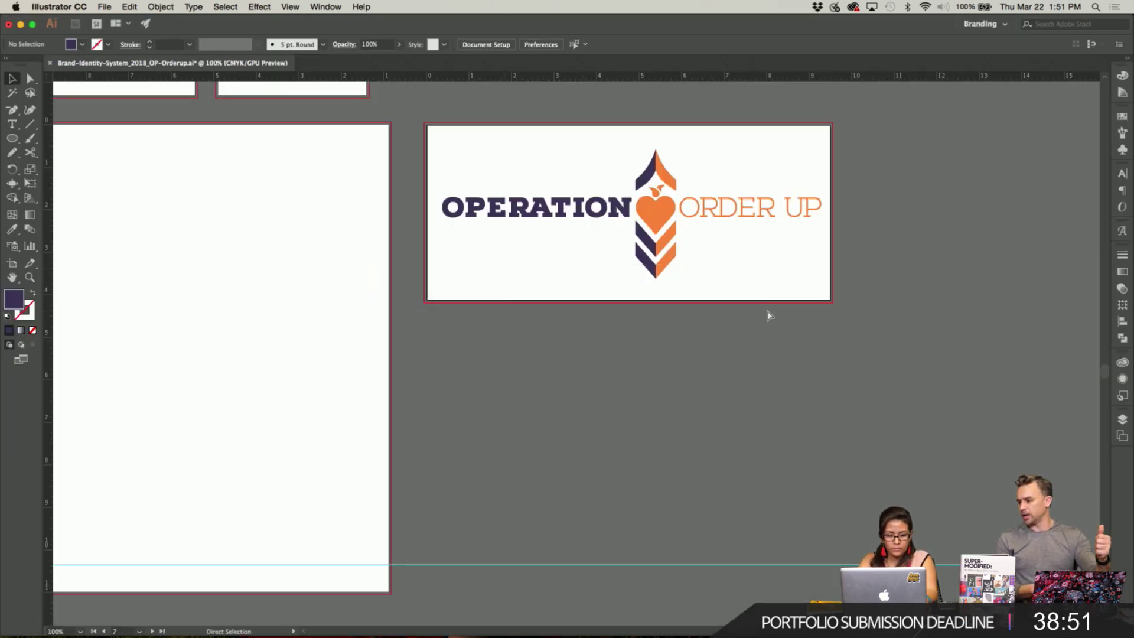
{"action": "key", "text": "super+a"}
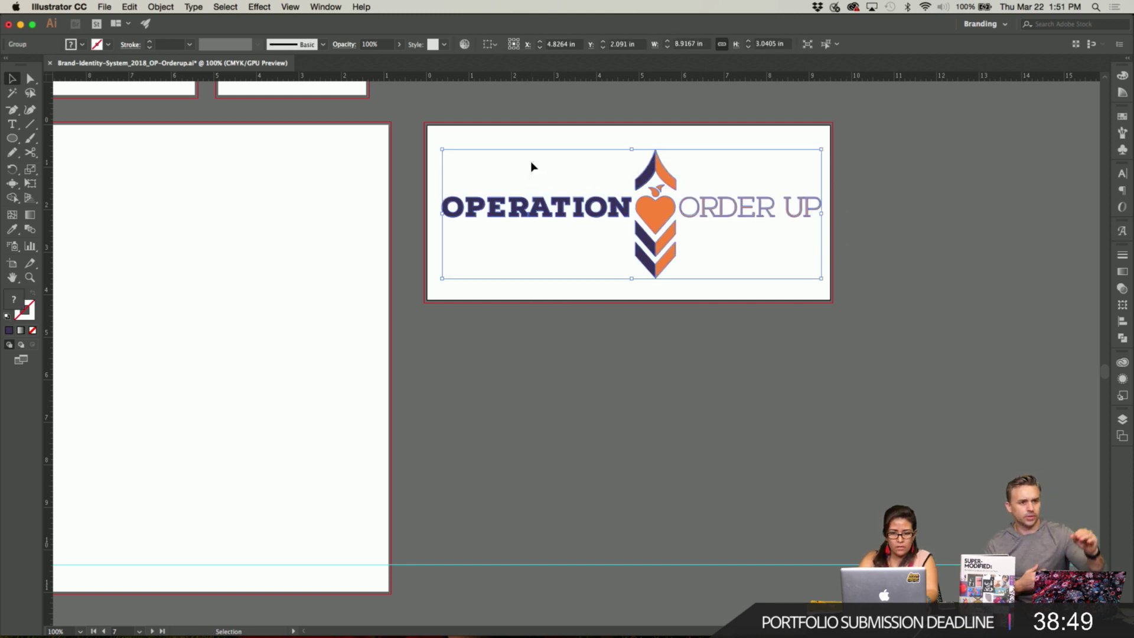
{"action": "key", "text": "a"}
{"action": "key", "text": "super+Tab"}
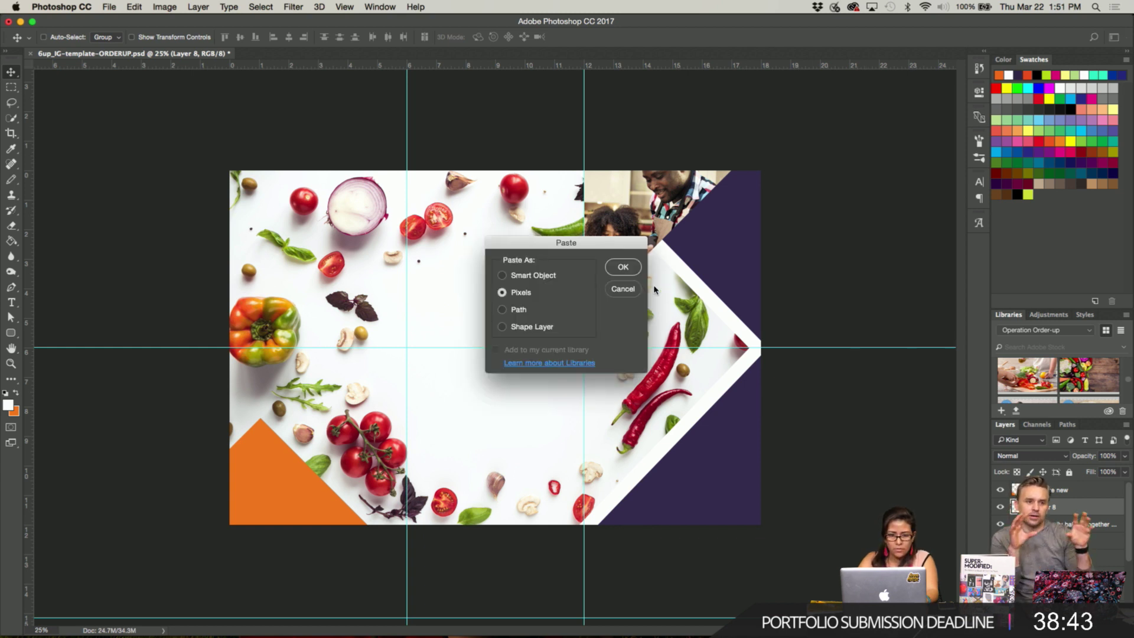
{"action": "left_click", "coordinate": [503, 276]}
{"action": "left_click", "coordinate": [621, 268]}
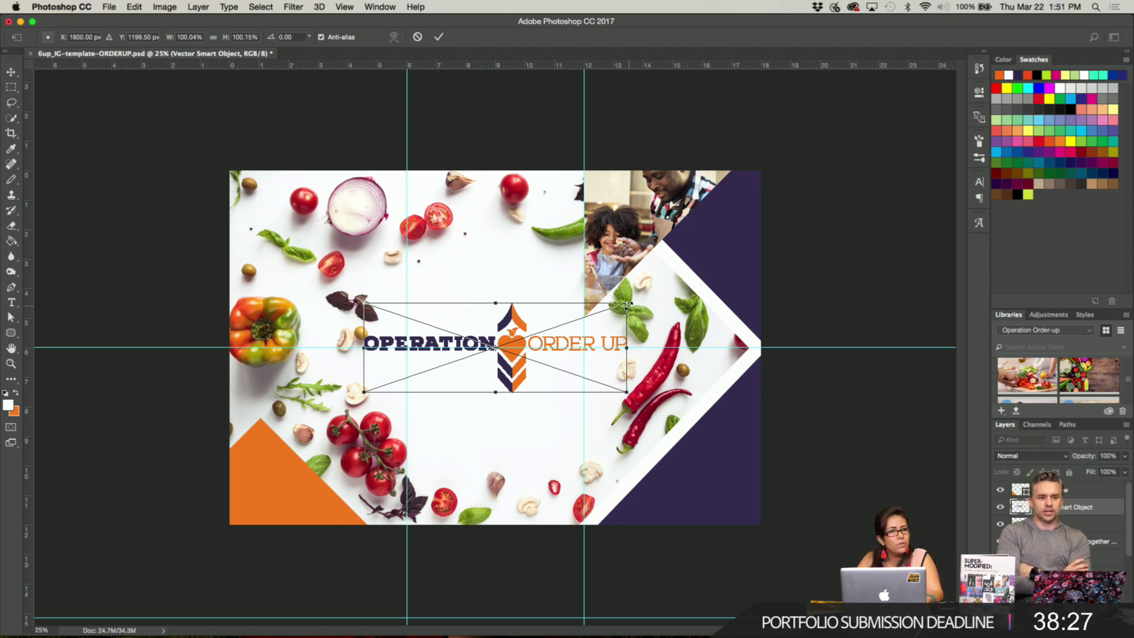
Scale the pasted Operation Order Up logo down to about 88% and centre it on the template.
{"action": "left_click_drag", "start_coordinate": [627, 306], "coordinate": [600, 327]}
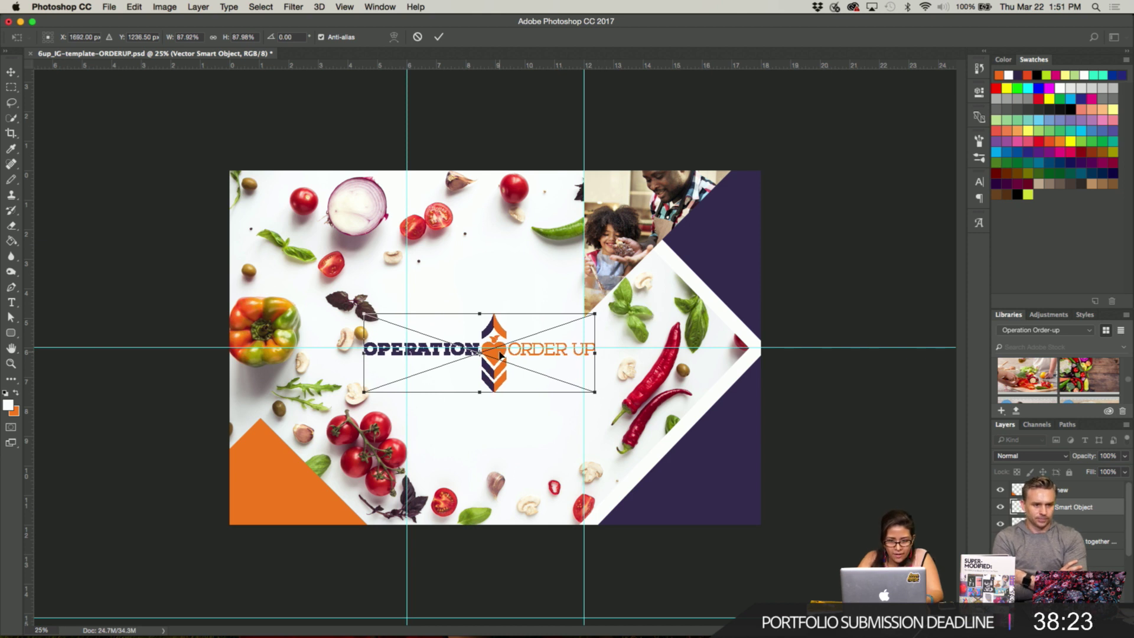
{"action": "left_click_drag", "start_coordinate": [500, 354], "coordinate": [516, 350]}
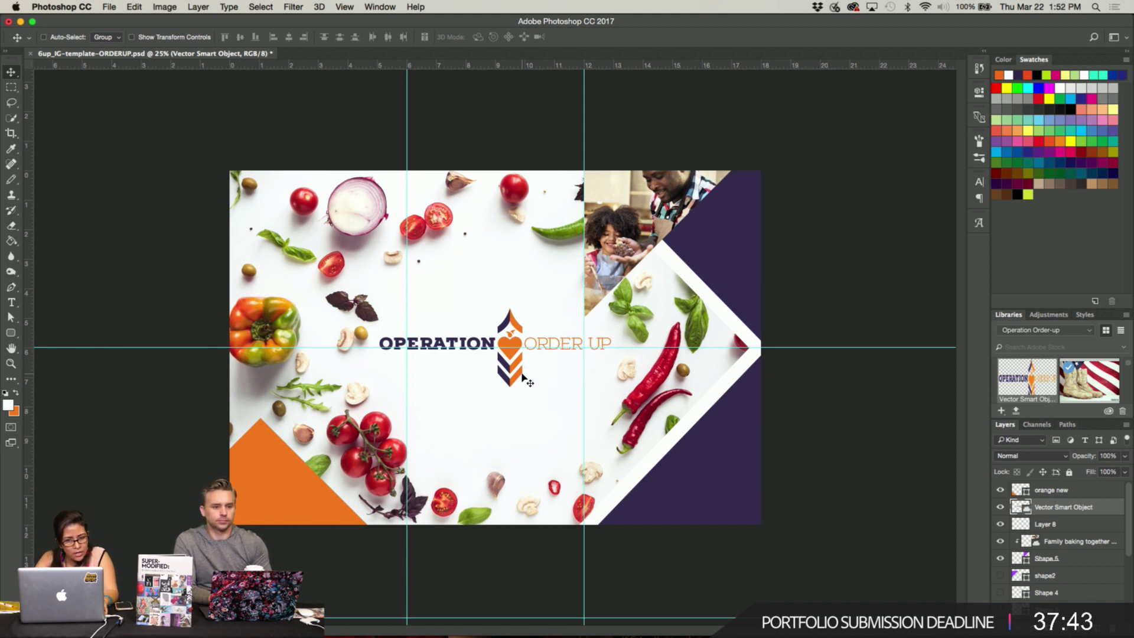
{"action": "key", "text": "shift+Down"}
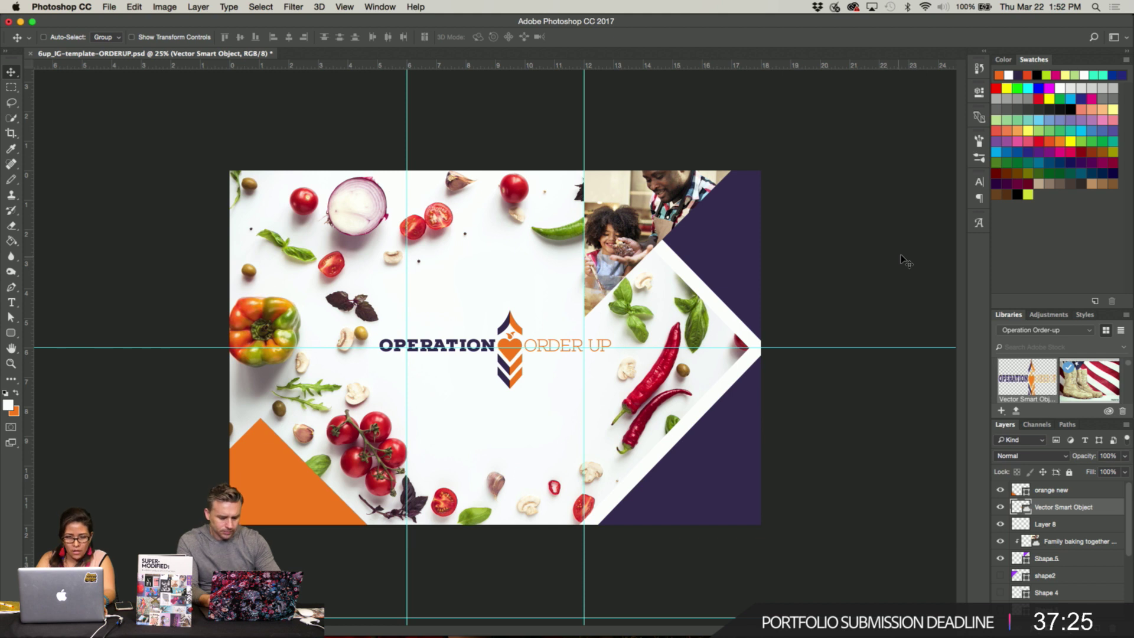
Toggle the guides to check the layout, leaving them hidden.
{"action": "key", "text": "super+semicolon"}
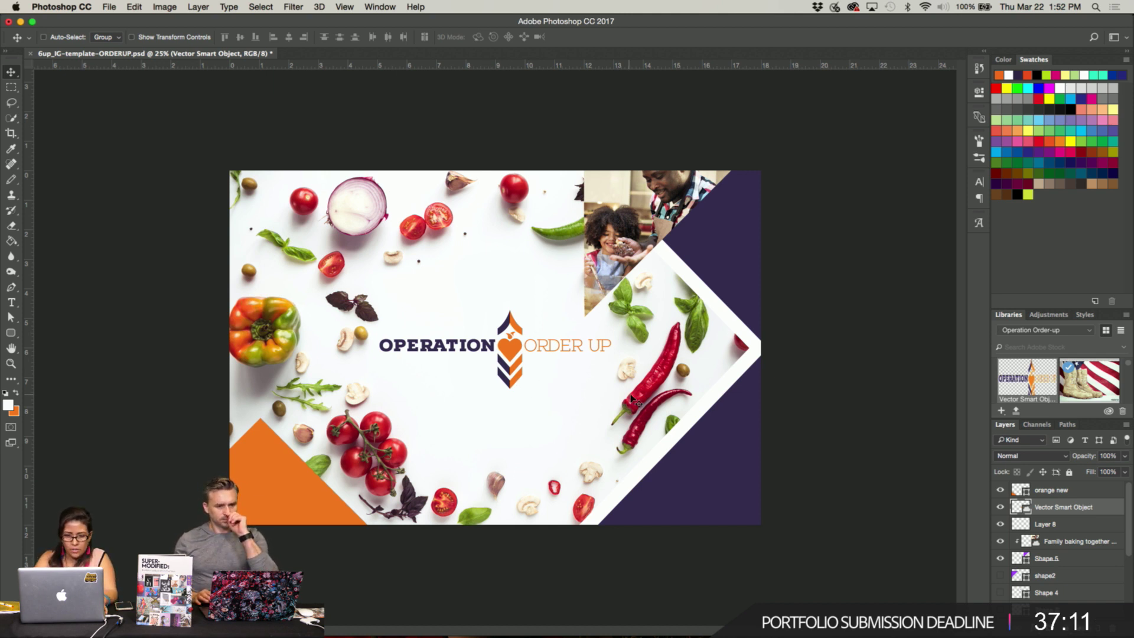
{"action": "key", "text": "super+semicolon"}
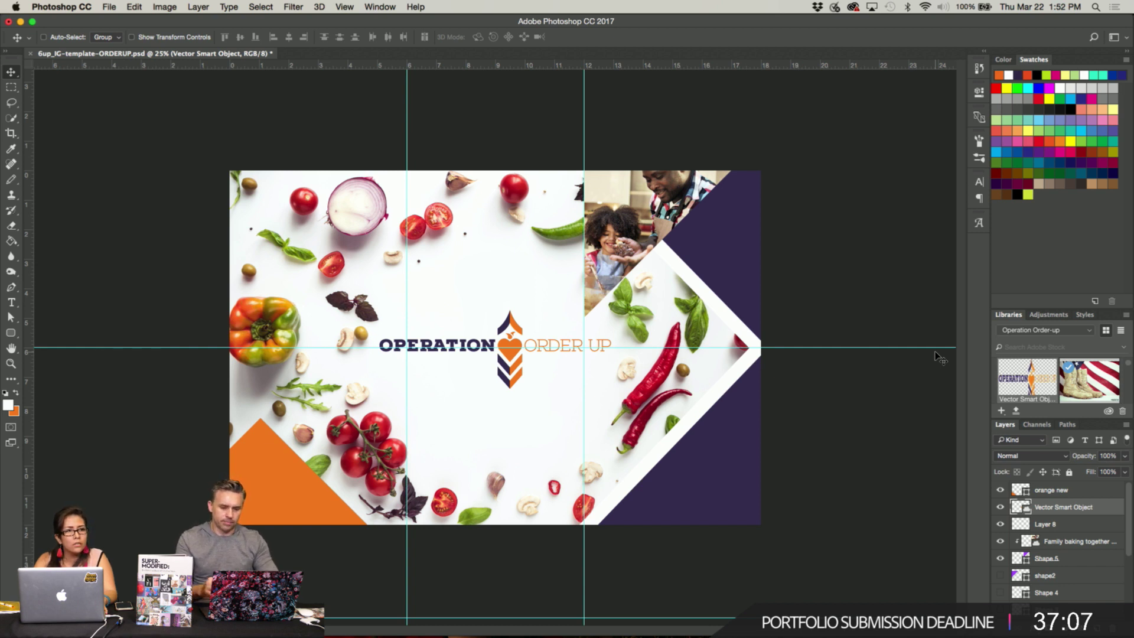
{"action": "key", "text": "super+semicolon"}
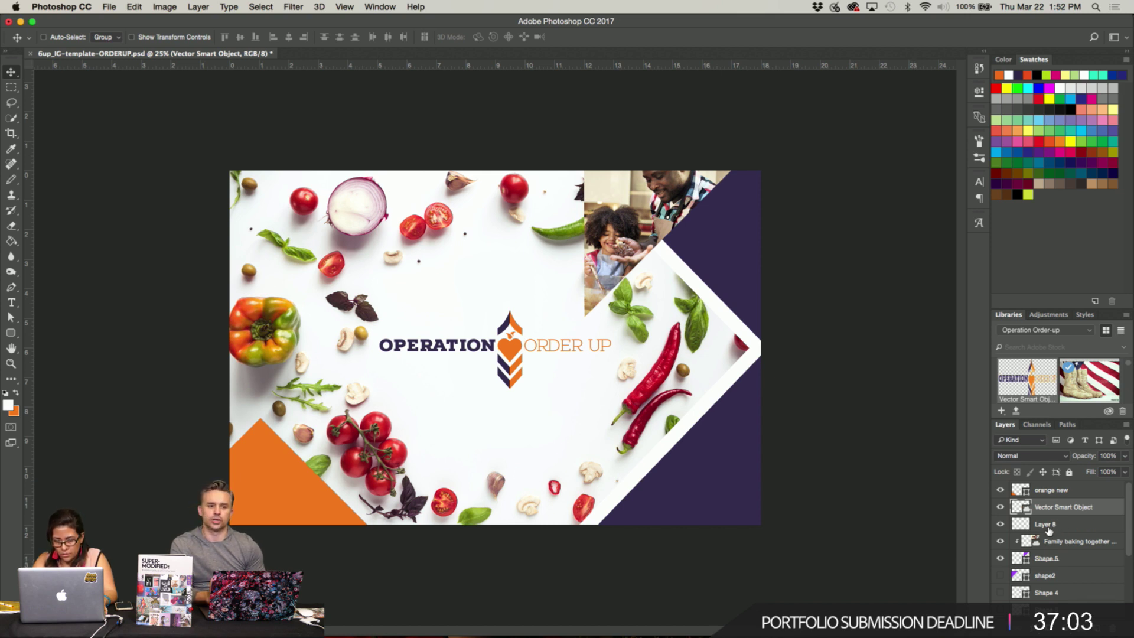
Switch to Adobe Spark in Chrome, load more saved projects and look through the project list.
{"action": "mouse_move", "coordinate": [718, 629]}
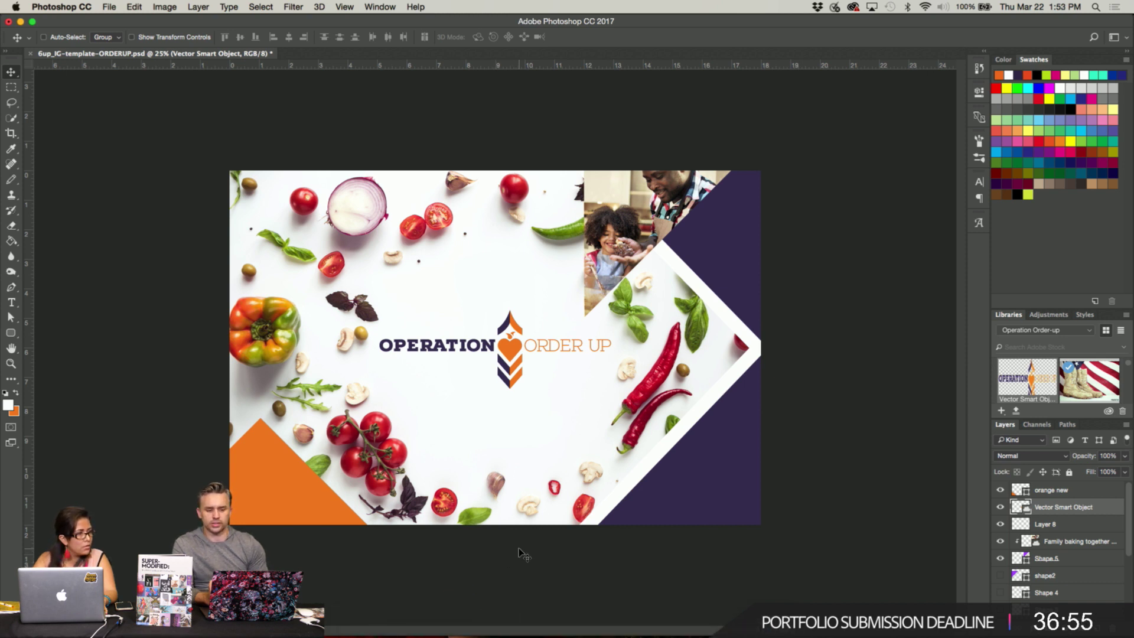
{"action": "mouse_move", "coordinate": [459, 629]}
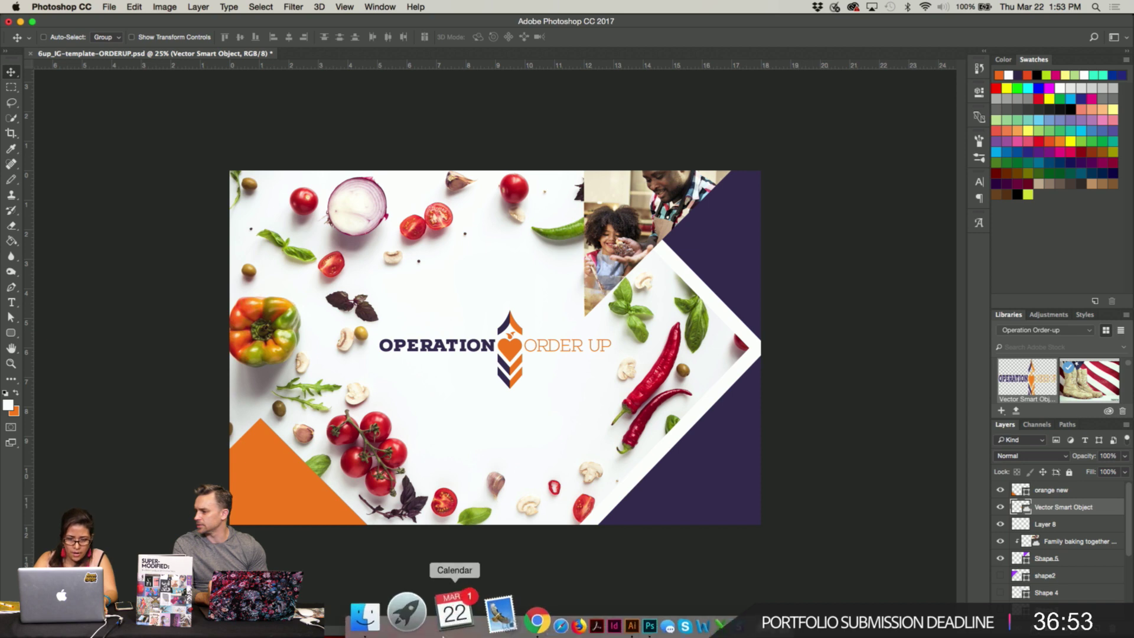
{"action": "left_click", "coordinate": [484, 615]}
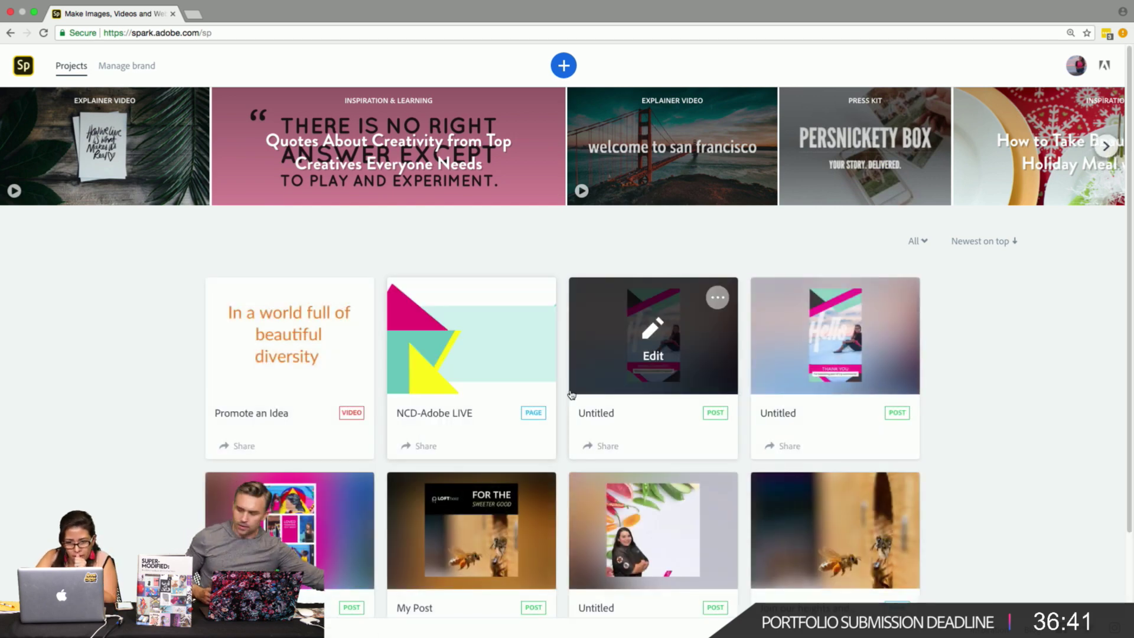
{"action": "scroll", "coordinate": [545, 455], "scroll_direction": "down", "scroll_amount": 3}
{"action": "scroll", "coordinate": [545, 455], "scroll_direction": "down", "scroll_amount": 1}
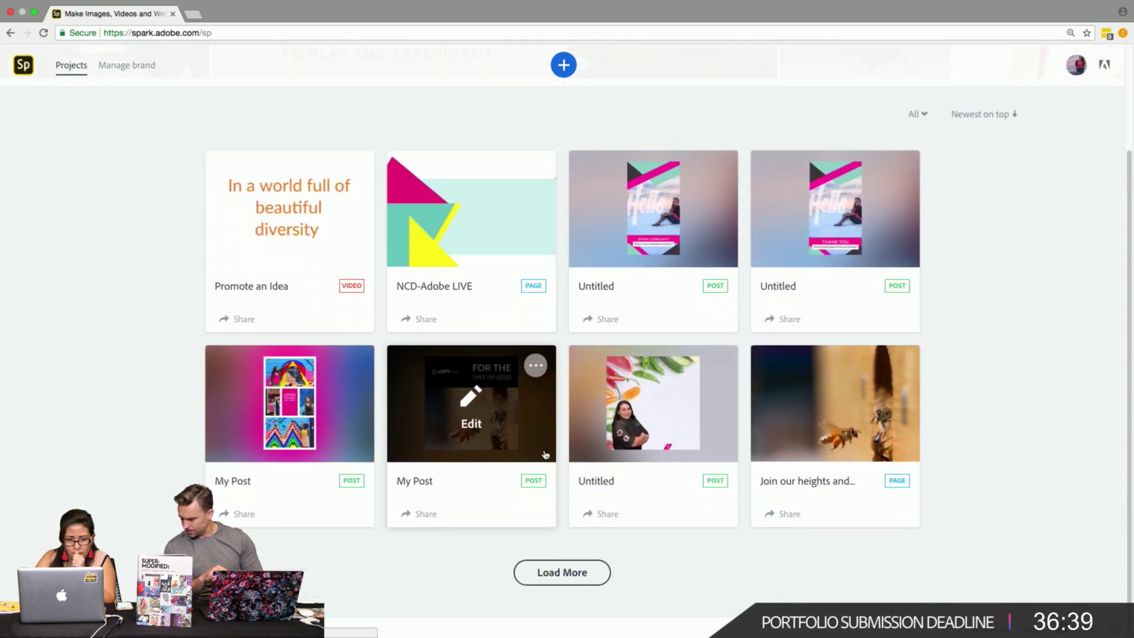
{"action": "left_click", "coordinate": [573, 582]}
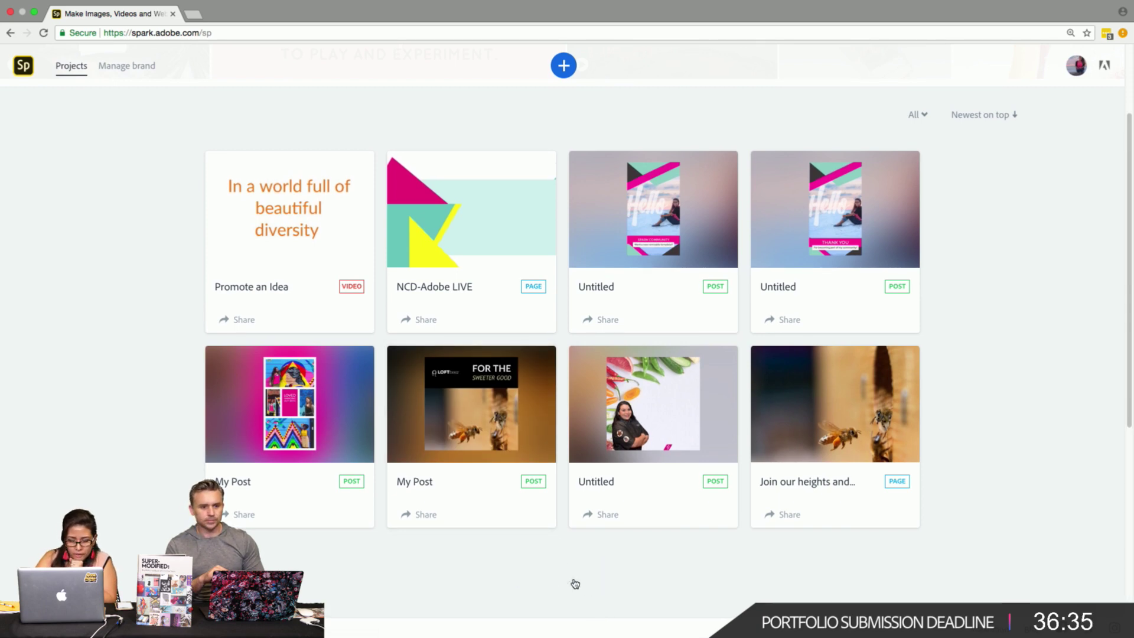
{"action": "scroll", "coordinate": [574, 584], "scroll_direction": "down", "scroll_amount": 6}
{"action": "scroll", "coordinate": [575, 584], "scroll_direction": "down", "scroll_amount": 7}
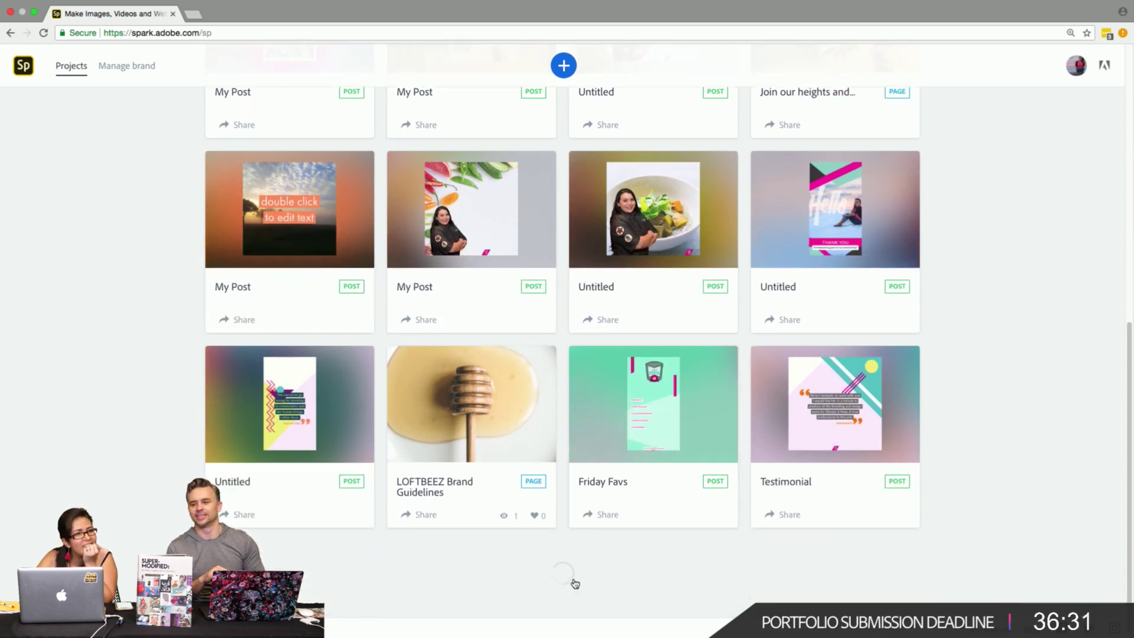
{"action": "scroll", "coordinate": [579, 576], "scroll_direction": "down", "scroll_amount": 1}
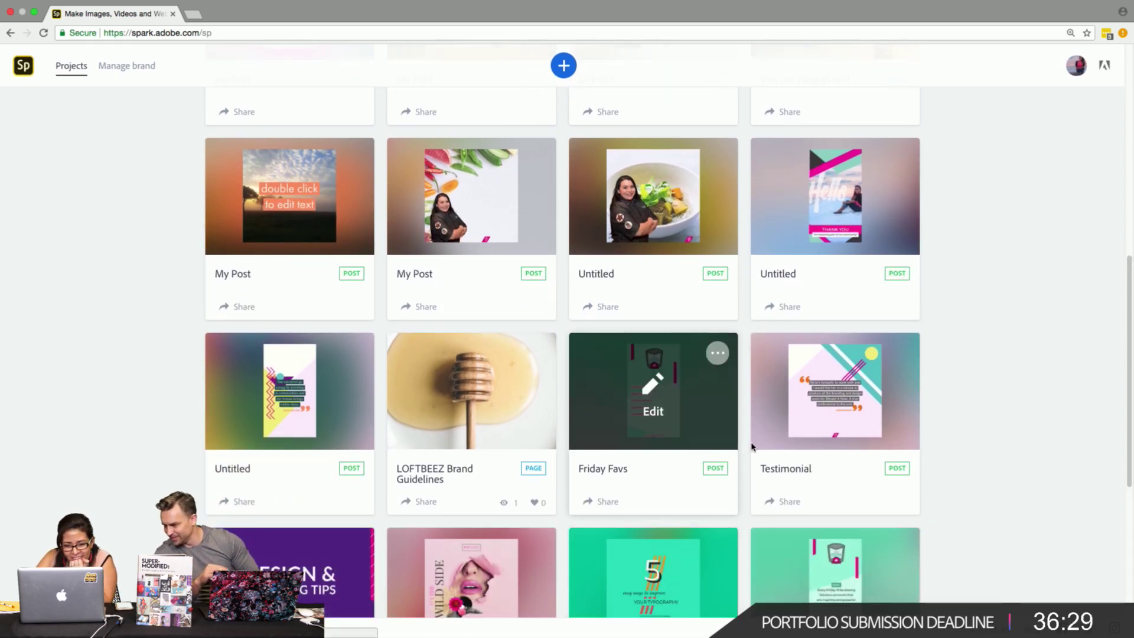
{"action": "scroll", "coordinate": [957, 424], "scroll_direction": "down", "scroll_amount": 3}
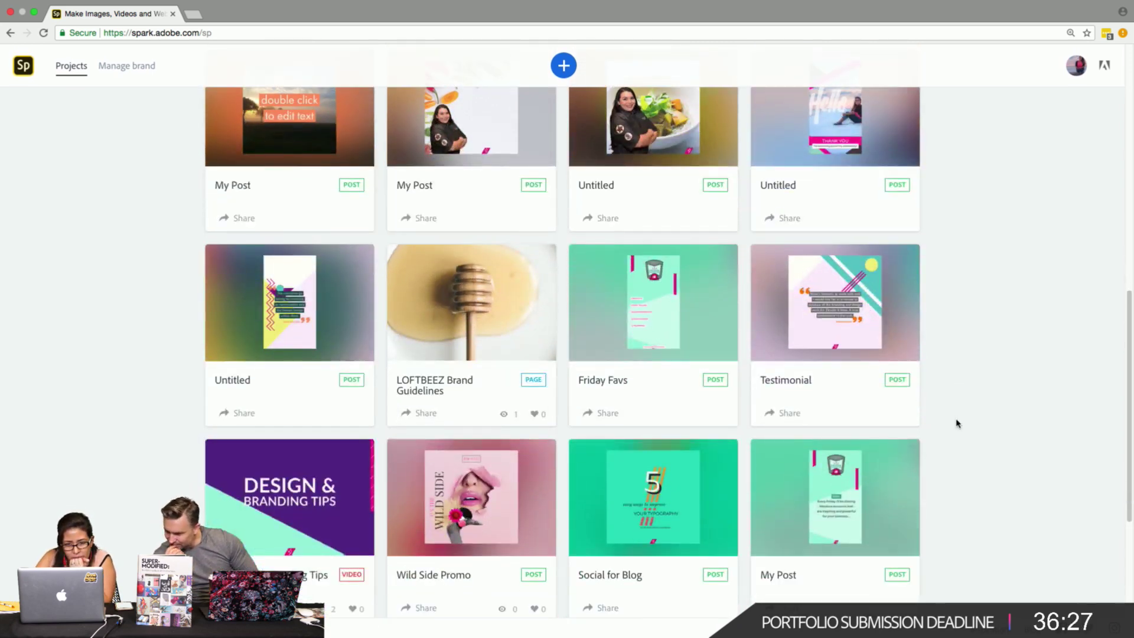
{"action": "scroll", "coordinate": [957, 425], "scroll_direction": "down", "scroll_amount": 9}
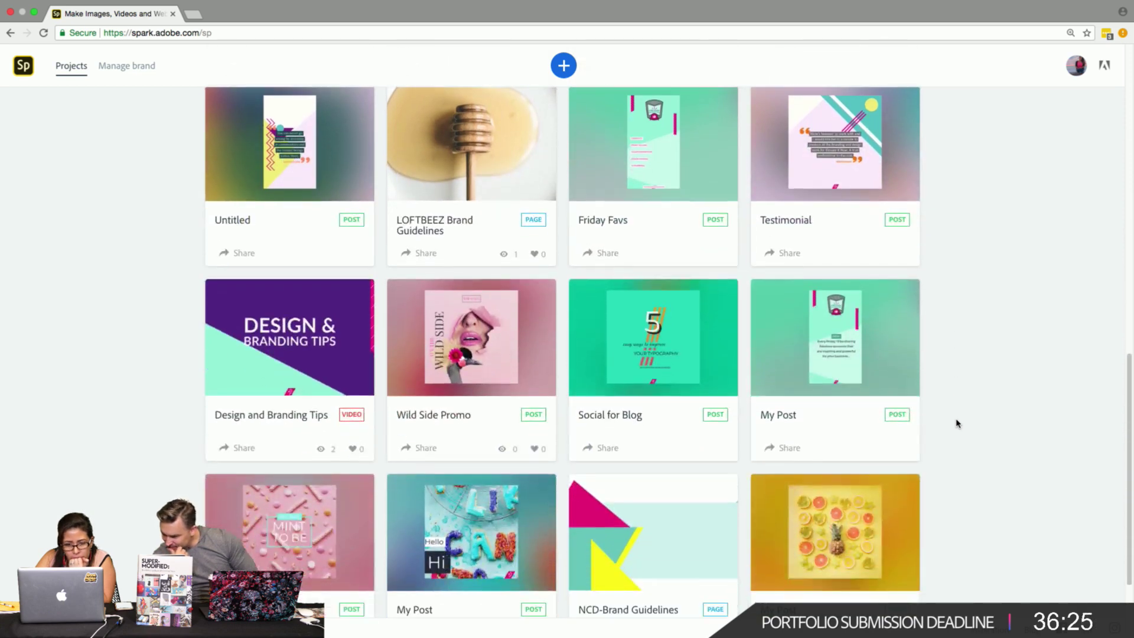
{"action": "scroll", "coordinate": [700, 444], "scroll_direction": "up", "scroll_amount": 20}
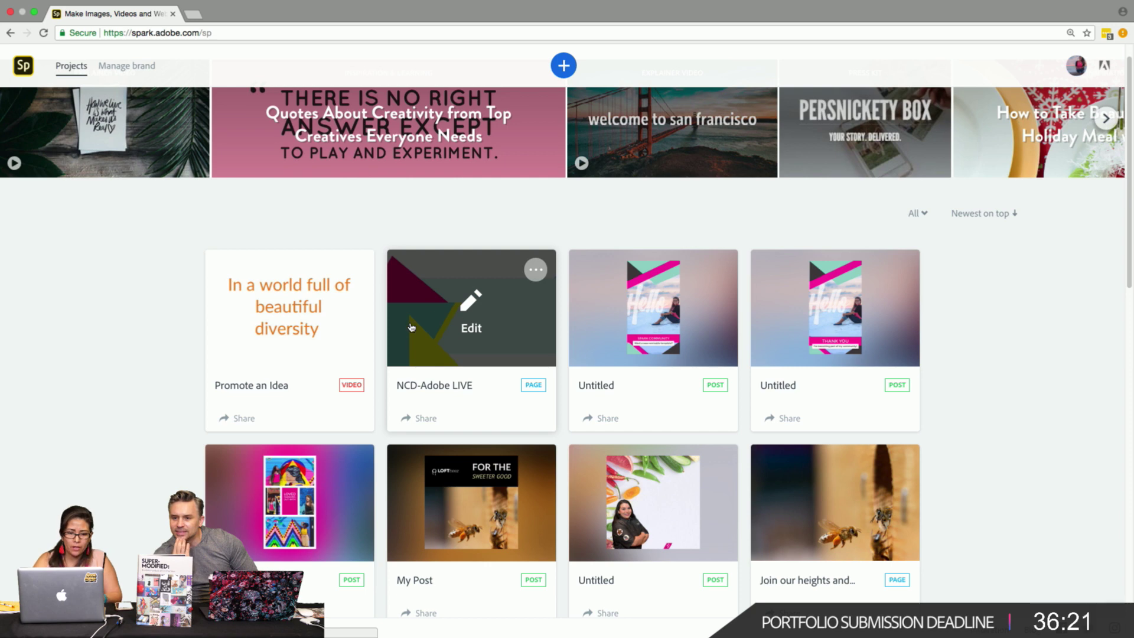
Open the NCD-Adobe LIVE page project in preview and read its introduction on helping clients maintain a cohesive brand.
{"action": "left_click", "coordinate": [411, 328]}
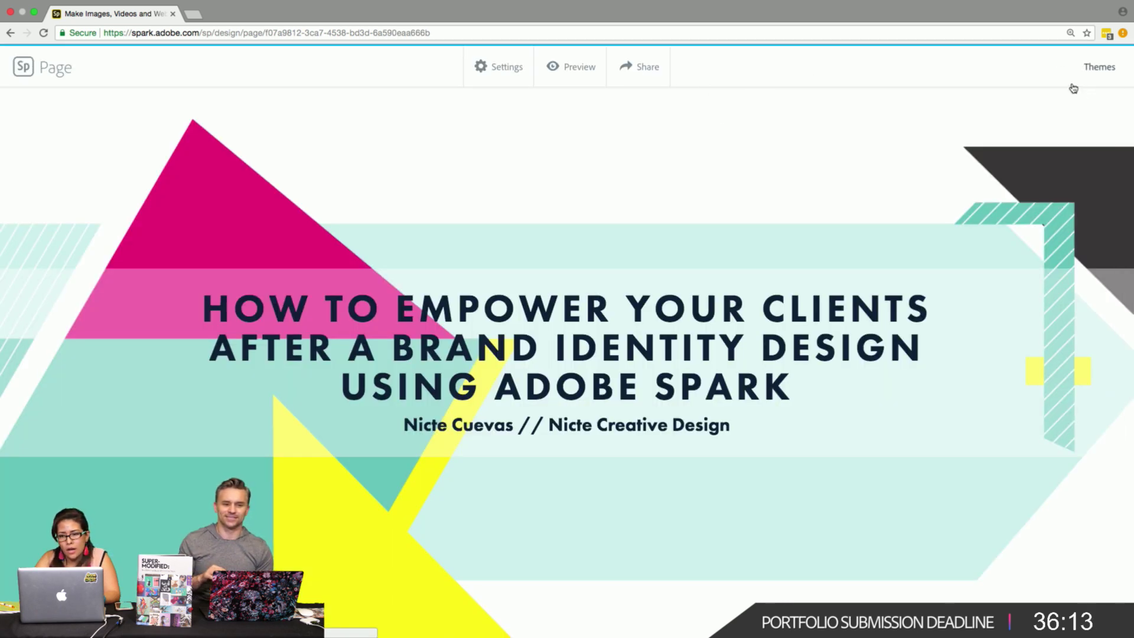
{"action": "left_click", "coordinate": [577, 68]}
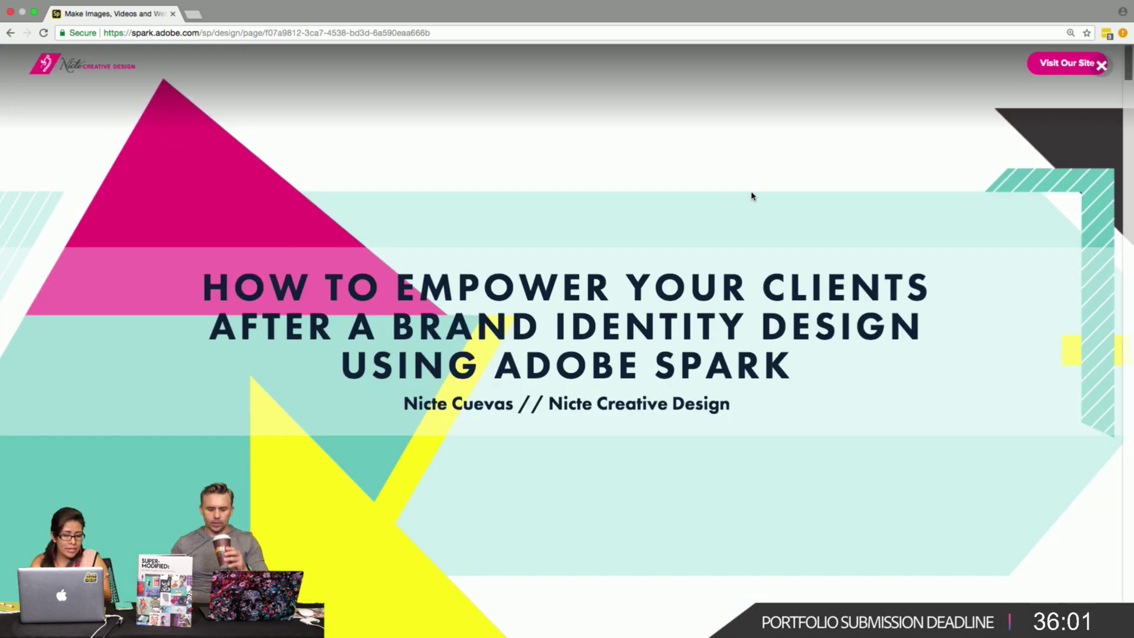
{"action": "scroll", "coordinate": [707, 293], "scroll_direction": "down", "scroll_amount": 3}
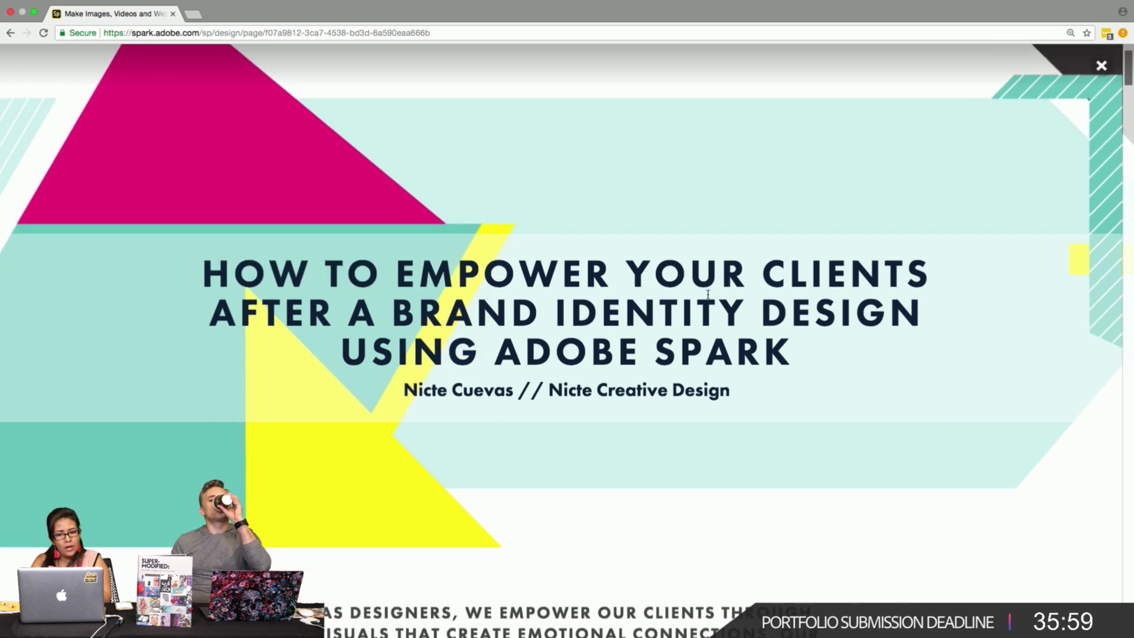
{"action": "scroll", "coordinate": [708, 294], "scroll_direction": "down", "scroll_amount": 3}
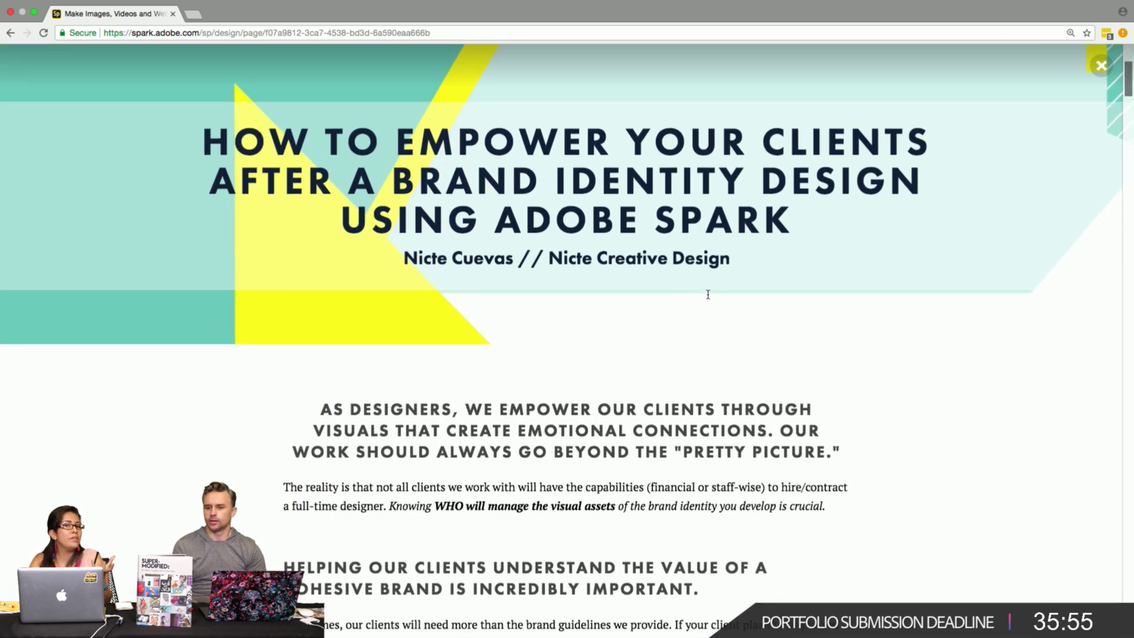
{"action": "scroll", "coordinate": [707, 293], "scroll_direction": "down", "scroll_amount": 2}
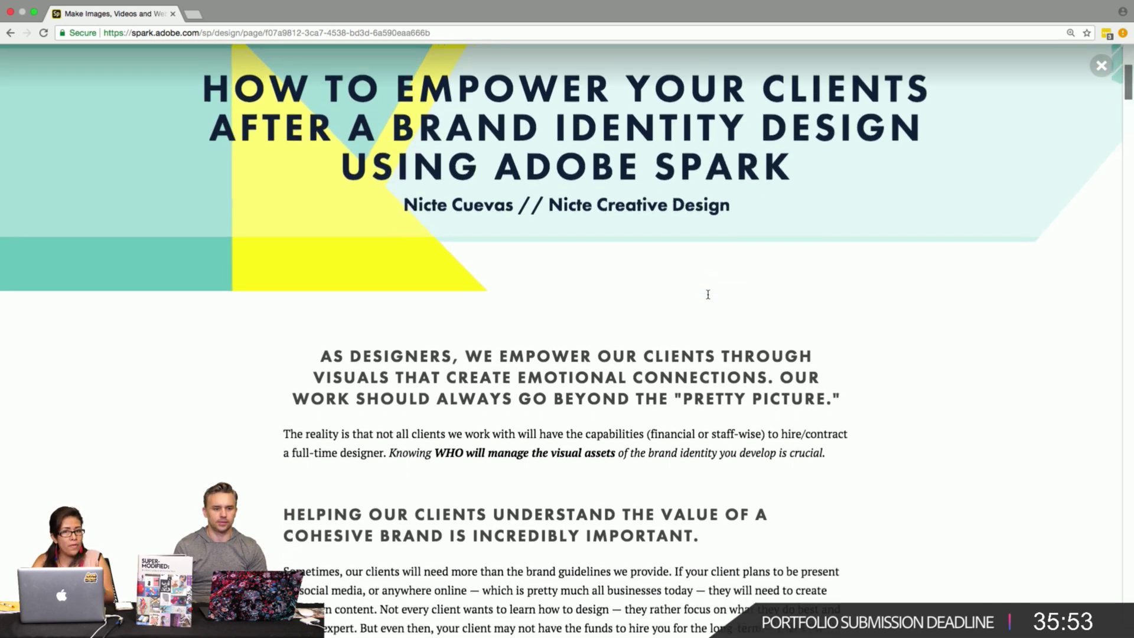
{"action": "scroll", "coordinate": [708, 294], "scroll_direction": "down", "scroll_amount": 6}
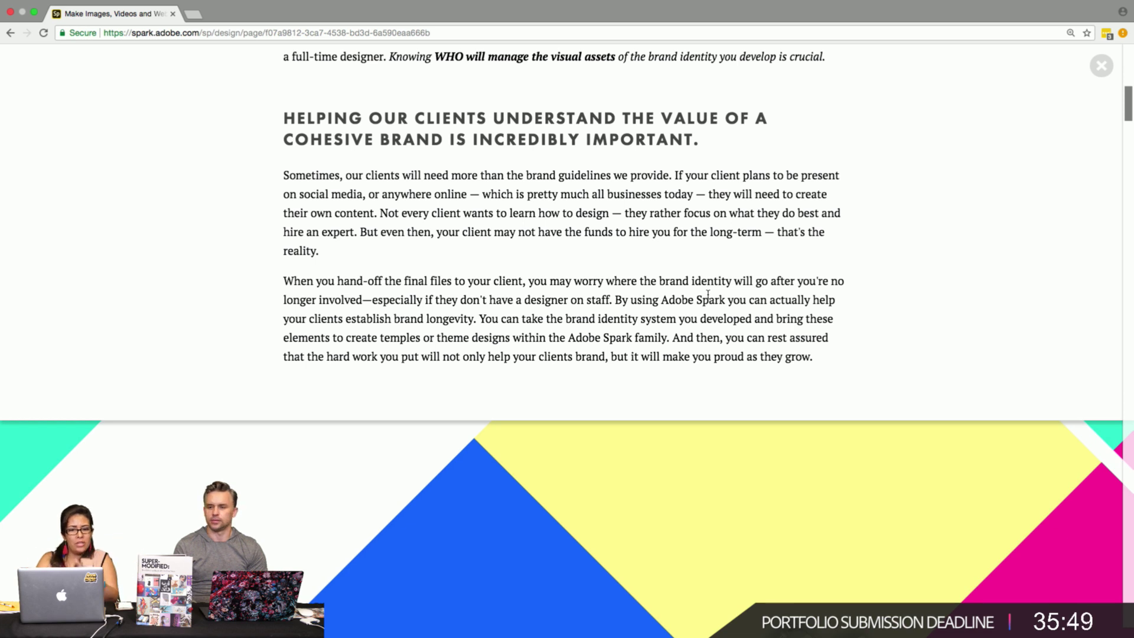
{"action": "scroll", "coordinate": [708, 293], "scroll_direction": "up", "scroll_amount": 4}
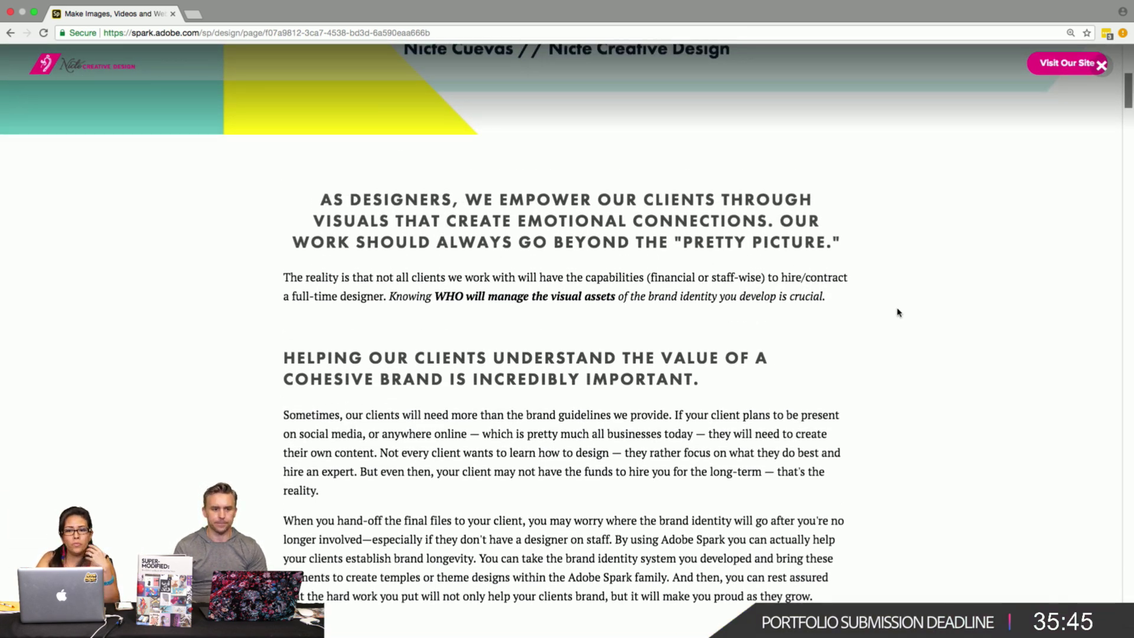
{"action": "scroll", "coordinate": [897, 313], "scroll_direction": "down", "scroll_amount": 2}
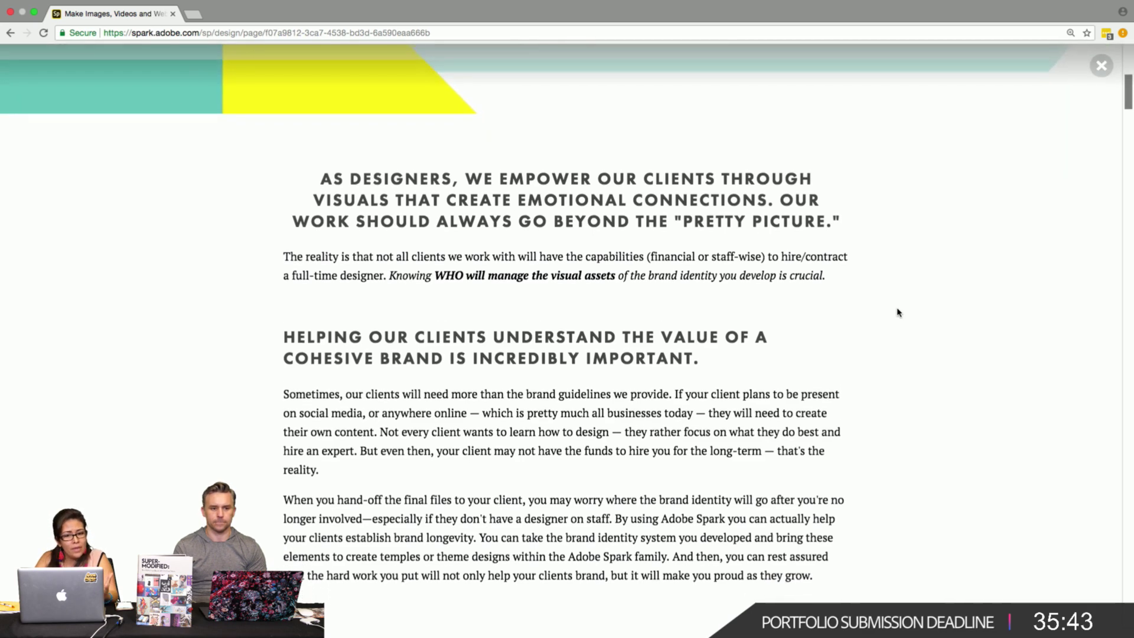
{"action": "scroll", "coordinate": [897, 313], "scroll_direction": "down", "scroll_amount": 1}
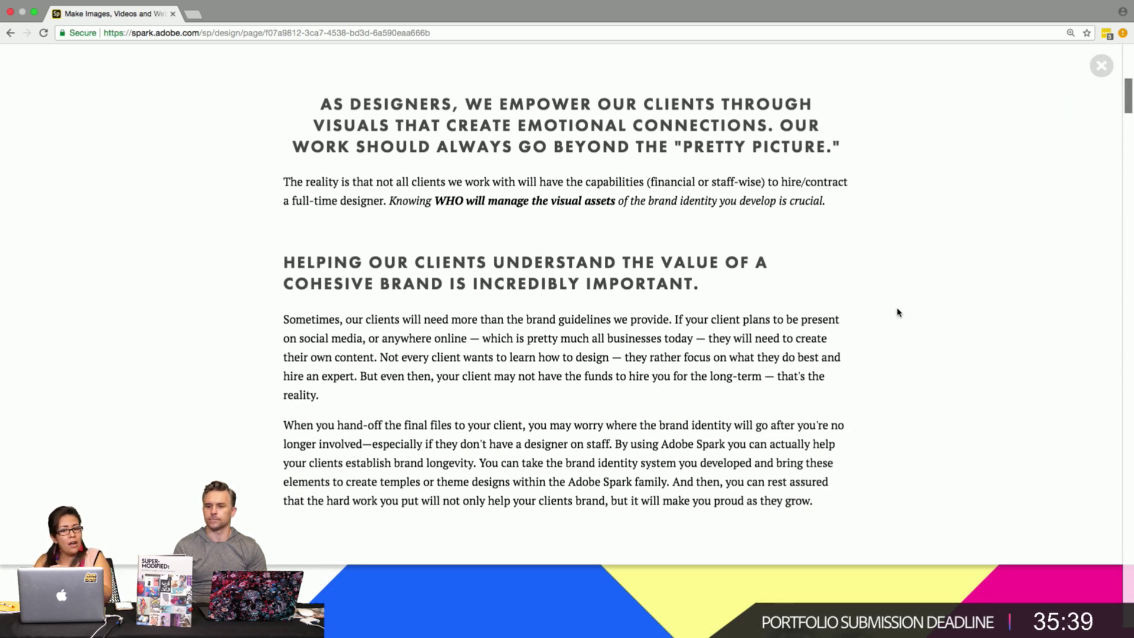
{"action": "scroll", "coordinate": [898, 312], "scroll_direction": "down", "scroll_amount": 2}
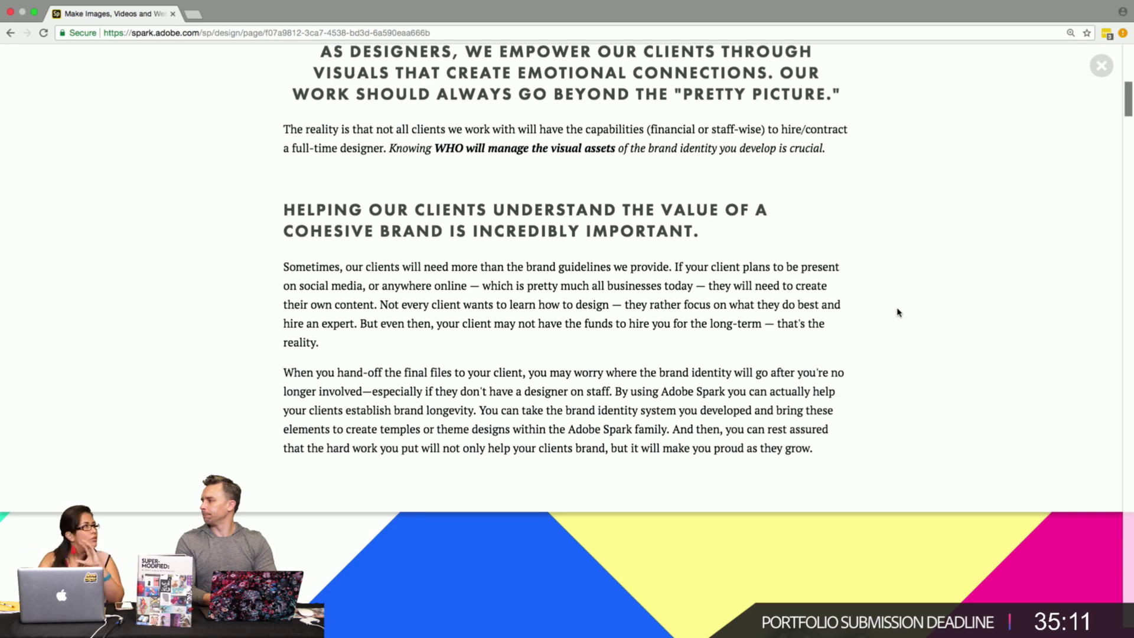
{"action": "scroll", "coordinate": [898, 312], "scroll_direction": "down", "scroll_amount": 5}
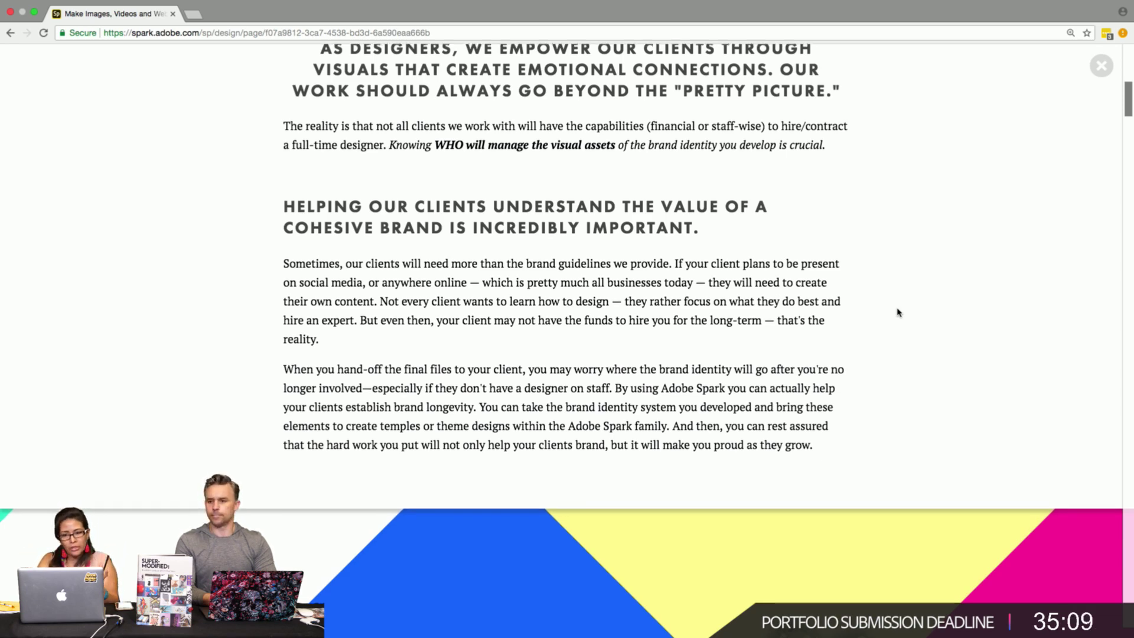
{"action": "scroll", "coordinate": [898, 313], "scroll_direction": "down", "scroll_amount": 5}
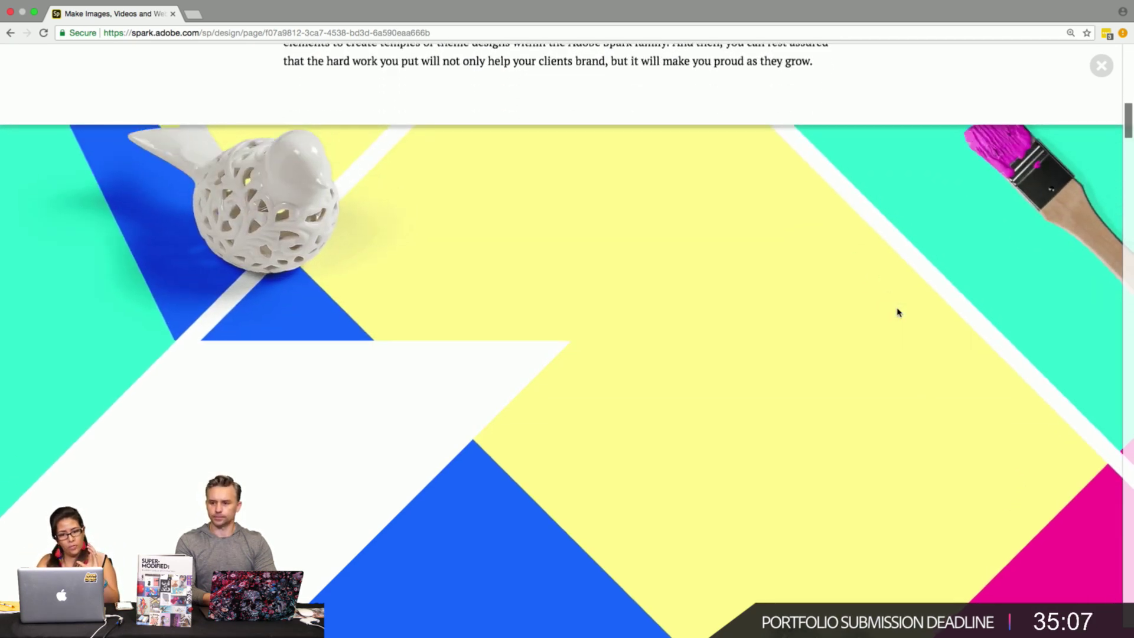
Look through the published Spark page on empowering clients after a brand identity design, down to its credits and back to its title.
{"action": "scroll", "coordinate": [898, 312], "scroll_direction": "down", "scroll_amount": 4}
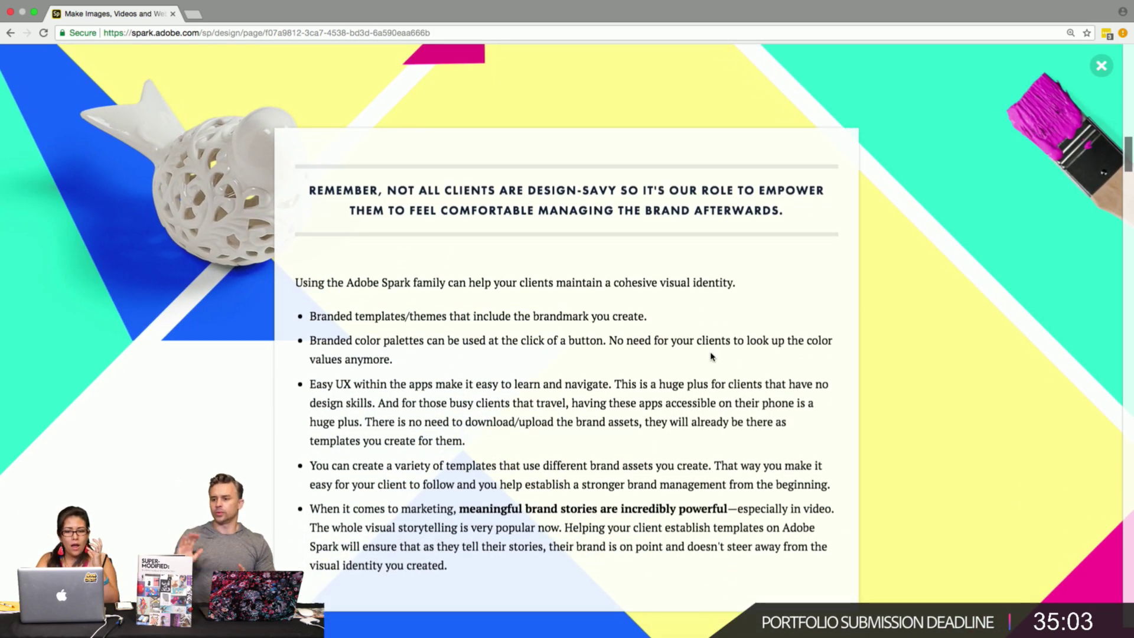
{"action": "scroll", "coordinate": [712, 356], "scroll_direction": "down", "scroll_amount": 12}
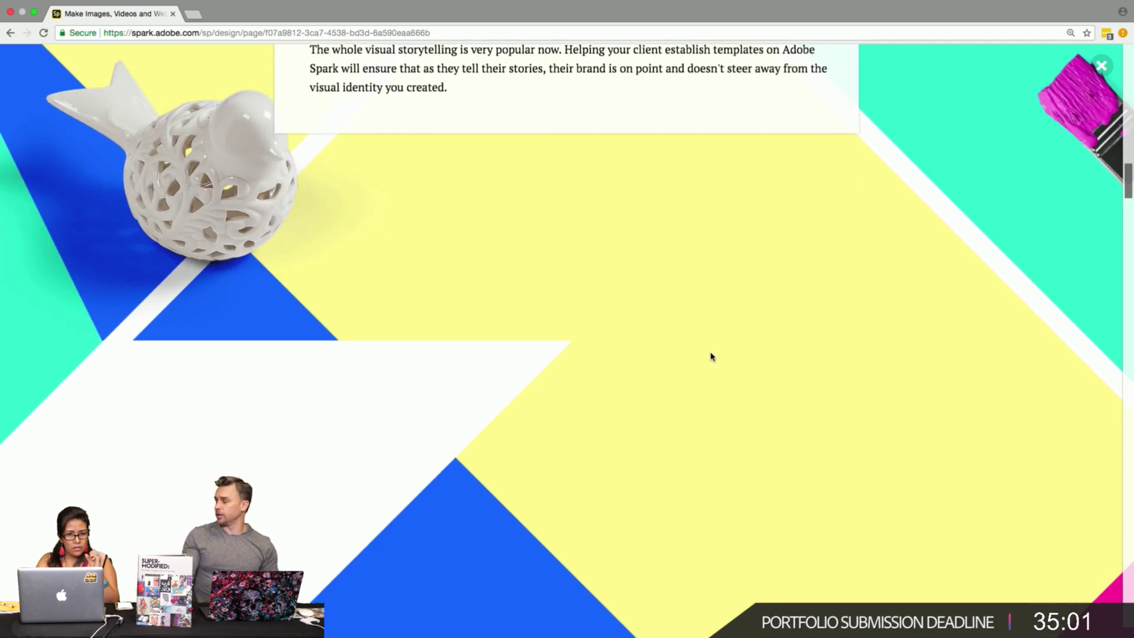
{"action": "scroll", "coordinate": [711, 356], "scroll_direction": "down", "scroll_amount": 10}
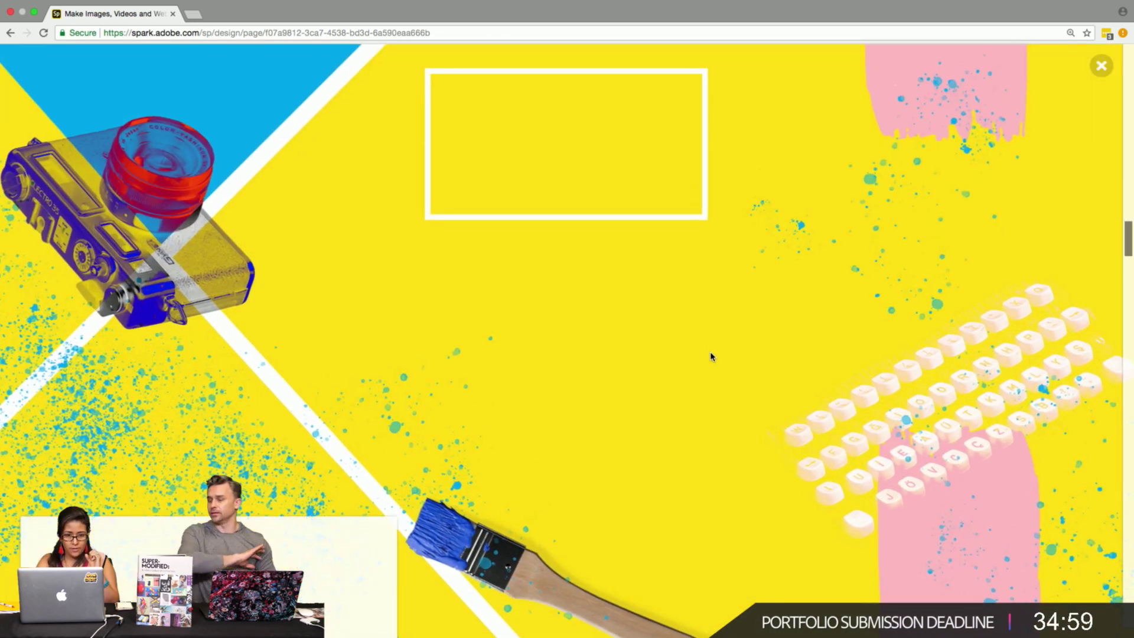
{"action": "scroll", "coordinate": [711, 357], "scroll_direction": "down", "scroll_amount": 7}
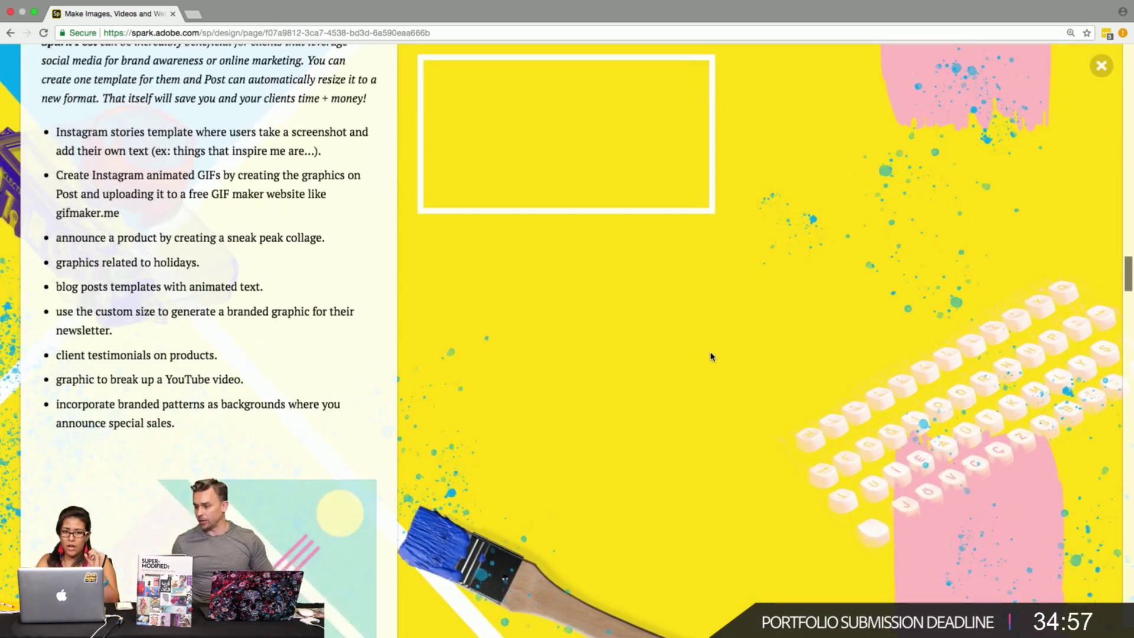
{"action": "scroll", "coordinate": [712, 356], "scroll_direction": "down", "scroll_amount": 9}
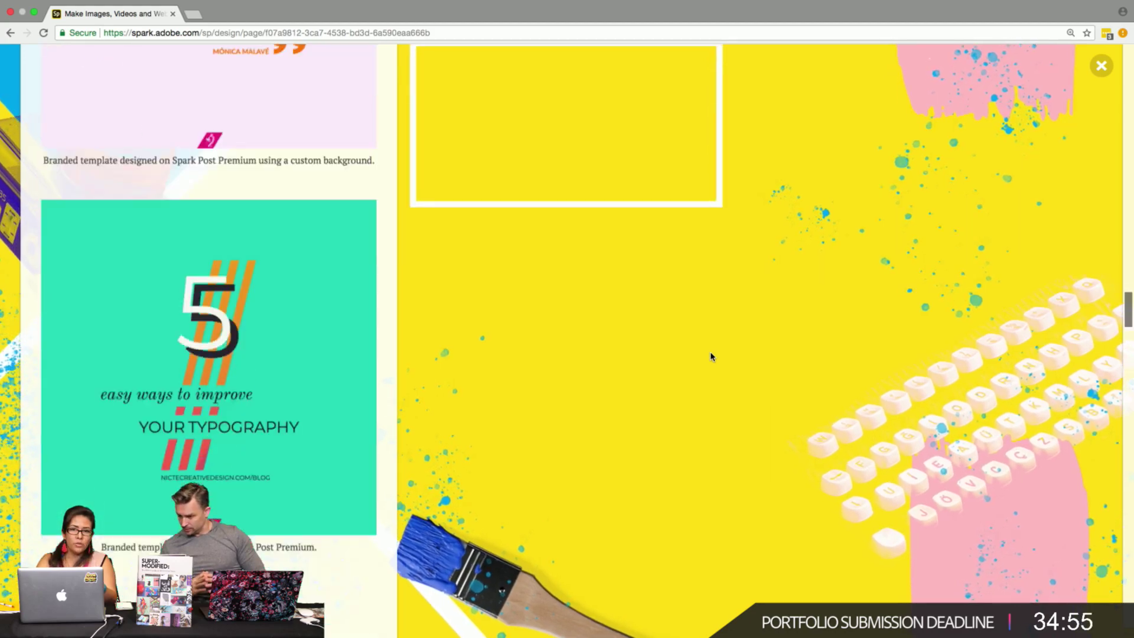
{"action": "scroll", "coordinate": [711, 356], "scroll_direction": "down", "scroll_amount": 10}
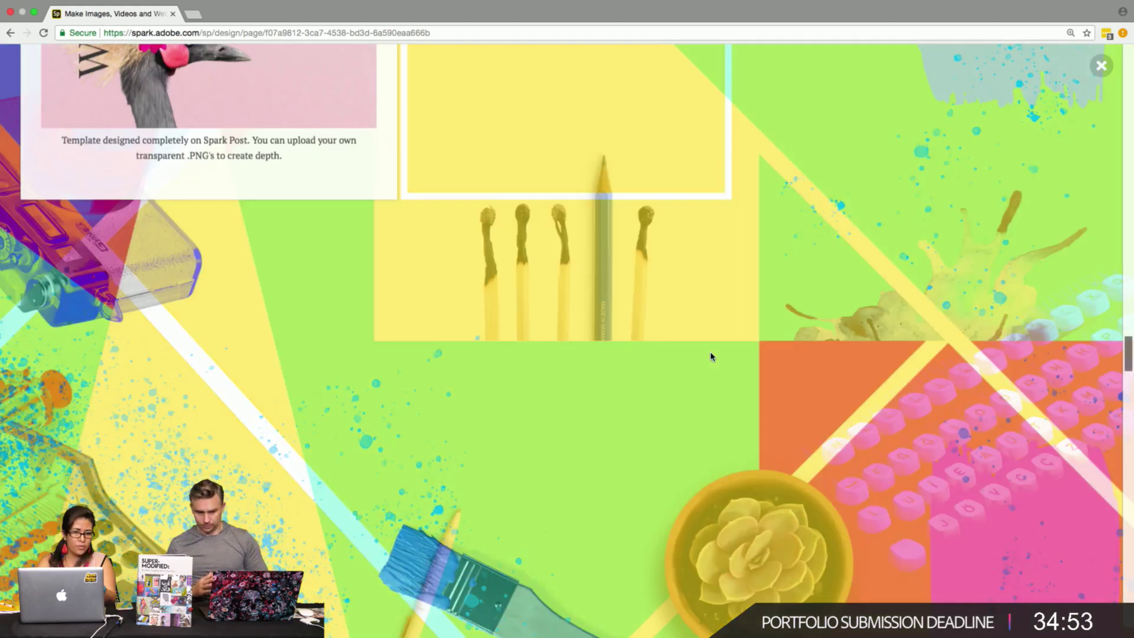
{"action": "scroll", "coordinate": [712, 356], "scroll_direction": "down", "scroll_amount": 10}
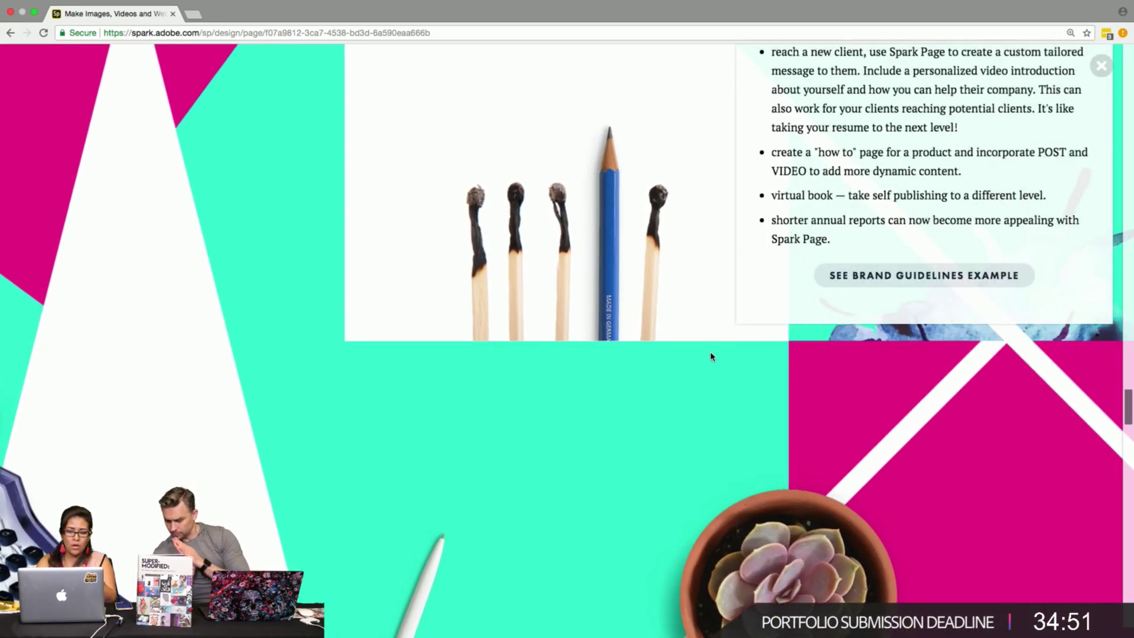
{"action": "scroll", "coordinate": [711, 356], "scroll_direction": "down", "scroll_amount": 10}
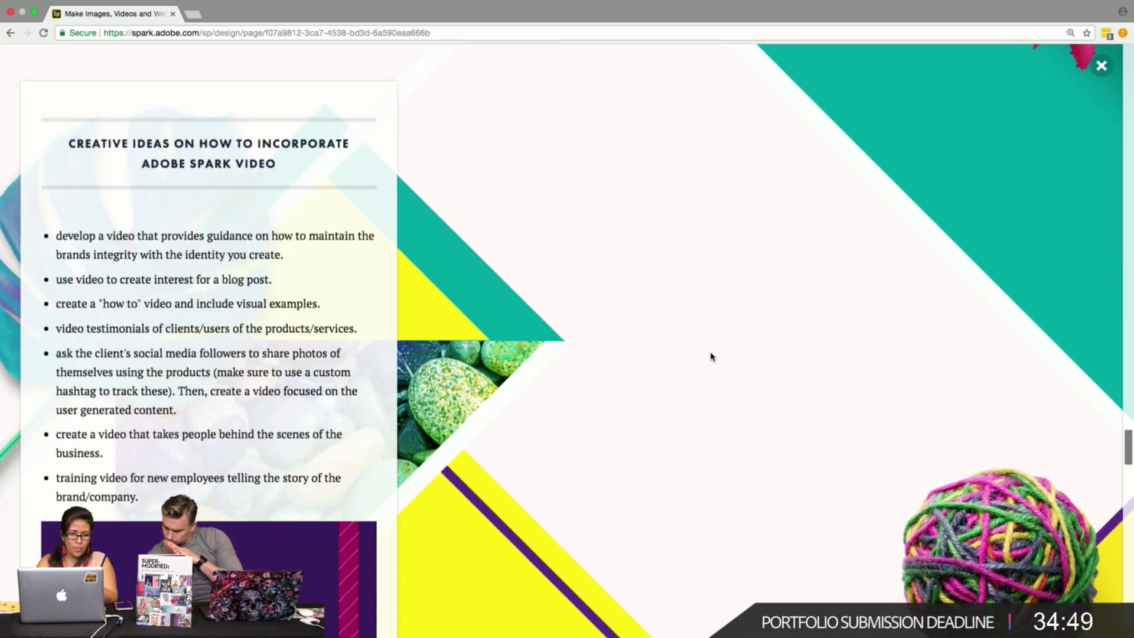
{"action": "scroll", "coordinate": [711, 356], "scroll_direction": "down", "scroll_amount": 10}
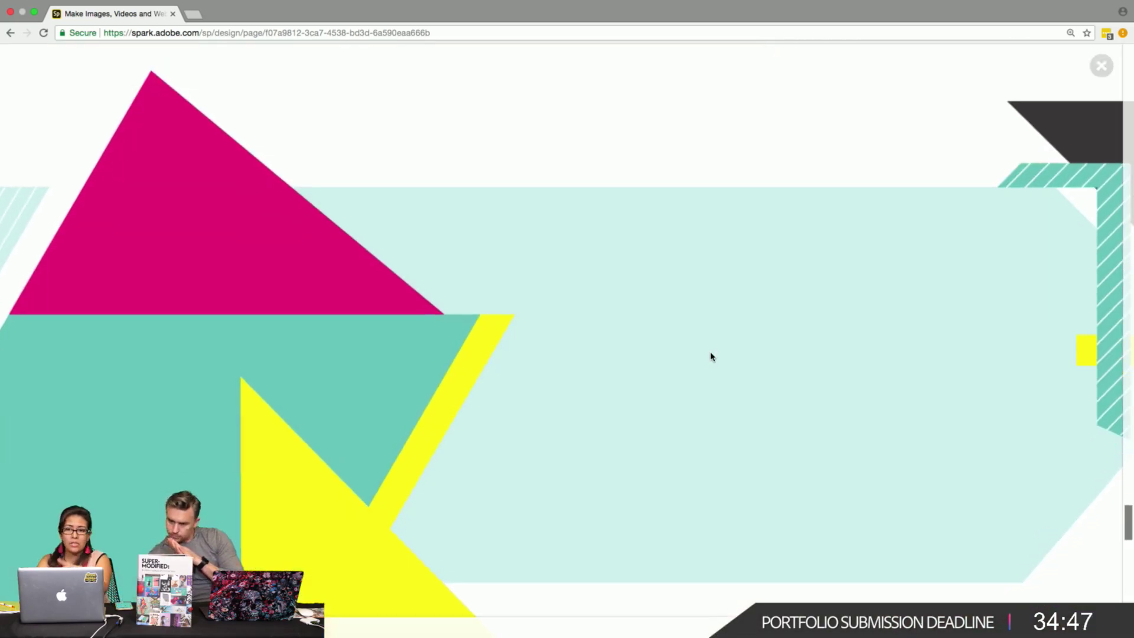
{"action": "scroll", "coordinate": [711, 357], "scroll_direction": "down", "scroll_amount": 6}
{"action": "scroll", "coordinate": [712, 356], "scroll_direction": "down", "scroll_amount": 3}
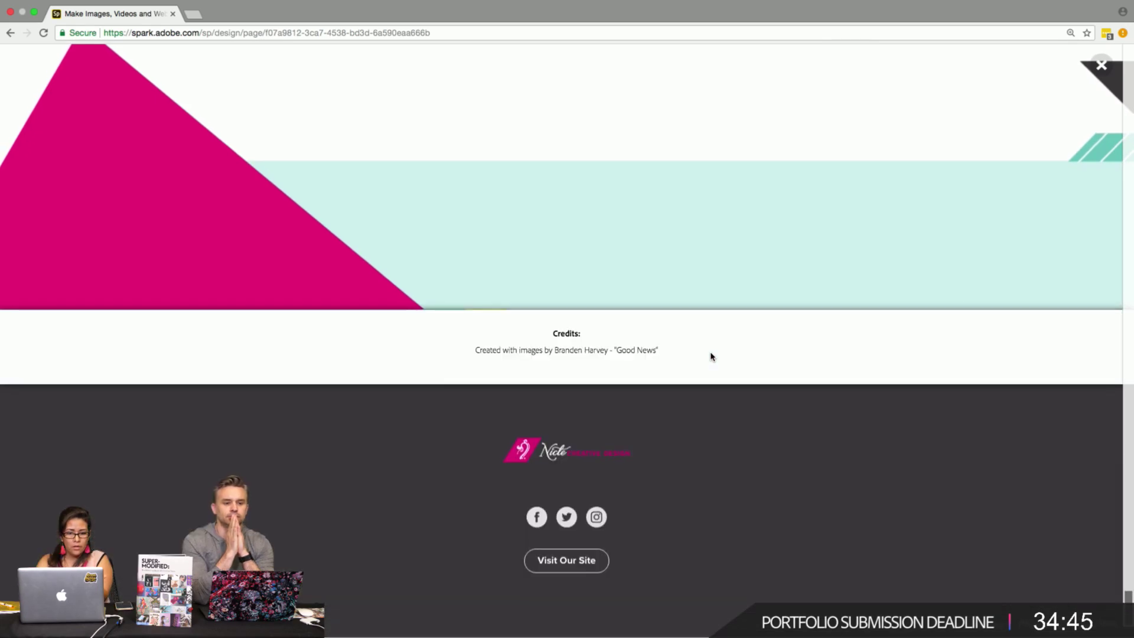
{"action": "scroll", "coordinate": [711, 357], "scroll_direction": "up", "scroll_amount": 10}
{"action": "scroll", "coordinate": [712, 356], "scroll_direction": "up", "scroll_amount": 15}
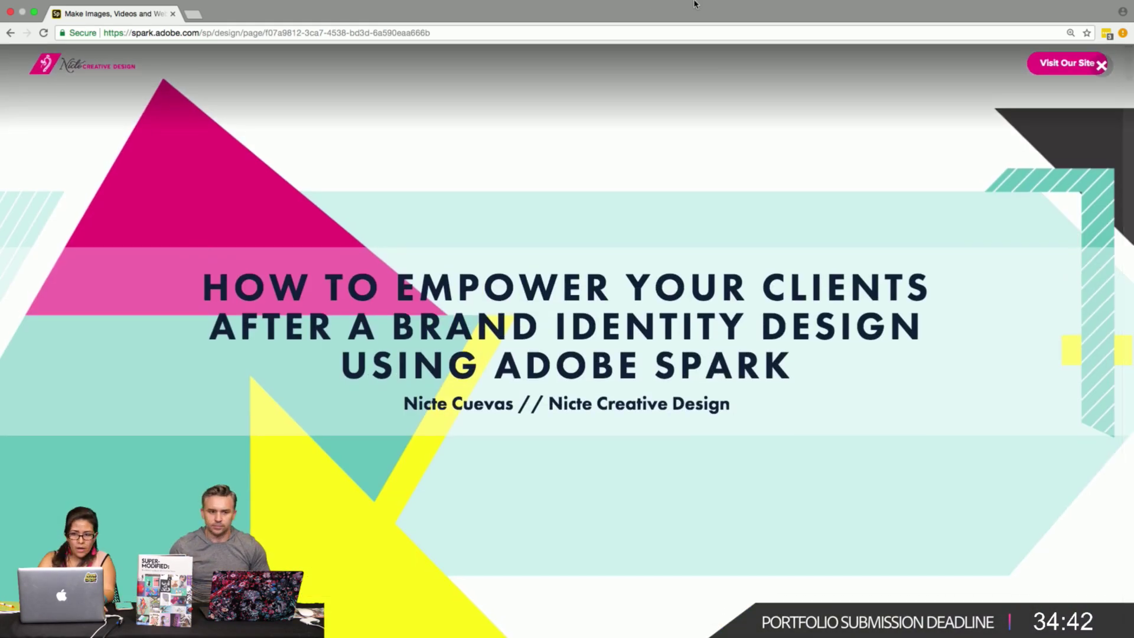
Close the page preview and return to the Spark projects overview.
{"action": "mouse_move", "coordinate": [695, 4]}
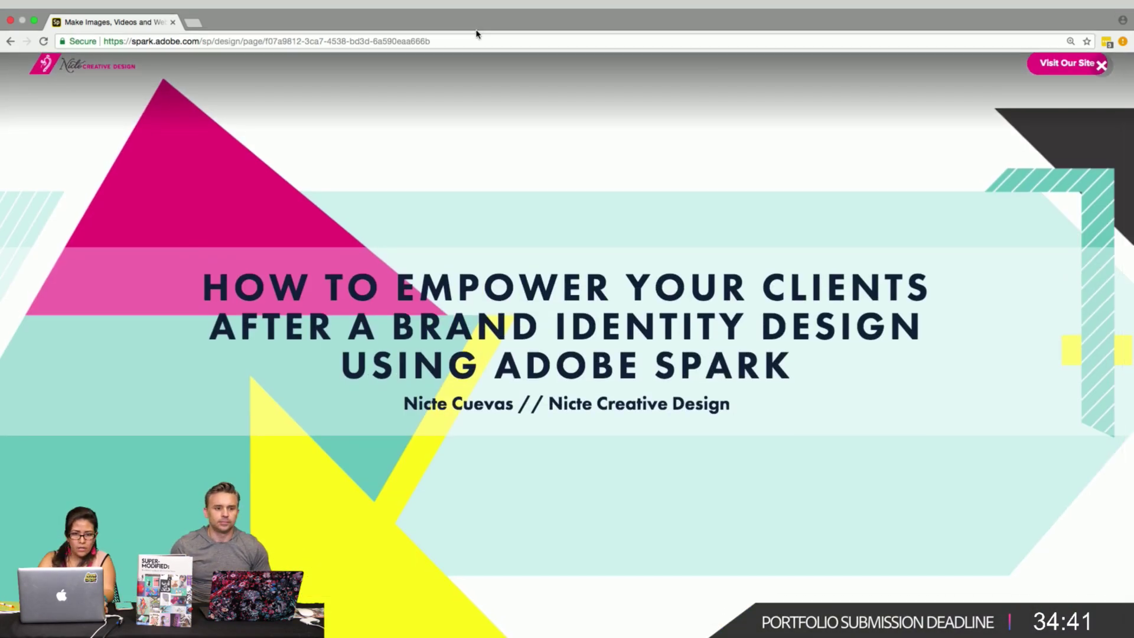
{"action": "left_click", "coordinate": [462, 45]}
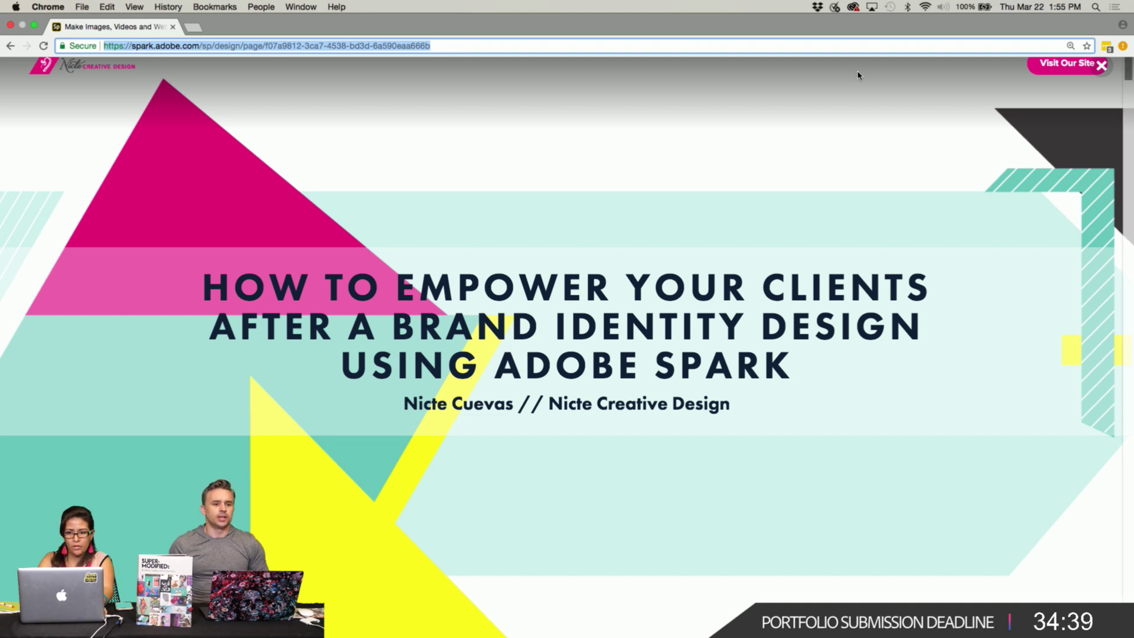
{"action": "left_click", "coordinate": [1102, 64]}
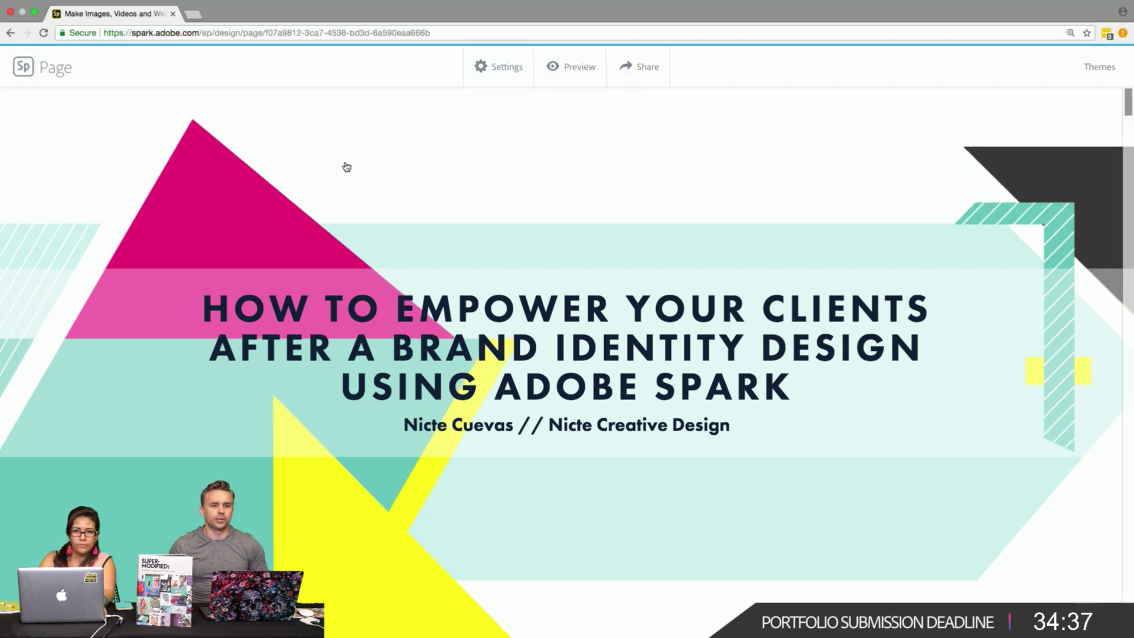
{"action": "left_click", "coordinate": [24, 66]}
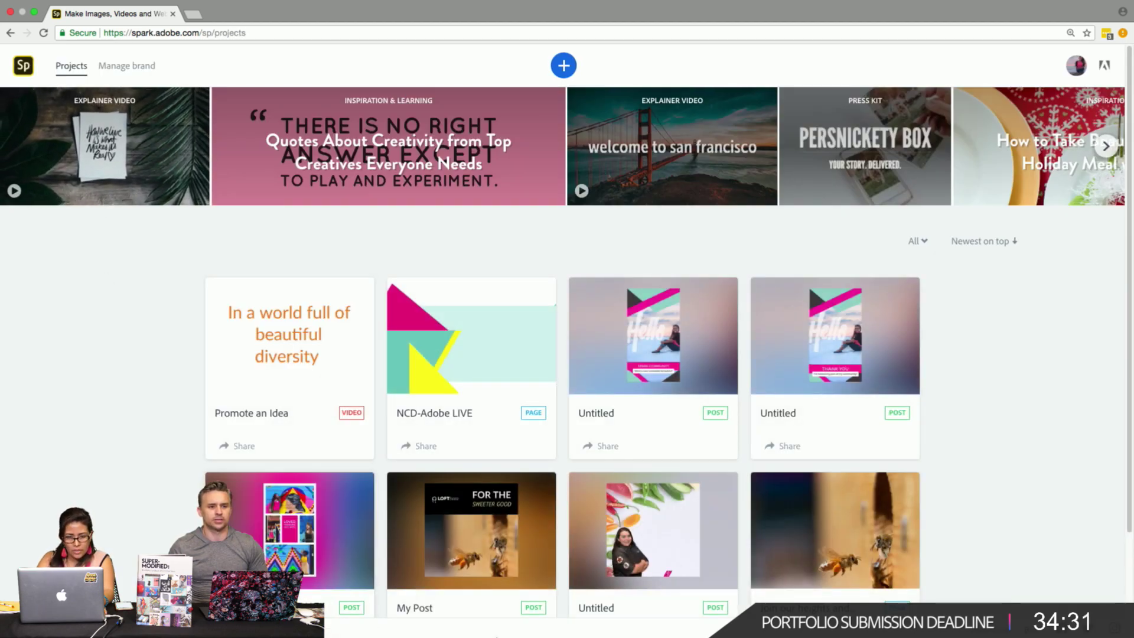
Switch to Illustrator and deselect the Operation Order Up logo.
{"action": "key", "text": "super+Tab"}
{"action": "key", "text": "super+Tab"}
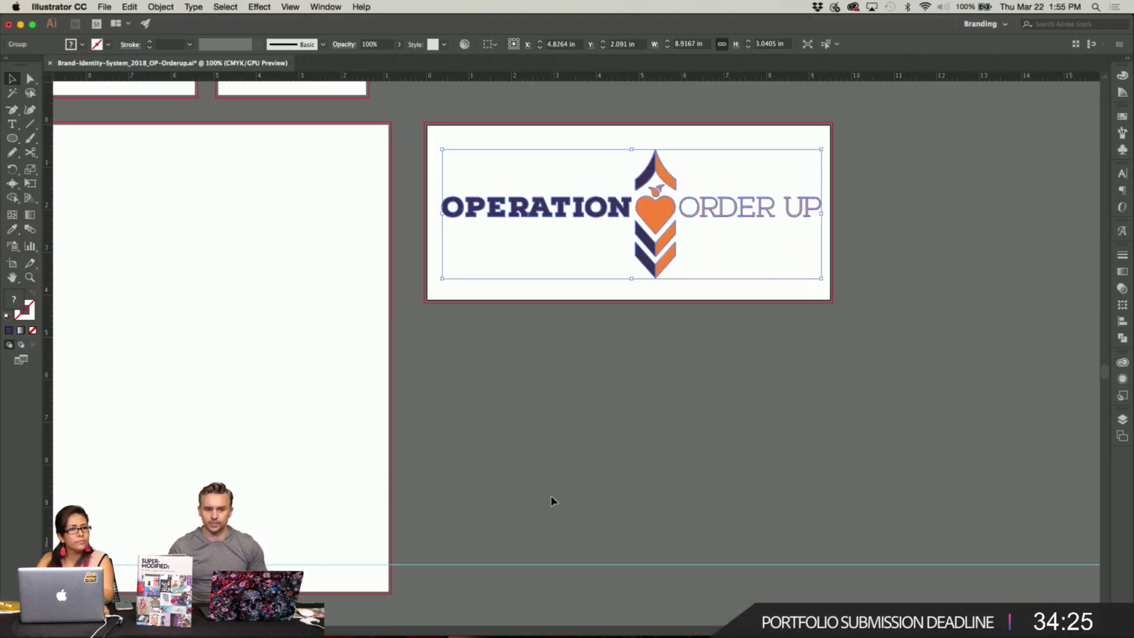
{"action": "left_click", "coordinate": [584, 449]}
Switch to Photoshop and save the Operation Order Up Instagram template document.
{"action": "key", "text": "super+Tab"}
{"action": "key", "text": "super+shift+Tab"}
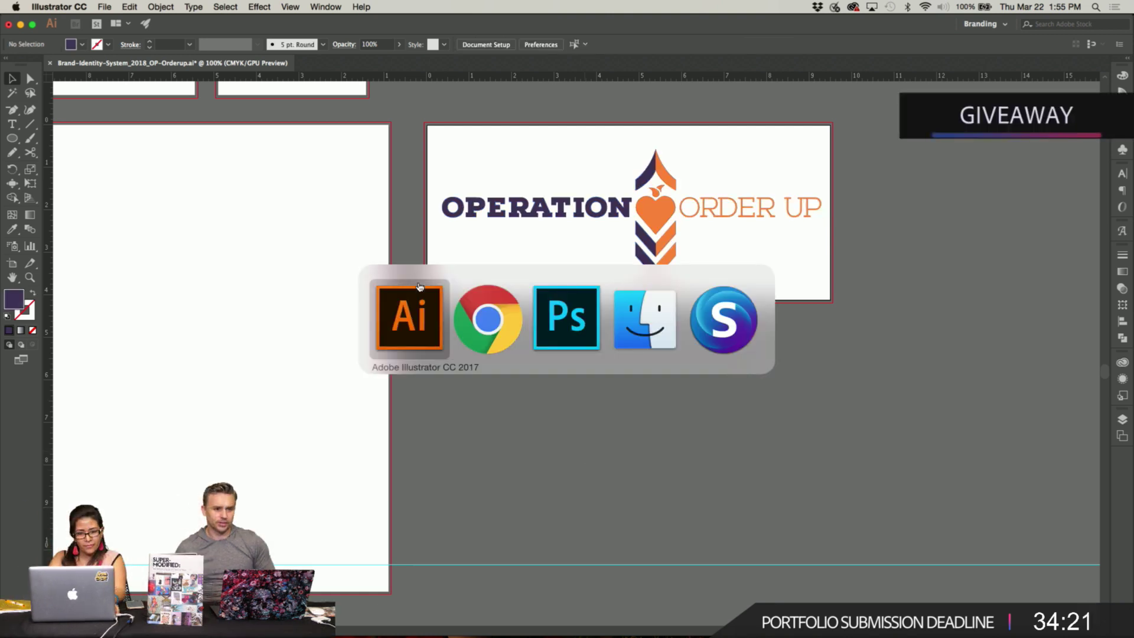
{"action": "left_click", "coordinate": [582, 326]}
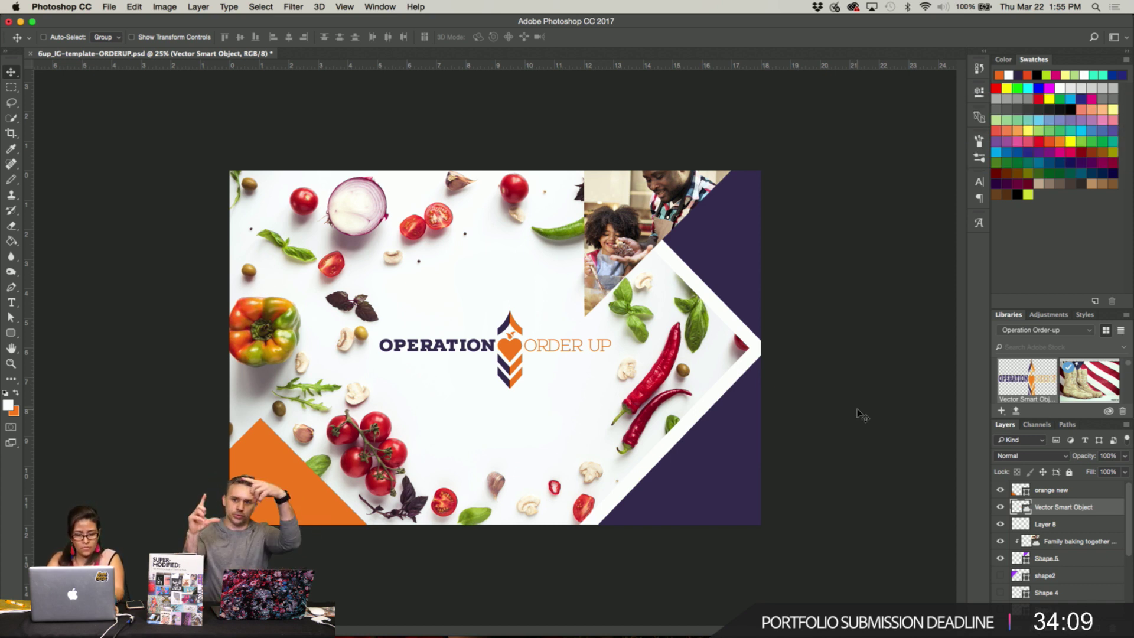
{"action": "key", "text": "super"}
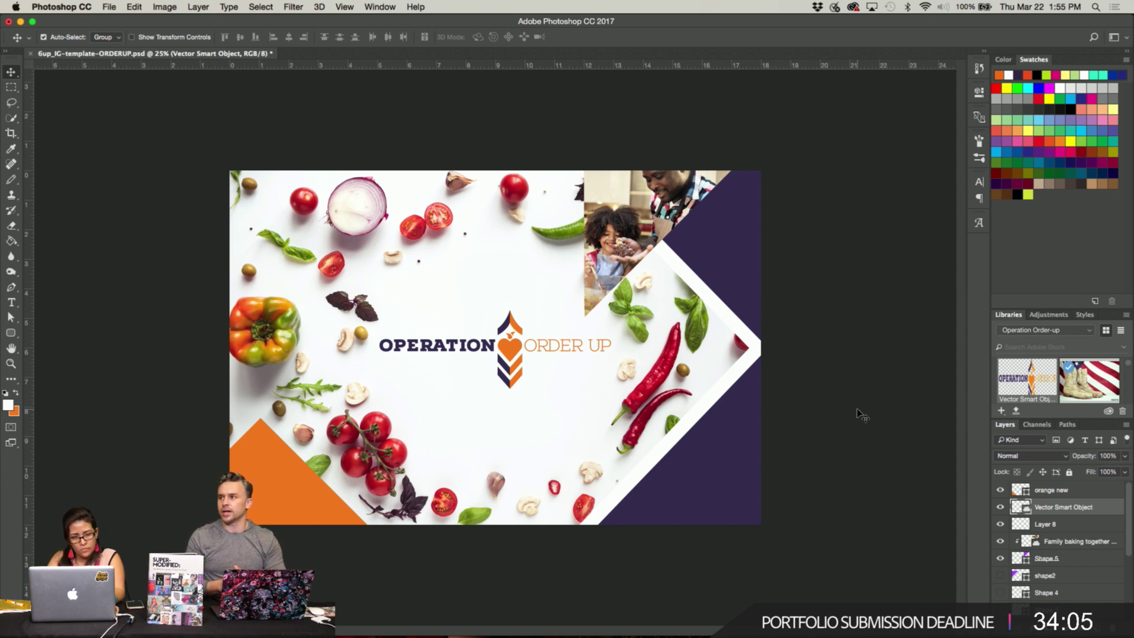
{"action": "key", "text": "super+s"}
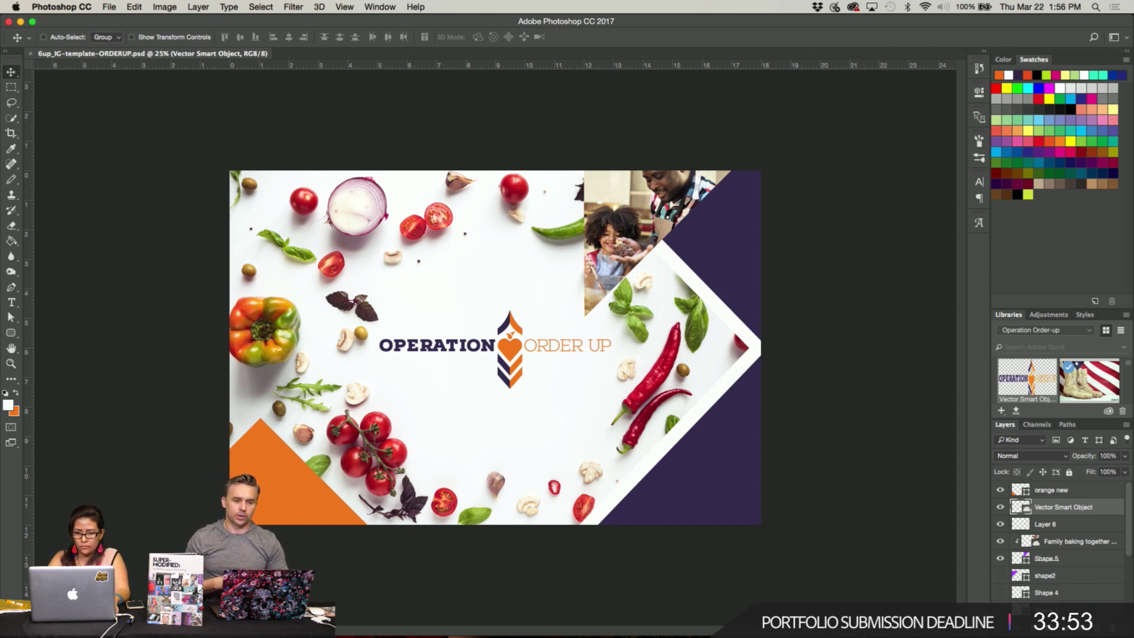
{"action": "mouse_move", "coordinate": [567, 635]}
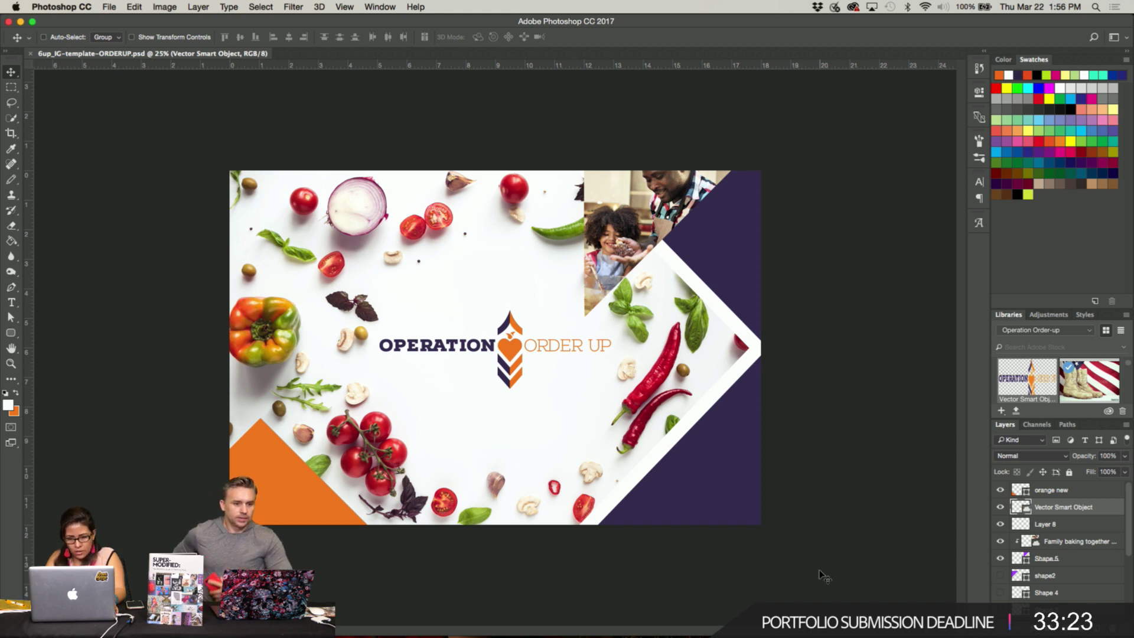
{"action": "mouse_move", "coordinate": [721, 635]}
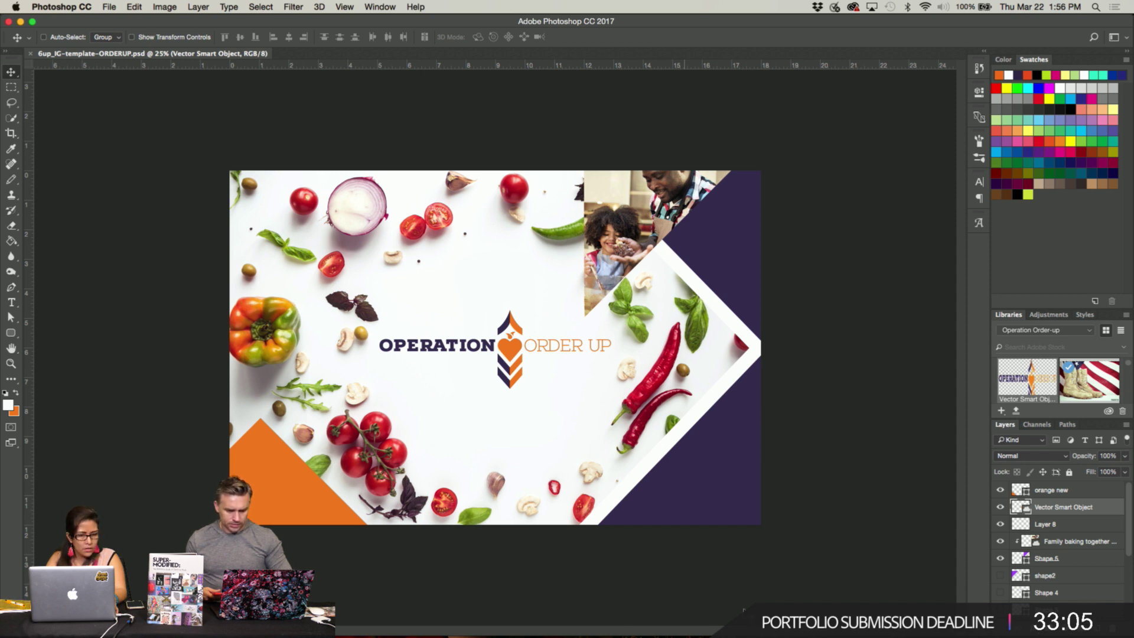
{"action": "mouse_move", "coordinate": [522, 635]}
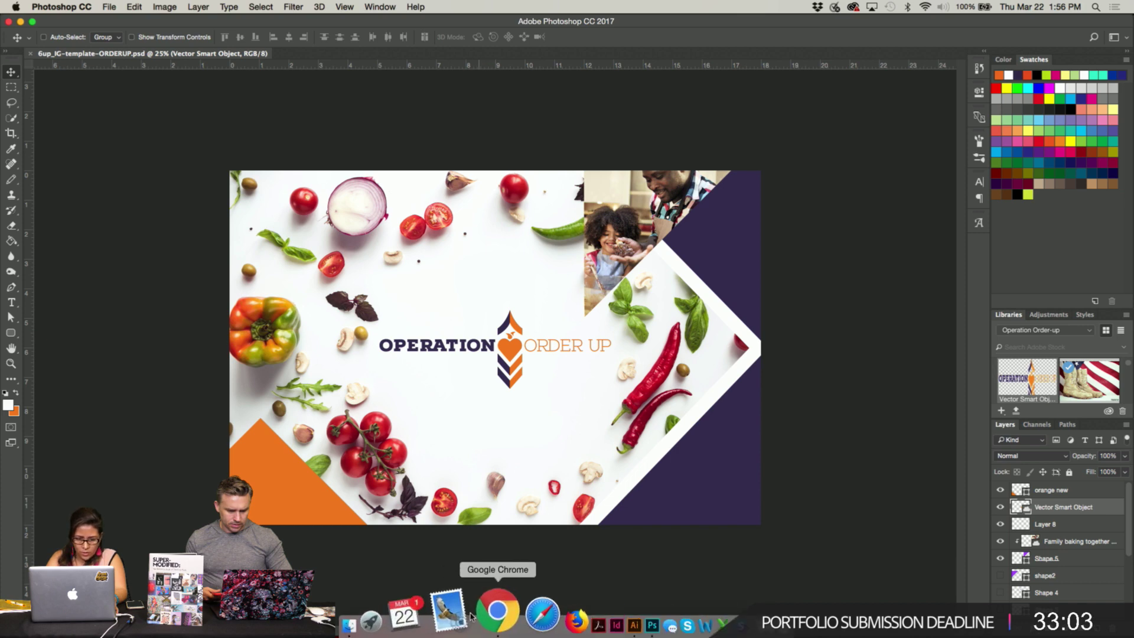
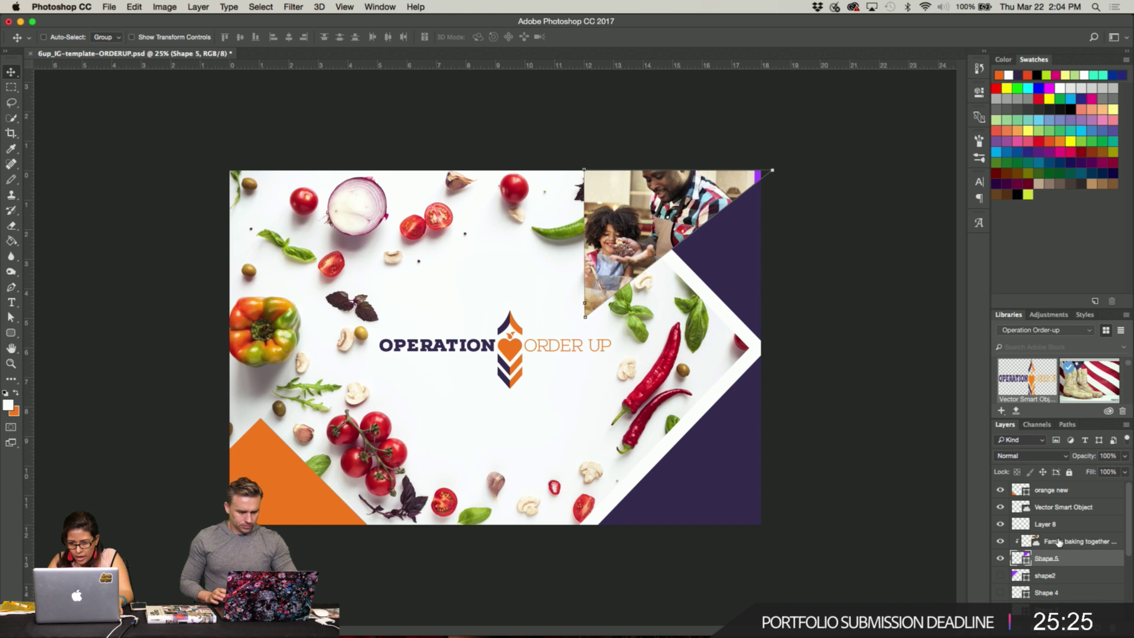
Nudge the family baking photo right and slightly up so that it fills its triangular mask at the canvas's upper-right corner.
{"action": "left_click", "coordinate": [1057, 542]}
{"action": "key", "text": "shift+Right"}
{"action": "key", "text": "shift+Right"}
{"action": "key", "text": "shift+Right"}
{"action": "key", "text": "shift+Right"}
{"action": "key", "text": "shift+Right"}
{"action": "key", "text": "shift+Right"}
{"action": "key", "text": "shift+Right"}
{"action": "key", "text": "shift+Right"}
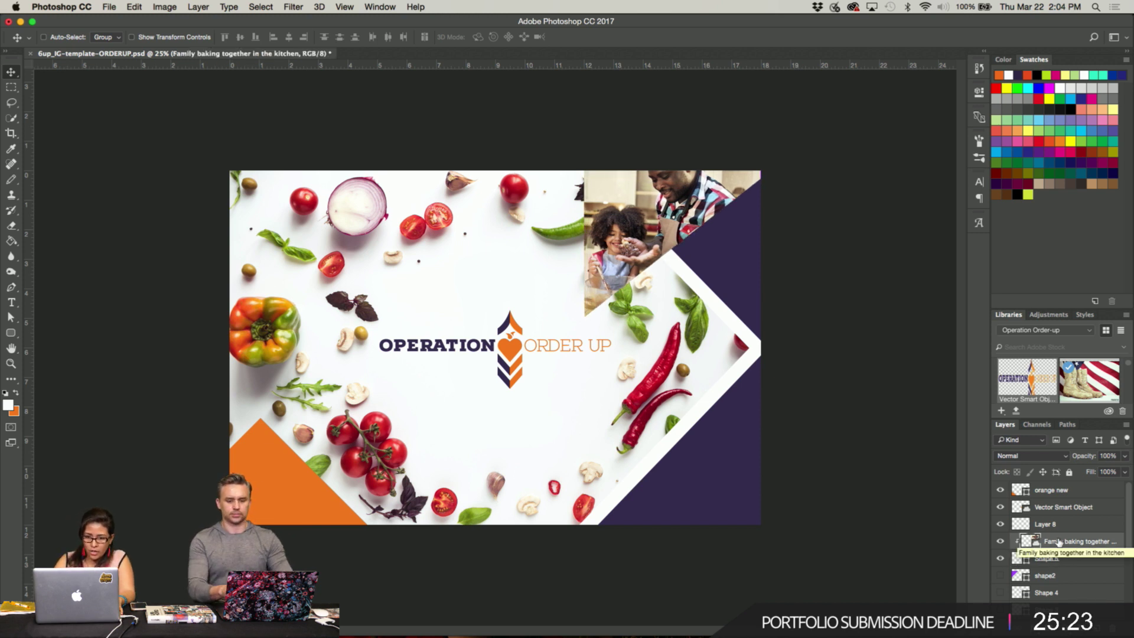
{"action": "key", "text": "shift+Up"}
{"action": "key", "text": "shift+Up"}
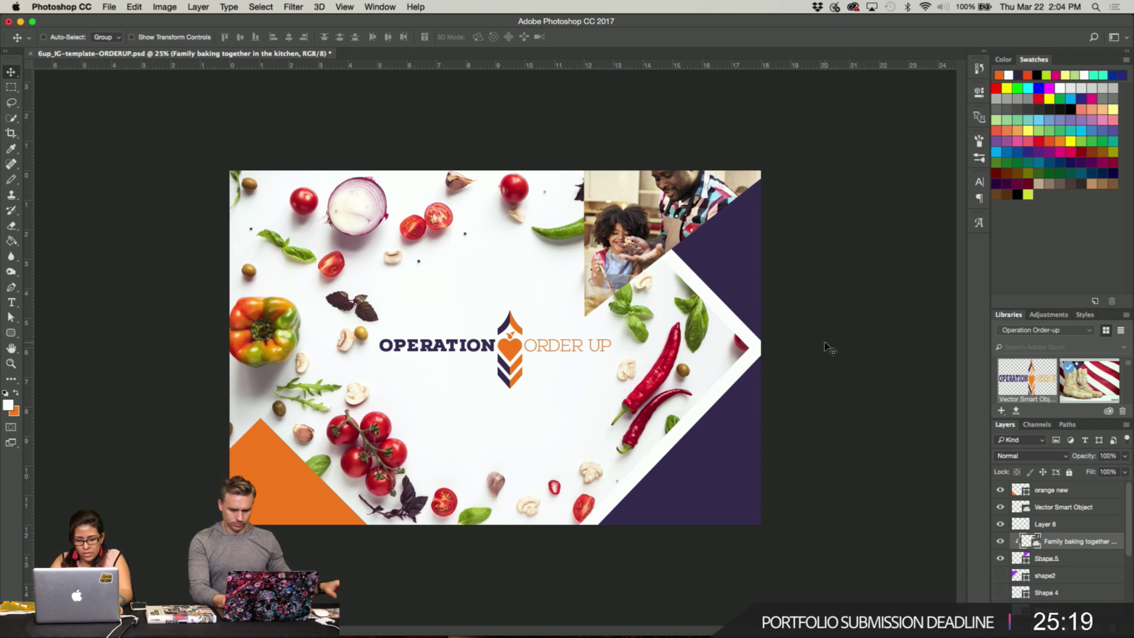
Lower the bottom corner point of the Shape 5 triangle by 60 px to extend the photo's mask.
{"action": "key", "text": "a"}
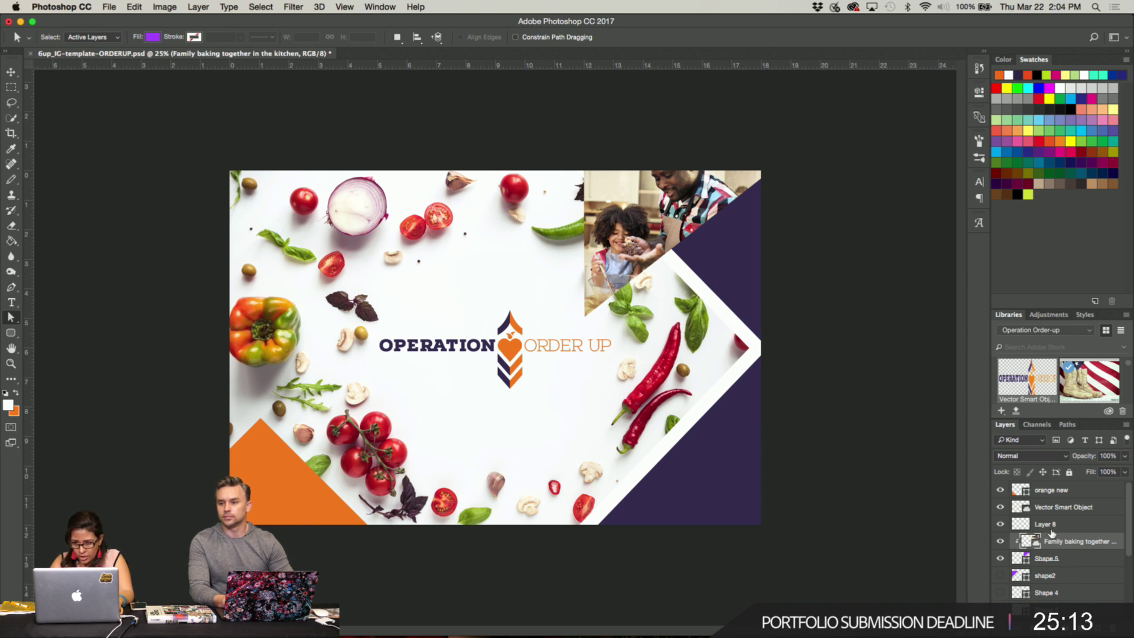
{"action": "double_click", "coordinate": [1045, 558]}
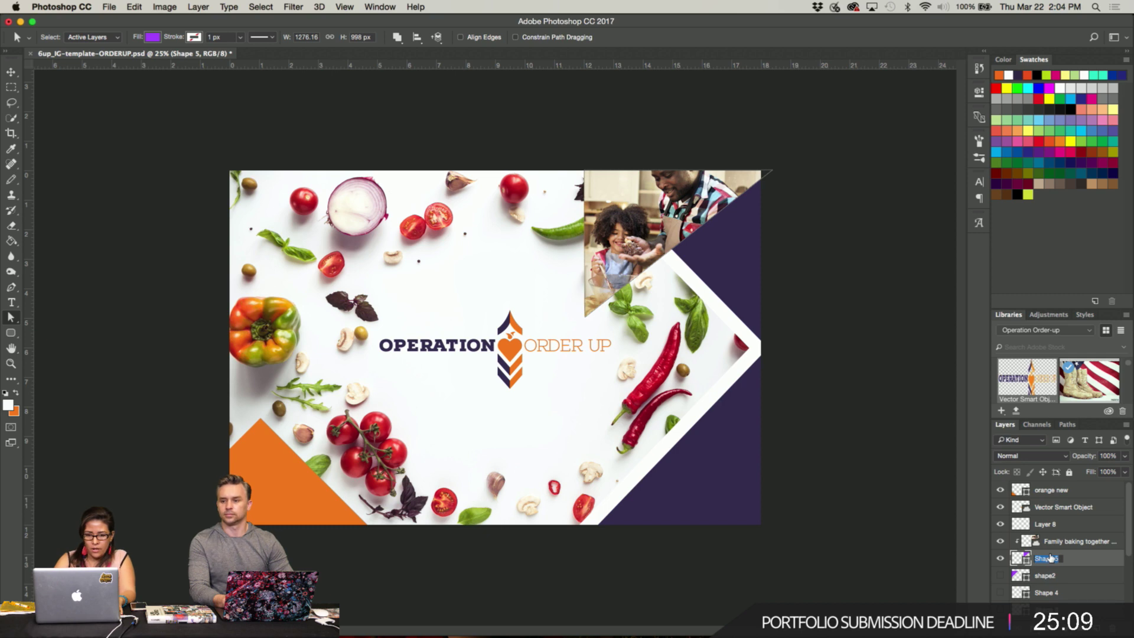
{"action": "key", "text": "super+equal"}
{"action": "key", "text": "super+equal"}
{"action": "key", "text": "super+equal"}
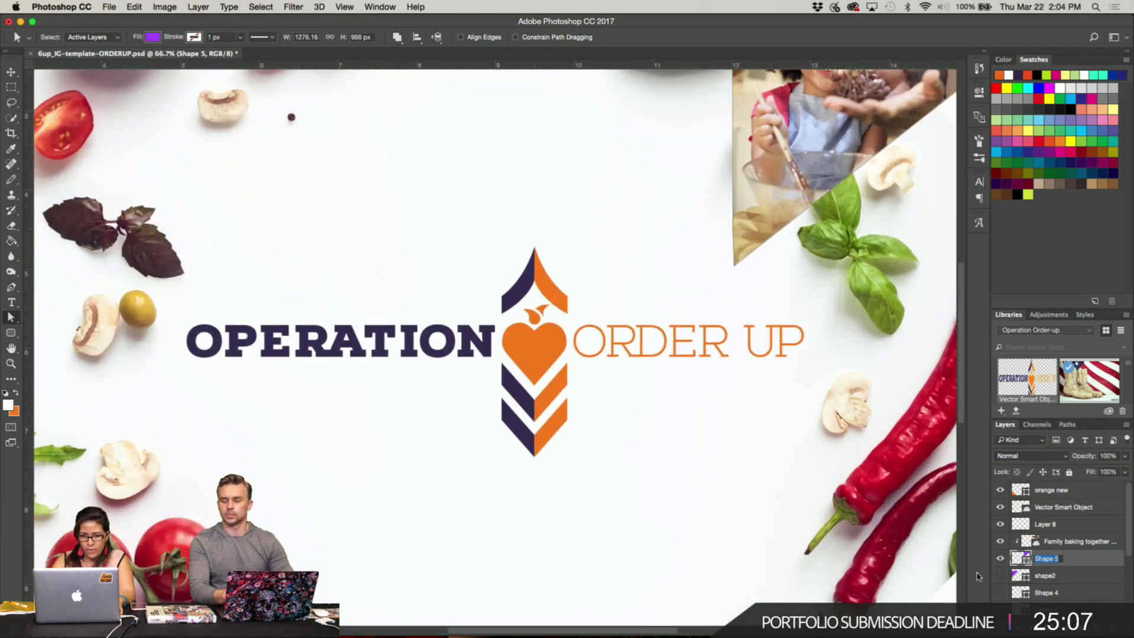
{"action": "scroll", "coordinate": [632, 438], "scroll_direction": "right", "scroll_amount": 10}
{"action": "scroll", "coordinate": [632, 437], "scroll_direction": "up", "scroll_amount": 3}
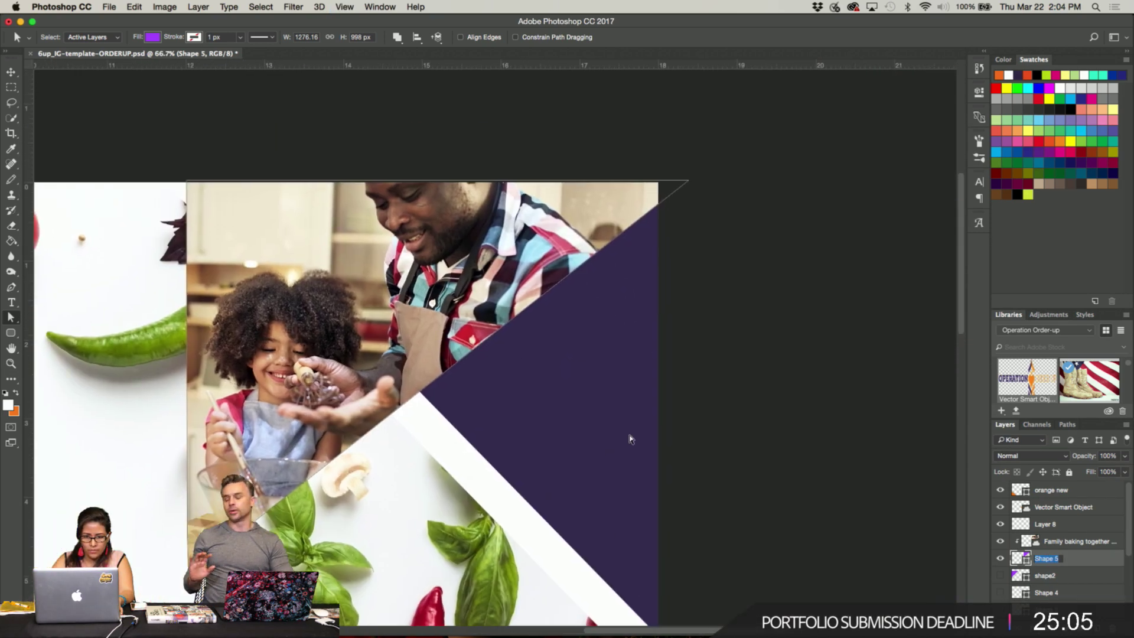
{"action": "scroll", "coordinate": [640, 418], "scroll_direction": "left", "scroll_amount": 3}
{"action": "scroll", "coordinate": [641, 418], "scroll_direction": "down", "scroll_amount": 2}
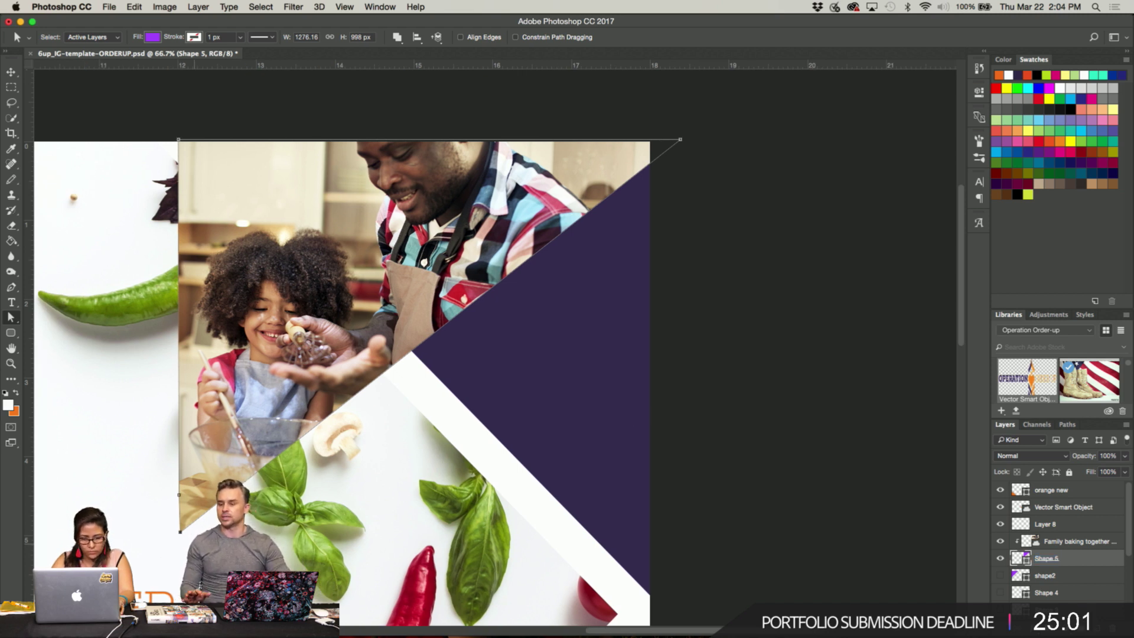
{"action": "key", "text": "shift+Down"}
{"action": "key", "text": "shift+Down"}
{"action": "key", "text": "shift+Down"}
{"action": "key", "text": "shift+Down"}
{"action": "key", "text": "shift+Down"}
{"action": "key", "text": "shift+Down"}
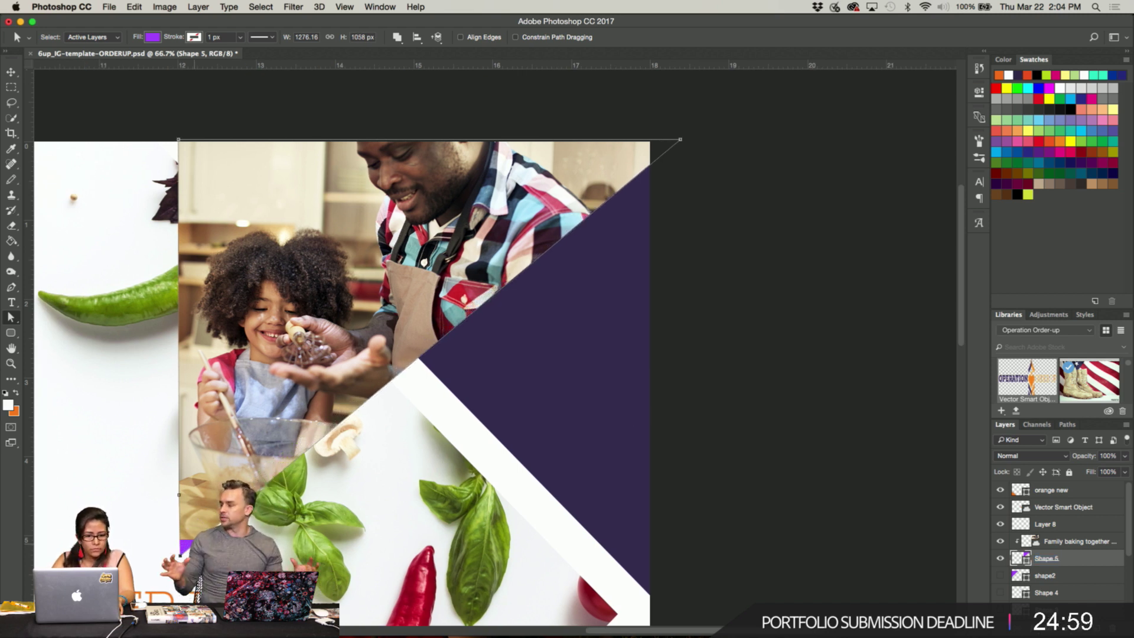
Nudge the Family baking together photo slightly down and left within its triangular mask.
{"action": "key", "text": "v"}
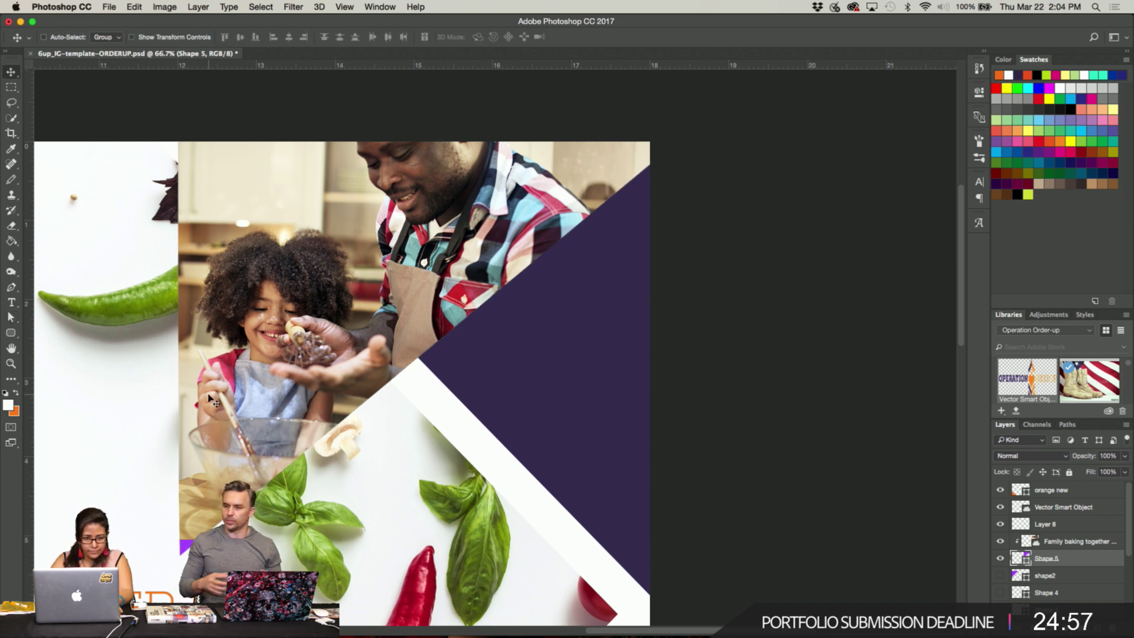
{"action": "left_click", "coordinate": [1074, 542]}
{"action": "key", "text": "shift+Down"}
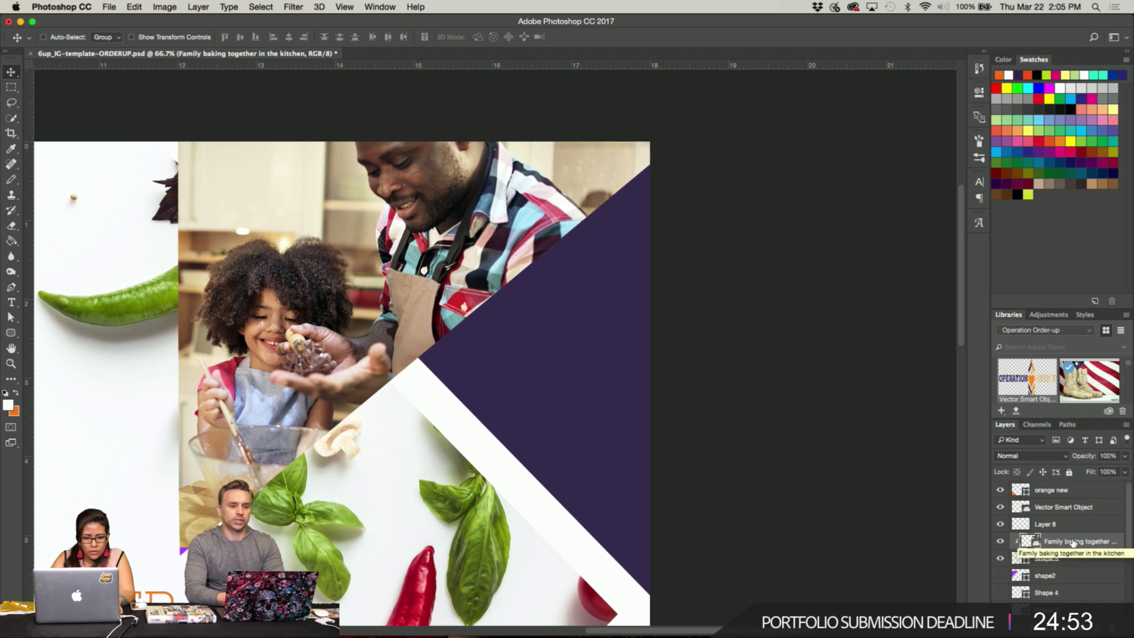
{"action": "key", "text": "shift+Down"}
{"action": "key", "text": "shift+Left"}
{"action": "key", "text": "shift+Left"}
{"action": "key", "text": "shift+Down"}
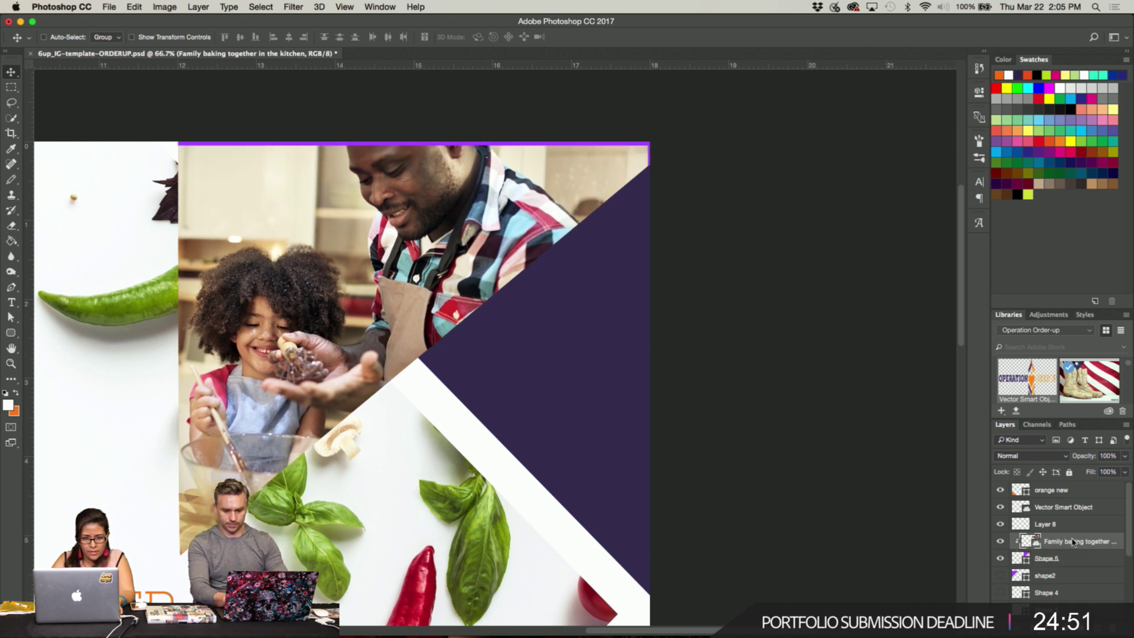
{"action": "key", "text": "shift+Up"}
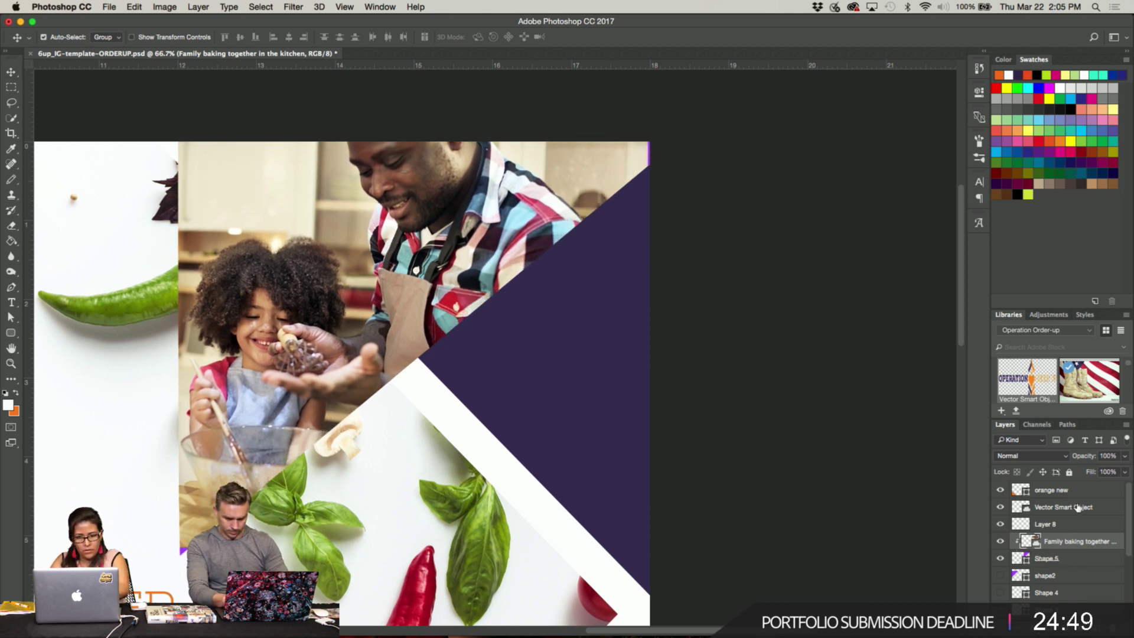
Scale the family baking photo to about 32.13% and move it down 9 px so that it covers its triangular mask.
{"action": "key", "text": "super+t"}
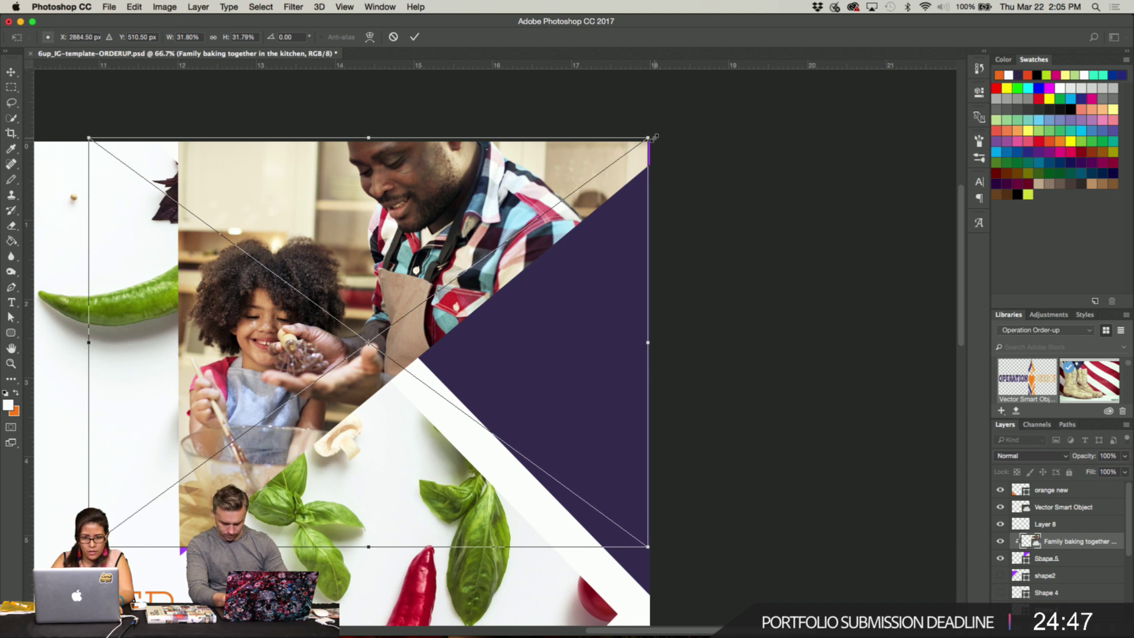
{"action": "left_click_drag", "start_coordinate": [655, 137], "coordinate": [660, 133]}
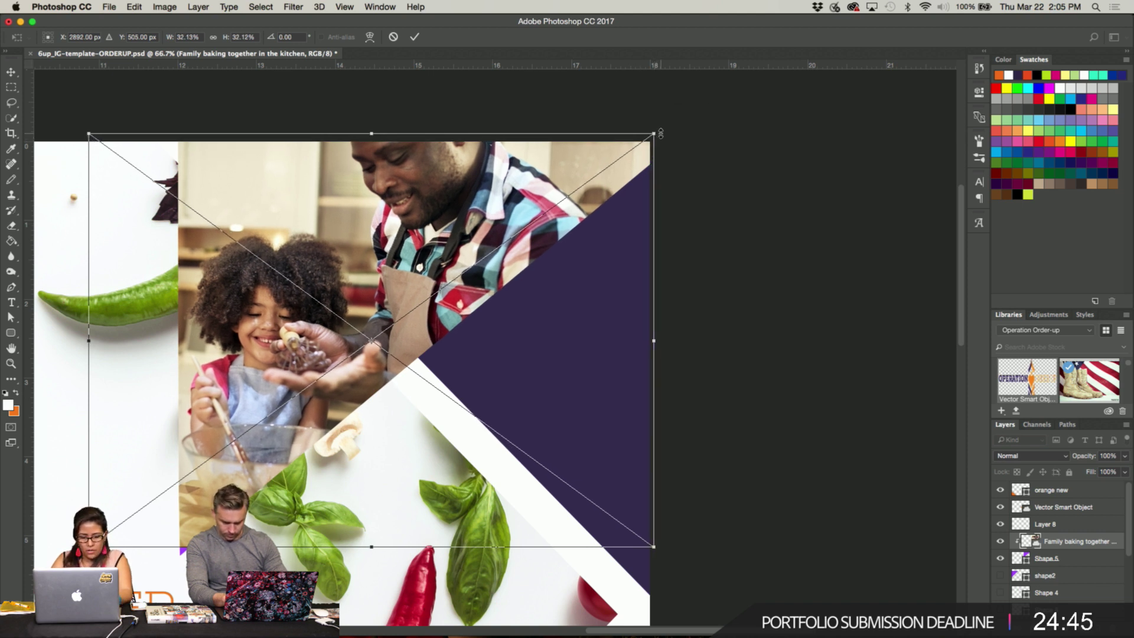
{"action": "key", "text": "Down"}
{"action": "key", "text": "Down"}
{"action": "key", "text": "Down"}
{"action": "key", "text": "Down"}
{"action": "key", "text": "Down"}
{"action": "key", "text": "Down"}
{"action": "key", "text": "Down"}
{"action": "key", "text": "Down"}
{"action": "key", "text": "Down"}
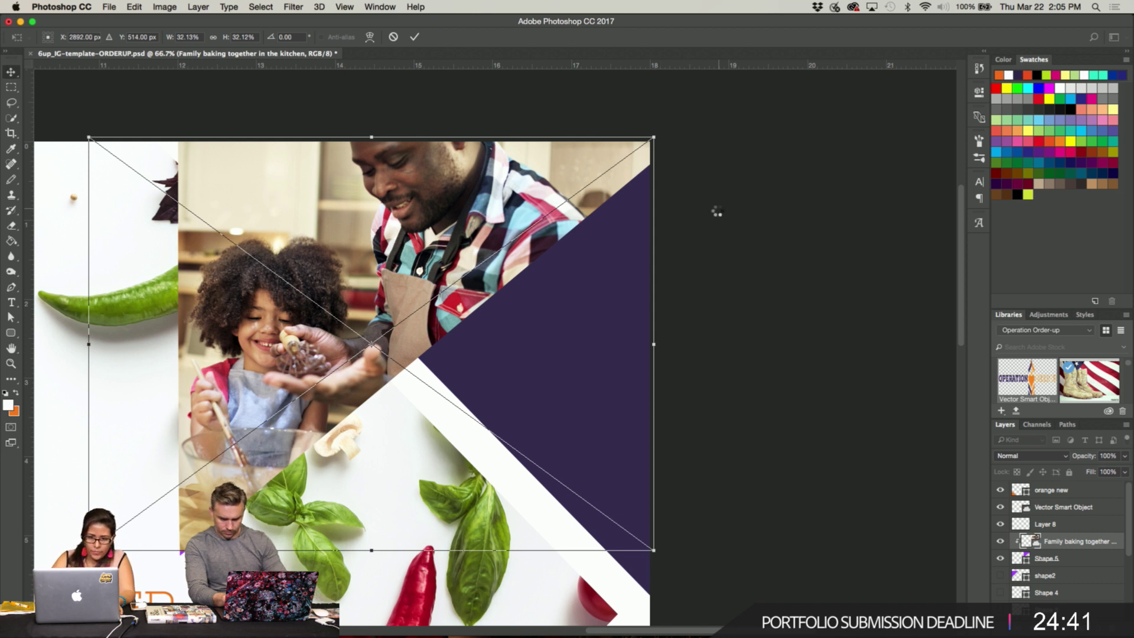
{"action": "key", "text": "Return"}
{"action": "scroll", "coordinate": [745, 264], "scroll_direction": "down", "scroll_amount": 3}
{"action": "scroll", "coordinate": [745, 265], "scroll_direction": "left", "scroll_amount": 3}
{"action": "scroll", "coordinate": [745, 264], "scroll_direction": "up", "scroll_amount": 1}
{"action": "scroll", "coordinate": [746, 264], "scroll_direction": "left", "scroll_amount": 2}
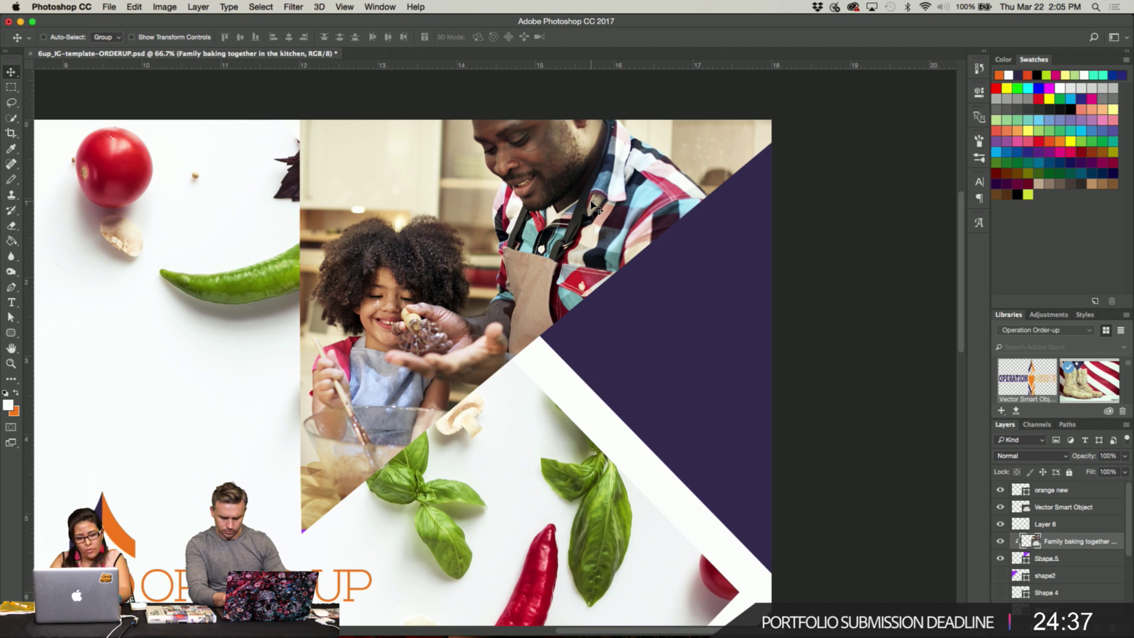
{"action": "key", "text": "a"}
{"action": "key", "text": "v"}
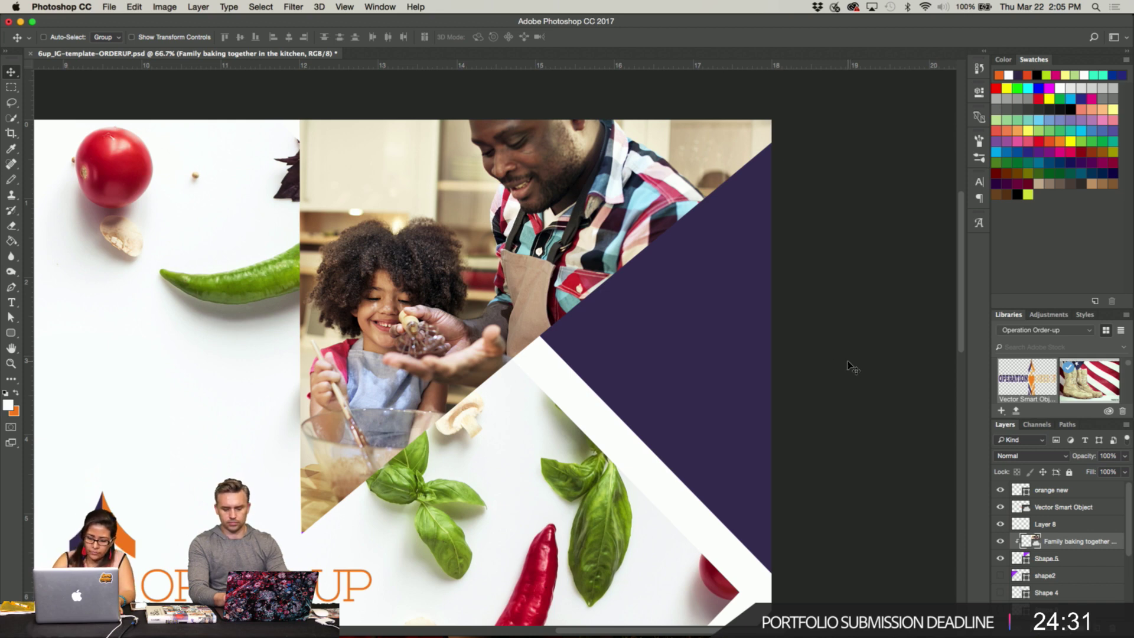
Select the hidden shape2 layer and make its purple triangle visible.
{"action": "key", "text": "super+minus"}
{"action": "key", "text": "super+minus"}
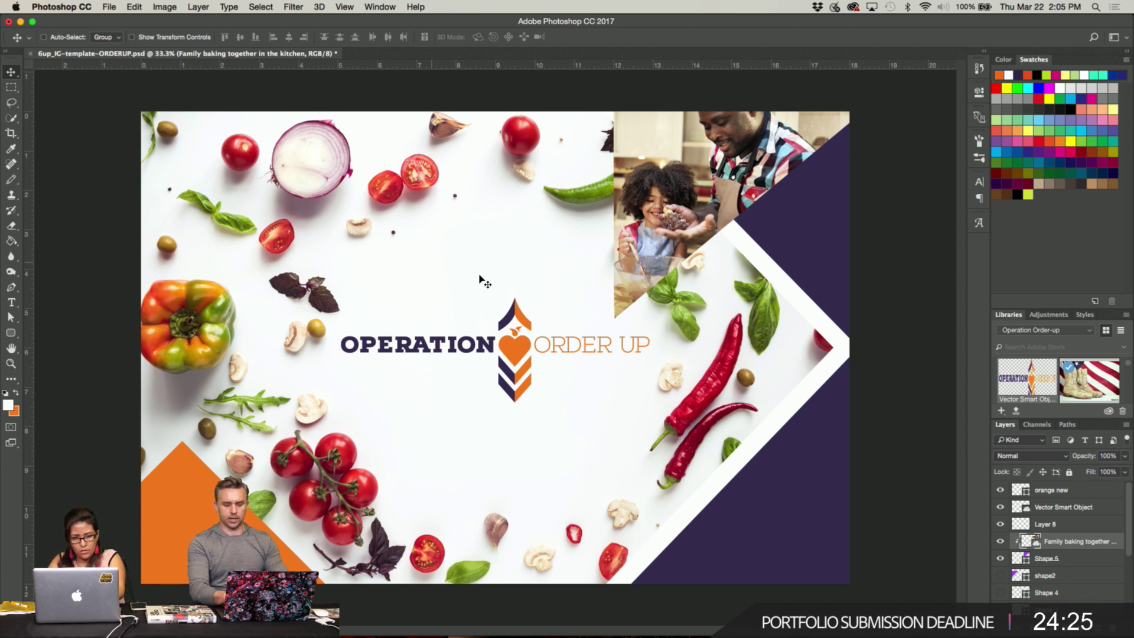
{"action": "left_click", "coordinate": [1063, 561]}
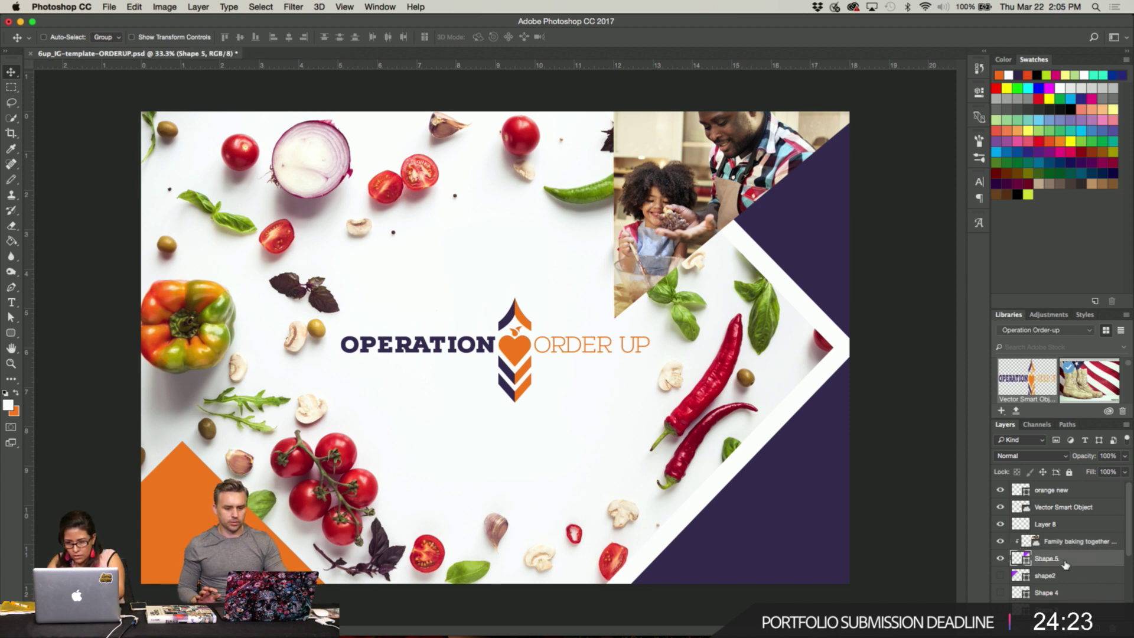
{"action": "left_click", "coordinate": [1058, 576]}
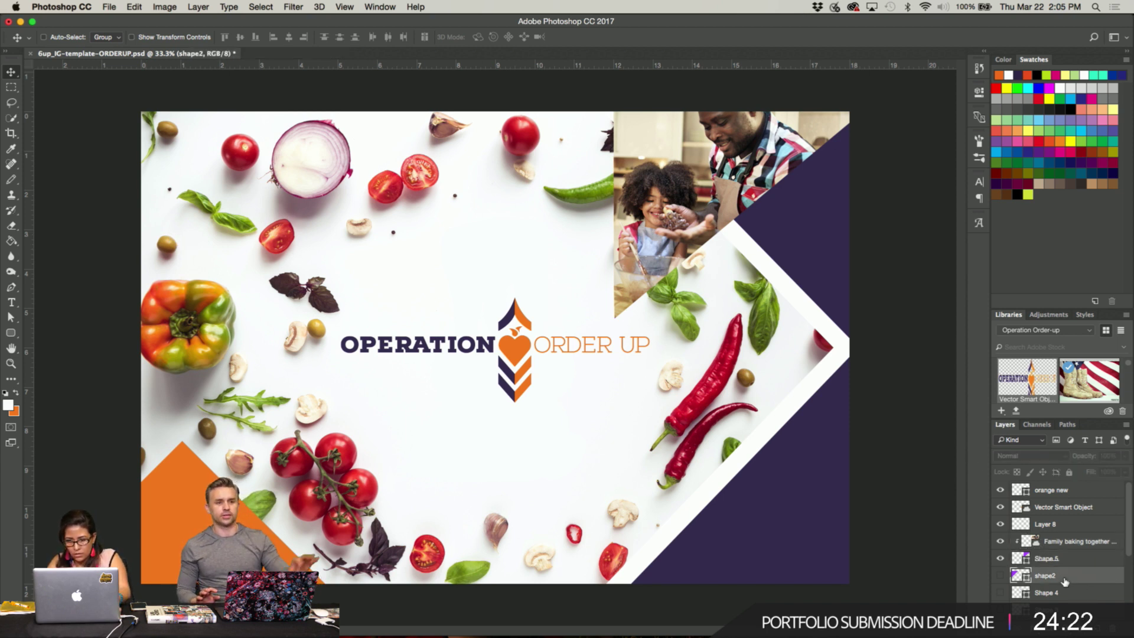
{"action": "left_click", "coordinate": [1000, 576]}
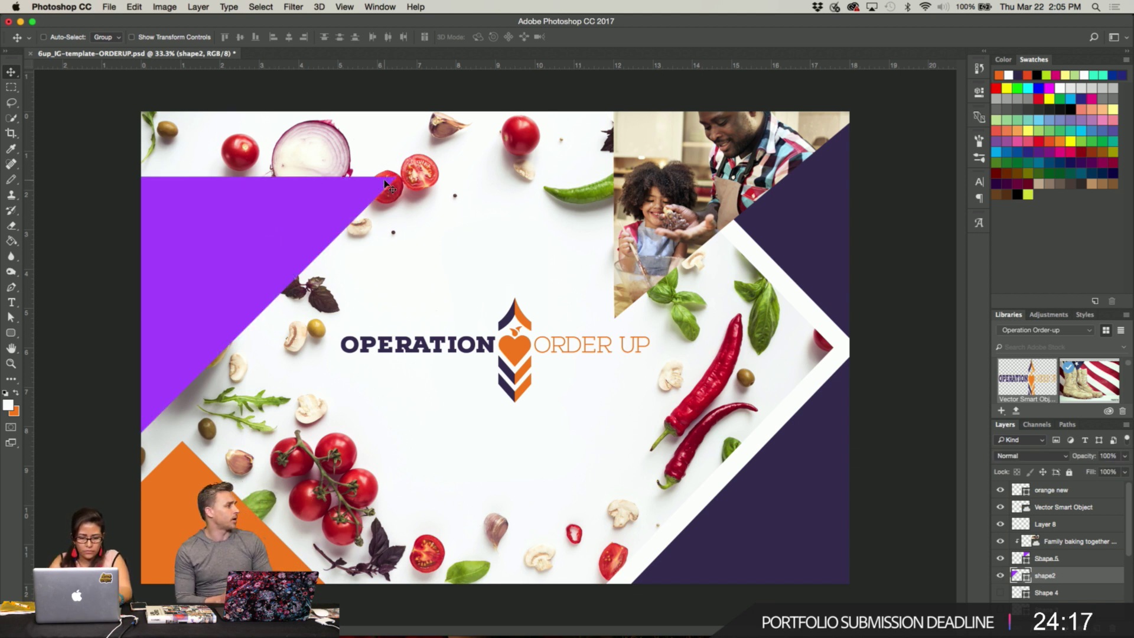
Scale the shape2 triangle to about 55.5% and place it on the canvas's left edge just above the orange triangle.
{"action": "key", "text": "super+t"}
{"action": "left_click_drag", "start_coordinate": [394, 176], "coordinate": [246, 262]}
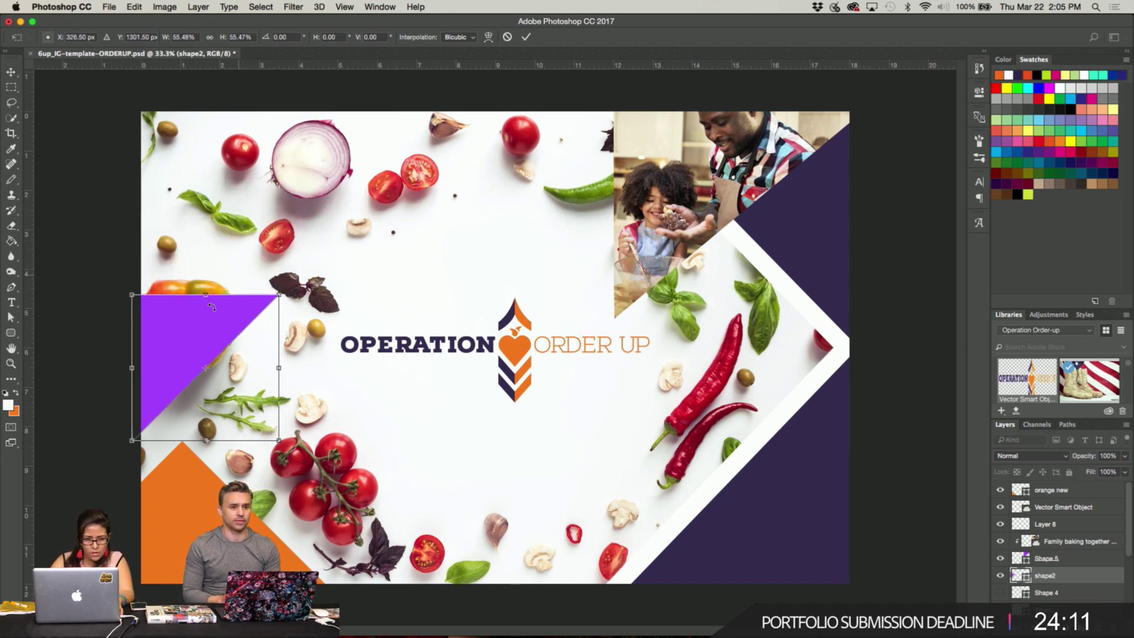
{"action": "left_click_drag", "start_coordinate": [178, 349], "coordinate": [168, 376]}
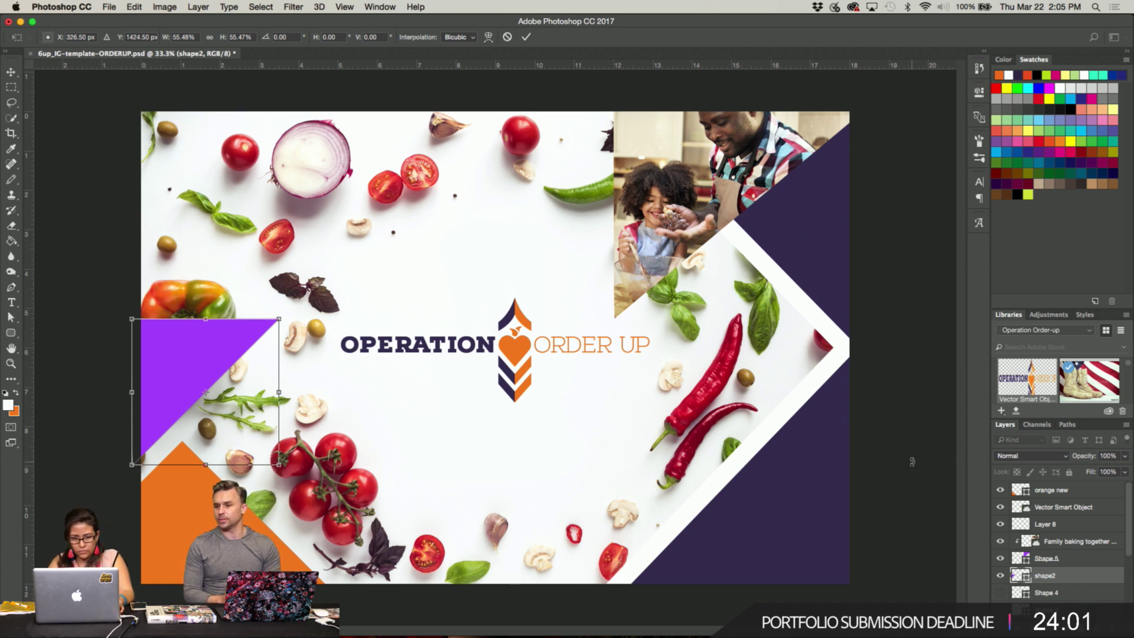
{"action": "key", "text": "Return"}
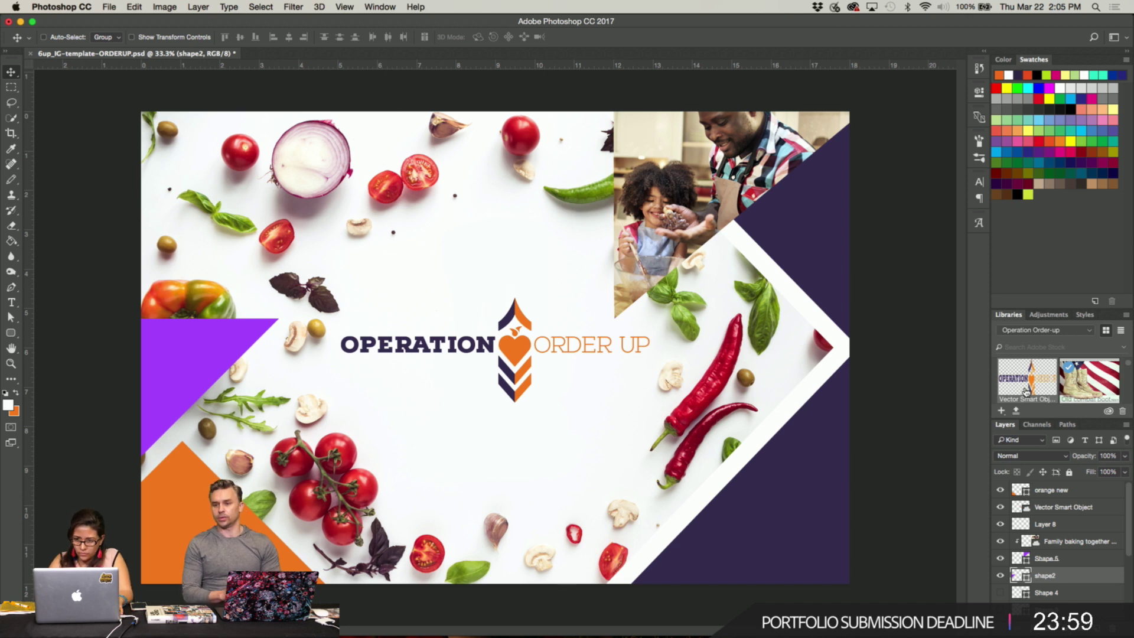
Place the library's "happy family funny kids bake cookies in kitchen" image directly above shape2 and shift it left over the purple triangle.
{"action": "scroll", "coordinate": [1058, 393], "scroll_direction": "down", "scroll_amount": 1}
{"action": "scroll", "coordinate": [1058, 394], "scroll_direction": "down", "scroll_amount": 5}
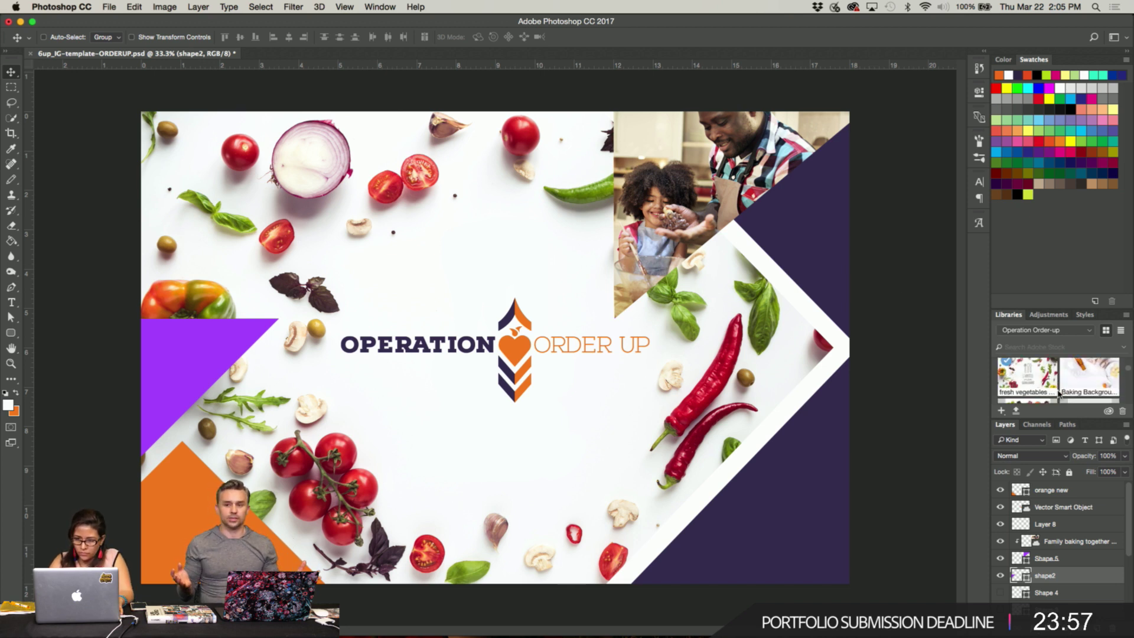
{"action": "scroll", "coordinate": [1065, 385], "scroll_direction": "down", "scroll_amount": 5}
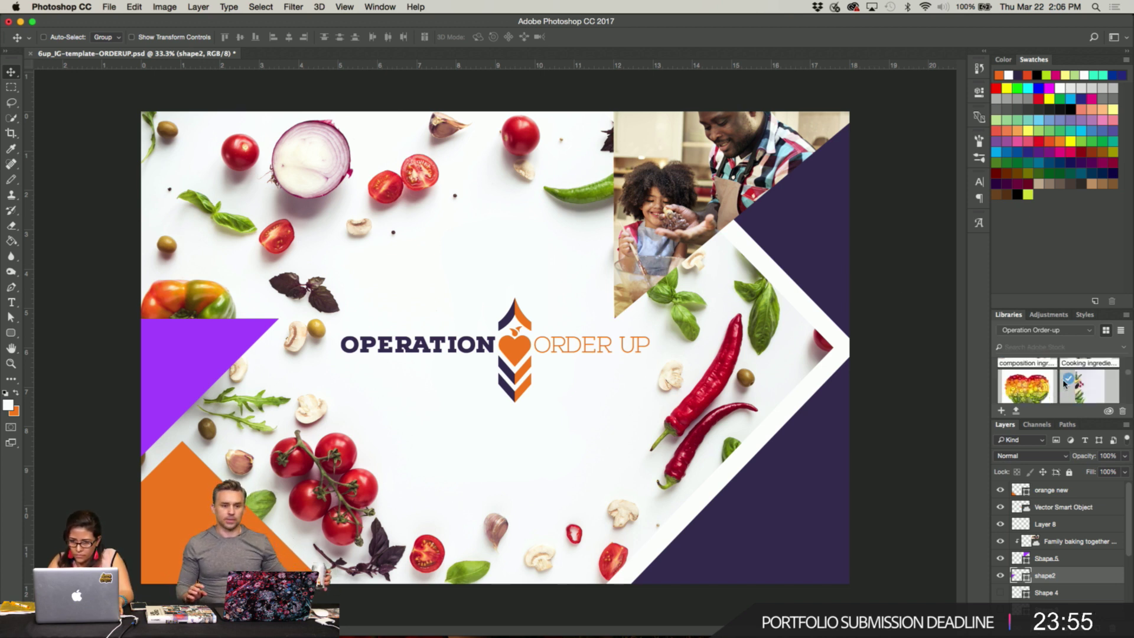
{"action": "scroll", "coordinate": [1063, 385], "scroll_direction": "down", "scroll_amount": 3}
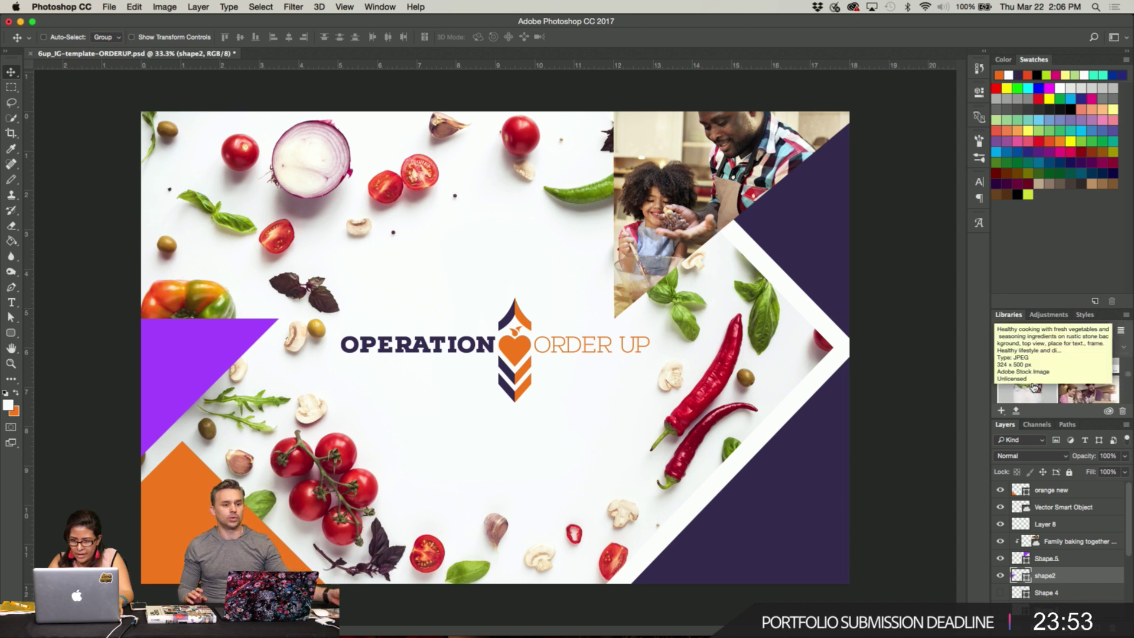
{"action": "scroll", "coordinate": [1040, 387], "scroll_direction": "down", "scroll_amount": 3}
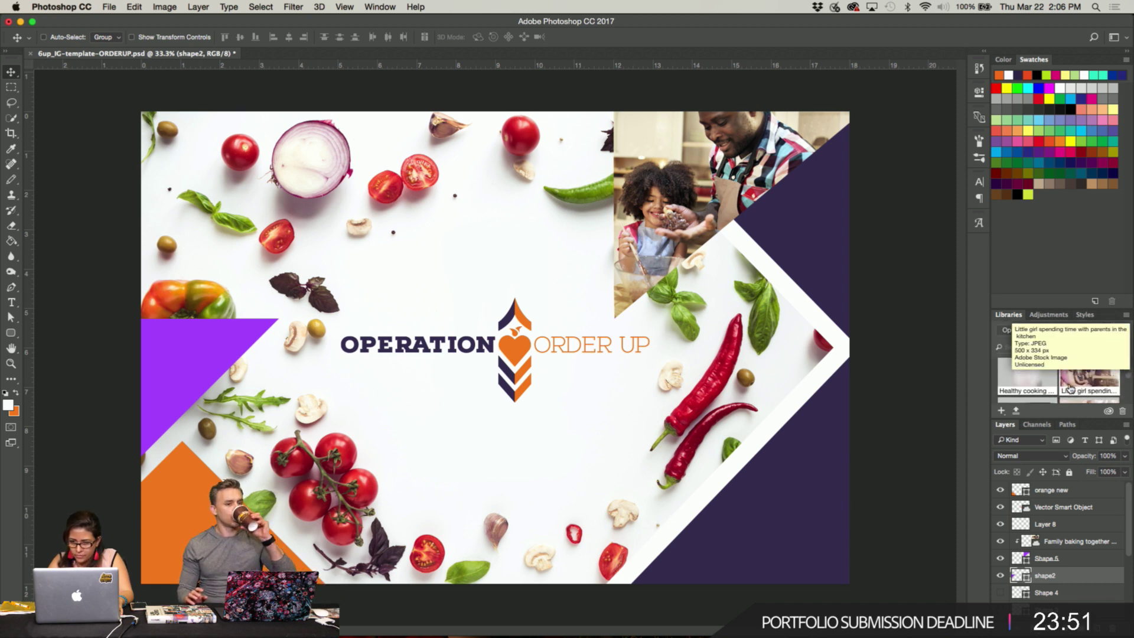
{"action": "scroll", "coordinate": [1069, 387], "scroll_direction": "down", "scroll_amount": 2}
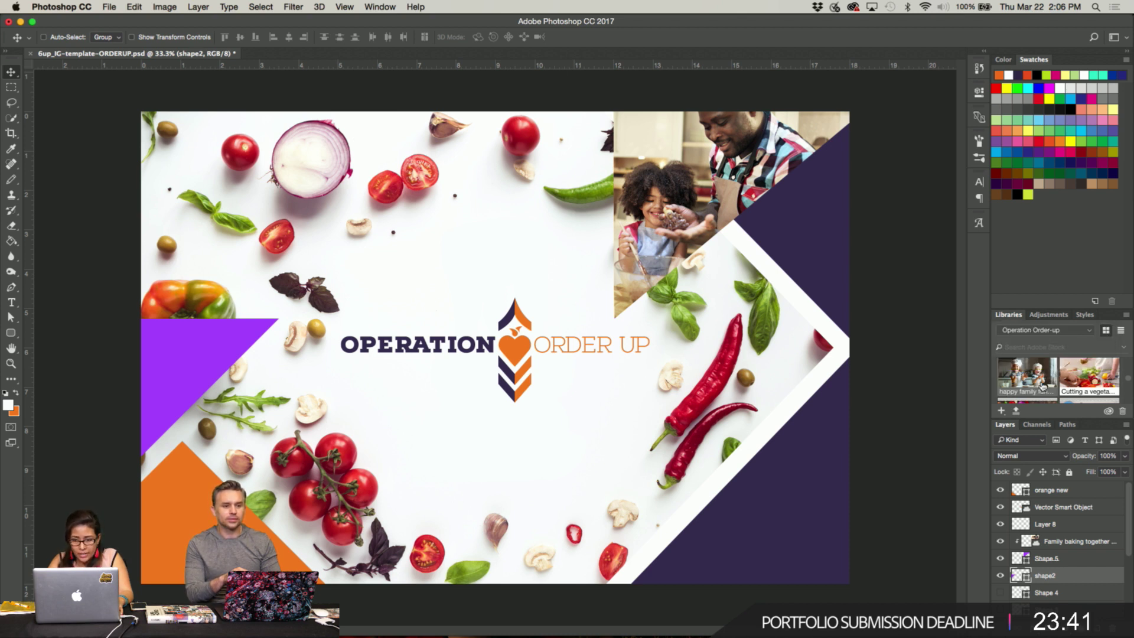
{"action": "left_click_drag", "start_coordinate": [1042, 385], "coordinate": [781, 371]}
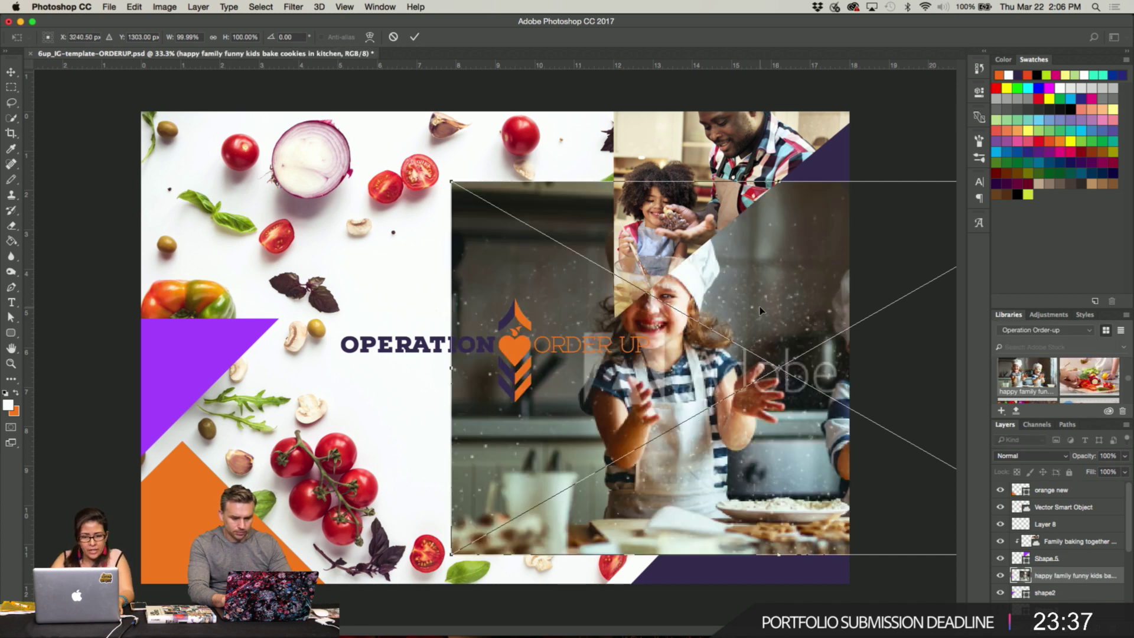
{"action": "left_click_drag", "start_coordinate": [759, 306], "coordinate": [520, 342]}
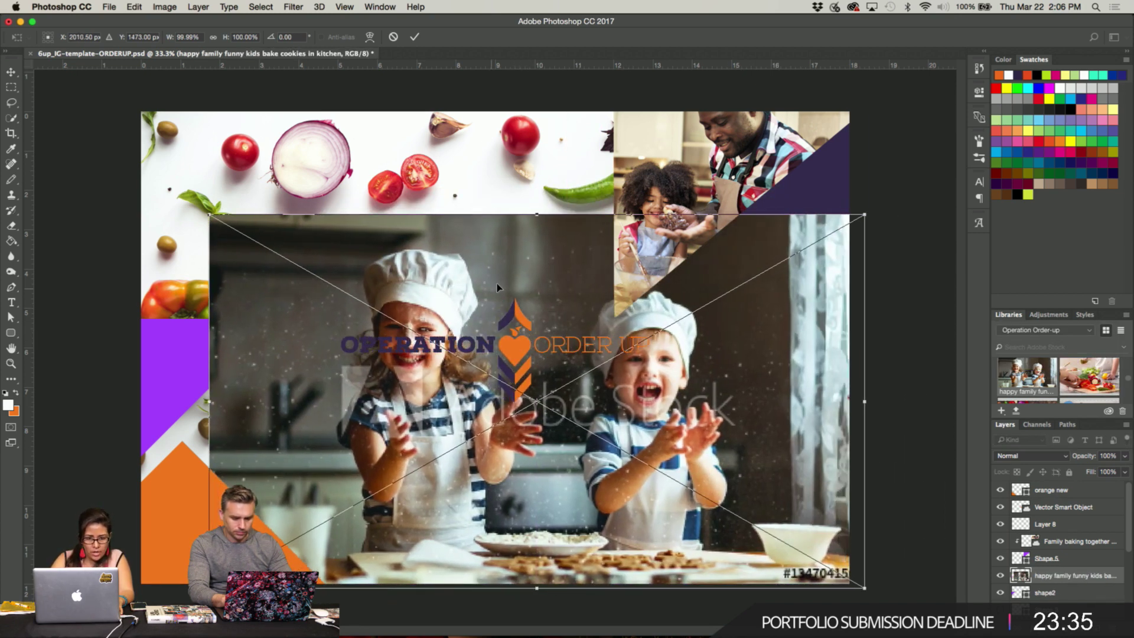
{"action": "left_click_drag", "start_coordinate": [497, 283], "coordinate": [341, 303]}
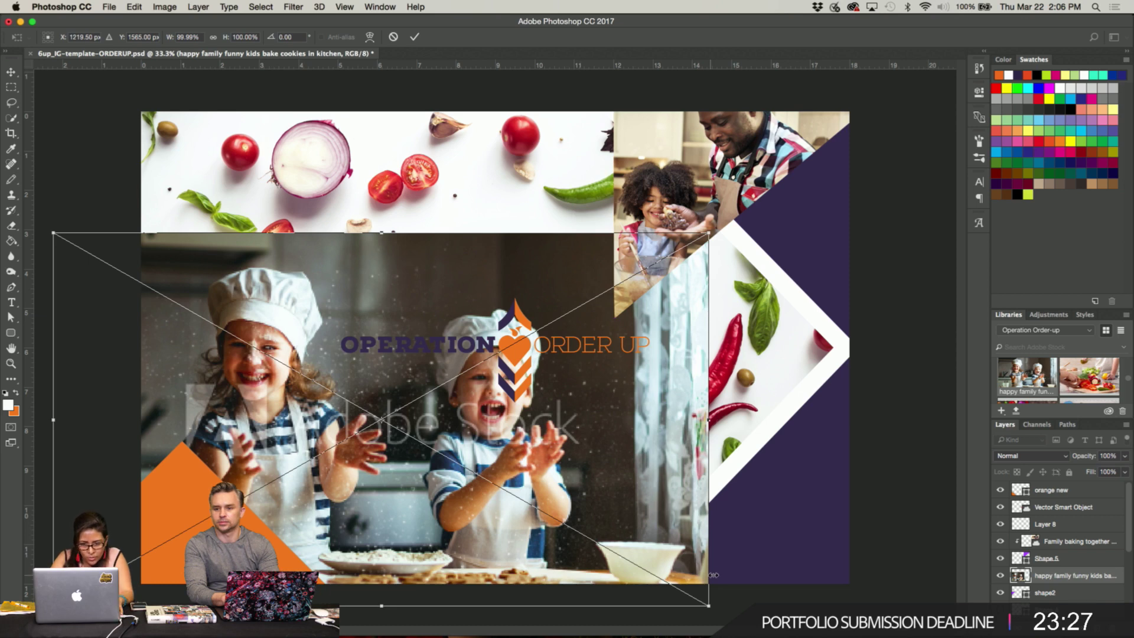
Scale the kids baking photo to about 69.4% and position it so that the girl covers the purple triangle.
{"action": "left_click_drag", "start_coordinate": [711, 607], "coordinate": [559, 520]}
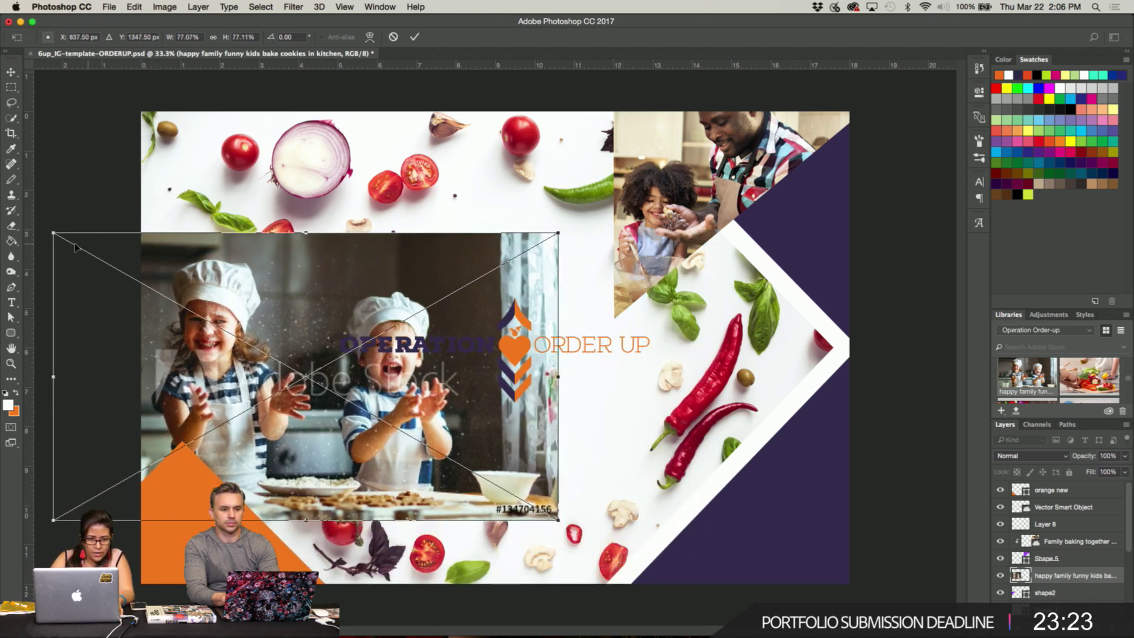
{"action": "left_click_drag", "start_coordinate": [55, 232], "coordinate": [107, 257]}
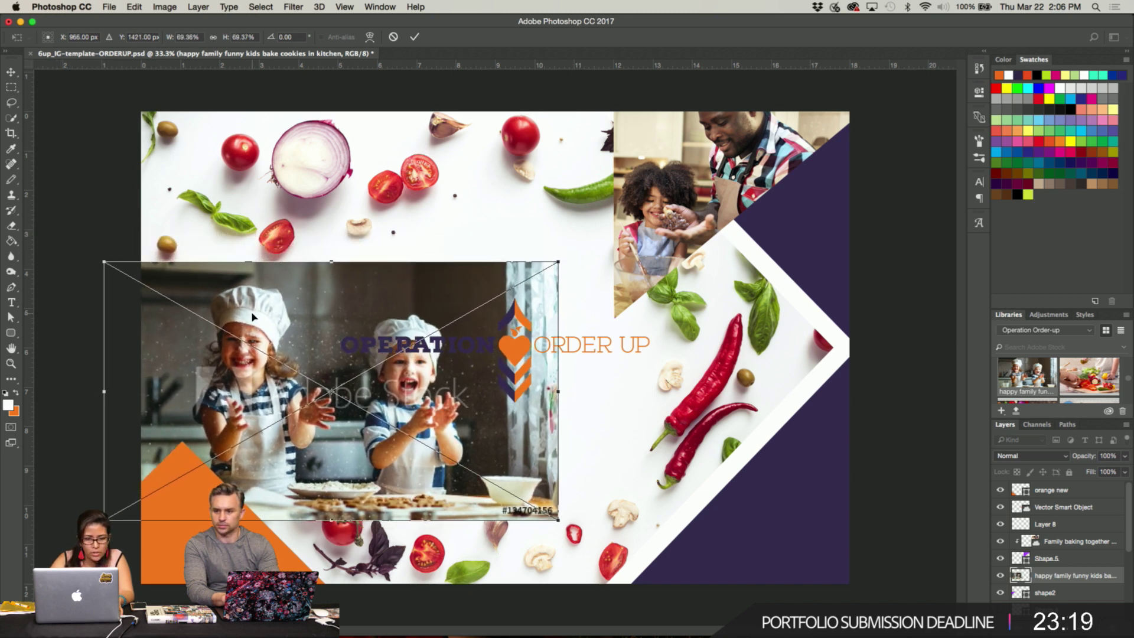
{"action": "left_click_drag", "start_coordinate": [247, 308], "coordinate": [220, 291]}
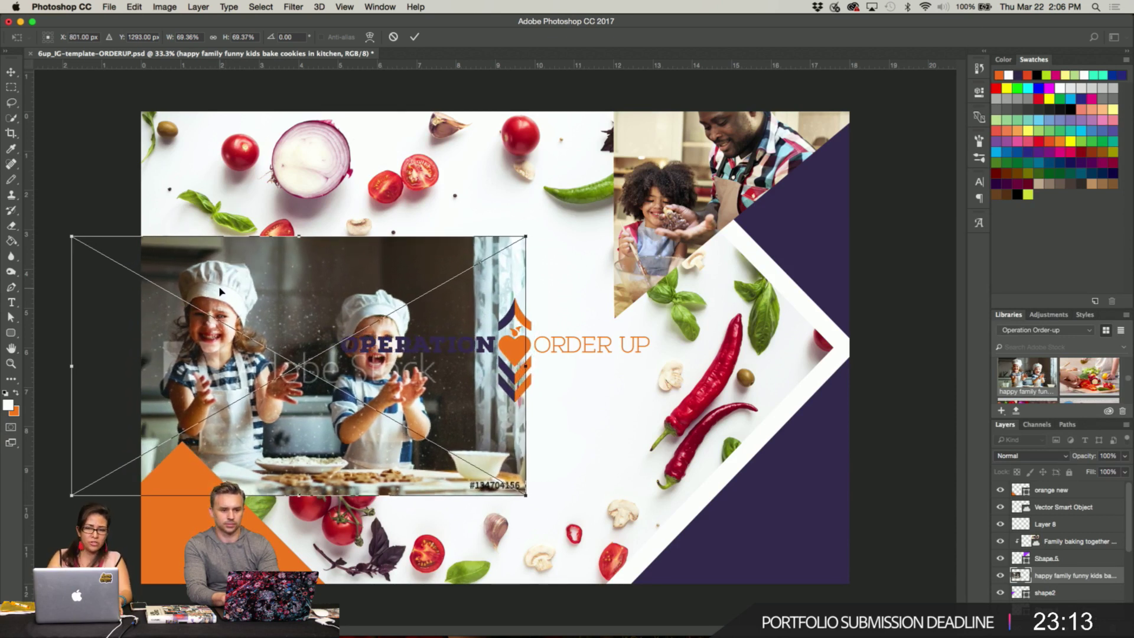
{"action": "key", "text": "Return"}
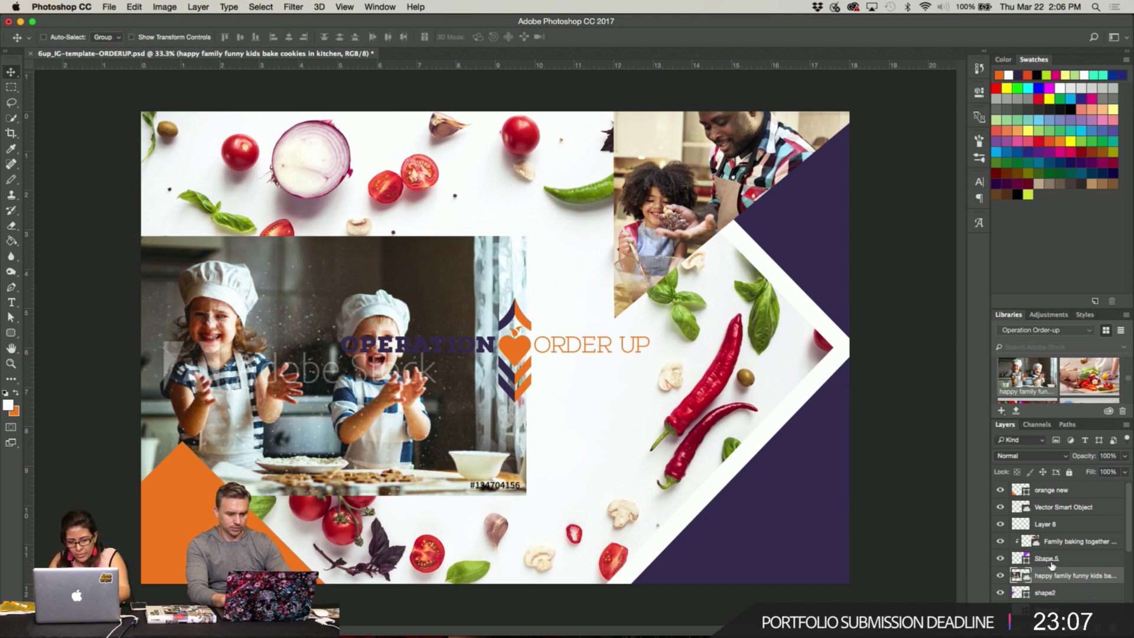
Try to clip the kids baking photo to the shape2 triangle and undo the clipping.
{"action": "key", "text": "super"}
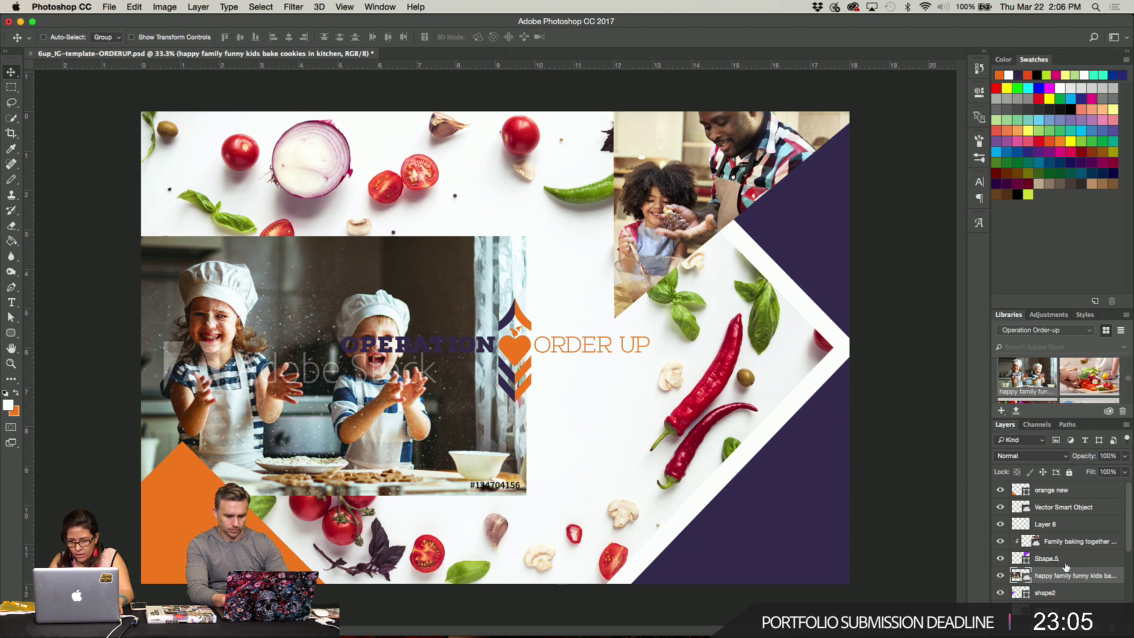
{"action": "left_click_drag", "start_coordinate": [1050, 559], "coordinate": [1071, 560]}
{"action": "left_click", "coordinate": [1072, 562], "text": "alt"}
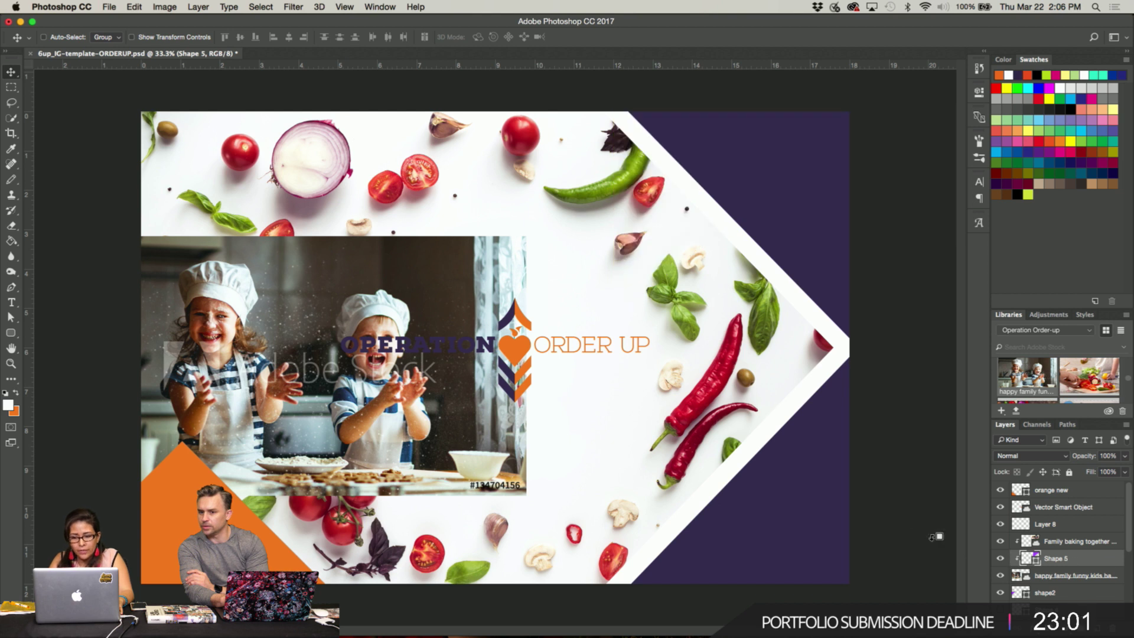
{"action": "key", "text": "super+z"}
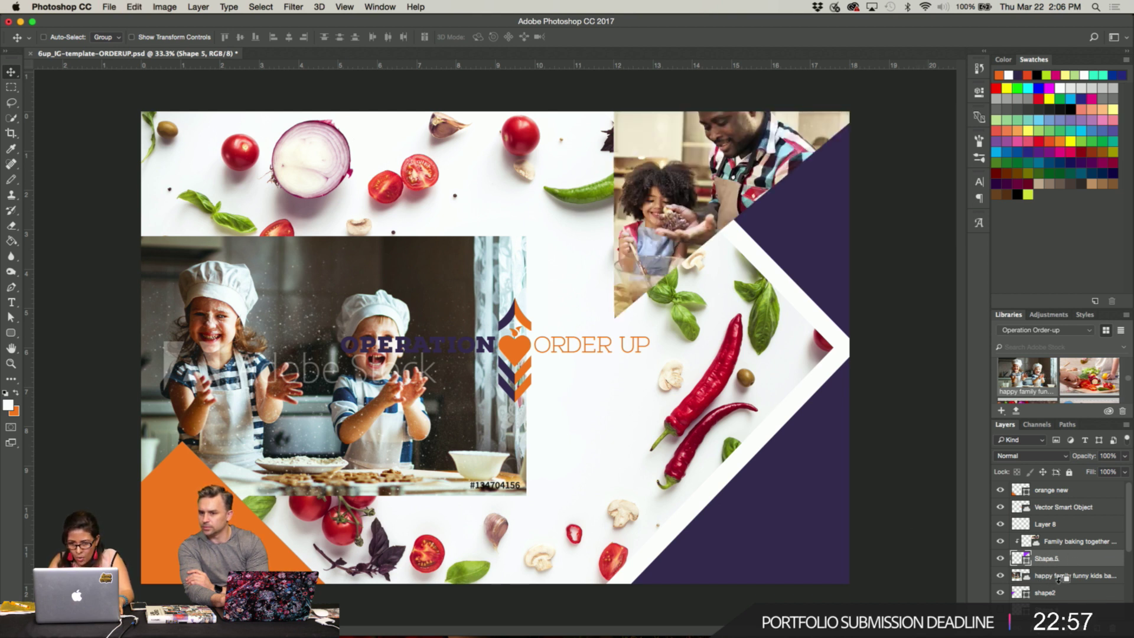
{"action": "left_click", "coordinate": [1059, 578], "text": "alt"}
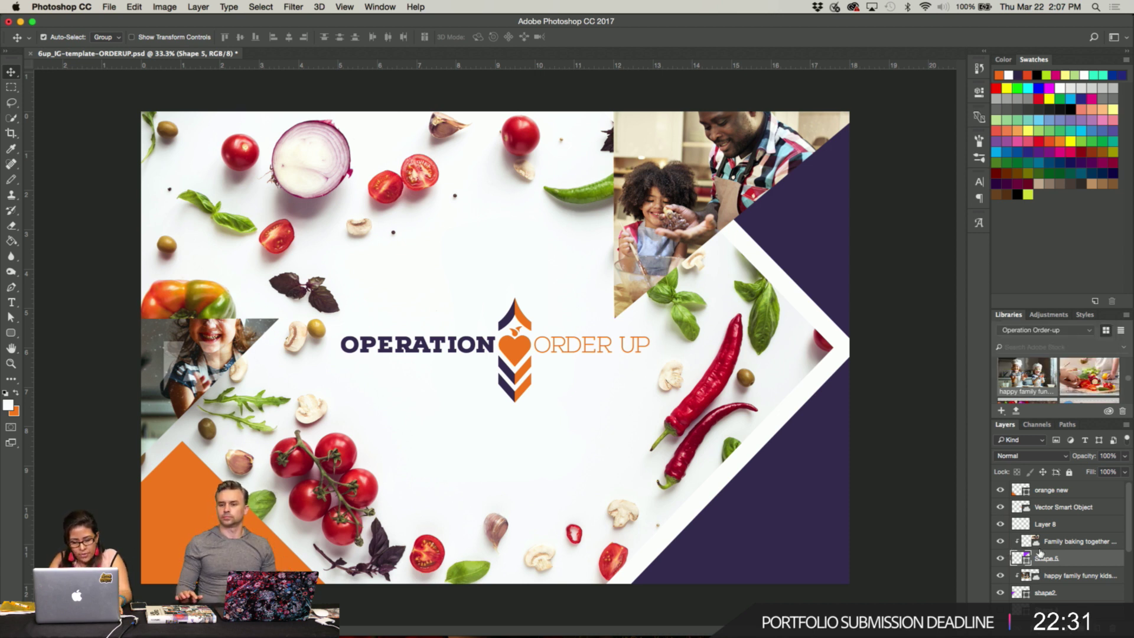
{"action": "key", "text": "super+z"}
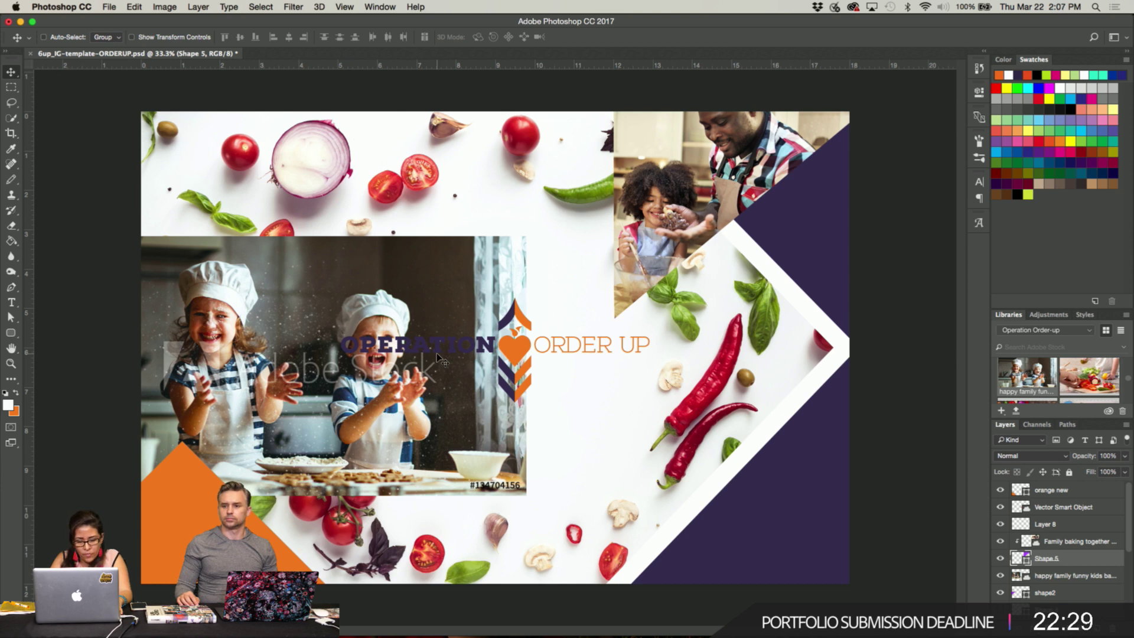
License the "happy family funny kids bake cookies in kitchen" Adobe Stock image from the Operation Order-up library.
{"action": "right_click", "coordinate": [1026, 369]}
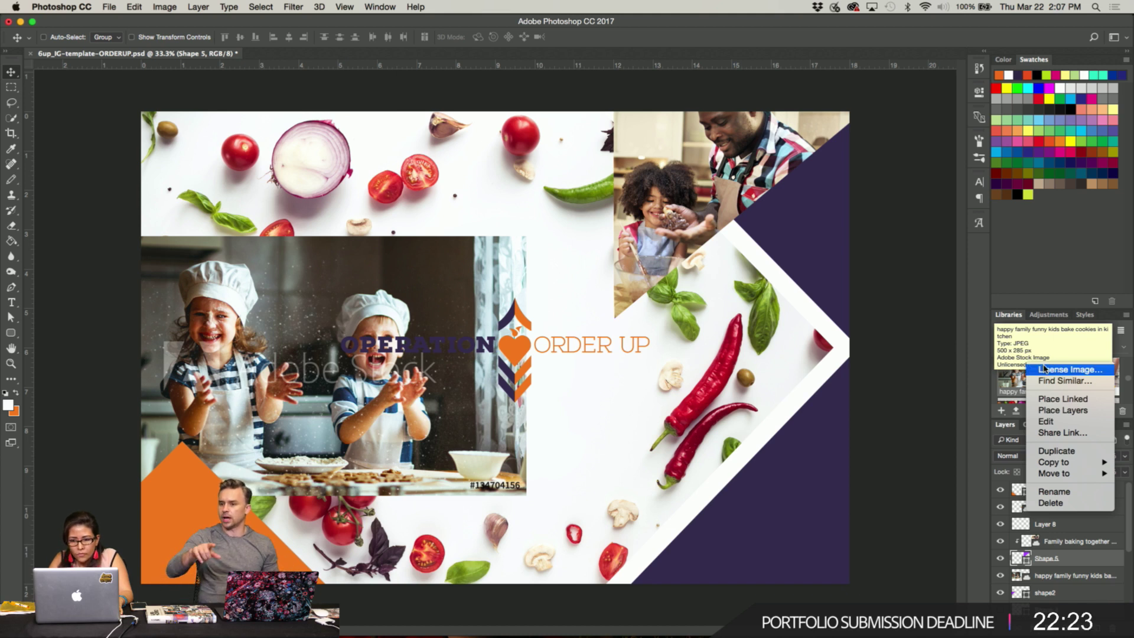
{"action": "left_click", "coordinate": [1044, 369]}
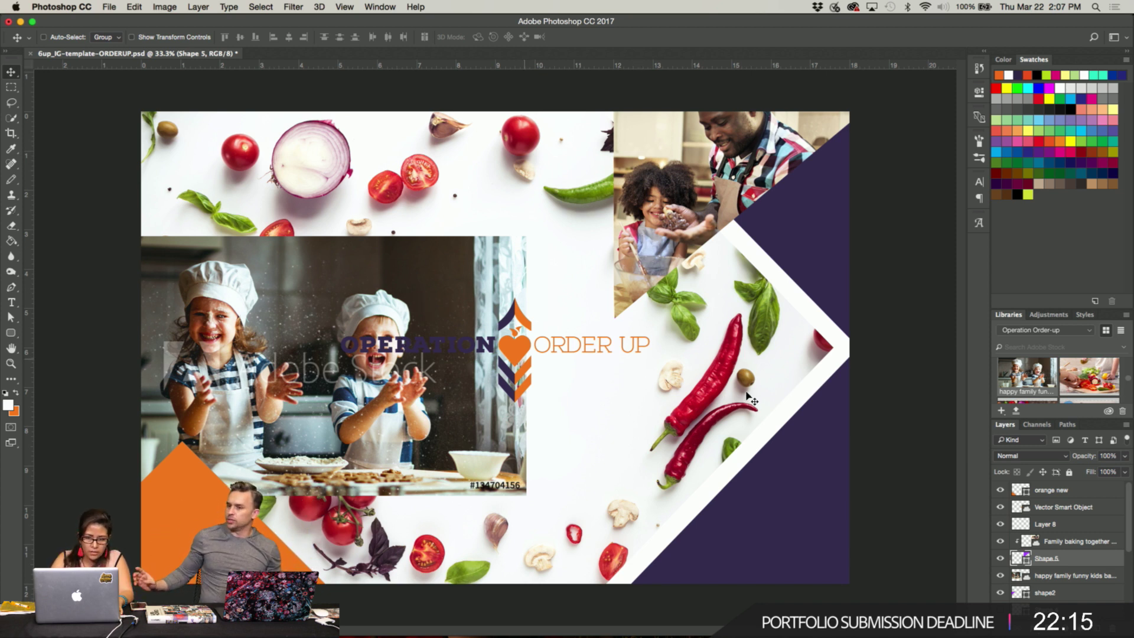
{"action": "double_click", "coordinate": [1045, 380]}
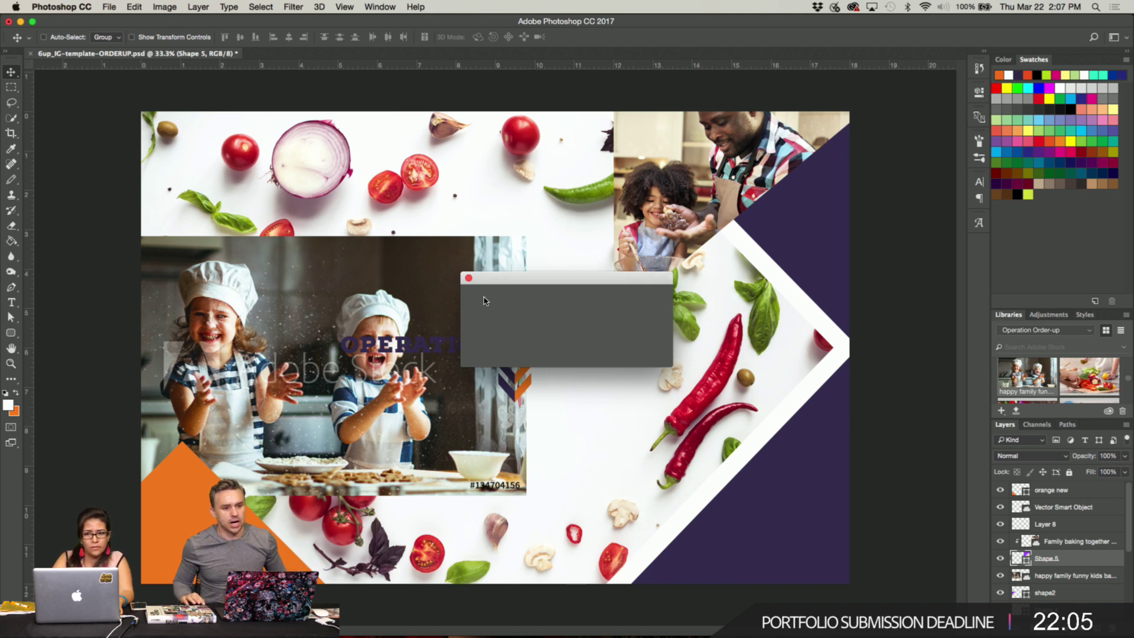
{"action": "left_click_drag", "start_coordinate": [518, 281], "coordinate": [771, 297]}
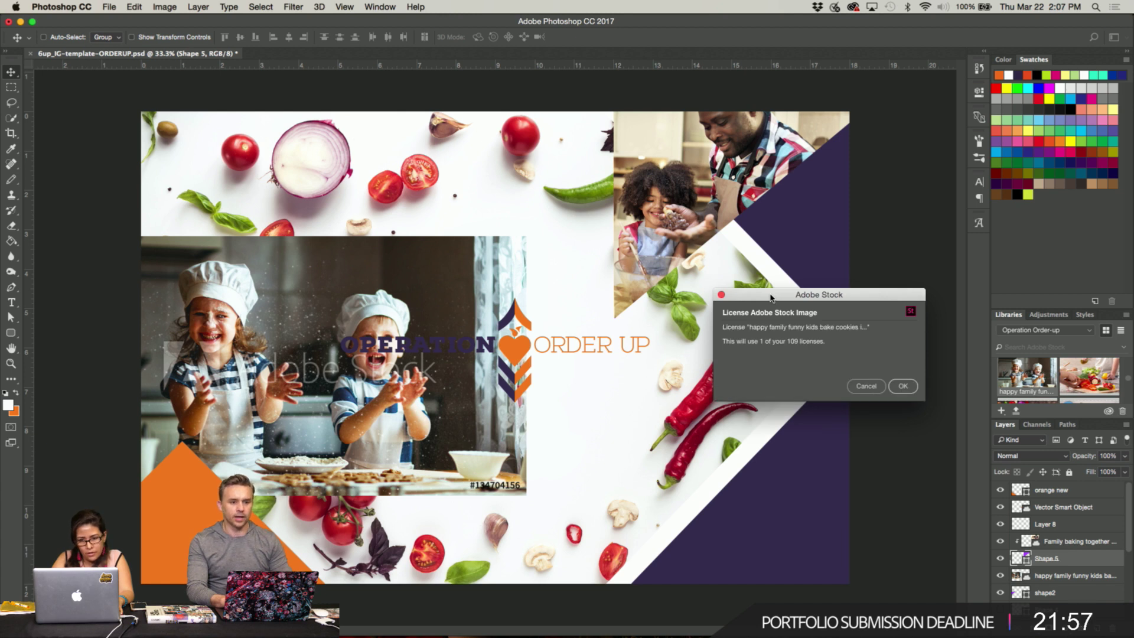
{"action": "left_click", "coordinate": [901, 386]}
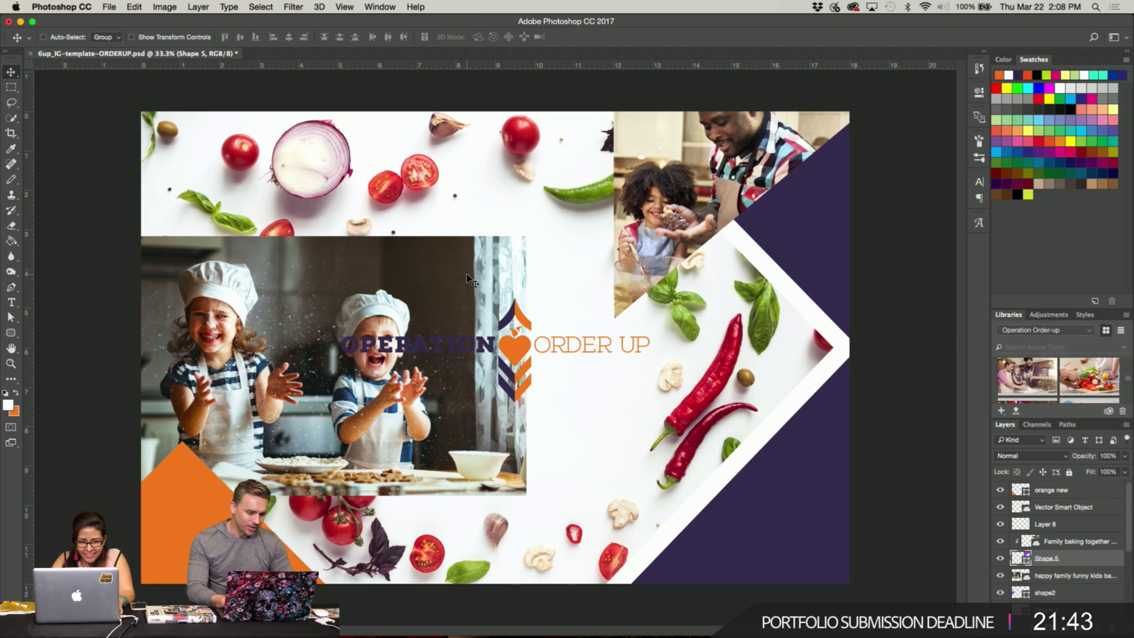
{"action": "left_click", "coordinate": [1079, 562], "text": "alt"}
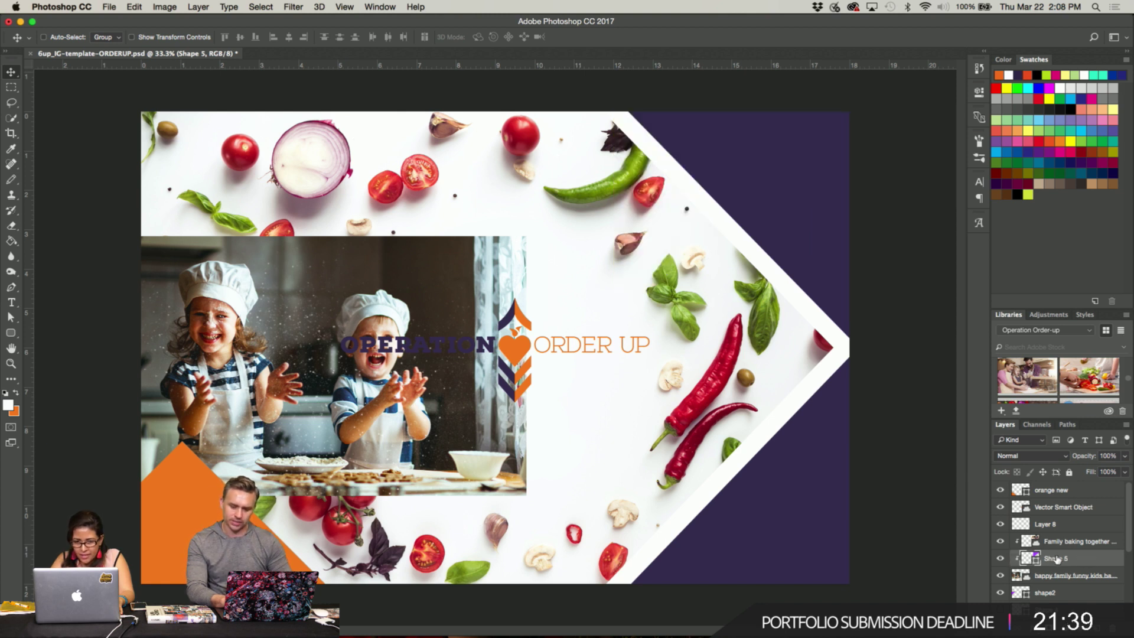
{"action": "key", "text": "super"}
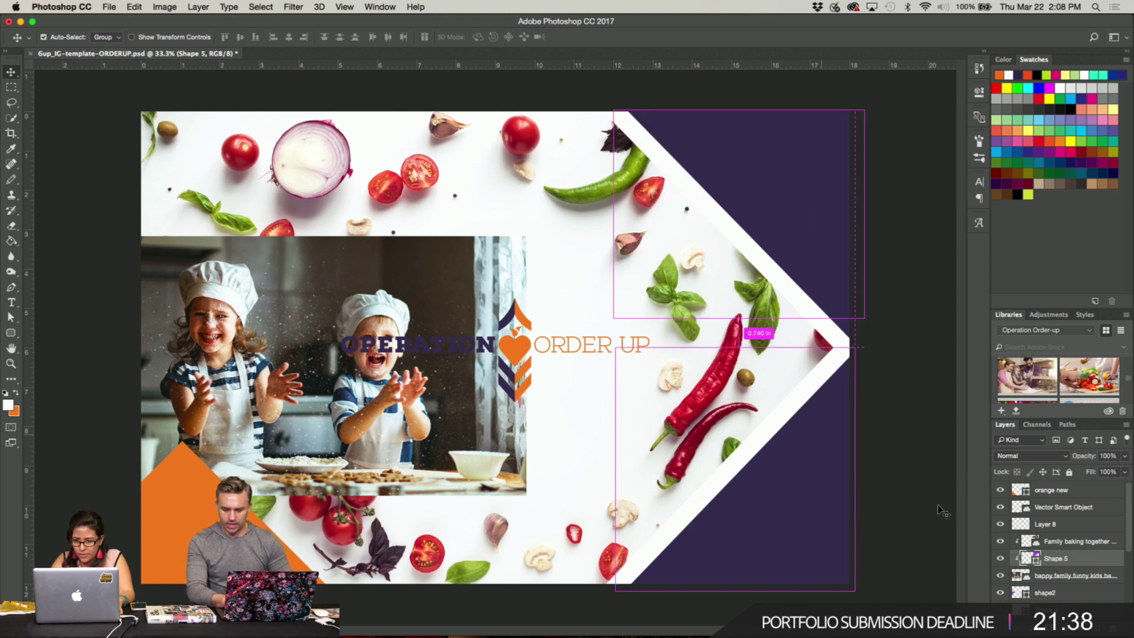
{"action": "left_click", "coordinate": [1064, 550], "text": "alt"}
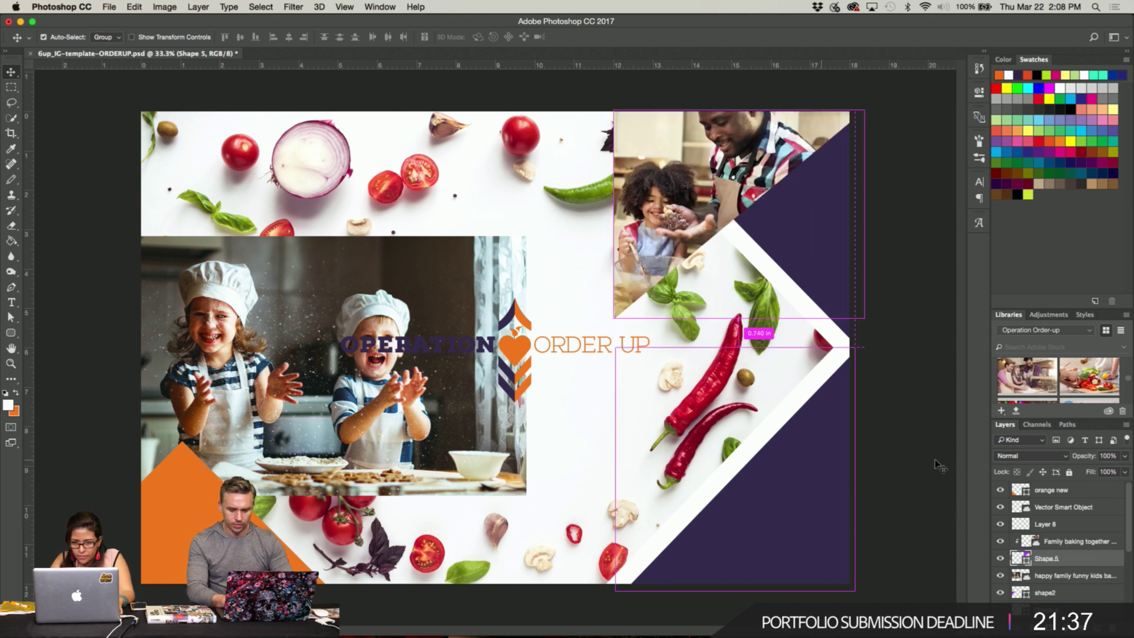
Clip the kids baking photo to the shape2 triangle directly beneath it in the layer stack.
{"action": "left_click", "coordinate": [1066, 577]}
{"action": "left_click_drag", "start_coordinate": [1073, 591], "coordinate": [1074, 582]}
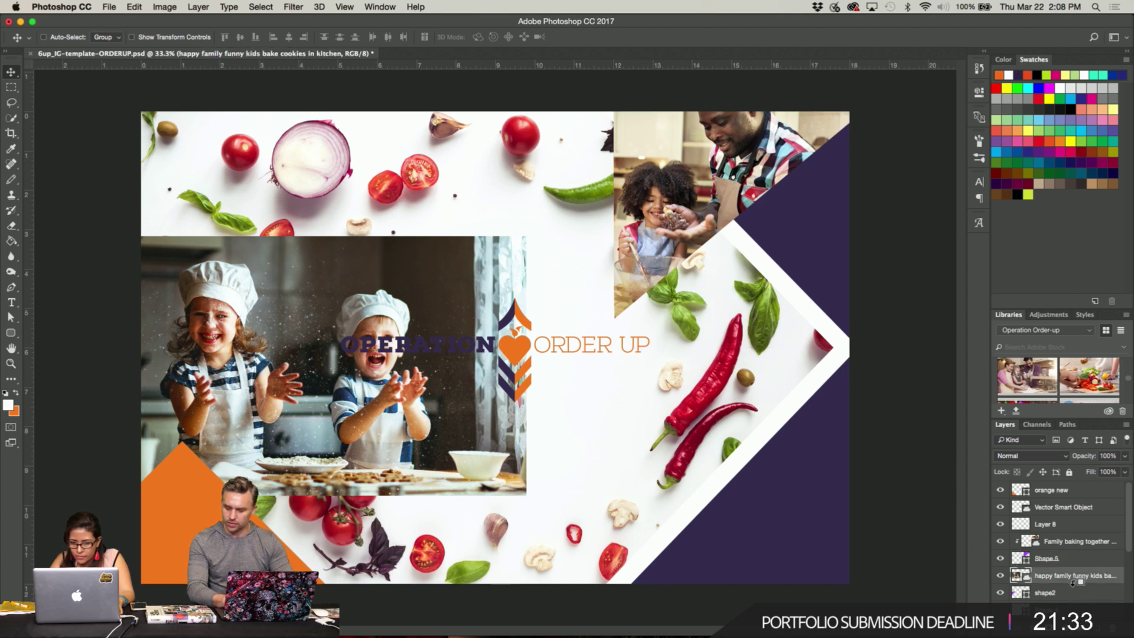
{"action": "left_click", "coordinate": [1074, 579], "text": "alt"}
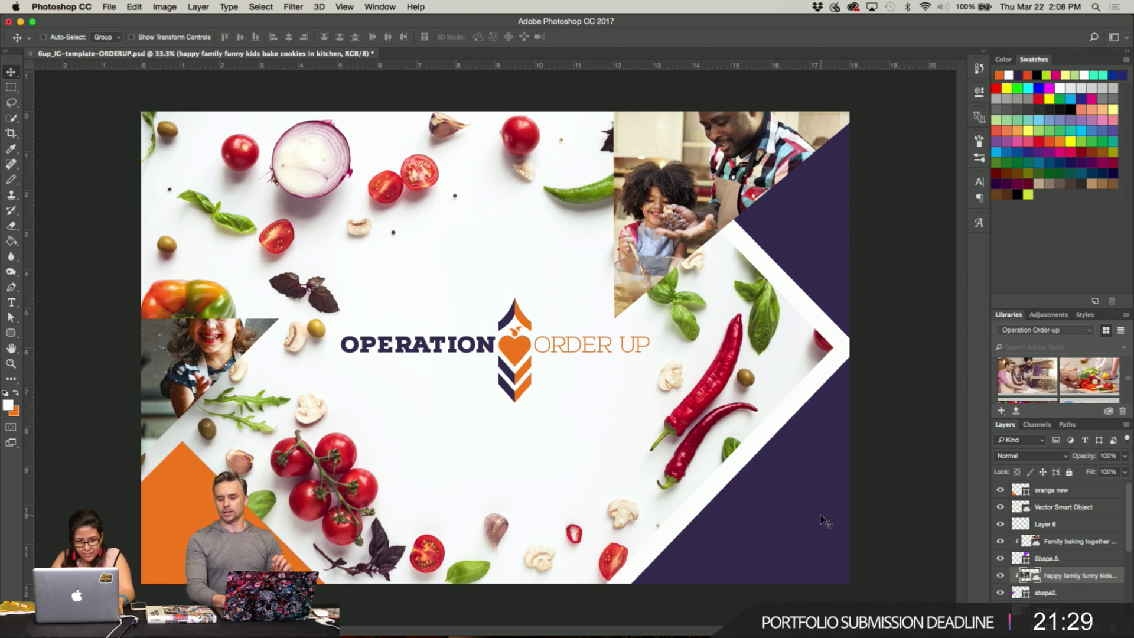
Move the clipped kids baking photo down until the girl's whole face shows inside the triangle.
{"action": "key", "text": "shift+Down"}
{"action": "key", "text": "shift+Down"}
{"action": "key", "text": "shift+Down"}
{"action": "key", "text": "shift+Down"}
{"action": "key", "text": "shift+Down"}
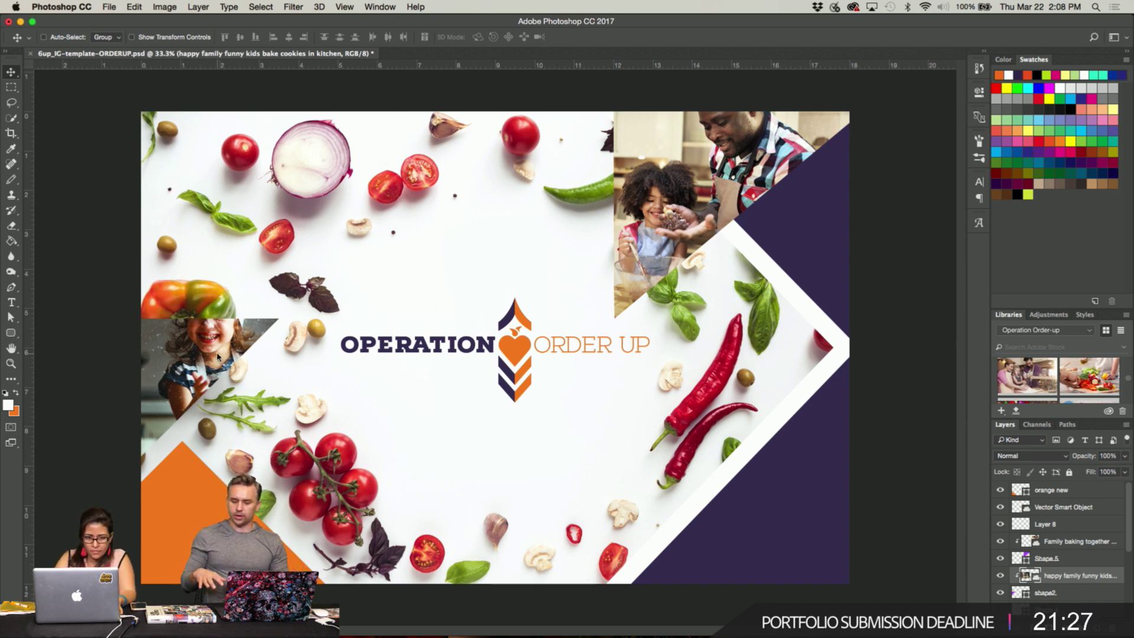
{"action": "key", "text": "shift+Down"}
{"action": "key", "text": "shift+Down"}
{"action": "key", "text": "shift+Down"}
{"action": "key", "text": "shift+Down"}
{"action": "key", "text": "shift+Down"}
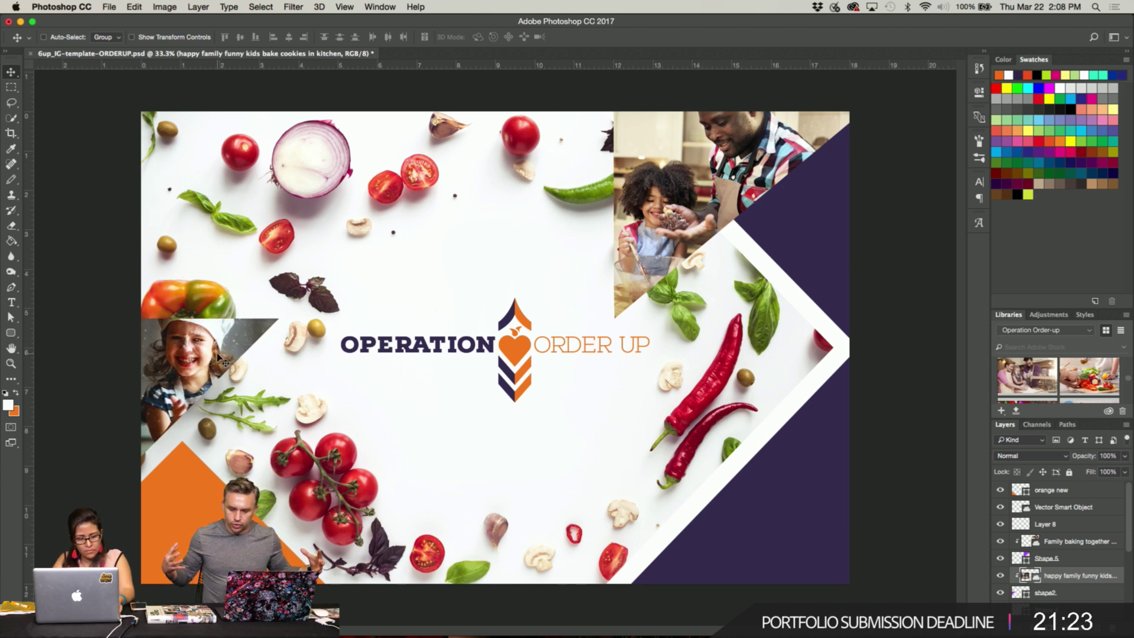
Scale the kids baking photo to about 52.8% and shift it within the triangle so that the girl's hat and face show.
{"action": "key", "text": "super+t"}
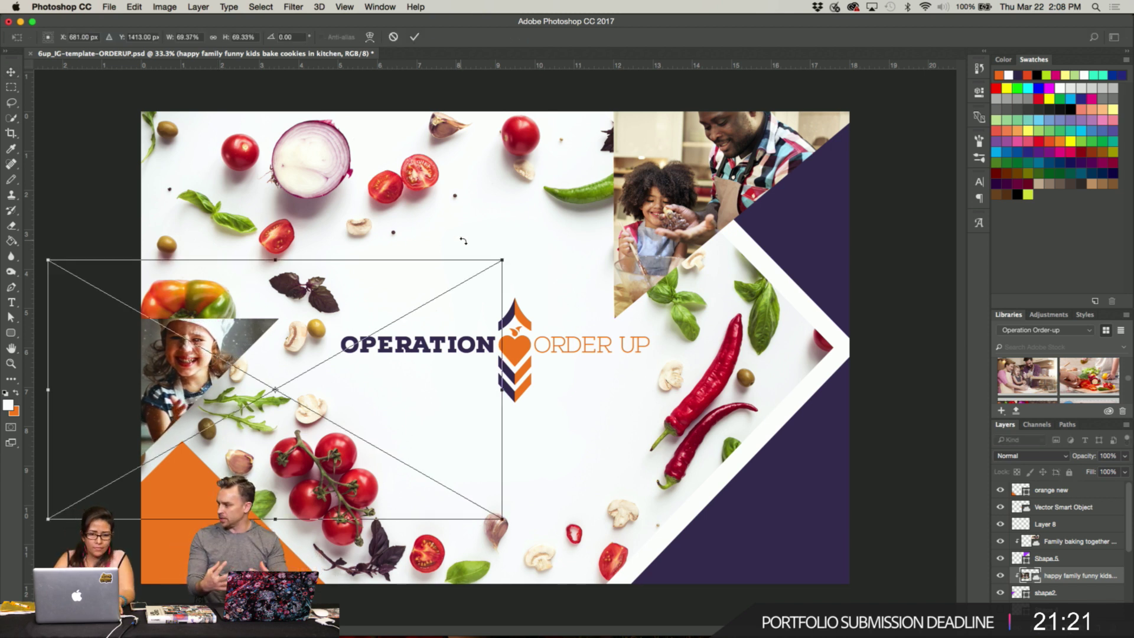
{"action": "left_click_drag", "start_coordinate": [502, 262], "coordinate": [380, 297]}
{"action": "key", "text": "shift+Right"}
{"action": "key", "text": "shift+Right"}
{"action": "key", "text": "shift+Right"}
{"action": "key", "text": "shift+Right"}
{"action": "key", "text": "shift+Right"}
{"action": "key", "text": "shift+Up"}
{"action": "key", "text": "shift+Up"}
{"action": "key", "text": "shift+Up"}
{"action": "key", "text": "shift+Up"}
{"action": "key", "text": "shift+Up"}
{"action": "key", "text": "shift+Up"}
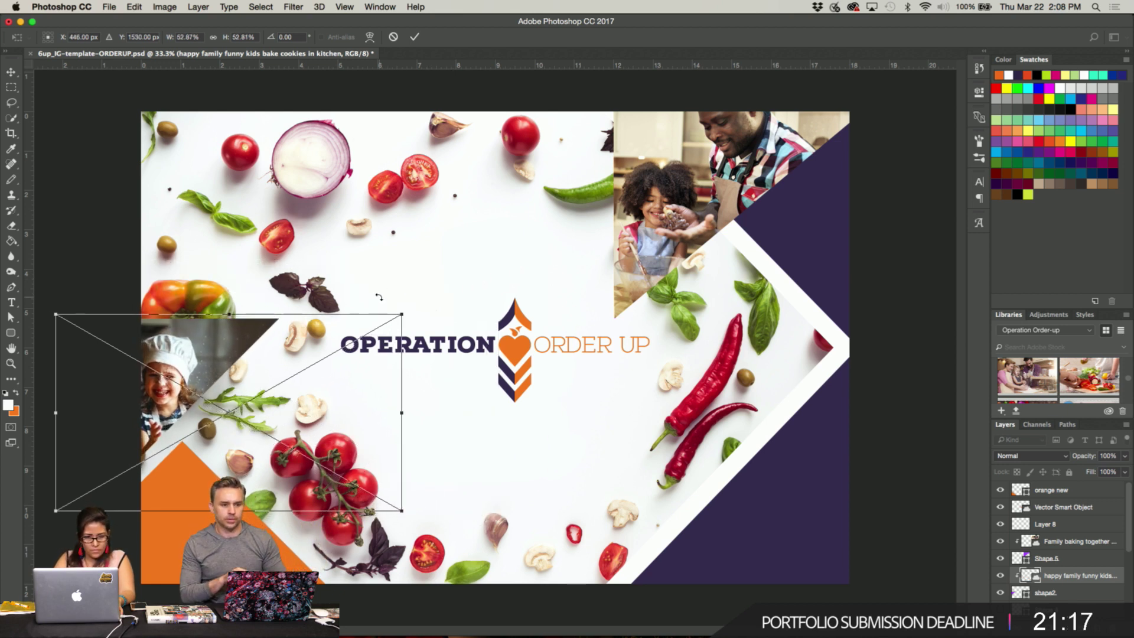
Move the kids baking photo to X 606 px and Y 1480 px to center the girl in the triangle, and apply the transform.
{"action": "key", "text": "shift+Right"}
{"action": "key", "text": "shift+Right"}
{"action": "key", "text": "shift+Right"}
{"action": "key", "text": "shift+Right"}
{"action": "key", "text": "shift+Right"}
{"action": "key", "text": "shift+Right"}
{"action": "key", "text": "shift+Right"}
{"action": "key", "text": "shift+Right"}
{"action": "key", "text": "shift+Right"}
{"action": "key", "text": "shift+Right"}
{"action": "key", "text": "shift+Right"}
{"action": "key", "text": "shift+Right"}
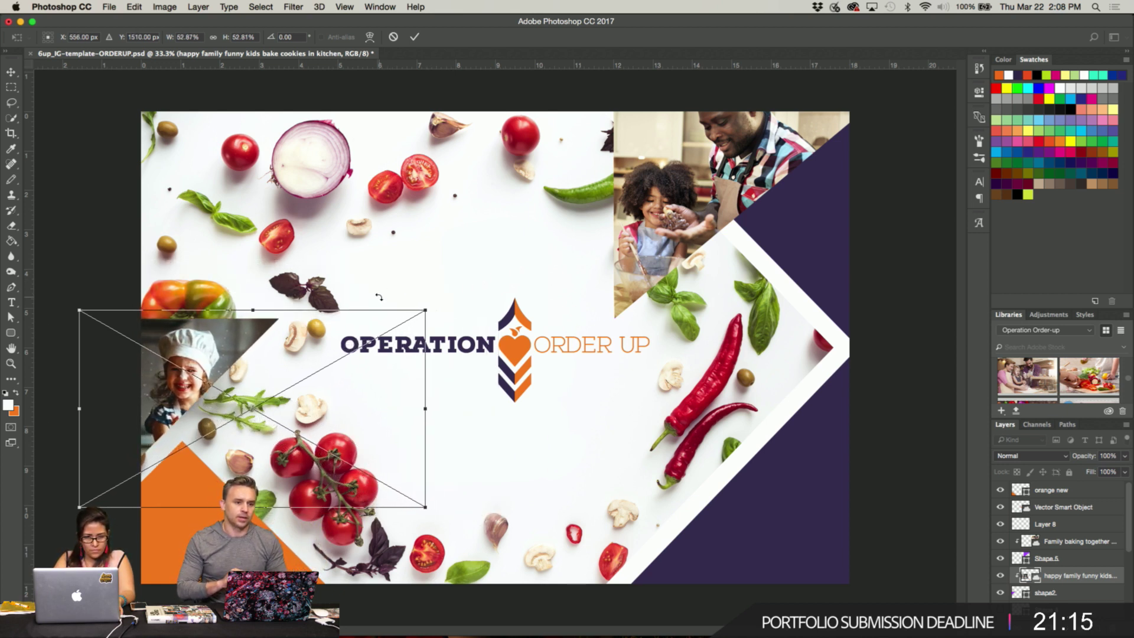
{"action": "key", "text": "shift+Up"}
{"action": "key", "text": "shift+Right"}
{"action": "key", "text": "shift+Right"}
{"action": "key", "text": "shift+Right"}
{"action": "key", "text": "shift+Up"}
{"action": "key", "text": "shift+Up"}
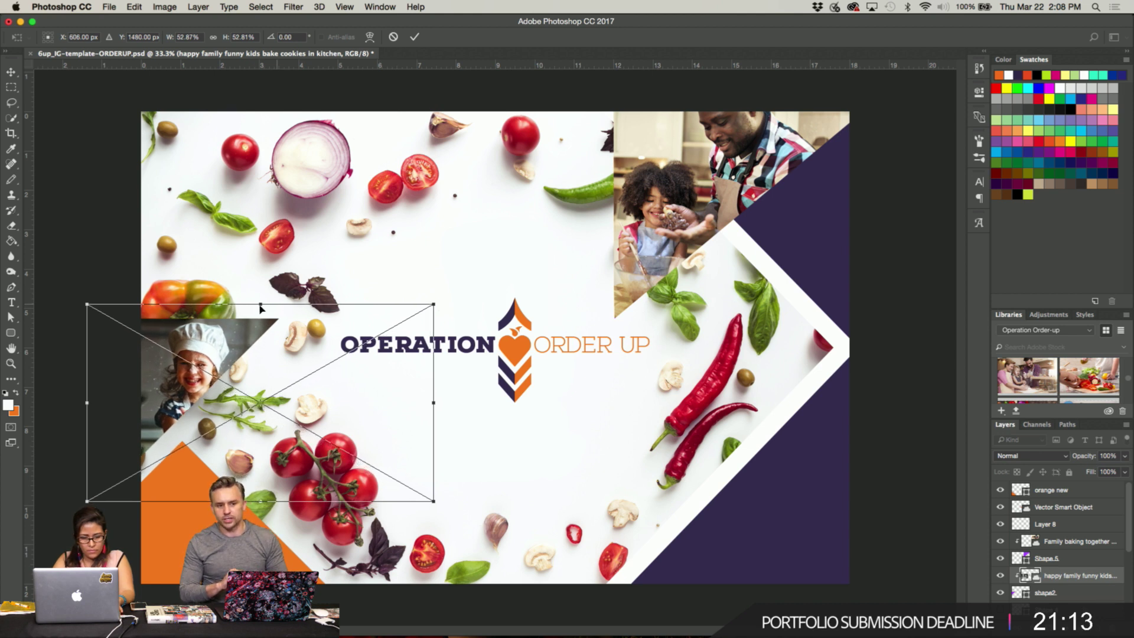
{"action": "key", "text": "Return"}
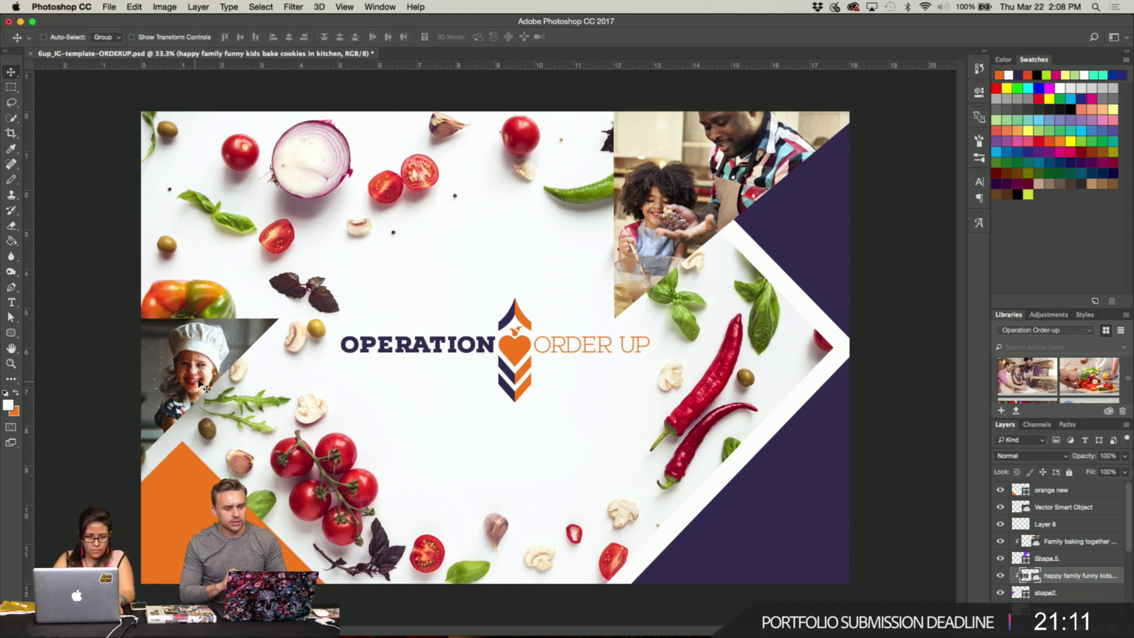
{"action": "key", "text": "ctrl+t"}
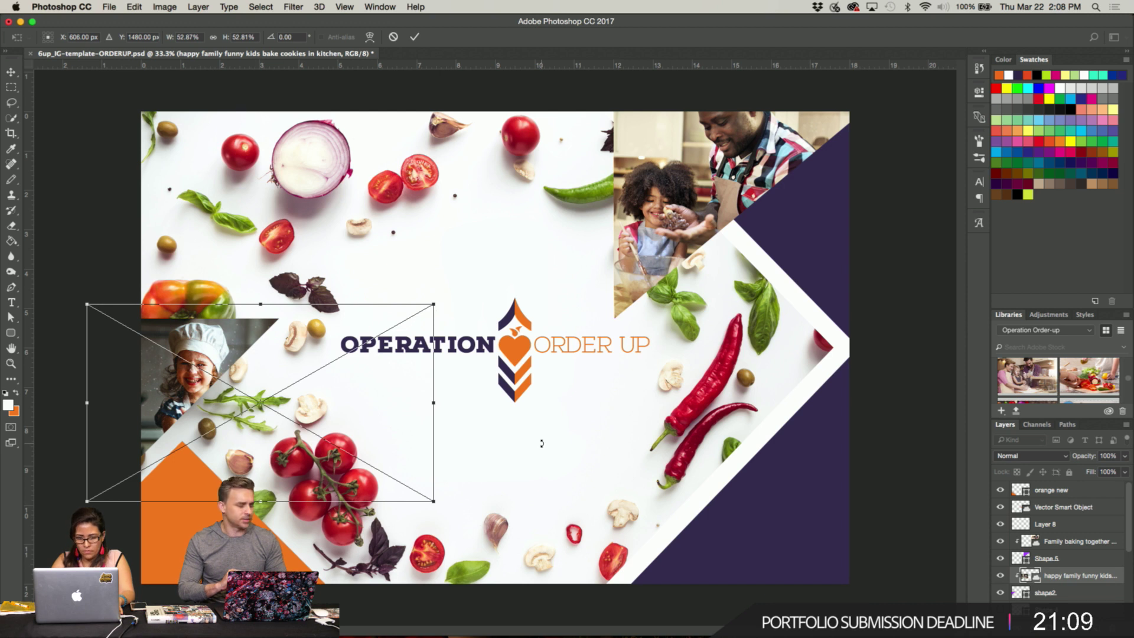
{"action": "key", "text": "Return"}
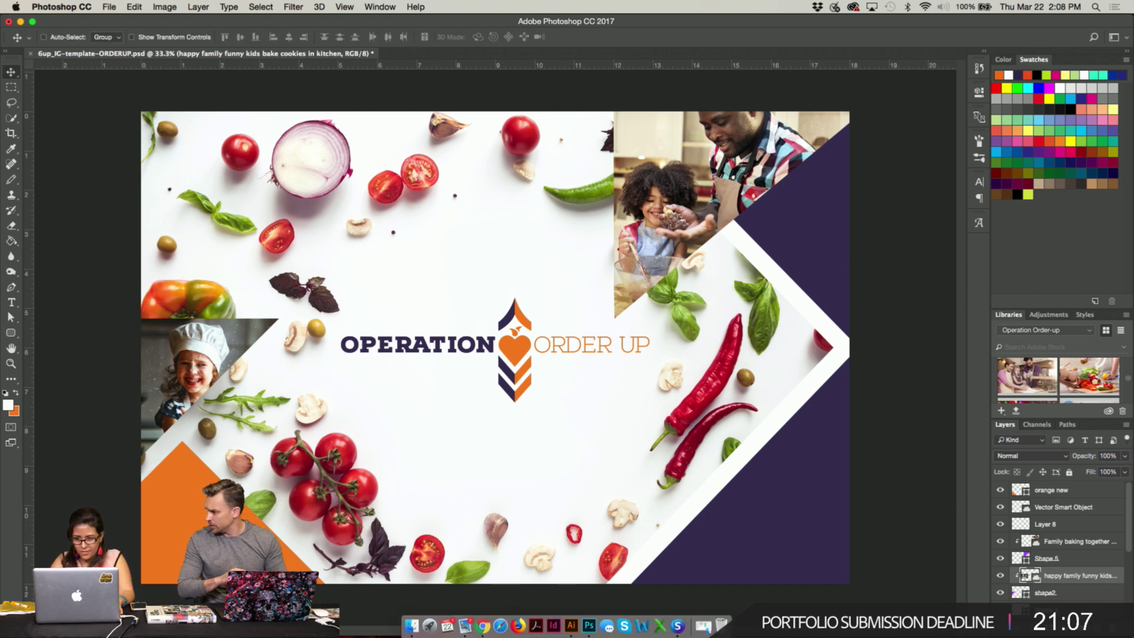
Scale the shape2 triangle to about 125.4%, extending it up and to the right from its lower-left corner.
{"action": "left_click", "coordinate": [1058, 594]}
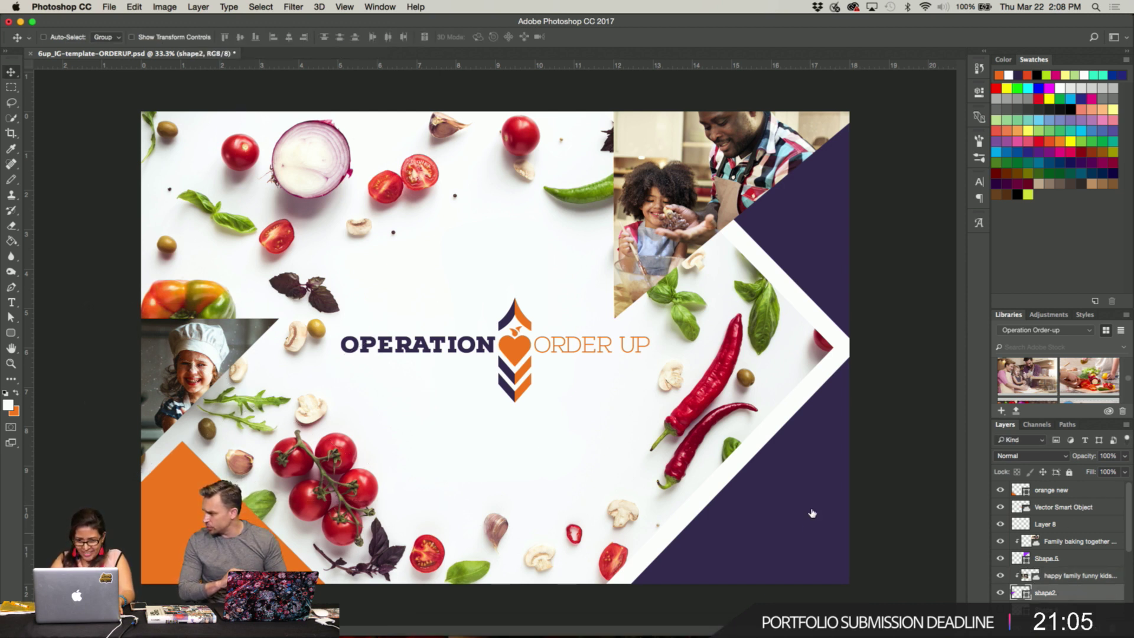
{"action": "key", "text": "ctrl+t"}
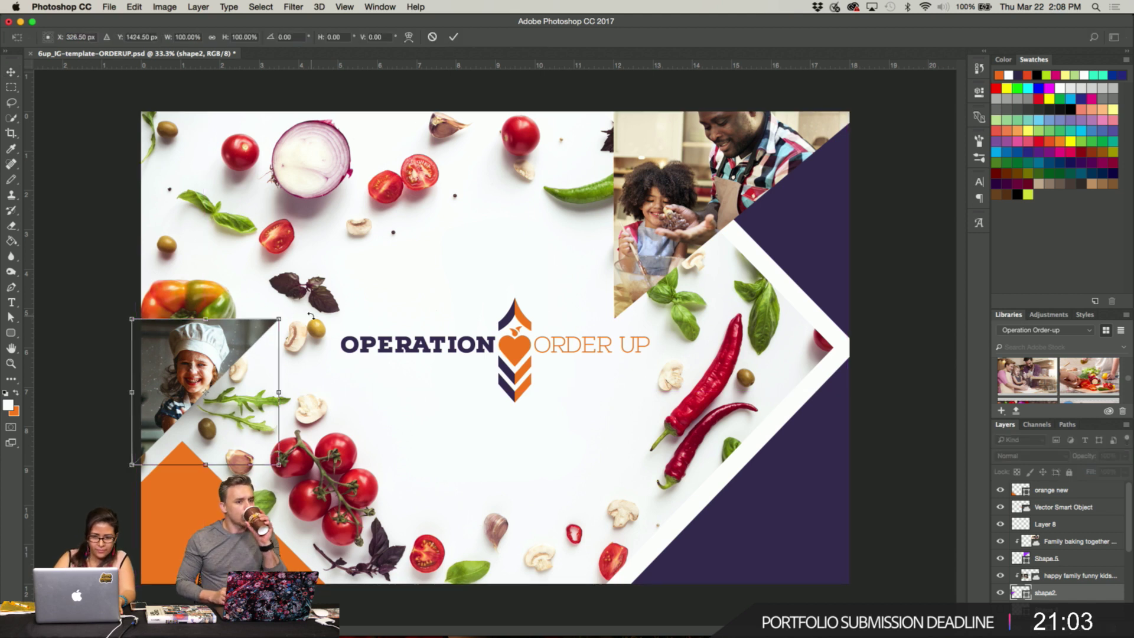
{"action": "left_click_drag", "start_coordinate": [283, 315], "coordinate": [332, 291]}
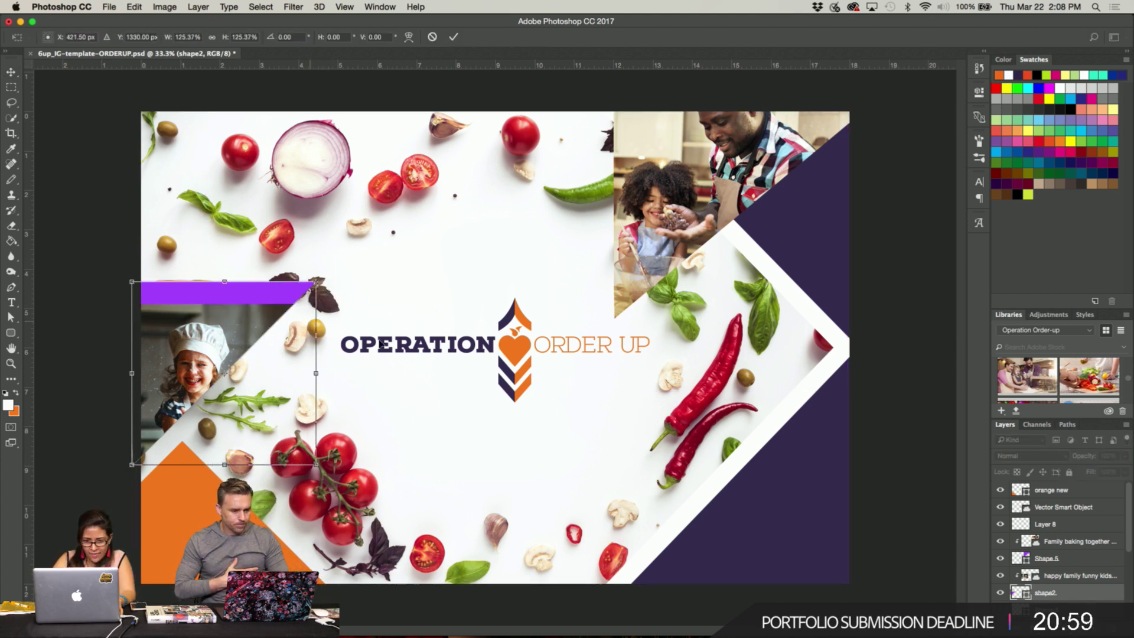
{"action": "key", "text": "Return"}
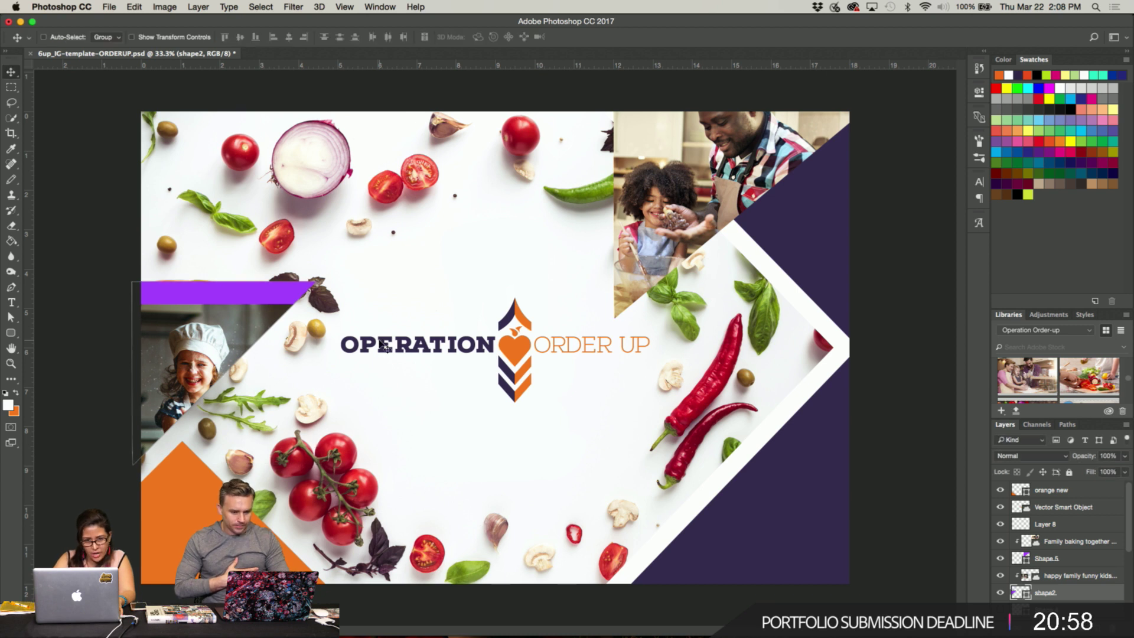
Move the kids baking photo up and slightly right until it covers the purple area of the enlarged triangle.
{"action": "left_click", "coordinate": [1071, 576]}
{"action": "key", "text": "shift+Up"}
{"action": "key", "text": "shift+Up"}
{"action": "key", "text": "shift+Up"}
{"action": "key", "text": "shift+Up"}
{"action": "key", "text": "shift+Up"}
{"action": "key", "text": "shift+Up"}
{"action": "key", "text": "shift+Up"}
{"action": "key", "text": "shift+Up"}
{"action": "key", "text": "shift+Up"}
{"action": "key", "text": "shift+Up"}
{"action": "key", "text": "shift+Up"}
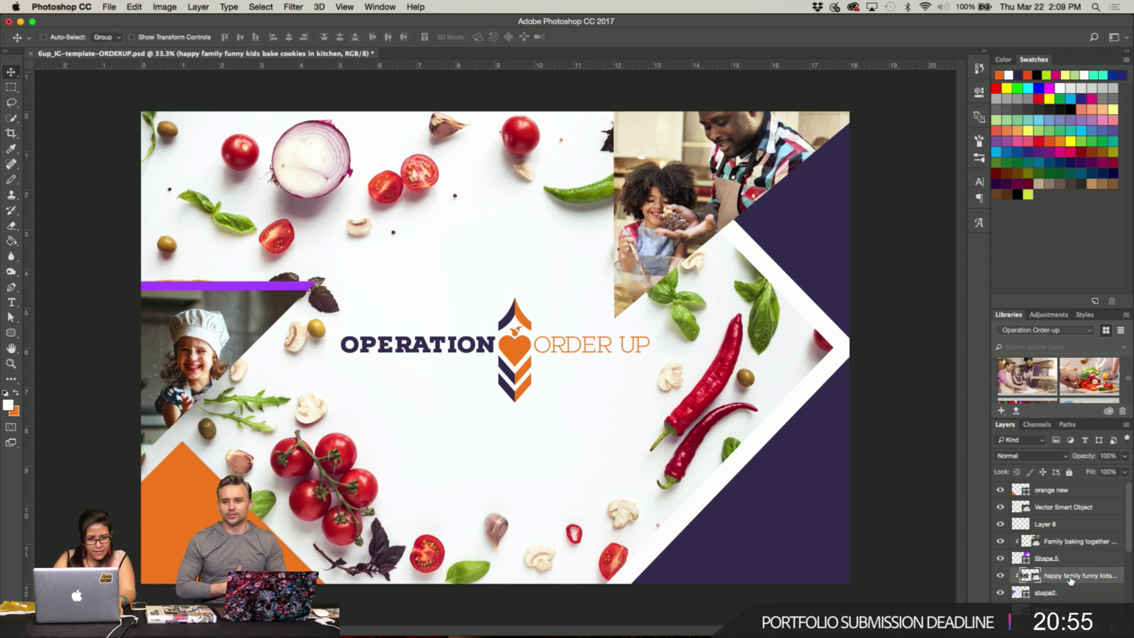
{"action": "key", "text": "shift+Up"}
{"action": "key", "text": "shift+Up"}
{"action": "key", "text": "shift+Up"}
{"action": "key", "text": "shift+Up"}
{"action": "key", "text": "shift+Up"}
{"action": "key", "text": "shift+Up"}
{"action": "key", "text": "shift+Up"}
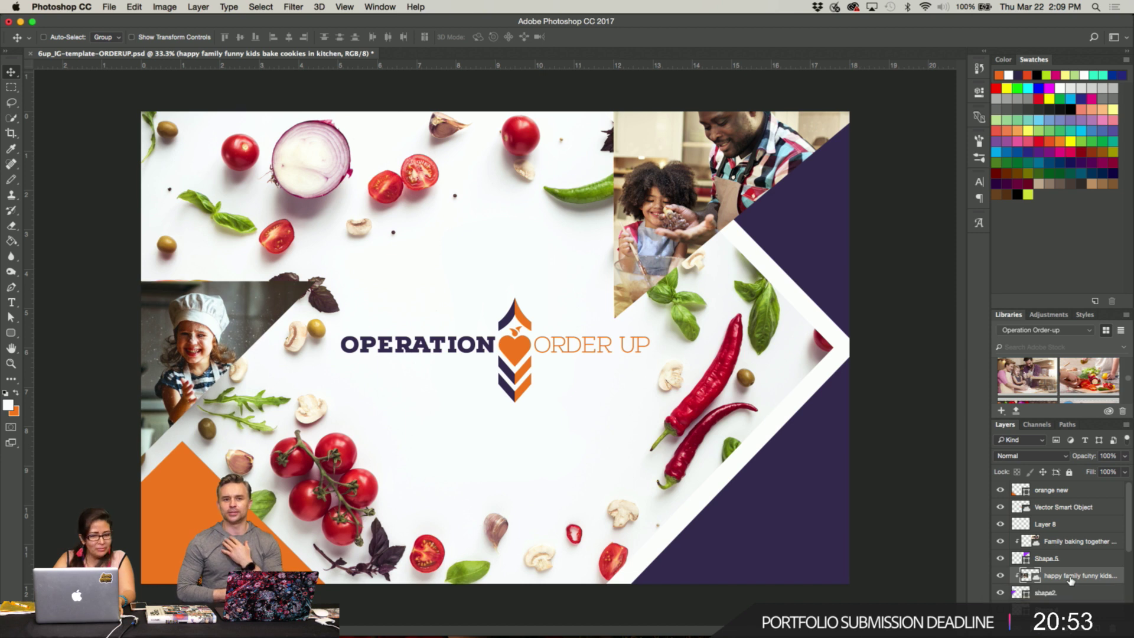
{"action": "key", "text": "shift+Up"}
{"action": "key", "text": "shift+Up"}
{"action": "key", "text": "shift+Right"}
{"action": "key", "text": "shift+Right"}
{"action": "key", "text": "shift+Right"}
{"action": "key", "text": "shift+Right"}
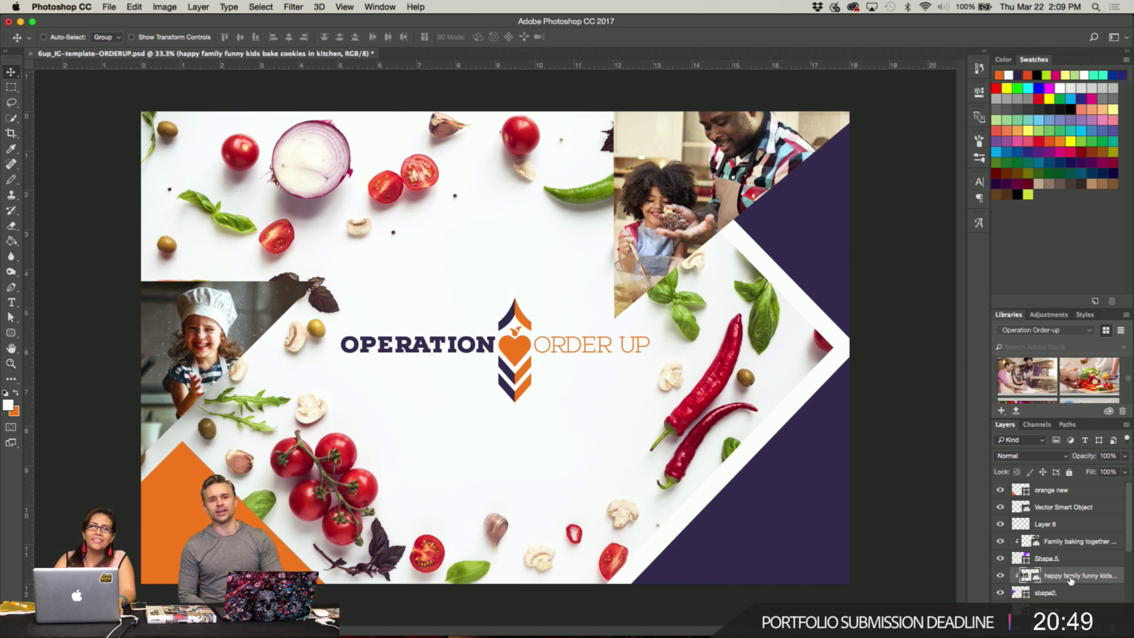
Shift the kids baking photo left and slightly up until the boy is framed in the triangle instead of the girl.
{"action": "key", "text": "shift+Left"}
{"action": "key", "text": "shift+Left"}
{"action": "key", "text": "shift+Left"}
{"action": "key", "text": "shift+Left"}
{"action": "key", "text": "shift+Left"}
{"action": "key", "text": "shift+Left"}
{"action": "key", "text": "shift+Left"}
{"action": "key", "text": "shift+Left"}
{"action": "key", "text": "shift+Left"}
{"action": "key", "text": "shift+Left"}
{"action": "key", "text": "shift+Left"}
{"action": "key", "text": "shift+Left"}
{"action": "key", "text": "shift+Left"}
{"action": "key", "text": "shift+Left"}
{"action": "key", "text": "shift+Left"}
{"action": "key", "text": "shift+Up"}
{"action": "key", "text": "shift+Up"}
{"action": "key", "text": "shift+Up"}
{"action": "key", "text": "shift+Up"}
{"action": "key", "text": "shift+Up"}
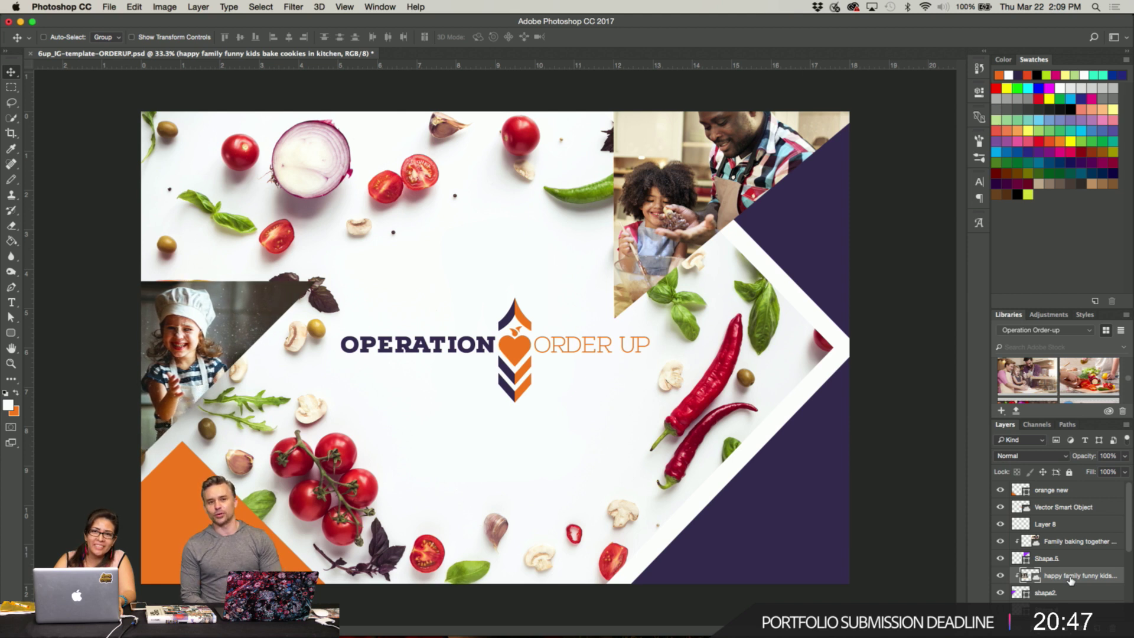
{"action": "key", "text": "shift+Left"}
{"action": "key", "text": "shift+Left"}
{"action": "key", "text": "shift+Left"}
{"action": "key", "text": "shift+Up"}
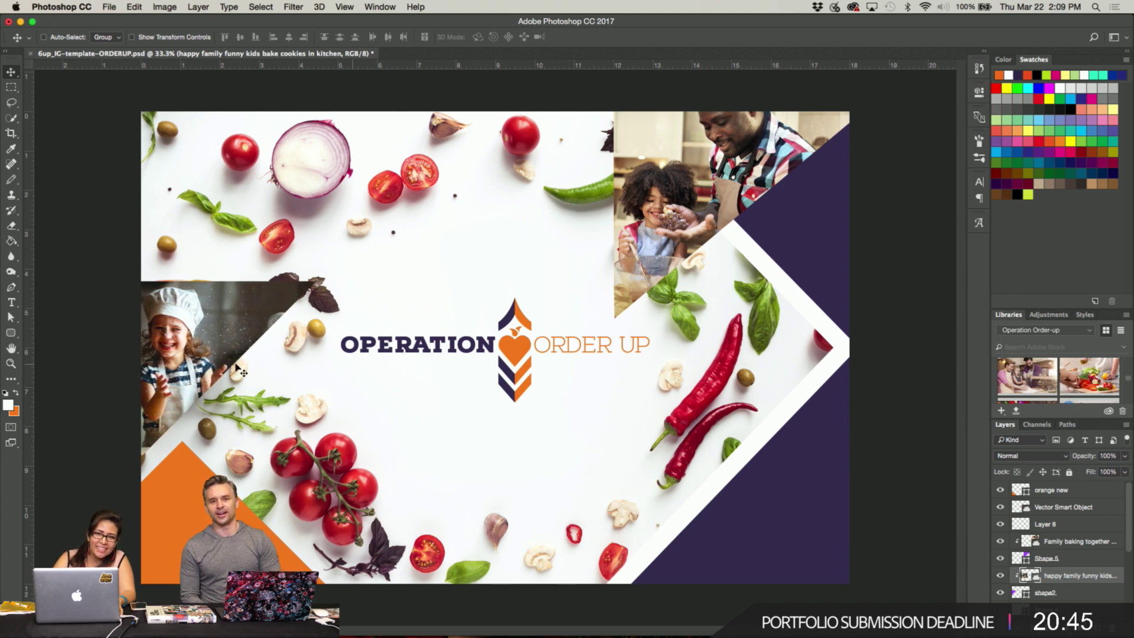
{"action": "left_click_drag", "start_coordinate": [180, 368], "coordinate": [87, 363]}
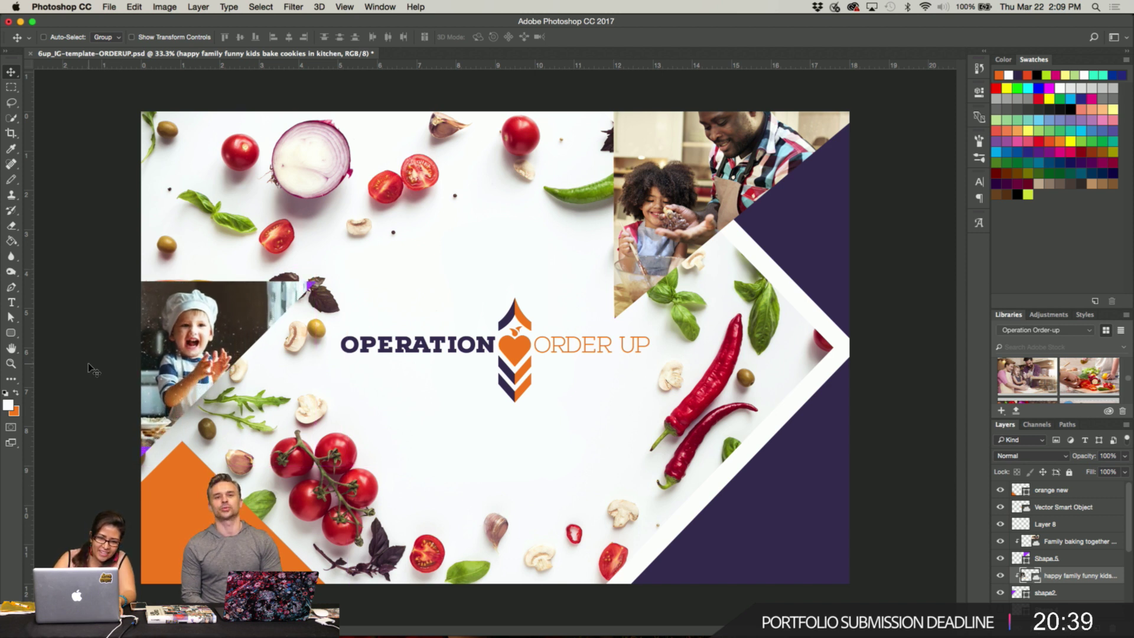
Scale the kids baking photo to about 57% and place it at X -20 px, Y 1210 px so that it fills the triangle.
{"action": "key", "text": "super+t"}
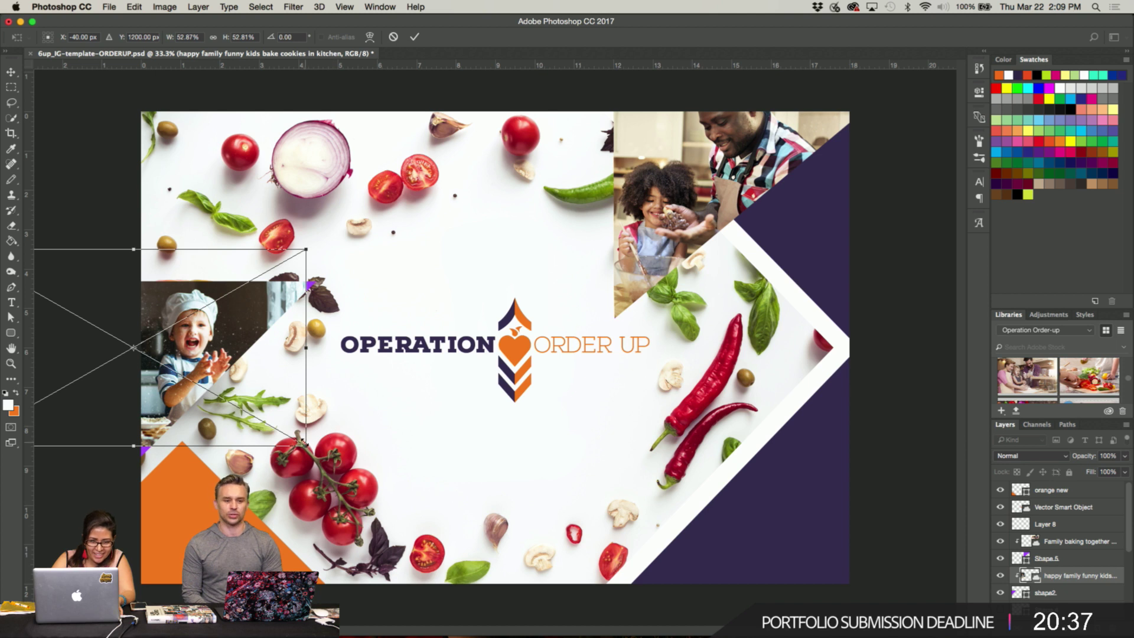
{"action": "left_click_drag", "start_coordinate": [300, 442], "coordinate": [325, 463]}
{"action": "key", "text": "shift+Up"}
{"action": "key", "text": "shift+Left"}
{"action": "key", "text": "shift+Up"}
{"action": "key", "text": "shift+Up"}
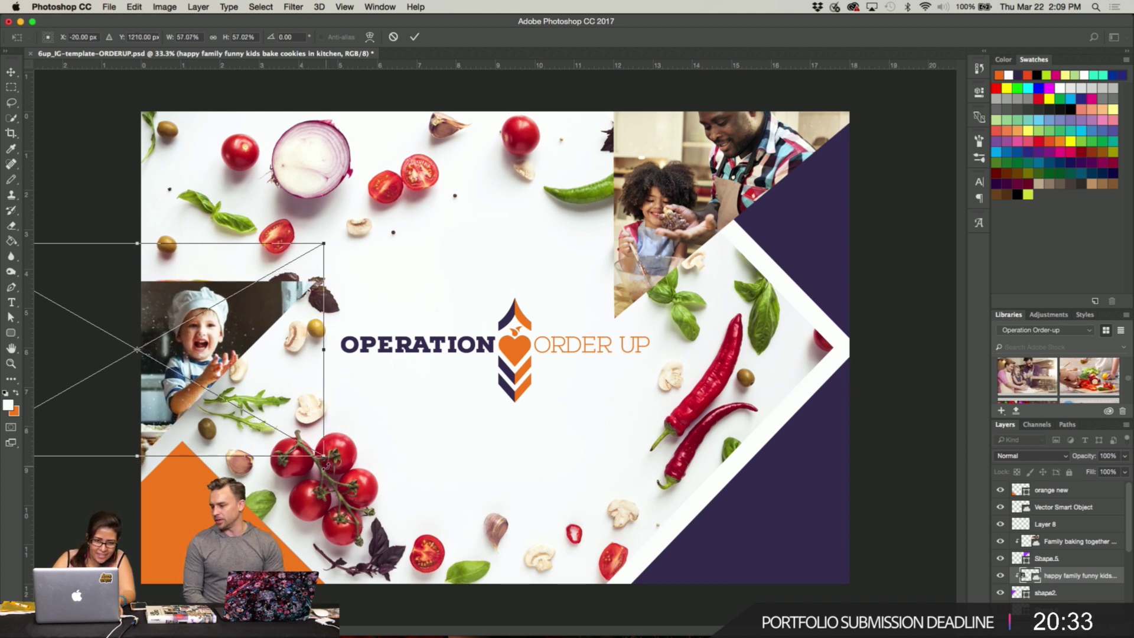
{"action": "key", "text": "Return"}
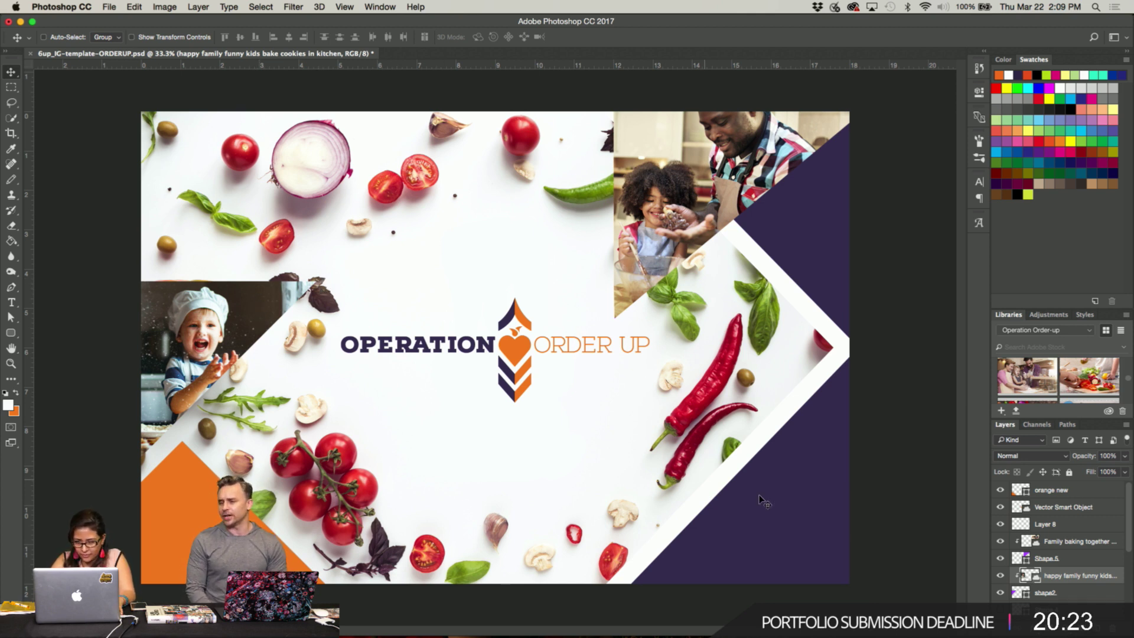
Scale the kids baking photo to about 55.8% and place it at X -40 px, Y 1191.5 px inside the shape2 triangle.
{"action": "left_click", "coordinate": [1056, 593]}
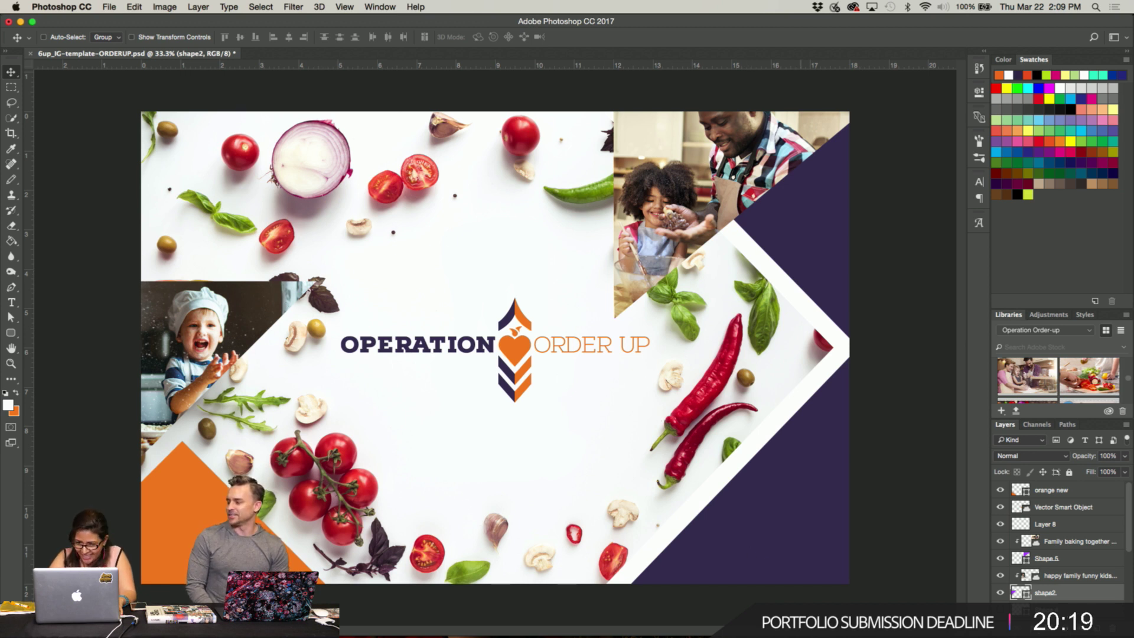
{"action": "left_click", "coordinate": [1086, 576]}
{"action": "key", "text": "super+t"}
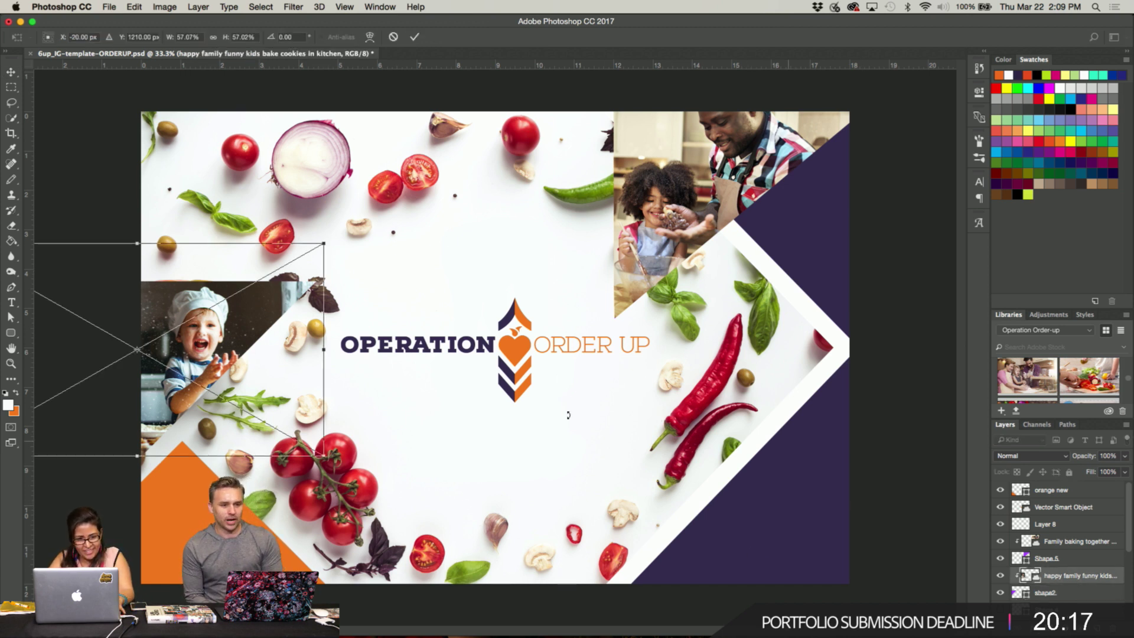
{"action": "left_click_drag", "start_coordinate": [329, 239], "coordinate": [320, 245]}
{"action": "key", "text": "Up"}
{"action": "key", "text": "Up"}
{"action": "key", "text": "Up"}
{"action": "key", "text": "Up"}
{"action": "key", "text": "Up"}
{"action": "key", "text": "Up"}
{"action": "key", "text": "Up"}
{"action": "key", "text": "Up"}
{"action": "key", "text": "Up"}
{"action": "key", "text": "Up"}
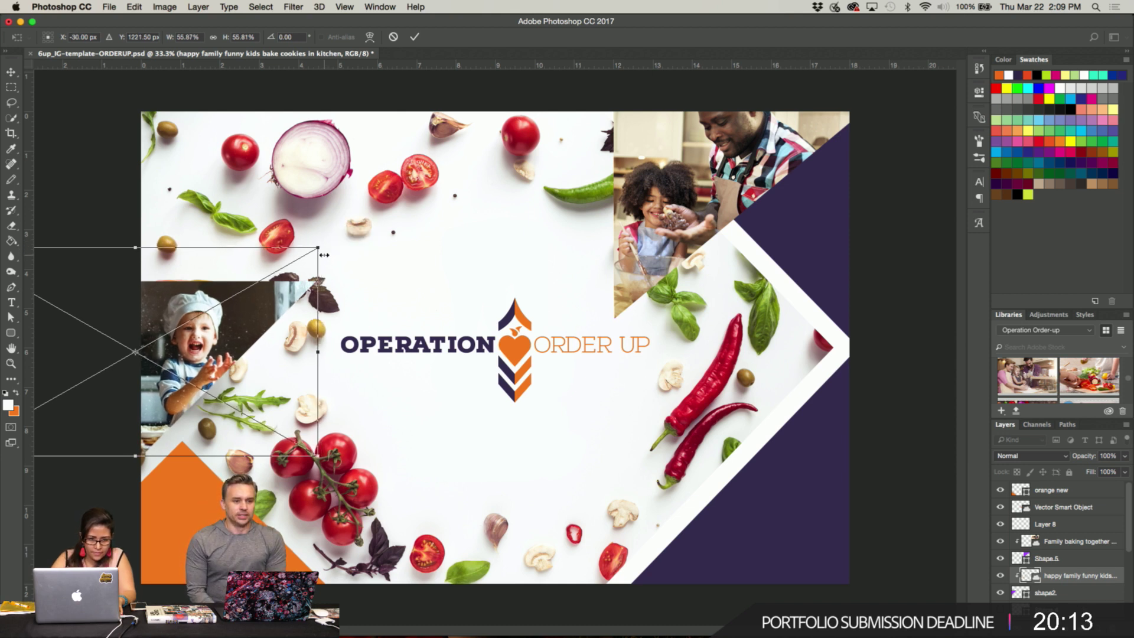
{"action": "key", "text": "shift+Up"}
{"action": "key", "text": "shift+Up"}
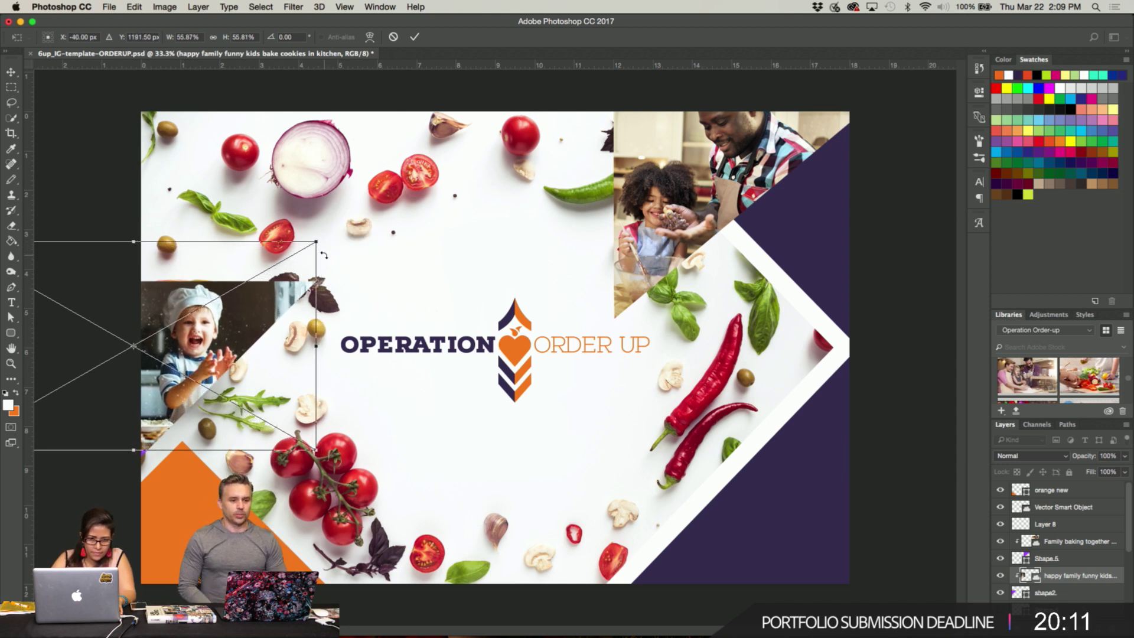
{"action": "key", "text": "Return"}
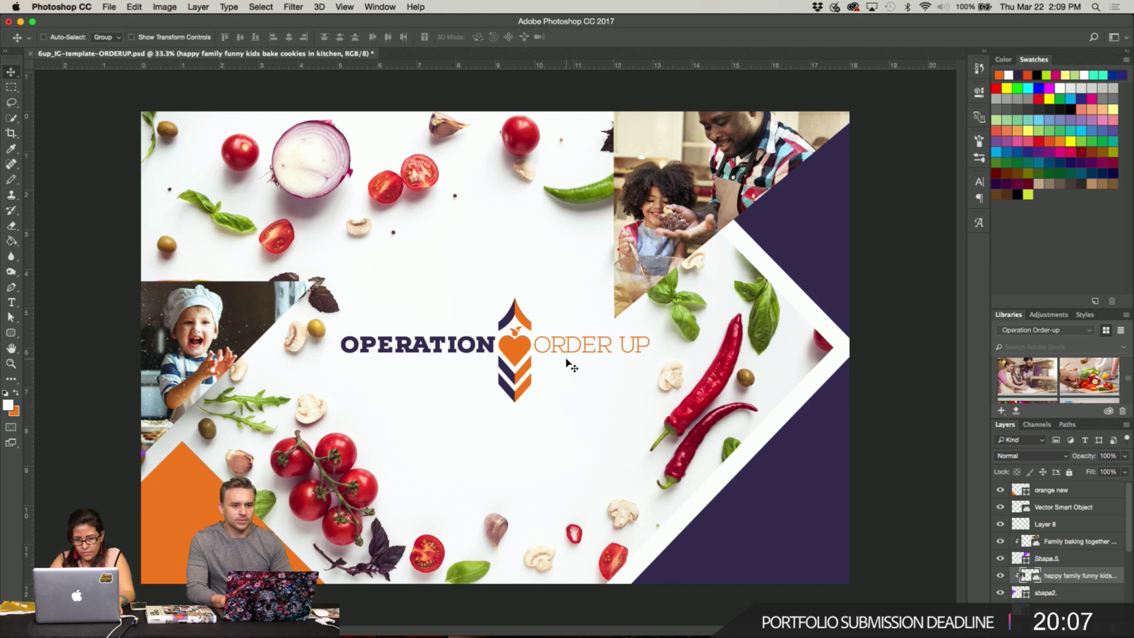
{"action": "left_click", "coordinate": [1063, 559]}
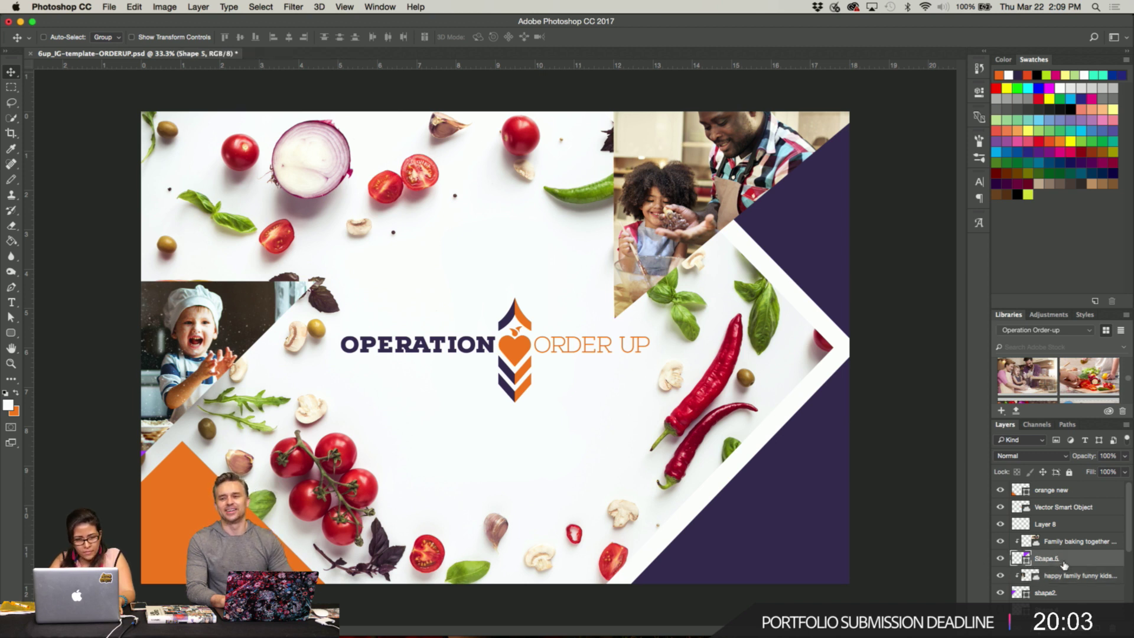
{"action": "key", "text": "shift+Up"}
{"action": "key", "text": "shift+Up"}
{"action": "key", "text": "shift+Up"}
{"action": "key", "text": "shift+Down"}
{"action": "key", "text": "shift+Down"}
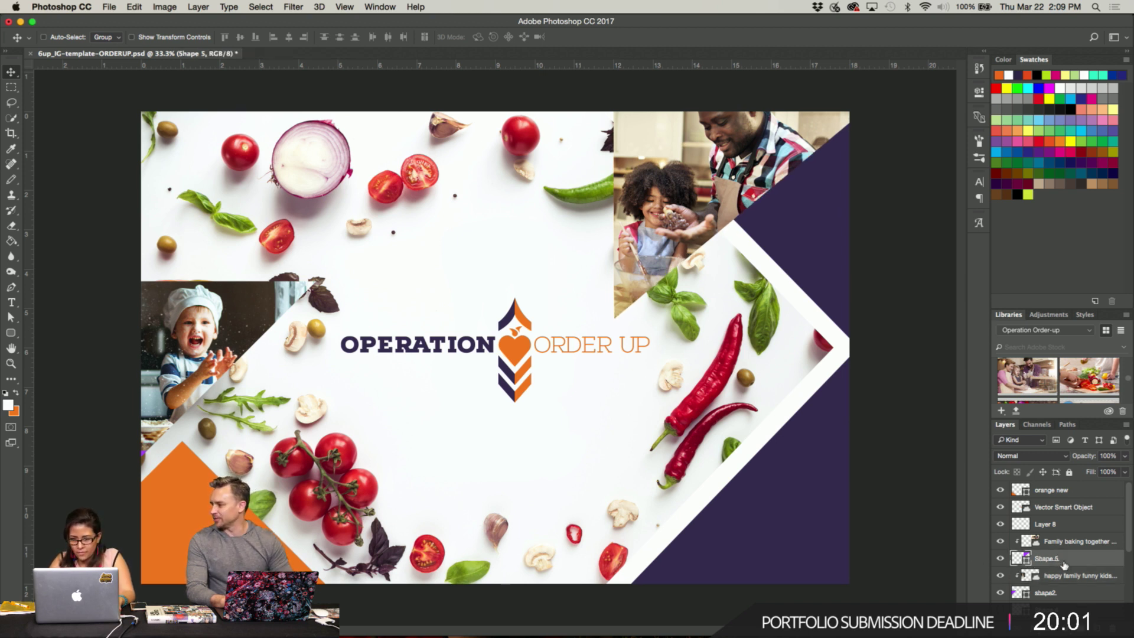
Move the shape2 triangle straight up so that more of the photo above the boy's chef hat is revealed.
{"action": "left_click", "coordinate": [1067, 596]}
{"action": "key", "text": "shift+Up"}
{"action": "key", "text": "shift+Up"}
{"action": "key", "text": "shift+Up"}
{"action": "key", "text": "shift+Up"}
{"action": "key", "text": "shift+Up"}
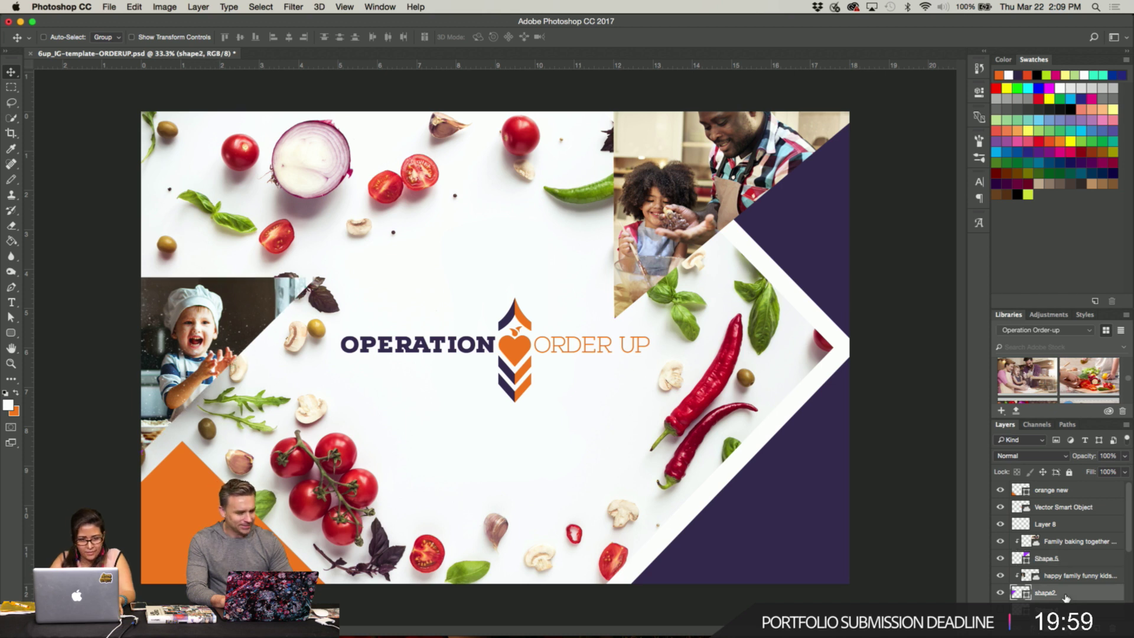
{"action": "key", "text": "shift+Up"}
{"action": "key", "text": "shift+Up"}
{"action": "key", "text": "shift+Right"}
{"action": "key", "text": "shift+Right"}
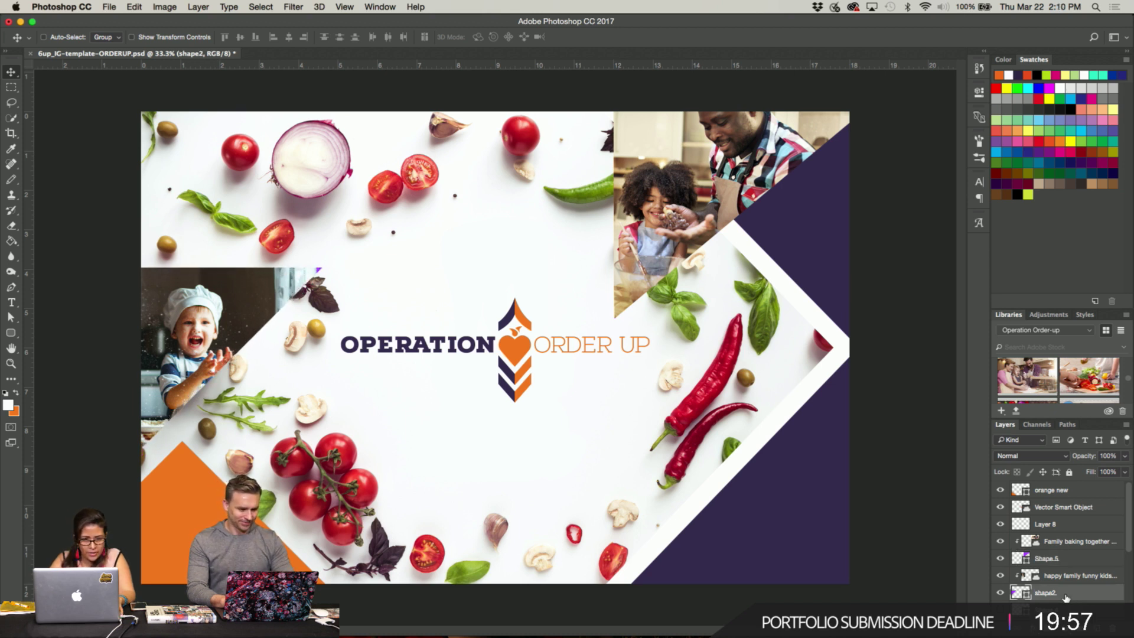
{"action": "key", "text": "shift+Left"}
{"action": "key", "text": "shift+Left"}
{"action": "key", "text": "shift+Down"}
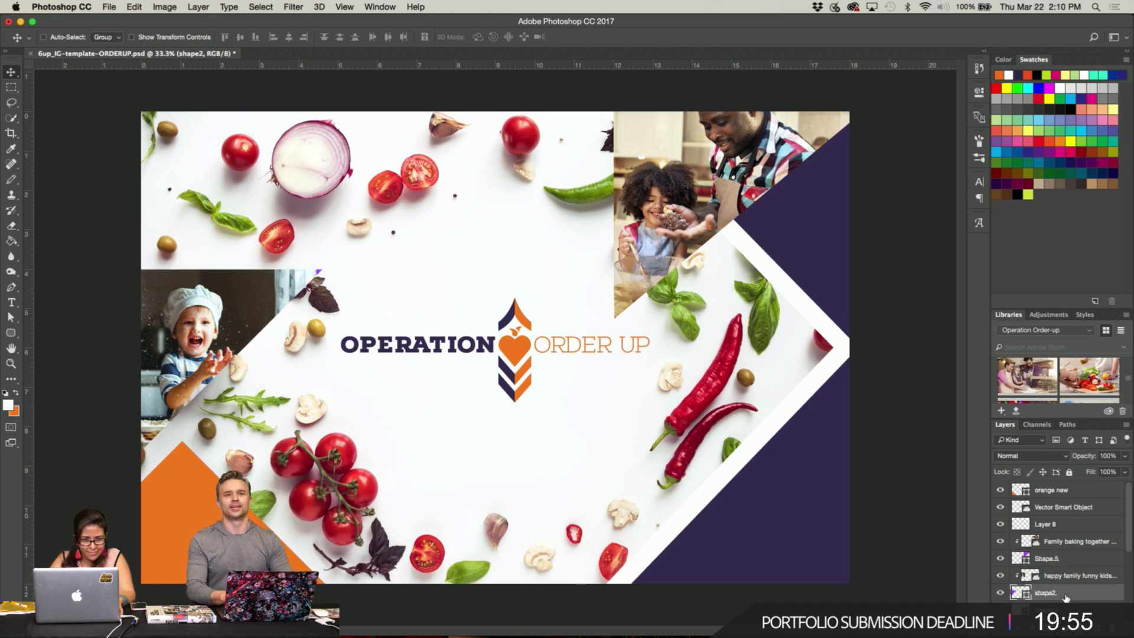
{"action": "key", "text": "shift+Up"}
{"action": "key", "text": "shift+Up"}
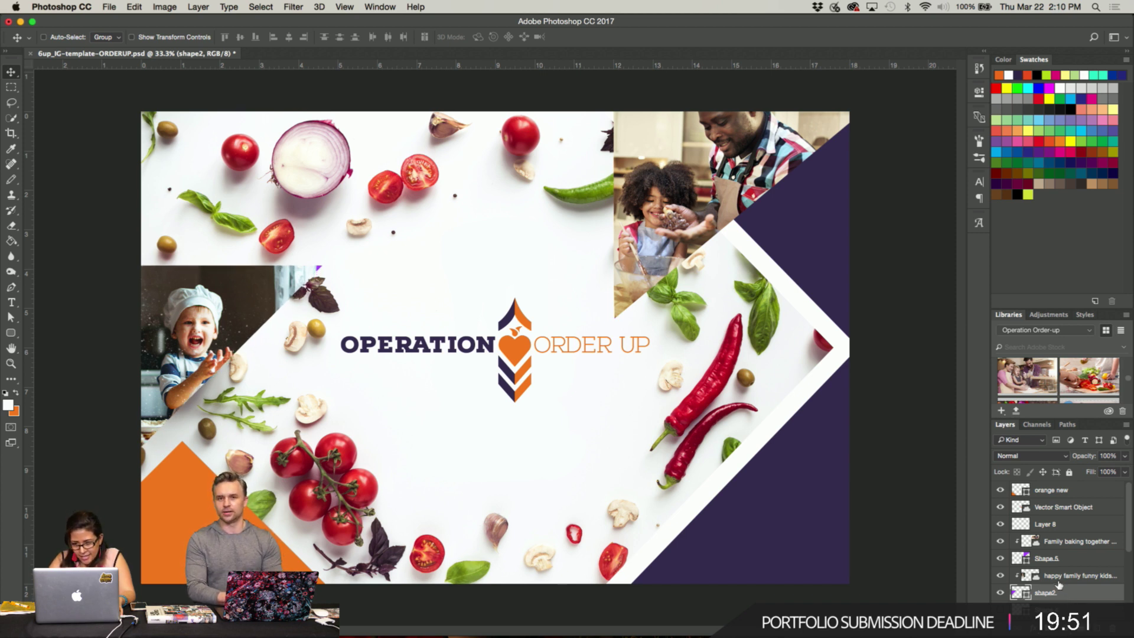
Move the kids baking photo up and slightly left to X -50 px, Y 1131.5 px within the raised triangle.
{"action": "left_click", "coordinate": [1058, 581]}
{"action": "key", "text": "shift+Up"}
{"action": "key", "text": "shift+Up"}
{"action": "key", "text": "shift+Up"}
{"action": "key", "text": "shift+Up"}
{"action": "key", "text": "shift+Up"}
{"action": "key", "text": "shift+Up"}
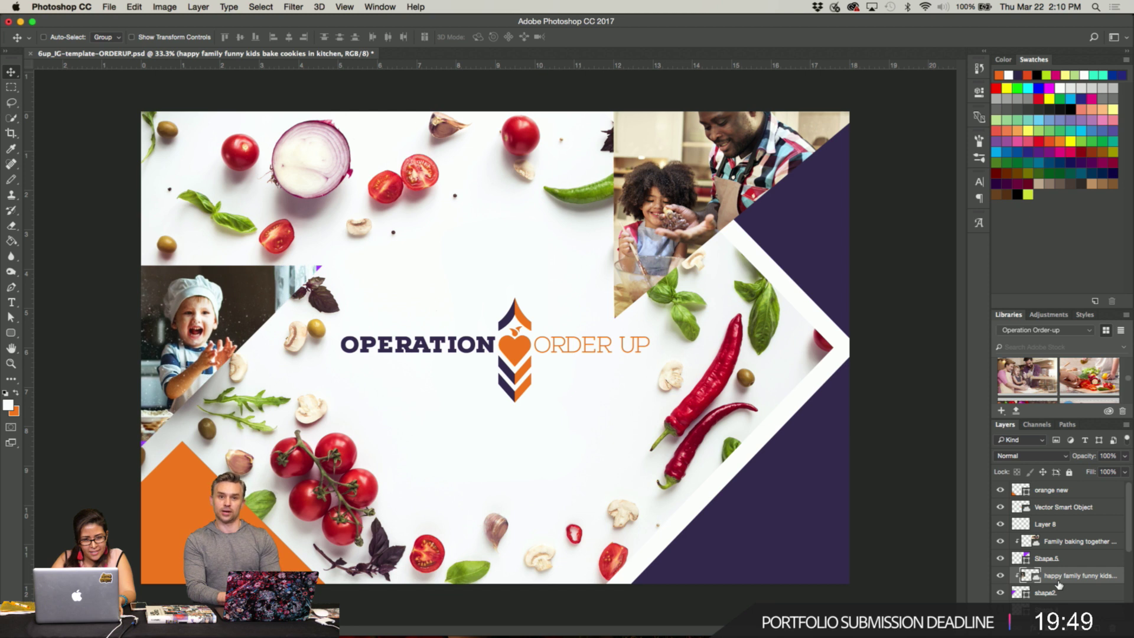
{"action": "key", "text": "shift+Up"}
{"action": "key", "text": "shift+Up"}
{"action": "key", "text": "shift+Up"}
{"action": "key", "text": "shift+Up"}
{"action": "key", "text": "shift+Up"}
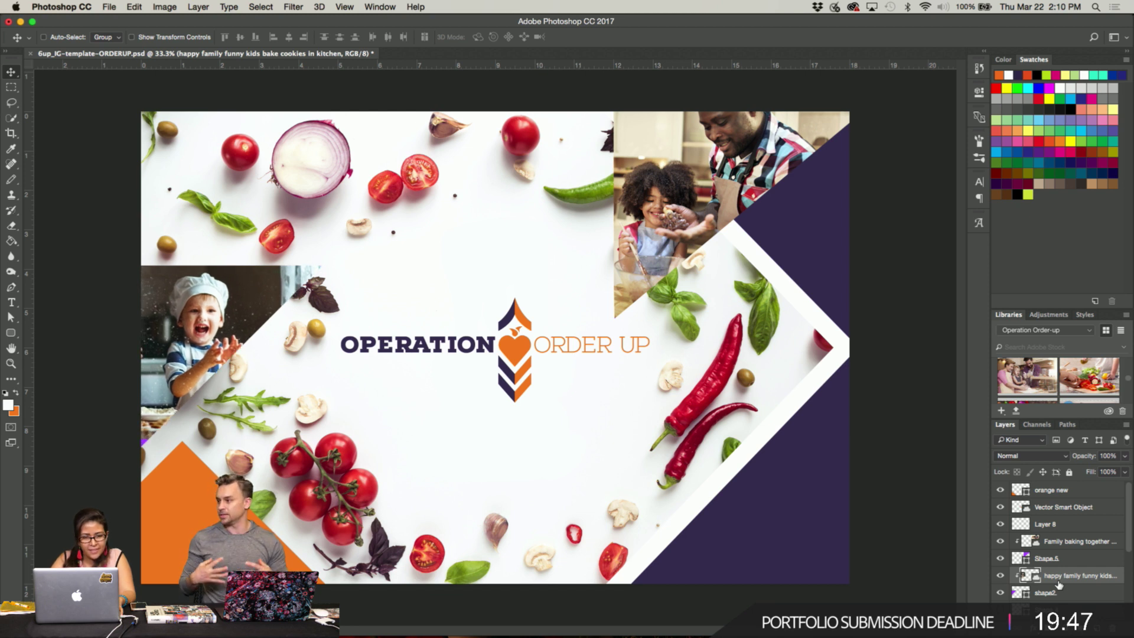
{"action": "key", "text": "shift+Down"}
{"action": "key", "text": "shift+Down"}
{"action": "key", "text": "shift+Down"}
{"action": "key", "text": "shift+Left"}
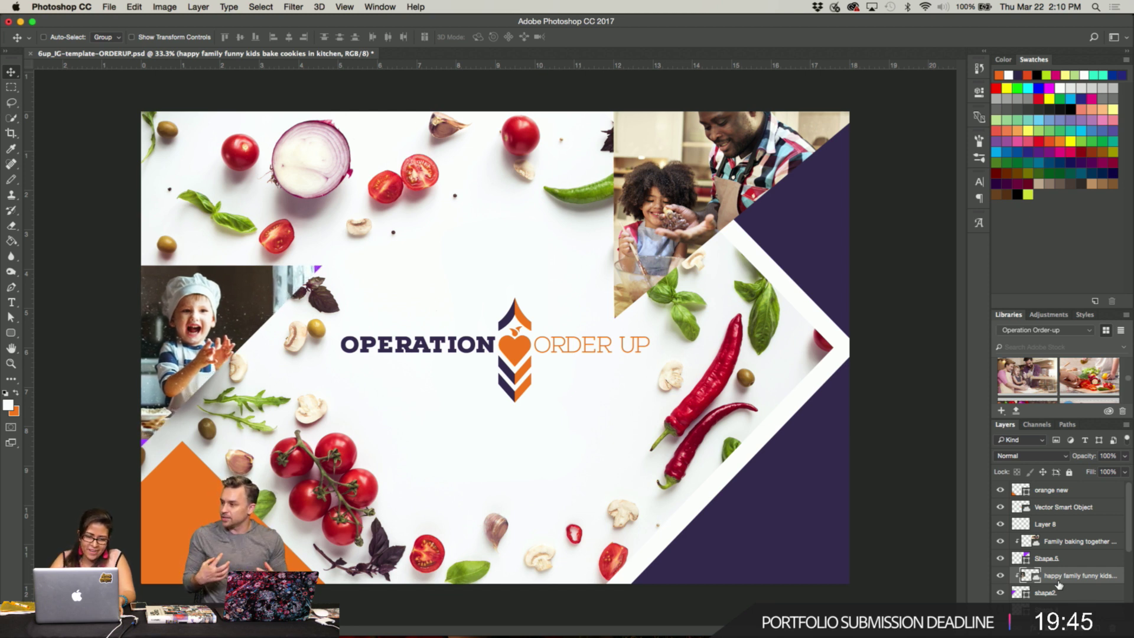
Enlarge the kids baking photo to about 59% and place it at X -55 px, Y 1134.5 px so it covers the triangle's corners.
{"action": "key", "text": "super+t"}
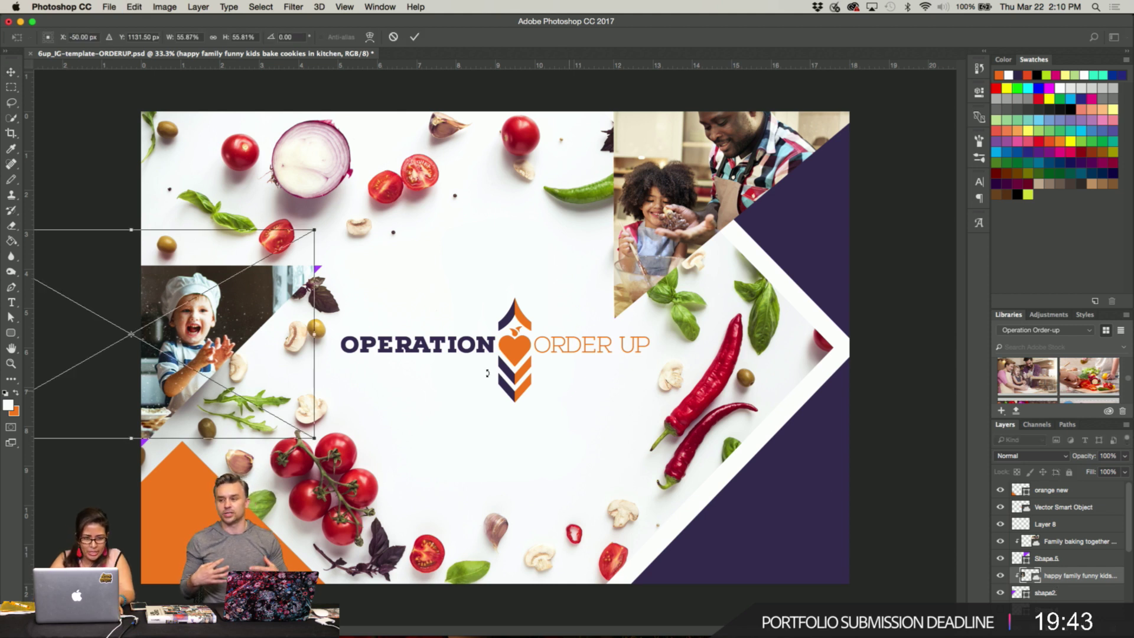
{"action": "left_click_drag", "start_coordinate": [317, 232], "coordinate": [323, 224]}
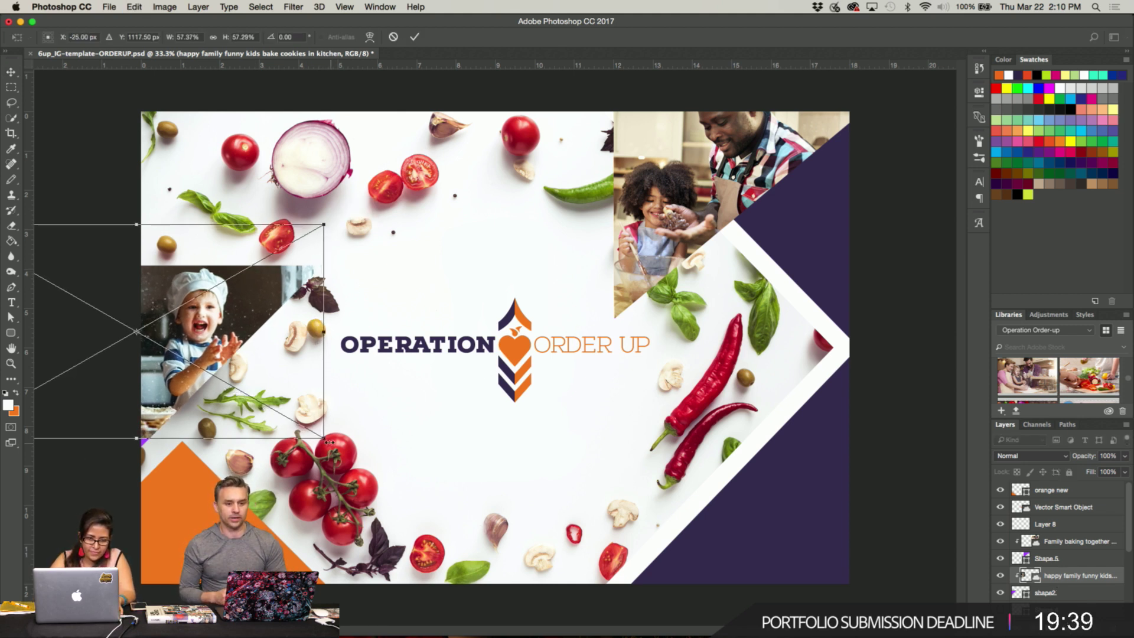
{"action": "left_click_drag", "start_coordinate": [328, 440], "coordinate": [335, 444]}
{"action": "key", "text": "shift+Left"}
{"action": "key", "text": "shift+Left"}
{"action": "key", "text": "shift+Left"}
{"action": "key", "text": "shift+Left"}
{"action": "key", "text": "shift+Left"}
{"action": "key", "text": "shift+Left"}
{"action": "key", "text": "shift+Left"}
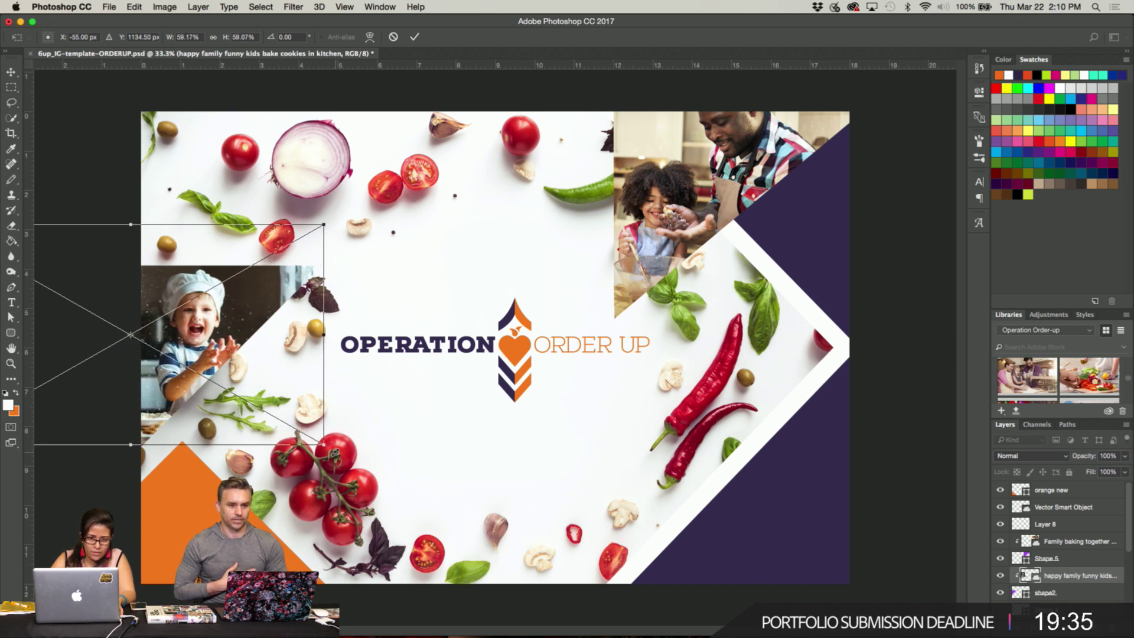
{"action": "key", "text": "shift+Right"}
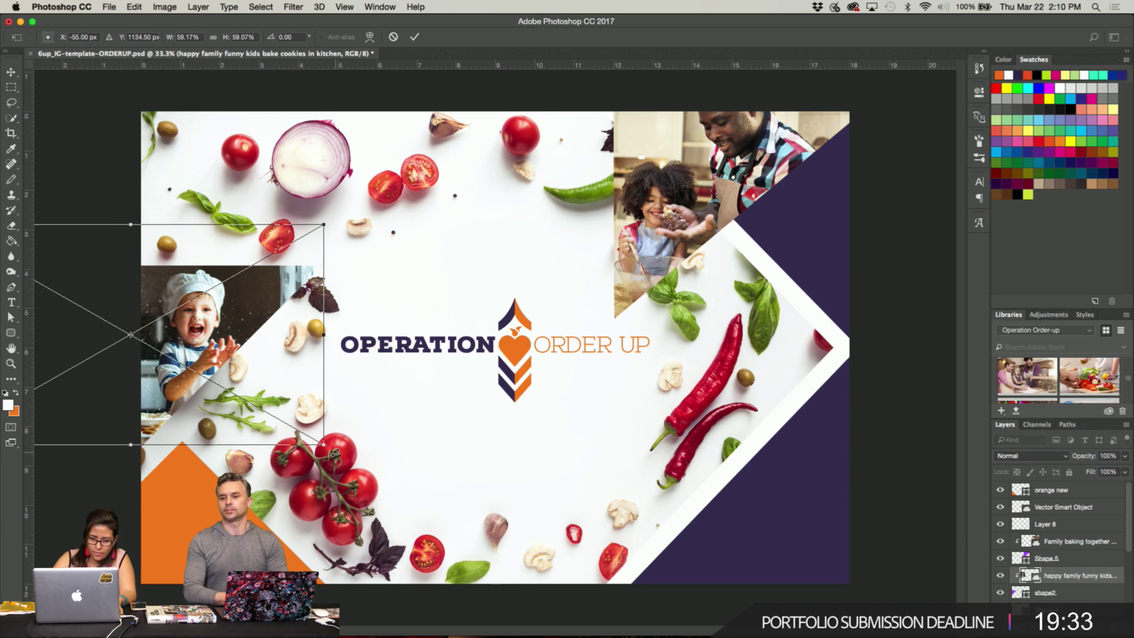
{"action": "key", "text": "Return"}
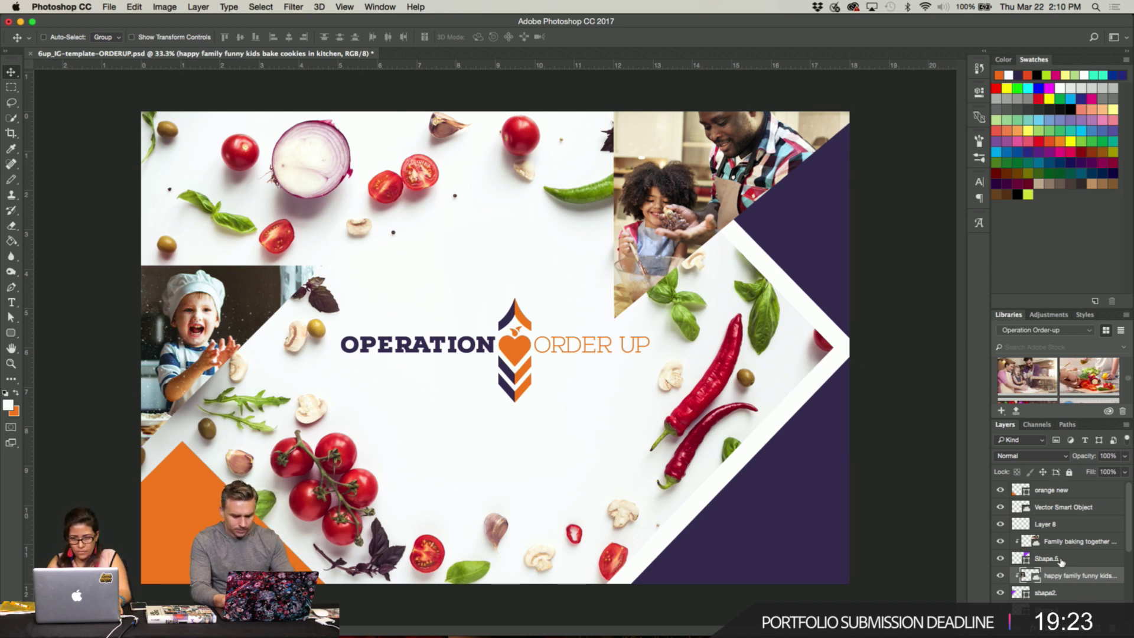
Move the shape2 triangle down until its upper edge crops the photo through the boy's chef hat.
{"action": "left_click", "coordinate": [1057, 593]}
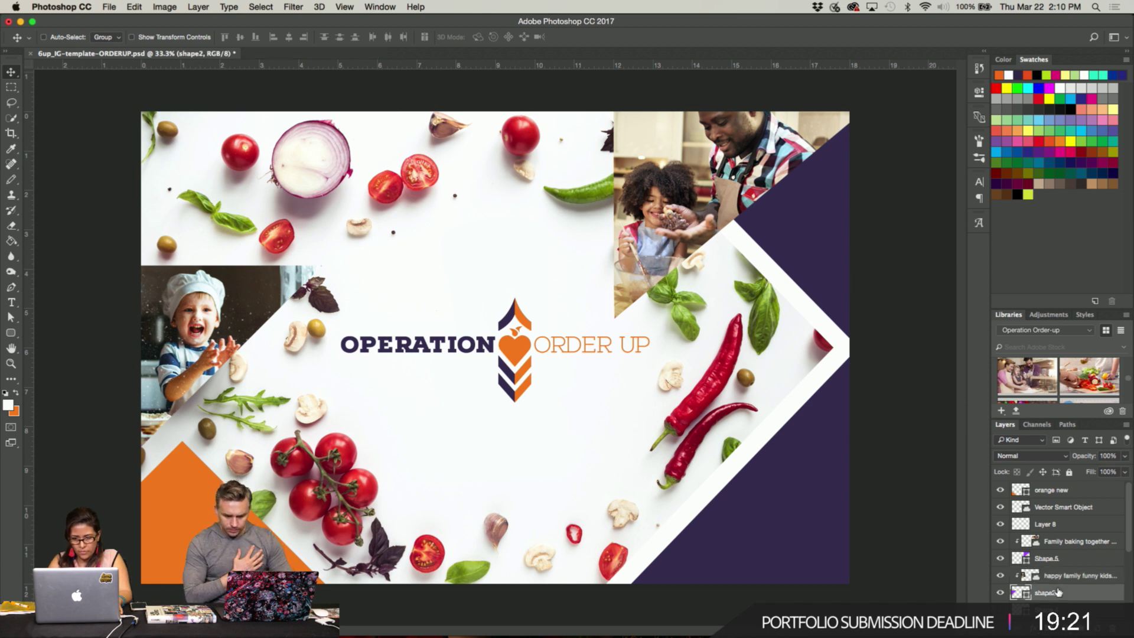
{"action": "key", "text": "shift+Down"}
{"action": "key", "text": "shift+Down"}
{"action": "key", "text": "shift+Down"}
{"action": "key", "text": "shift+Down"}
{"action": "key", "text": "shift+Down"}
{"action": "key", "text": "shift+Down"}
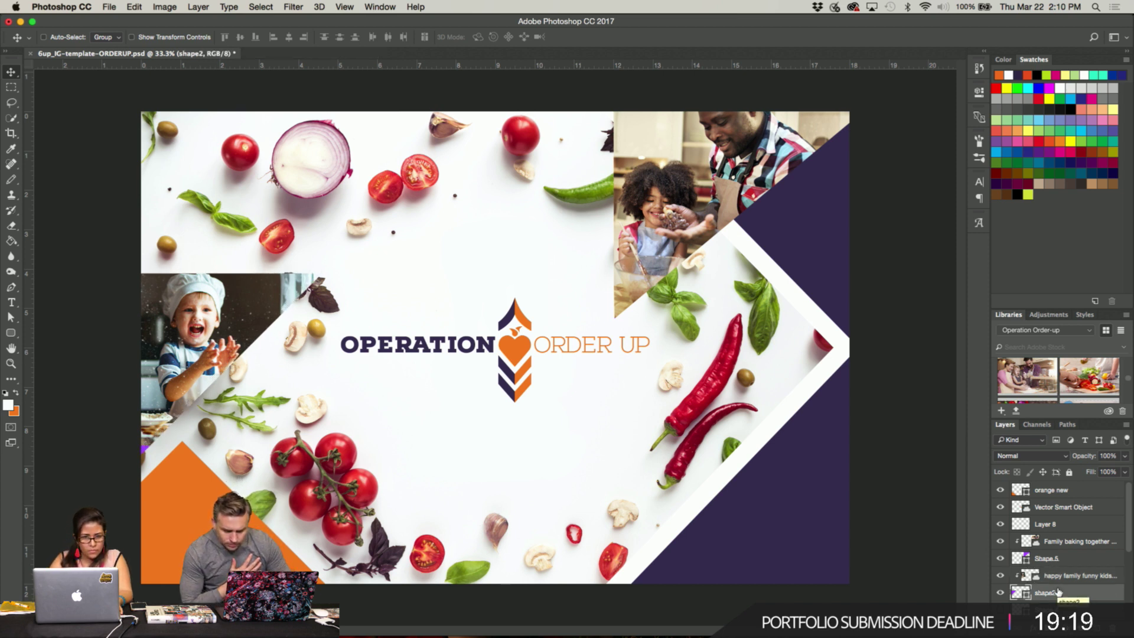
{"action": "key", "text": "shift+Down"}
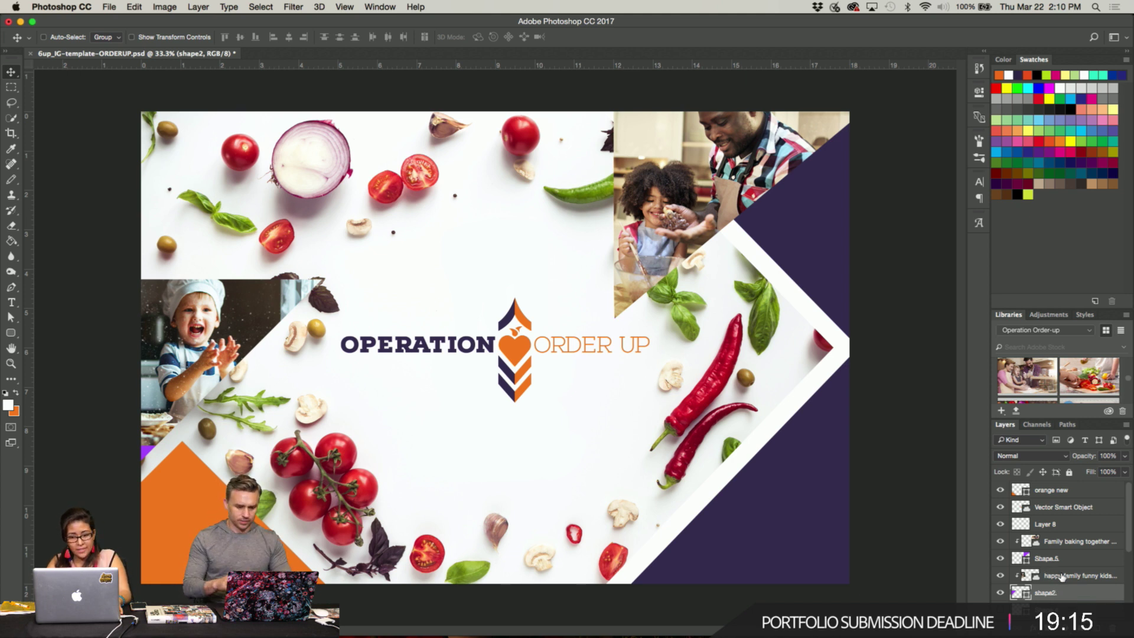
Select the kids baking photo together with shape2 and move both up, widening the gap to the orange shape below.
{"action": "left_click", "coordinate": [1061, 576], "text": "shift"}
{"action": "key", "text": "shift+Up"}
{"action": "key", "text": "shift+Up"}
{"action": "key", "text": "shift+Up"}
{"action": "key", "text": "shift+Up"}
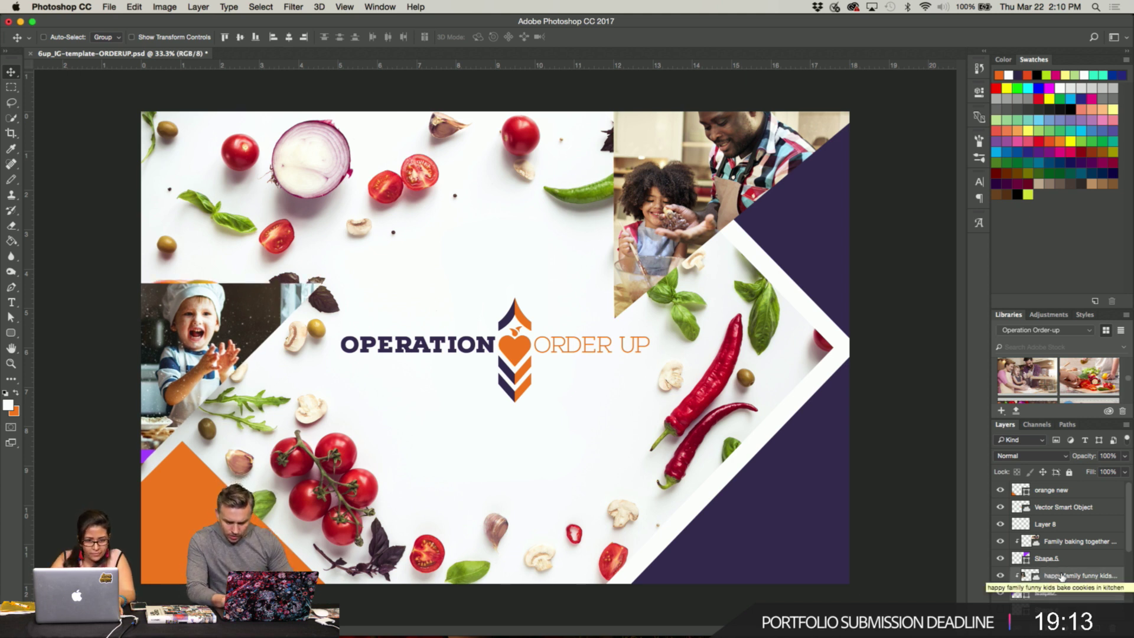
{"action": "key", "text": "shift+Up"}
{"action": "key", "text": "shift+Up"}
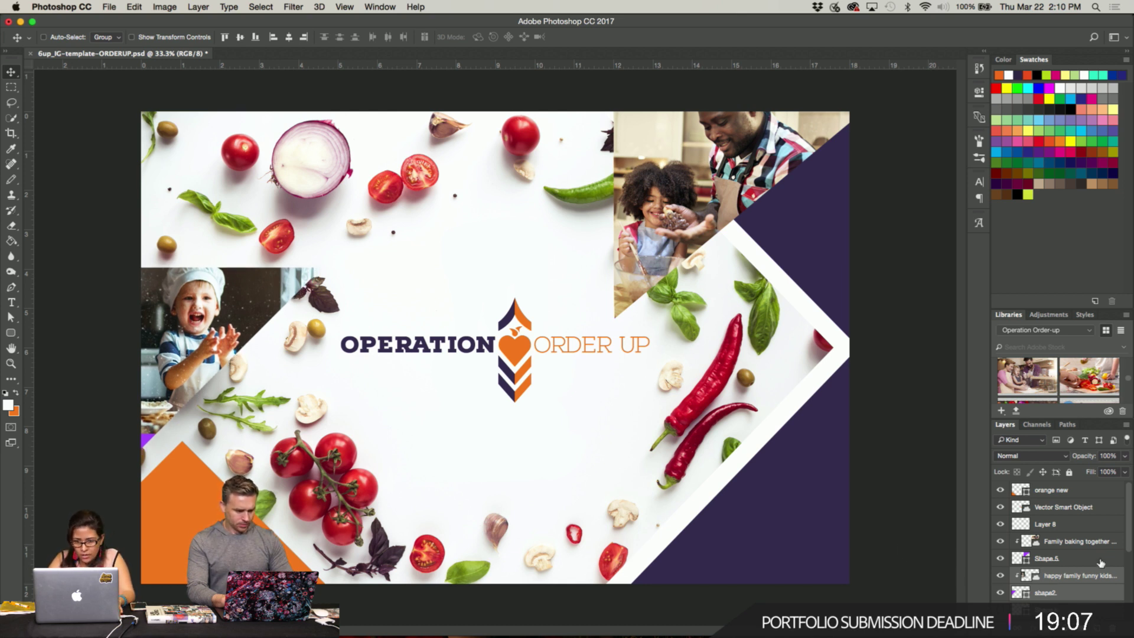
Move only the kids baking photo slightly down to Y 1092.5 px inside the triangle.
{"action": "left_click", "coordinate": [1067, 582]}
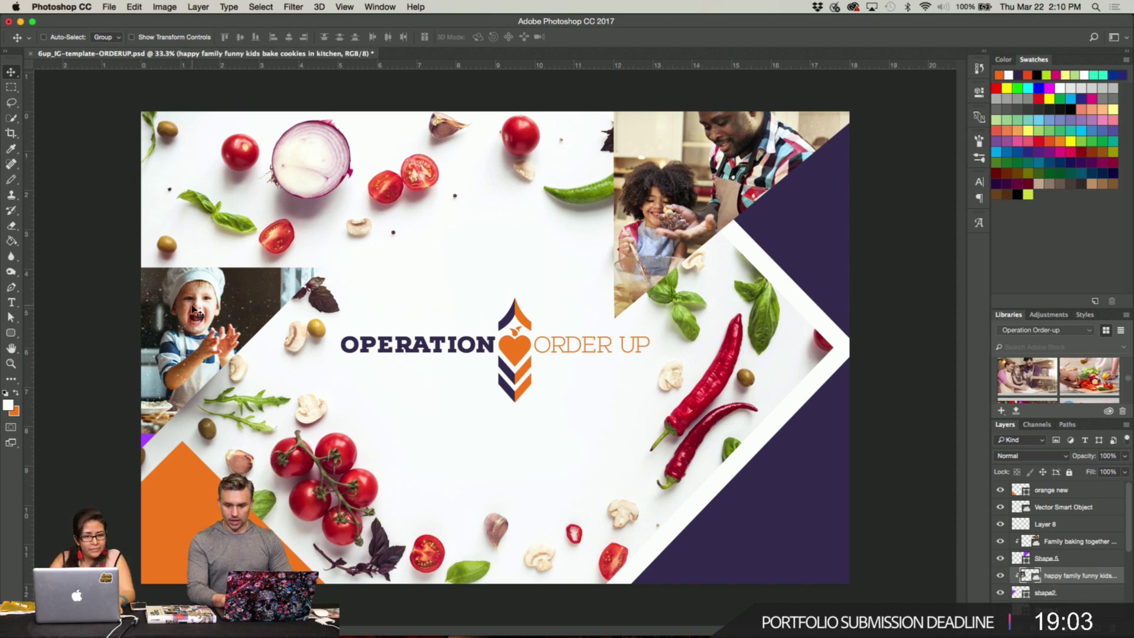
{"action": "key", "text": "shift+Down"}
{"action": "key", "text": "shift+Down"}
{"action": "key", "text": "shift+Down"}
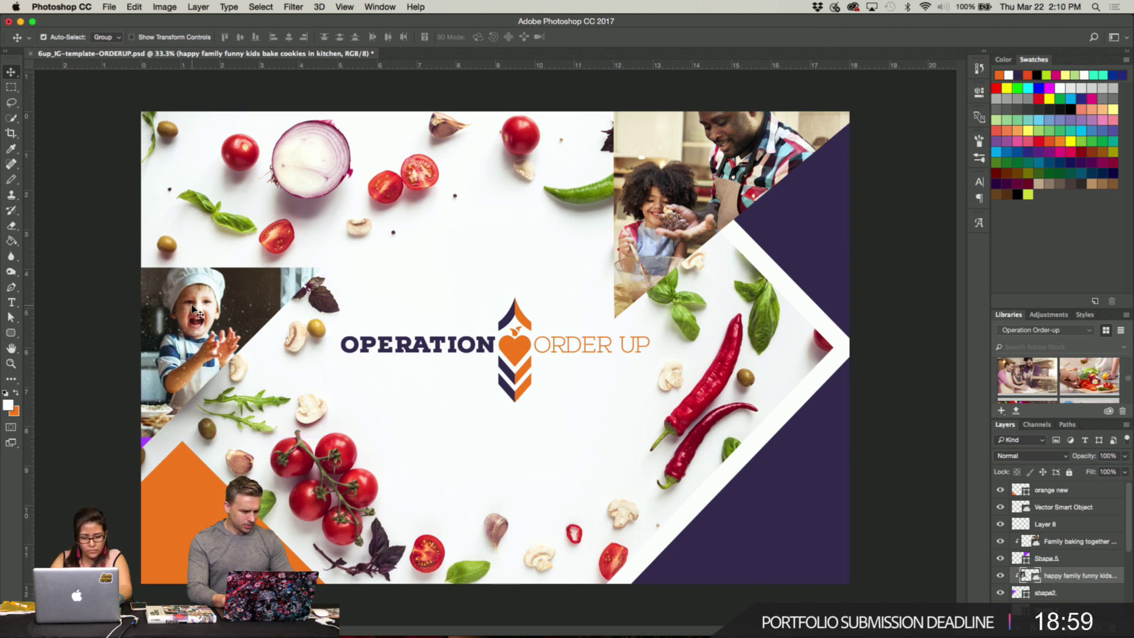
Scale the kids baking photo to about 62%, place it at X -76.5 px, Y 1120 px, and nudge it slightly up.
{"action": "key", "text": "super+t"}
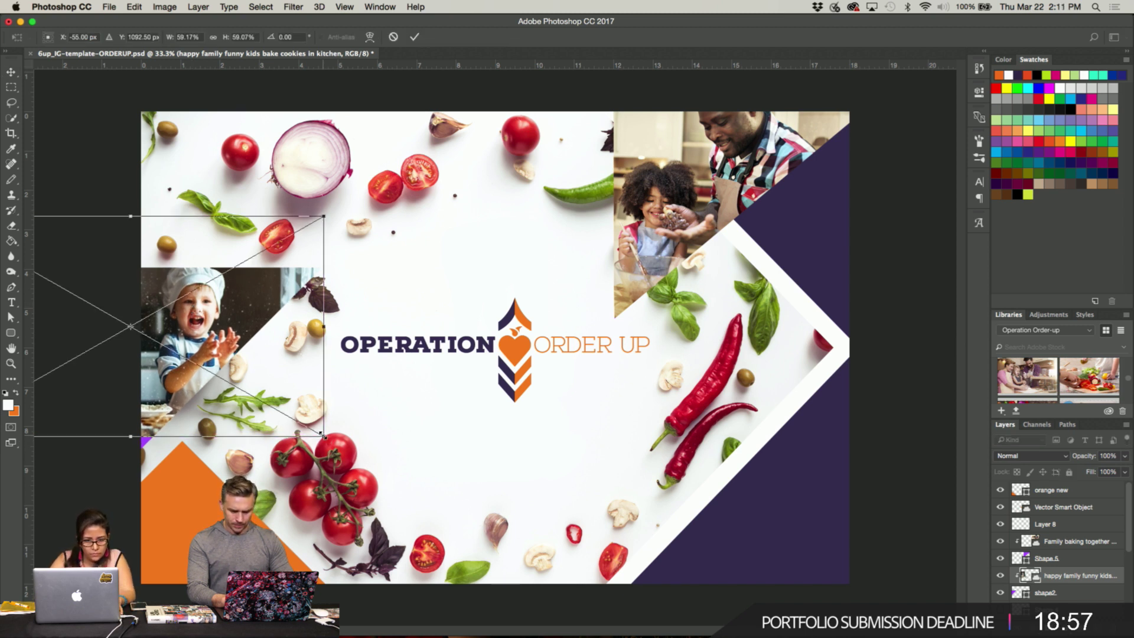
{"action": "left_click_drag", "start_coordinate": [325, 439], "coordinate": [336, 451]}
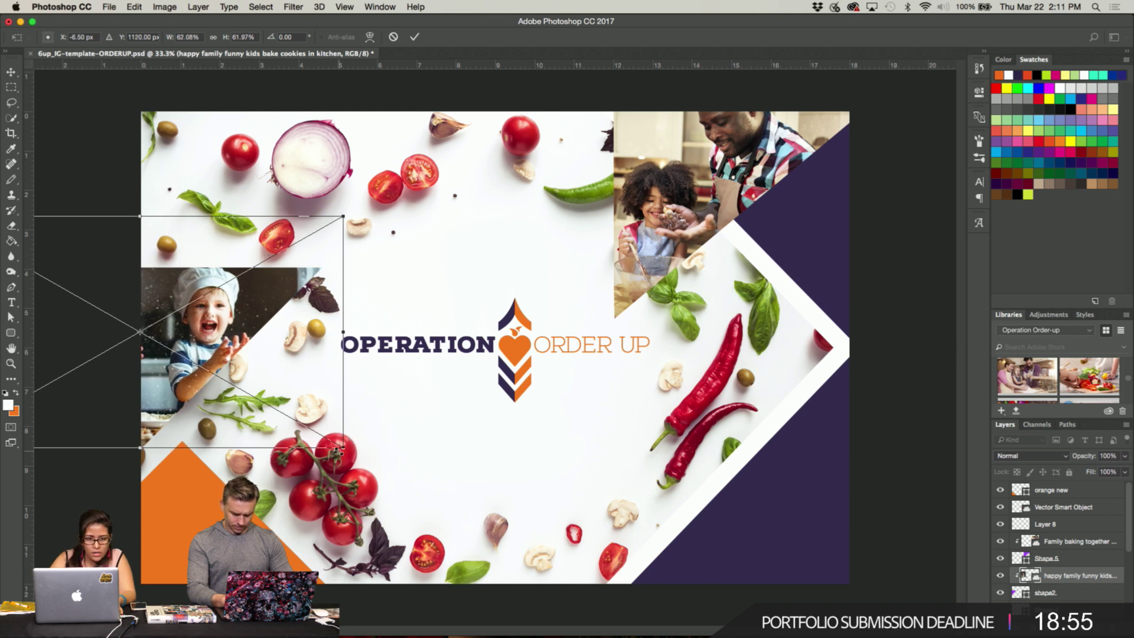
{"action": "key", "text": "shift+Left"}
{"action": "key", "text": "shift+Left"}
{"action": "key", "text": "shift+Left"}
{"action": "key", "text": "shift+Left"}
{"action": "key", "text": "shift+Left"}
{"action": "key", "text": "shift+Left"}
{"action": "key", "text": "shift+Left"}
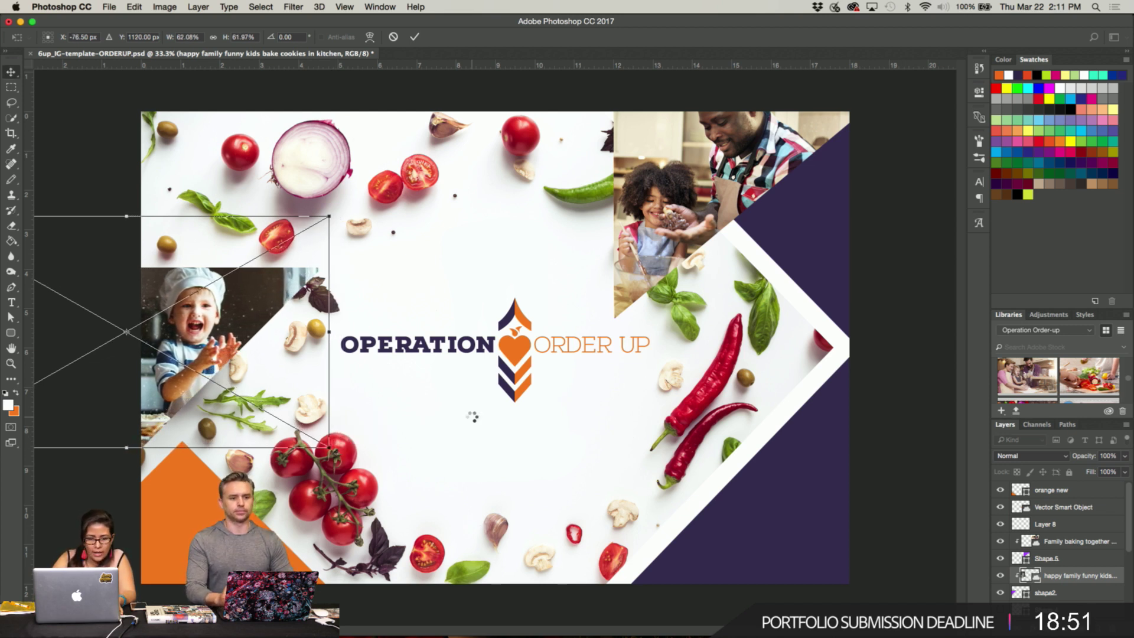
{"action": "key", "text": "Return"}
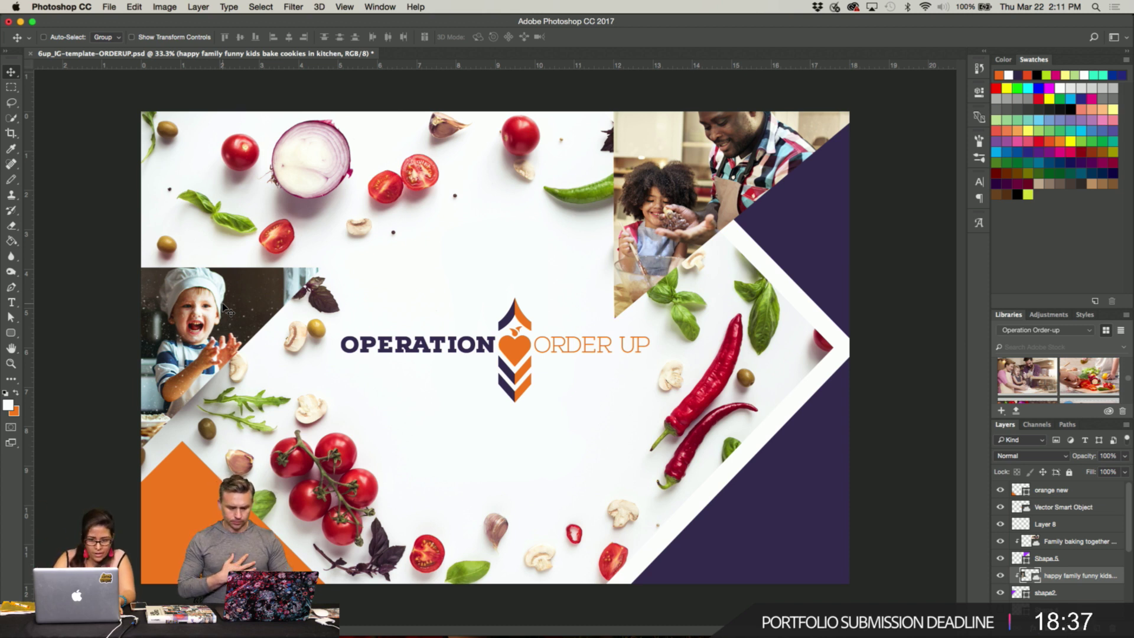
{"action": "key", "text": "shift+Up"}
{"action": "key", "text": "shift+Up"}
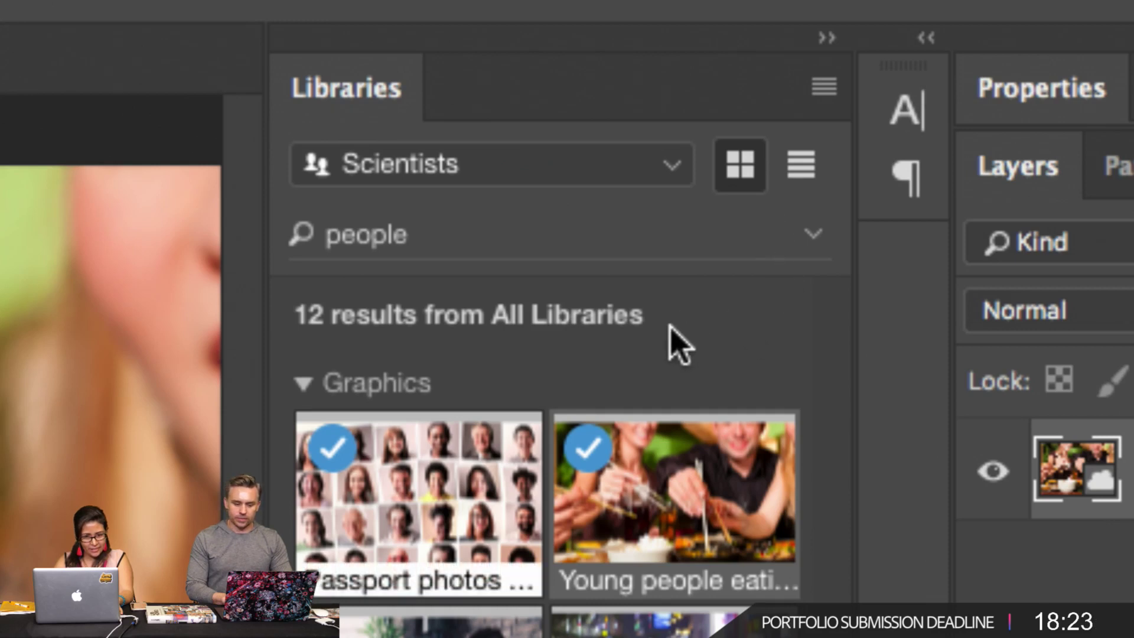
In the Thai restaurant document, review the management options of the Scientists library, such as collaborating, sharing a link and sorting.
{"action": "left_click", "coordinate": [810, 244]}
{"action": "left_click", "coordinate": [832, 186]}
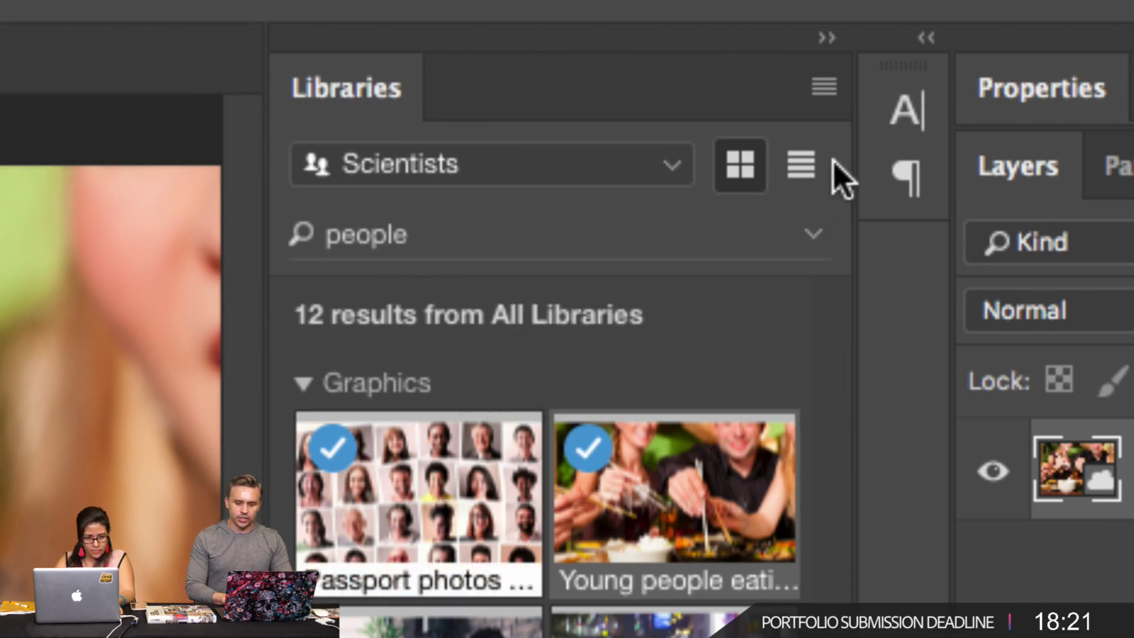
{"action": "left_click", "coordinate": [824, 88]}
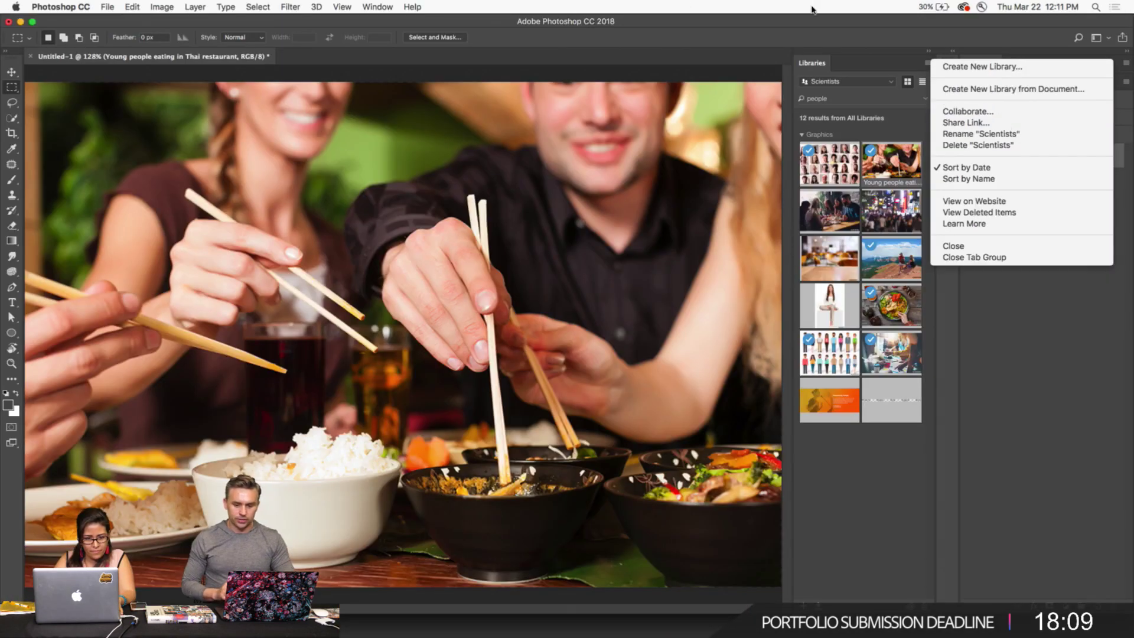
{"action": "left_click", "coordinate": [811, 34]}
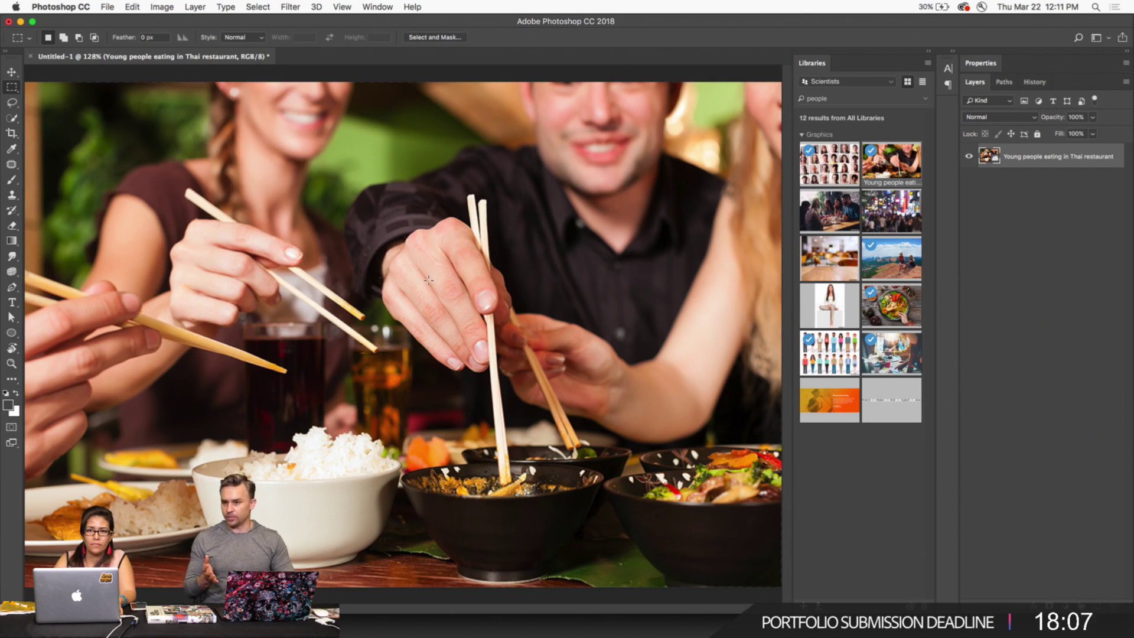
Add a Color Lookup adjustment layer above the Thai restaurant photo.
{"action": "left_click", "coordinate": [1062, 604]}
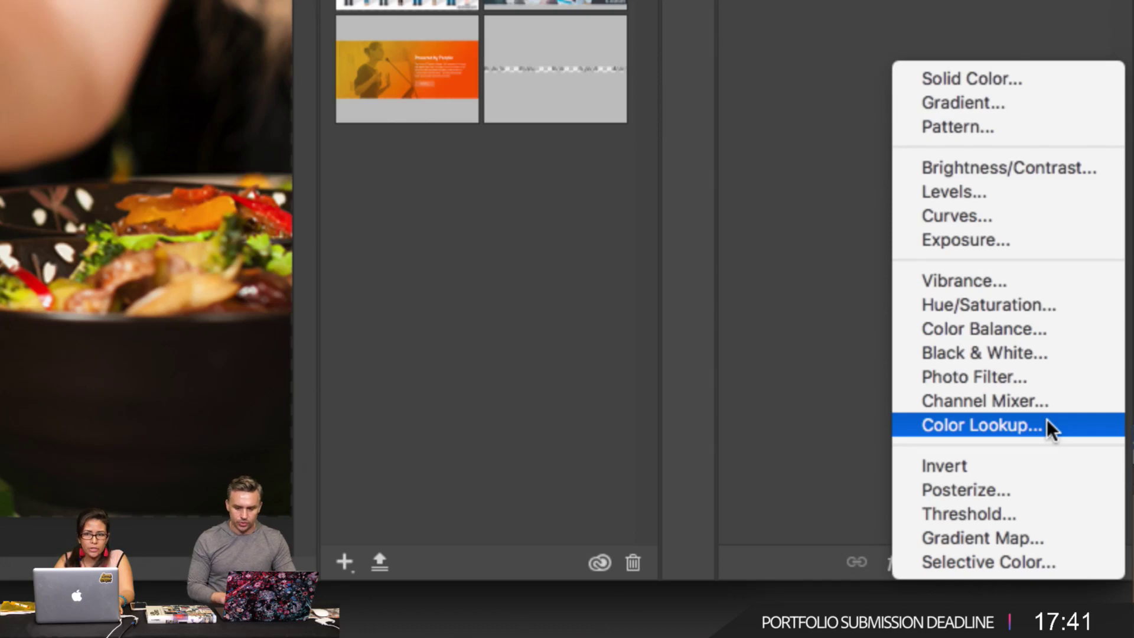
{"action": "left_click", "coordinate": [1047, 422]}
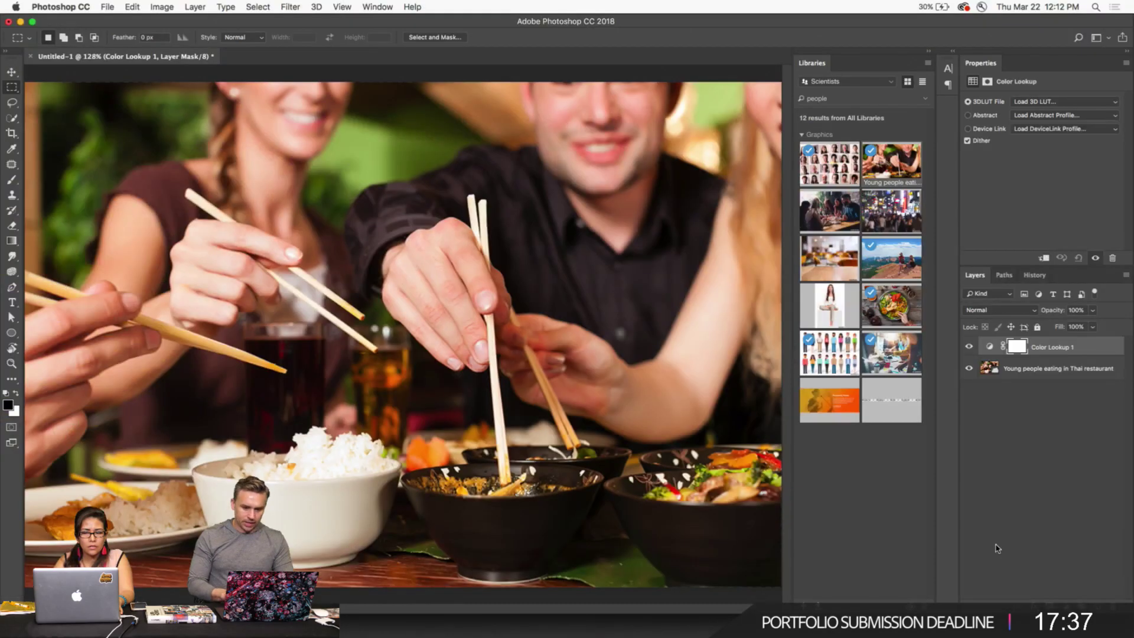
{"action": "left_click", "coordinate": [989, 347]}
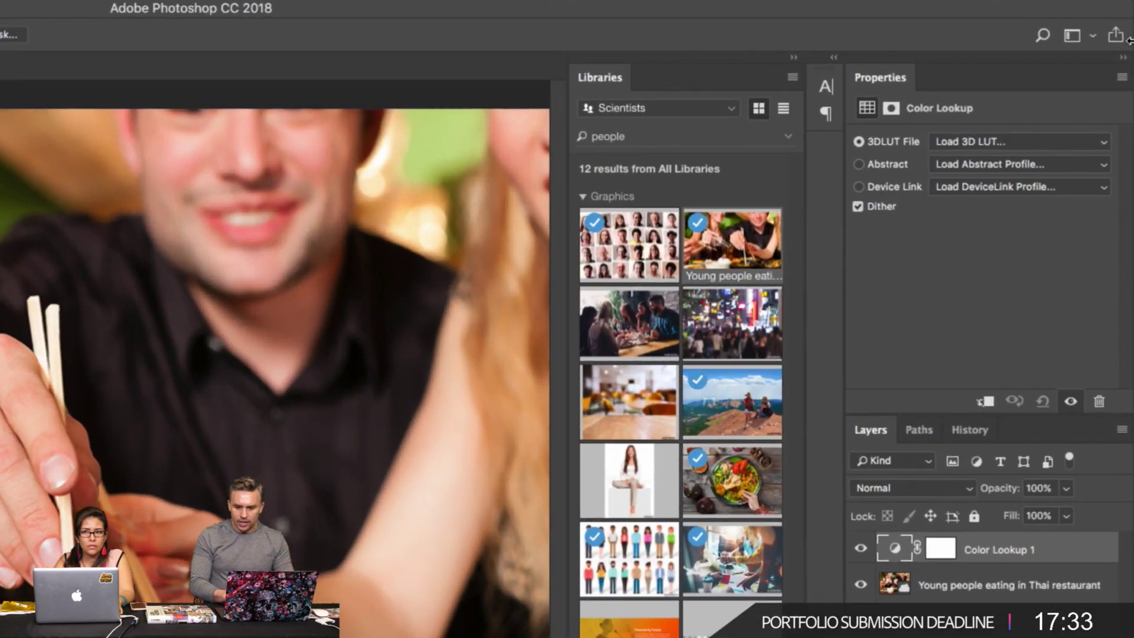
{"action": "left_click", "coordinate": [1075, 140]}
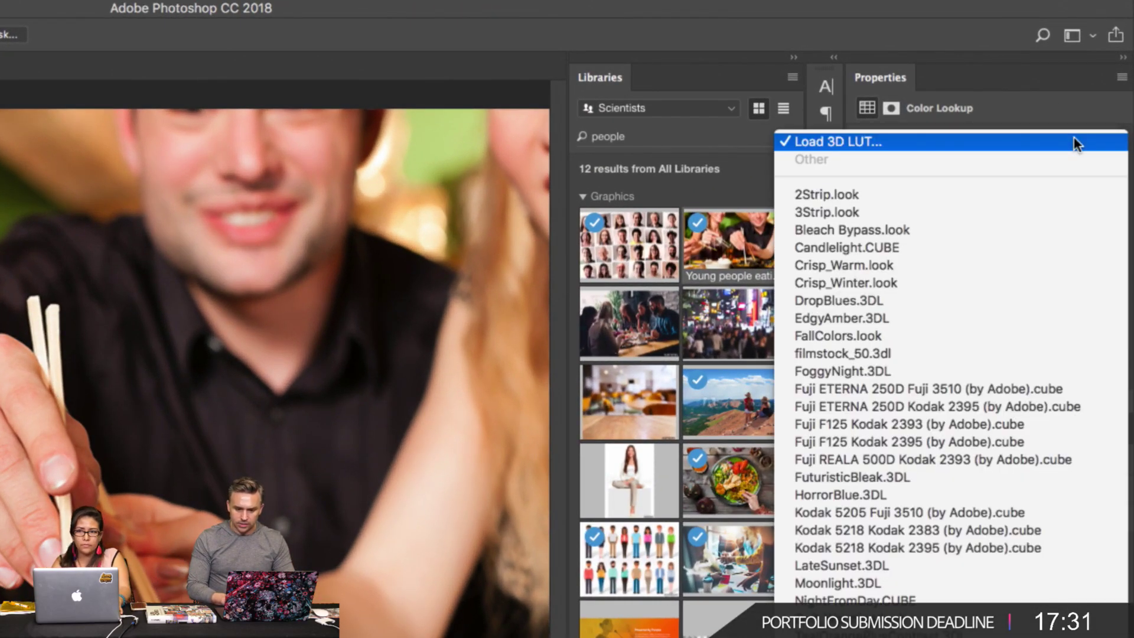
{"action": "left_click", "coordinate": [1032, 78]}
{"action": "right_click", "coordinate": [1037, 82]}
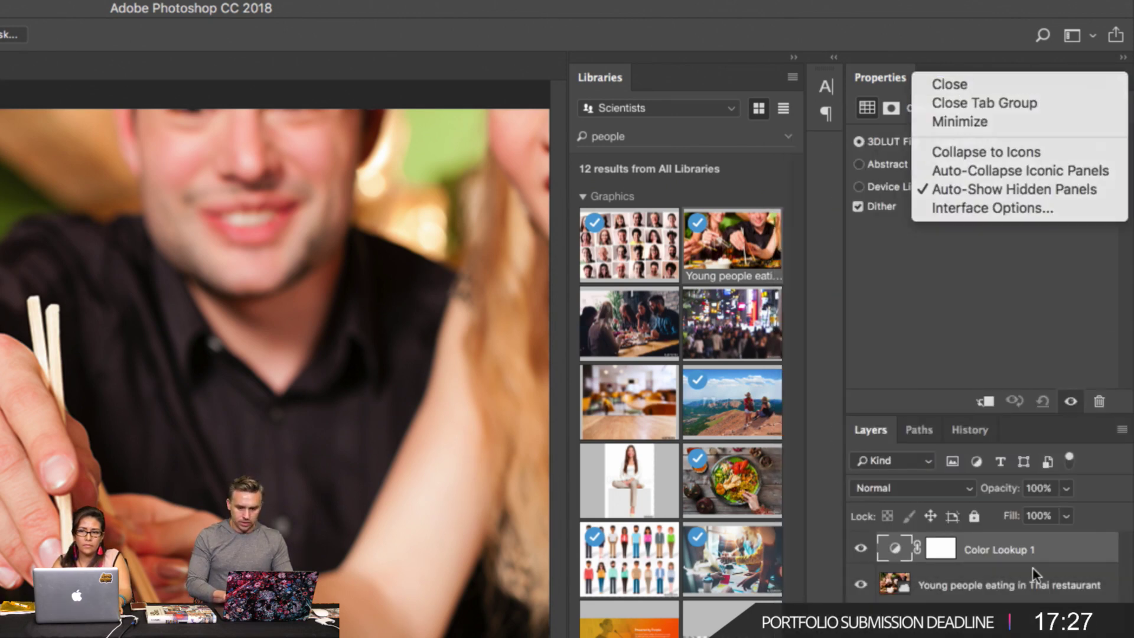
{"action": "key", "text": "Escape"}
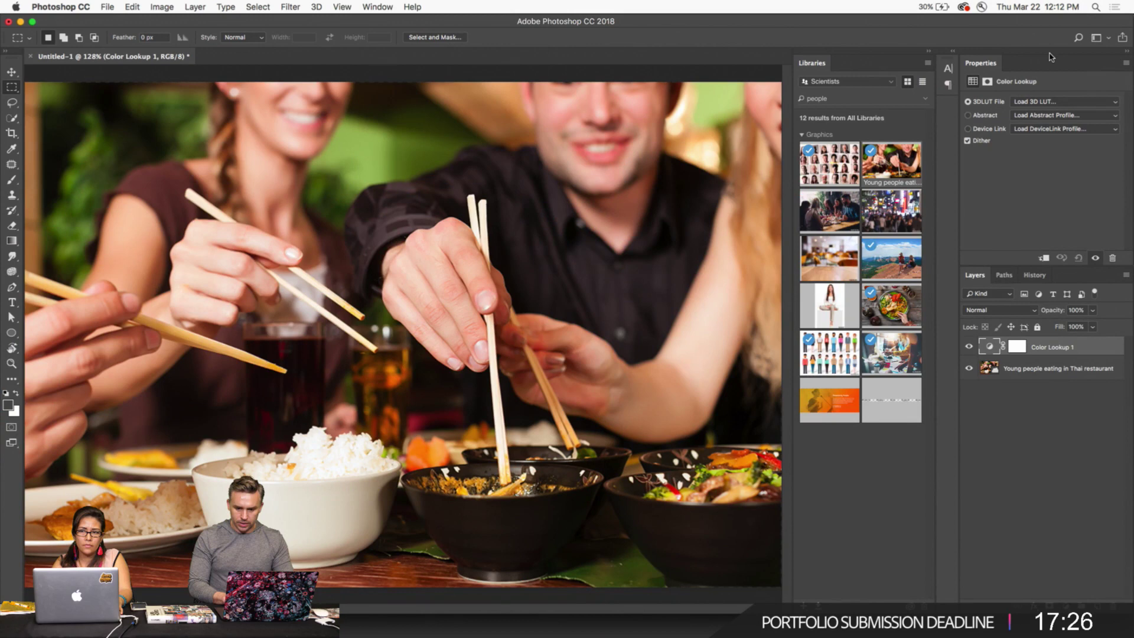
Try the 2Strip.look 3D LUT on the Color Lookup layer and toggle the layer's visibility to compare it with the original.
{"action": "left_click", "coordinate": [1061, 102]}
{"action": "left_click", "coordinate": [1058, 136]}
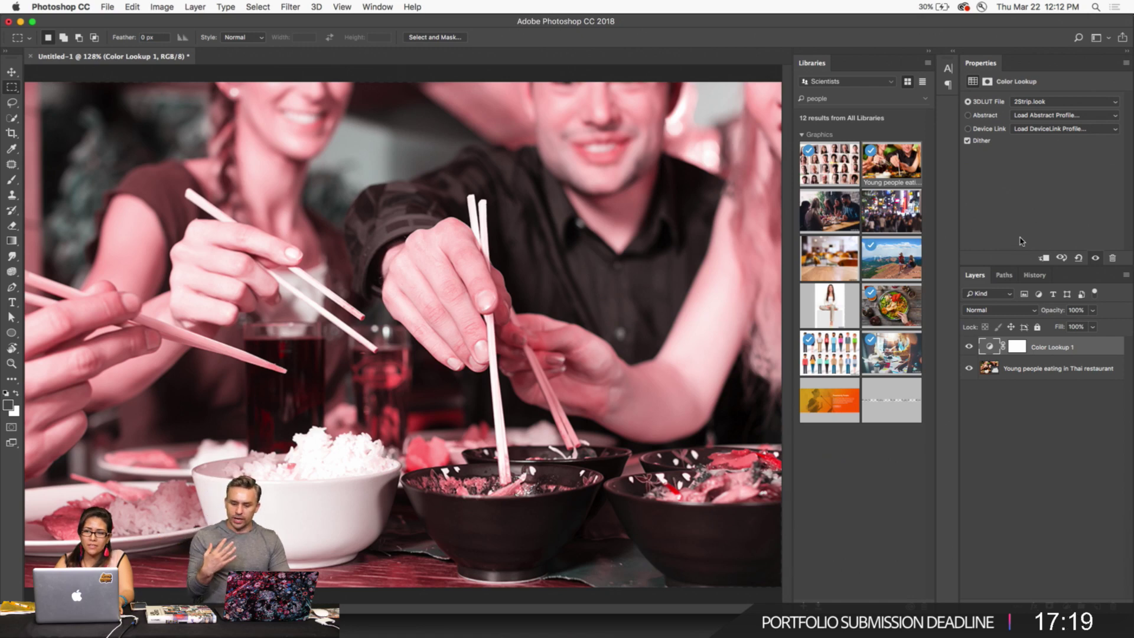
{"action": "left_click", "coordinate": [969, 347]}
{"action": "left_click", "coordinate": [969, 347]}
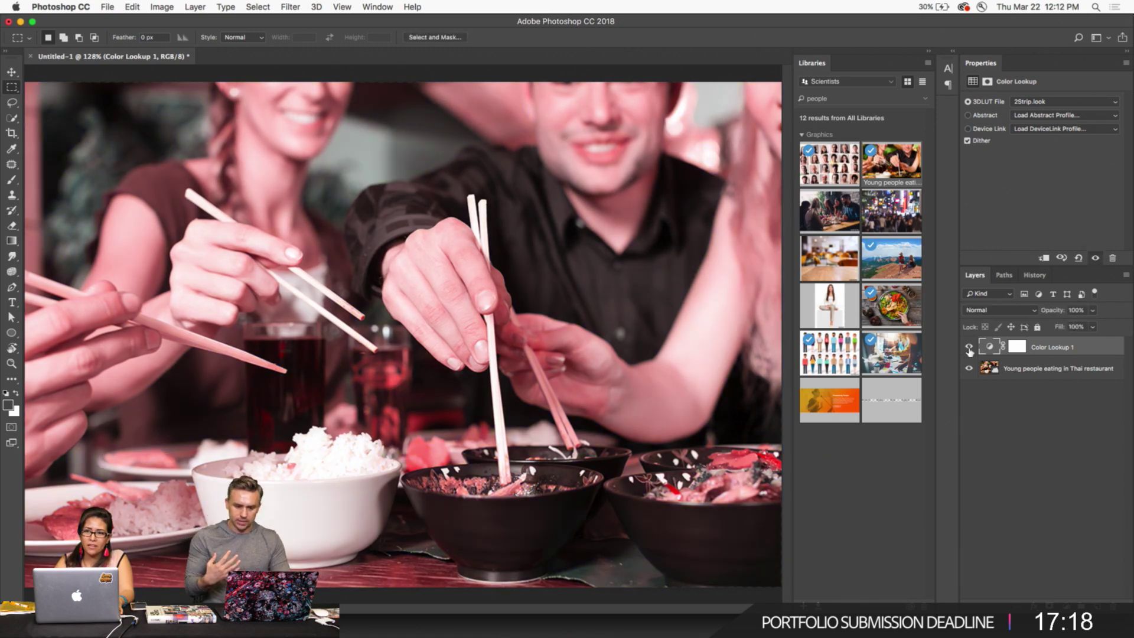
Try the 3Strip.look 3D LUT and toggle the Color Lookup layer repeatedly to compare the photo before and after.
{"action": "left_click", "coordinate": [1037, 103]}
{"action": "left_click", "coordinate": [1039, 112]}
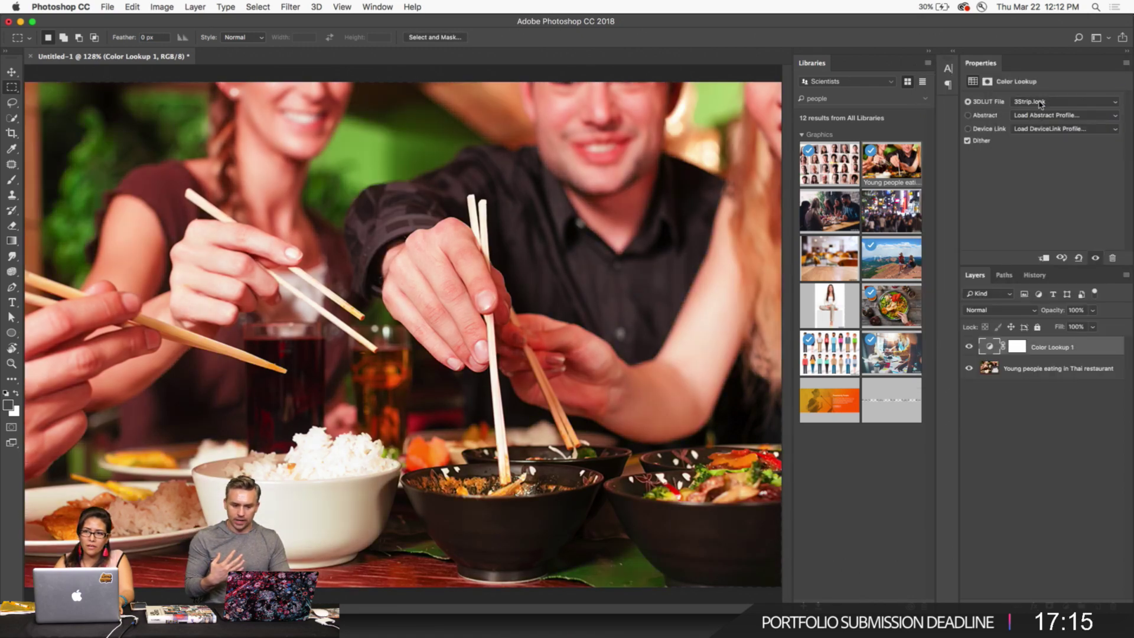
{"action": "left_click", "coordinate": [969, 347]}
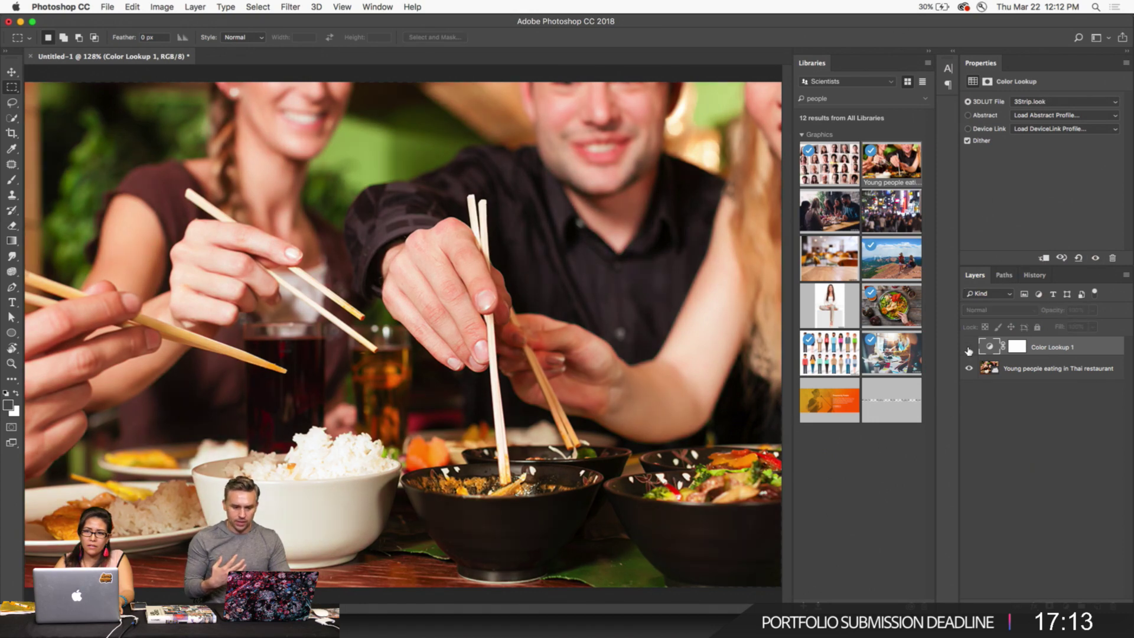
{"action": "left_click", "coordinate": [969, 347]}
{"action": "left_click", "coordinate": [969, 347]}
{"action": "left_click", "coordinate": [968, 347]}
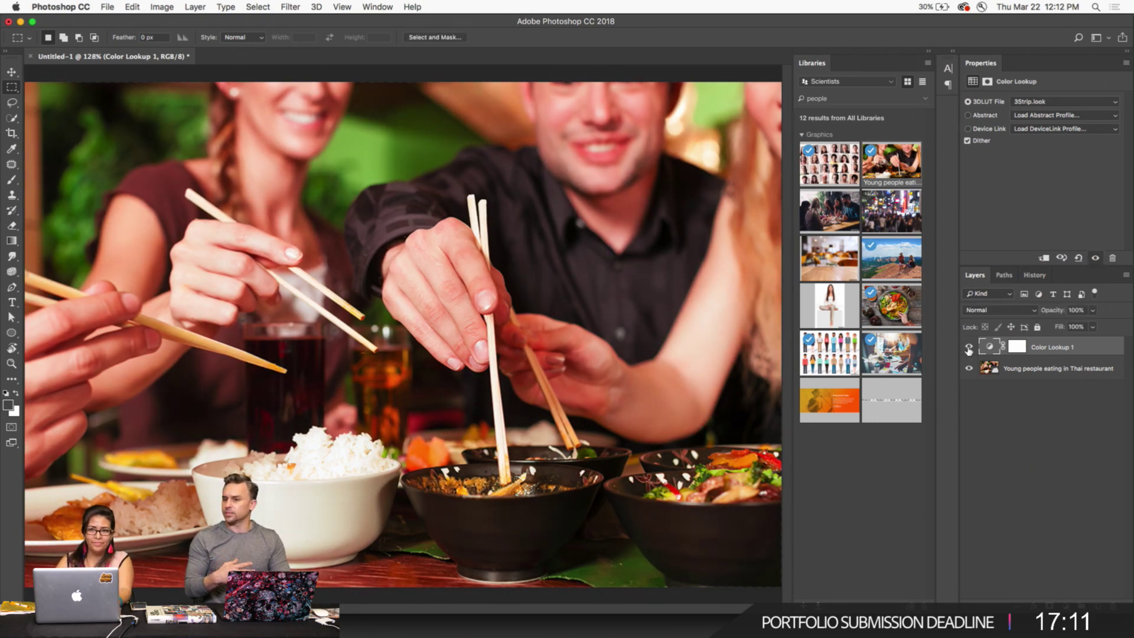
{"action": "left_click", "coordinate": [969, 348]}
{"action": "left_click", "coordinate": [969, 347]}
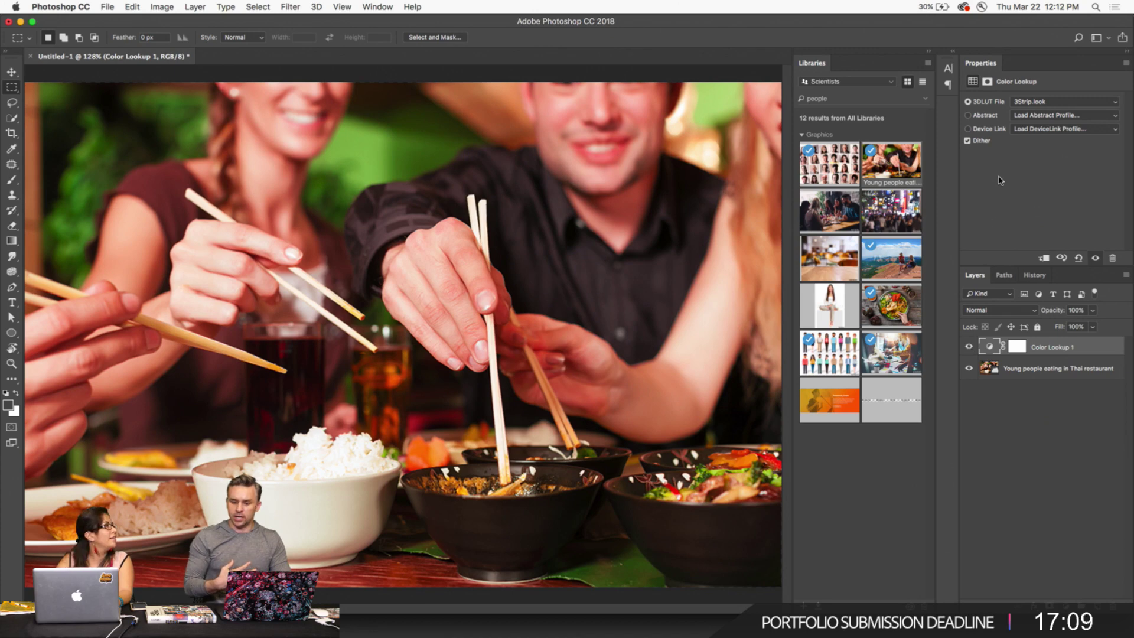
Try the Bleach Bypass.look and Candlelight.CUBE 3D LUTs, comparing the Candlelight look with the original photo.
{"action": "left_click", "coordinate": [1034, 101]}
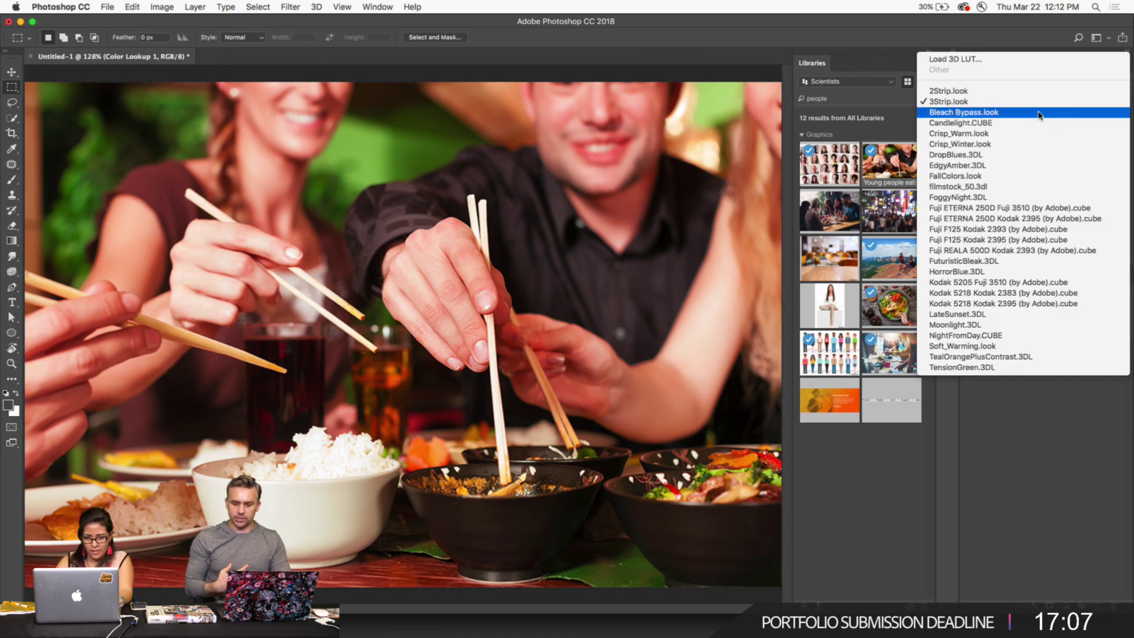
{"action": "left_click", "coordinate": [1040, 113]}
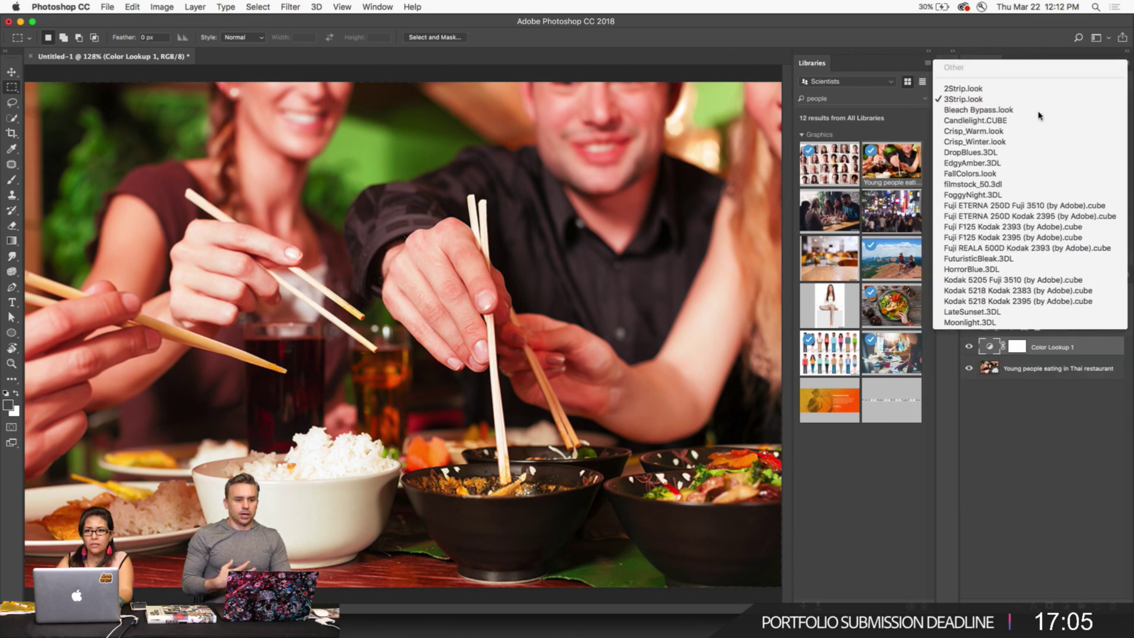
{"action": "left_click", "coordinate": [1063, 104]}
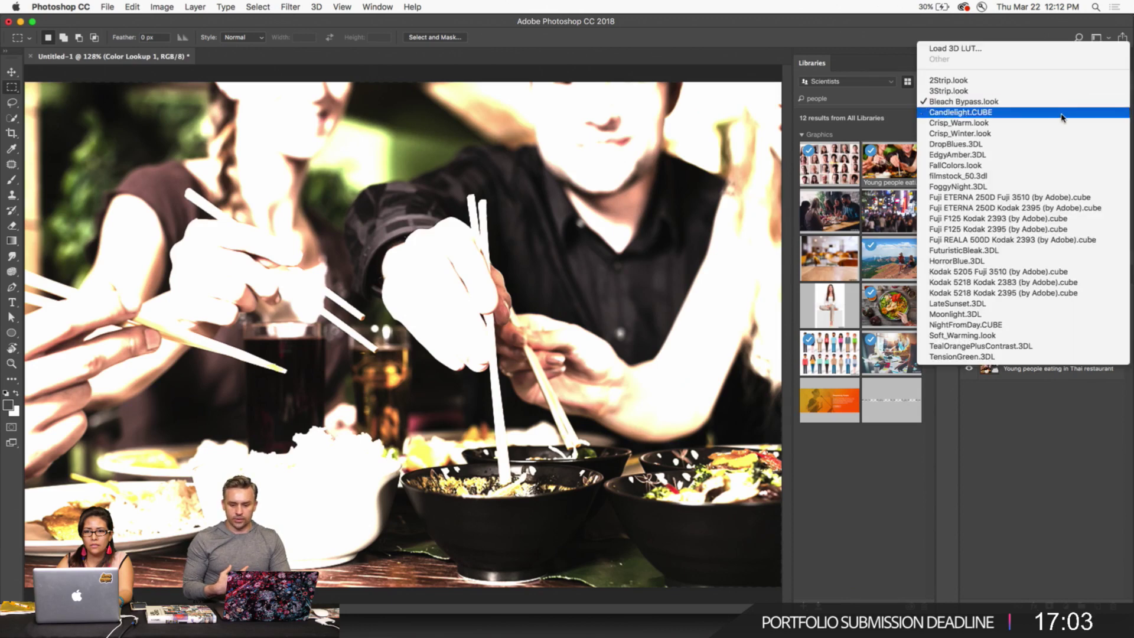
{"action": "left_click", "coordinate": [1063, 113]}
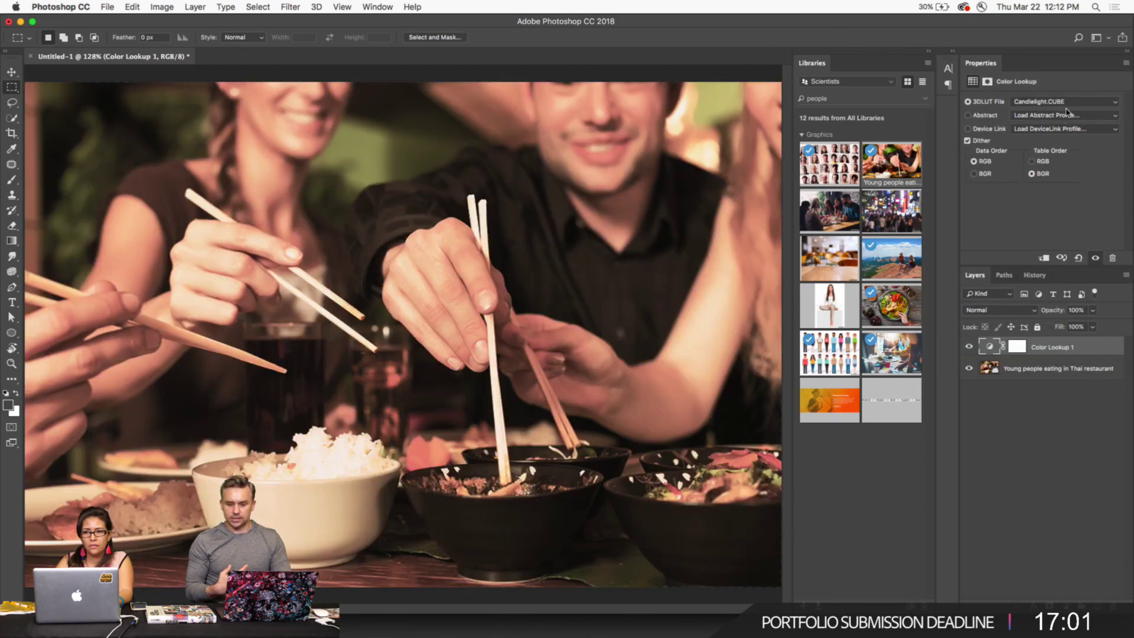
{"action": "left_click", "coordinate": [968, 347]}
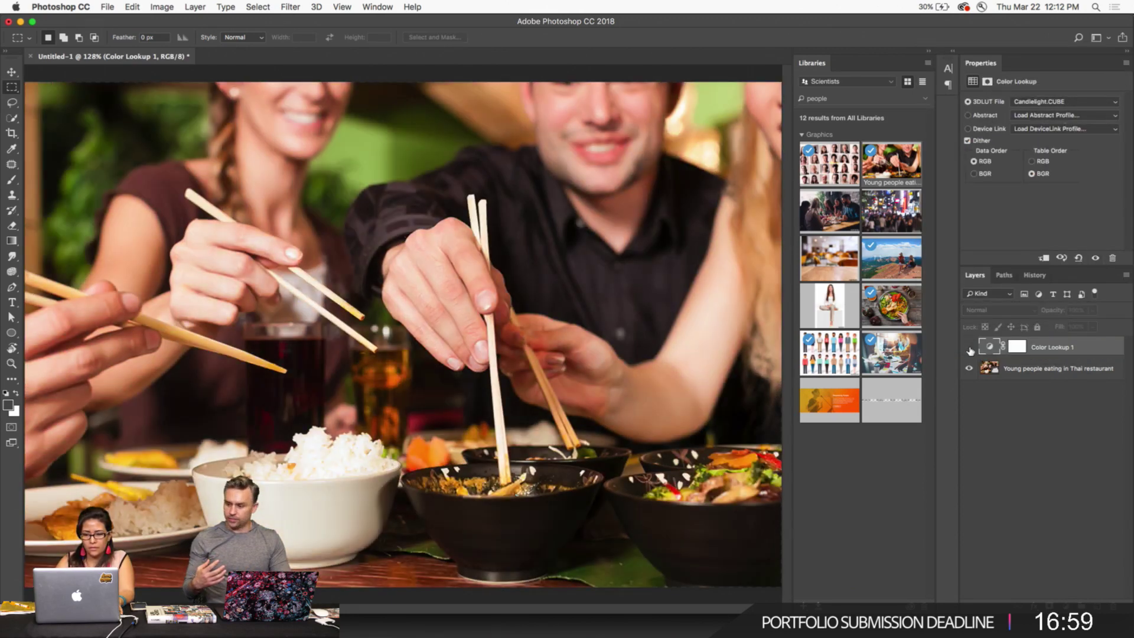
{"action": "left_click", "coordinate": [969, 348]}
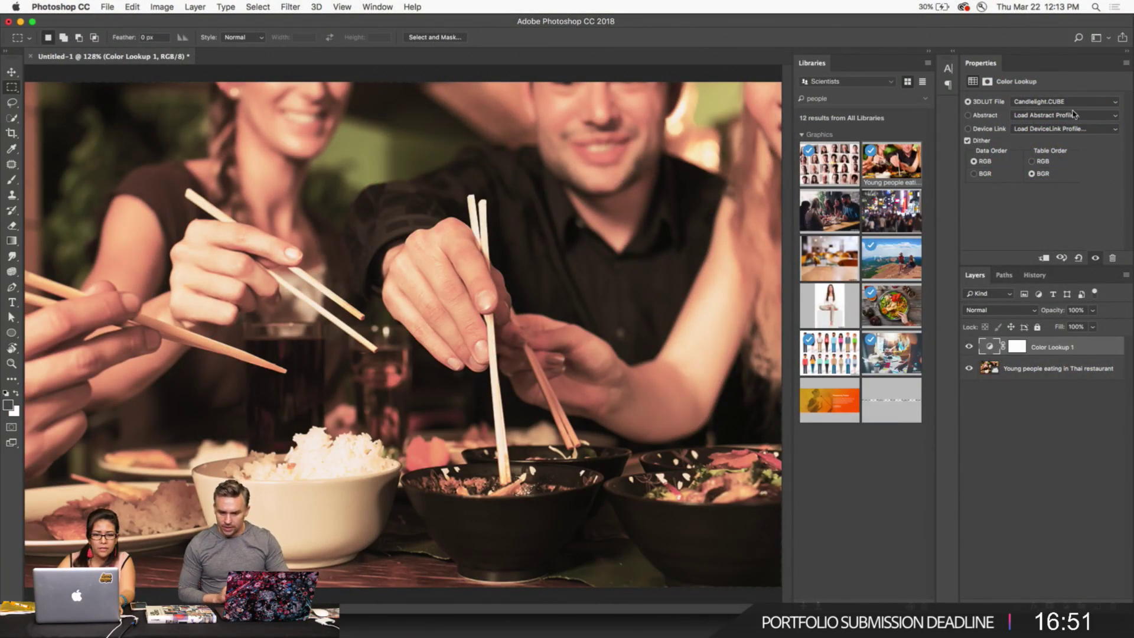
Try the Fuji F125 Kodak 2395 and HorrorBlue.3DL 3D LUTs, comparing the HorrorBlue look with the original photo.
{"action": "left_click", "coordinate": [1113, 103]}
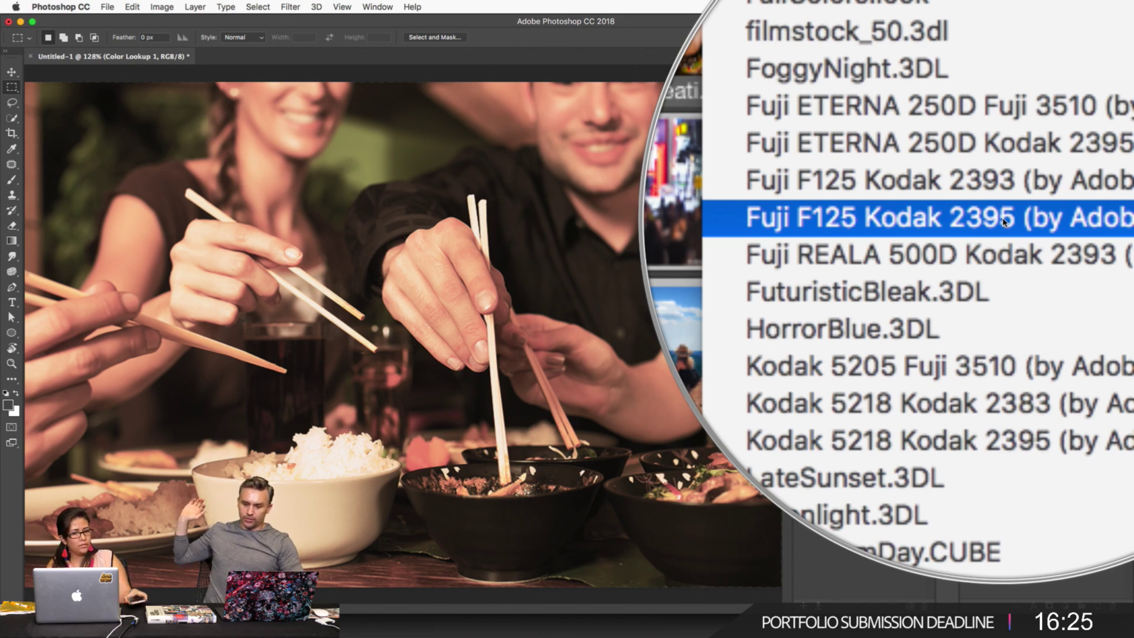
{"action": "left_click", "coordinate": [1003, 222]}
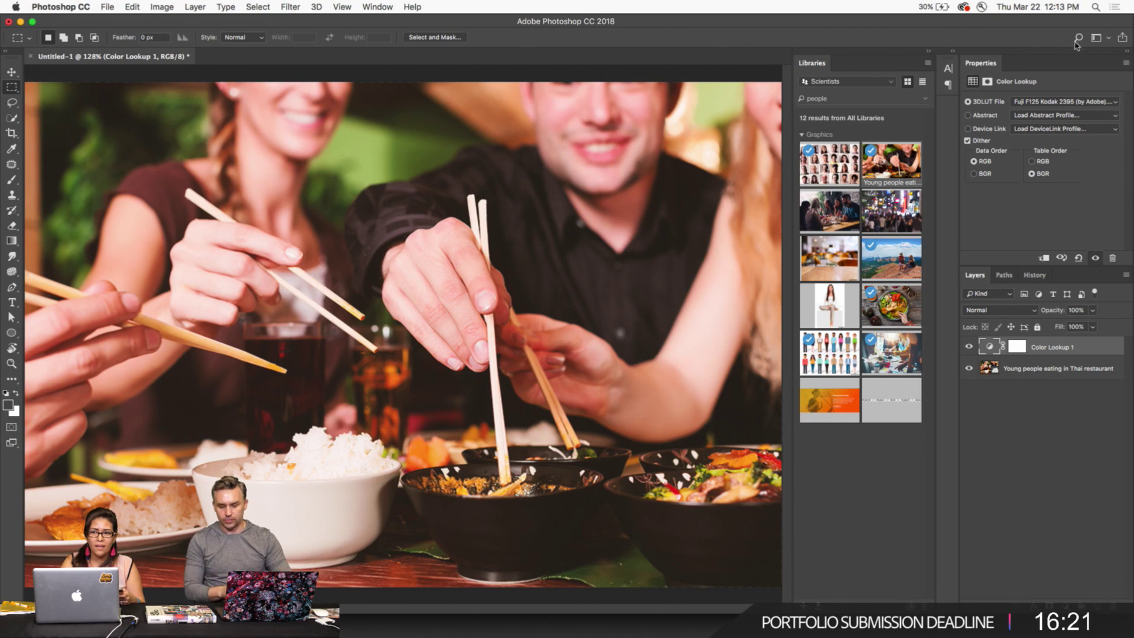
{"action": "left_click", "coordinate": [1114, 103]}
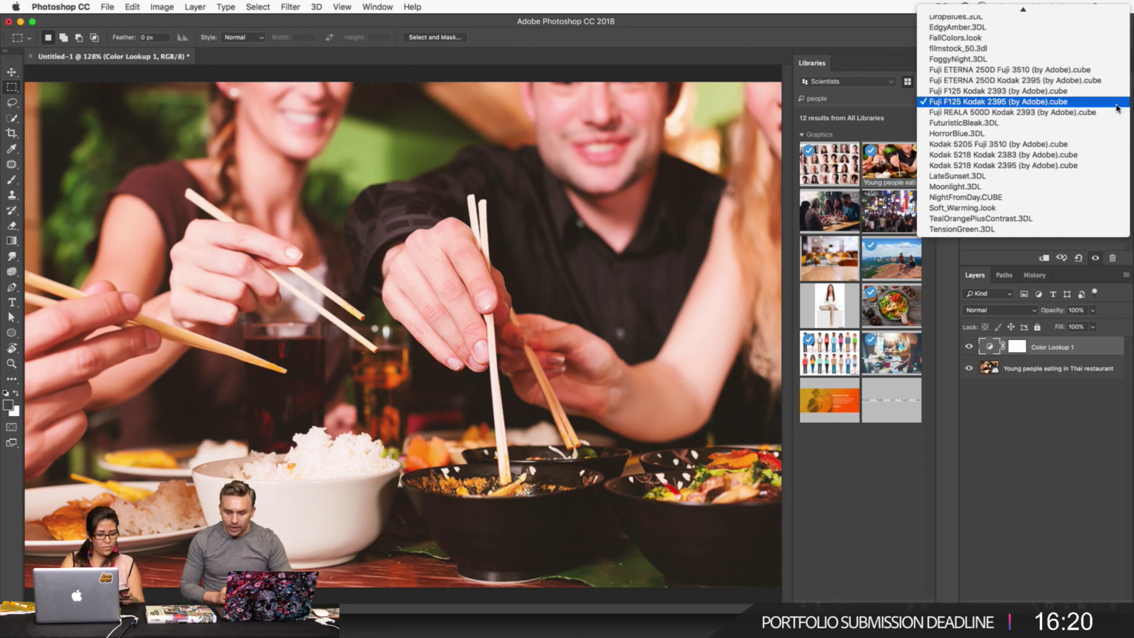
{"action": "left_click", "coordinate": [1075, 134]}
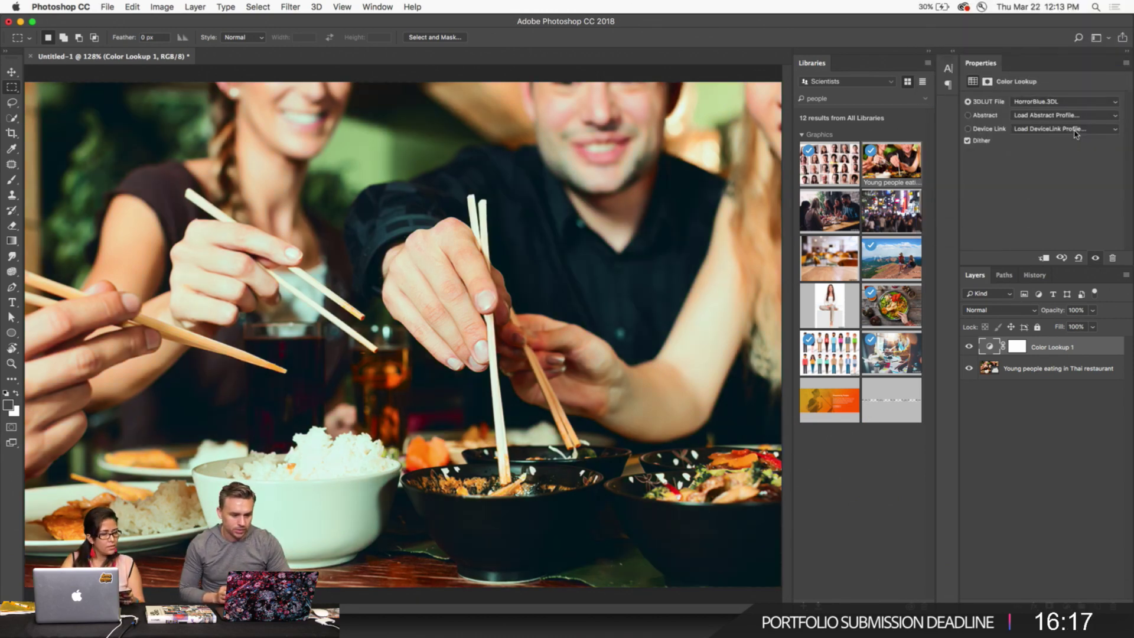
{"action": "left_click", "coordinate": [968, 347]}
{"action": "left_click", "coordinate": [968, 347]}
Try the FuturisticBleak.3DL and Moonlight.3DL 3D LUTs on the Color Lookup layer.
{"action": "left_click", "coordinate": [1048, 103]}
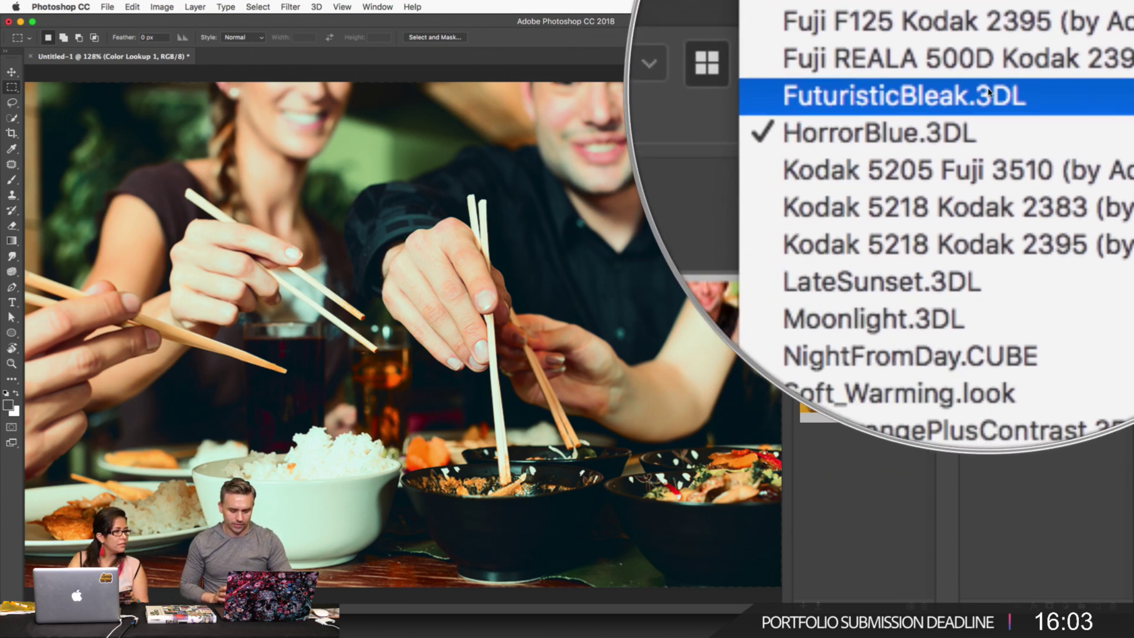
{"action": "left_click", "coordinate": [982, 94]}
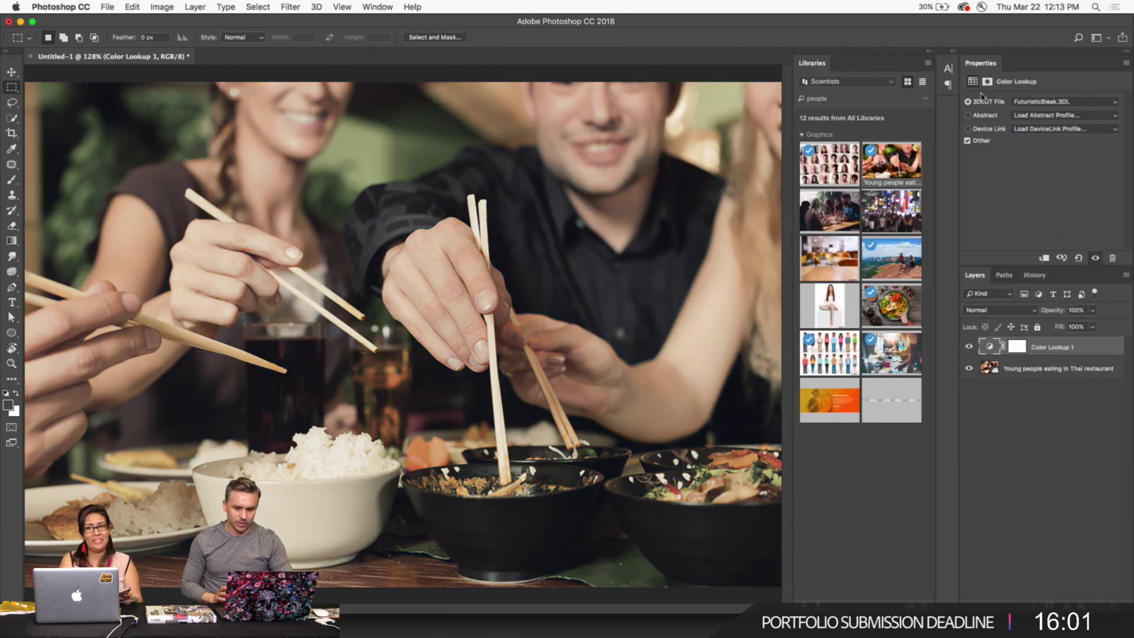
{"action": "left_click", "coordinate": [1044, 105]}
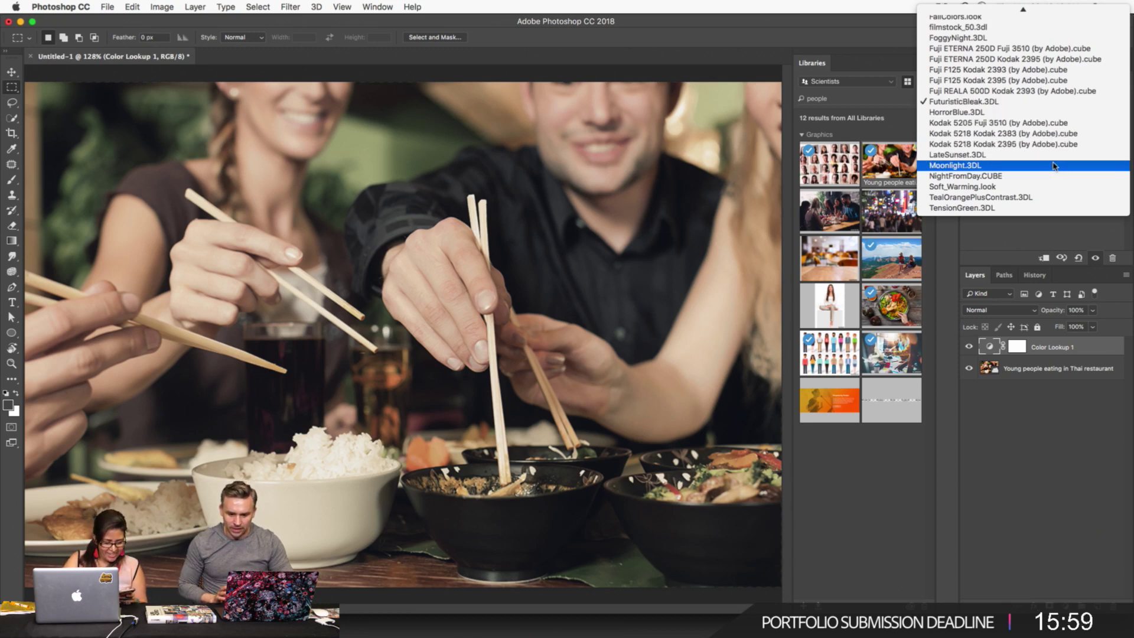
{"action": "left_click", "coordinate": [1047, 97]}
Try the NightFromDay.CUBE and Soft_Warming.look 3D LUTs on the Color Lookup layer.
{"action": "left_click", "coordinate": [1048, 104]}
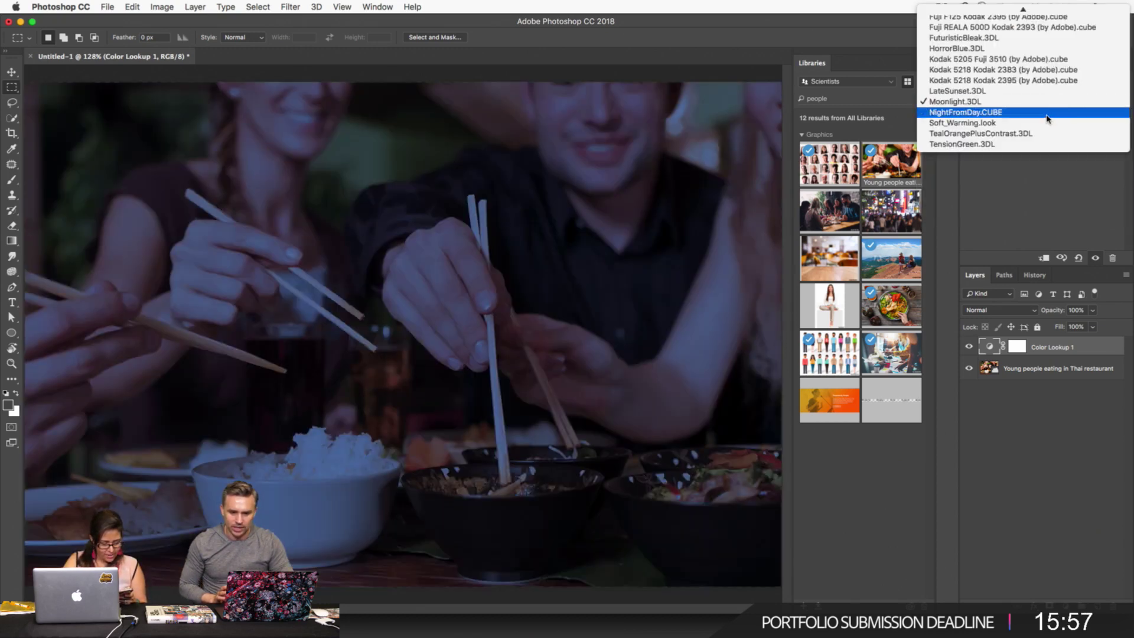
{"action": "left_click", "coordinate": [1047, 117]}
{"action": "left_click", "coordinate": [1041, 102]}
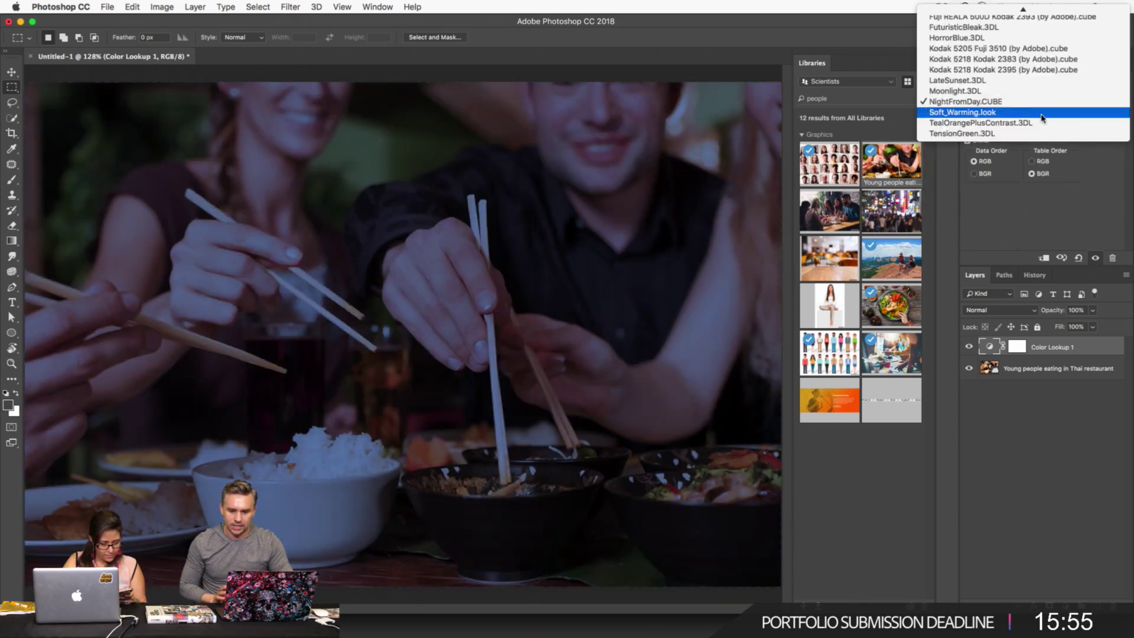
{"action": "left_click", "coordinate": [1043, 118]}
Try the TealOrangePlusContrast.3DL 3D LUT, and switch the Color Lookup layer to TensionGreen.3DL.
{"action": "left_click", "coordinate": [1046, 107]}
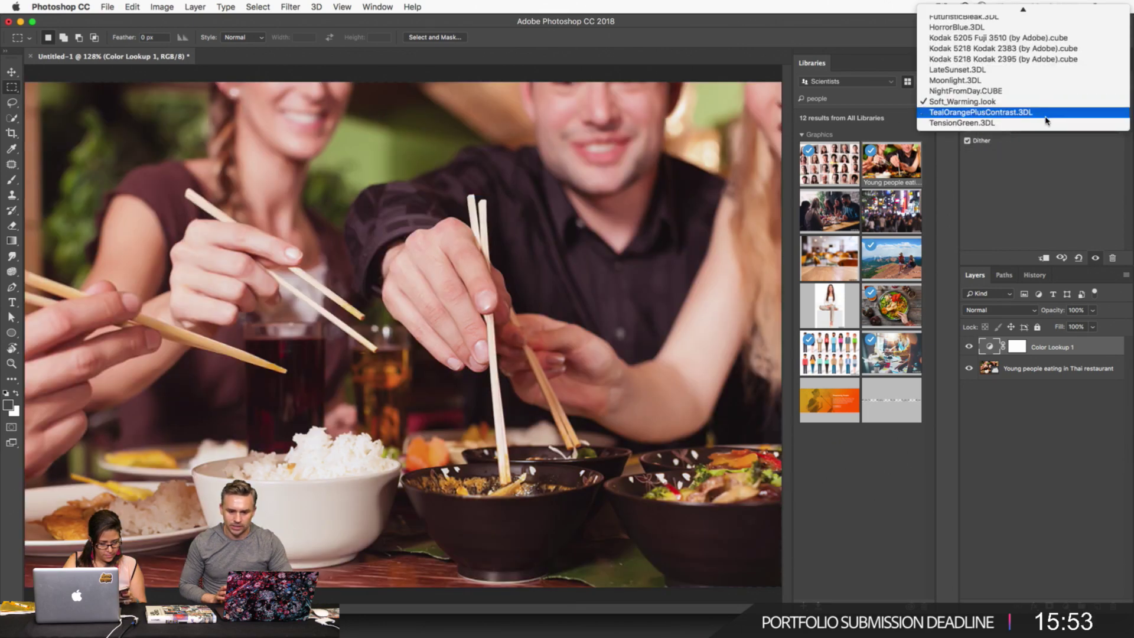
{"action": "left_click", "coordinate": [1046, 115]}
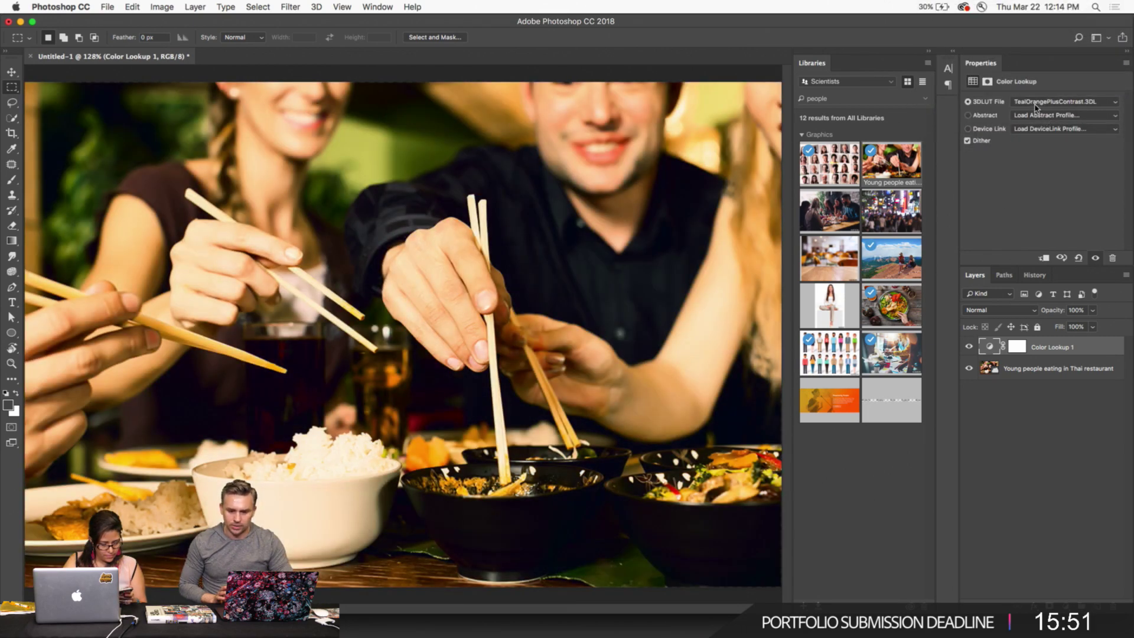
{"action": "left_click", "coordinate": [1047, 105]}
{"action": "left_click", "coordinate": [1046, 113]}
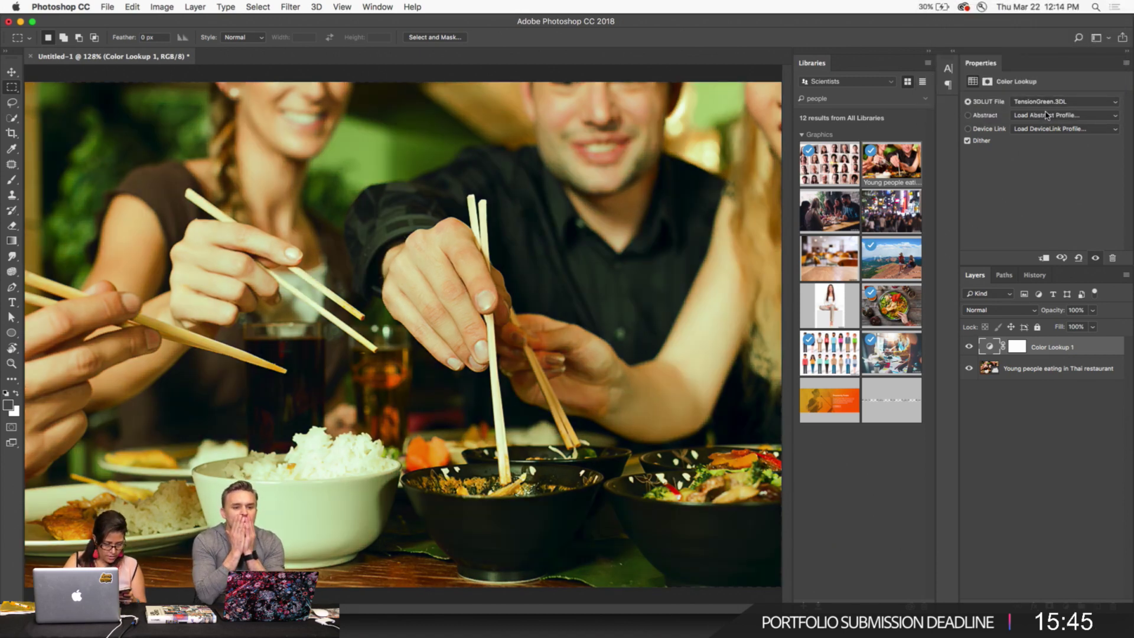
Add a Gradient Map adjustment layer and try a dark teal preset gradient followed by a black-to-brown one.
{"action": "right_click", "coordinate": [1066, 600]}
{"action": "left_click", "coordinate": [1004, 566]}
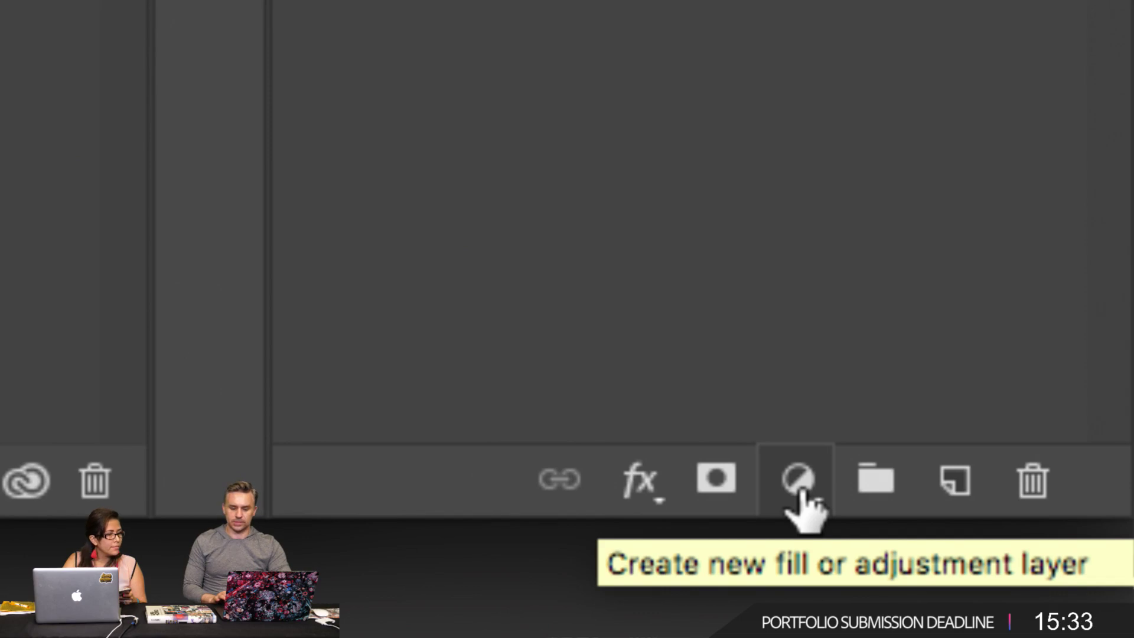
{"action": "left_click", "coordinate": [802, 493]}
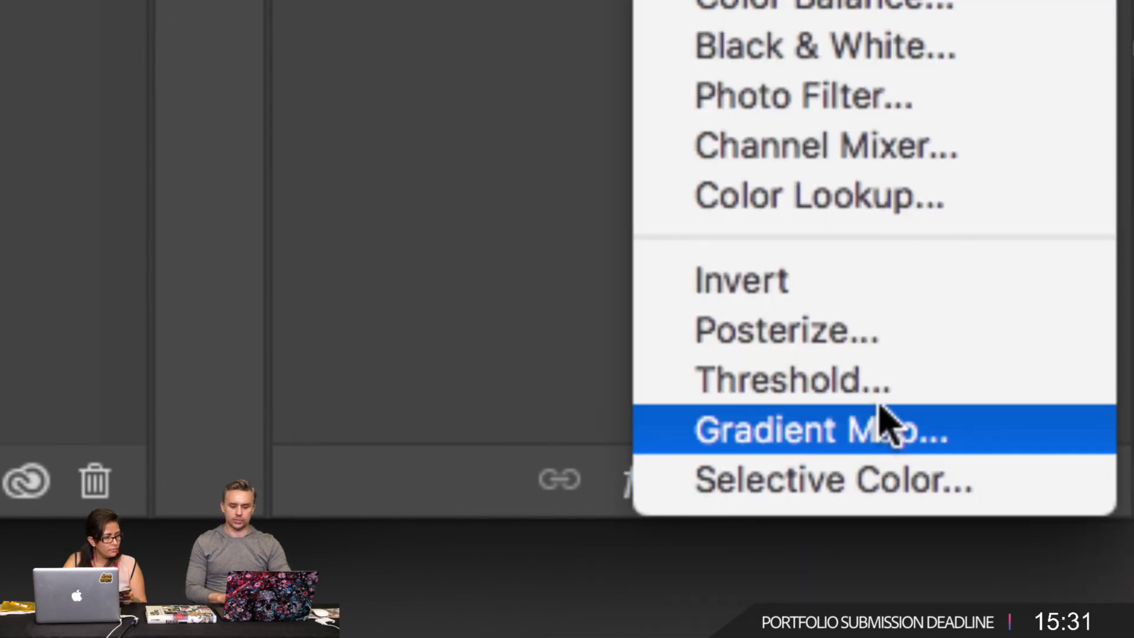
{"action": "left_click", "coordinate": [981, 443]}
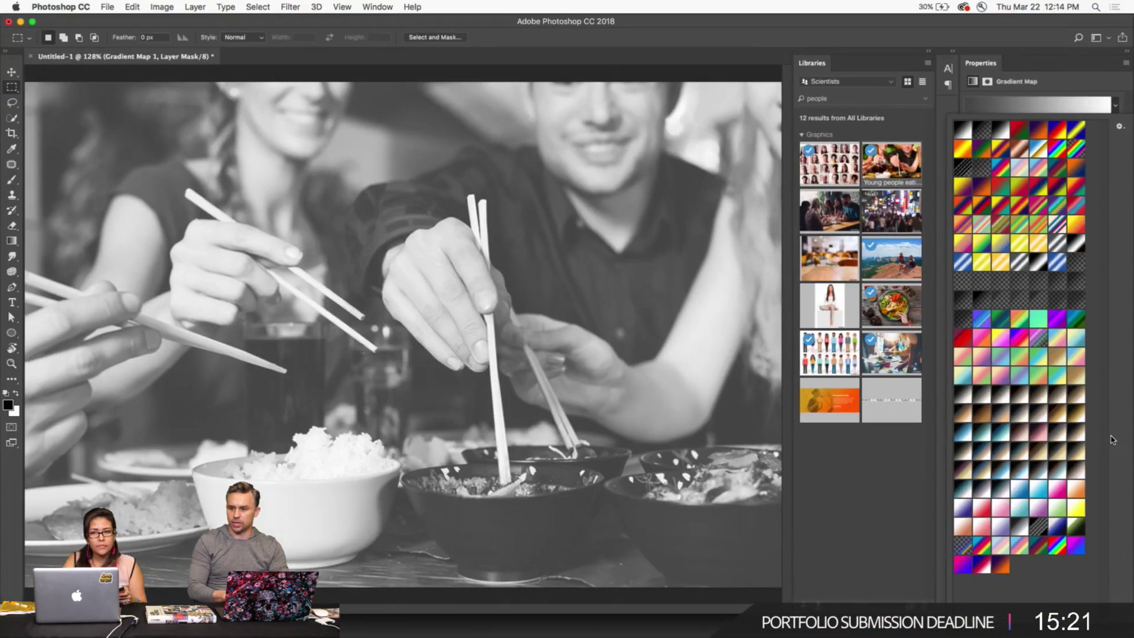
{"action": "left_click", "coordinate": [983, 435]}
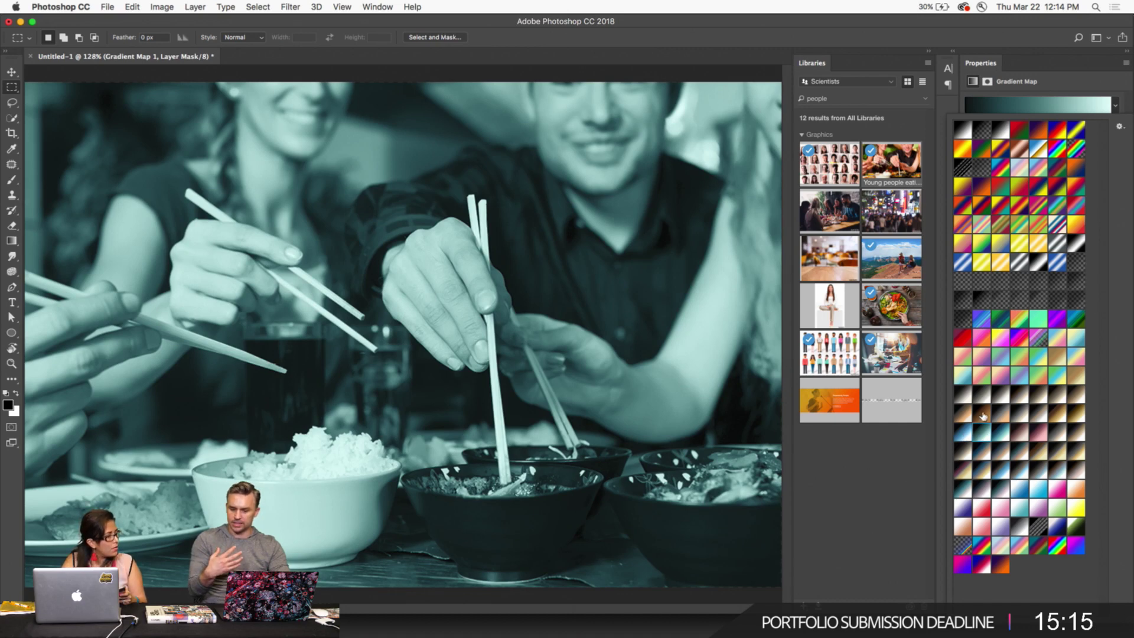
{"action": "left_click", "coordinate": [983, 417]}
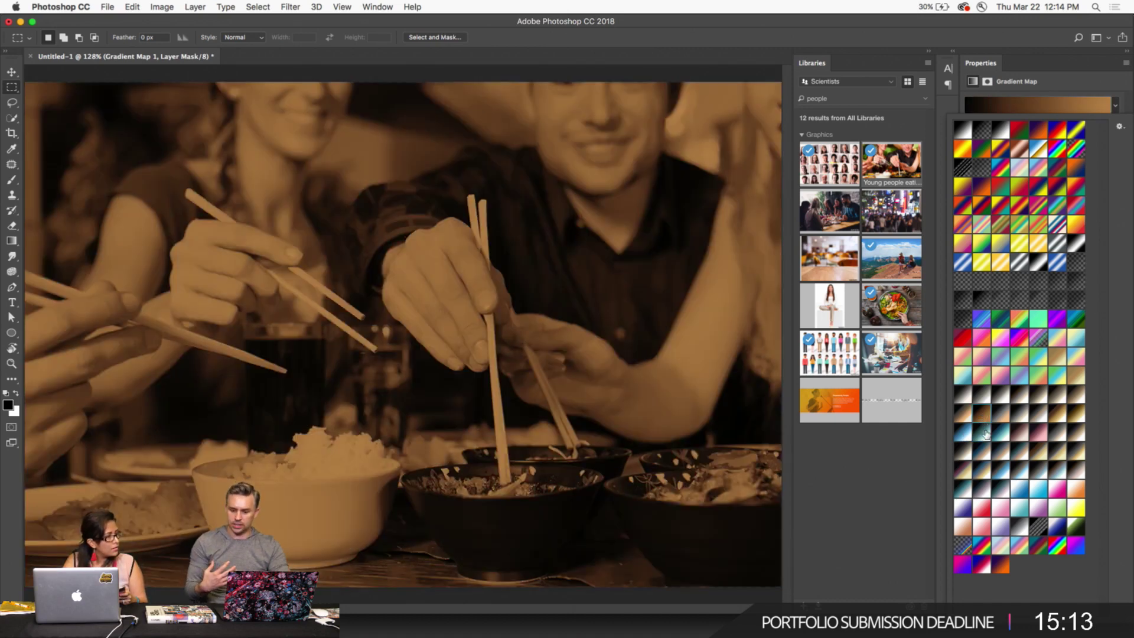
Apply the black-to-light-peach preset gradient to the Gradient Map layer and look through the additional gradient sets, including Photographic Toning.
{"action": "left_click", "coordinate": [1001, 416]}
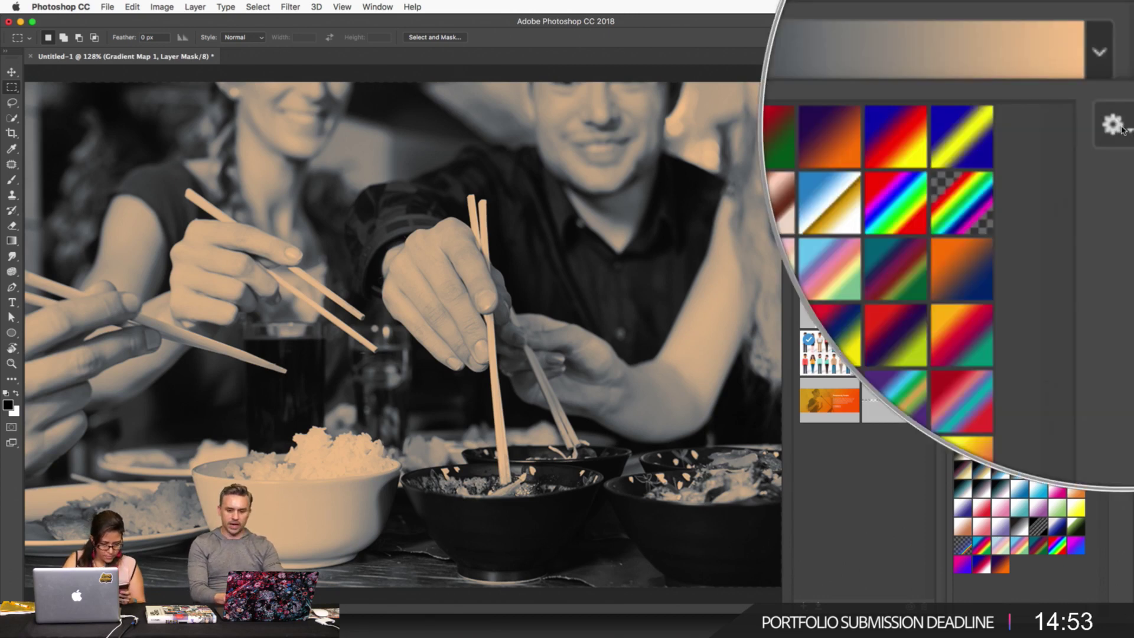
{"action": "left_click", "coordinate": [1121, 127]}
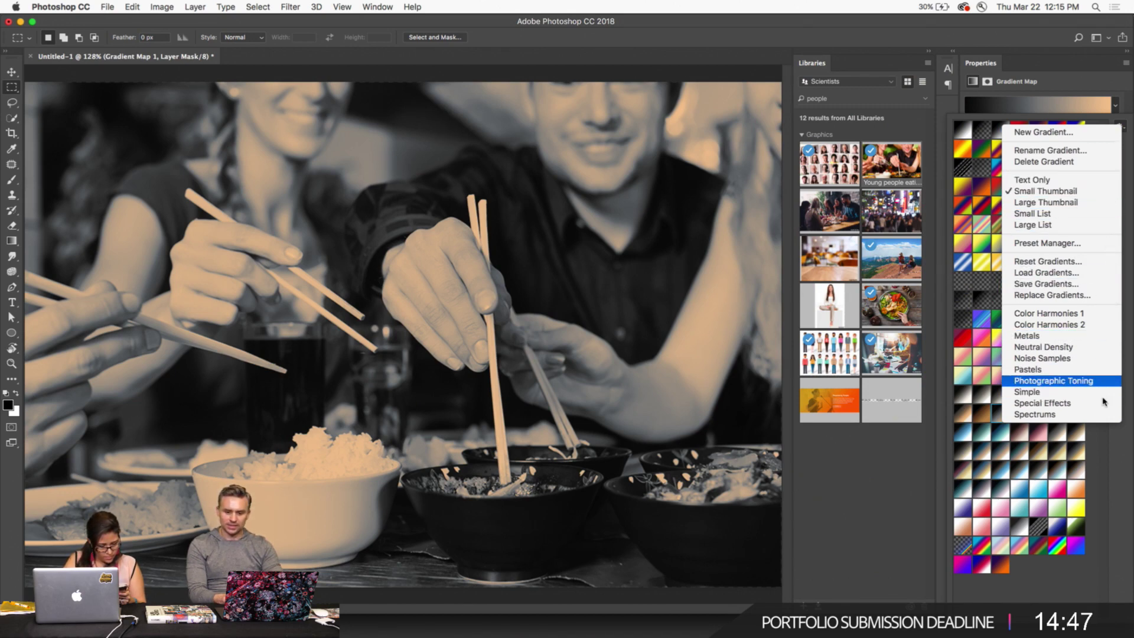
{"action": "left_click", "coordinate": [1051, 571]}
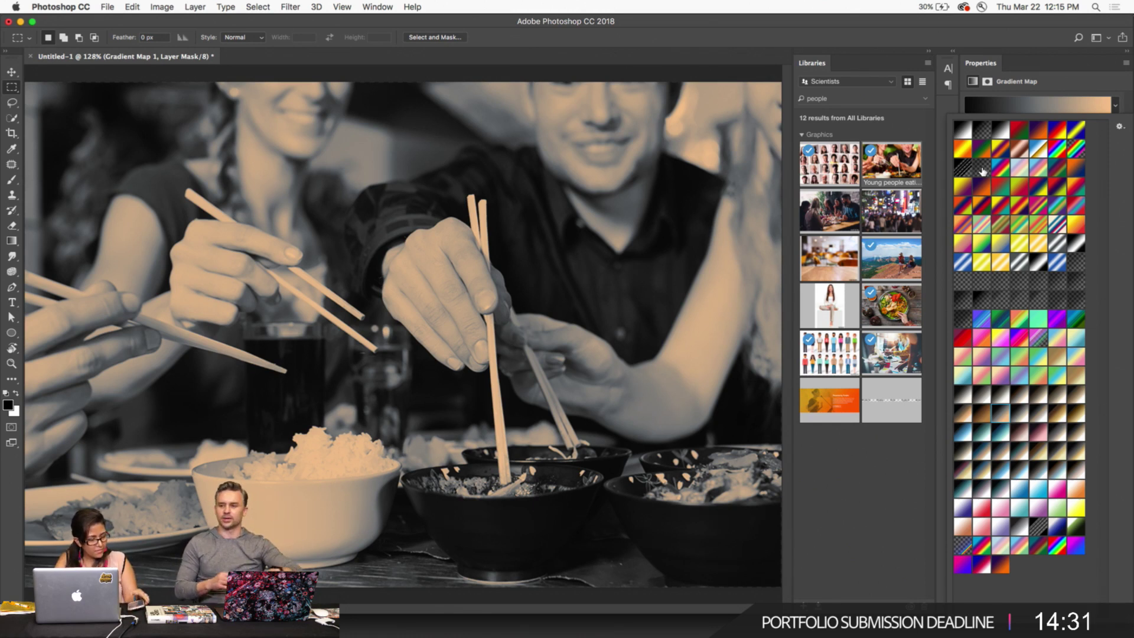
{"action": "key", "text": "Escape"}
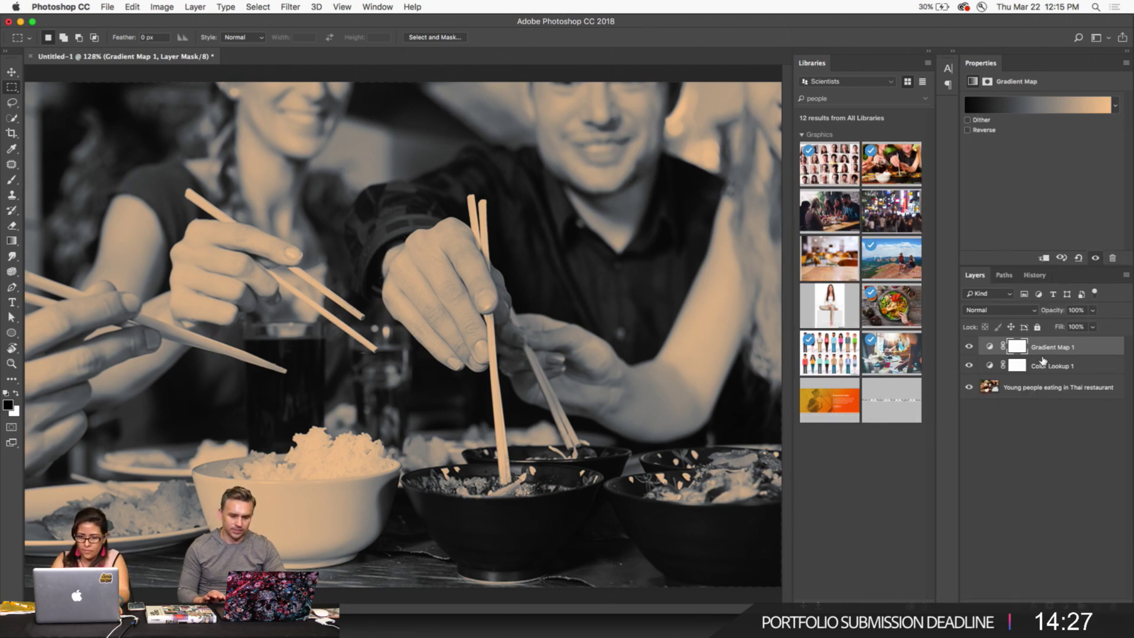
Hide the Gradient Map 1 layer and show it again to compare the photo with and without the effect.
{"action": "left_click", "coordinate": [989, 348]}
{"action": "left_click", "coordinate": [970, 348]}
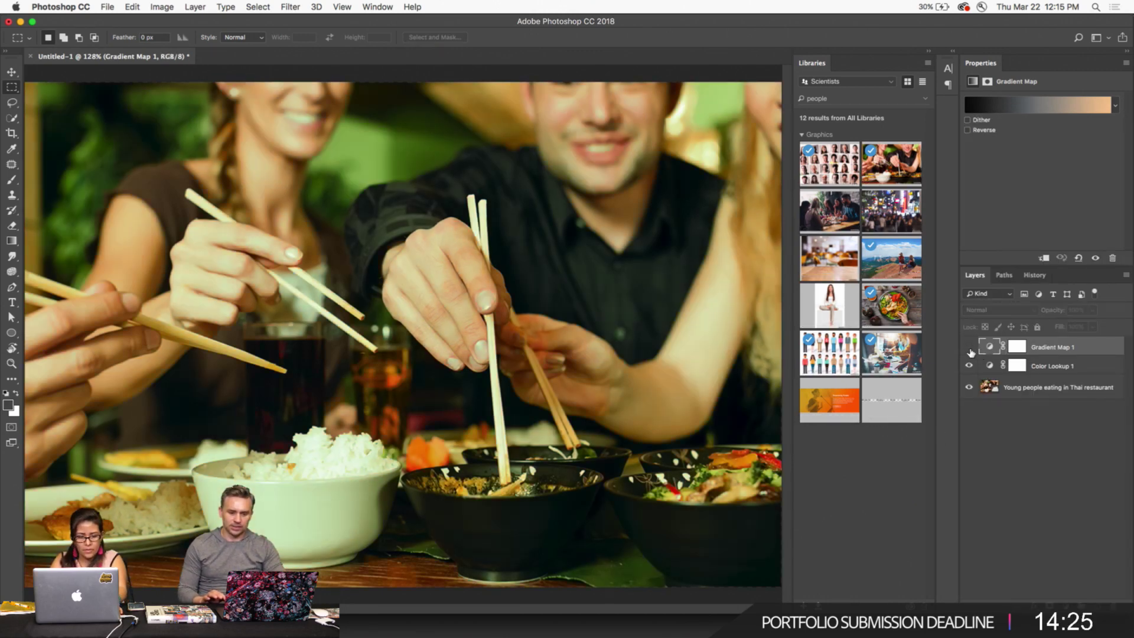
{"action": "left_click", "coordinate": [970, 349]}
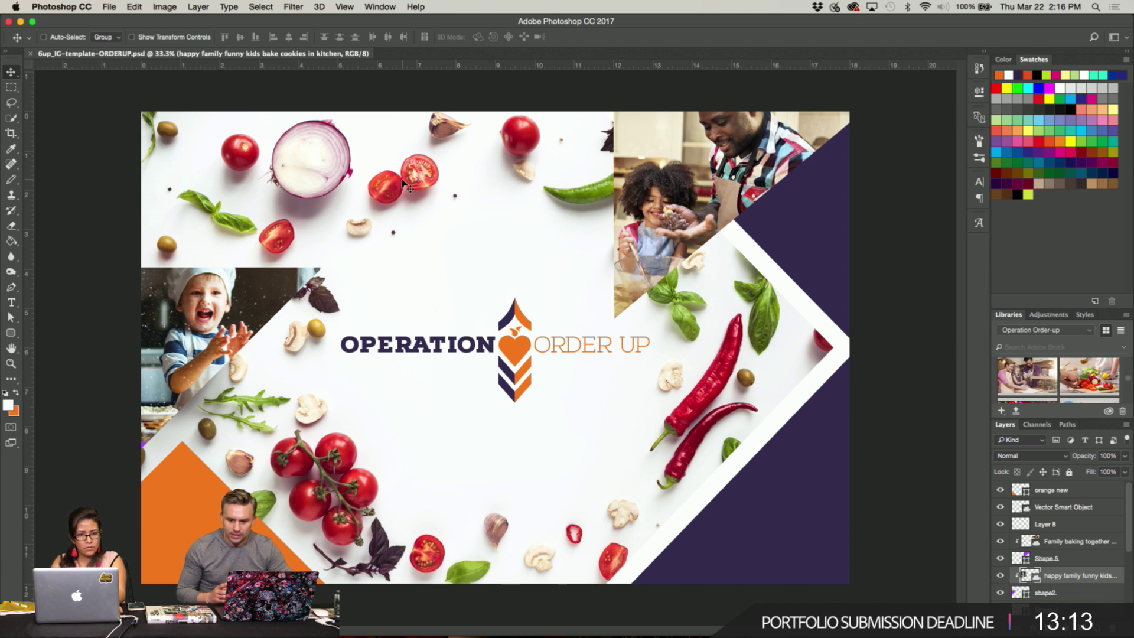
{"action": "left_click", "coordinate": [108, 7]}
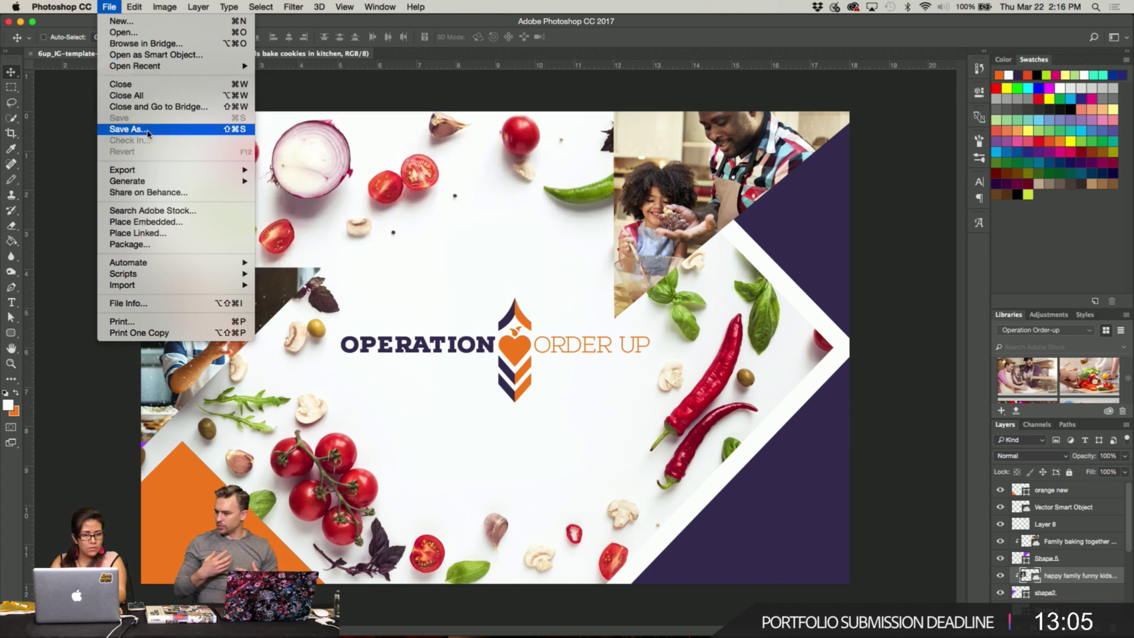
{"action": "left_click", "coordinate": [57, 152]}
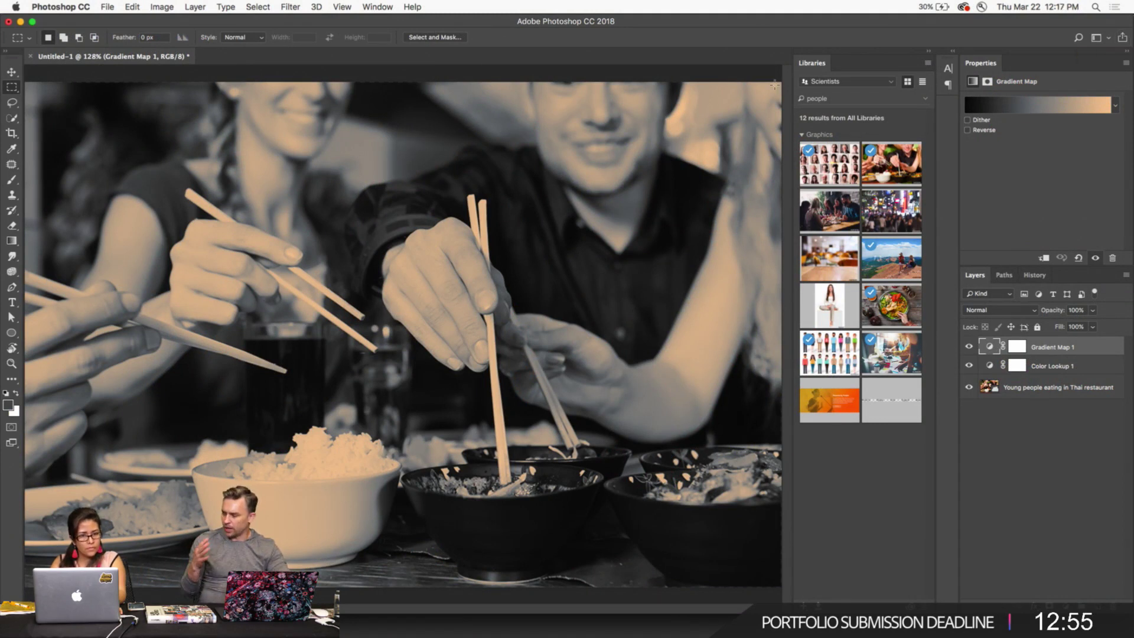
{"action": "left_click", "coordinate": [1123, 37]}
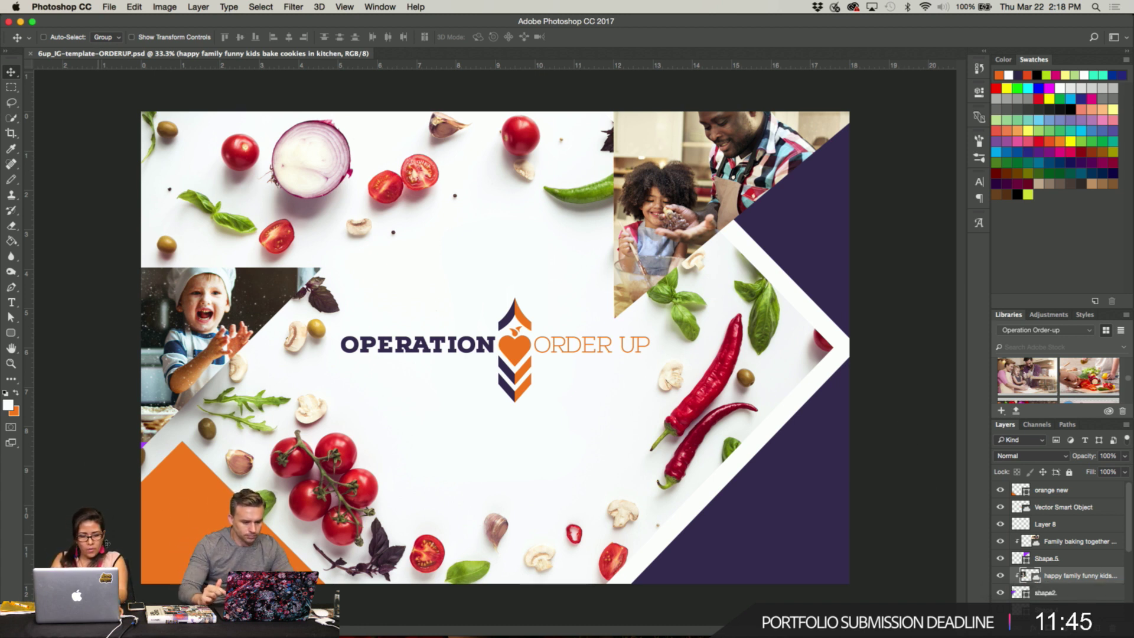
Switch to Illustrator and examine the Operation Order Up logo variations on the artboards of the brand identity file.
{"action": "mouse_move", "coordinate": [482, 603]}
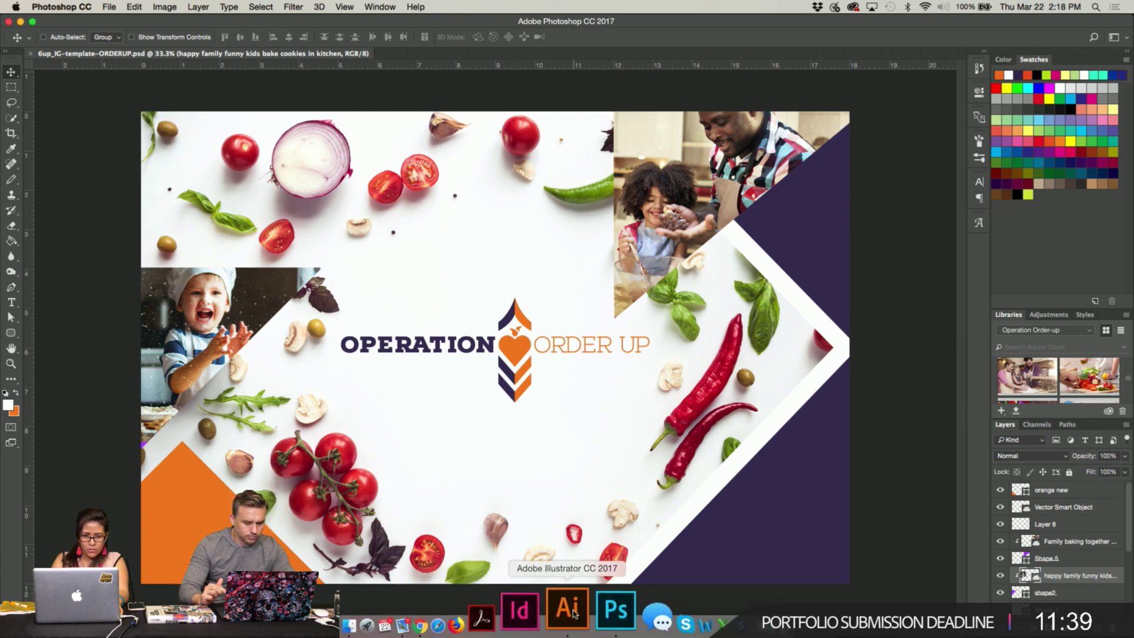
{"action": "left_click", "coordinate": [568, 611]}
{"action": "scroll", "coordinate": [637, 492], "scroll_direction": "left", "scroll_amount": 10}
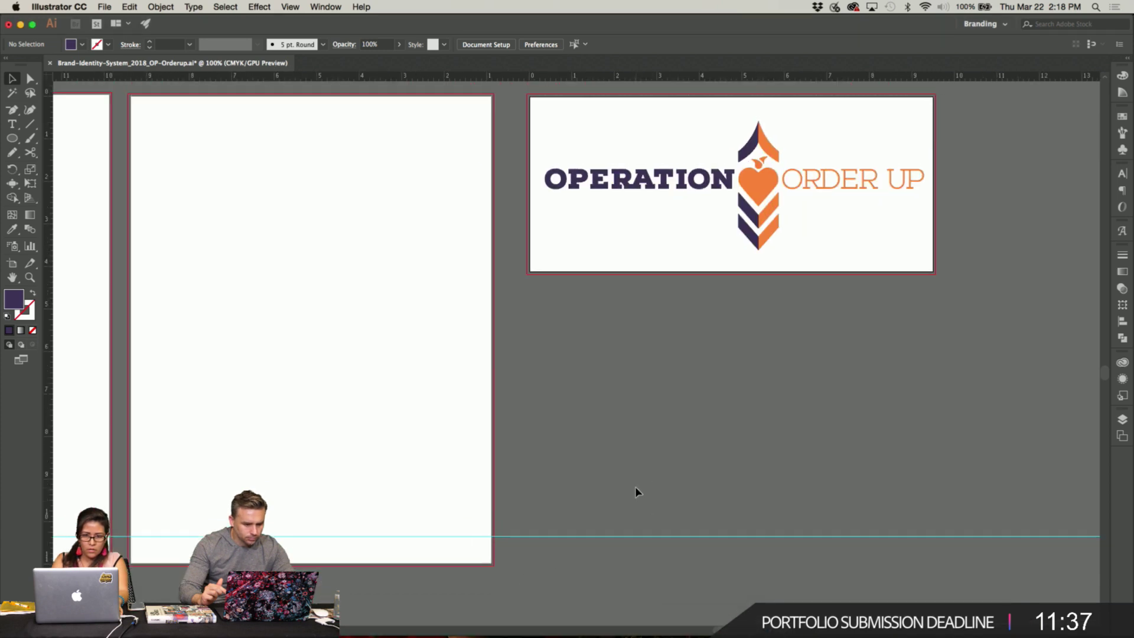
{"action": "scroll", "coordinate": [636, 492], "scroll_direction": "down", "scroll_amount": 6}
{"action": "scroll", "coordinate": [637, 492], "scroll_direction": "down", "scroll_amount": 8}
{"action": "scroll", "coordinate": [636, 492], "scroll_direction": "right", "scroll_amount": 3}
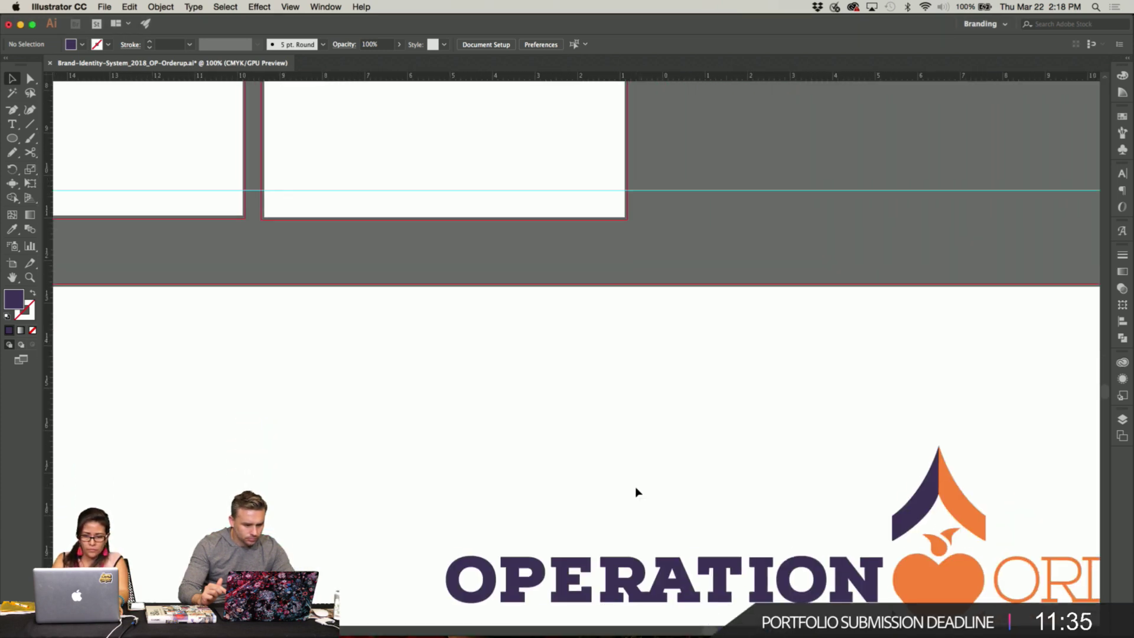
{"action": "key", "text": "super+minus"}
{"action": "key", "text": "super+minus"}
{"action": "key", "text": "super+minus"}
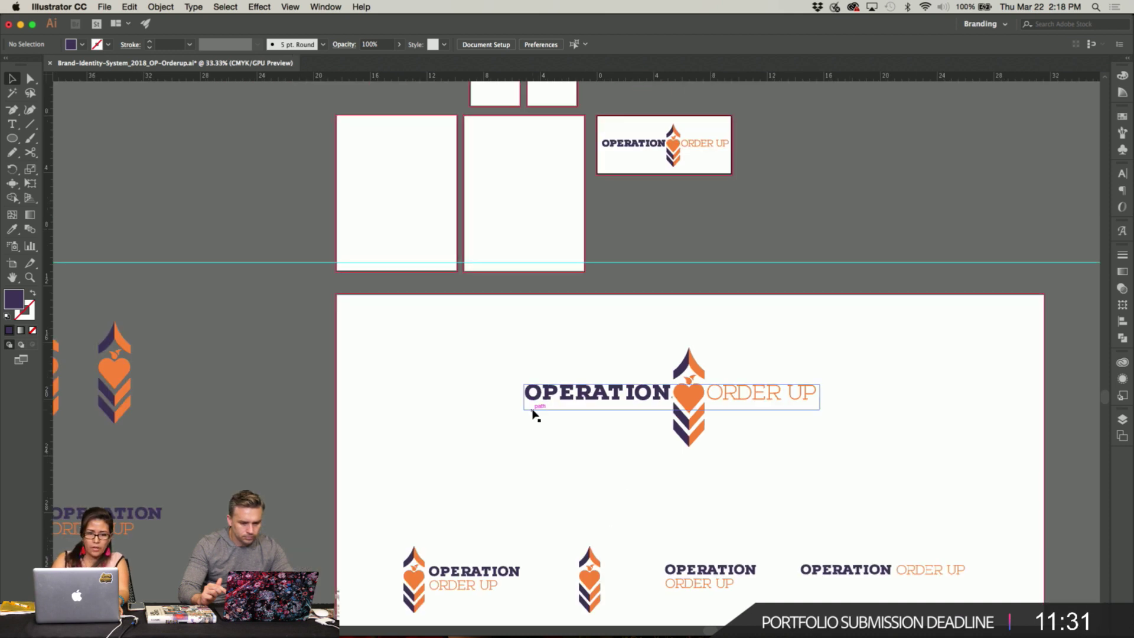
{"action": "scroll", "coordinate": [531, 413], "scroll_direction": "right", "scroll_amount": 5}
{"action": "scroll", "coordinate": [532, 413], "scroll_direction": "down", "scroll_amount": 3}
{"action": "scroll", "coordinate": [355, 277], "scroll_direction": "down", "scroll_amount": 3}
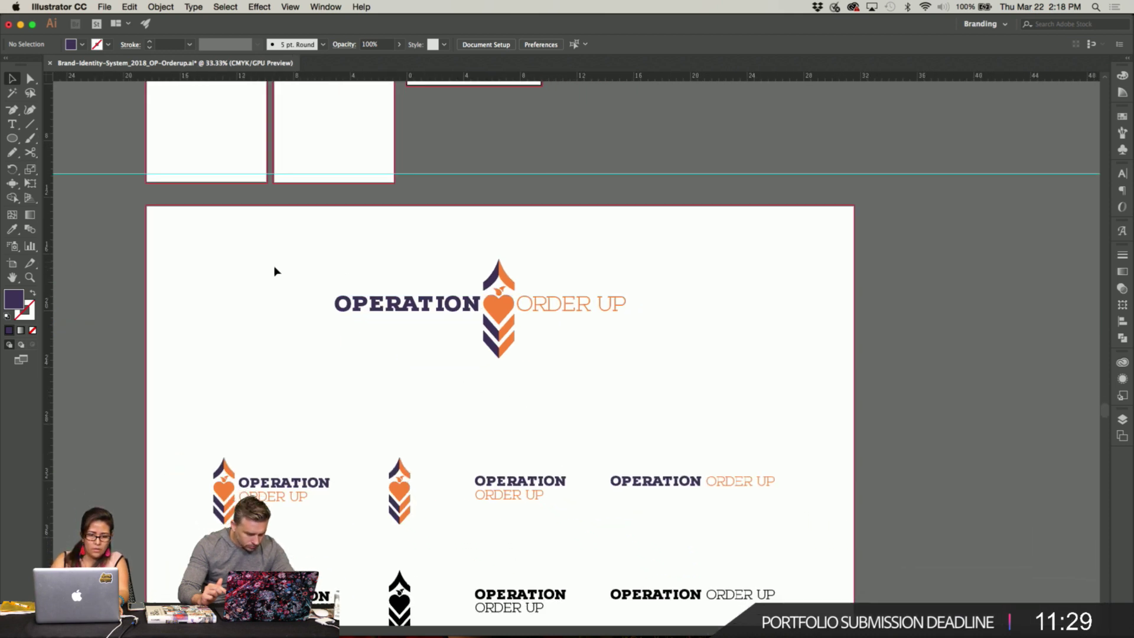
Try to open the recent file 6up_IG-template-23.ai in Illustrator, and switch back to Photoshop.
{"action": "left_click", "coordinate": [104, 7]}
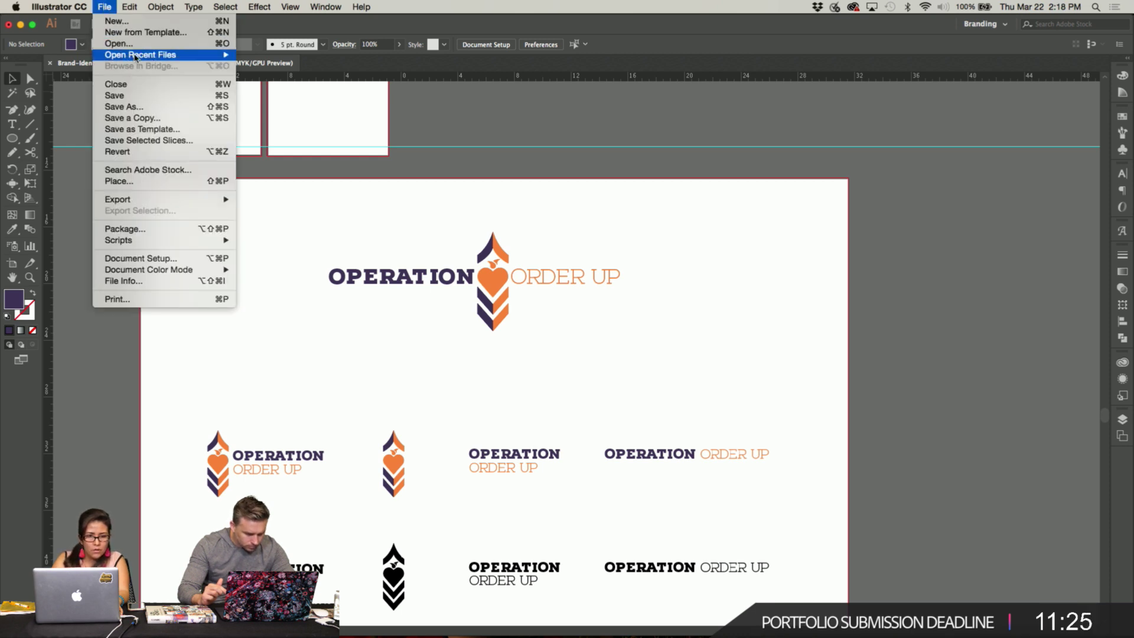
{"action": "mouse_move", "coordinate": [138, 57]}
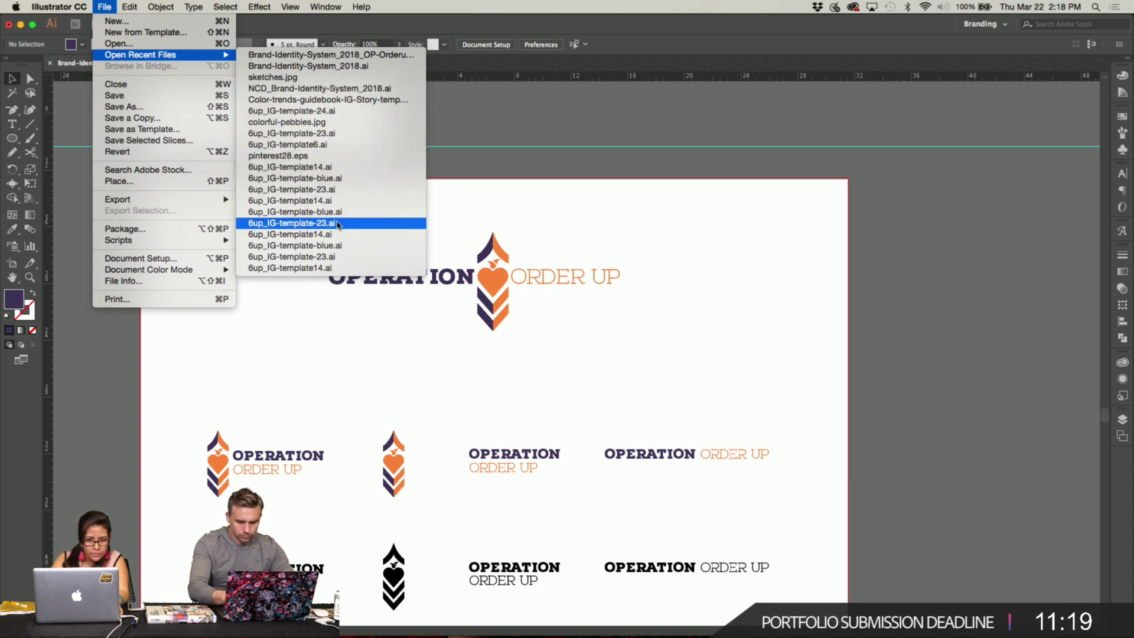
{"action": "left_click", "coordinate": [334, 257]}
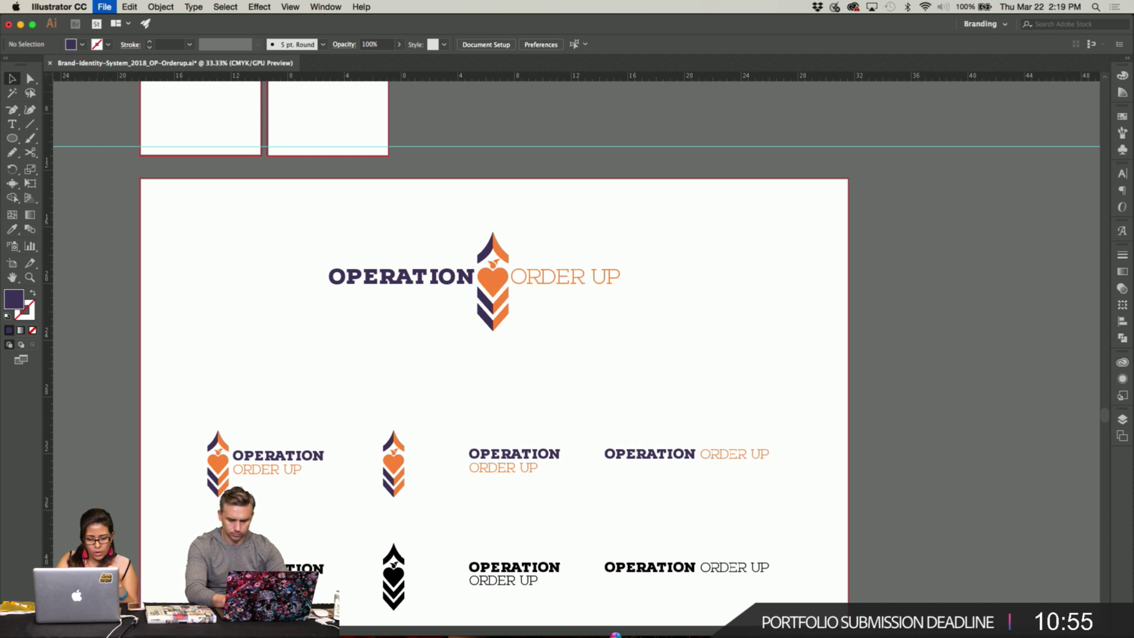
{"action": "mouse_move", "coordinate": [611, 636]}
{"action": "left_click", "coordinate": [597, 609]}
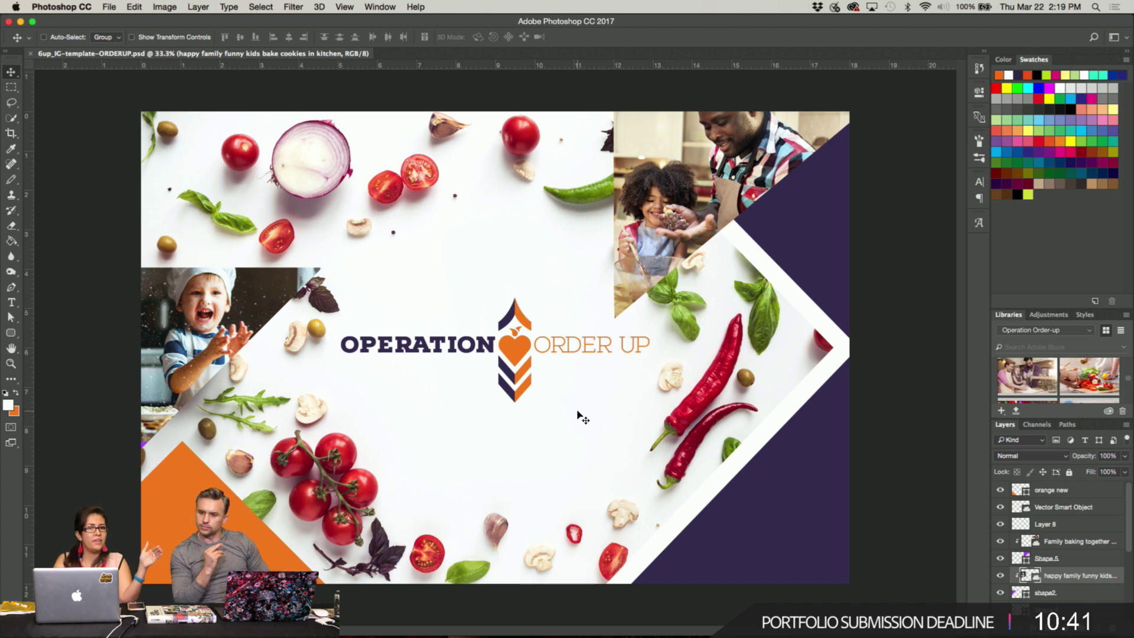
Try to switch from Photoshop back to Illustrator.
{"action": "mouse_move", "coordinate": [531, 628]}
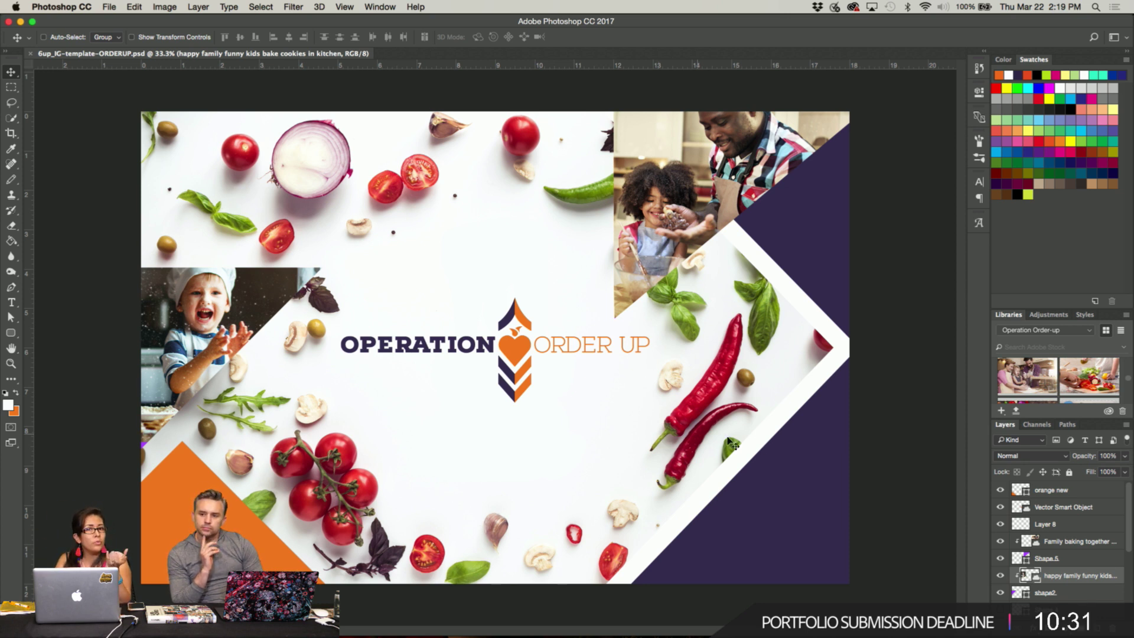
{"action": "mouse_move", "coordinate": [594, 634]}
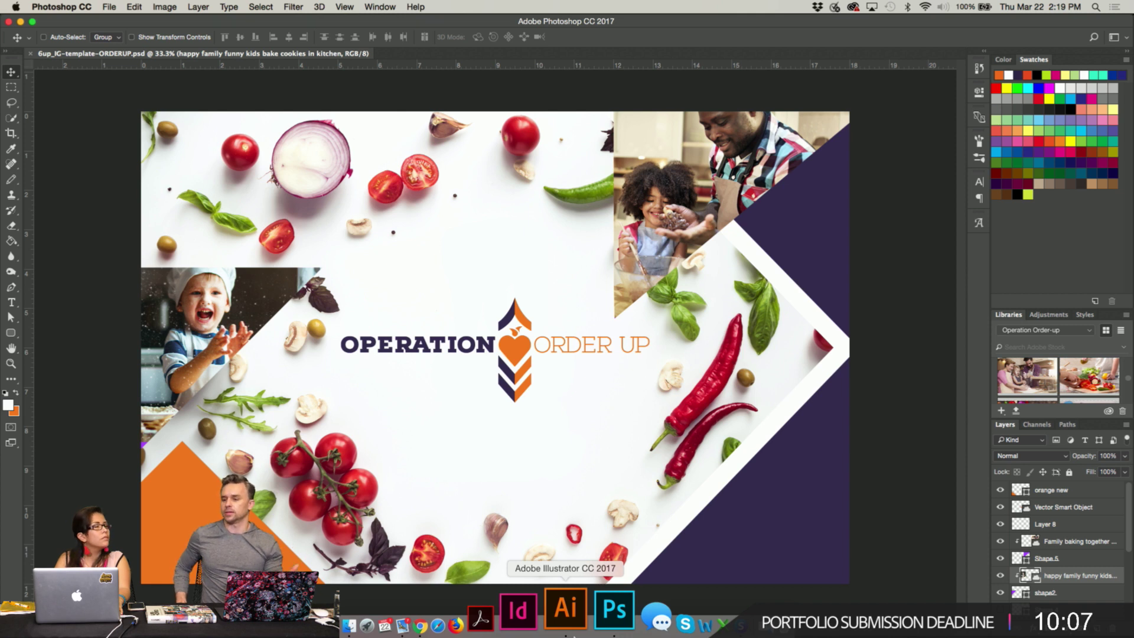
{"action": "left_click", "coordinate": [575, 614]}
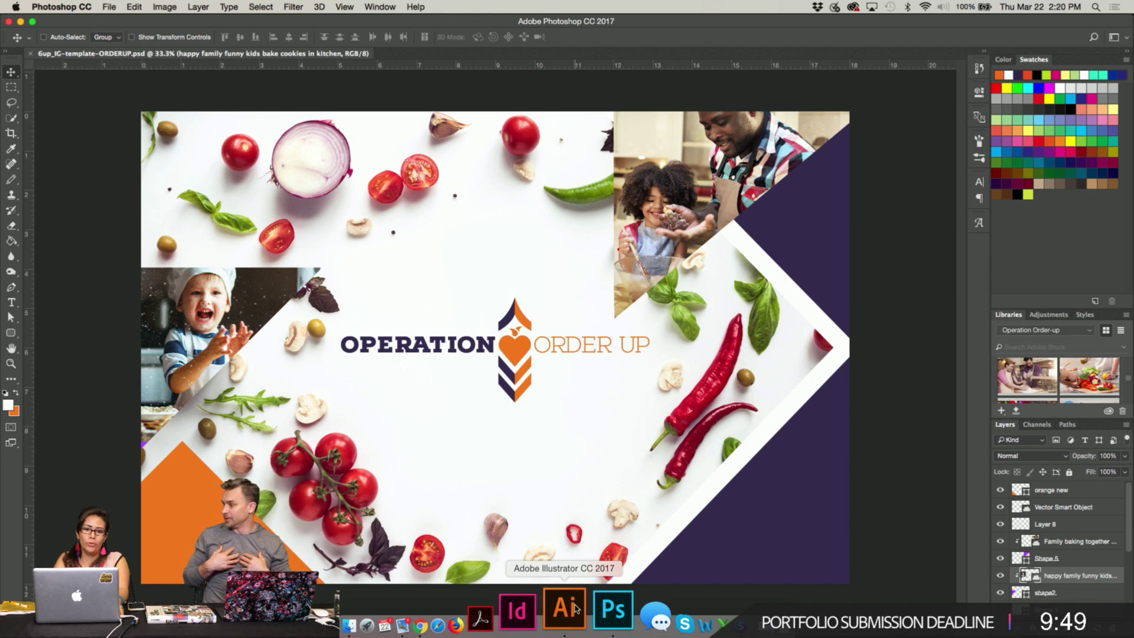
{"action": "left_click", "coordinate": [576, 609]}
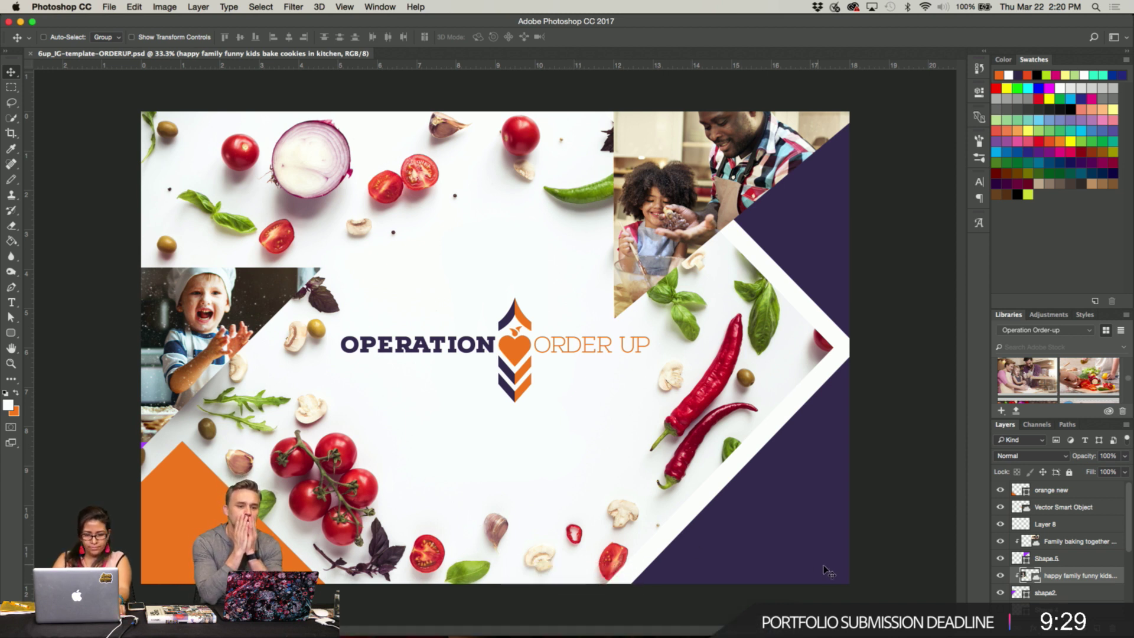
Force quit the unresponsive Illustrator application.
{"action": "mouse_move", "coordinate": [562, 636]}
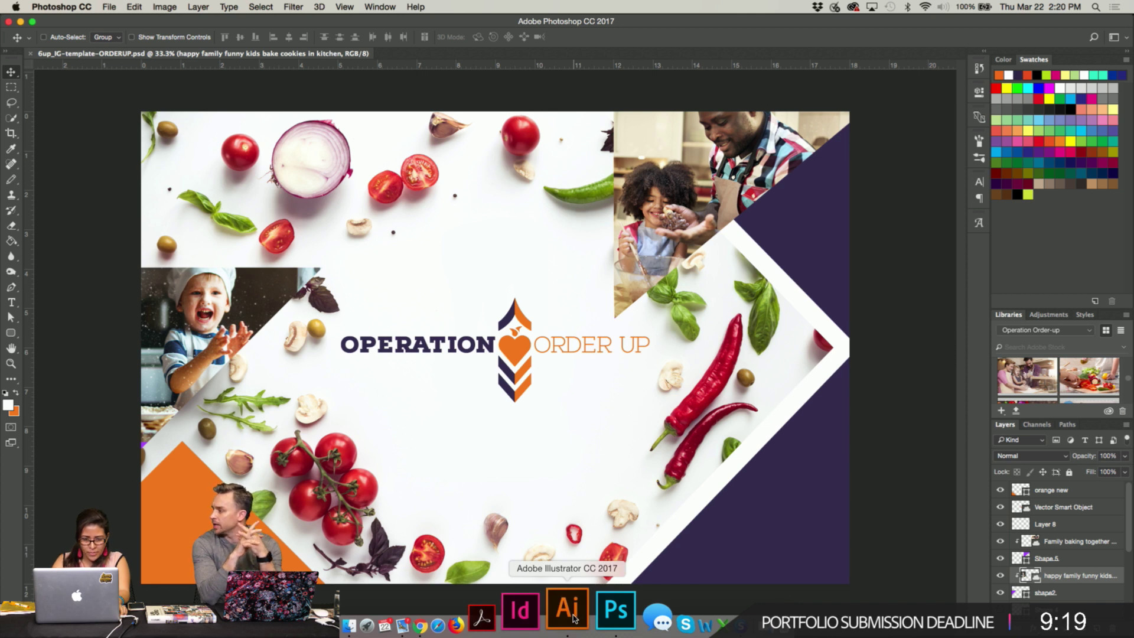
{"action": "right_click", "coordinate": [572, 618]}
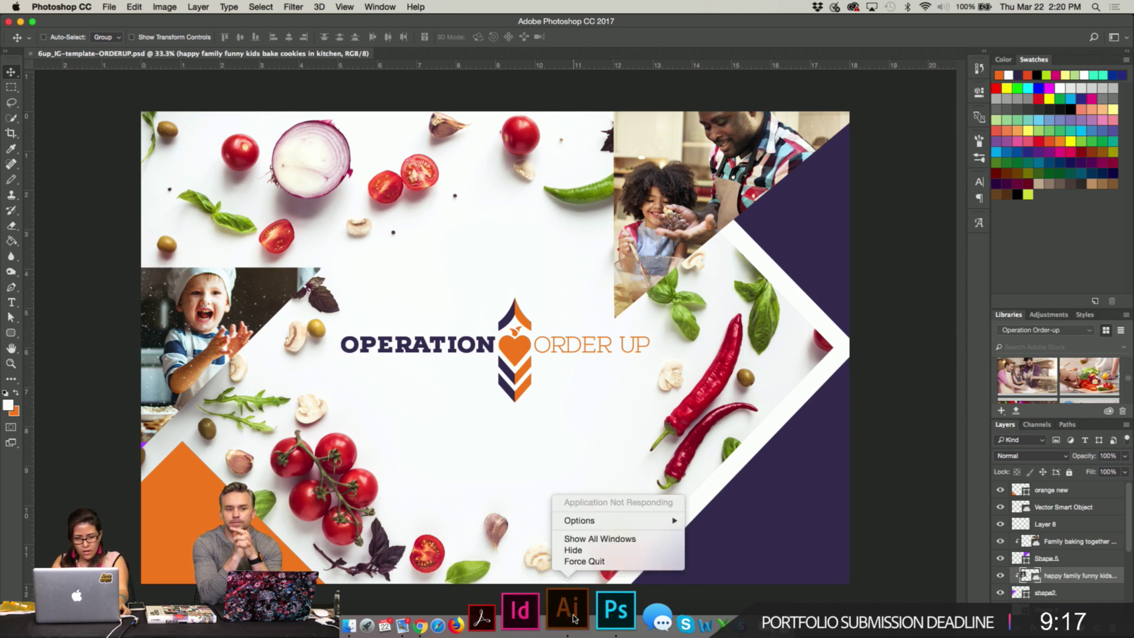
{"action": "left_click", "coordinate": [911, 550]}
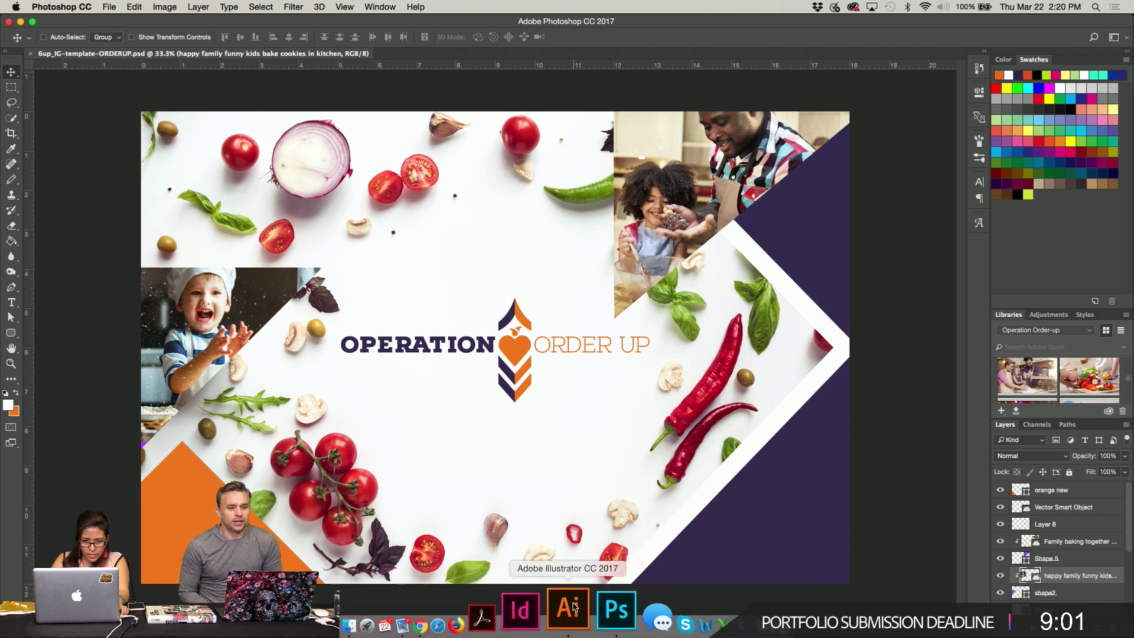
{"action": "right_click", "coordinate": [574, 606]}
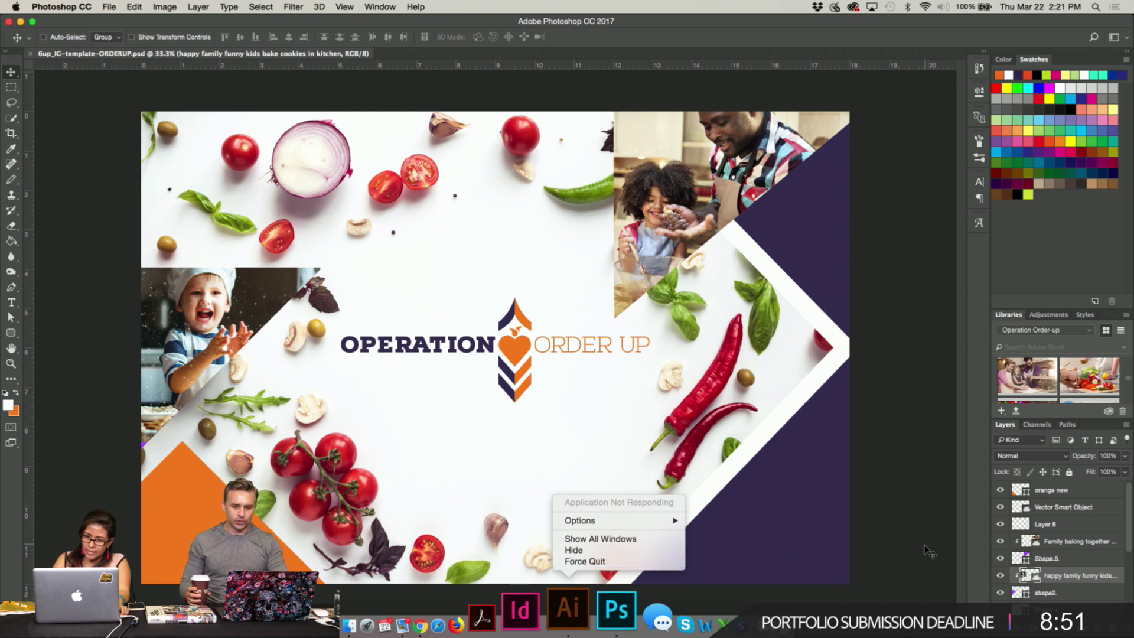
{"action": "left_click", "coordinate": [584, 561]}
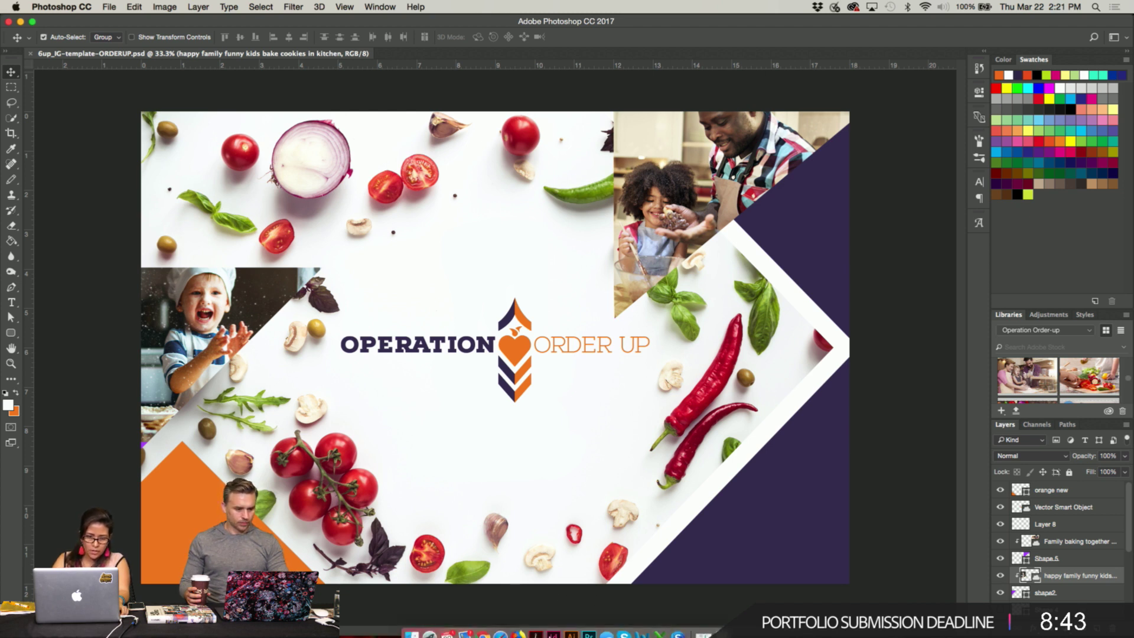
{"action": "key", "text": "super+Tab"}
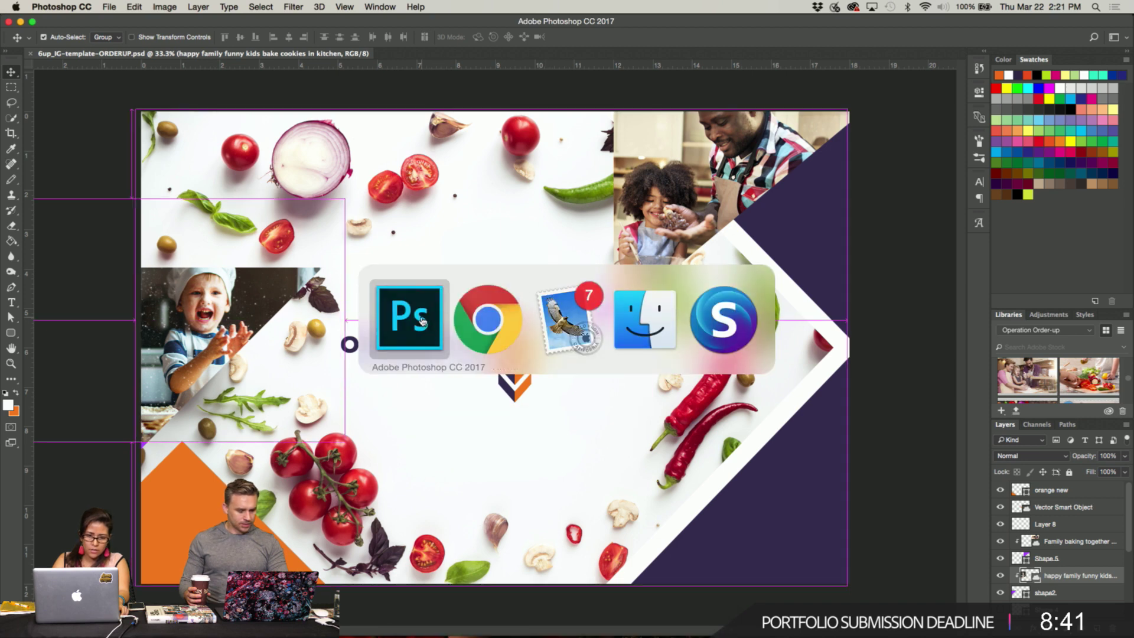
{"action": "left_click", "coordinate": [442, 347]}
{"action": "mouse_move", "coordinate": [570, 612]}
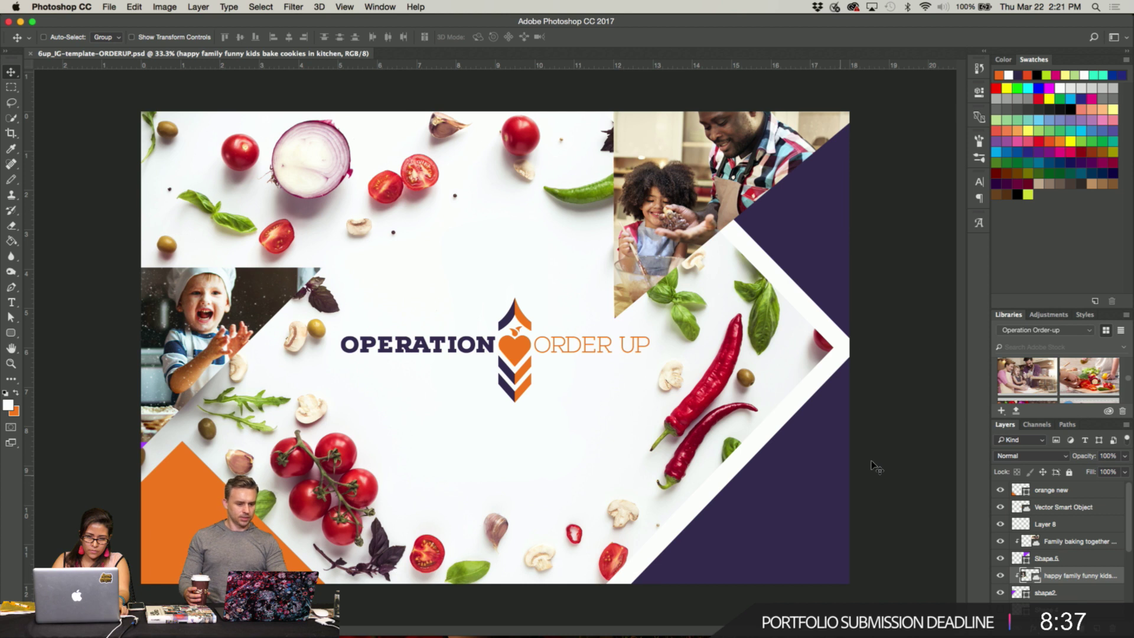
{"action": "mouse_move", "coordinate": [570, 635]}
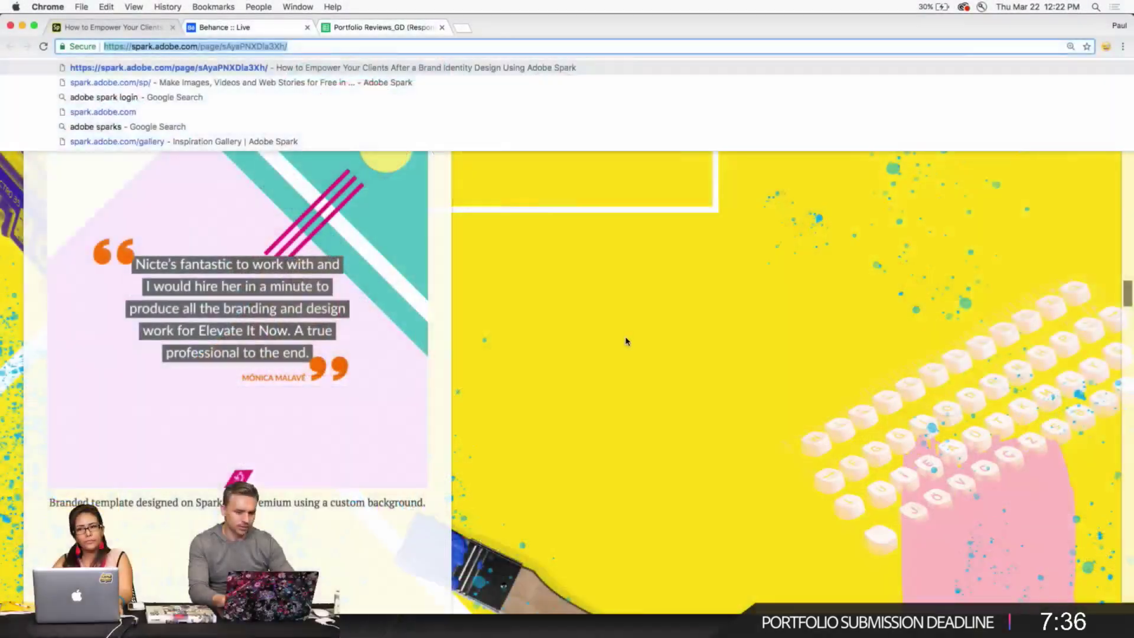
Reload the Adobe Spark page in Chrome about empowering clients after a brand identity design and read from its title to the benefits list.
{"action": "key", "text": "Return"}
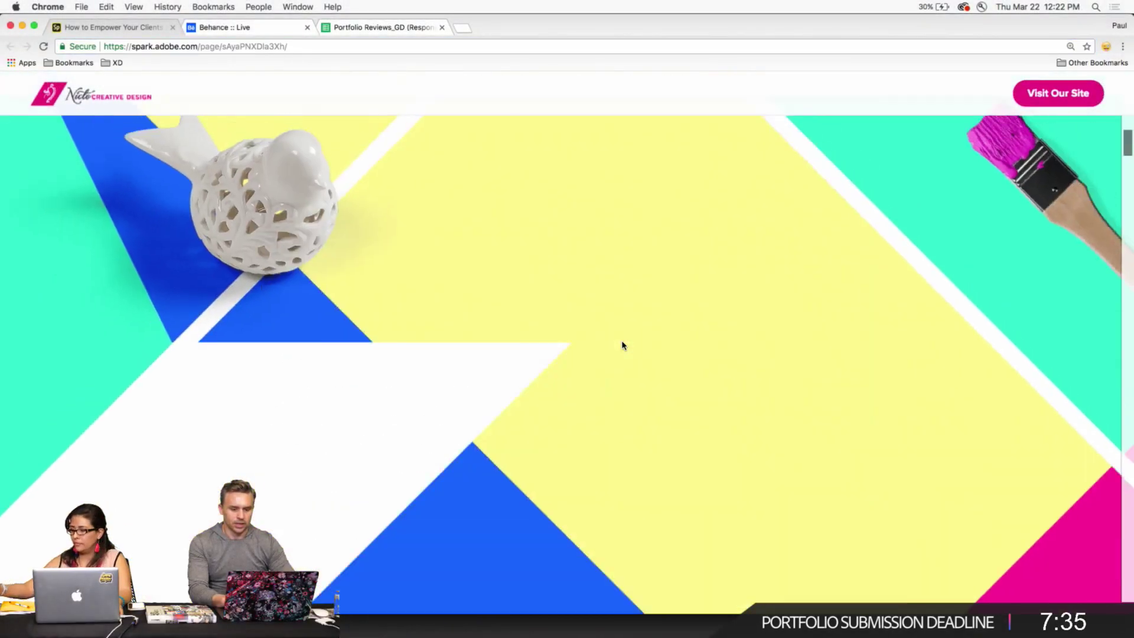
{"action": "scroll", "coordinate": [621, 345], "scroll_direction": "down", "scroll_amount": 5}
{"action": "scroll", "coordinate": [622, 345], "scroll_direction": "up", "scroll_amount": 5}
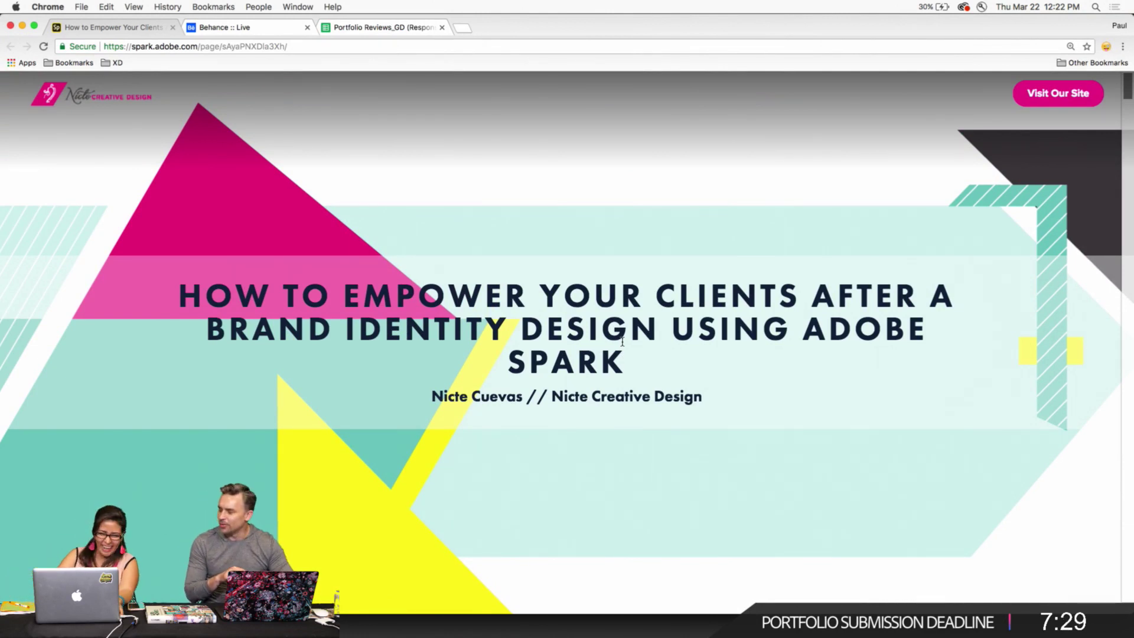
{"action": "scroll", "coordinate": [622, 341], "scroll_direction": "down", "scroll_amount": 3}
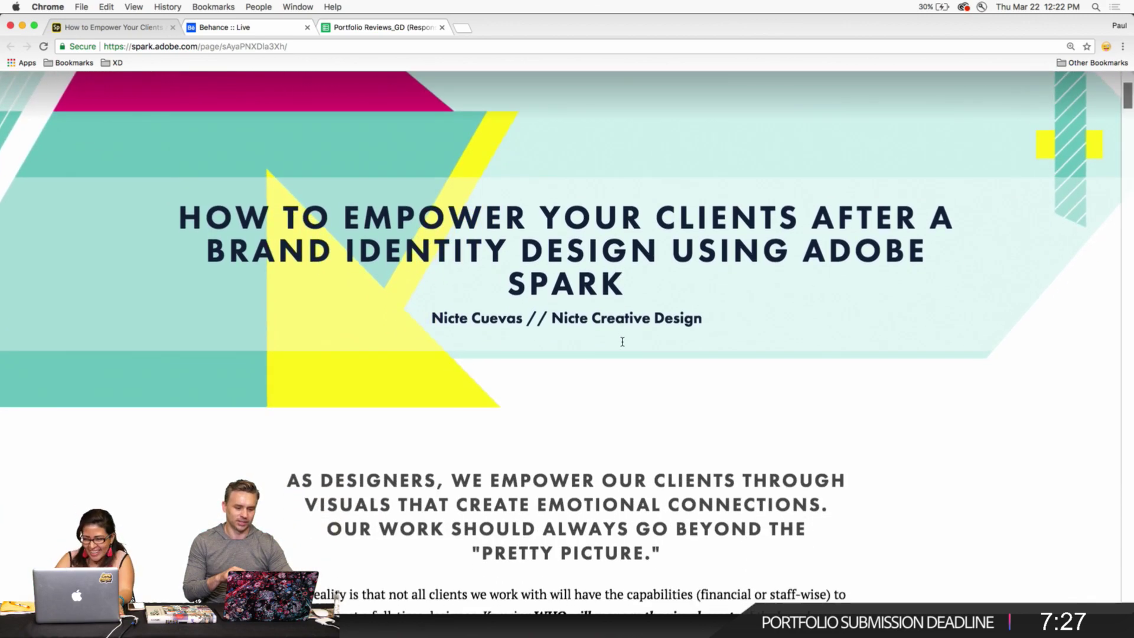
{"action": "scroll", "coordinate": [622, 341], "scroll_direction": "down", "scroll_amount": 10}
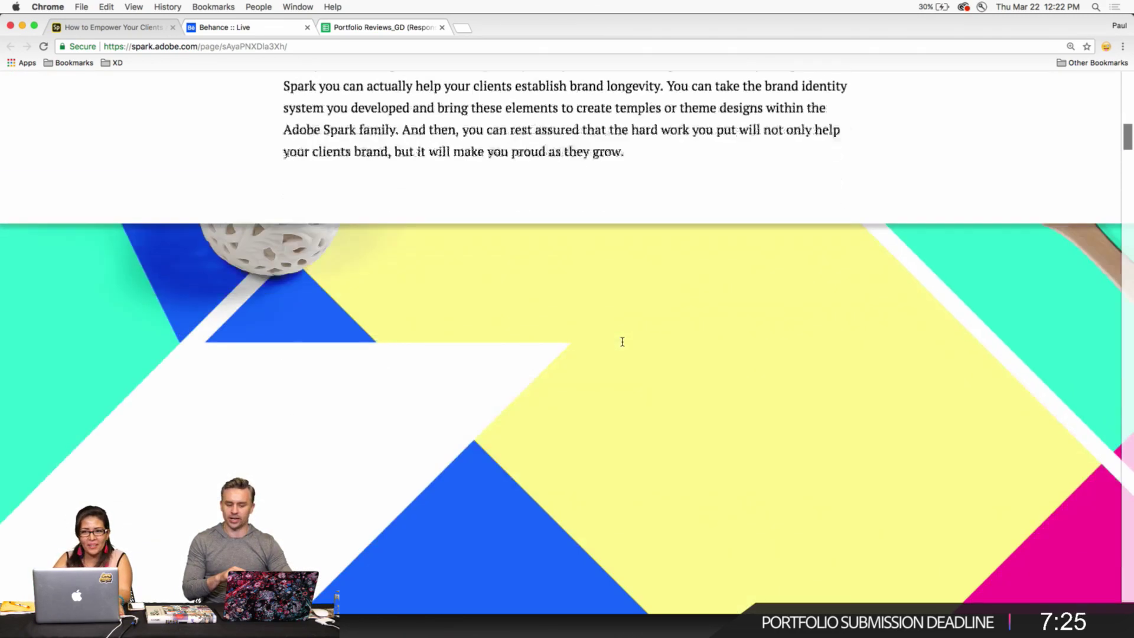
{"action": "scroll", "coordinate": [623, 342], "scroll_direction": "down", "scroll_amount": 5}
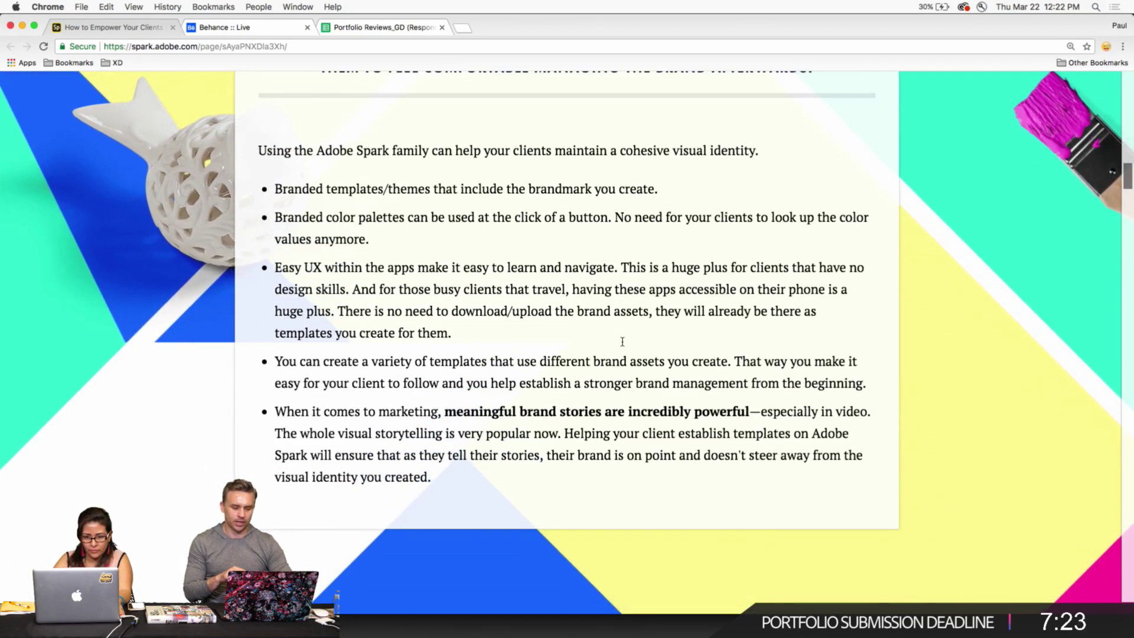
Read the Spark page's Adobe Spark Post ideas and examine its branded template examples through the pink Wild Side design.
{"action": "scroll", "coordinate": [623, 341], "scroll_direction": "down", "scroll_amount": 12}
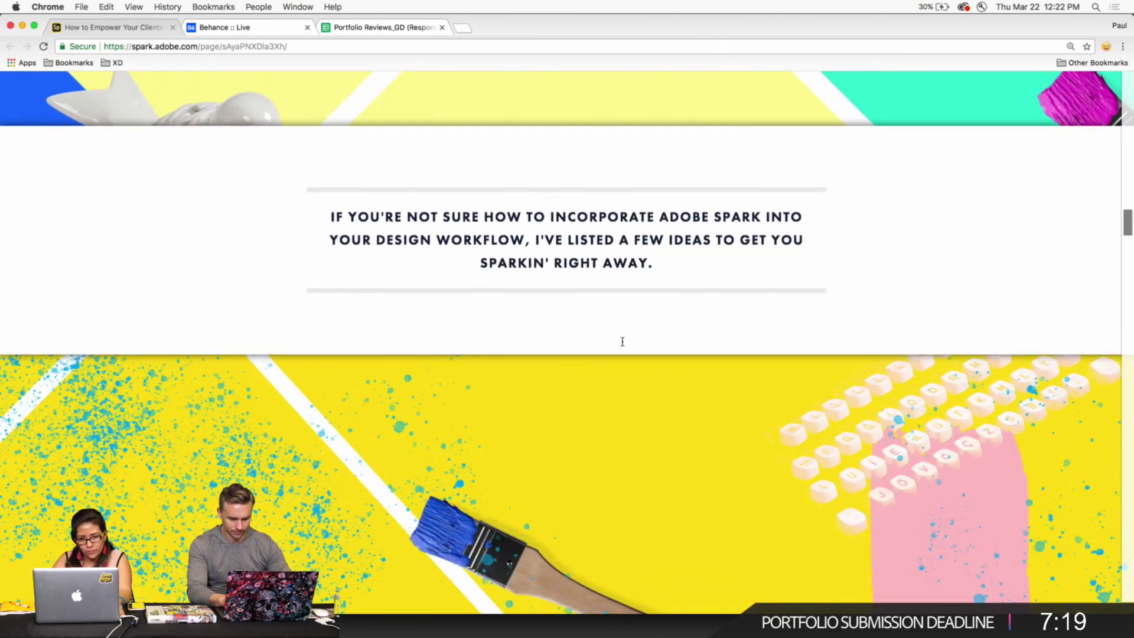
{"action": "scroll", "coordinate": [622, 341], "scroll_direction": "down", "scroll_amount": 8}
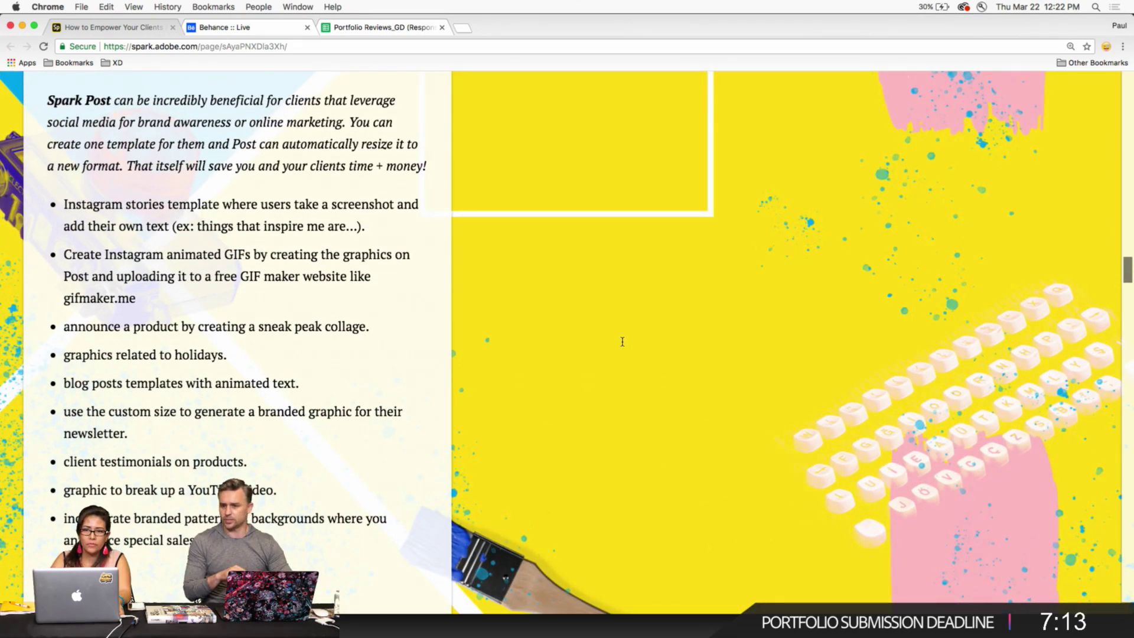
{"action": "scroll", "coordinate": [623, 341], "scroll_direction": "down", "scroll_amount": 10}
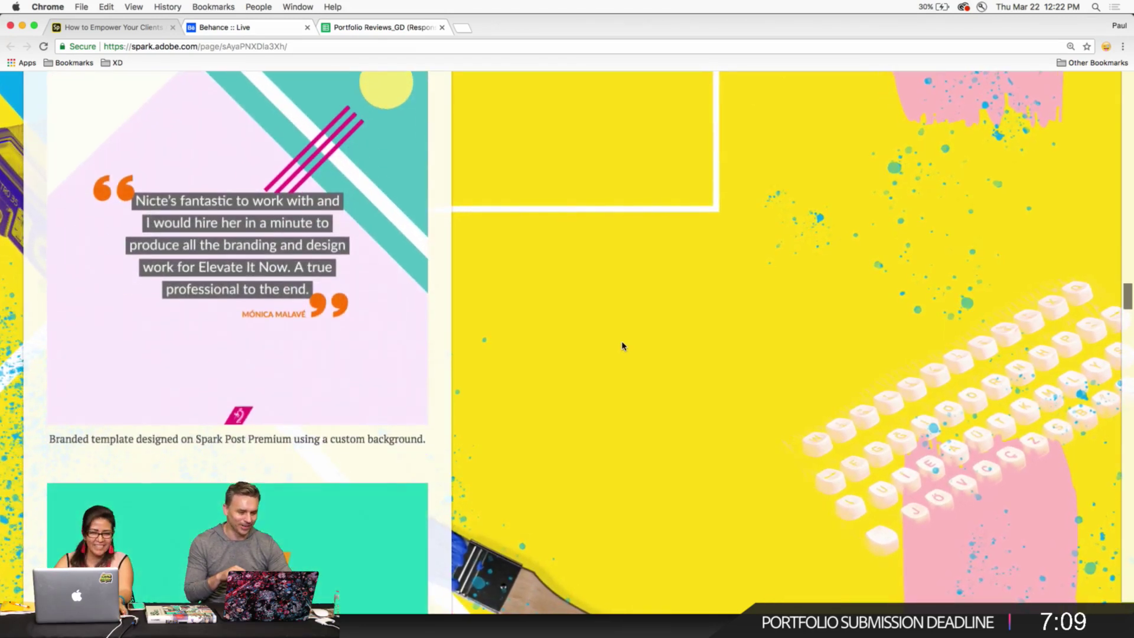
{"action": "scroll", "coordinate": [622, 346], "scroll_direction": "down", "scroll_amount": 5}
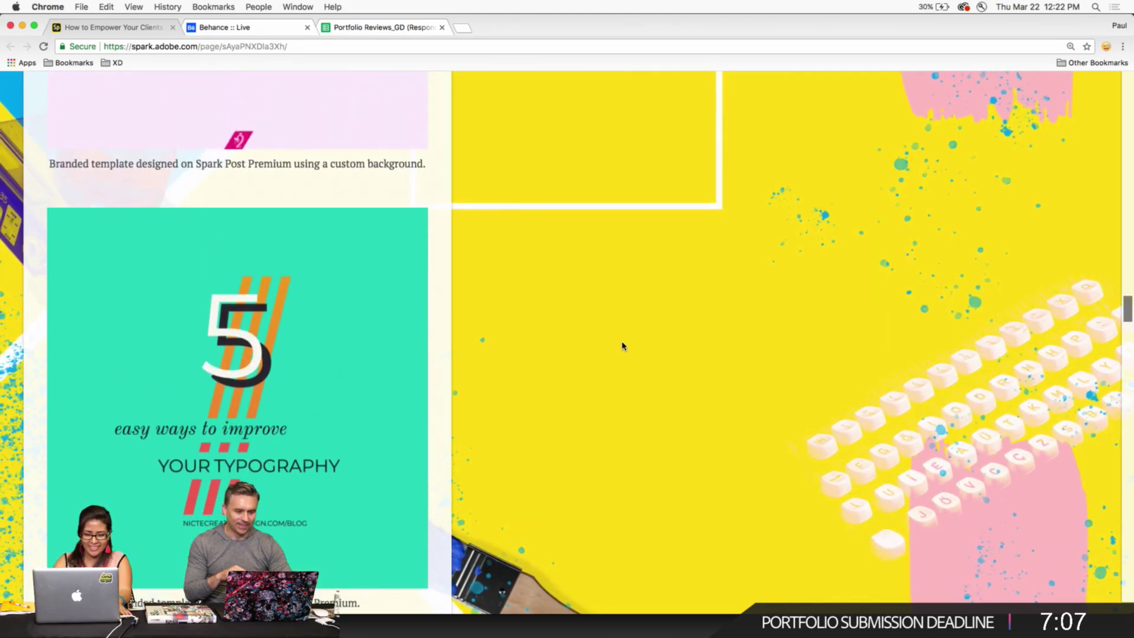
{"action": "scroll", "coordinate": [622, 347], "scroll_direction": "up", "scroll_amount": 5}
{"action": "scroll", "coordinate": [623, 346], "scroll_direction": "down", "scroll_amount": 4}
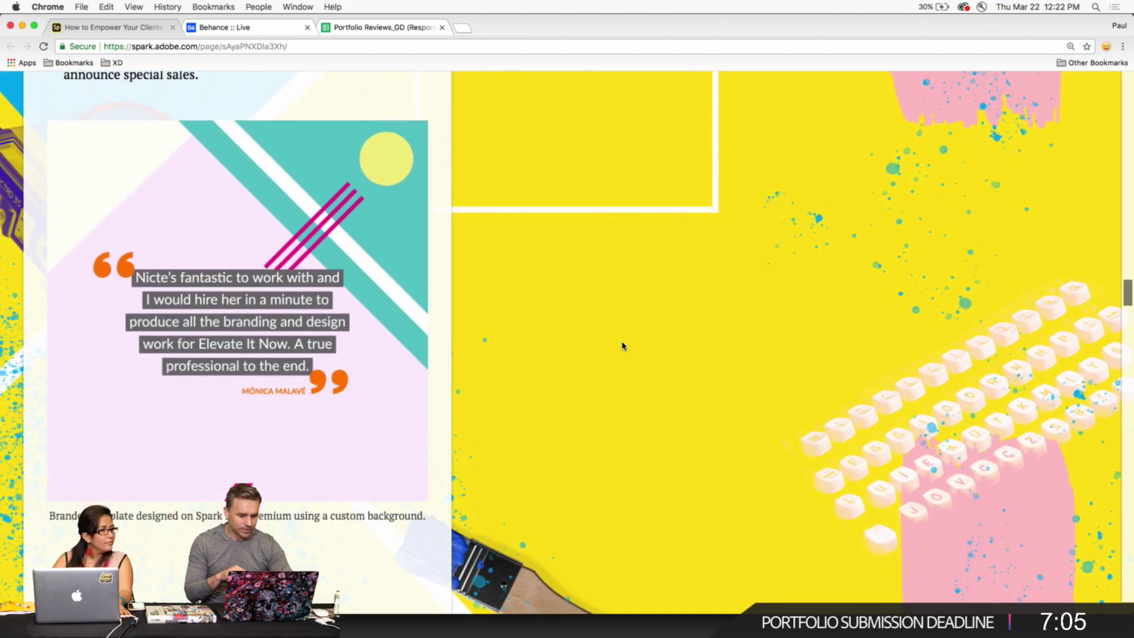
{"action": "scroll", "coordinate": [623, 346], "scroll_direction": "down", "scroll_amount": 5}
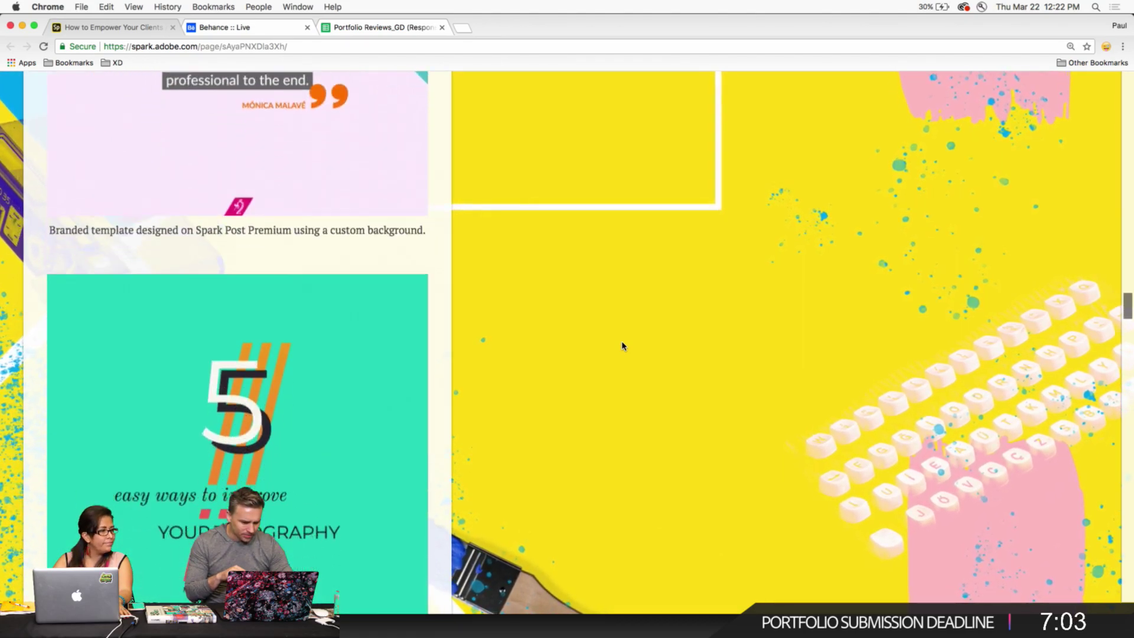
{"action": "scroll", "coordinate": [622, 347], "scroll_direction": "down", "scroll_amount": 8}
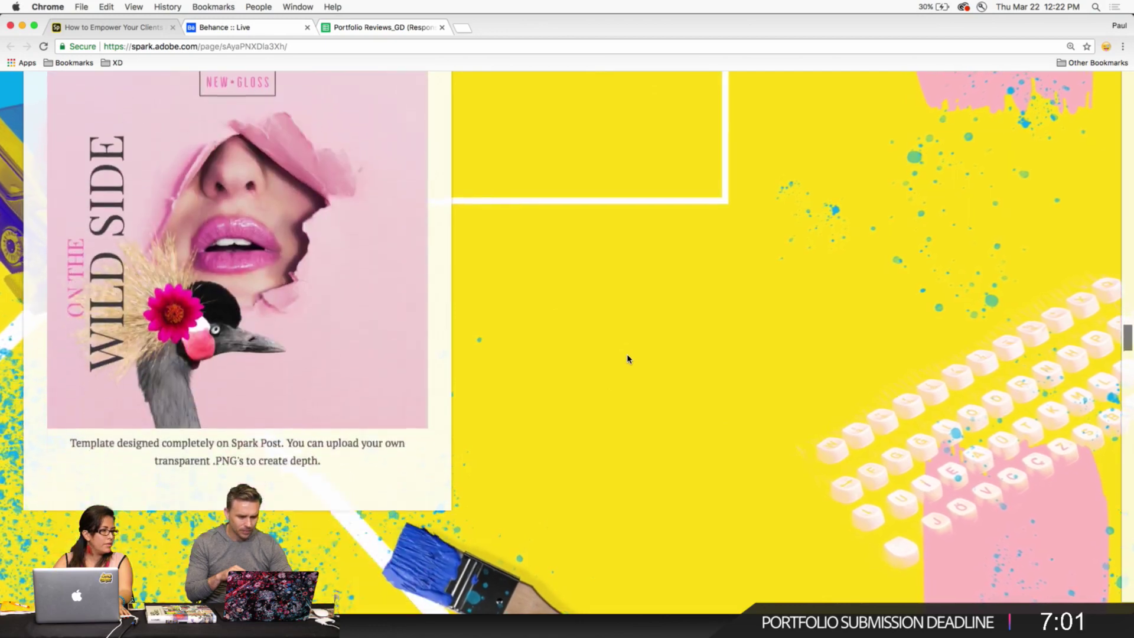
{"action": "scroll", "coordinate": [627, 358], "scroll_direction": "up", "scroll_amount": 2}
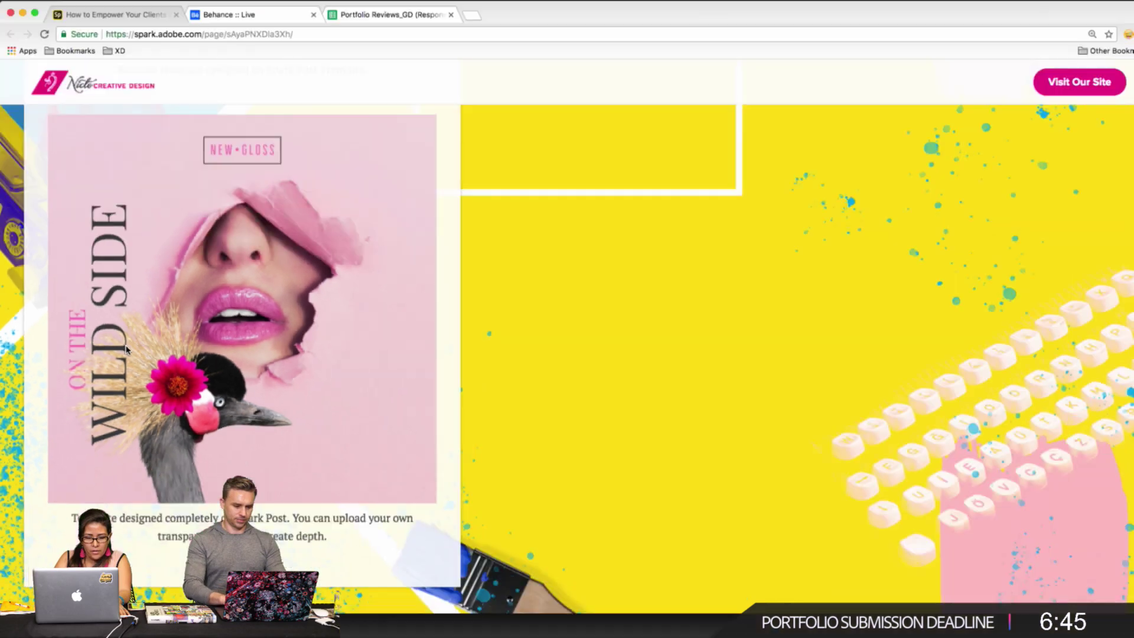
Glance ahead at the Spark Page ideas and return to the Wild Side template and its caption about transparent PNGs.
{"action": "scroll", "coordinate": [565, 270], "scroll_direction": "down", "scroll_amount": 10}
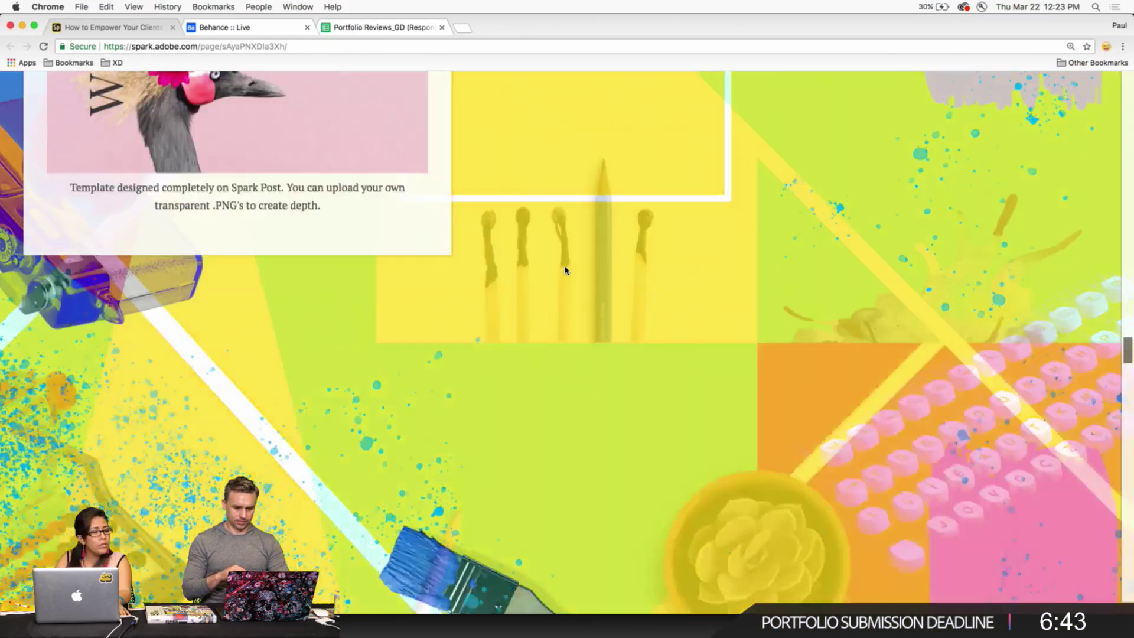
{"action": "scroll", "coordinate": [565, 270], "scroll_direction": "down", "scroll_amount": 5}
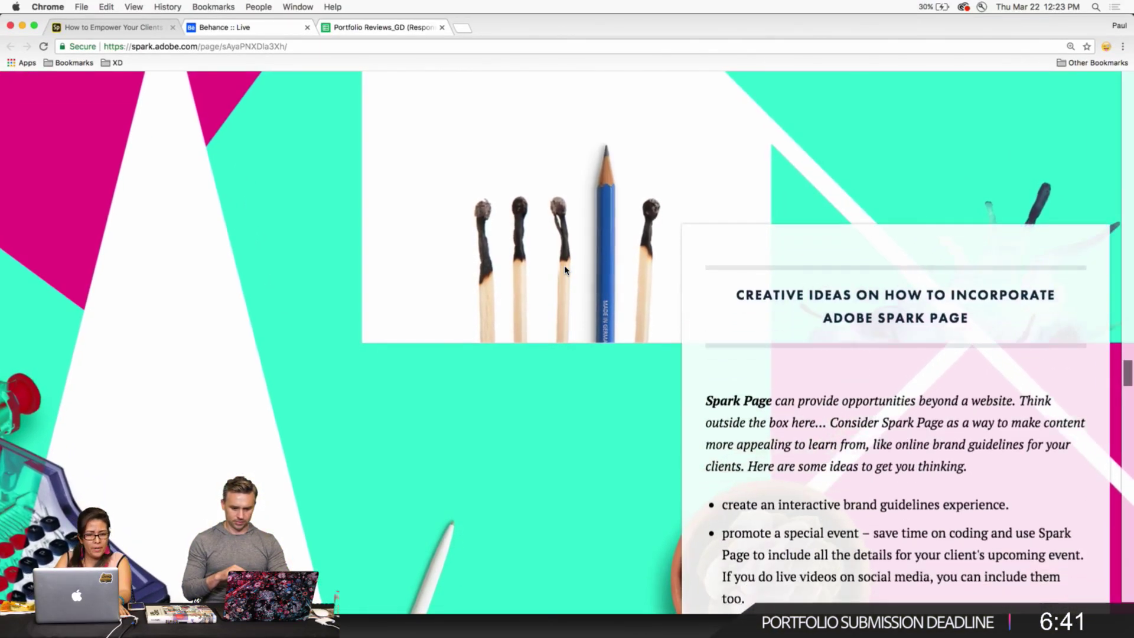
{"action": "scroll", "coordinate": [565, 269], "scroll_direction": "up", "scroll_amount": 10}
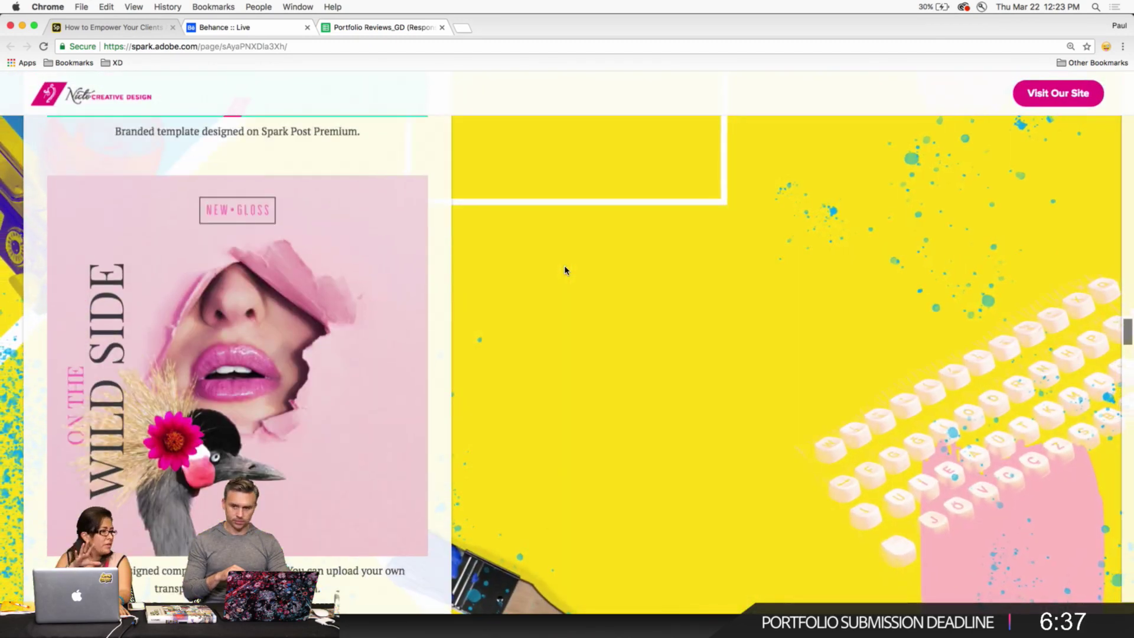
{"action": "scroll", "coordinate": [565, 270], "scroll_direction": "down", "scroll_amount": 2}
{"action": "scroll", "coordinate": [565, 270], "scroll_direction": "down", "scroll_amount": 1}
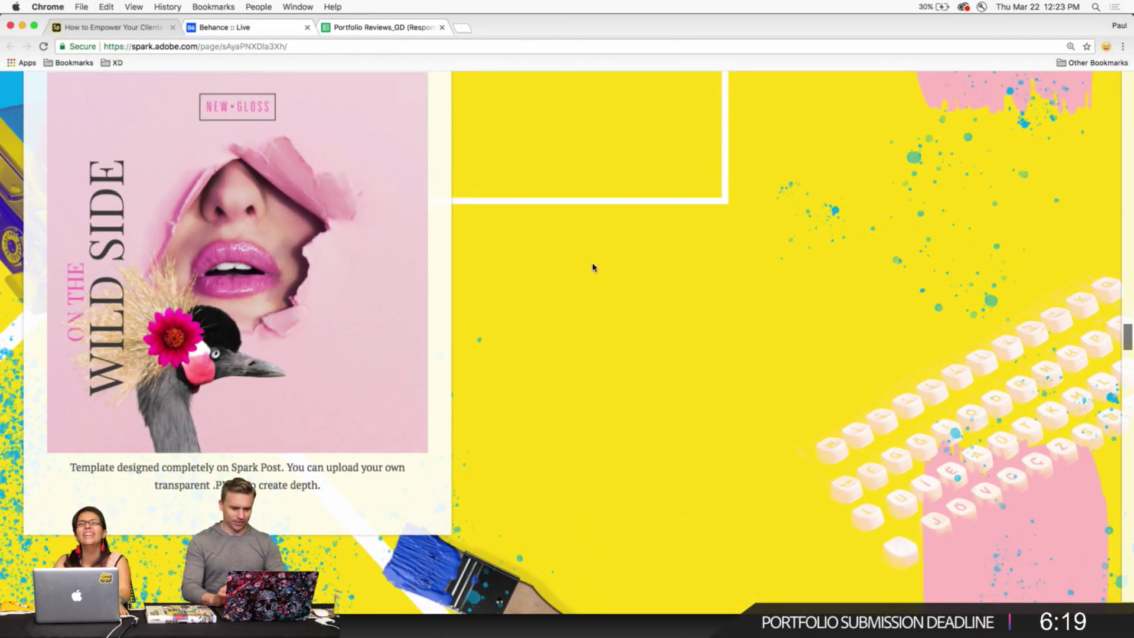
Read the creative ideas for incorporating Adobe Spark Page and Adobe Spark Video, through the Design & Branding Tips video.
{"action": "scroll", "coordinate": [593, 268], "scroll_direction": "down", "scroll_amount": 10}
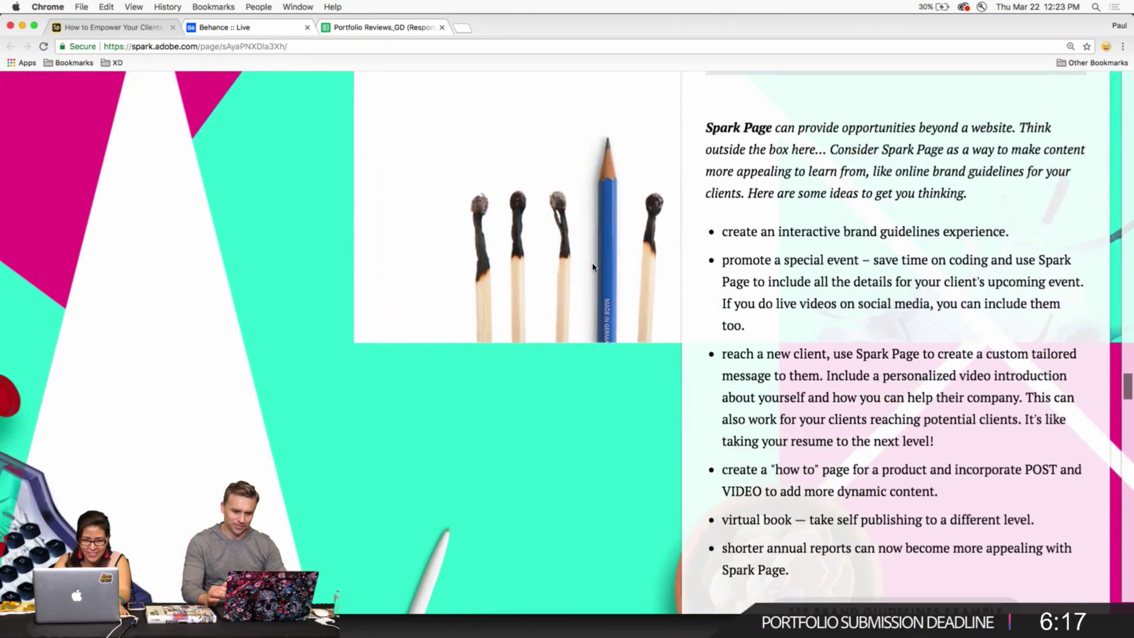
{"action": "scroll", "coordinate": [593, 267], "scroll_direction": "down", "scroll_amount": 10}
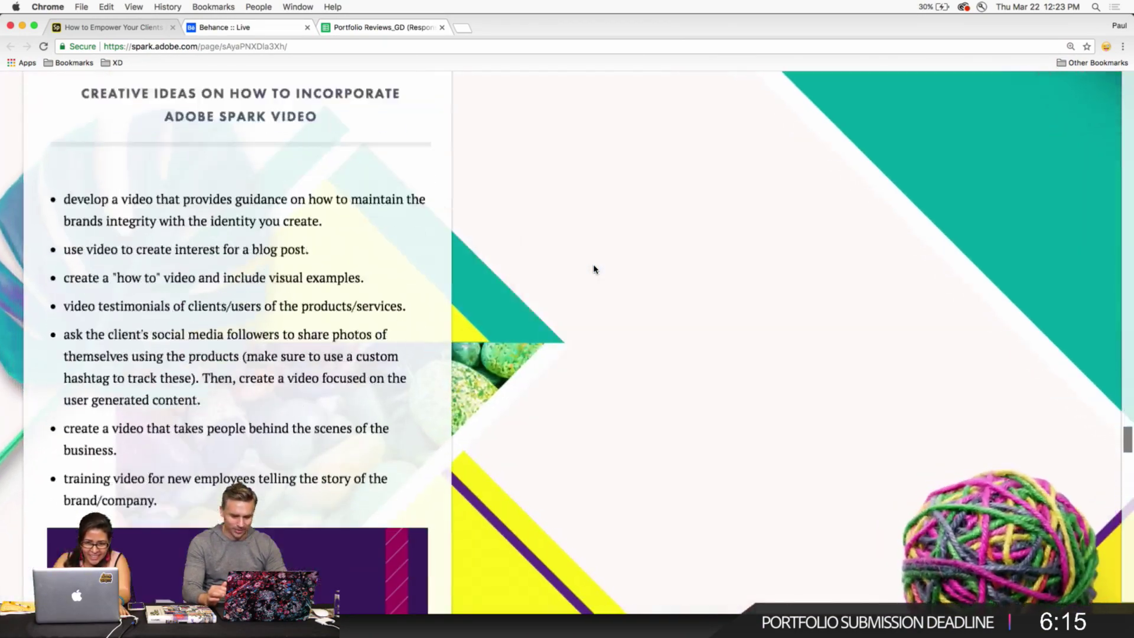
{"action": "scroll", "coordinate": [595, 269], "scroll_direction": "down", "scroll_amount": 3}
{"action": "scroll", "coordinate": [594, 269], "scroll_direction": "up", "scroll_amount": 1}
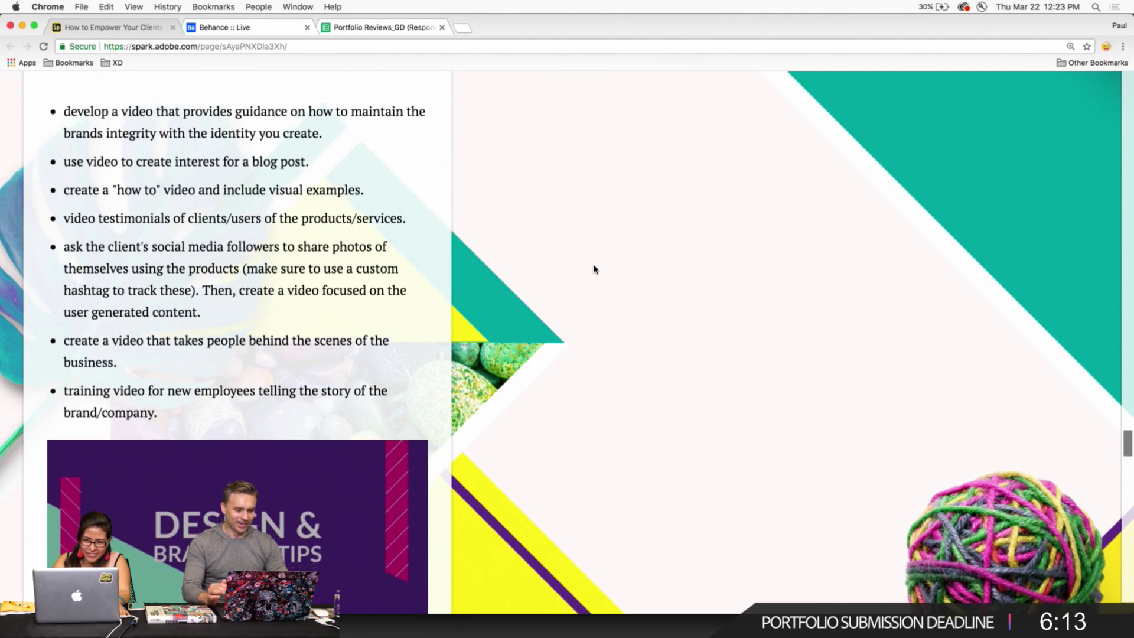
{"action": "scroll", "coordinate": [594, 268], "scroll_direction": "down", "scroll_amount": 3}
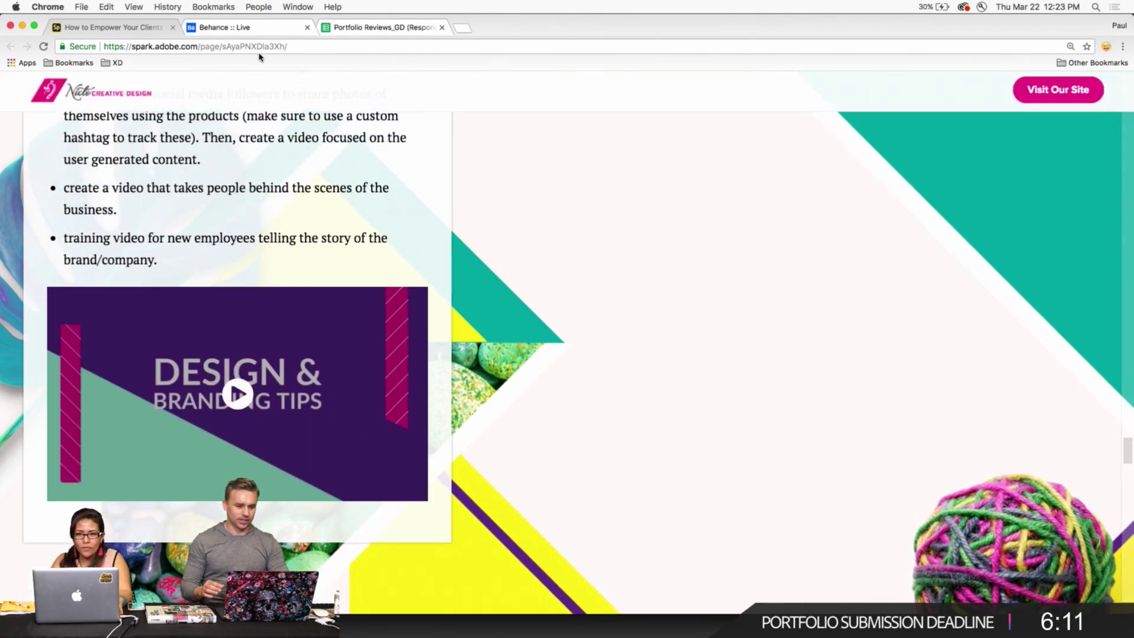
Copy the Spark page's web address and post it in the Behance Live chat.
{"action": "left_click", "coordinate": [305, 48]}
{"action": "key", "text": "ctrl+c"}
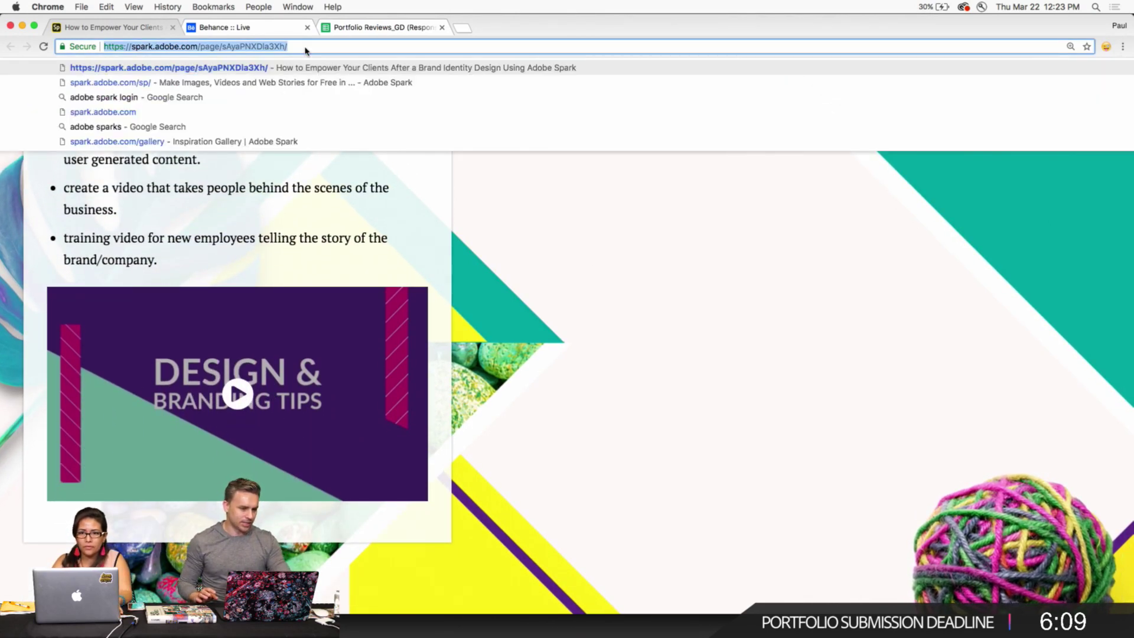
{"action": "left_click", "coordinate": [236, 27]}
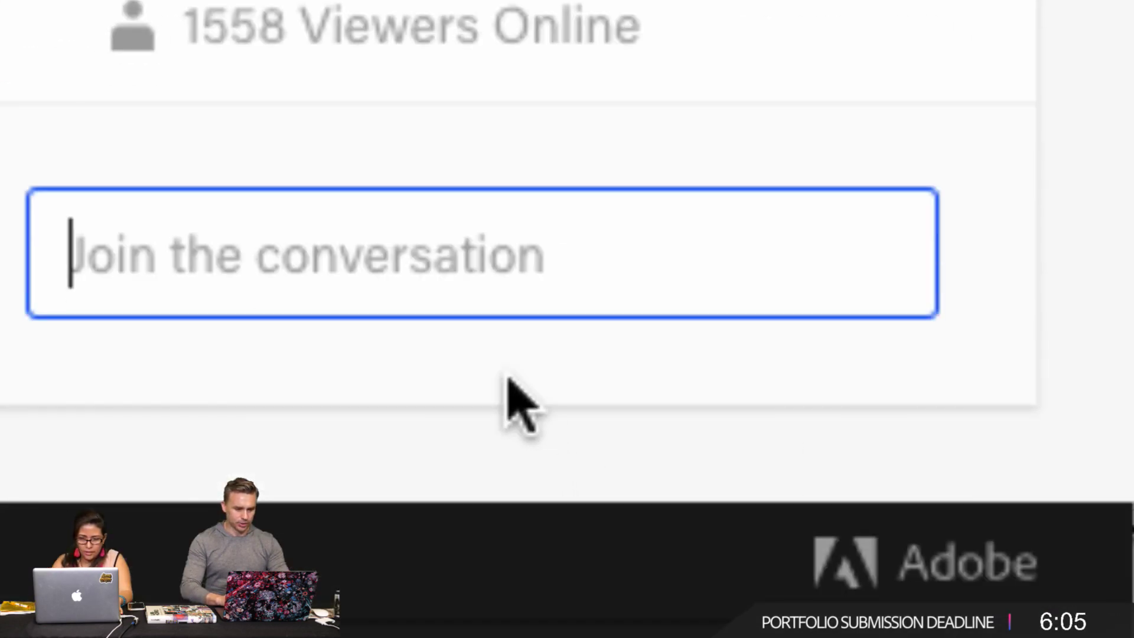
{"action": "key", "text": "ctrl+v"}
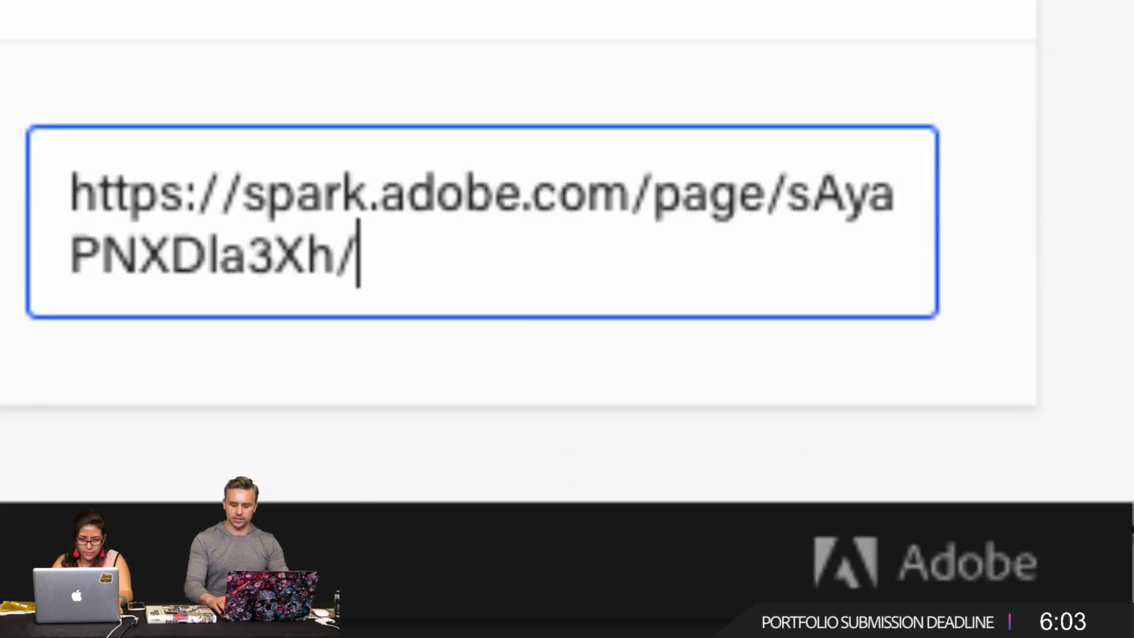
{"action": "key", "text": "Return"}
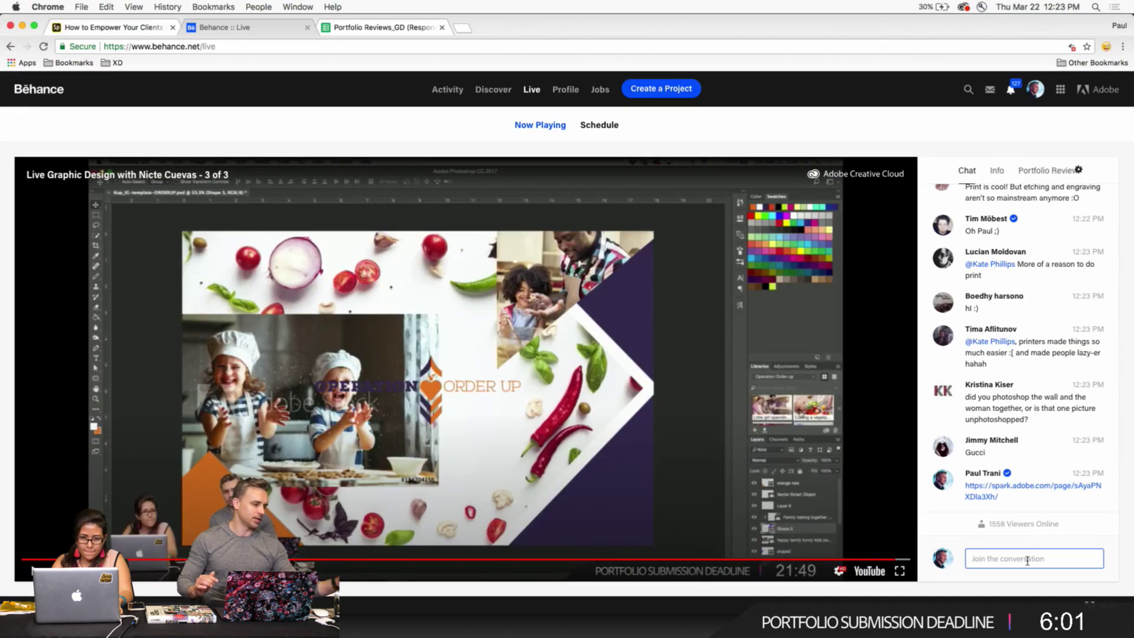
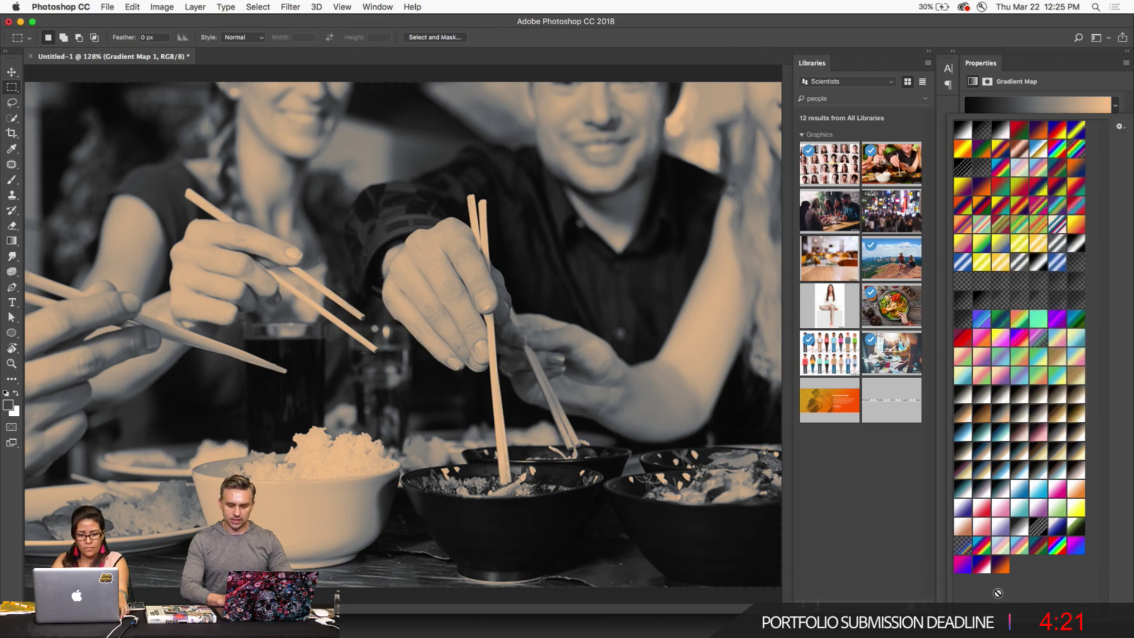
Close the gradient presets in Photoshop and set the Gradient Map 1 layer's blend mode to Overlay.
{"action": "left_click", "coordinate": [1115, 105]}
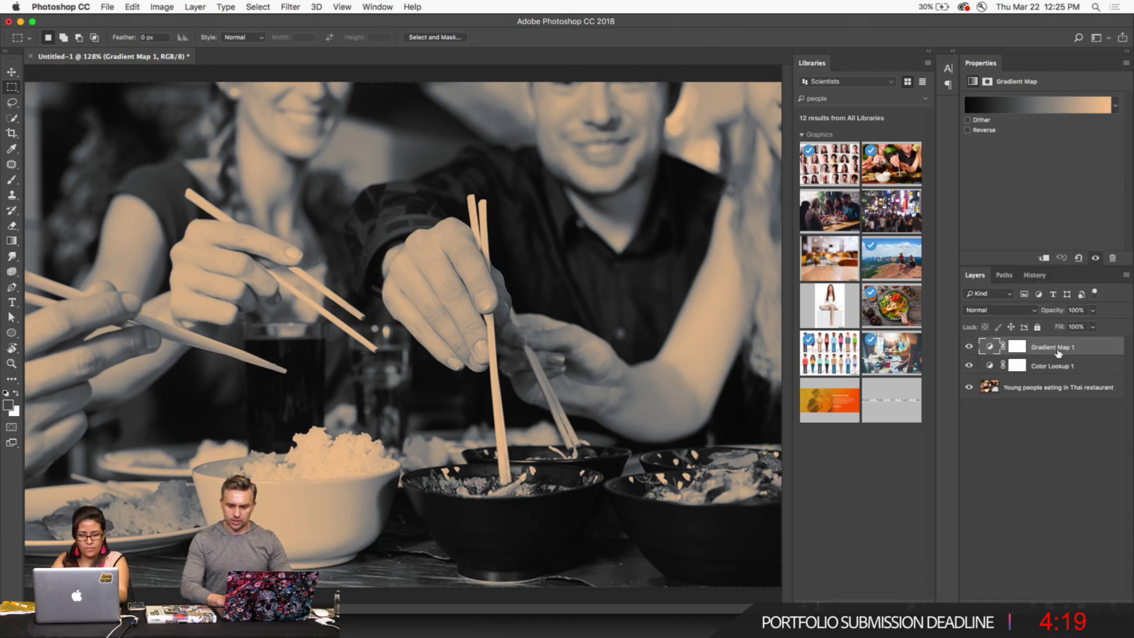
{"action": "left_click", "coordinate": [1034, 311]}
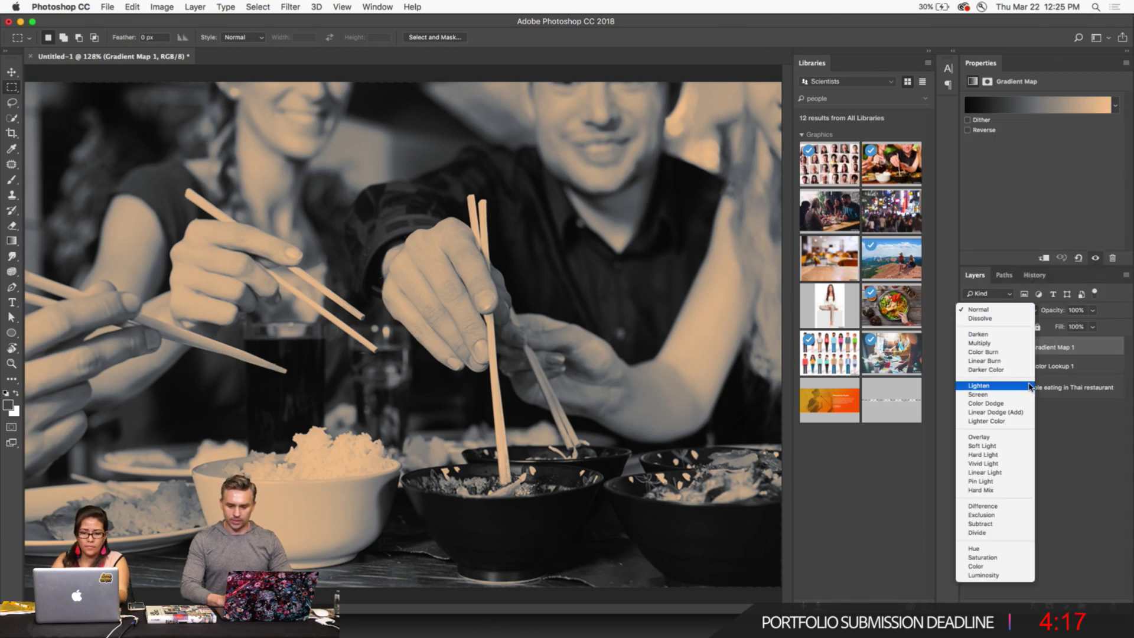
{"action": "left_click", "coordinate": [1007, 437]}
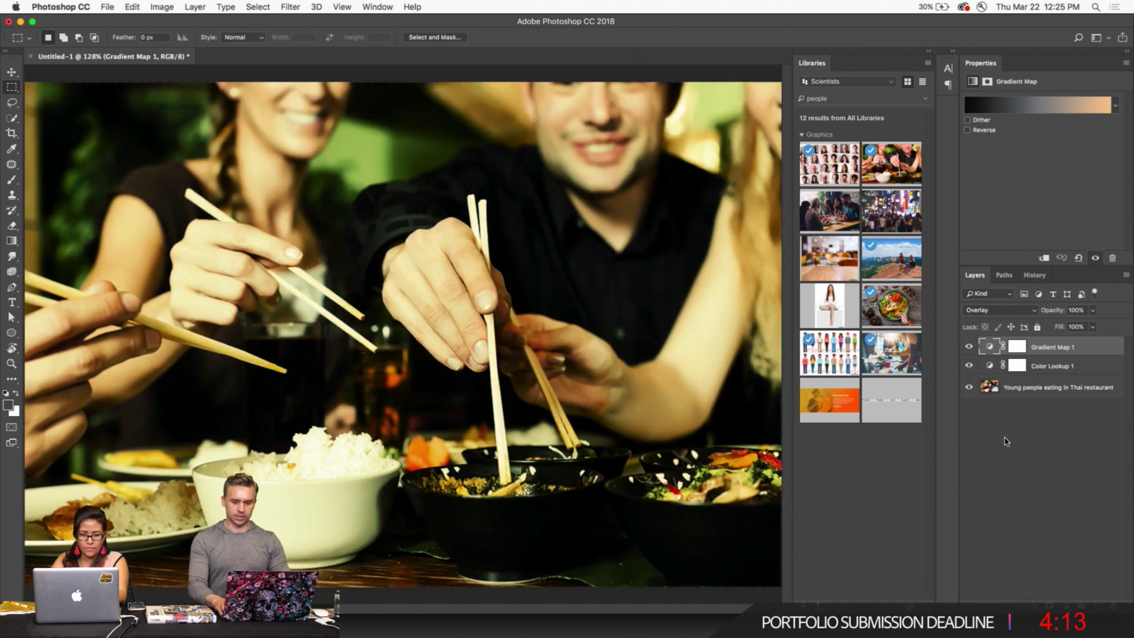
Hide the Color Lookup 1 layer and toggle Gradient Map 1's visibility to compare the restaurant photo with and without toning.
{"action": "left_click", "coordinate": [969, 366]}
{"action": "left_click", "coordinate": [969, 348]}
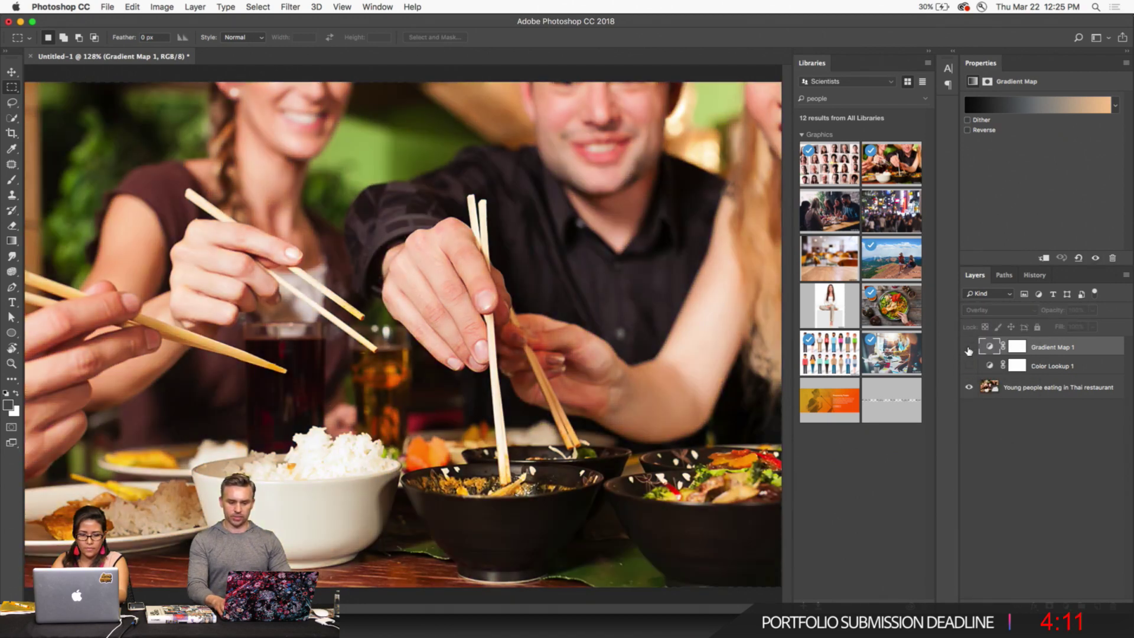
{"action": "left_click", "coordinate": [969, 347]}
{"action": "left_click", "coordinate": [969, 347]}
{"action": "left_click", "coordinate": [969, 347]}
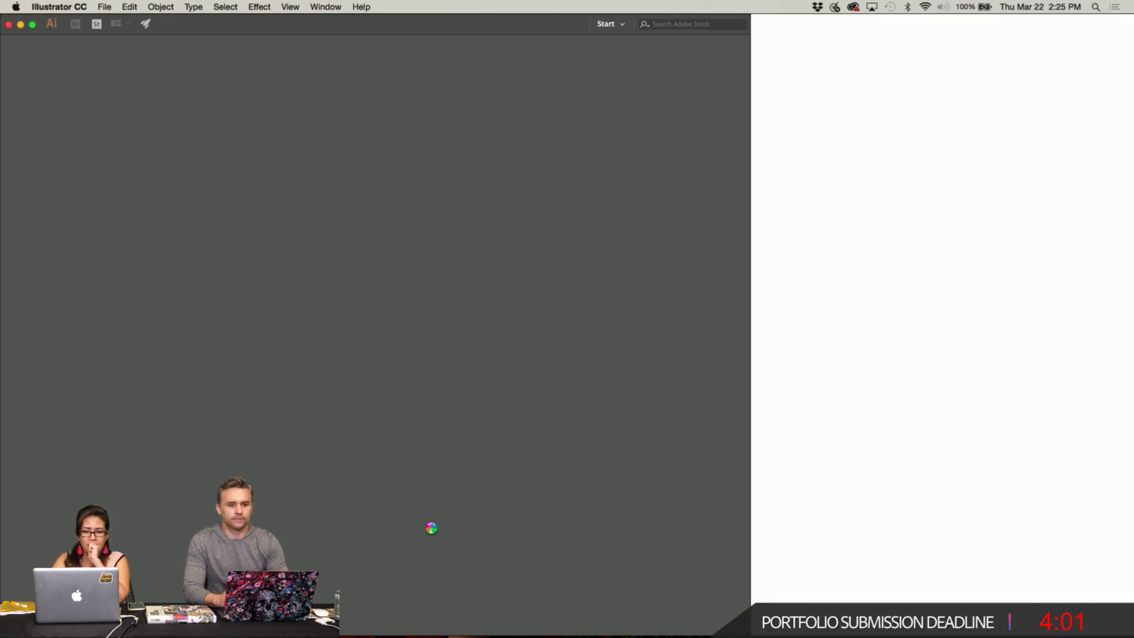
Switch to Photoshop to view the Operation Order Up template, and switch back to Illustrator.
{"action": "mouse_move", "coordinate": [467, 614]}
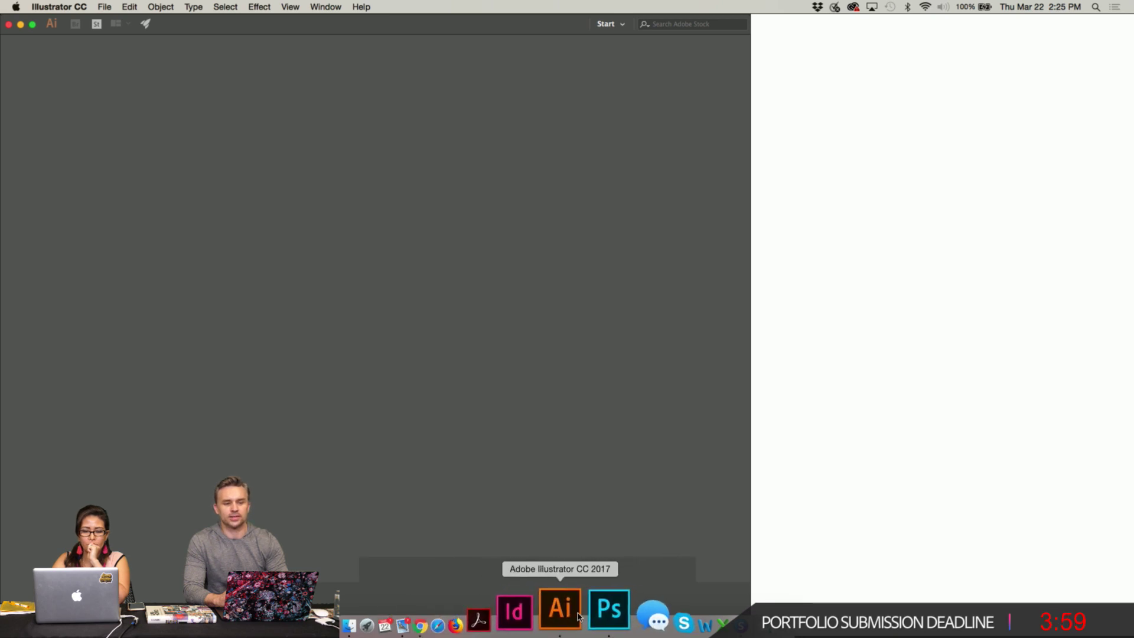
{"action": "left_click", "coordinate": [590, 612]}
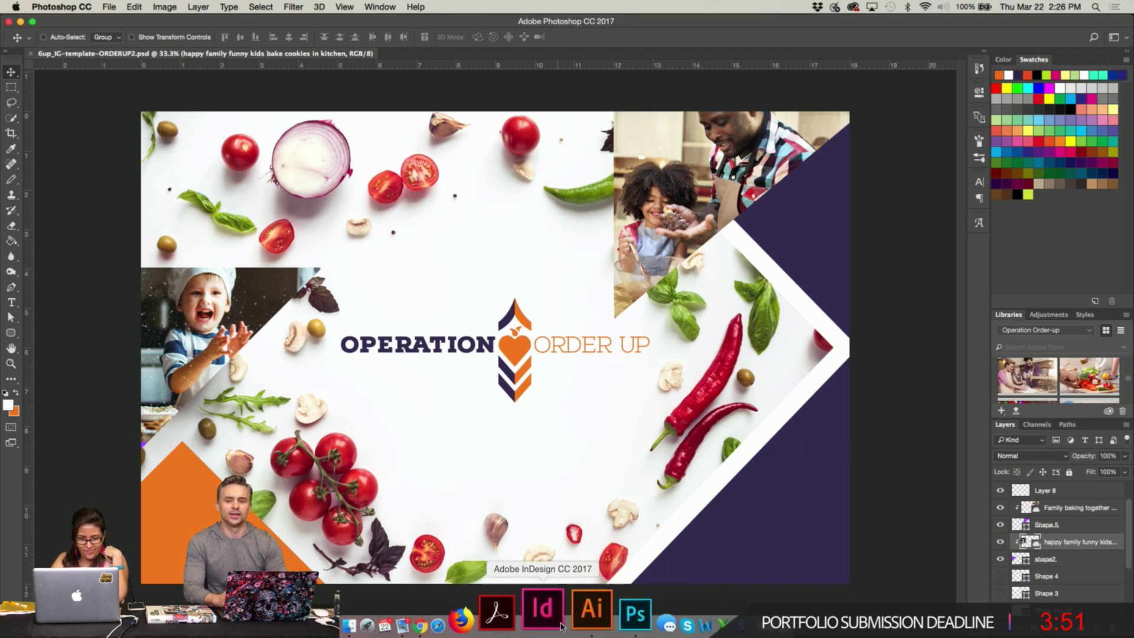
{"action": "left_click", "coordinate": [571, 614]}
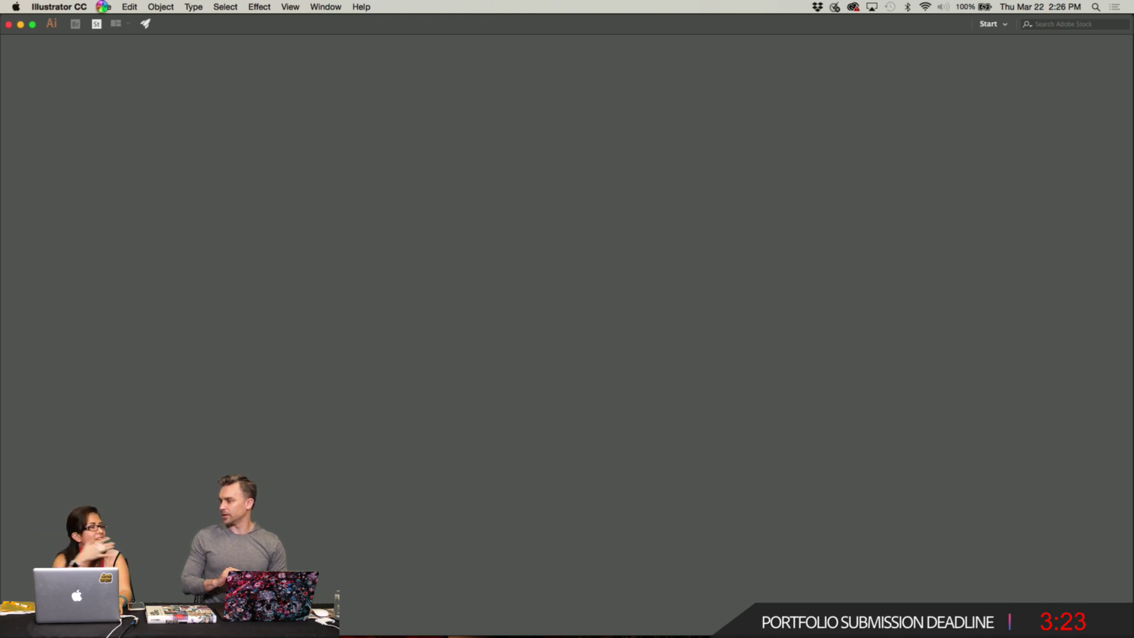
Try to open the recent file Brand-Identity-System_2018.ai in Illustrator, and switch back to Illustrator from Photoshop.
{"action": "left_click", "coordinate": [104, 7]}
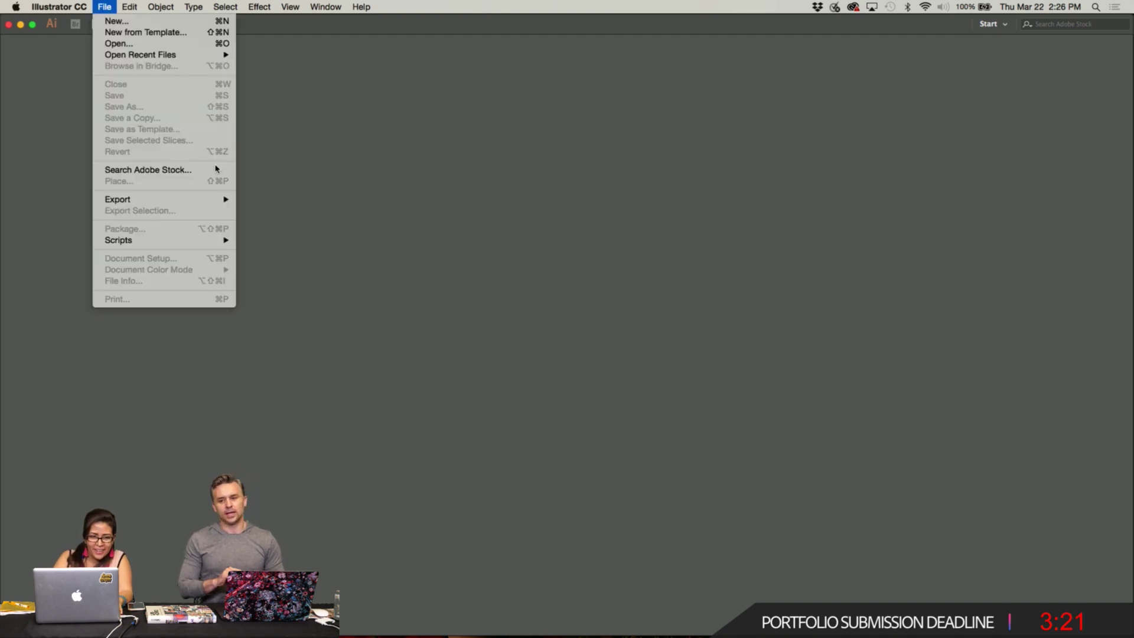
{"action": "key", "text": "Up"}
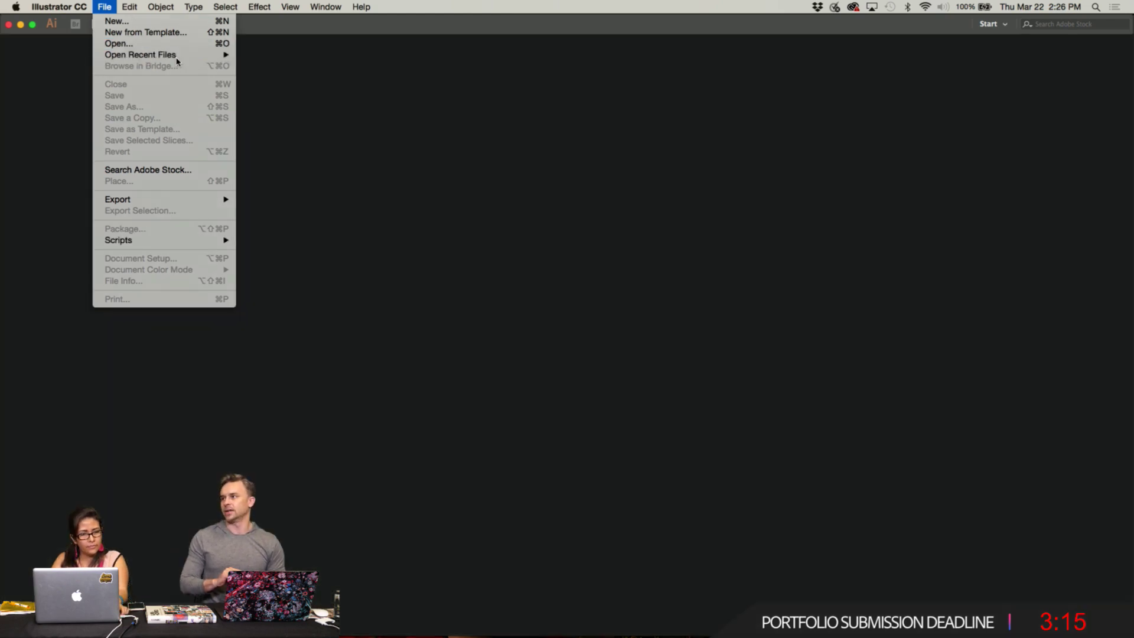
{"action": "left_click", "coordinate": [105, 8]}
{"action": "mouse_move", "coordinate": [135, 57]}
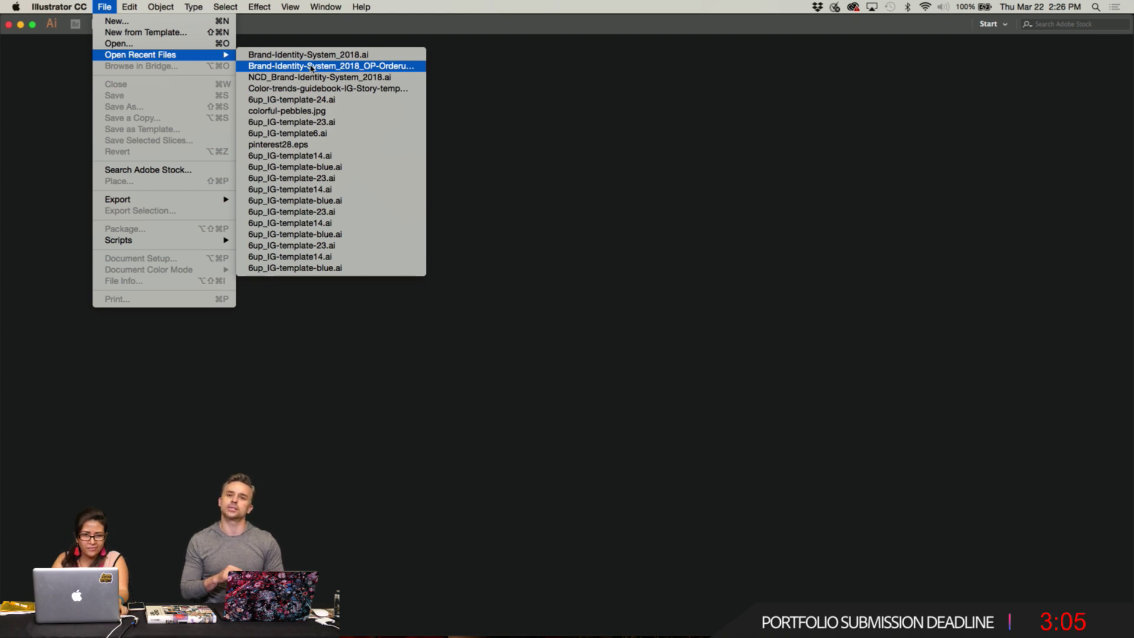
{"action": "left_click", "coordinate": [325, 55]}
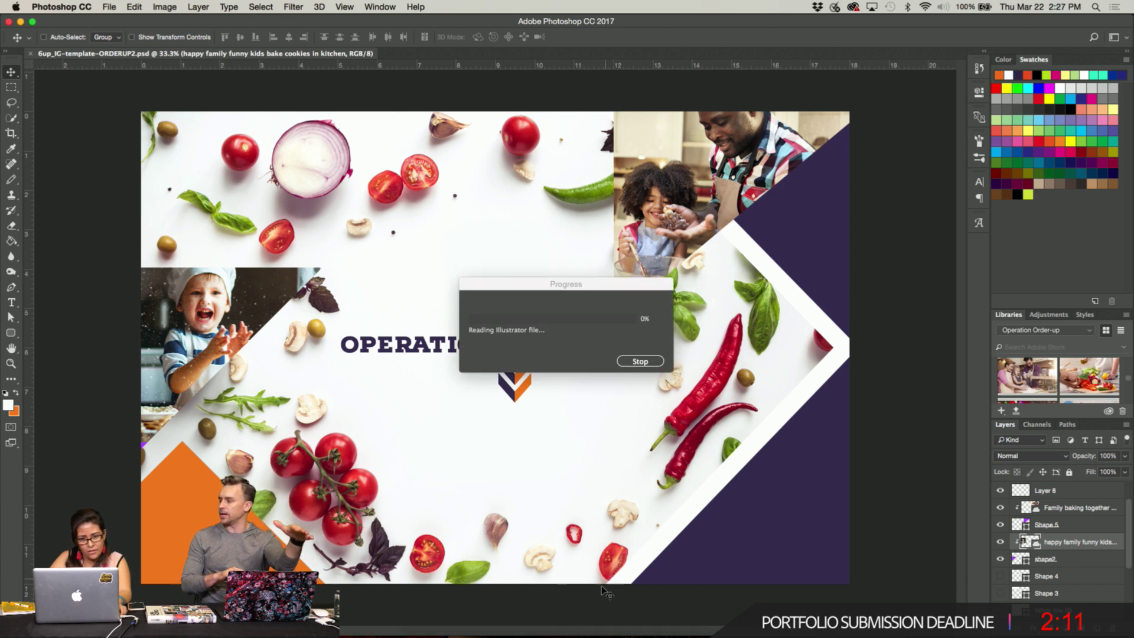
{"action": "mouse_move", "coordinate": [572, 636]}
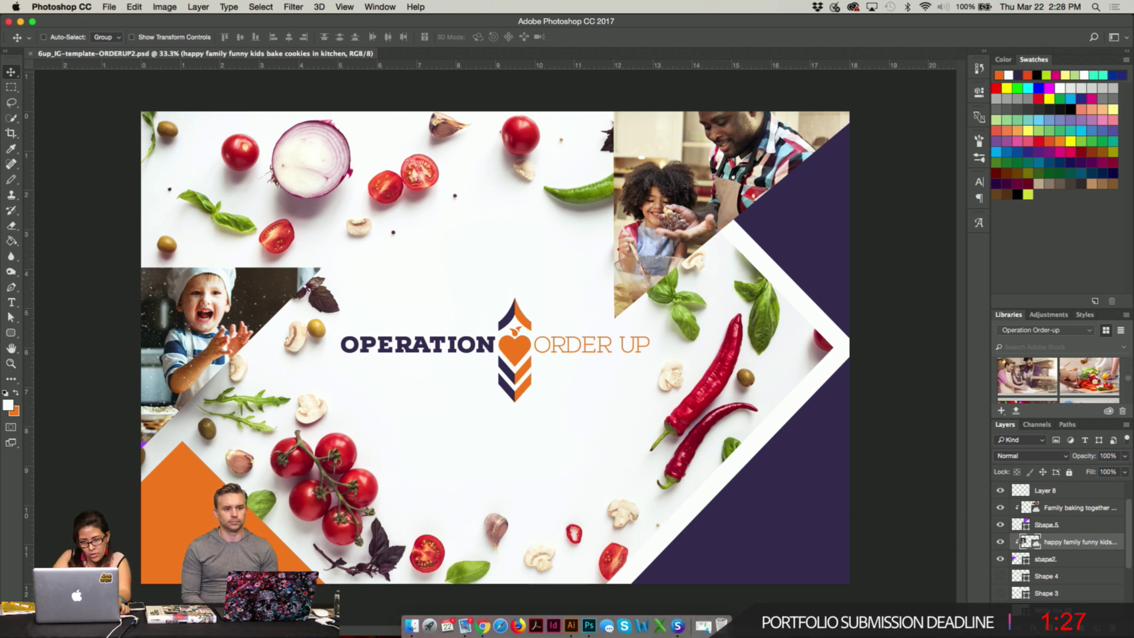
{"action": "left_click", "coordinate": [567, 609]}
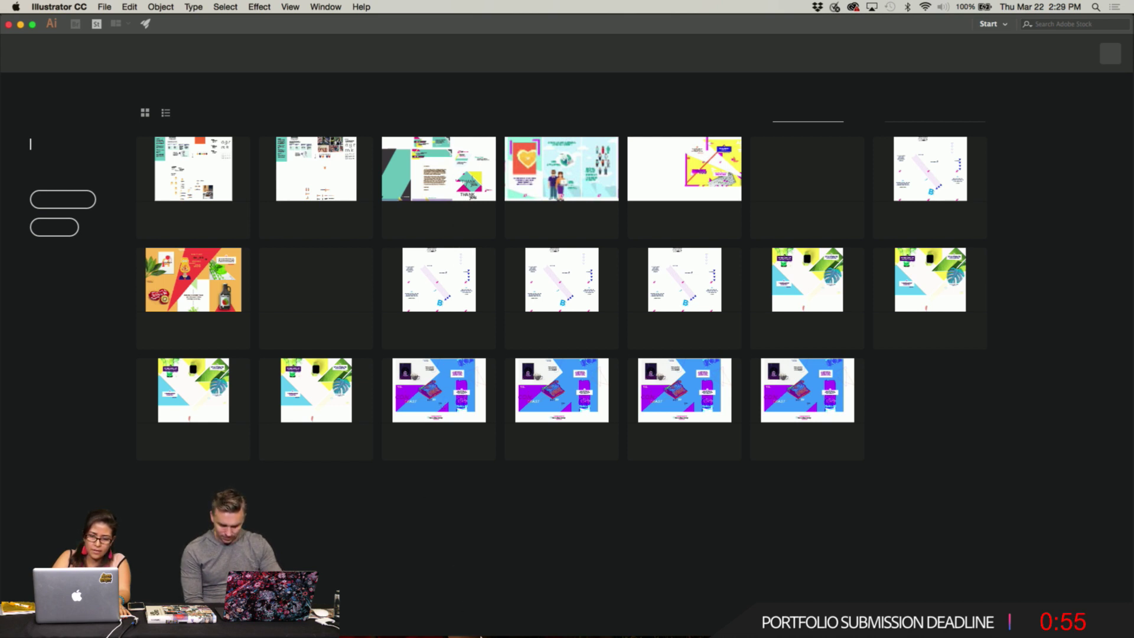
Switch to Photoshop and examine the food, family and veteran stock images in the Operation Order-up library.
{"action": "mouse_move", "coordinate": [480, 635]}
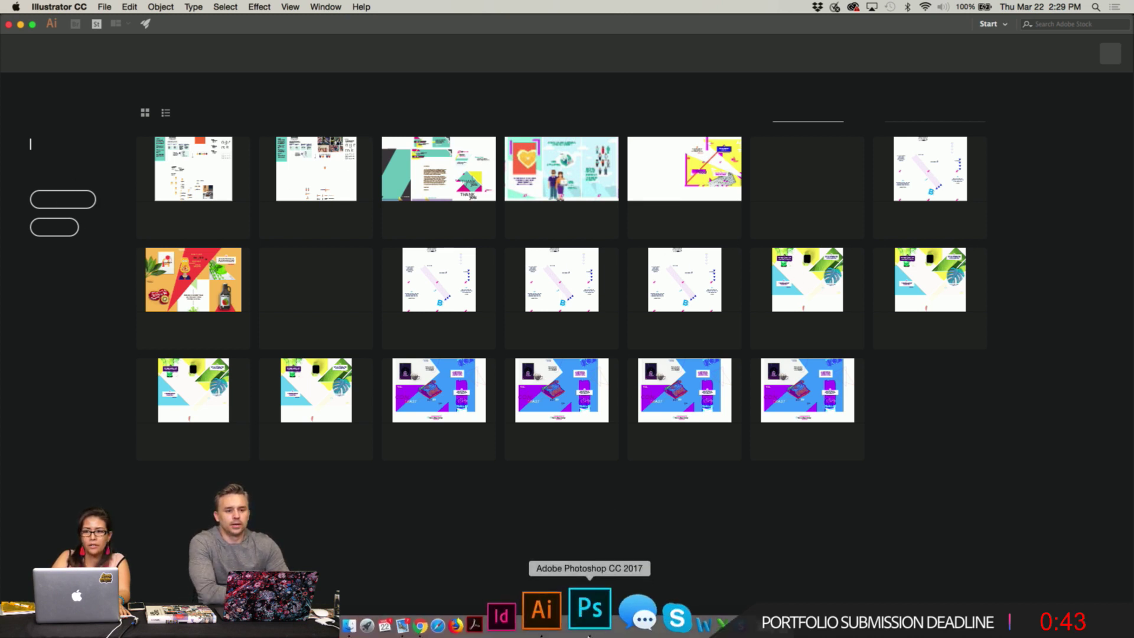
{"action": "mouse_move", "coordinate": [618, 637]}
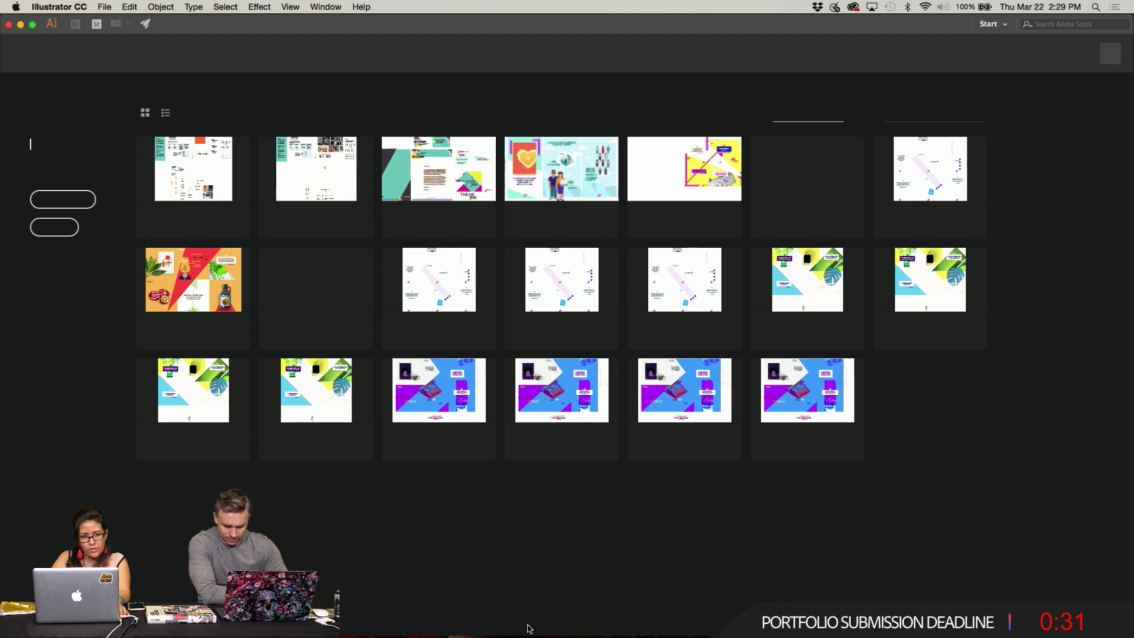
{"action": "left_click", "coordinate": [585, 611]}
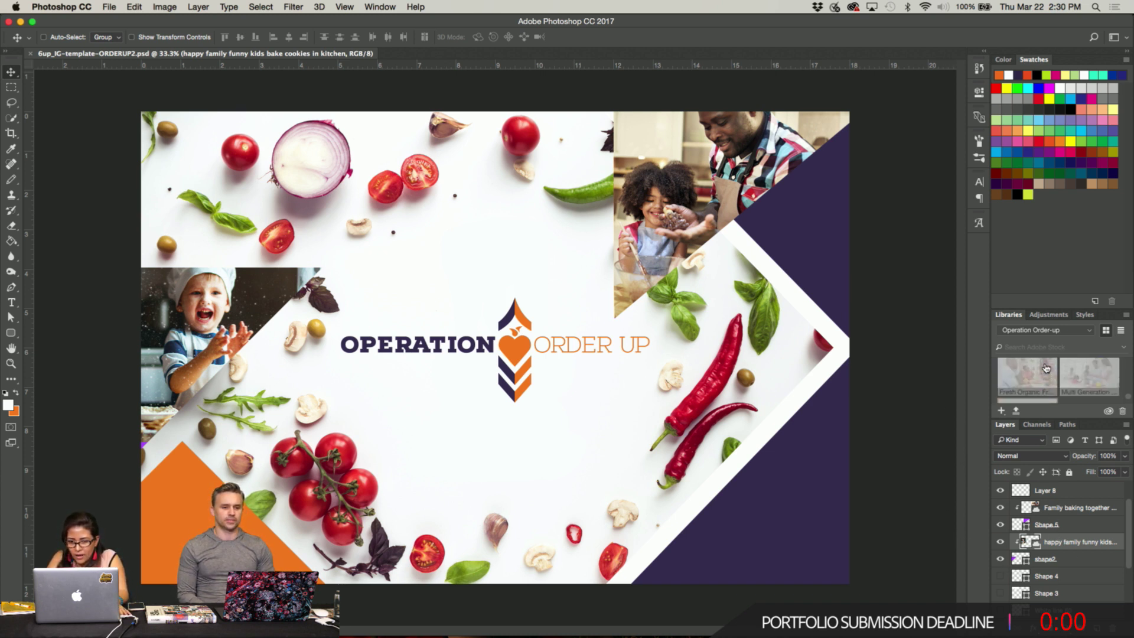
{"action": "mouse_move", "coordinate": [1048, 403]}
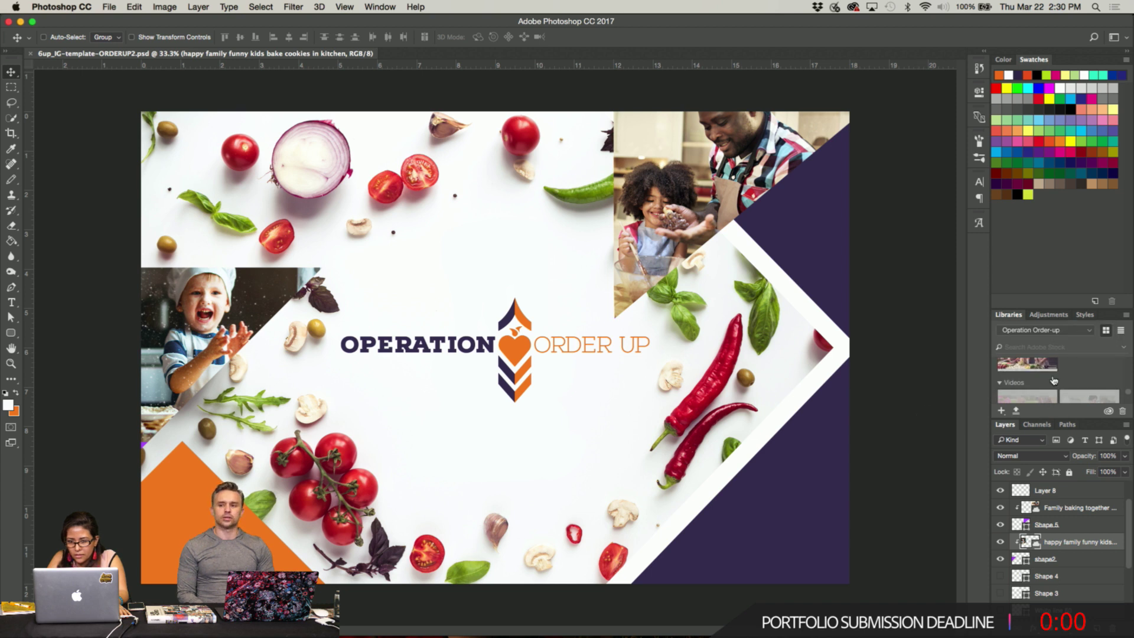
{"action": "scroll", "coordinate": [1058, 380], "scroll_direction": "up", "scroll_amount": 2}
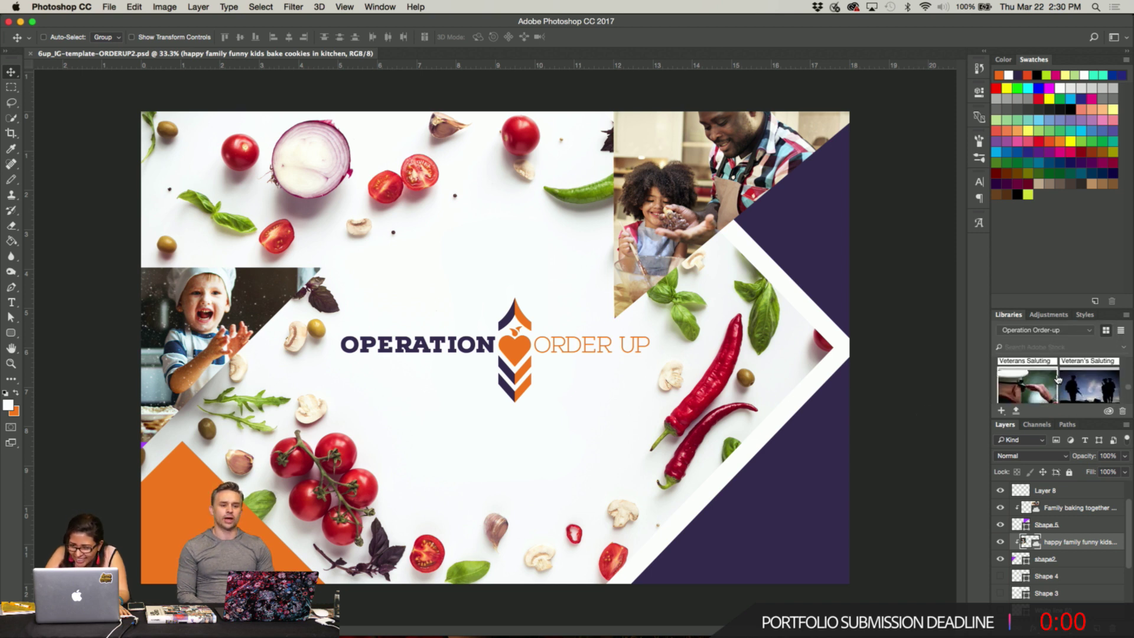
{"action": "scroll", "coordinate": [1058, 380], "scroll_direction": "up", "scroll_amount": 2}
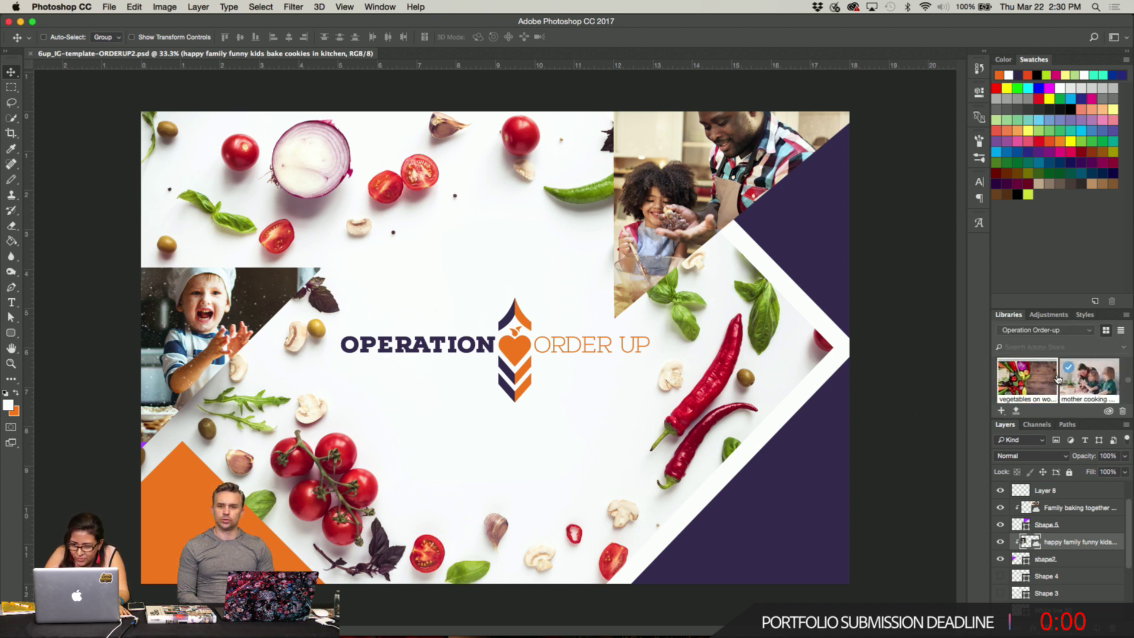
{"action": "left_click_drag", "start_coordinate": [1058, 381], "coordinate": [880, 400]}
{"action": "left_click_drag", "start_coordinate": [994, 393], "coordinate": [910, 422]}
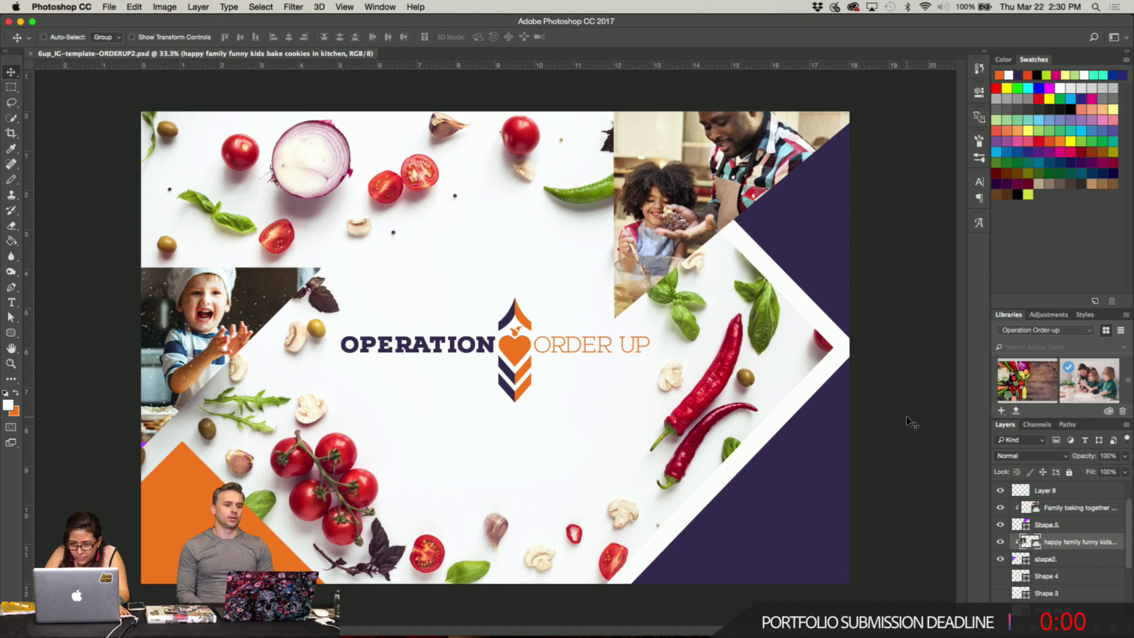
{"action": "scroll", "coordinate": [1046, 396], "scroll_direction": "down", "scroll_amount": 2}
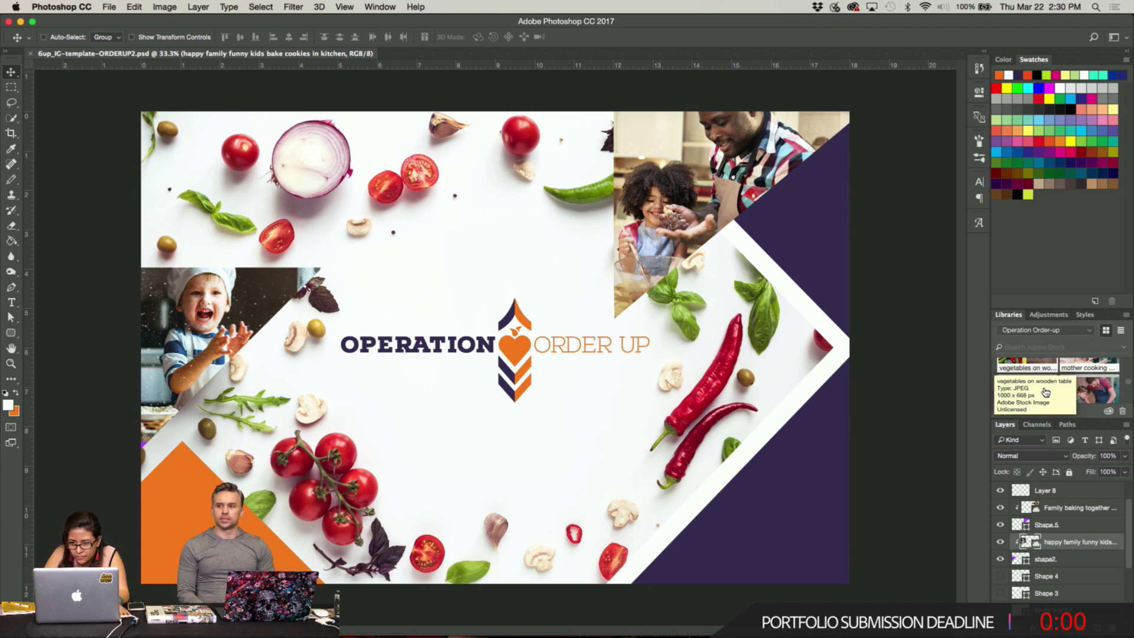
{"action": "scroll", "coordinate": [1045, 393], "scroll_direction": "down", "scroll_amount": 2}
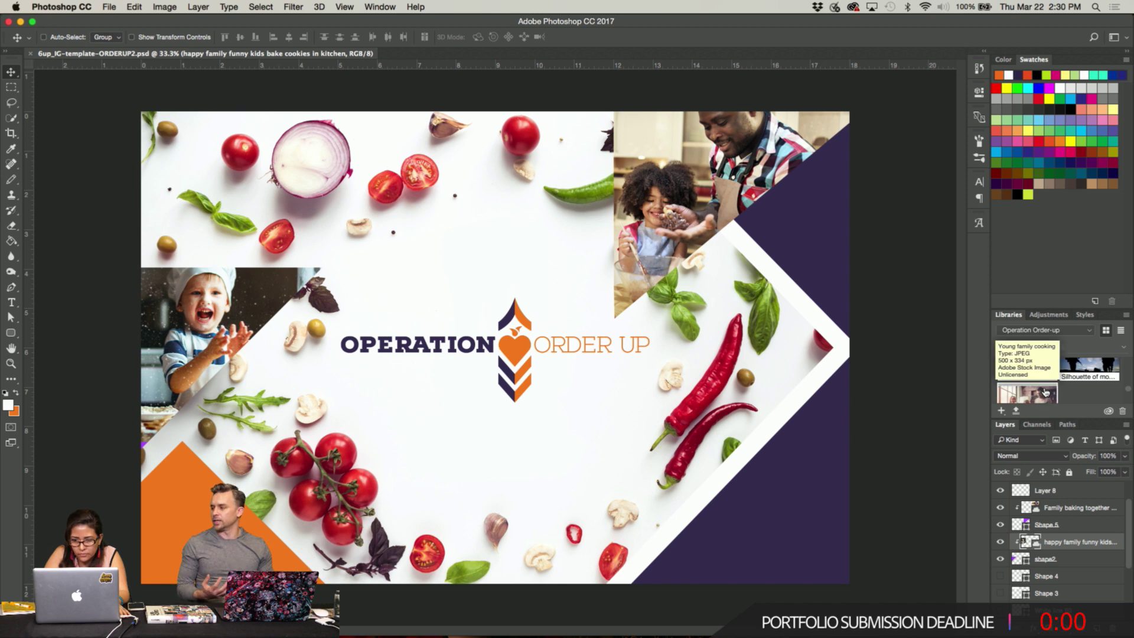
{"action": "scroll", "coordinate": [1045, 391], "scroll_direction": "down", "scroll_amount": 2}
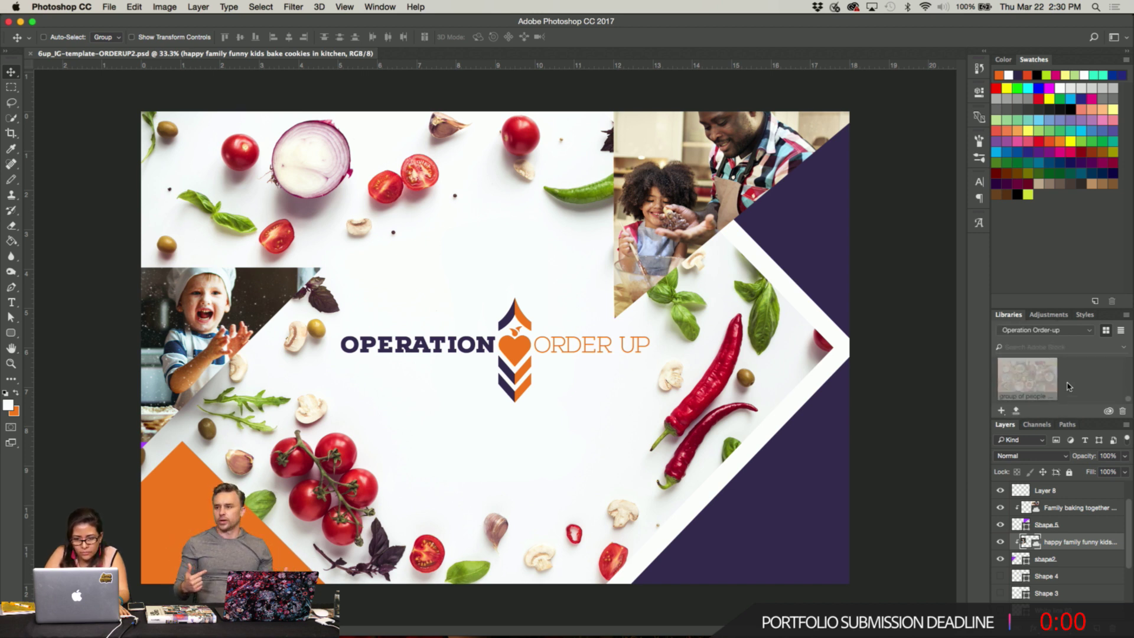
{"action": "scroll", "coordinate": [1067, 384], "scroll_direction": "up", "scroll_amount": 2}
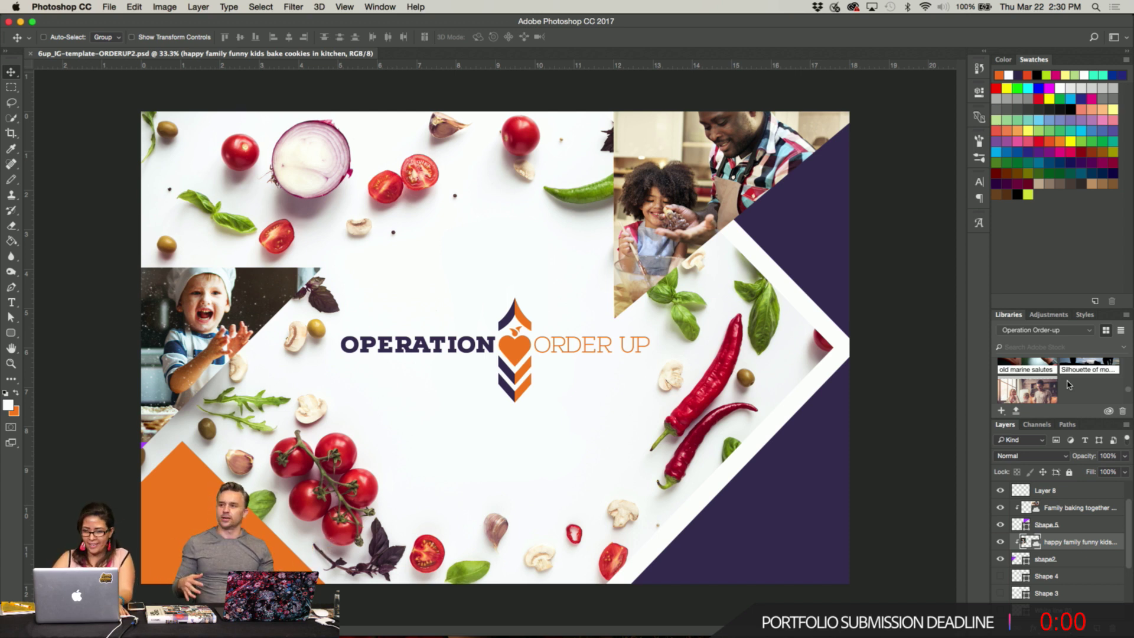
{"action": "scroll", "coordinate": [1069, 385], "scroll_direction": "down", "scroll_amount": 2}
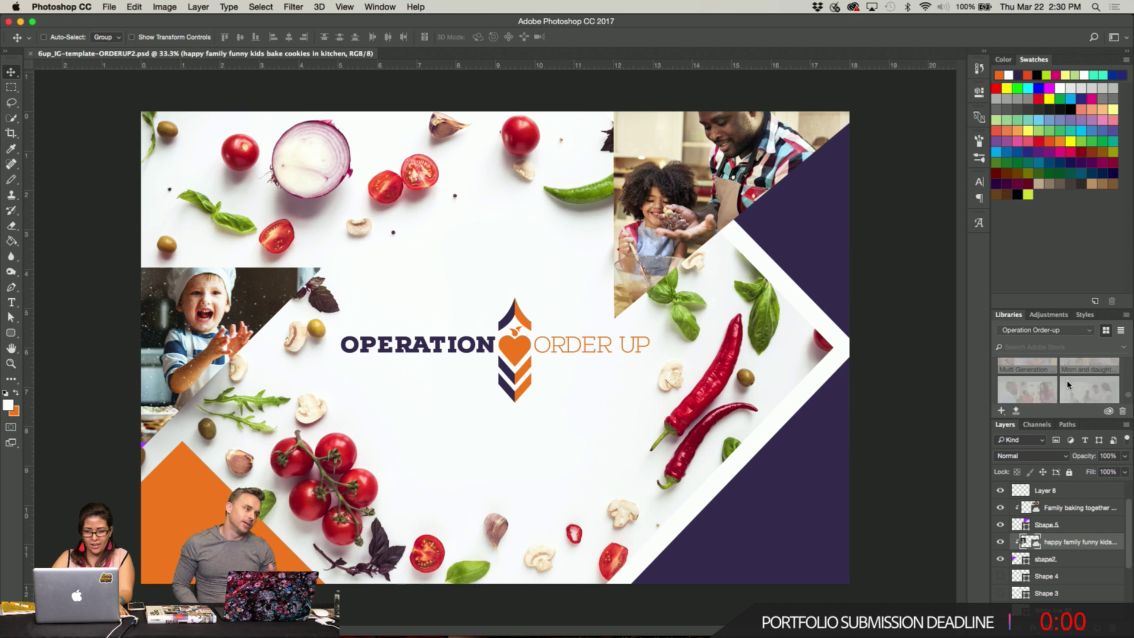
{"action": "scroll", "coordinate": [1069, 384], "scroll_direction": "down", "scroll_amount": 2}
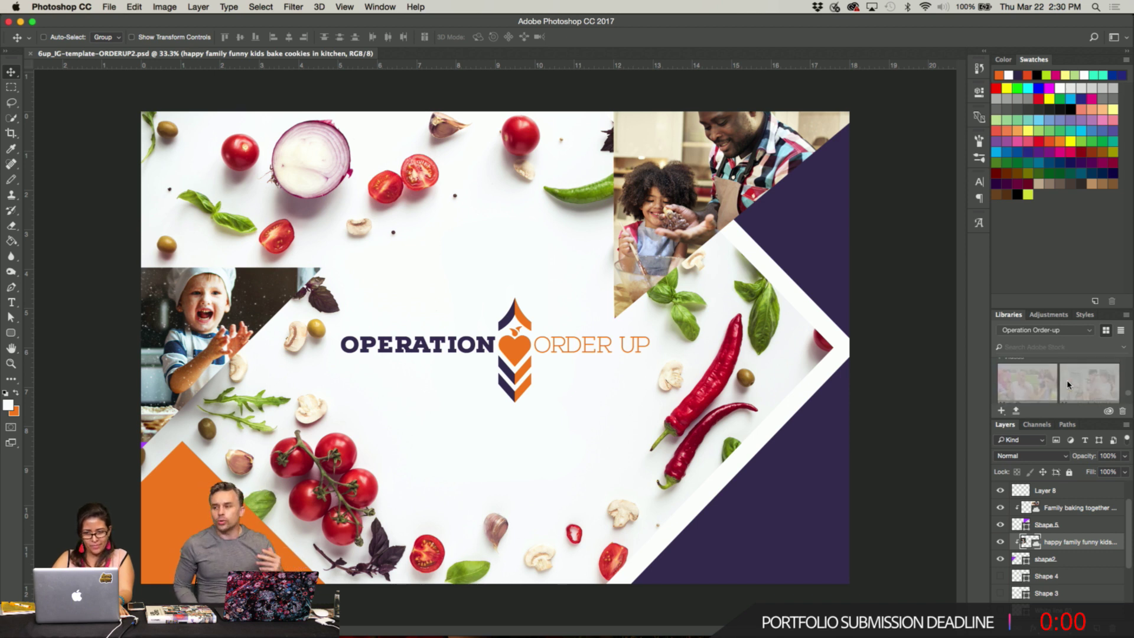
{"action": "scroll", "coordinate": [1069, 385], "scroll_direction": "down", "scroll_amount": 1}
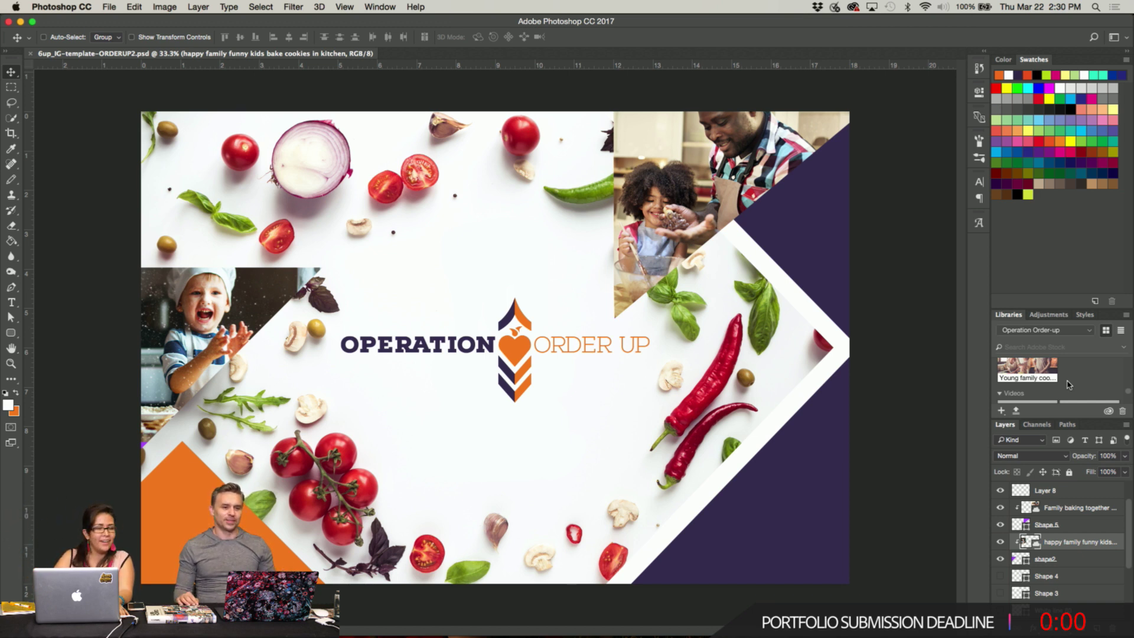
{"action": "scroll", "coordinate": [1068, 384], "scroll_direction": "up", "scroll_amount": 3}
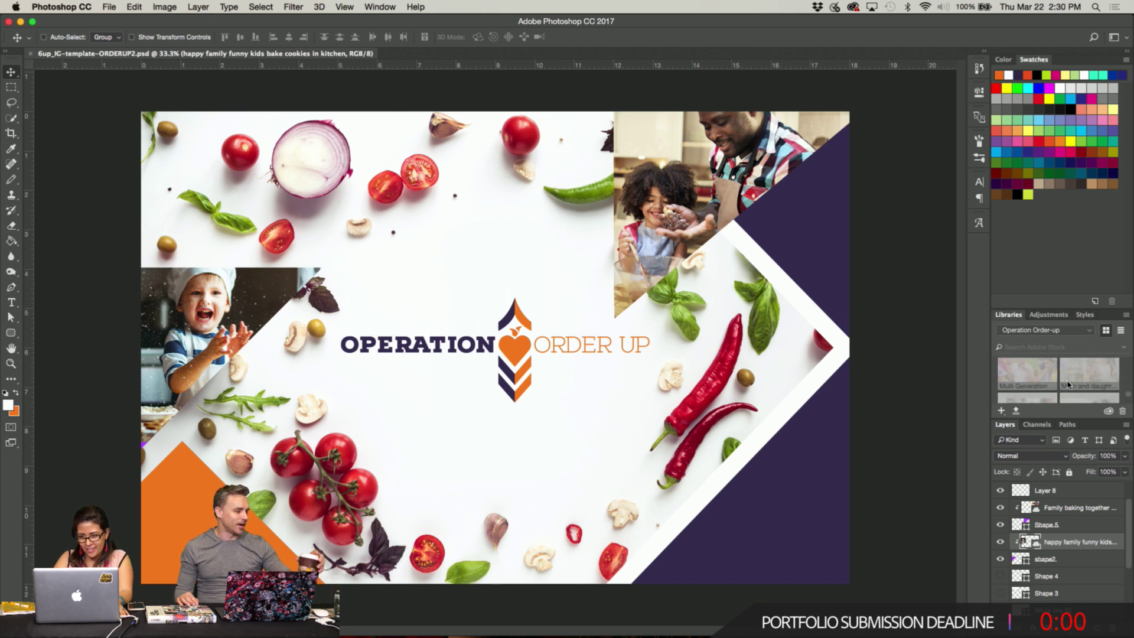
{"action": "scroll", "coordinate": [1068, 384], "scroll_direction": "up", "scroll_amount": 3}
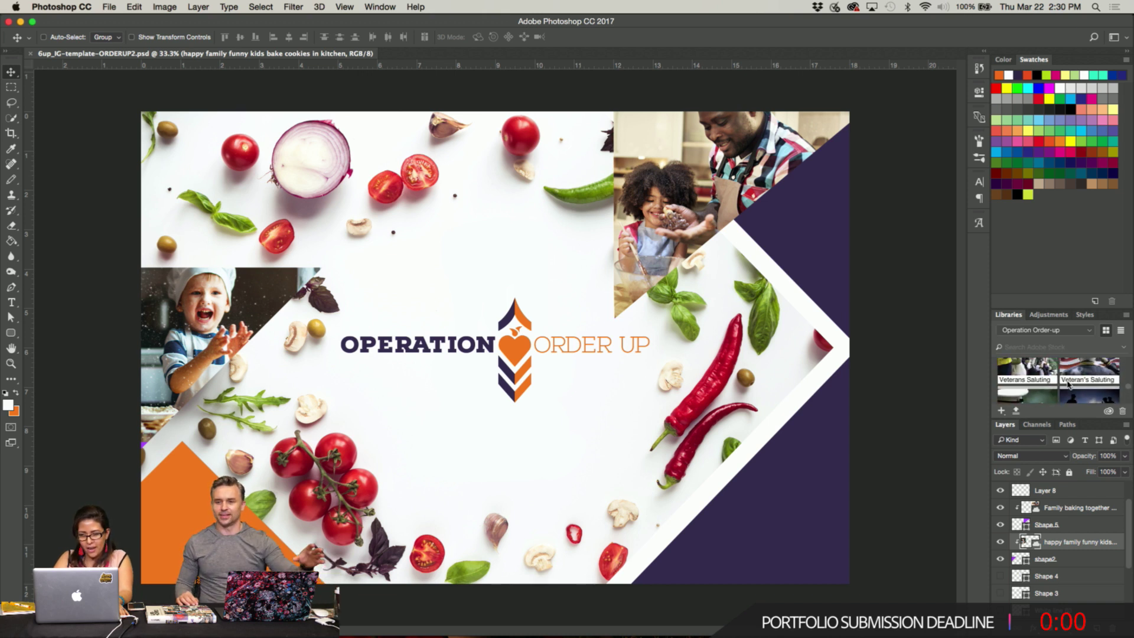
{"action": "scroll", "coordinate": [1068, 384], "scroll_direction": "down", "scroll_amount": 6}
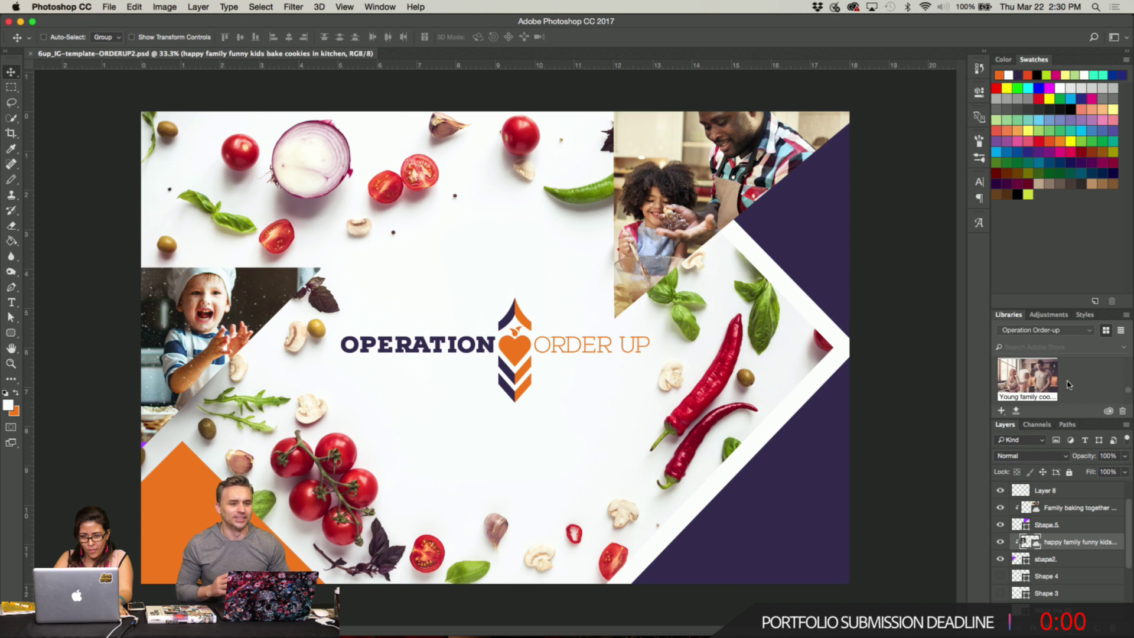
{"action": "scroll", "coordinate": [1068, 384], "scroll_direction": "up", "scroll_amount": 6}
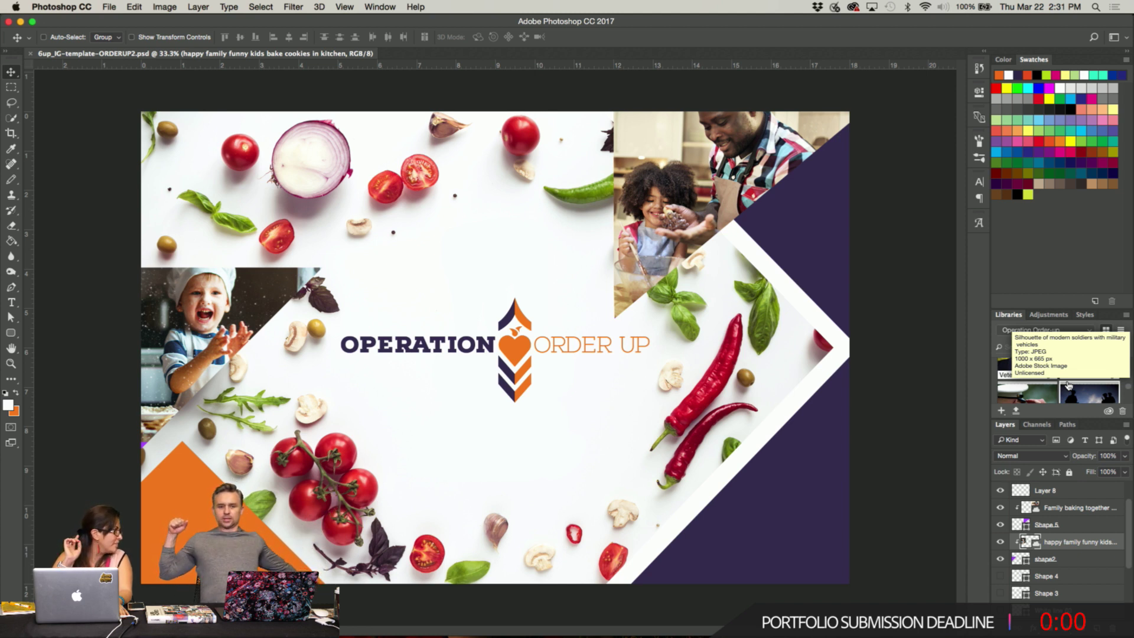
{"action": "scroll", "coordinate": [1093, 390], "scroll_direction": "down", "scroll_amount": 3}
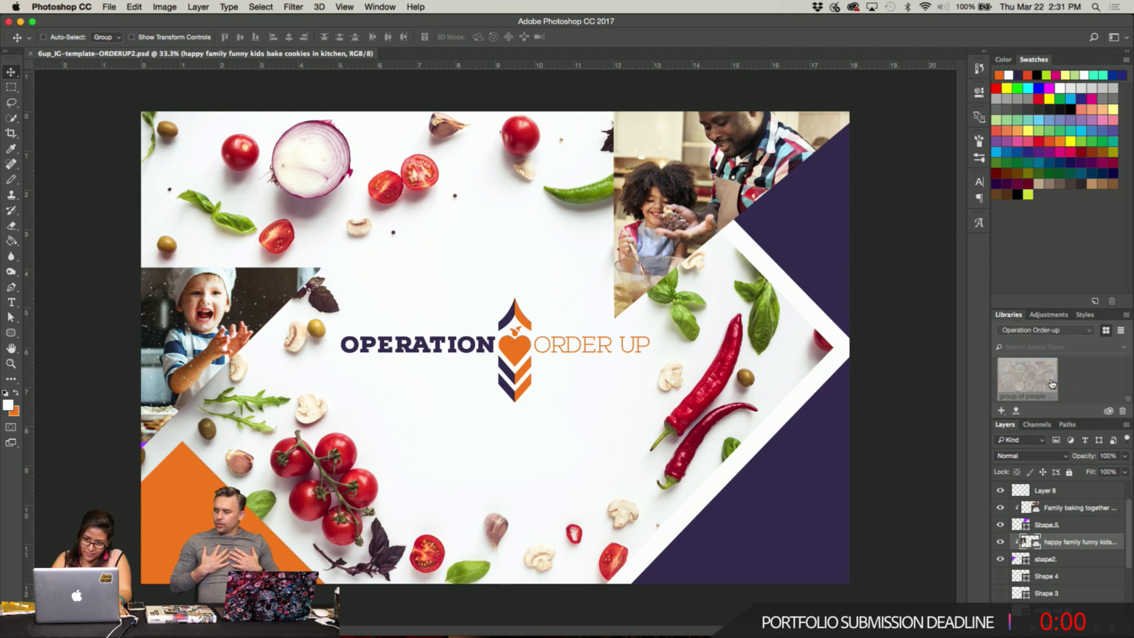
Try to switch to Illustrator, and return to the Operation Order Up template in Photoshop.
{"action": "mouse_move", "coordinate": [455, 618]}
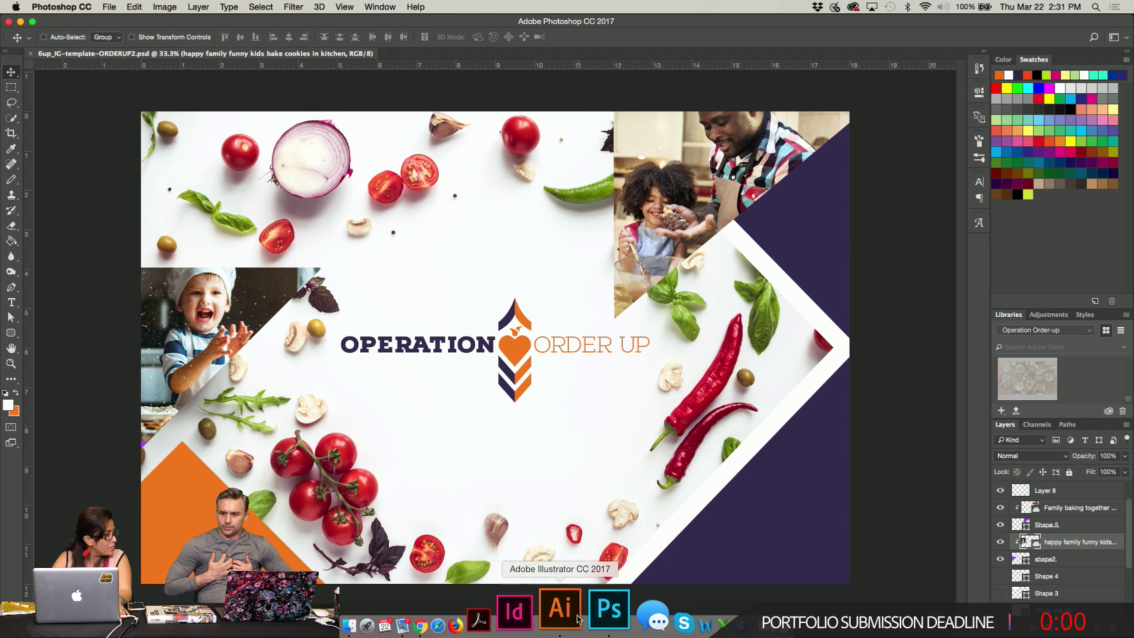
{"action": "left_click", "coordinate": [572, 614]}
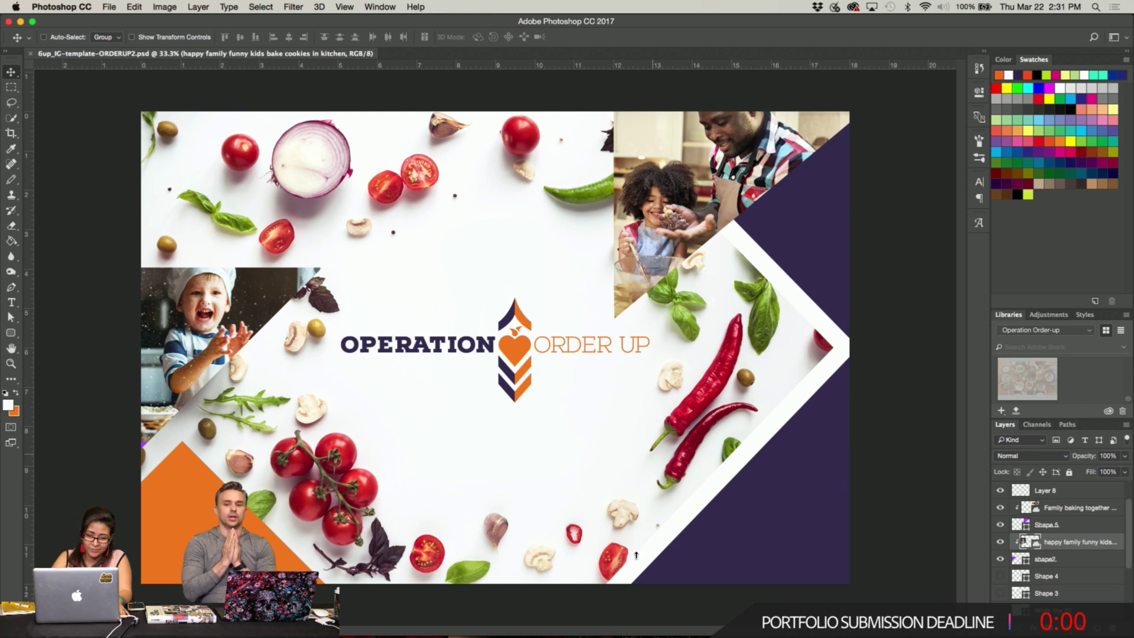
{"action": "mouse_move", "coordinate": [591, 632]}
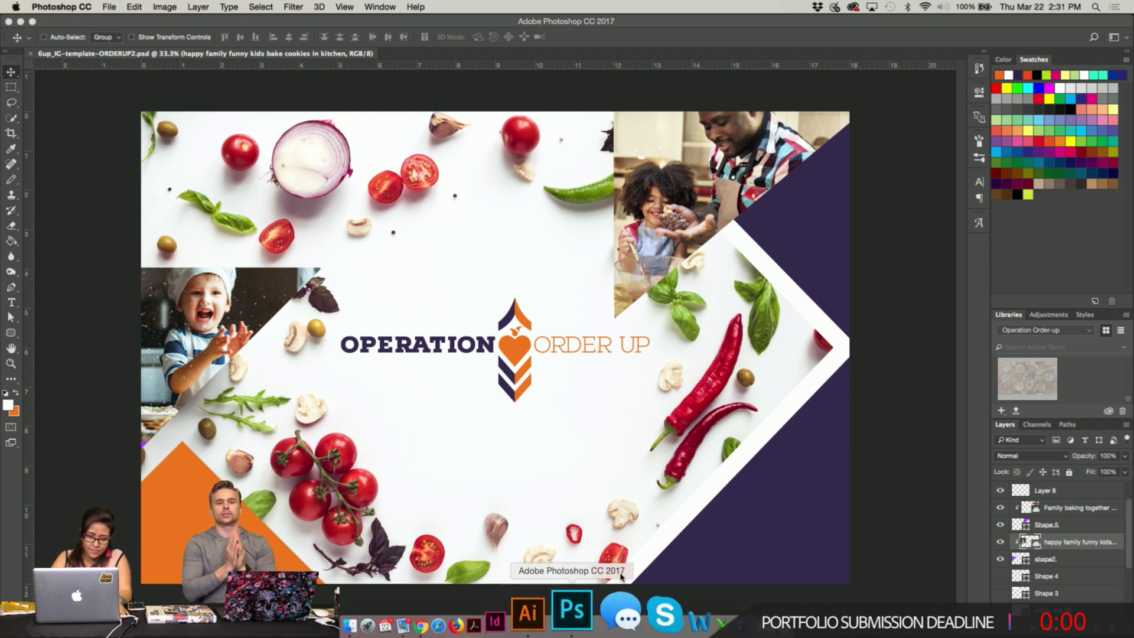
{"action": "left_click", "coordinate": [587, 618]}
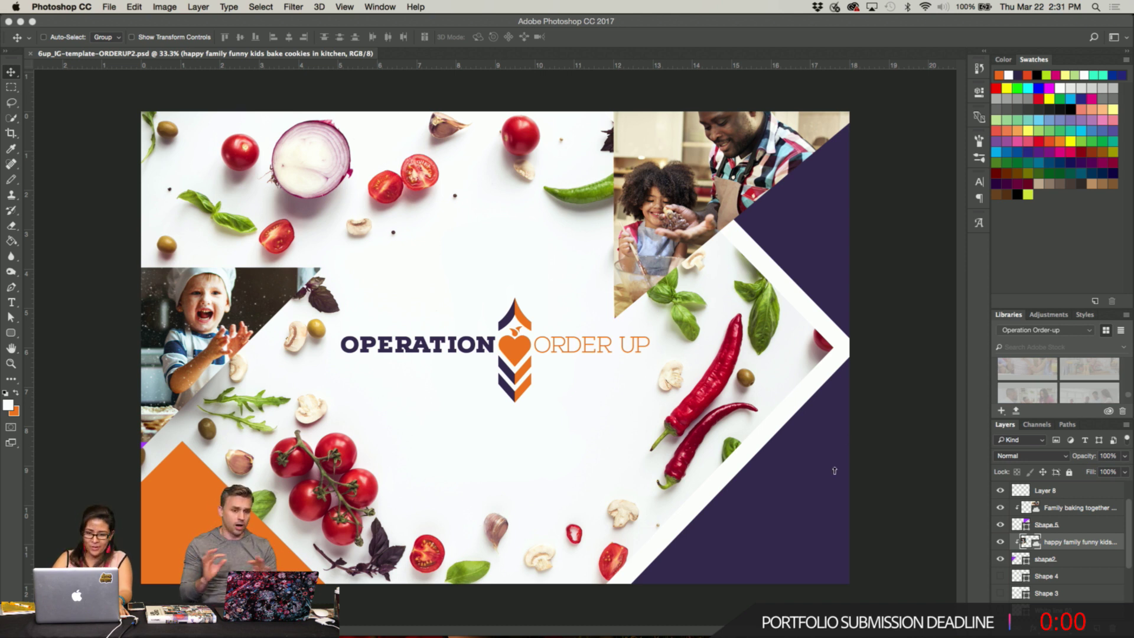
Examine the designer's Behance profile, including the focus, about and contact sections and the project thumbnails.
{"action": "mouse_move", "coordinate": [542, 635]}
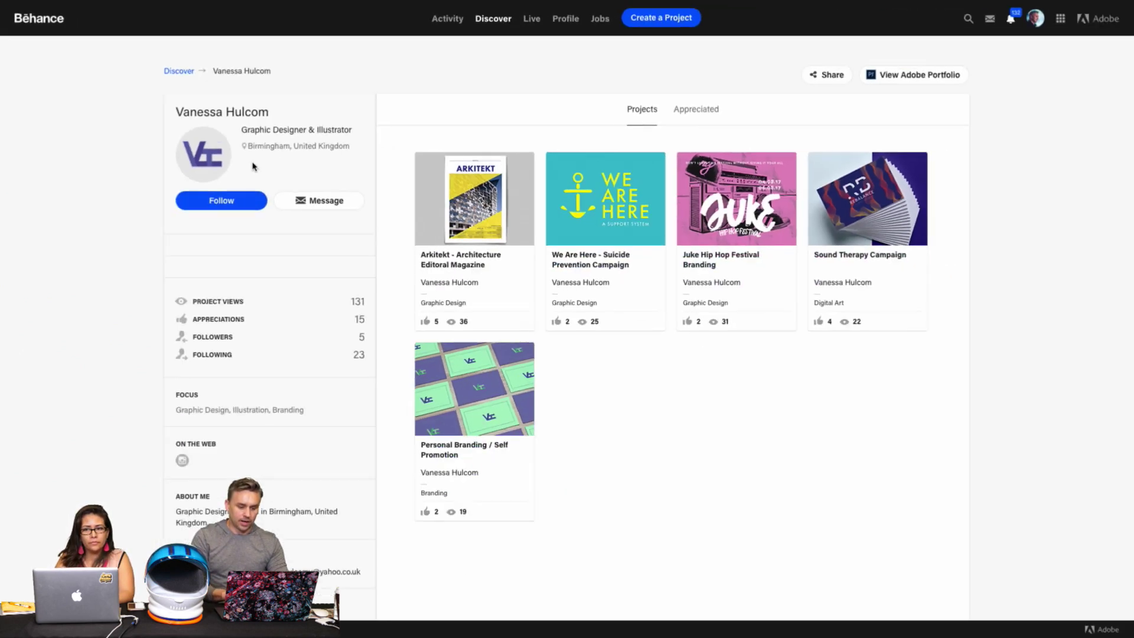
{"action": "scroll", "coordinate": [86, 491], "scroll_direction": "down", "scroll_amount": 1}
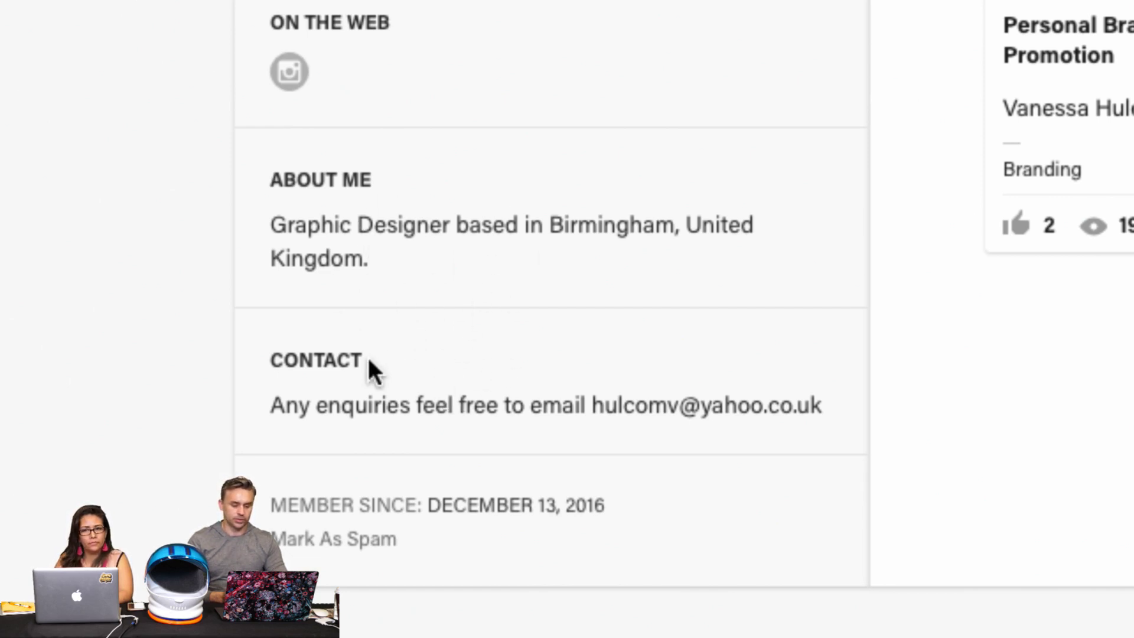
{"action": "scroll", "coordinate": [614, 11], "scroll_direction": "up", "scroll_amount": 5}
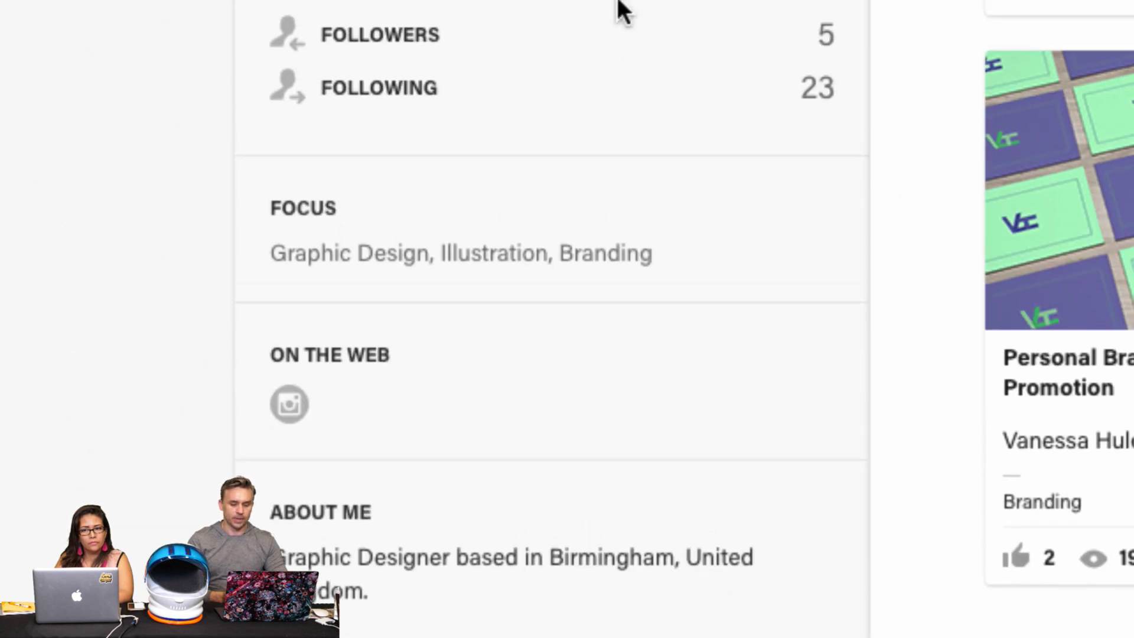
{"action": "scroll", "coordinate": [948, 12], "scroll_direction": "up", "scroll_amount": 2}
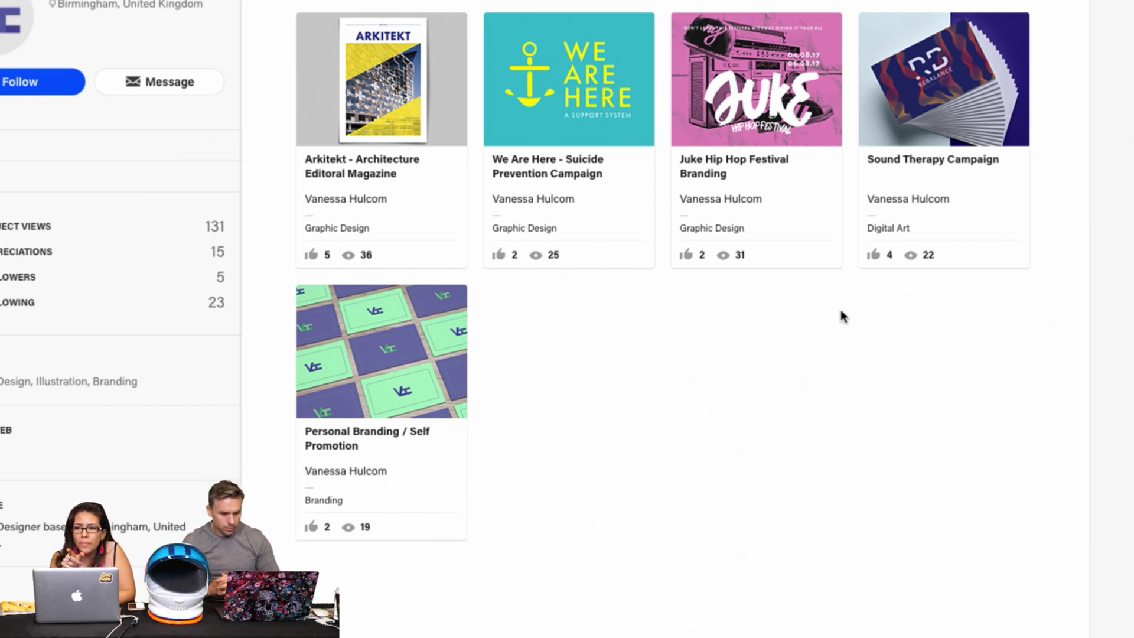
Open the Juke Hip Hop Festival Branding project, look over its logo and ticket artwork, and view the flat pink ticket full screen.
{"action": "left_click", "coordinate": [771, 70]}
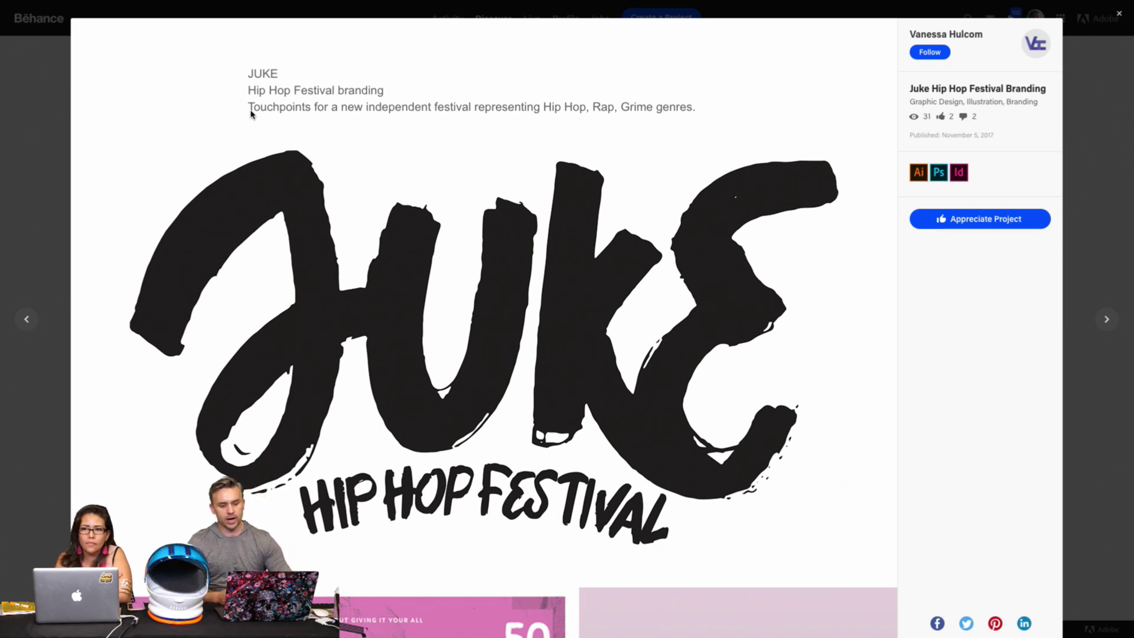
{"action": "scroll", "coordinate": [250, 113], "scroll_direction": "down", "scroll_amount": 2}
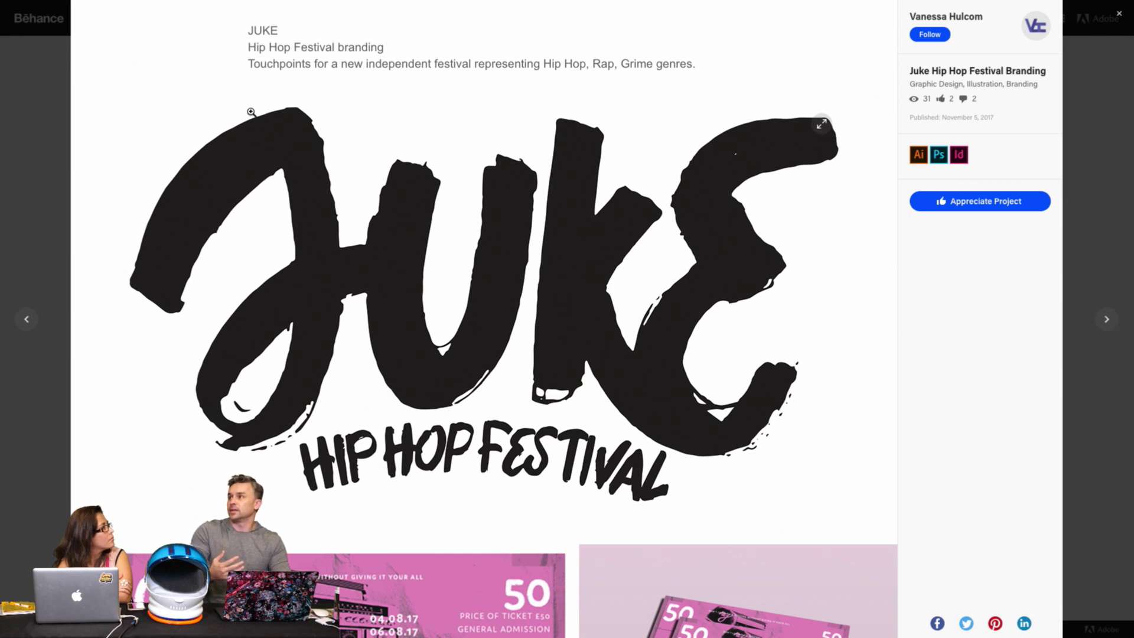
{"action": "scroll", "coordinate": [250, 112], "scroll_direction": "down", "scroll_amount": 3}
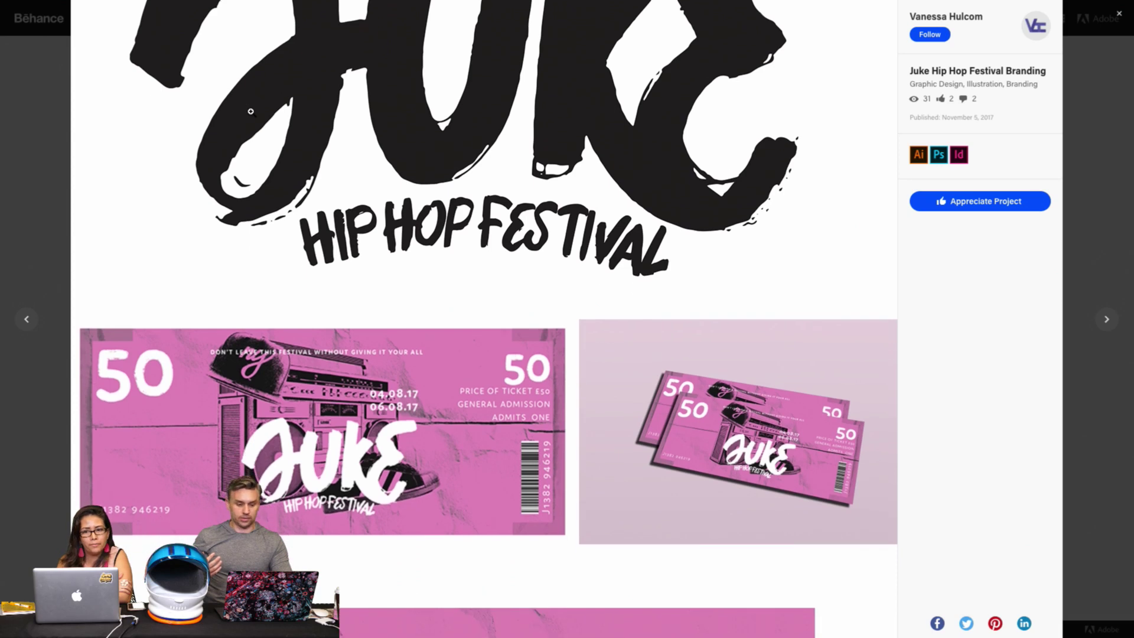
{"action": "scroll", "coordinate": [250, 111], "scroll_direction": "up", "scroll_amount": 2}
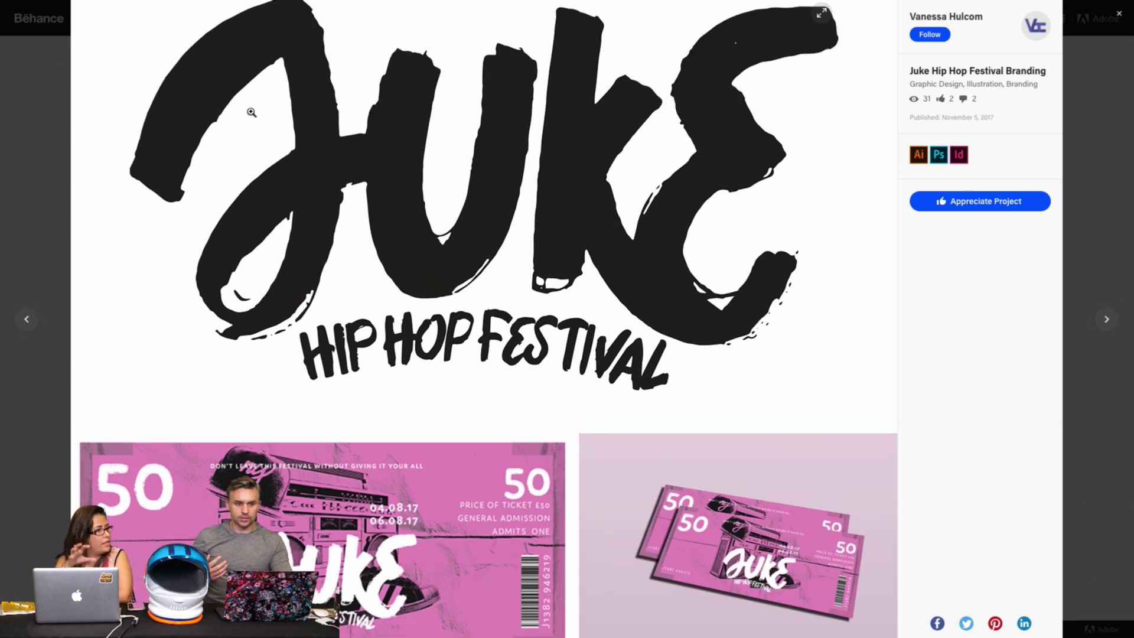
{"action": "scroll", "coordinate": [251, 112], "scroll_direction": "down", "scroll_amount": 1}
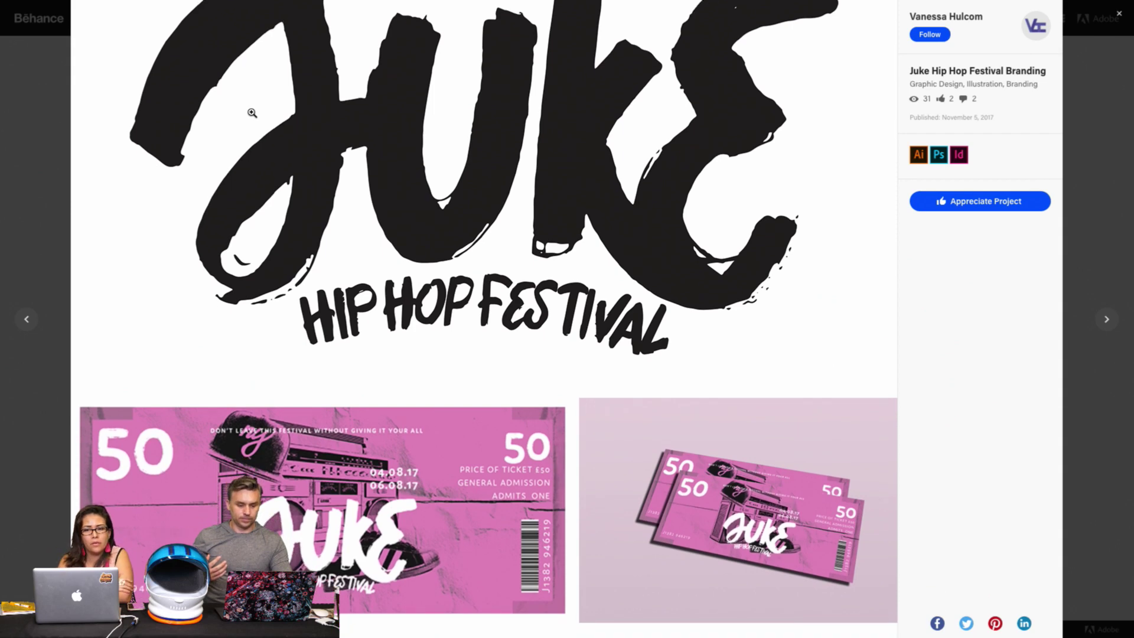
{"action": "scroll", "coordinate": [252, 113], "scroll_direction": "up", "scroll_amount": 2}
{"action": "scroll", "coordinate": [251, 112], "scroll_direction": "down", "scroll_amount": 7}
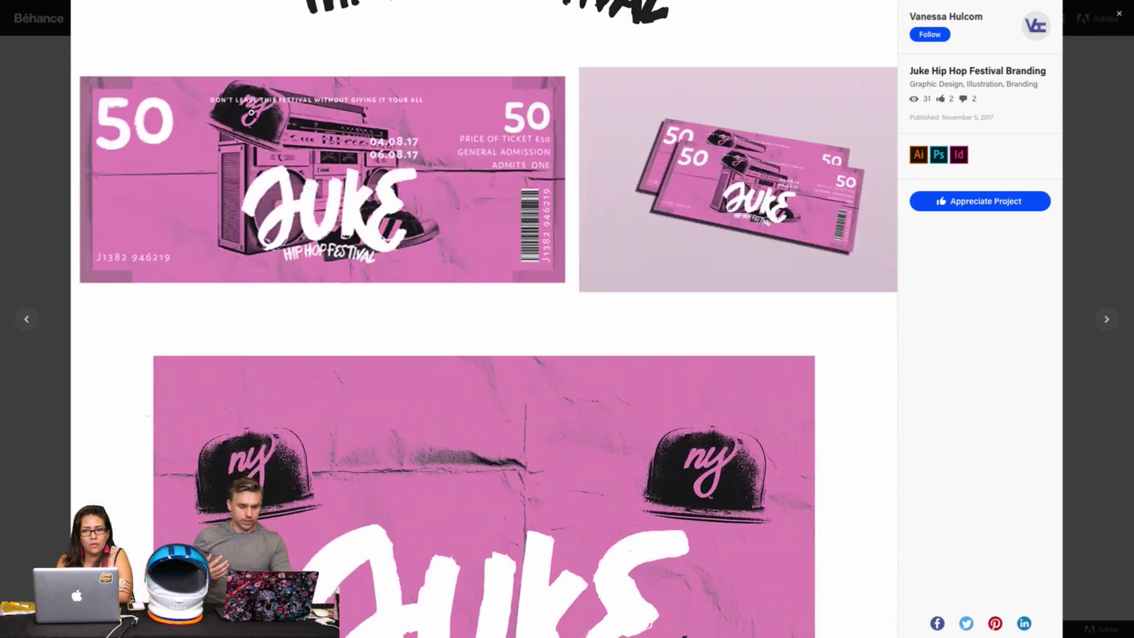
{"action": "left_click", "coordinate": [323, 159]}
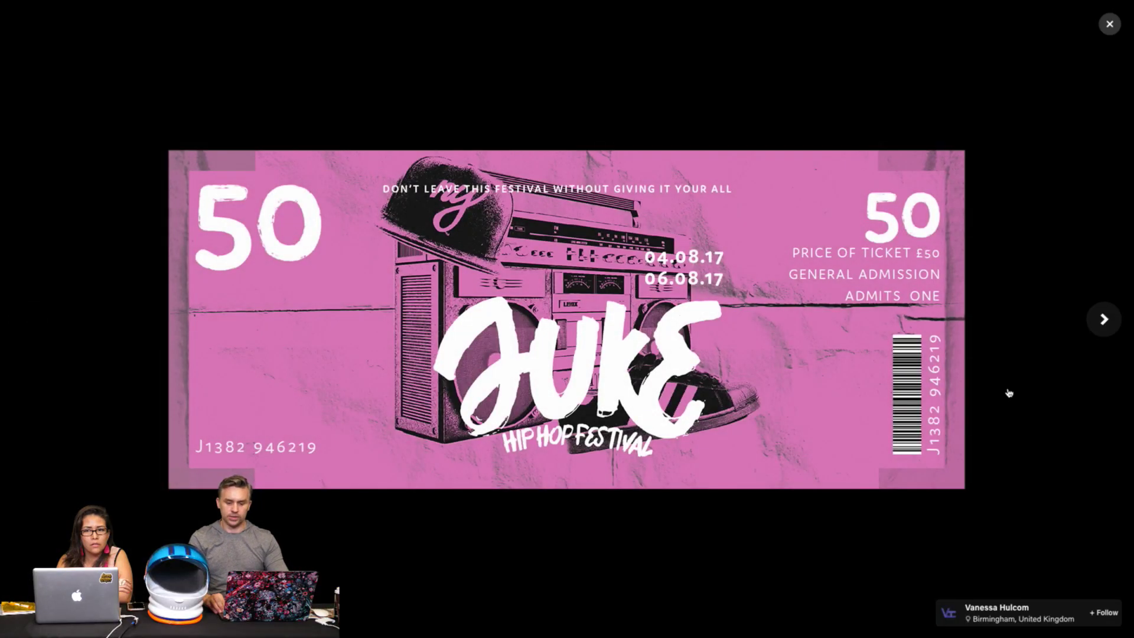